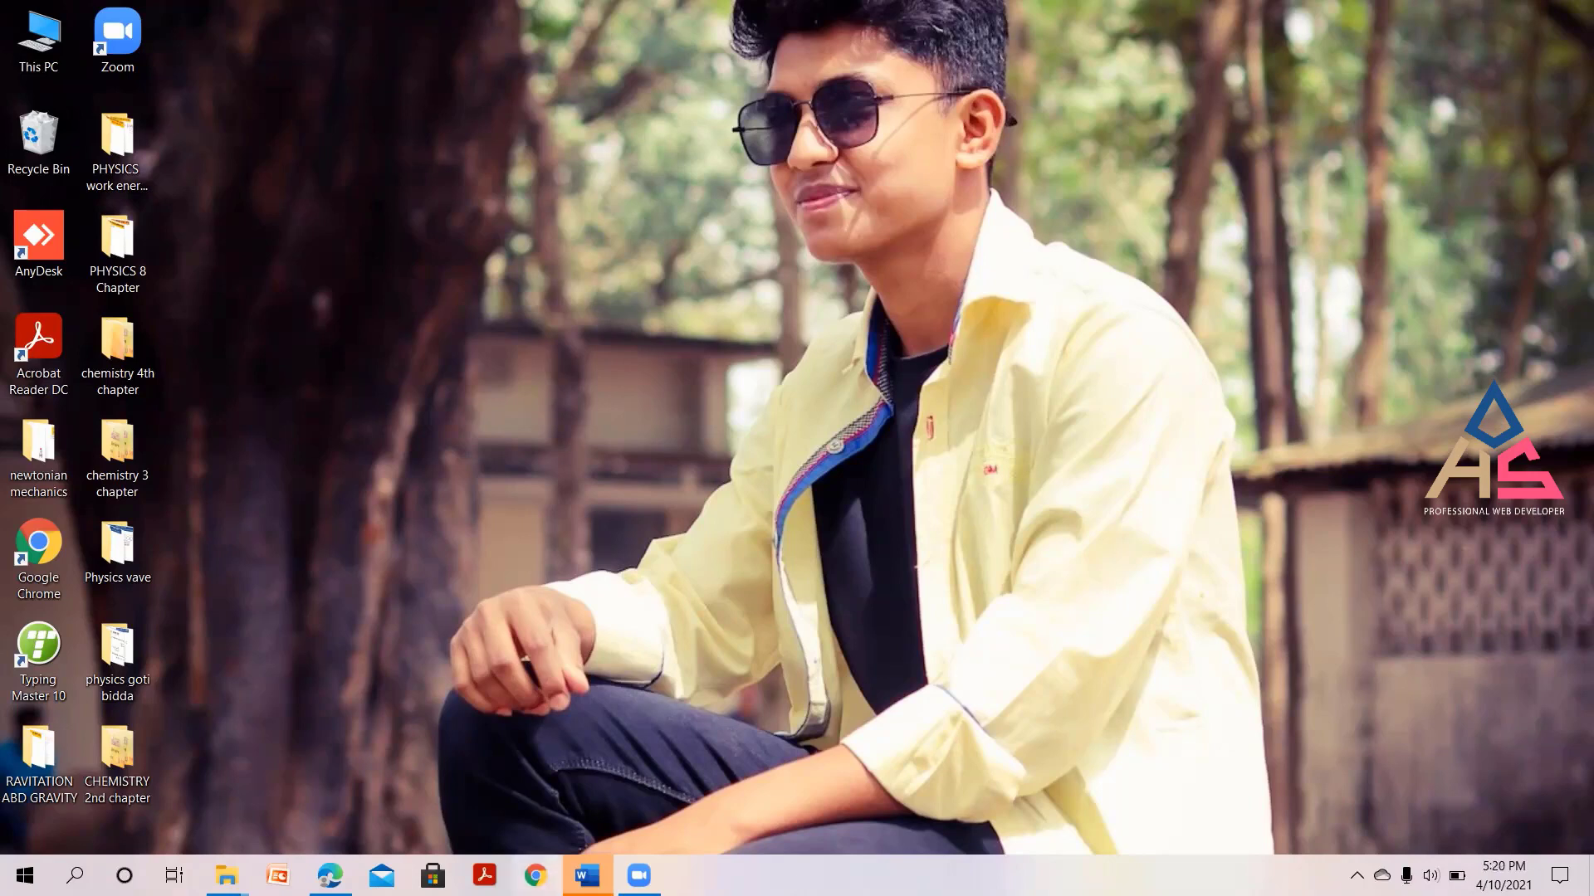
# Open Chrome and load fiverr.com.
pyautogui.click(536, 876)
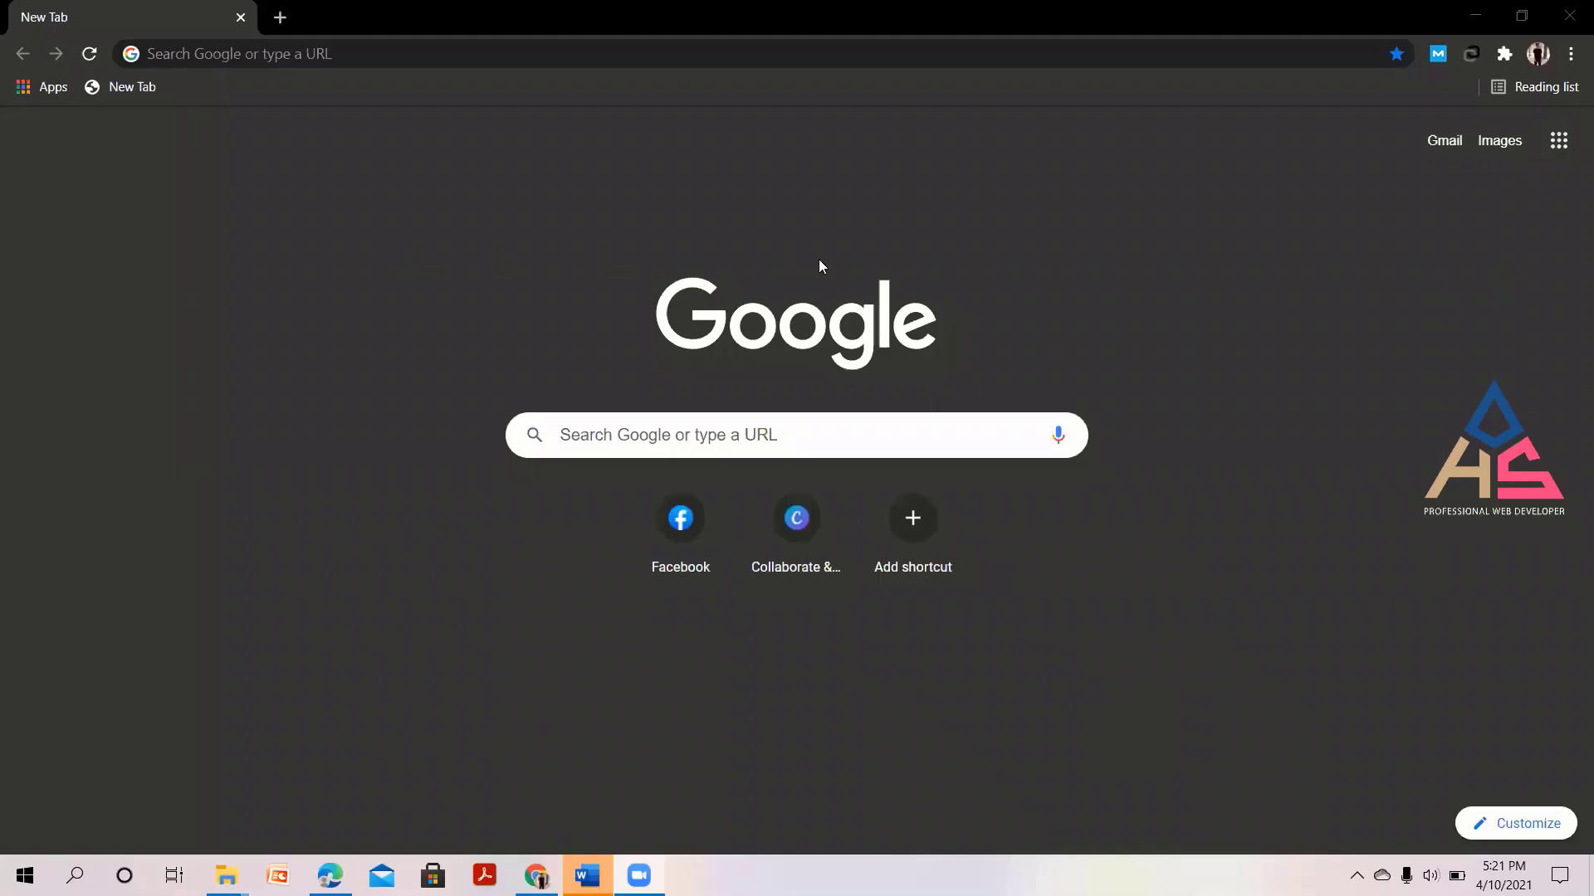
pyautogui.click(315, 55)
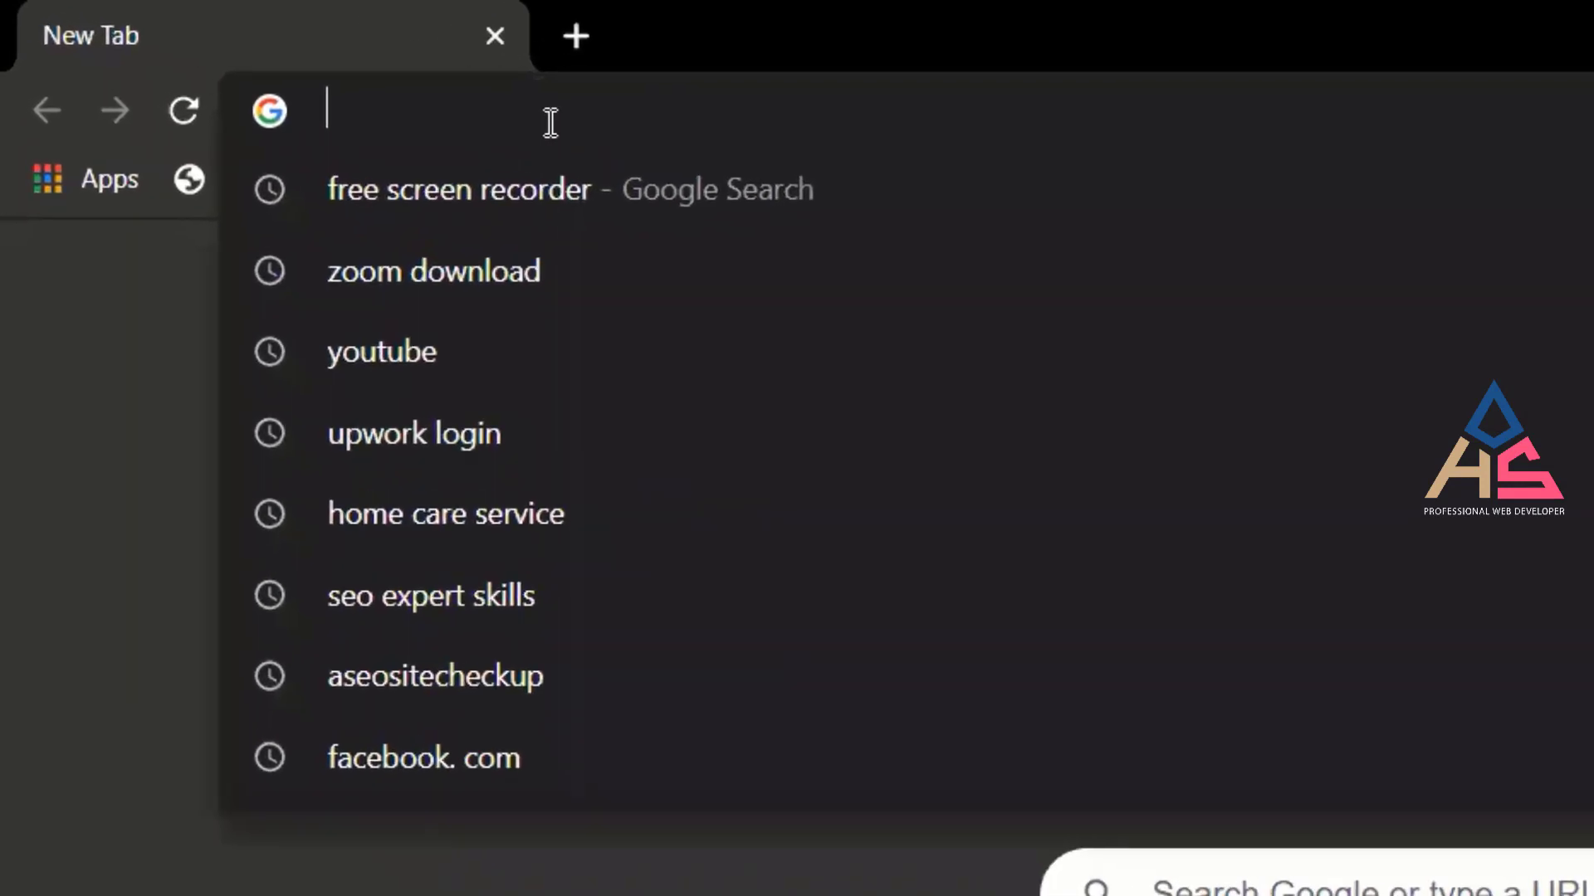
pyautogui.write('fi')
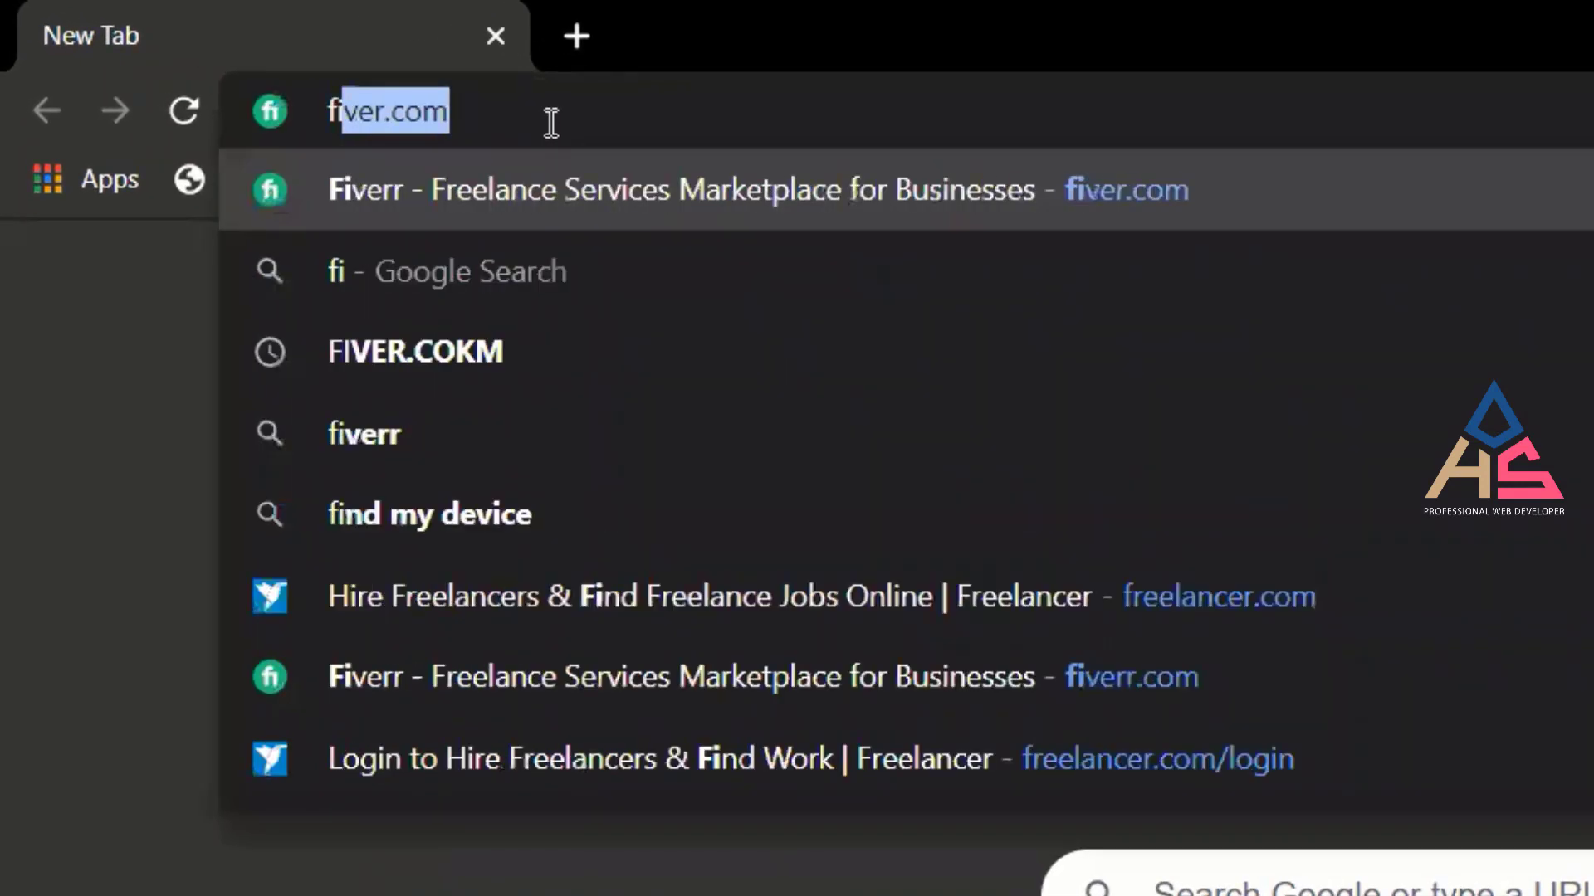
pyautogui.write('verr')
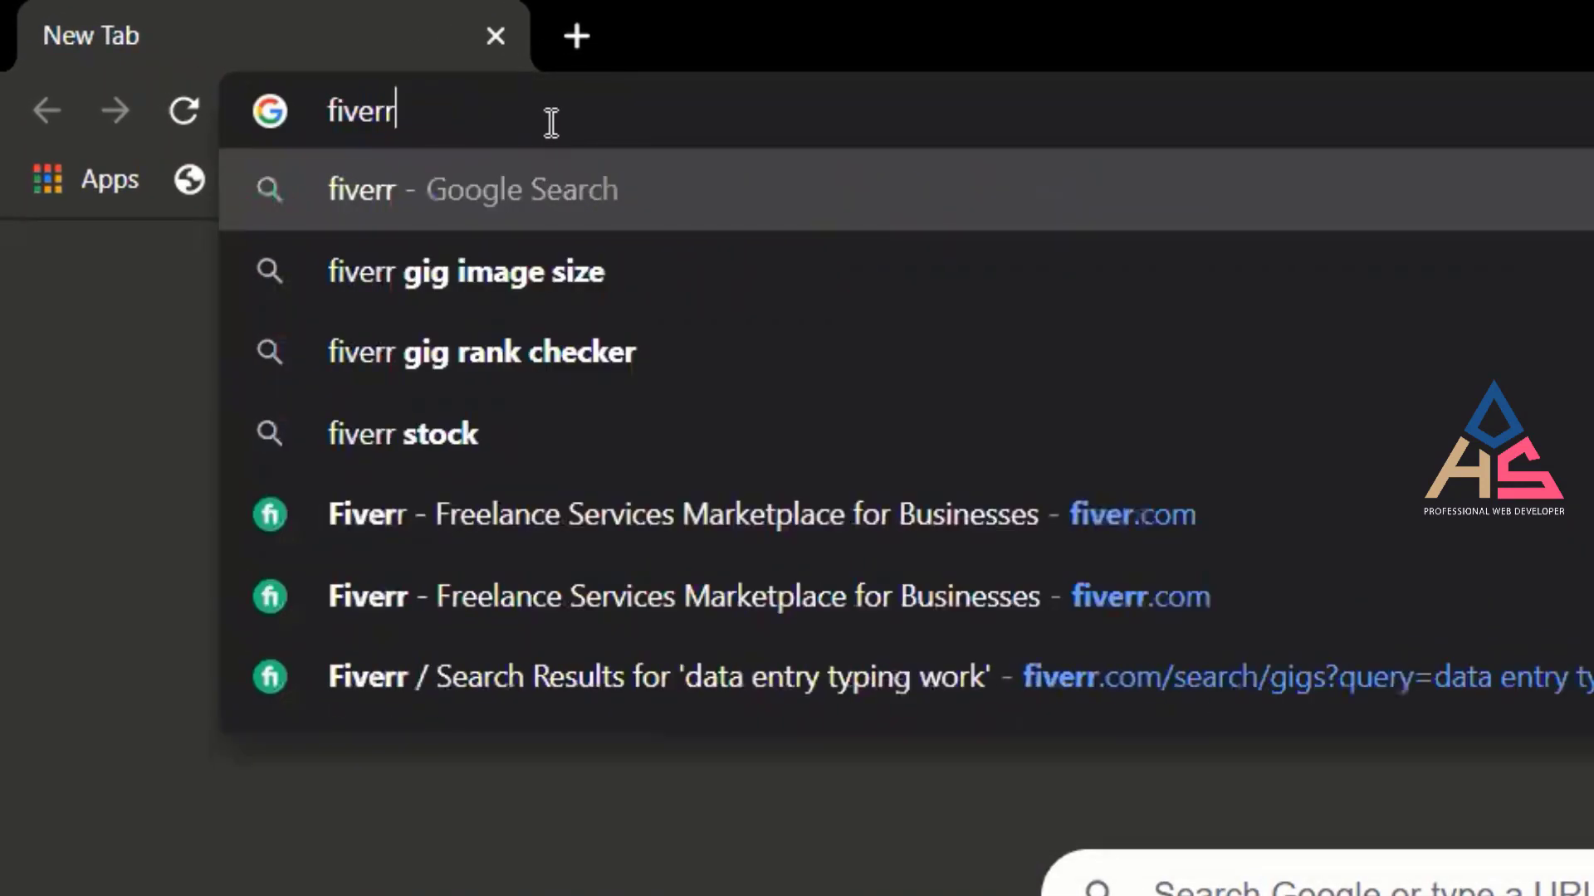
pyautogui.write('.com')
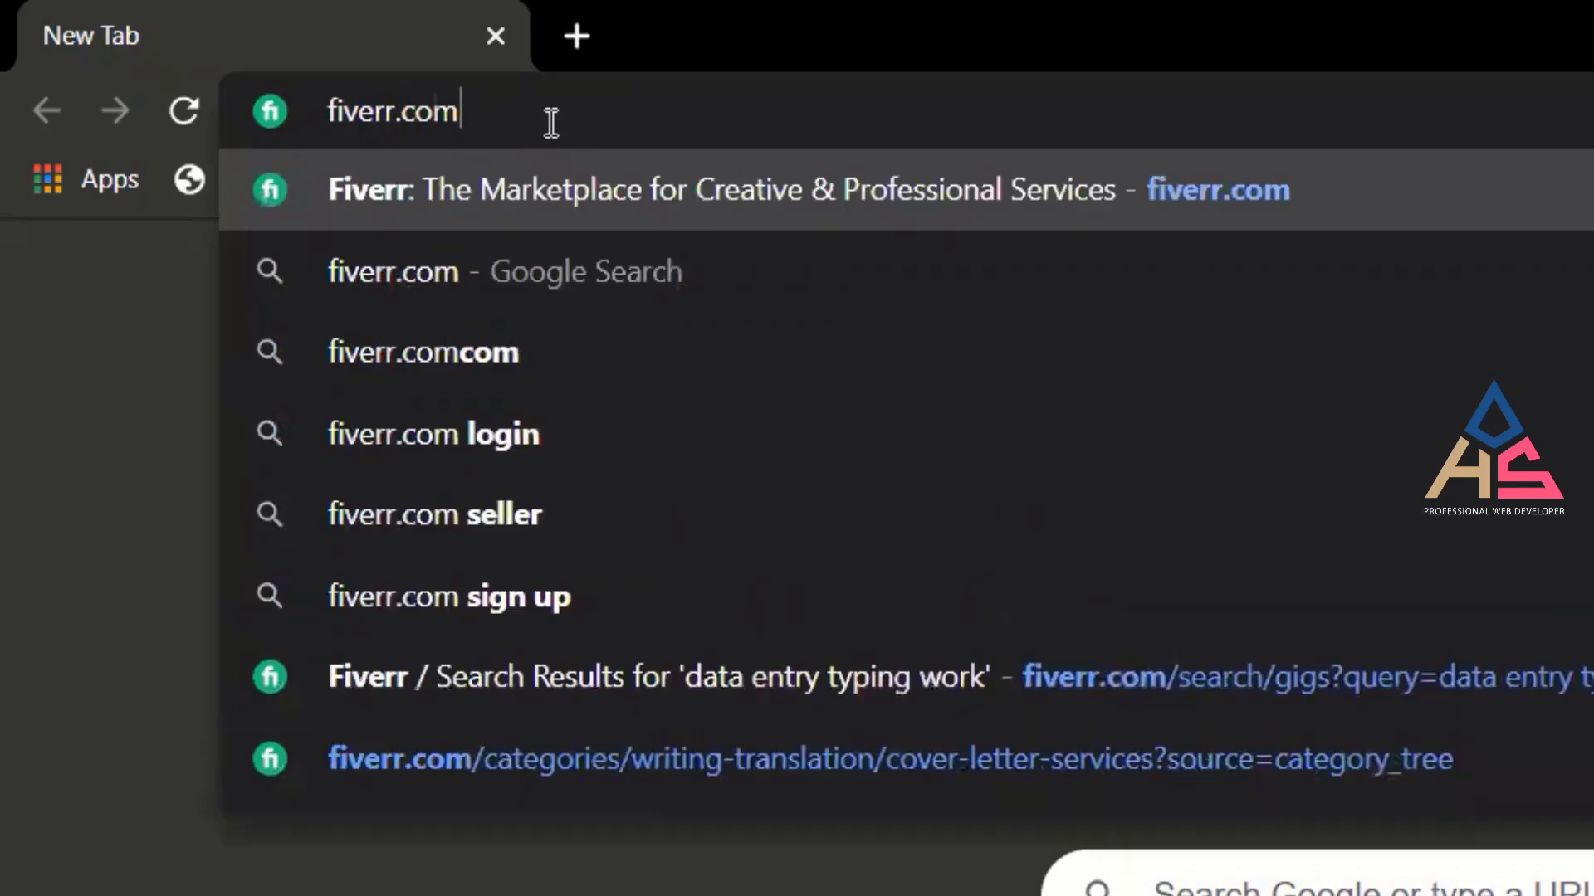
pyautogui.press('Return')
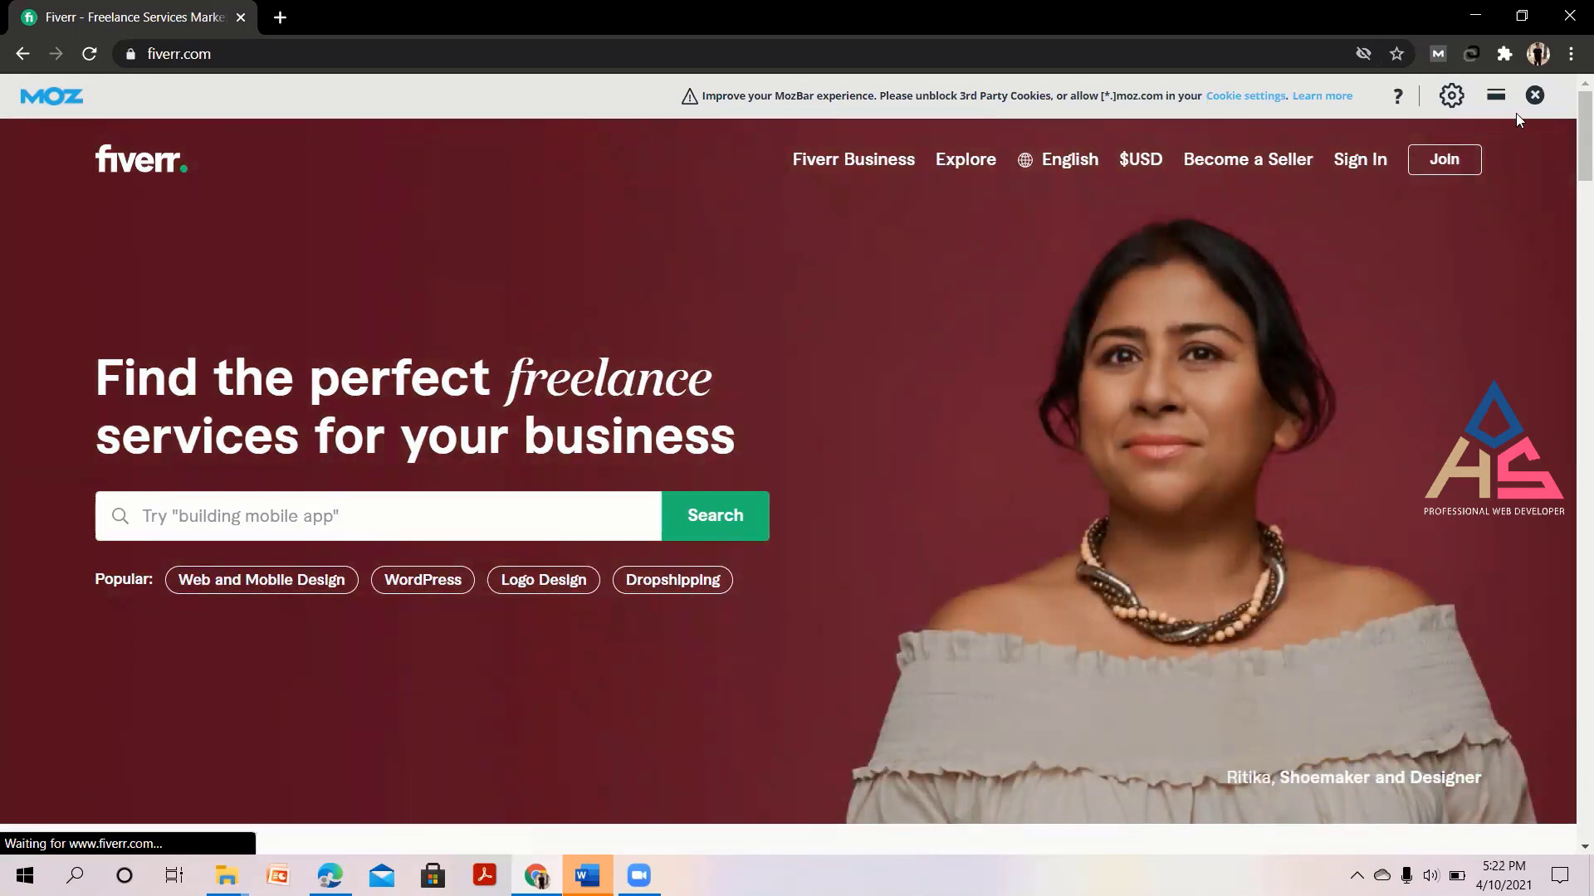
# Close the MozBar toolbar and scroll the Fiverr homepage.
pyautogui.click(1537, 96)
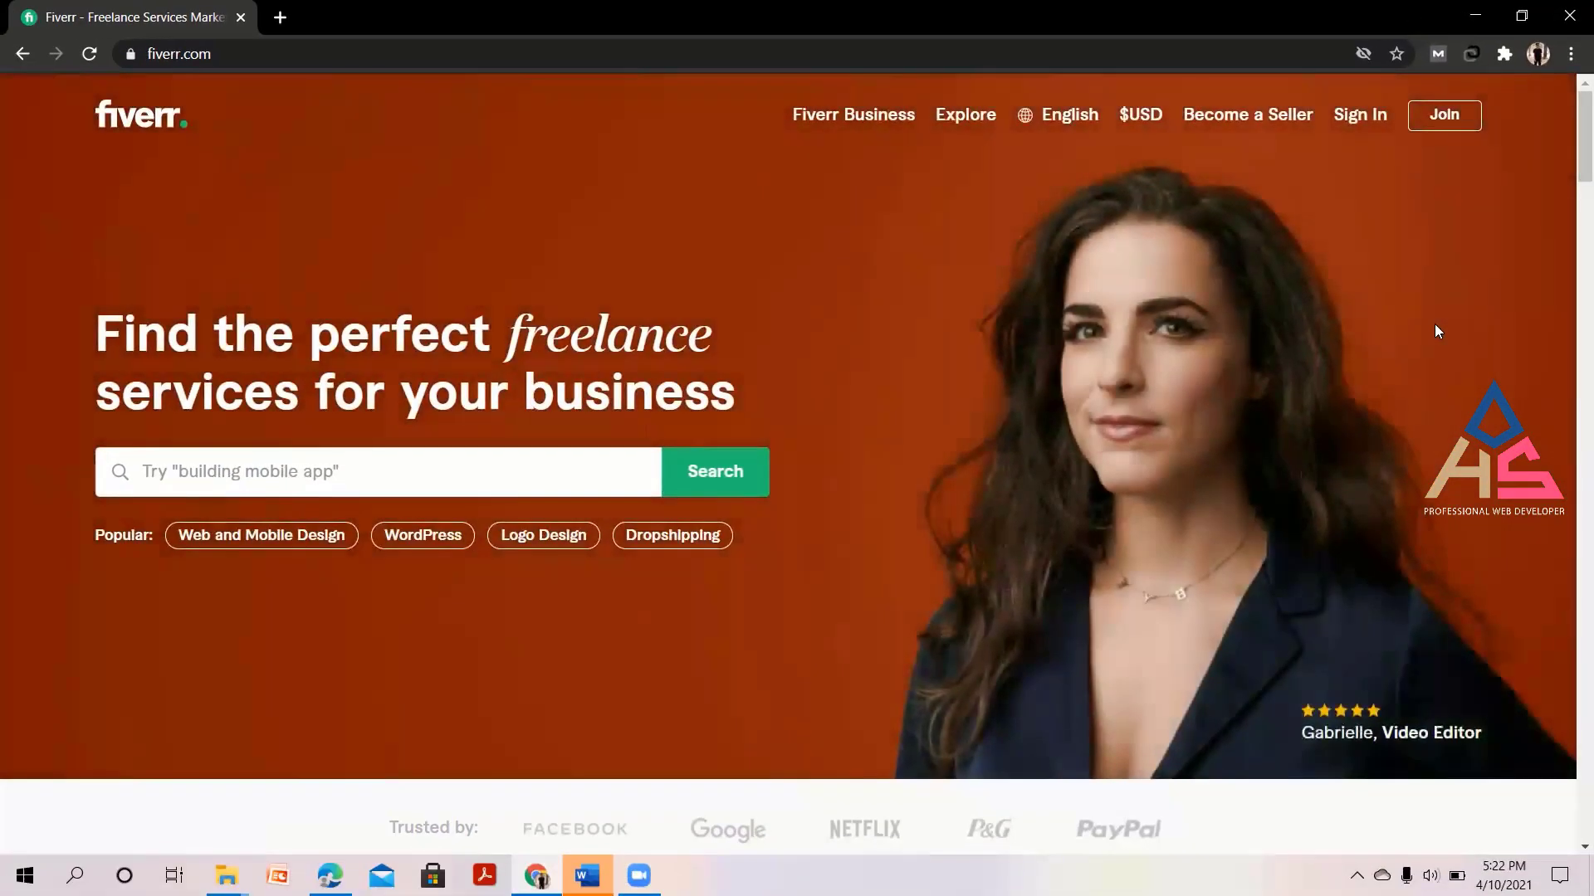
pyautogui.scroll(-4, 1435, 323)
pyautogui.scroll(4, 1435, 324)
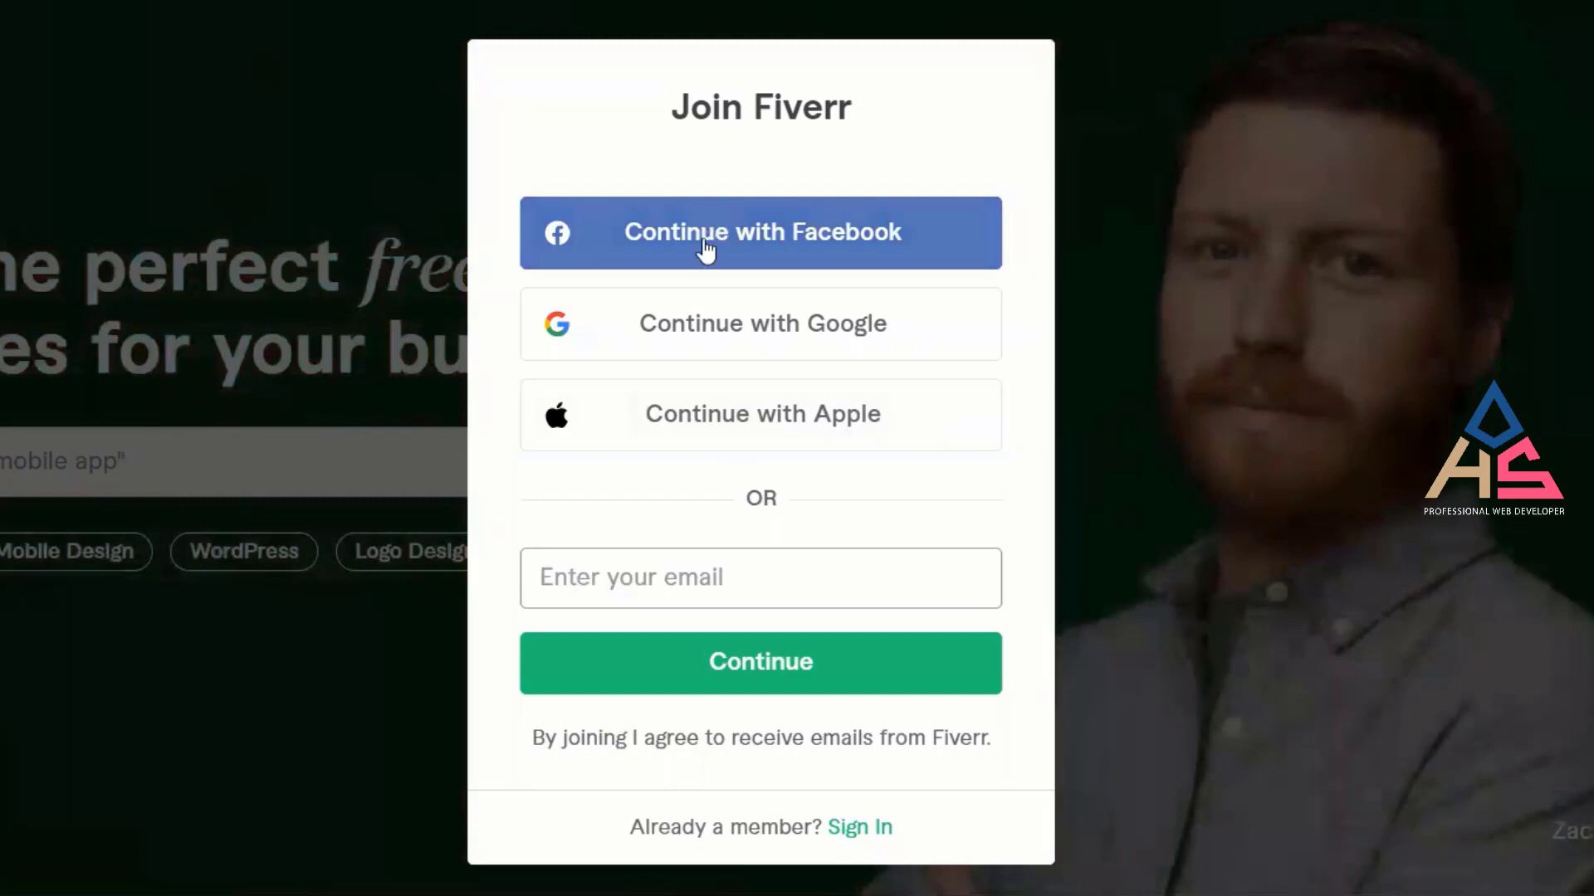
# Enter the account's e-mail address in the sign-up field, then open a blank tab.
pyautogui.click(829, 587)
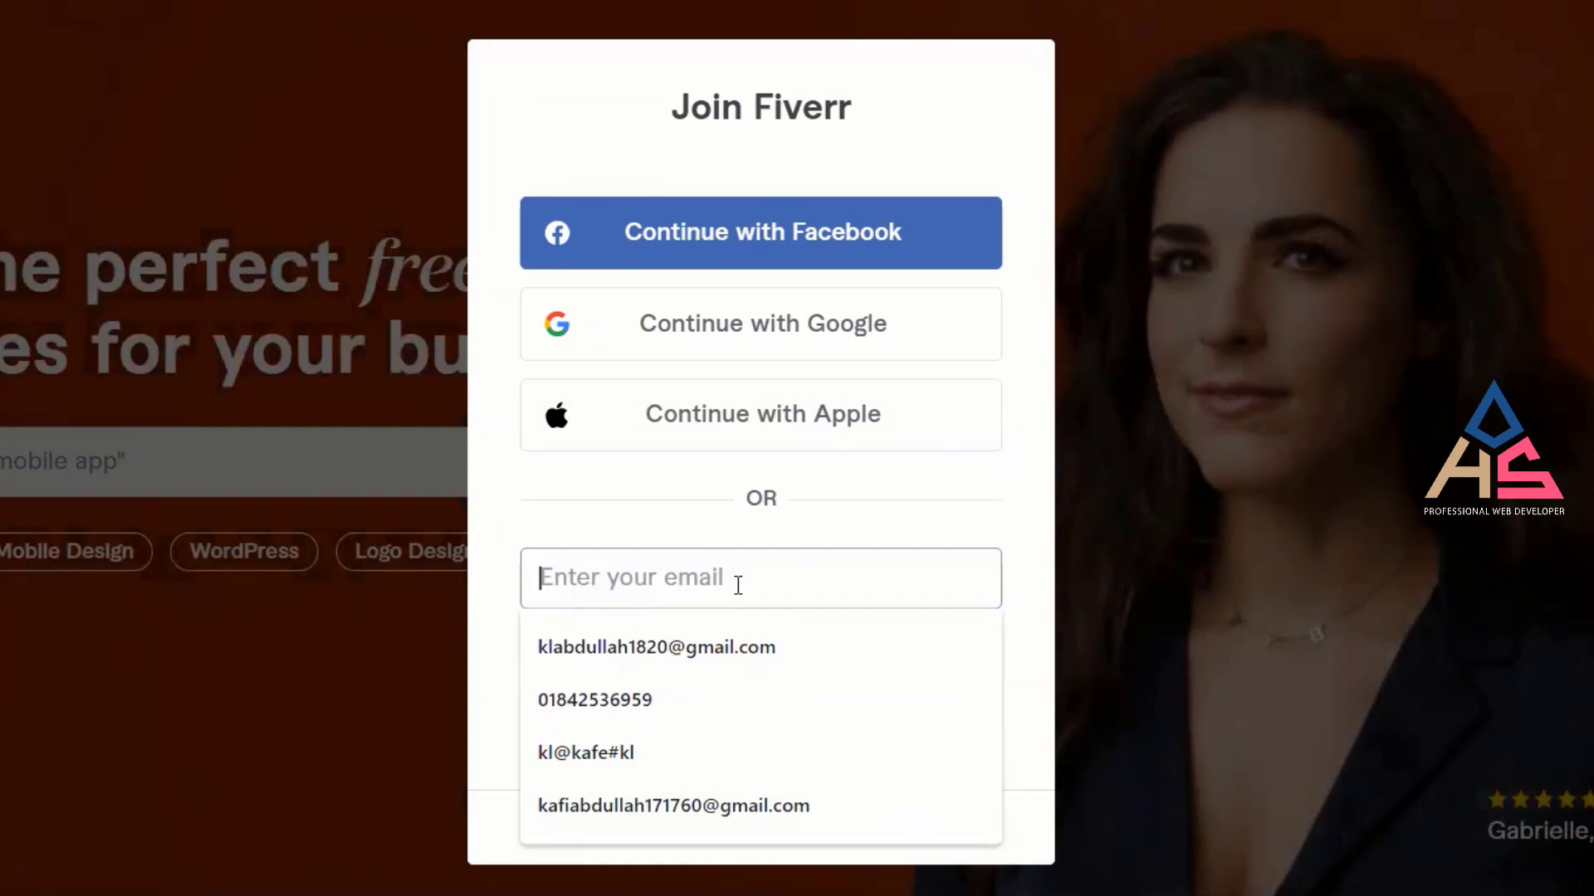
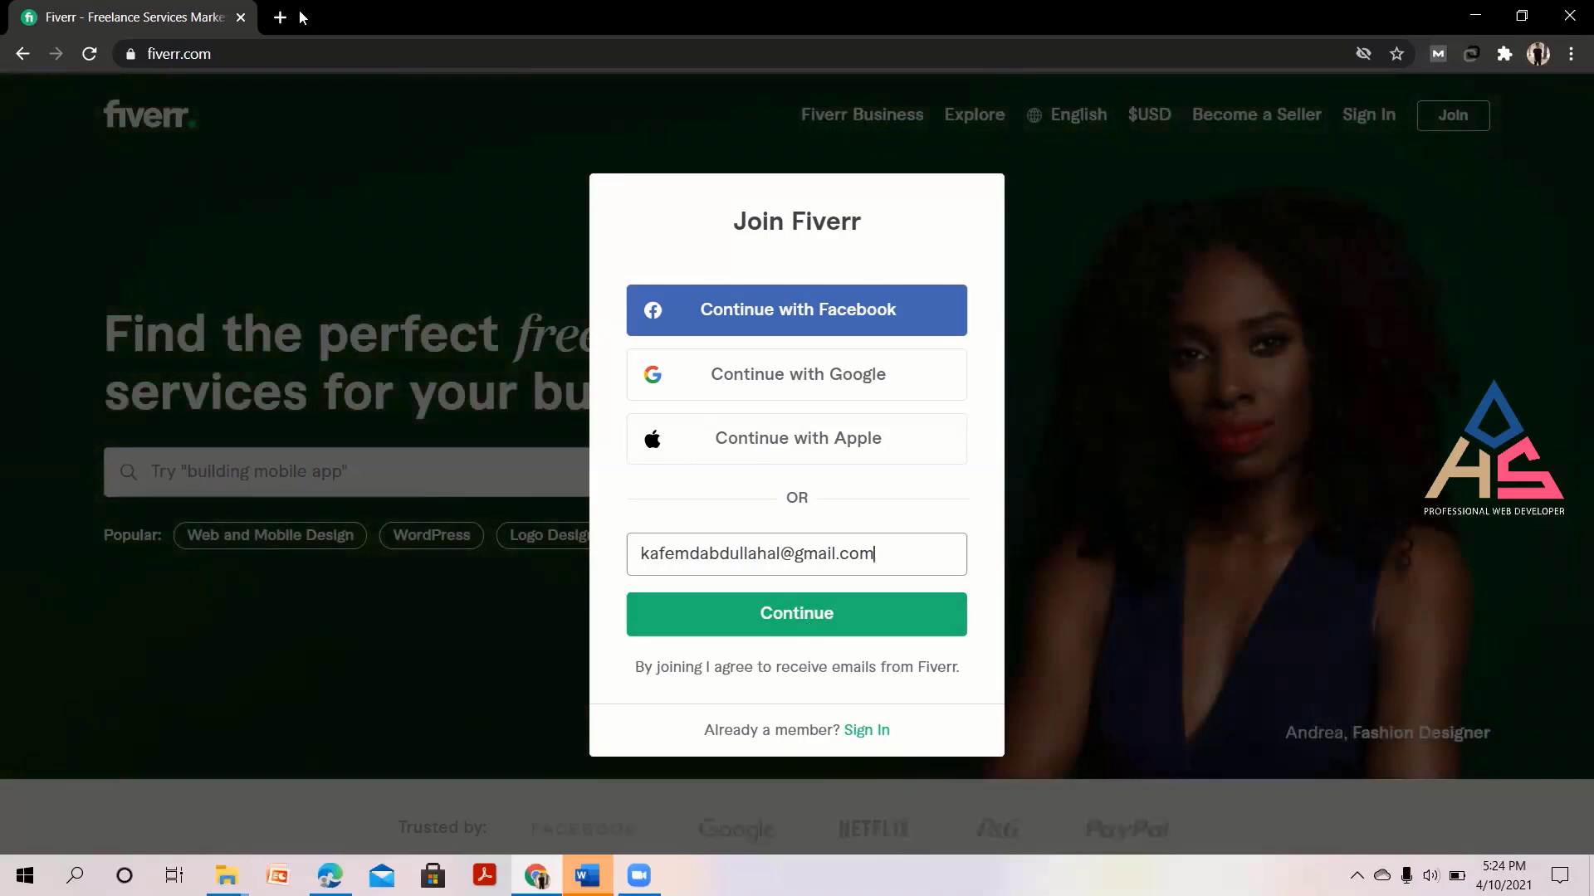
pyautogui.tripleClick(884, 555)
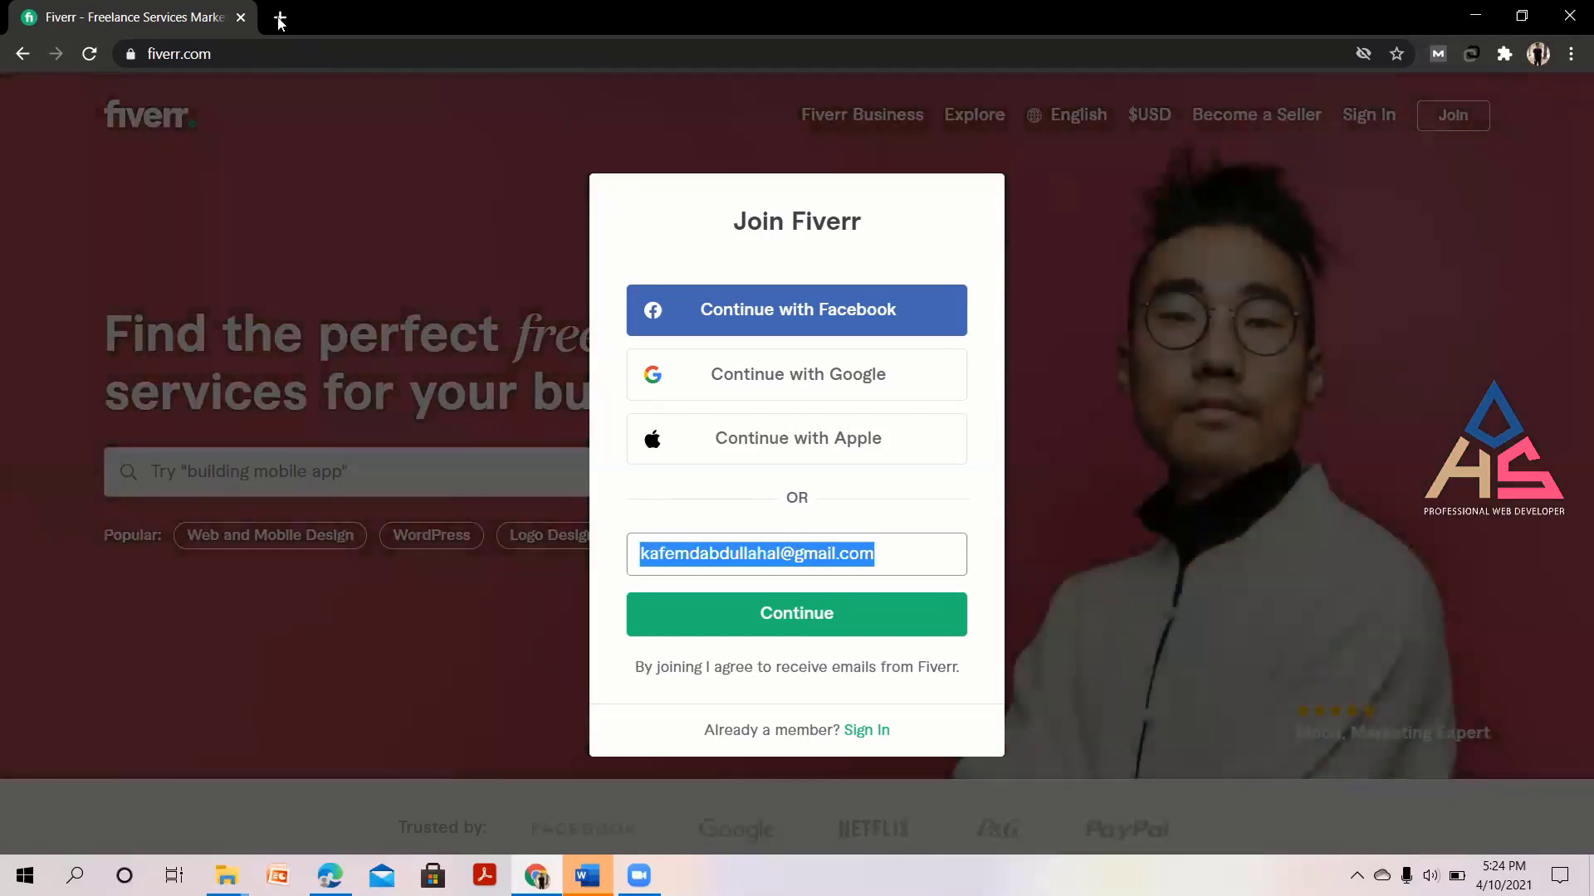
pyautogui.click(279, 17)
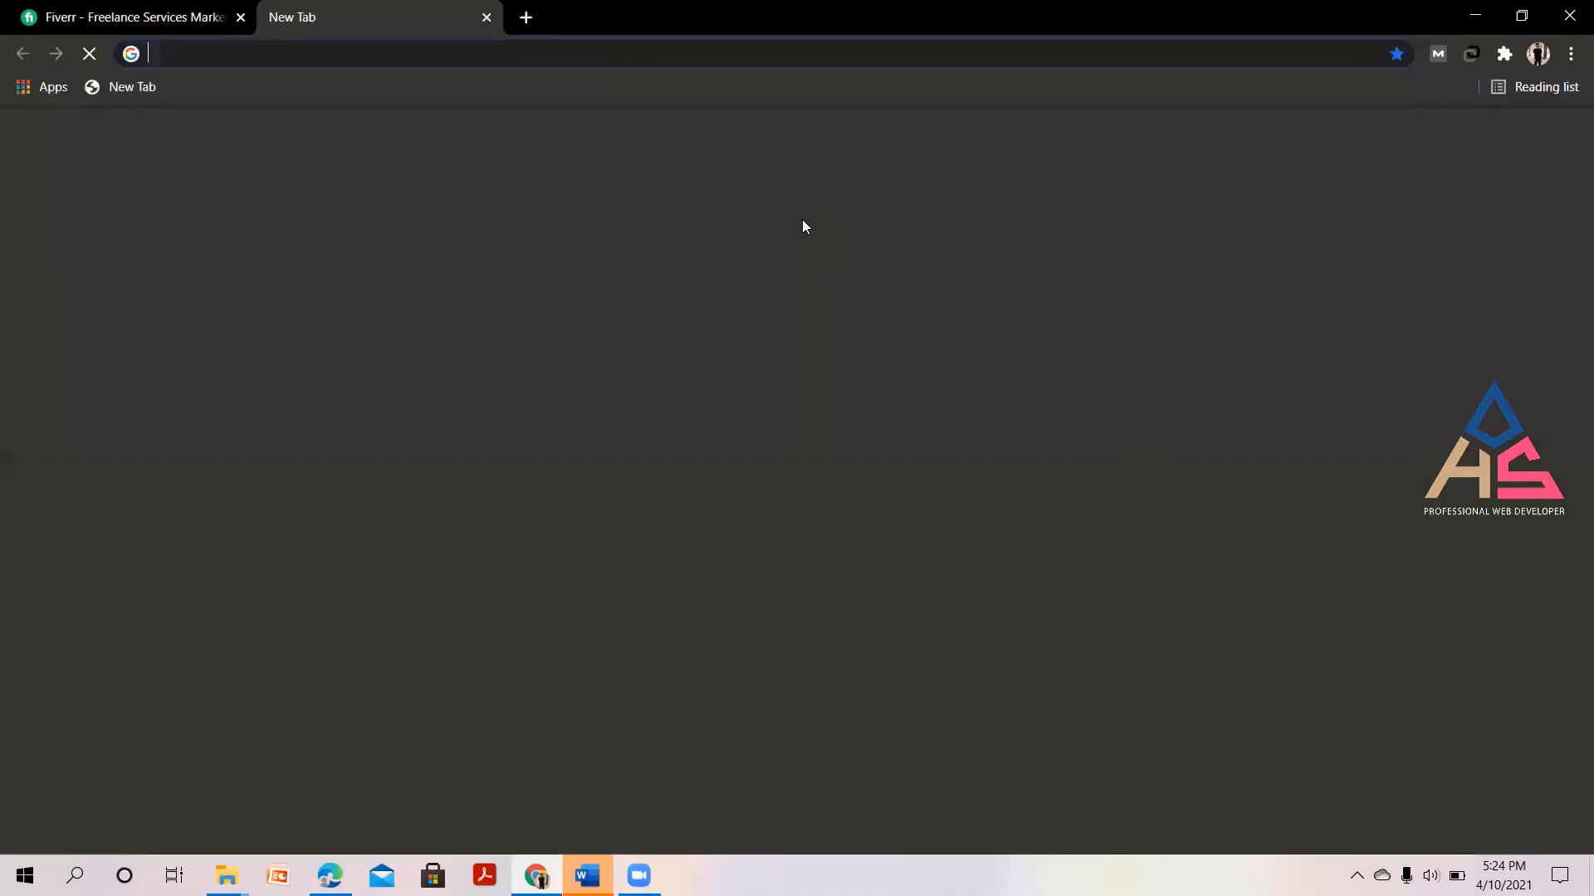
# Load Gmail in the new tab and confirm which Google account is signed in.
pyautogui.write('g')
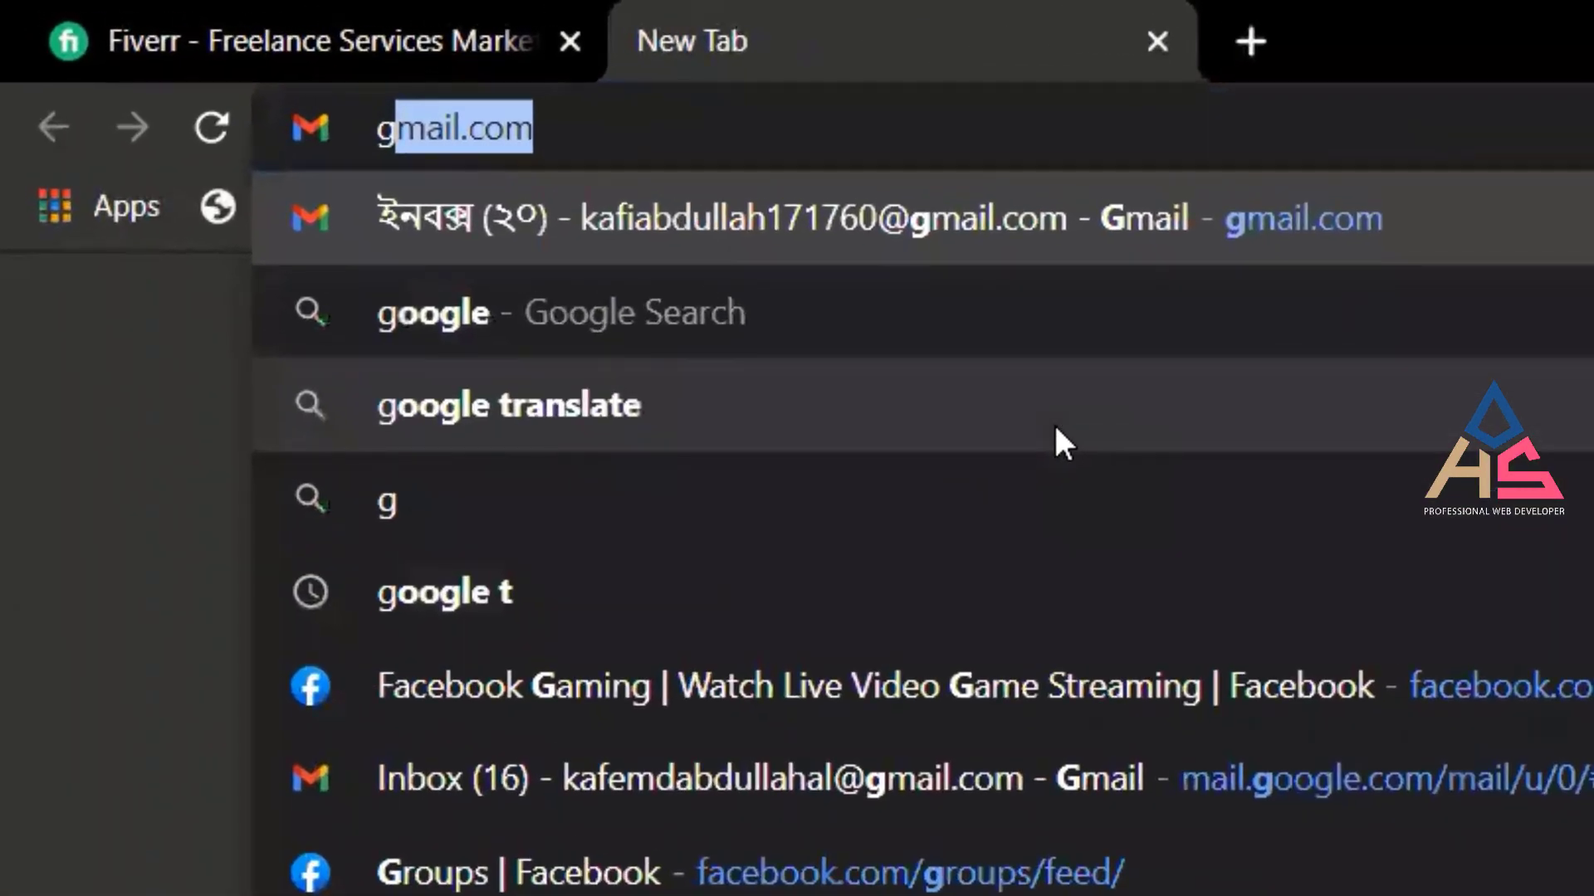
pyautogui.press('Return')
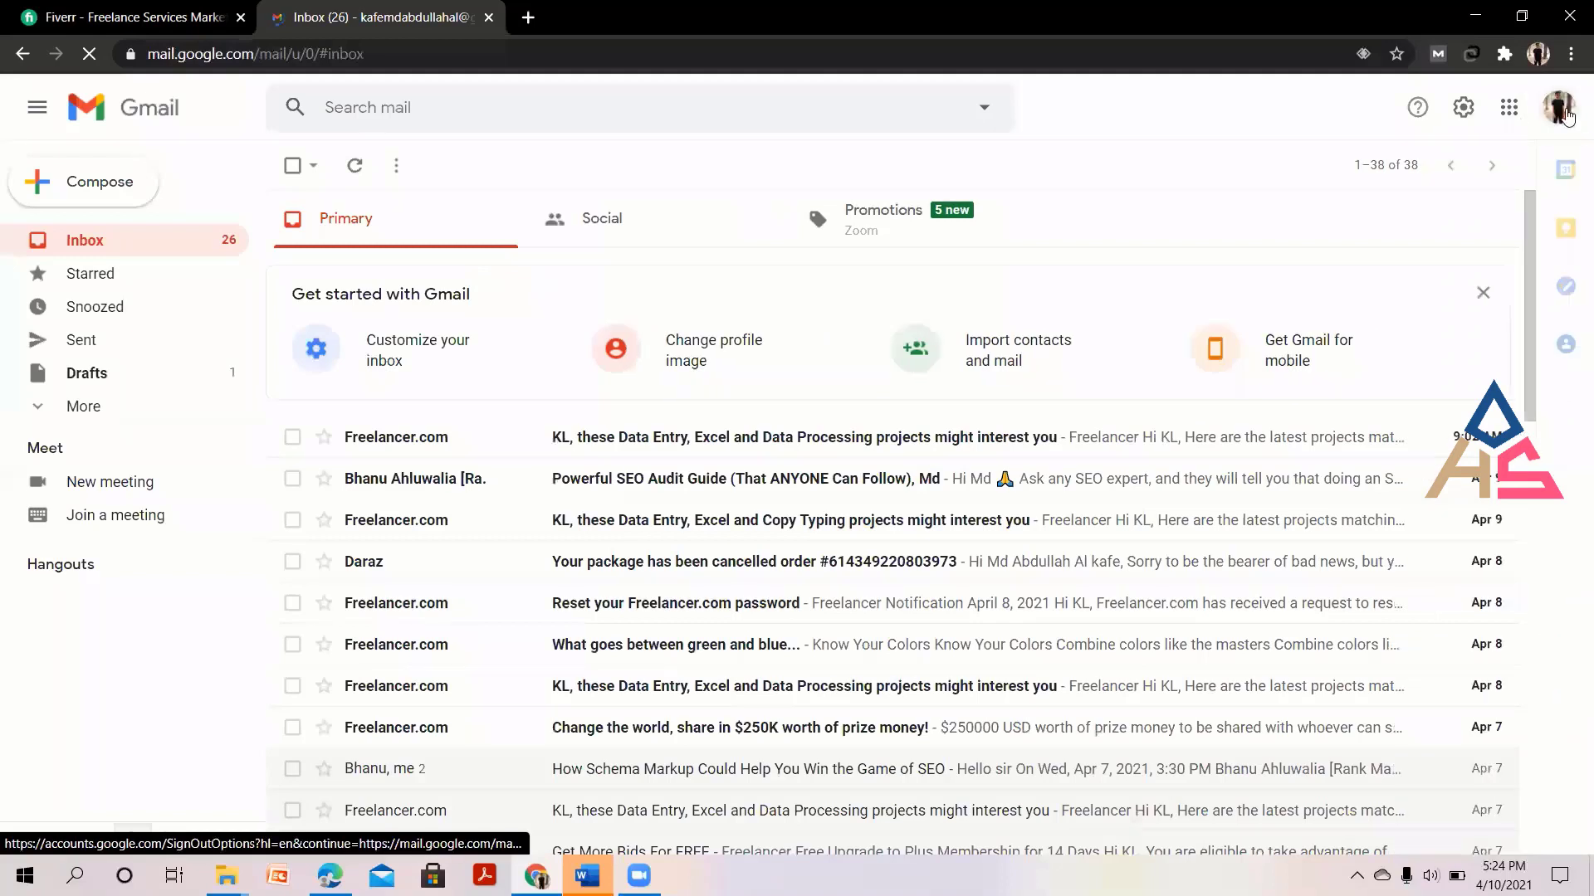
pyautogui.click(1560, 109)
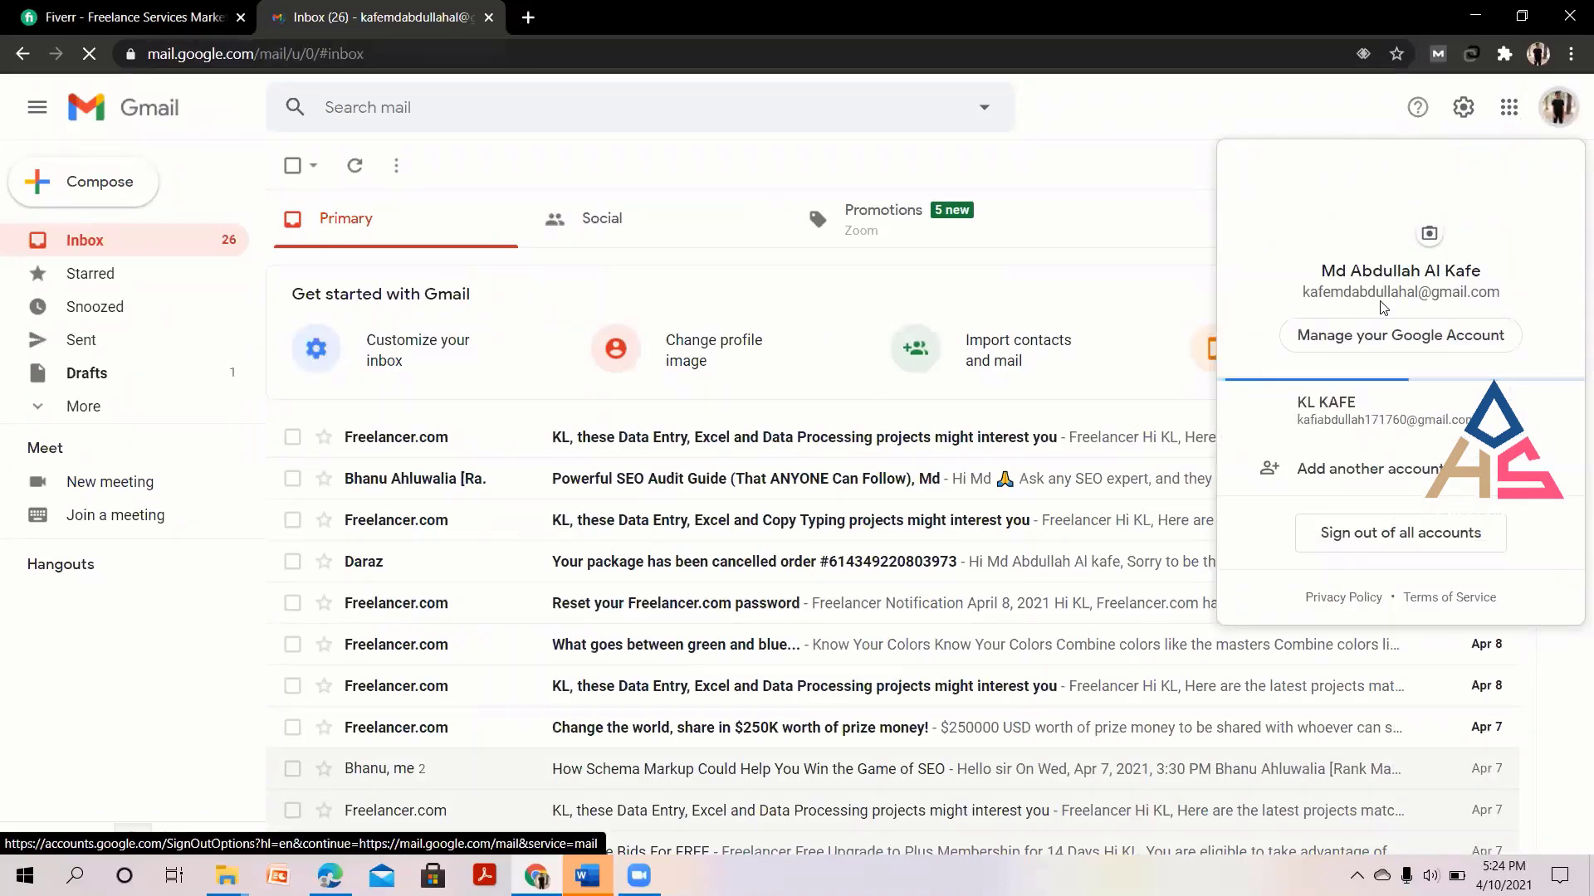
pyautogui.click(1114, 237)
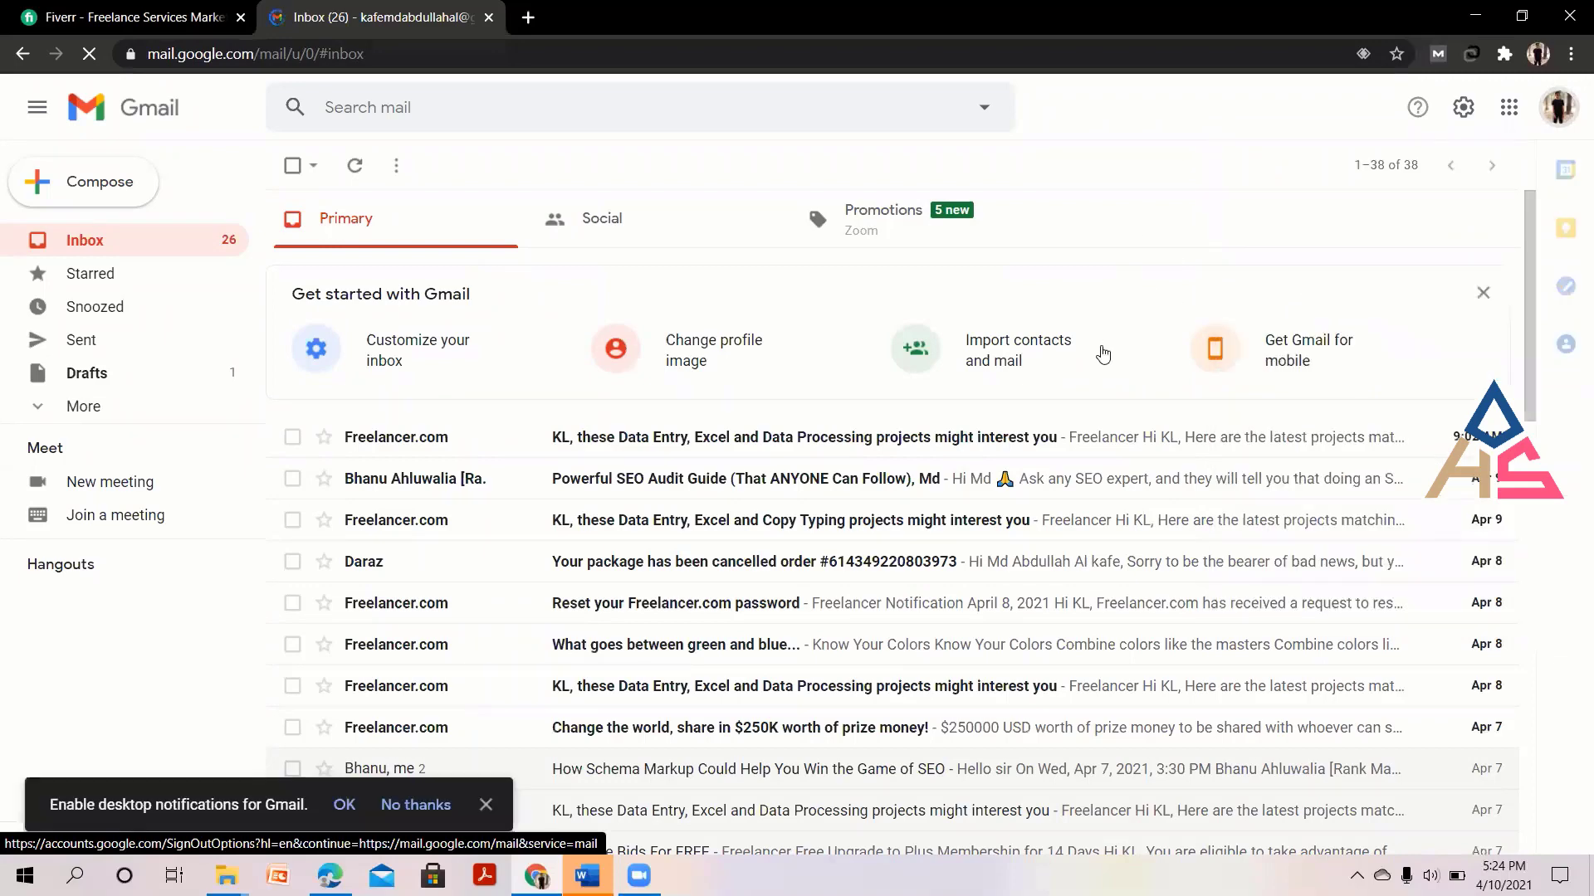
pyautogui.click(160, 15)
# Reopen the Join Fiverr dialog and fill in the saved account e-mail address.
pyautogui.click(924, 550)
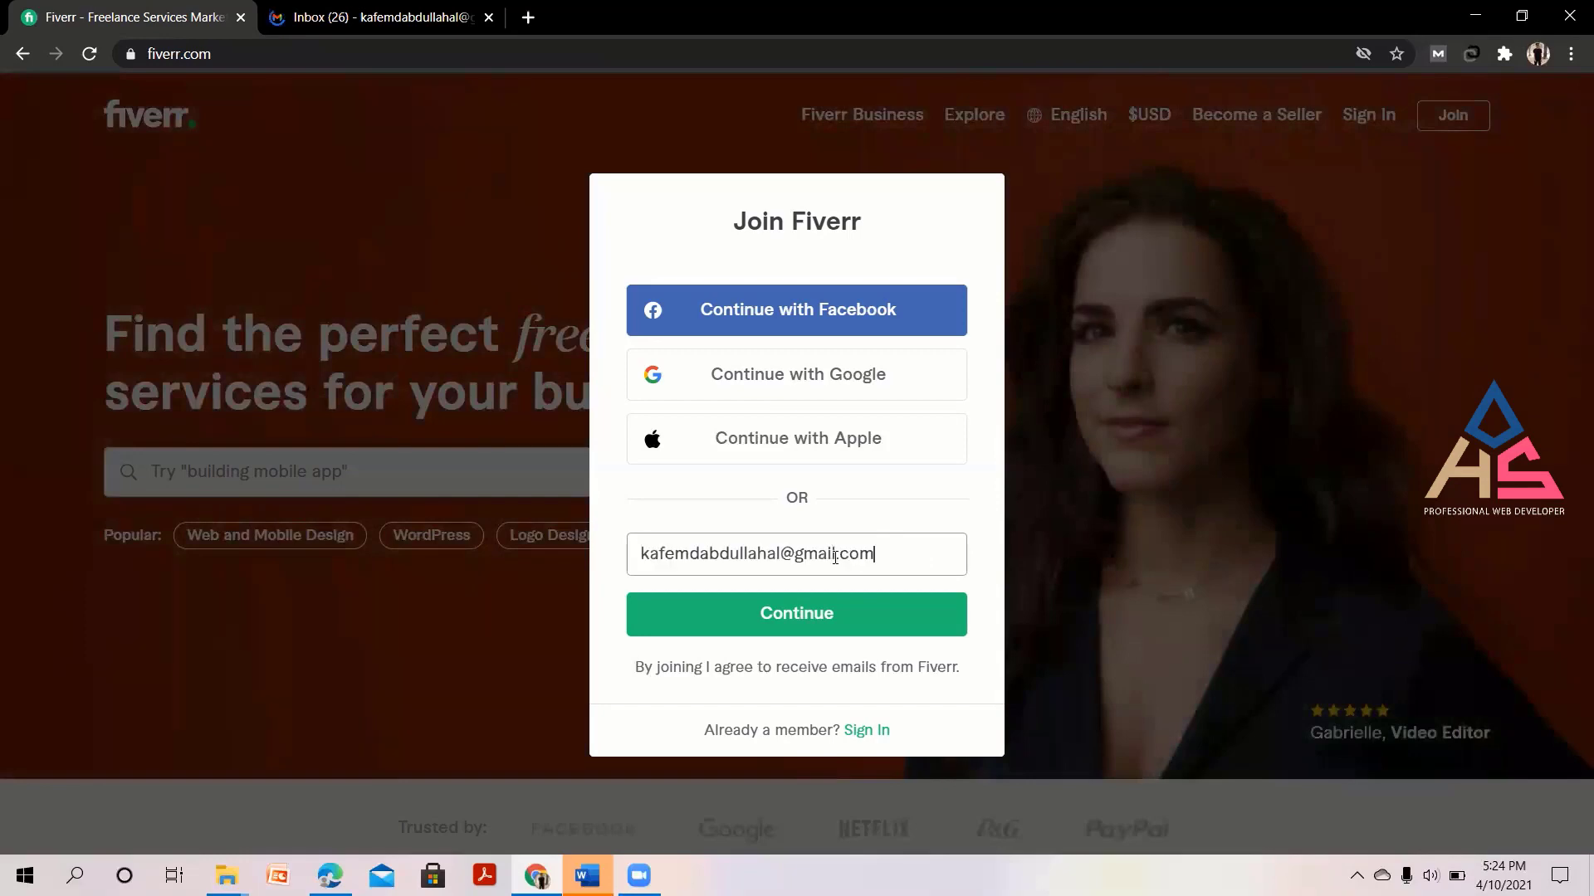
pyautogui.moveTo(913, 566); pyautogui.dragTo(635, 564)
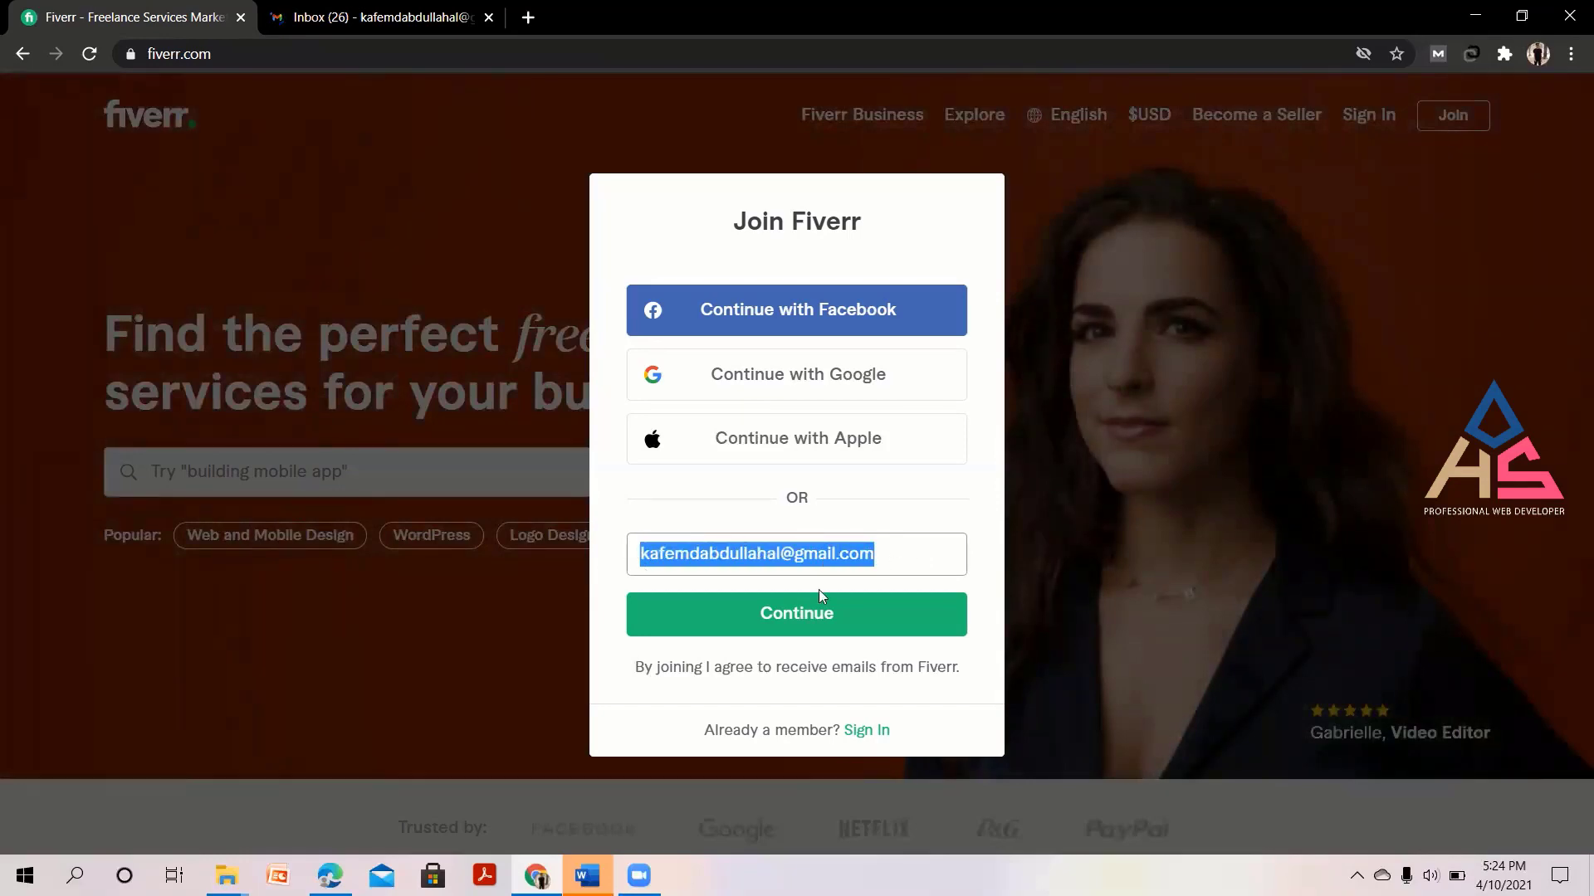
pyautogui.press('Escape')
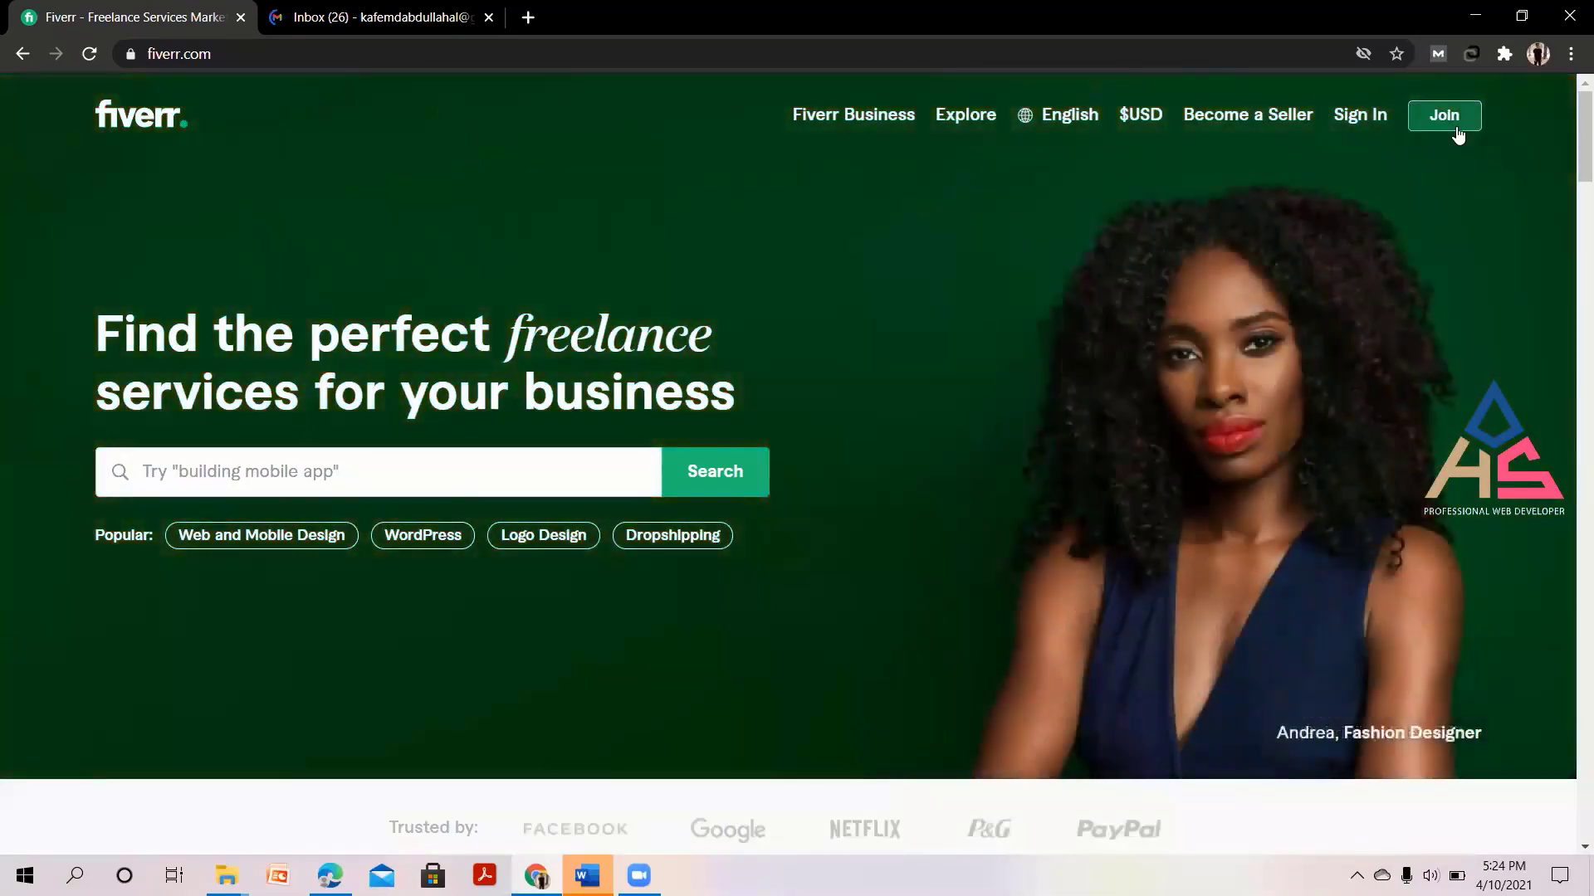
pyautogui.click(1454, 125)
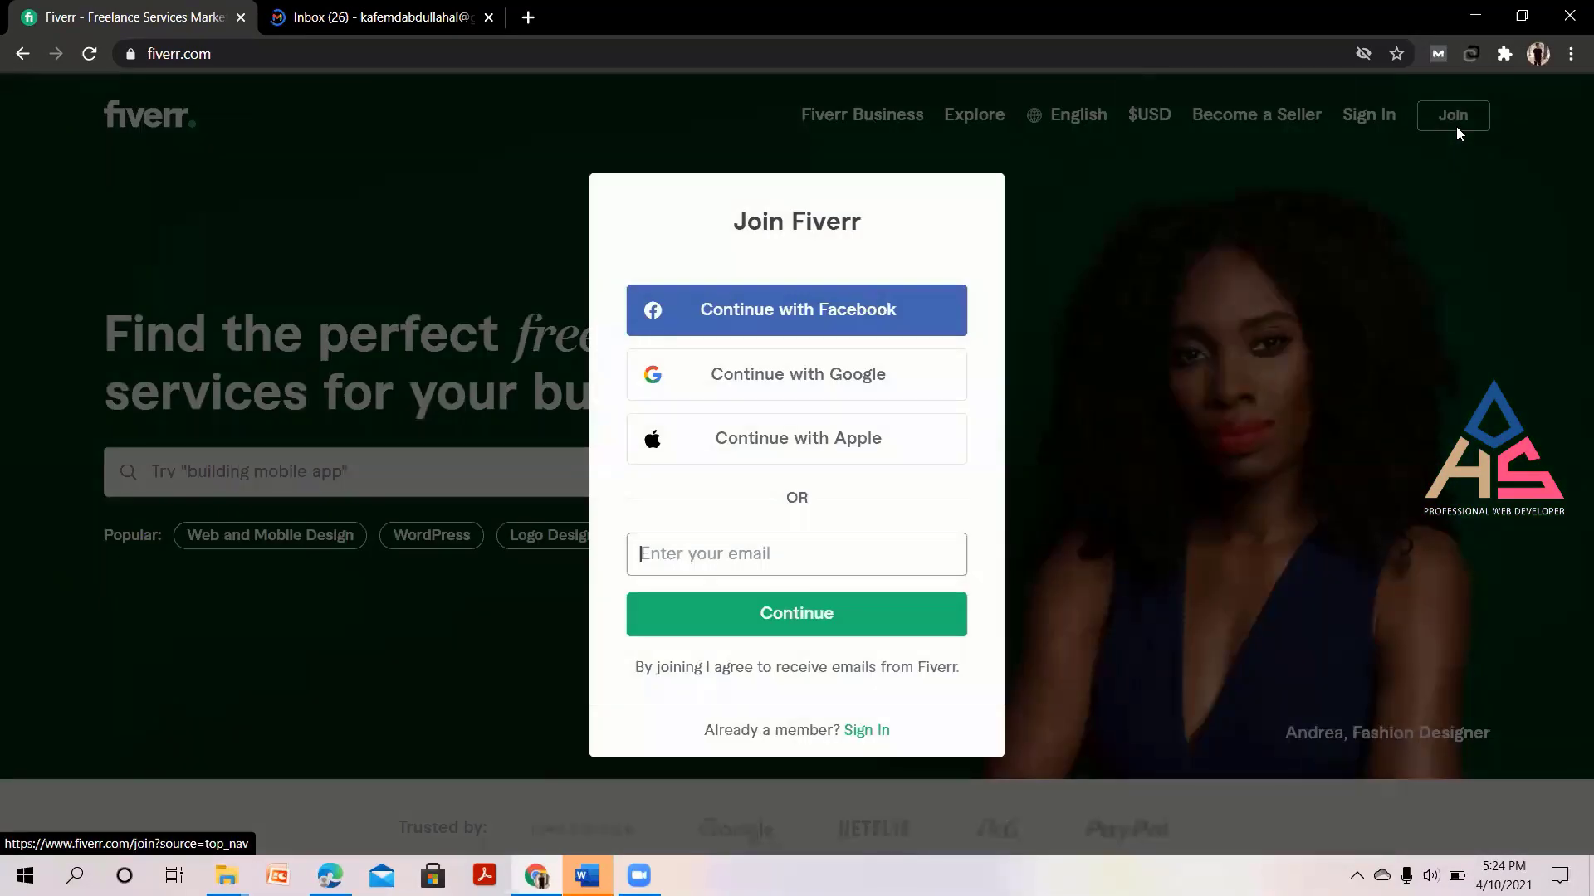
pyautogui.click(848, 557)
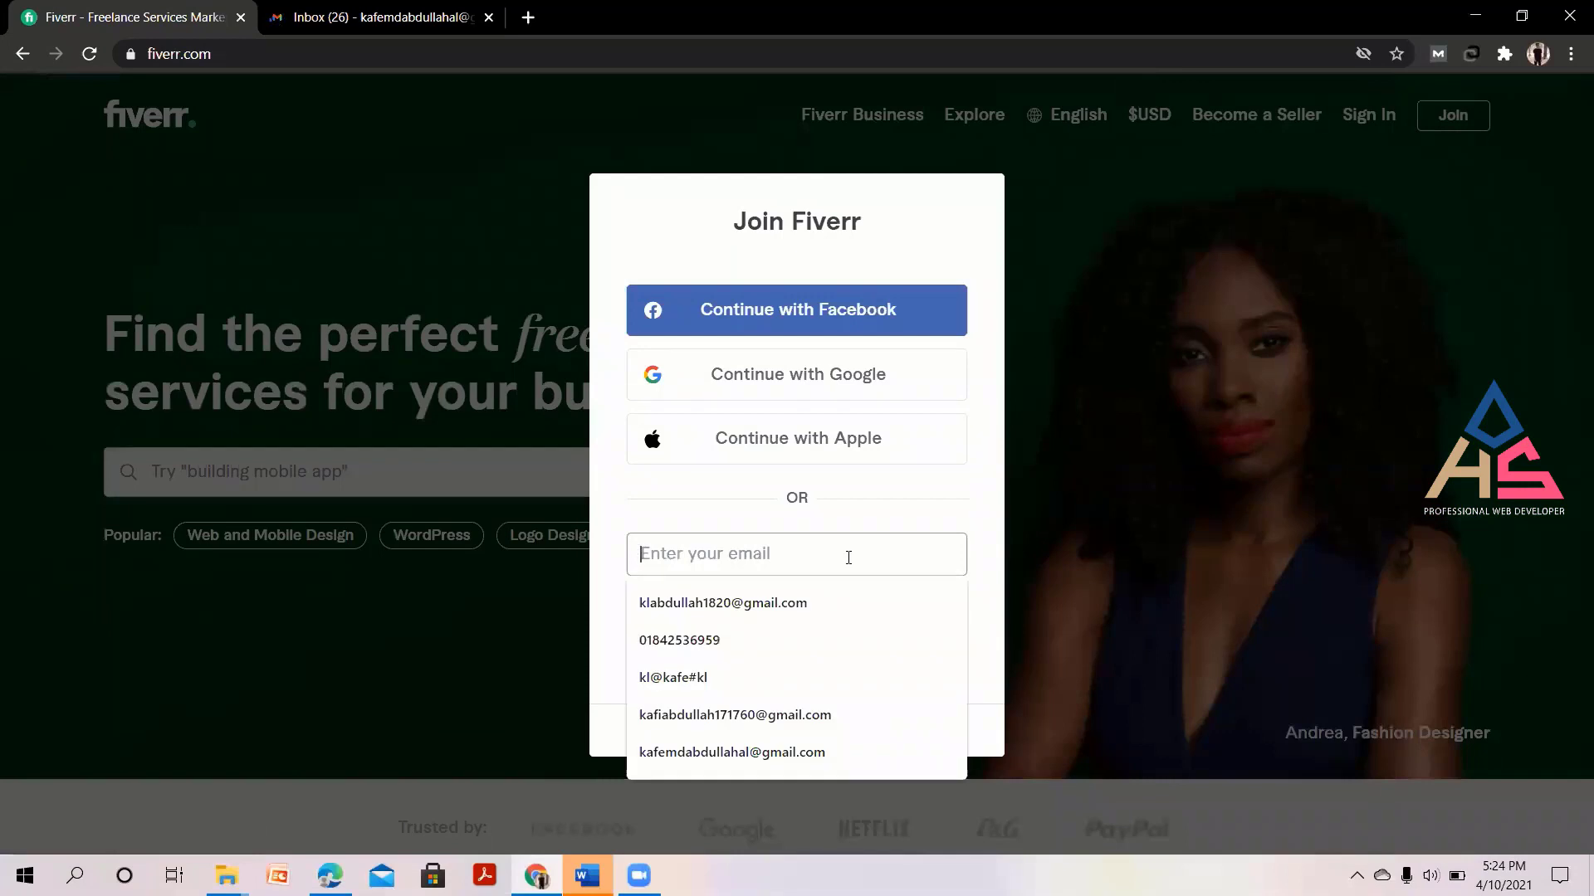
pyautogui.press('Up')
pyautogui.press('Return')
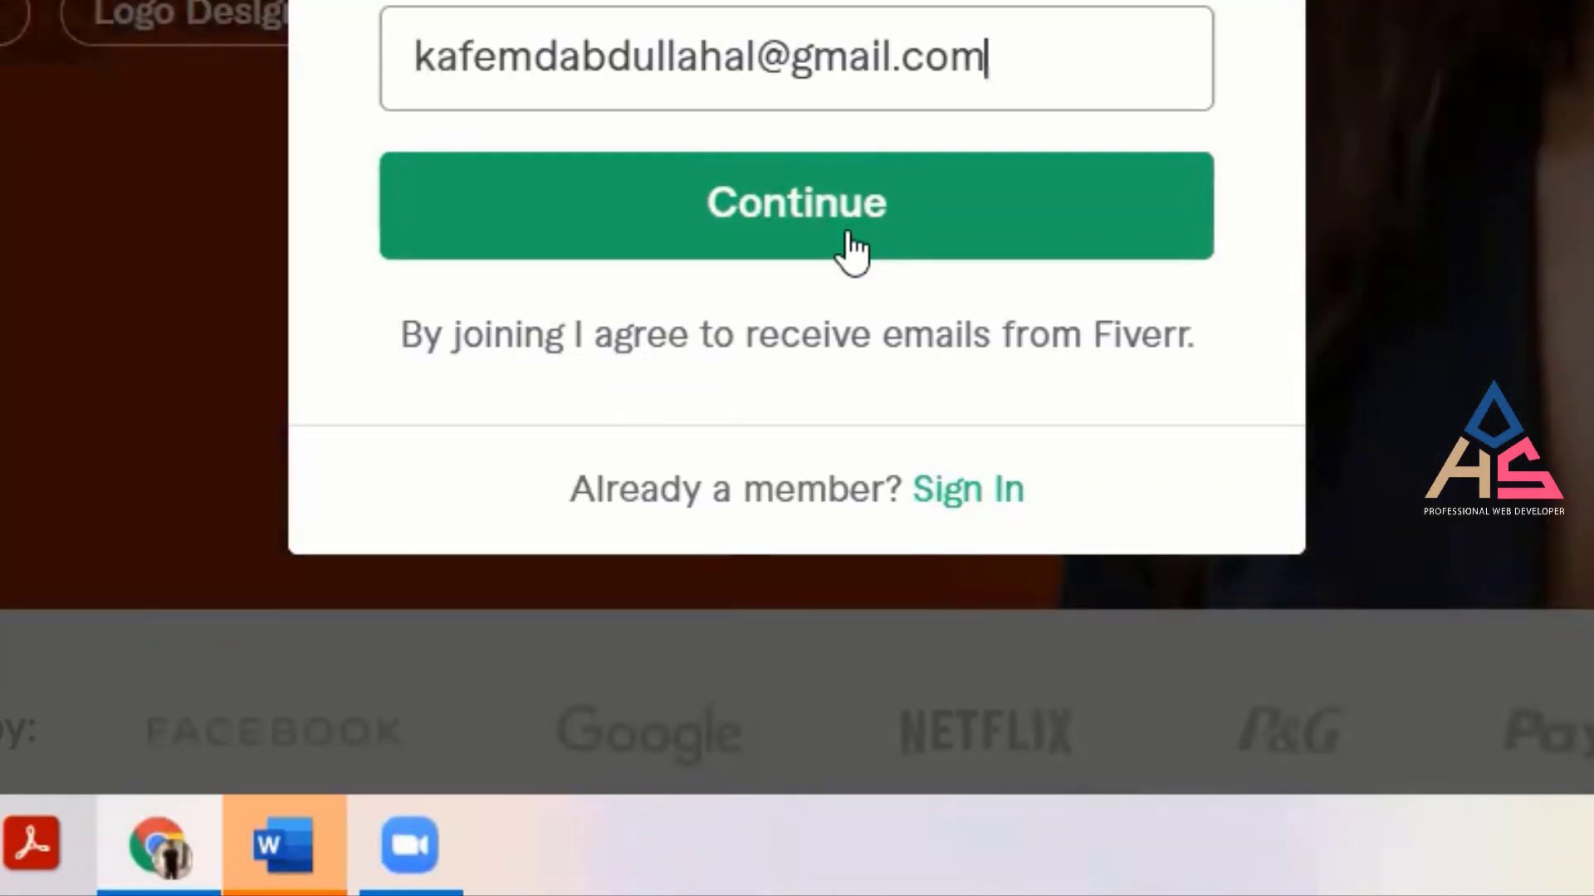
# Continue past the e-mail step and clear the password Chrome autofilled.
pyautogui.click(803, 216)
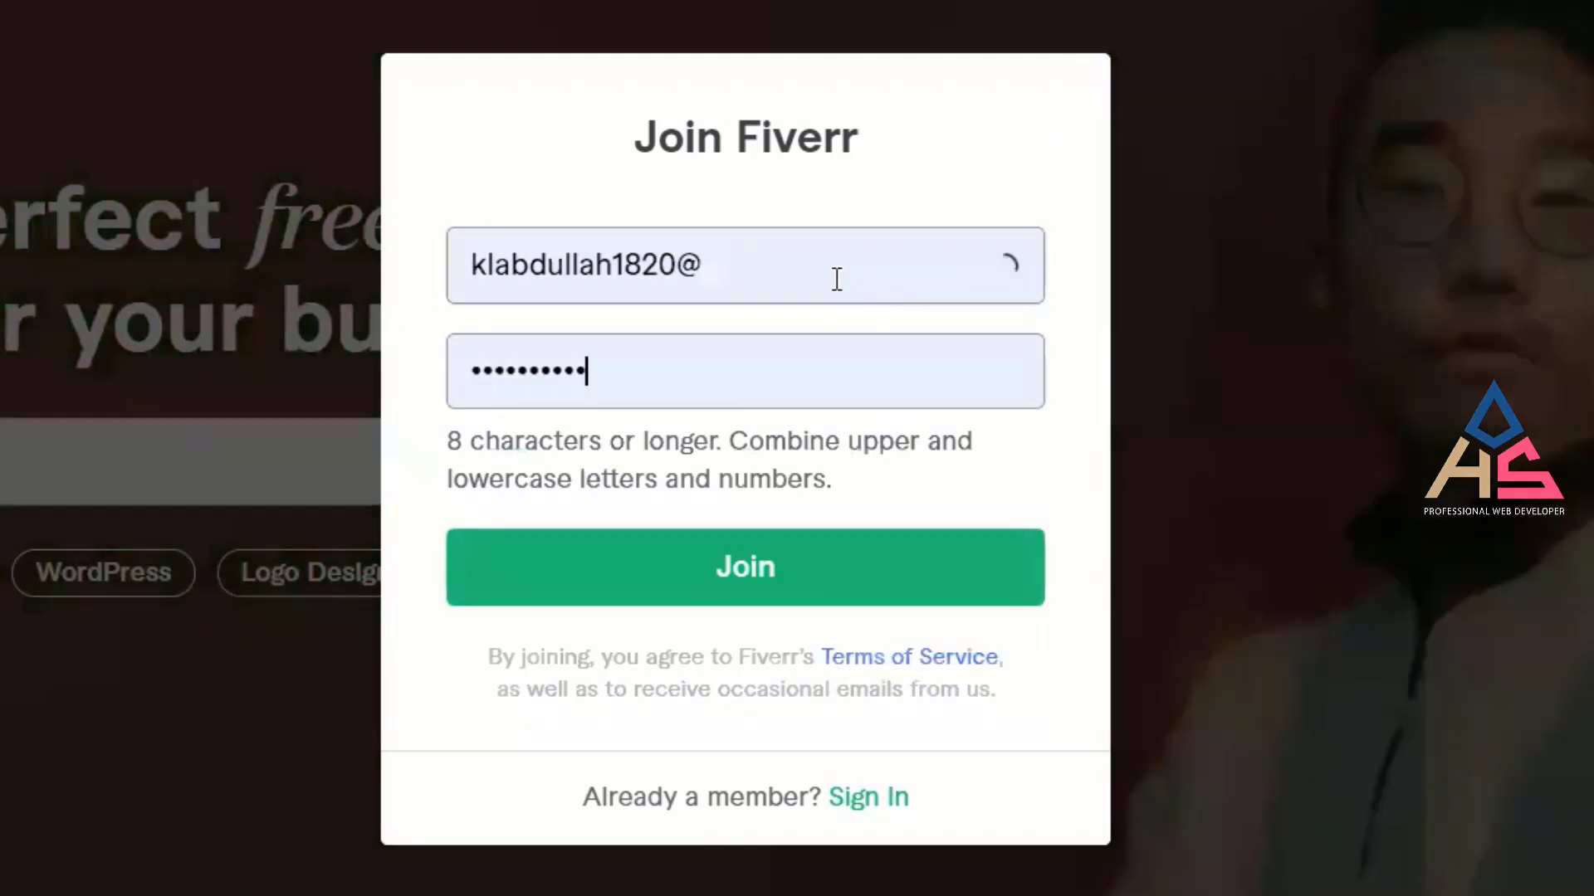
pyautogui.click(836, 279)
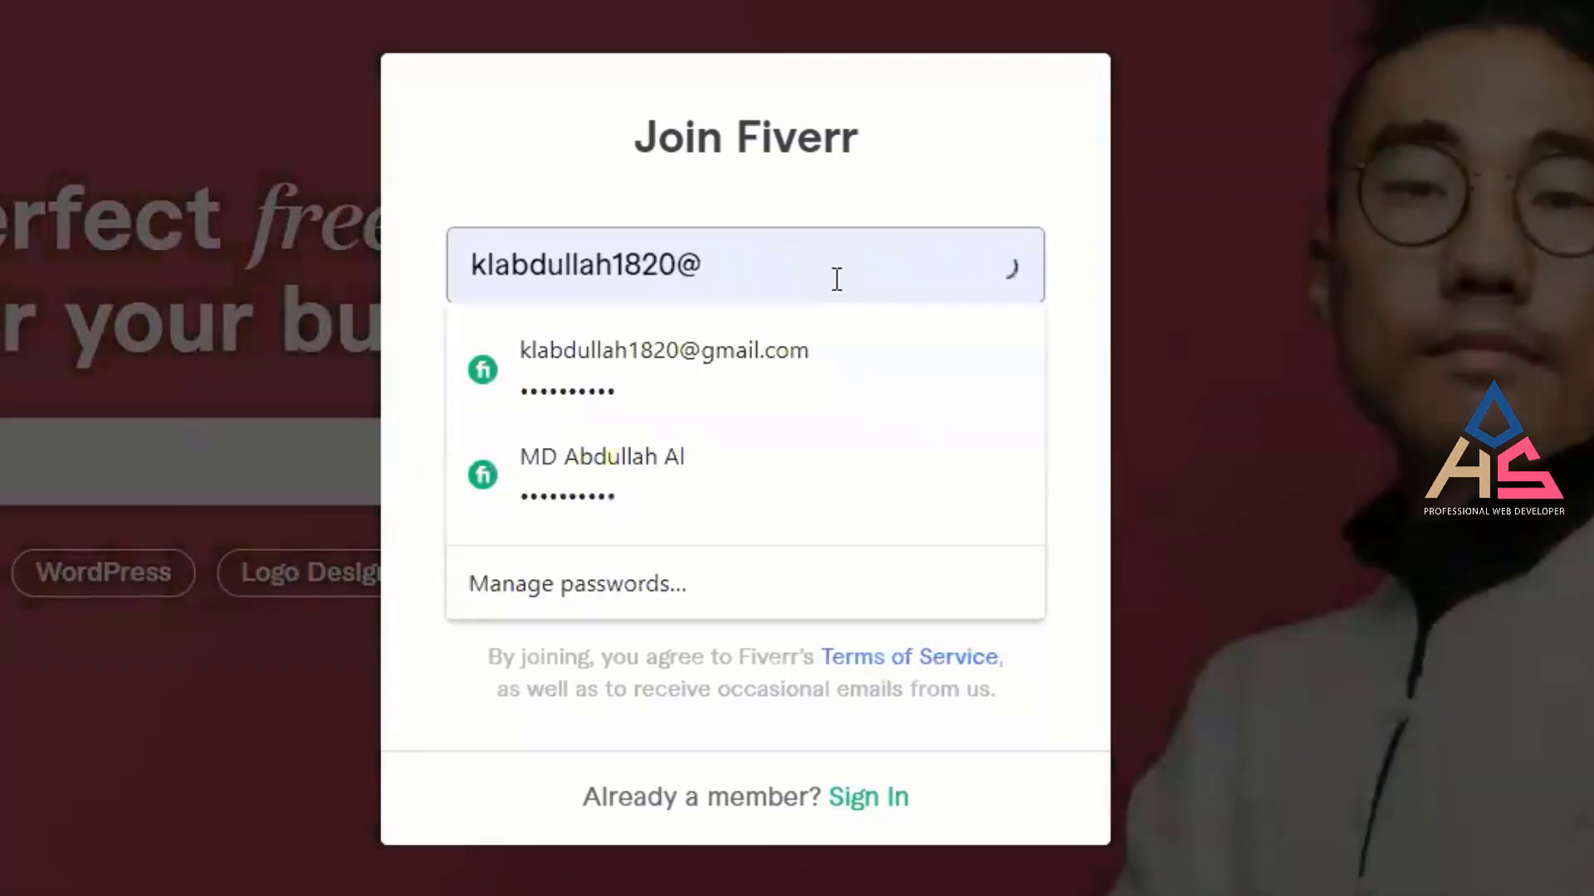
pyautogui.hotkey('ctrl', 'a')
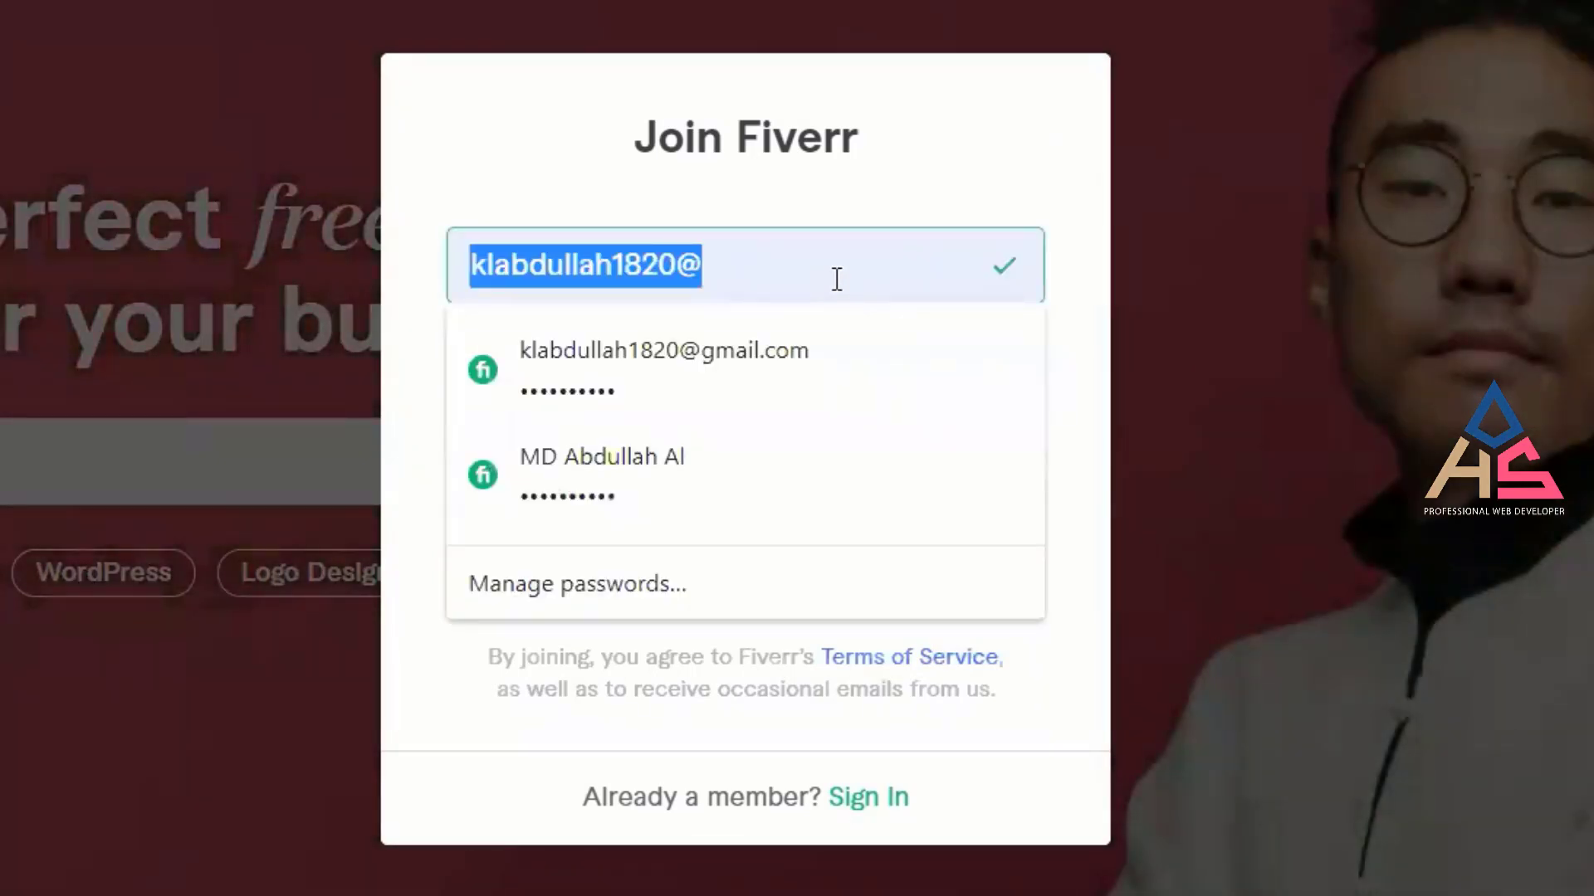
pyautogui.press('Left')
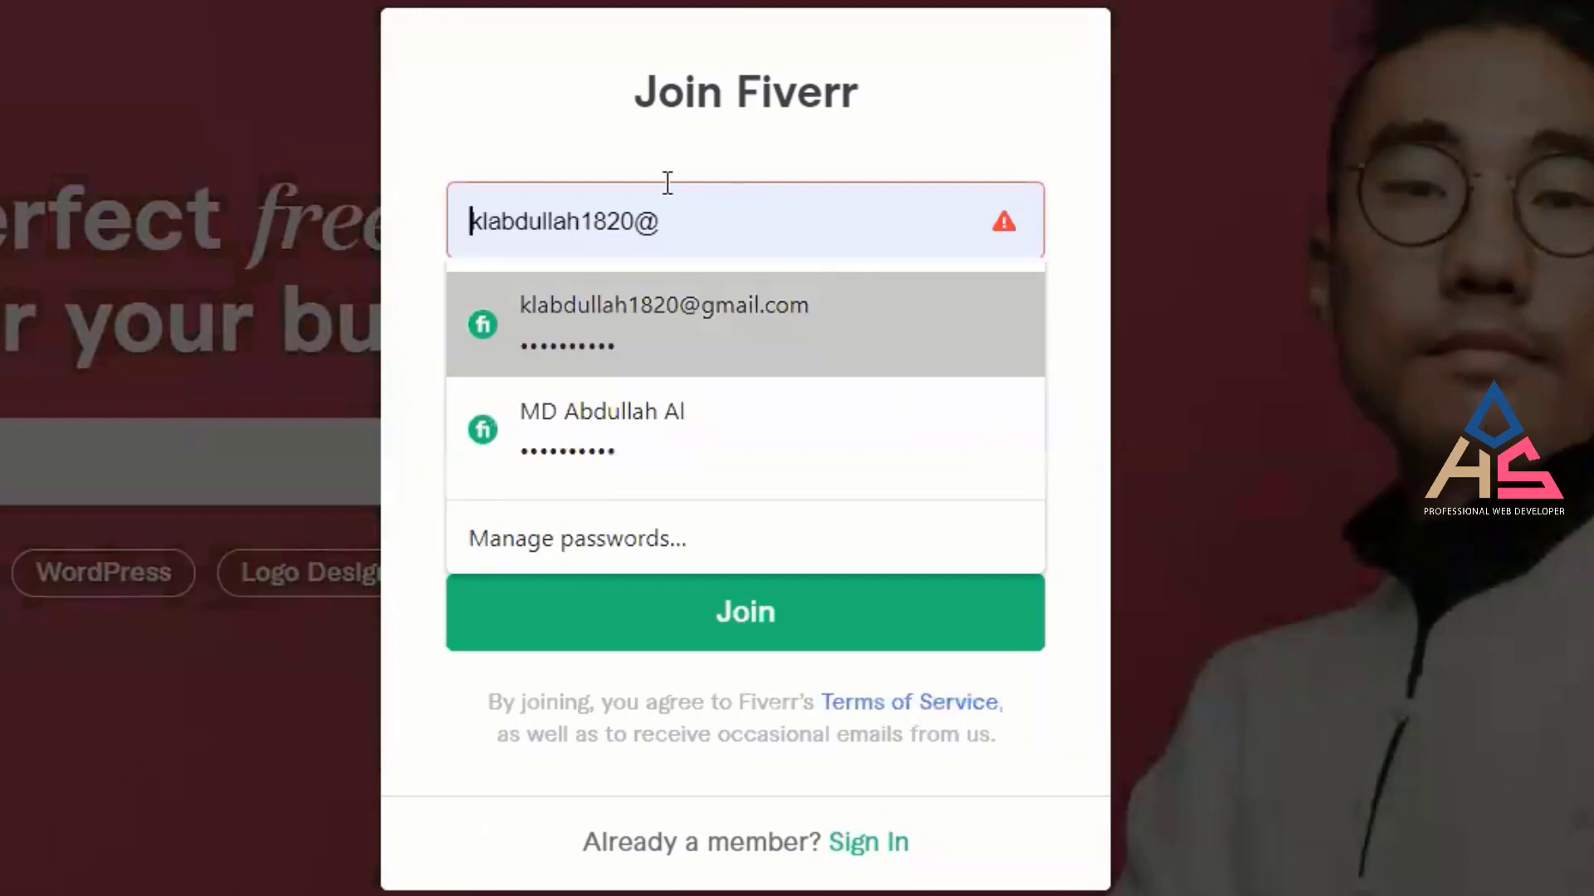
pyautogui.press('Return')
pyautogui.click(775, 434)
pyautogui.click(711, 448)
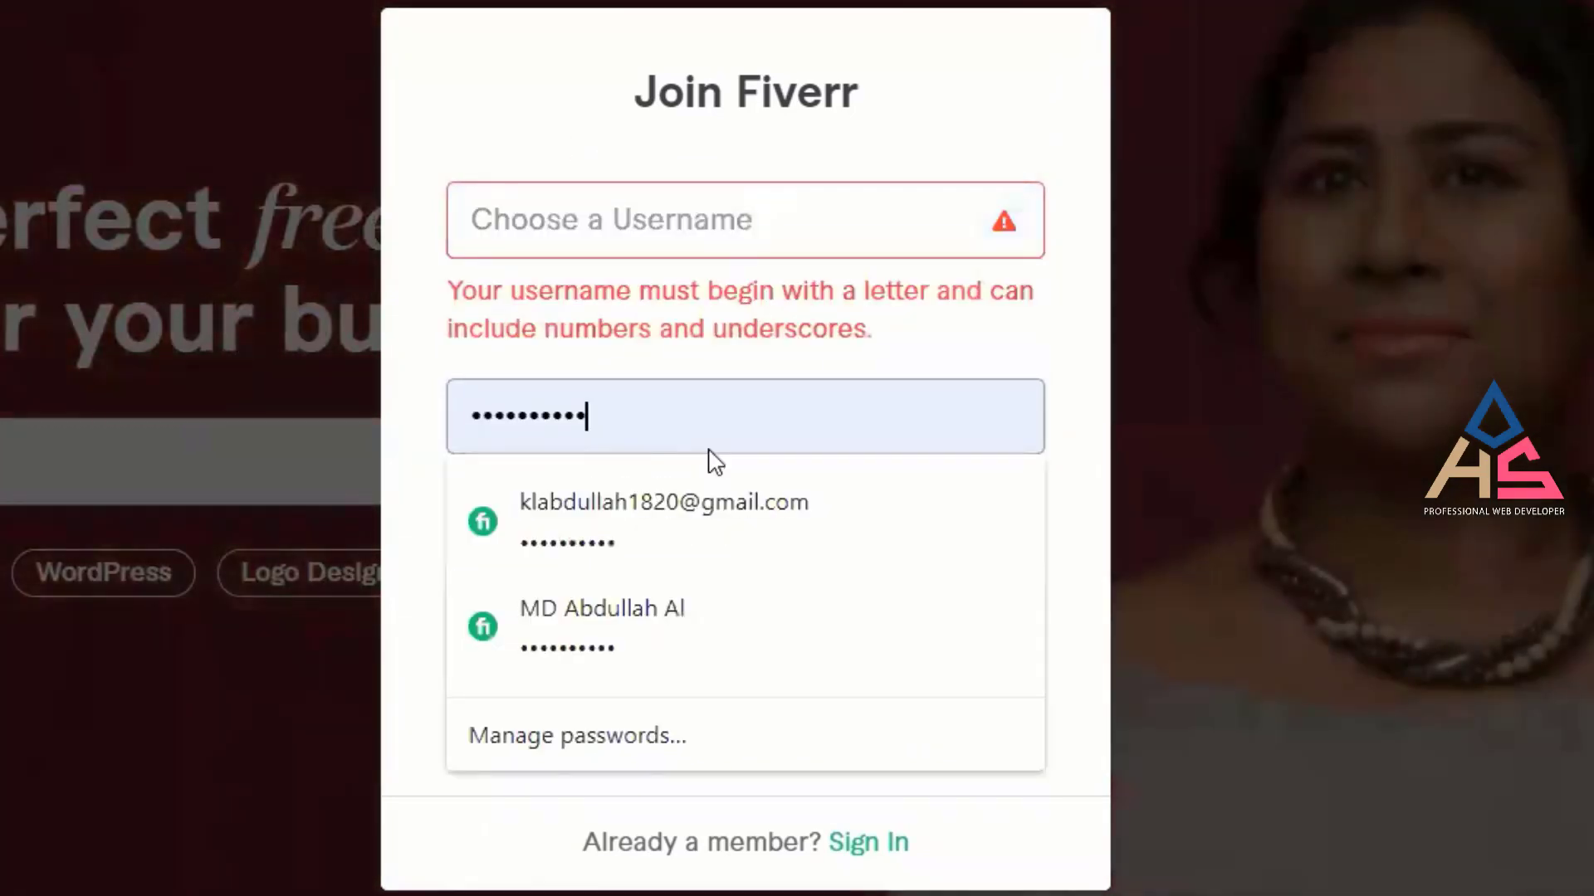
pyautogui.hotkey('ctrl', 'a')
pyautogui.press('BackSpace')
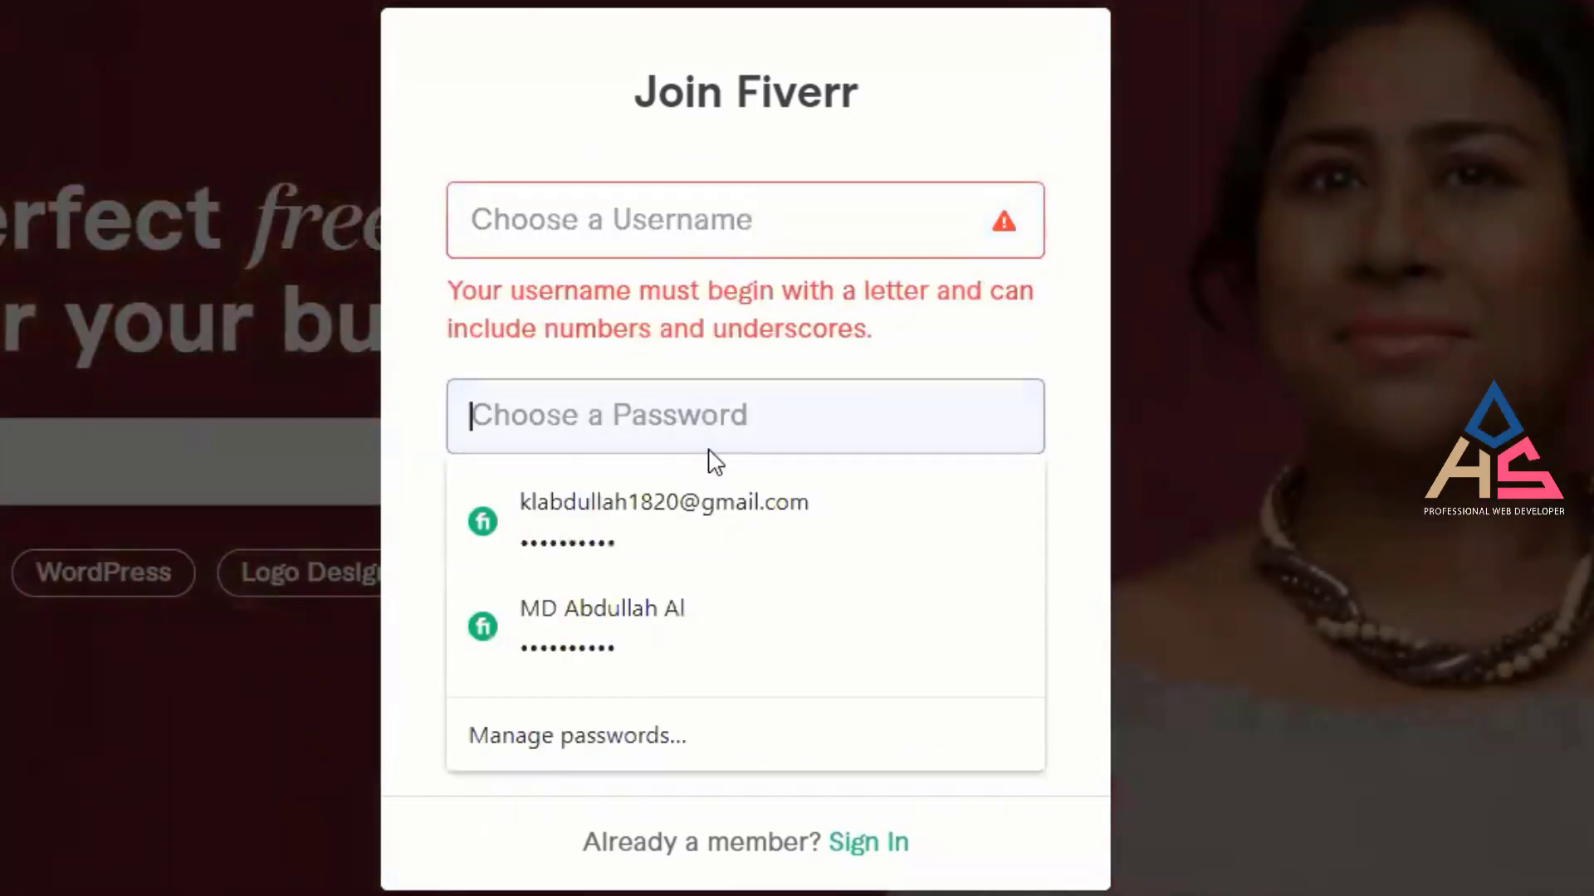
pyautogui.click(940, 350)
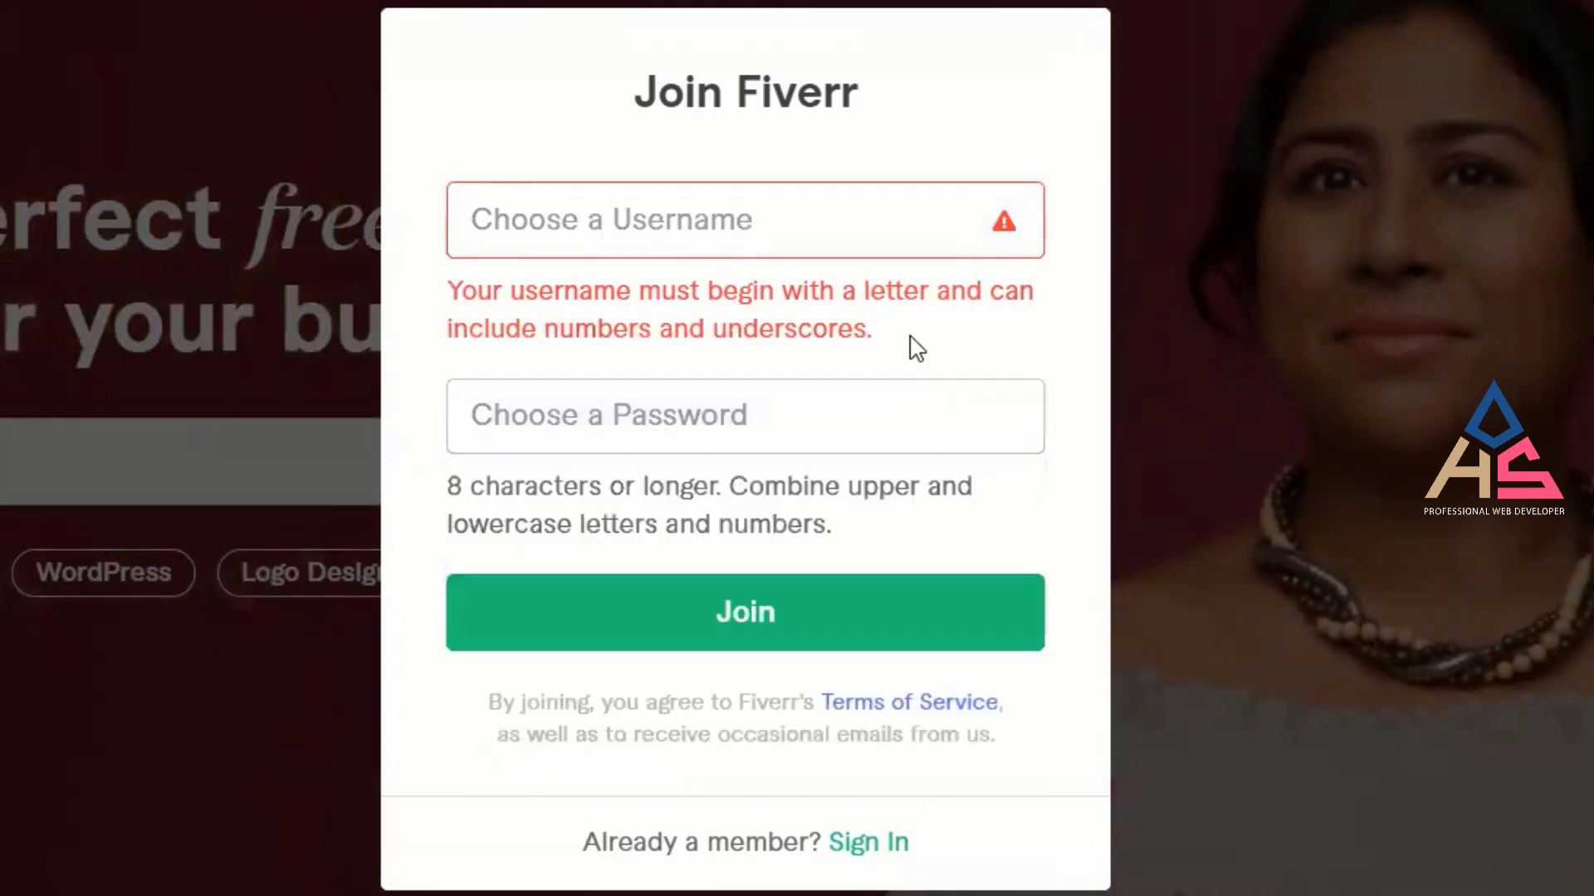
# Dismiss the saved-login suggestions and type a first candidate username.
pyautogui.click(734, 229)
pyautogui.click(571, 88)
pyautogui.click(628, 243)
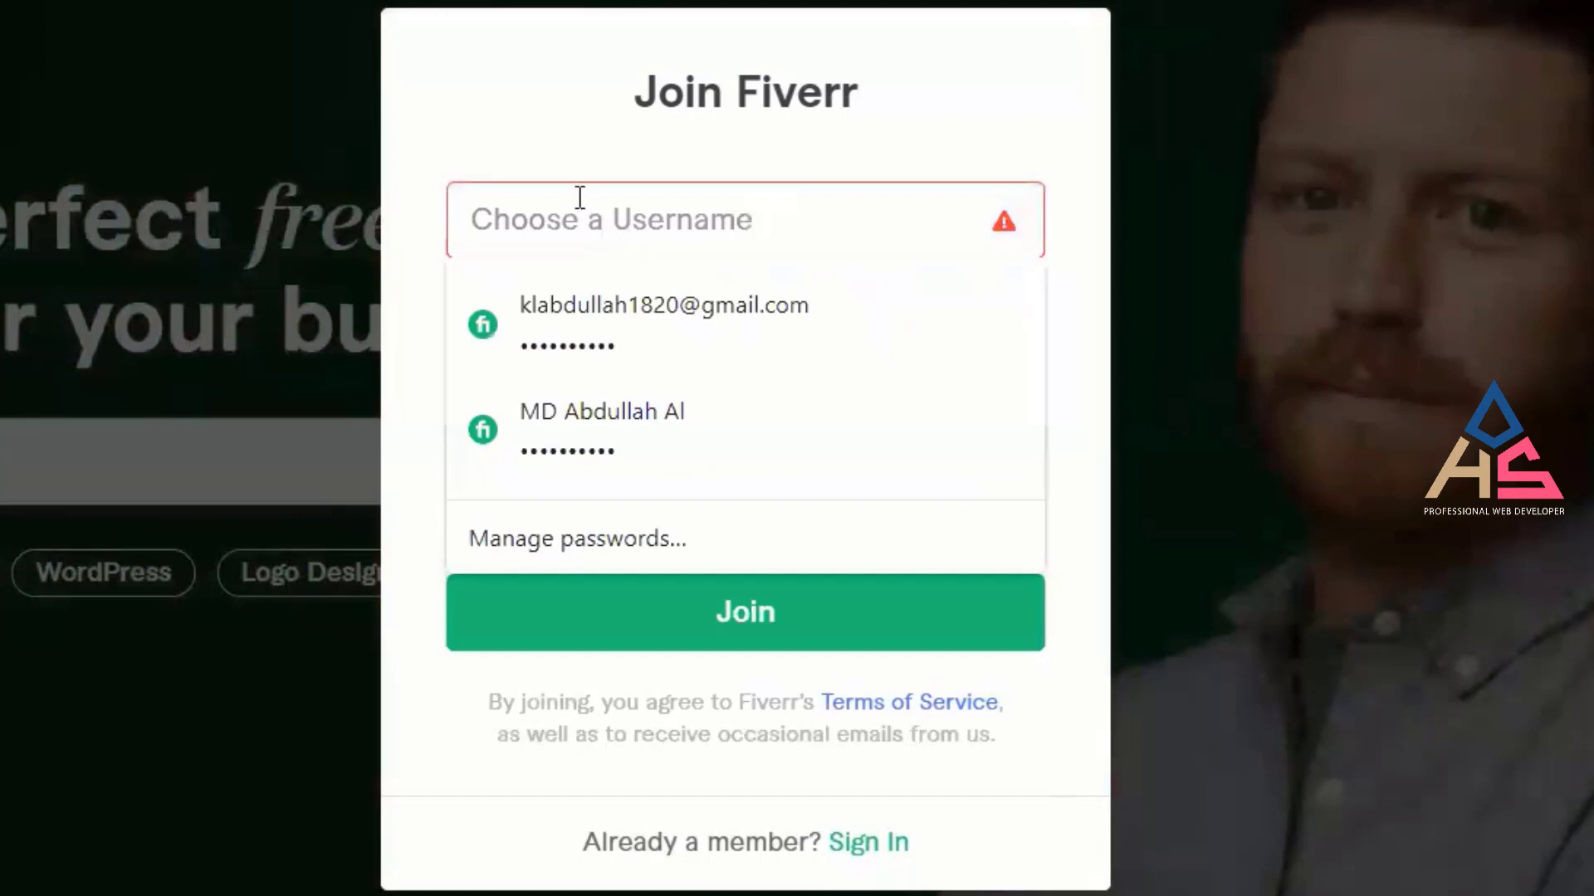
pyautogui.click(545, 149)
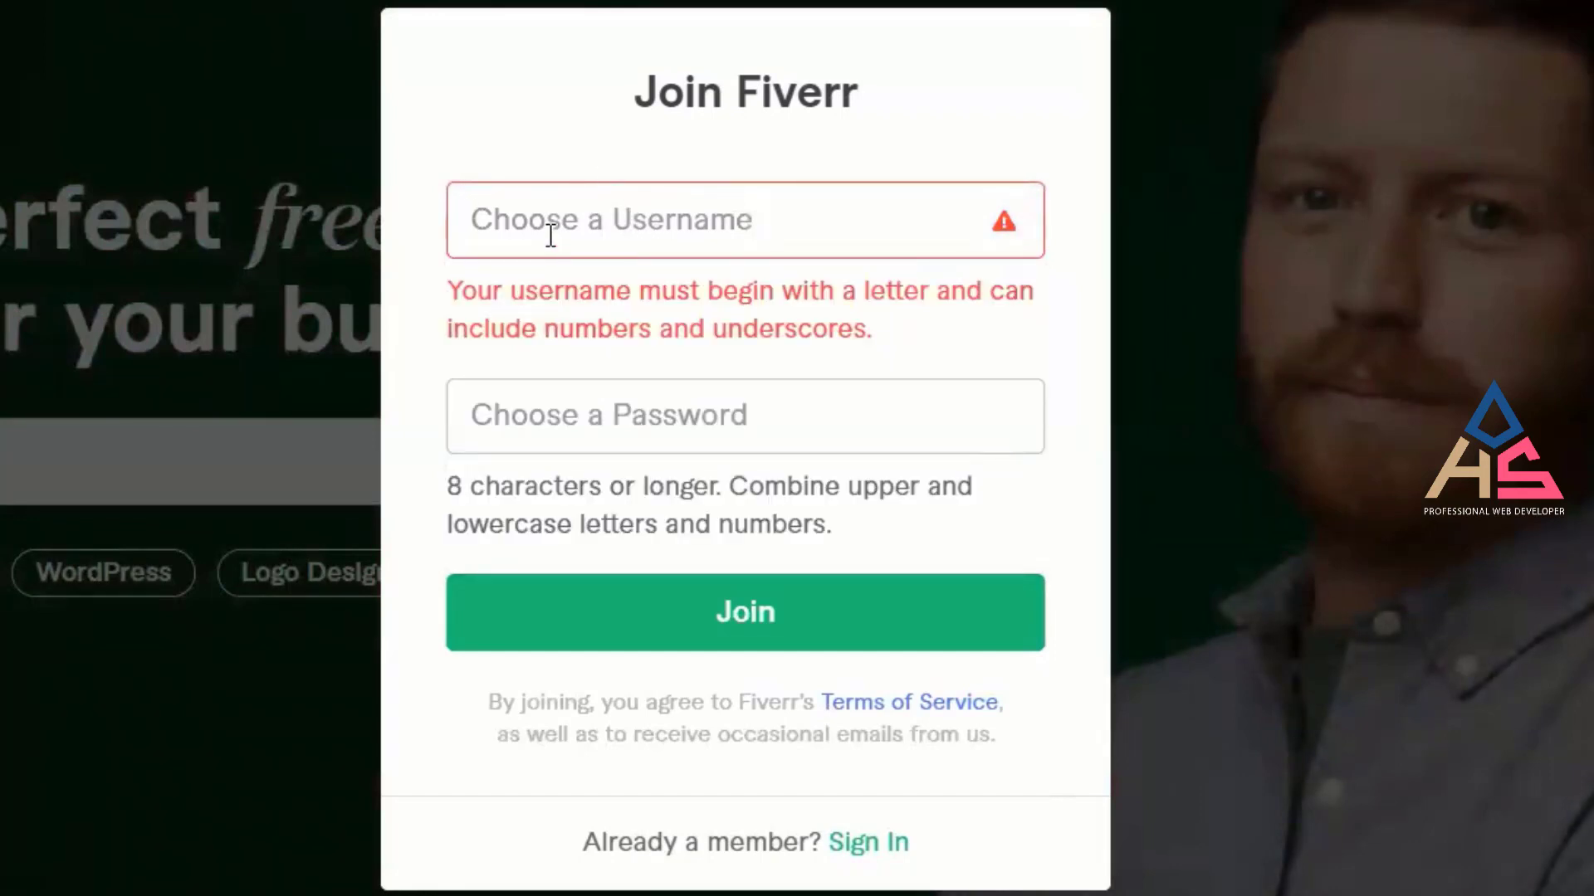
pyautogui.click(592, 421)
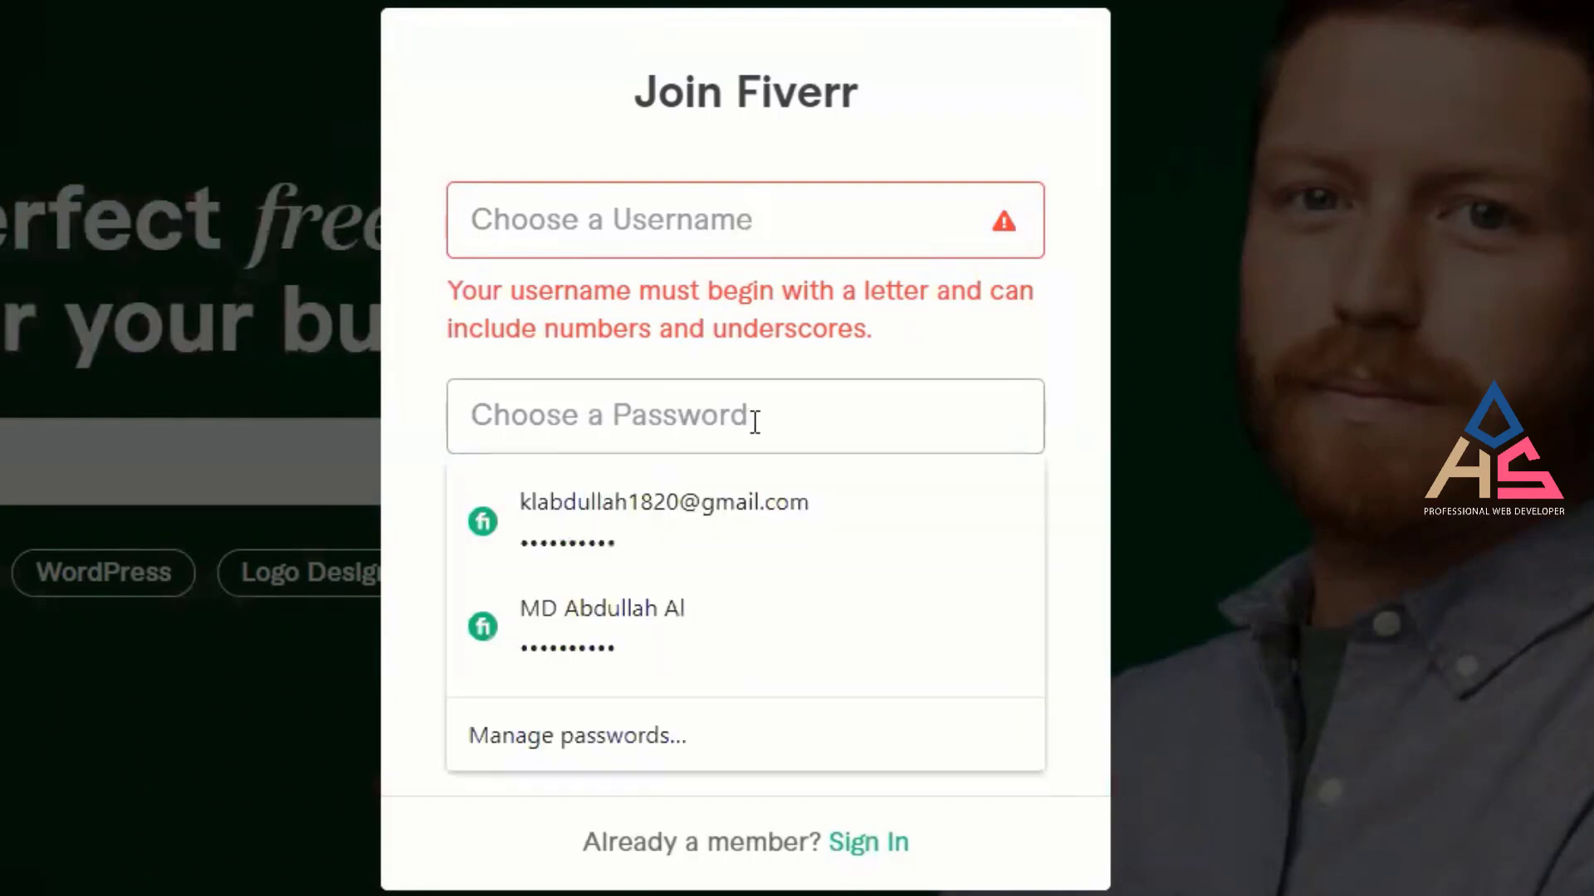
pyautogui.click(571, 94)
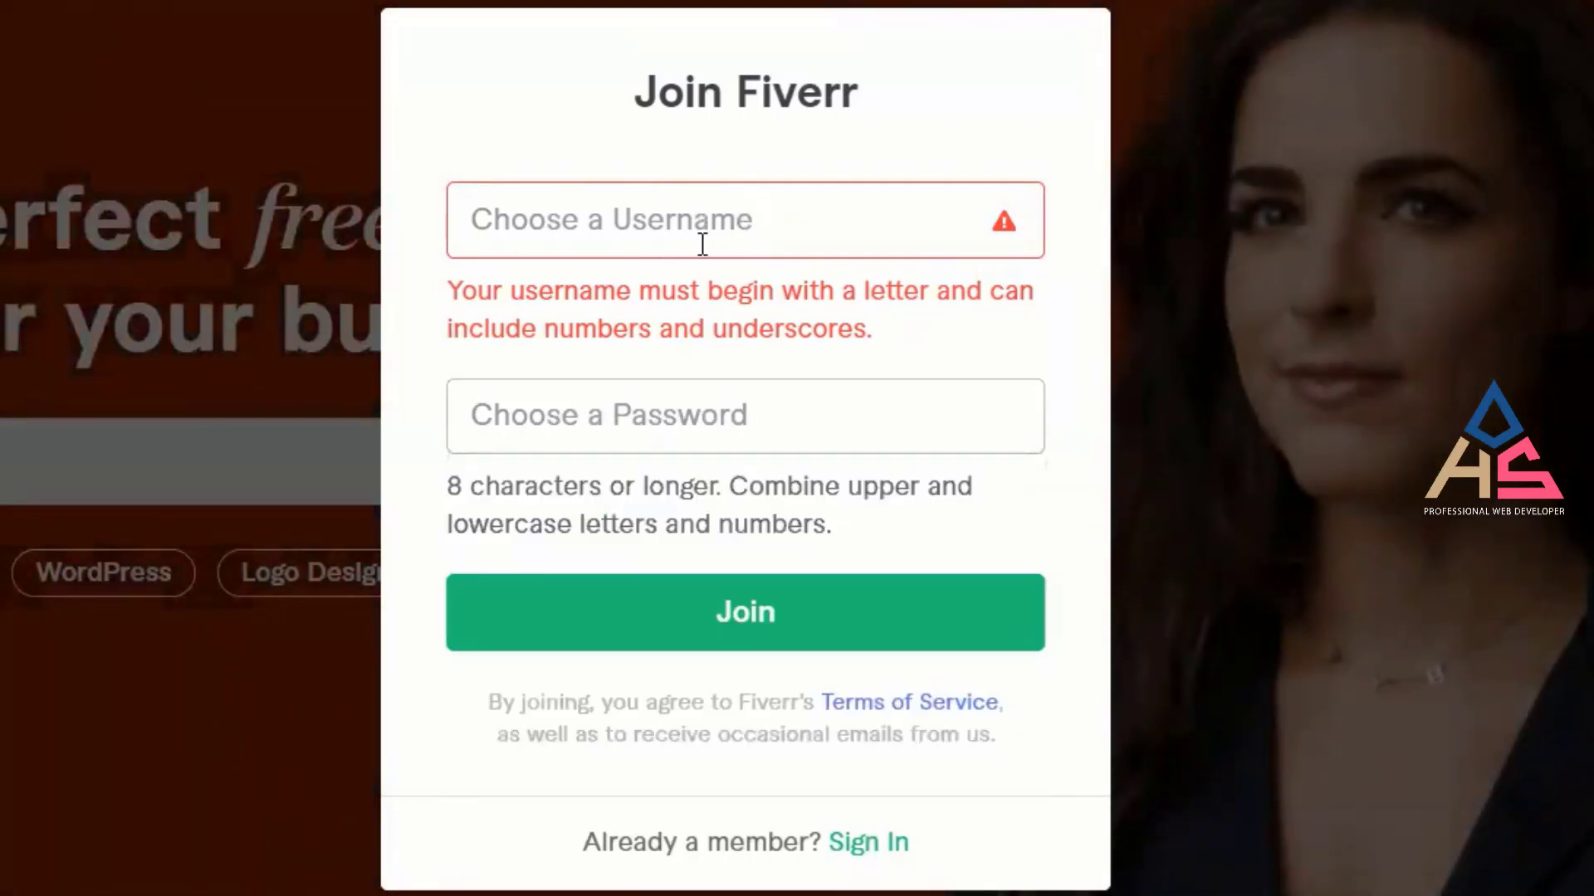
pyautogui.click(668, 233)
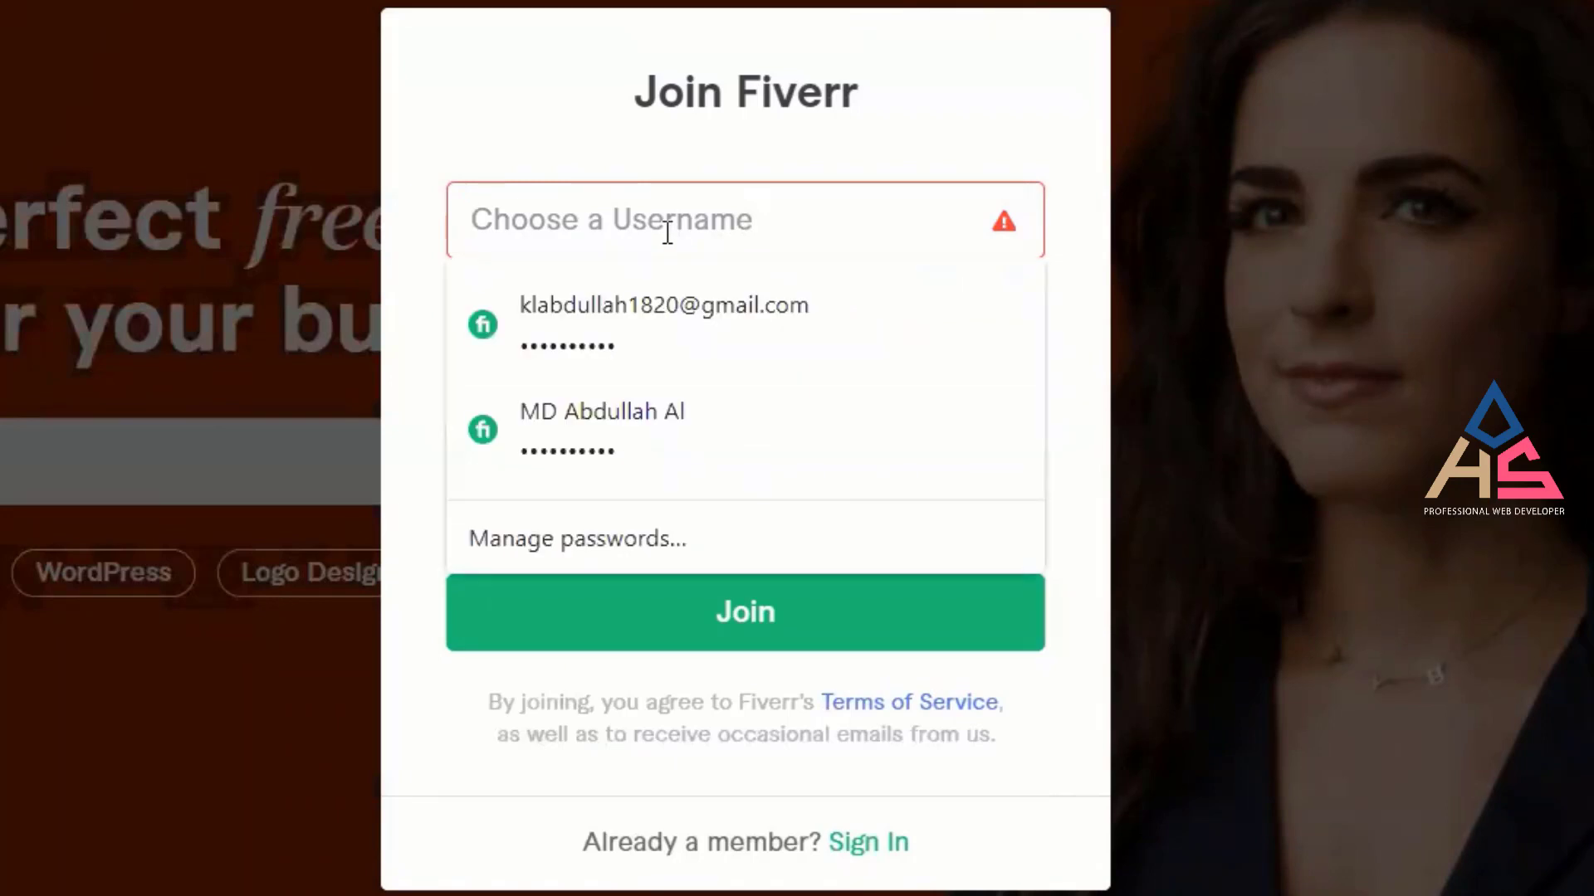
pyautogui.click(519, 126)
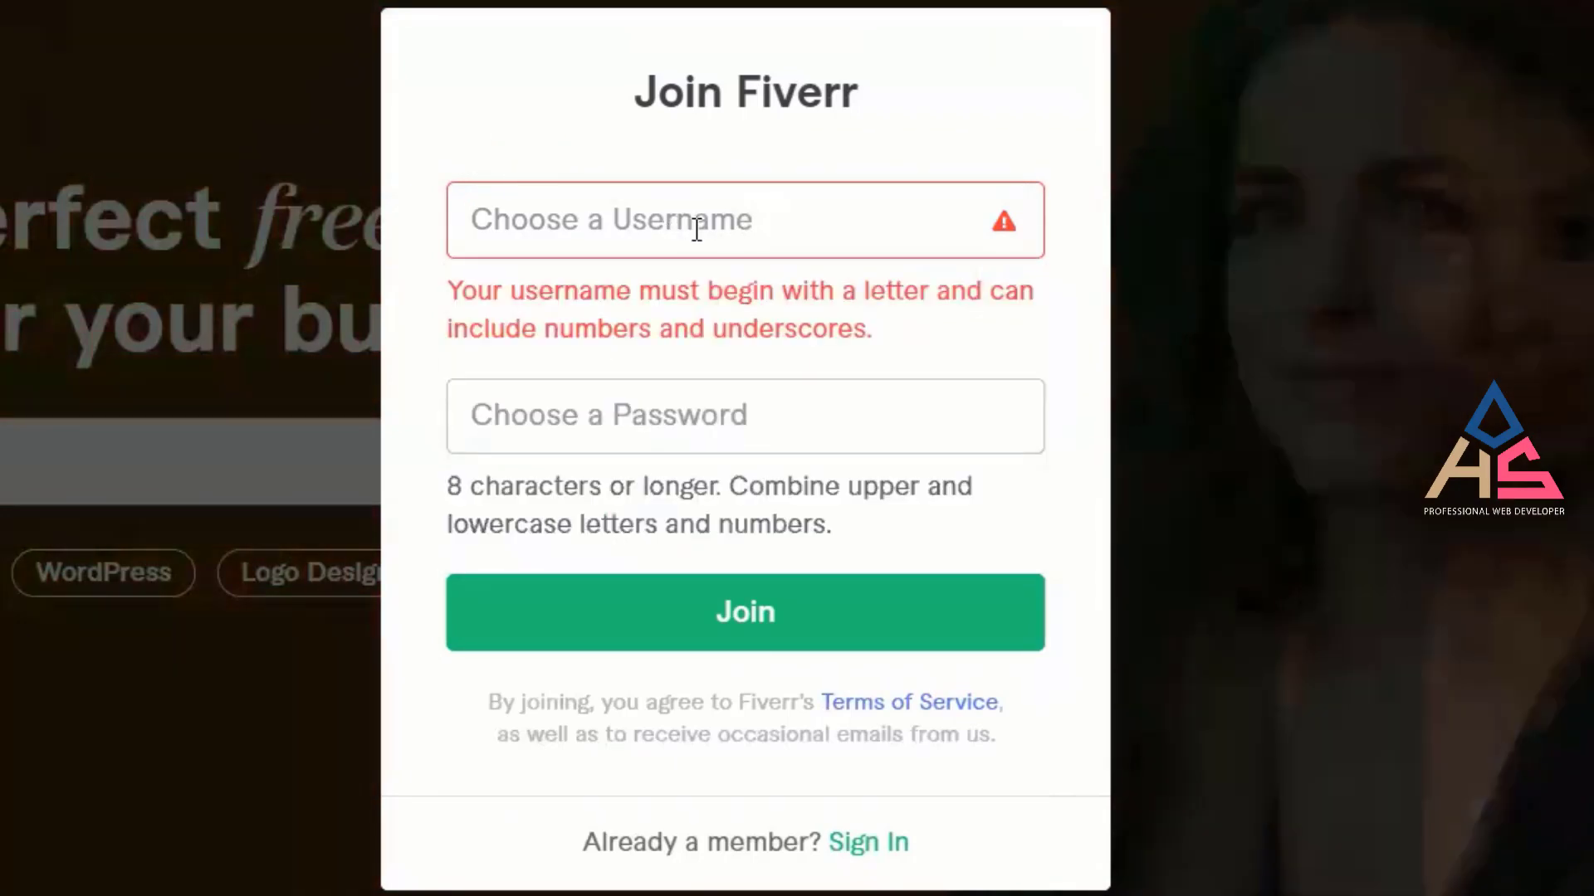
pyautogui.click(700, 226)
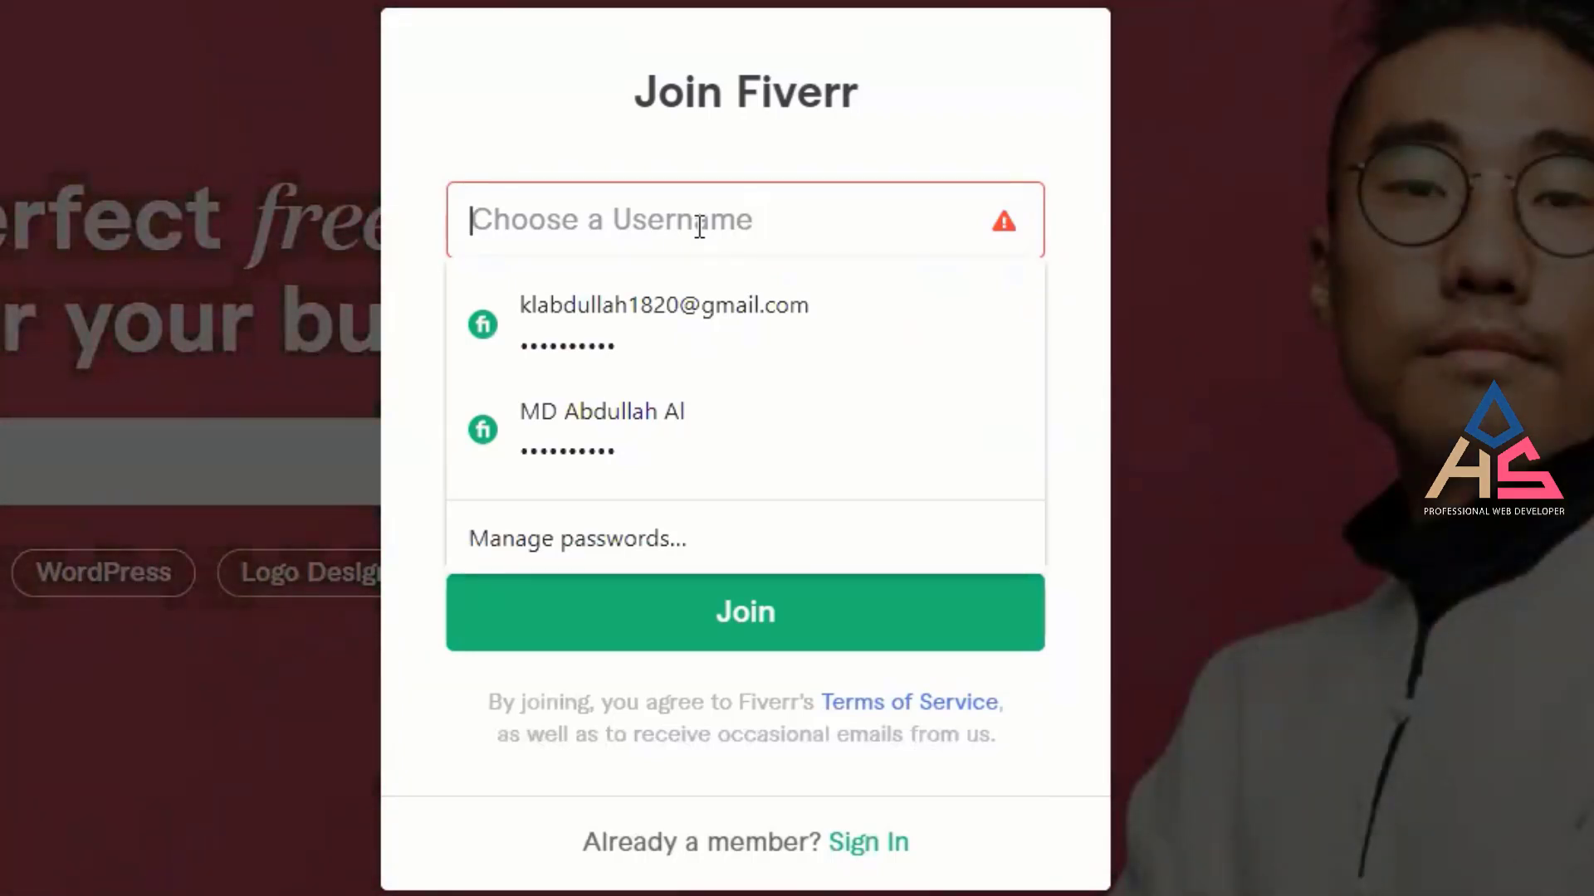
pyautogui.write('it')
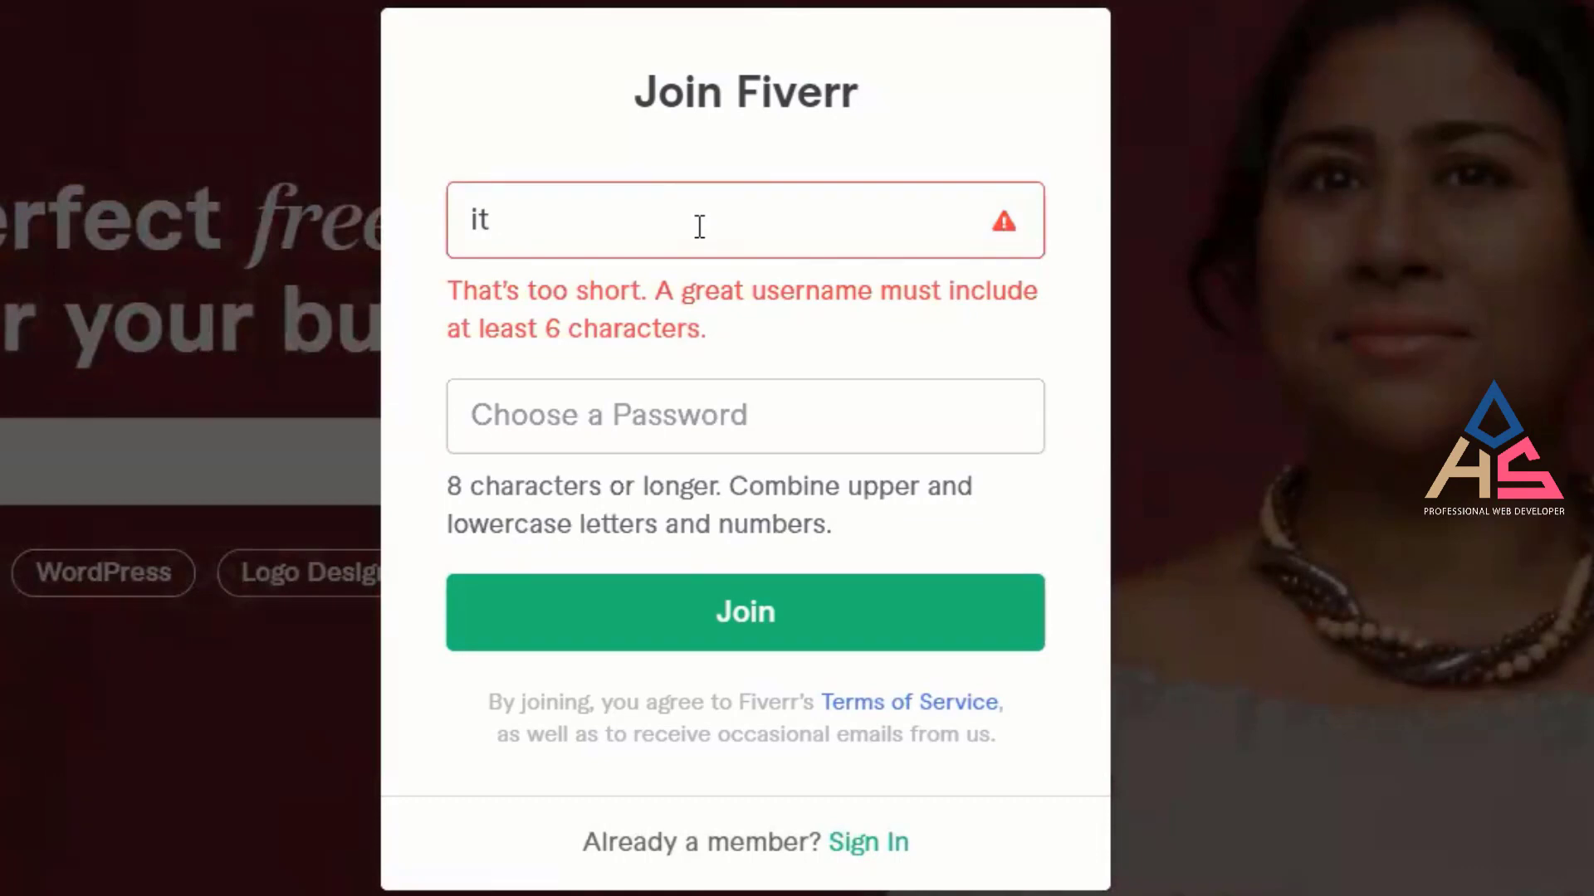
pyautogui.write('bhubo')
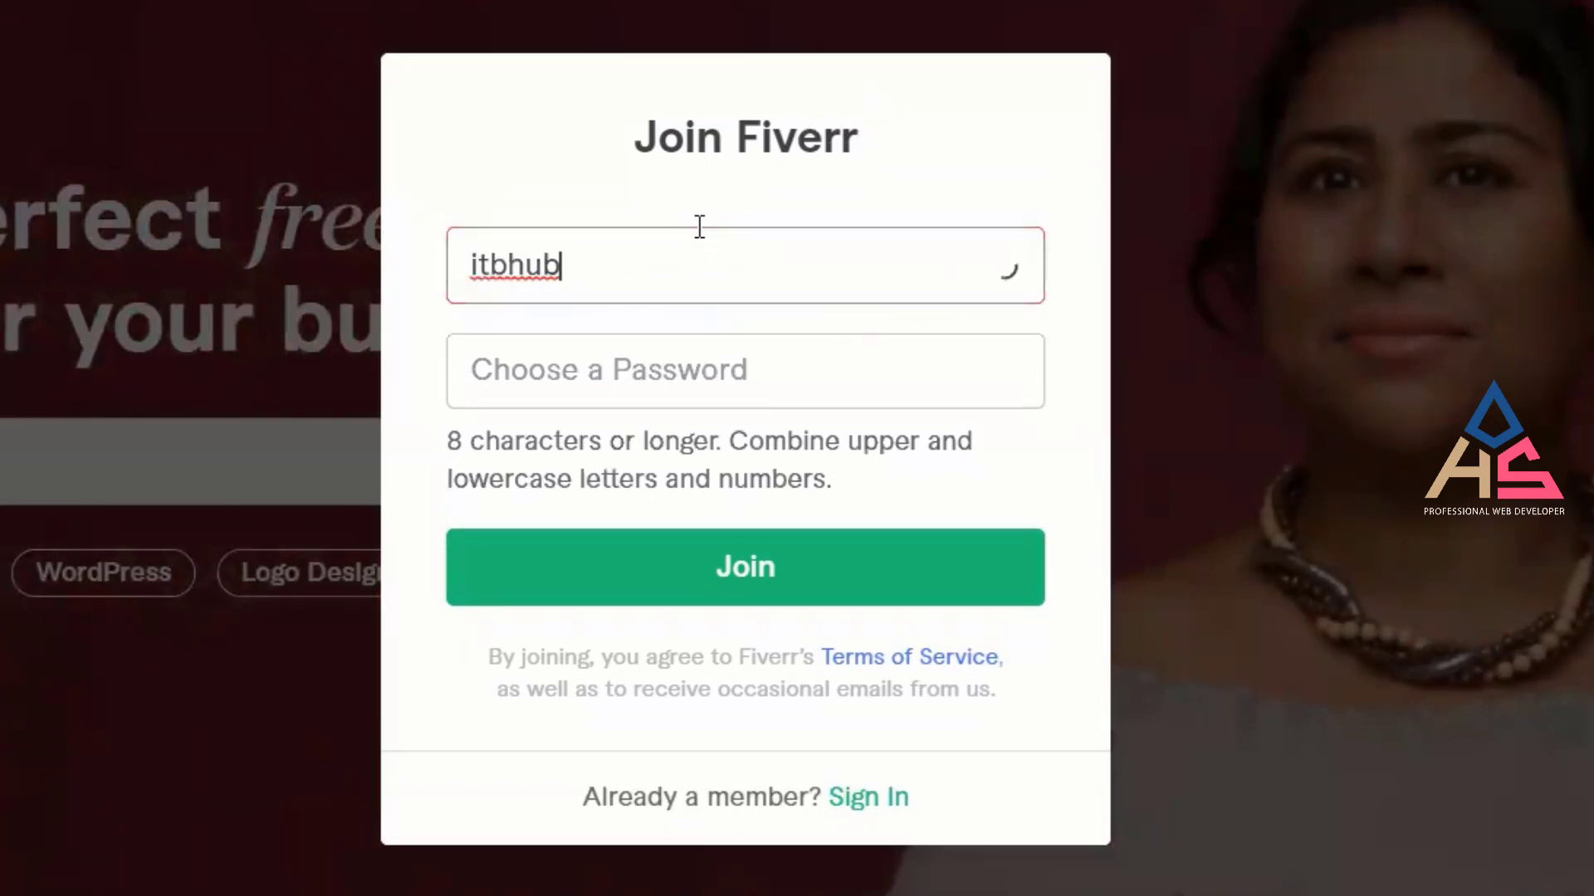
pyautogui.write('n')
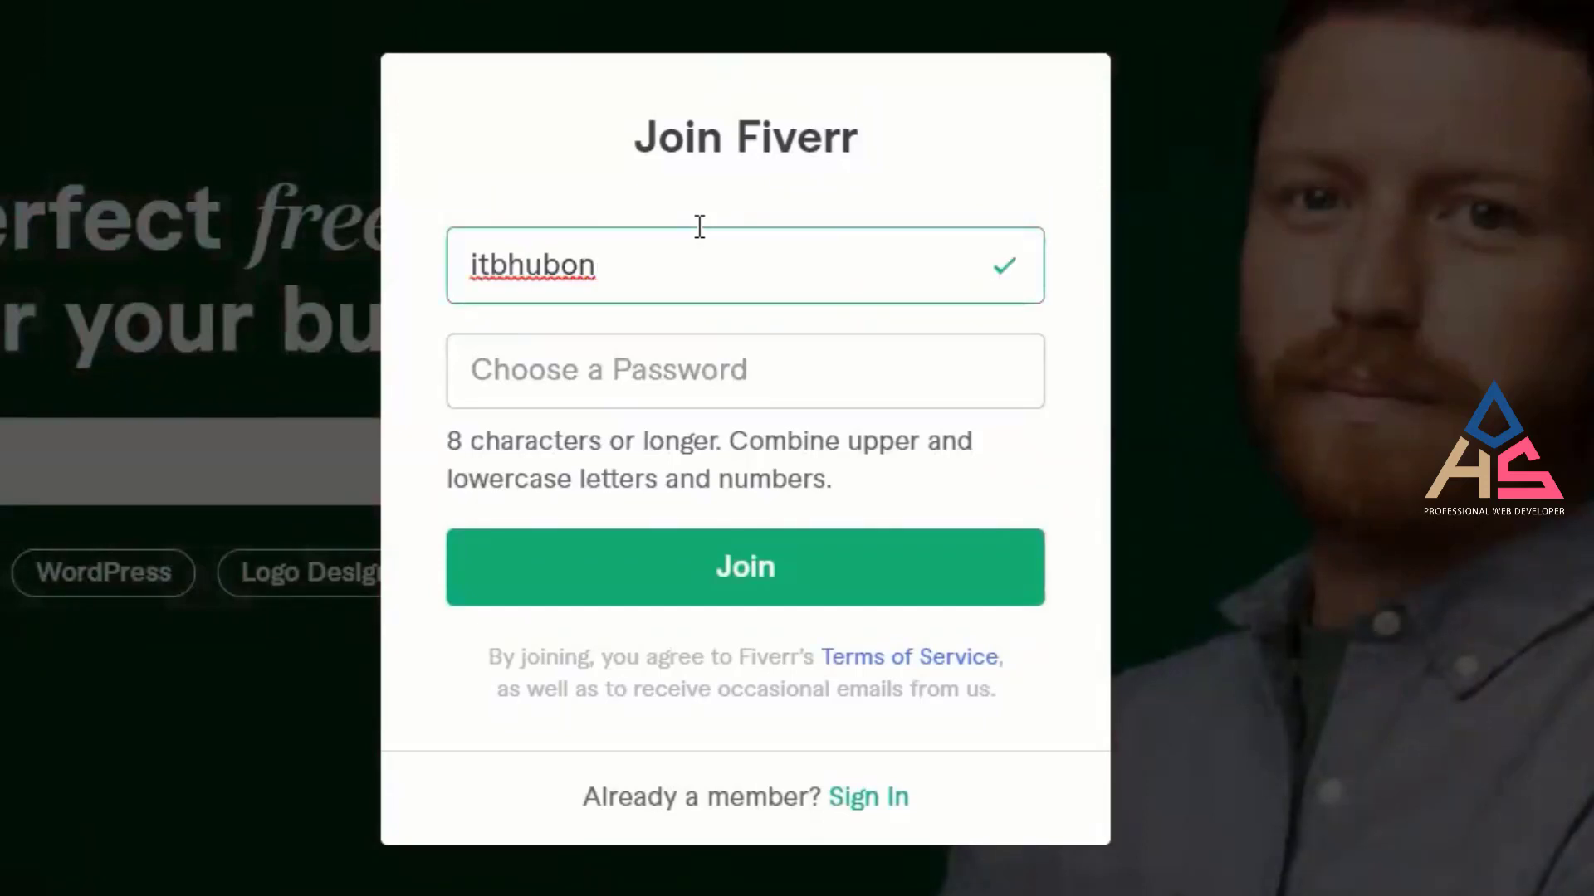
pyautogui.write('_')
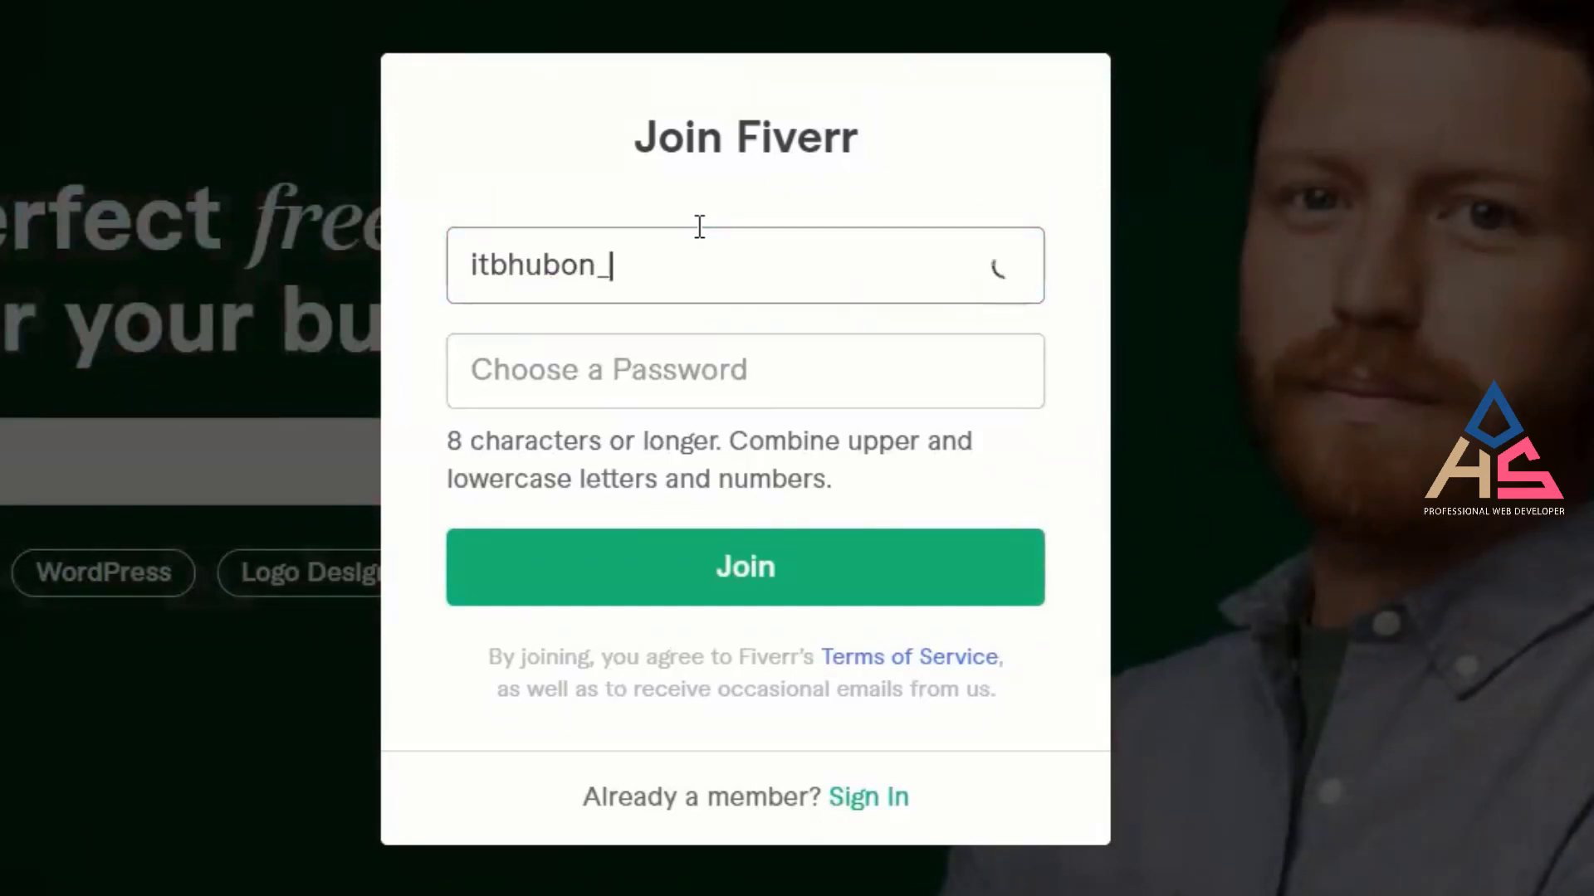
pyautogui.write('kafe')
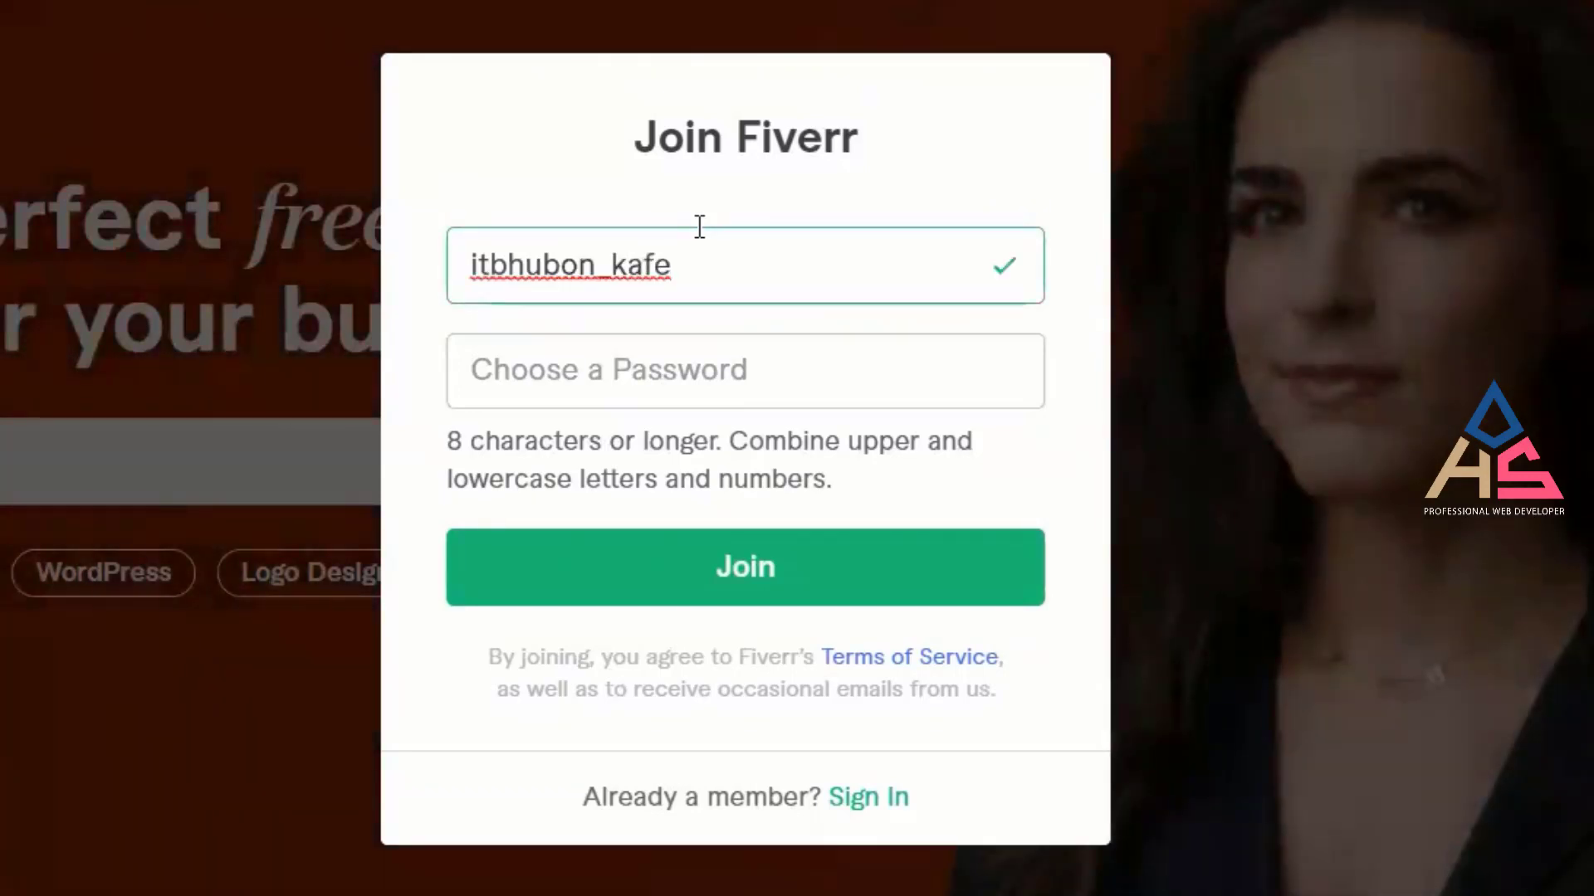
# Clear the username and try alternative usernames.
pyautogui.click(777, 261)
pyautogui.click(567, 175)
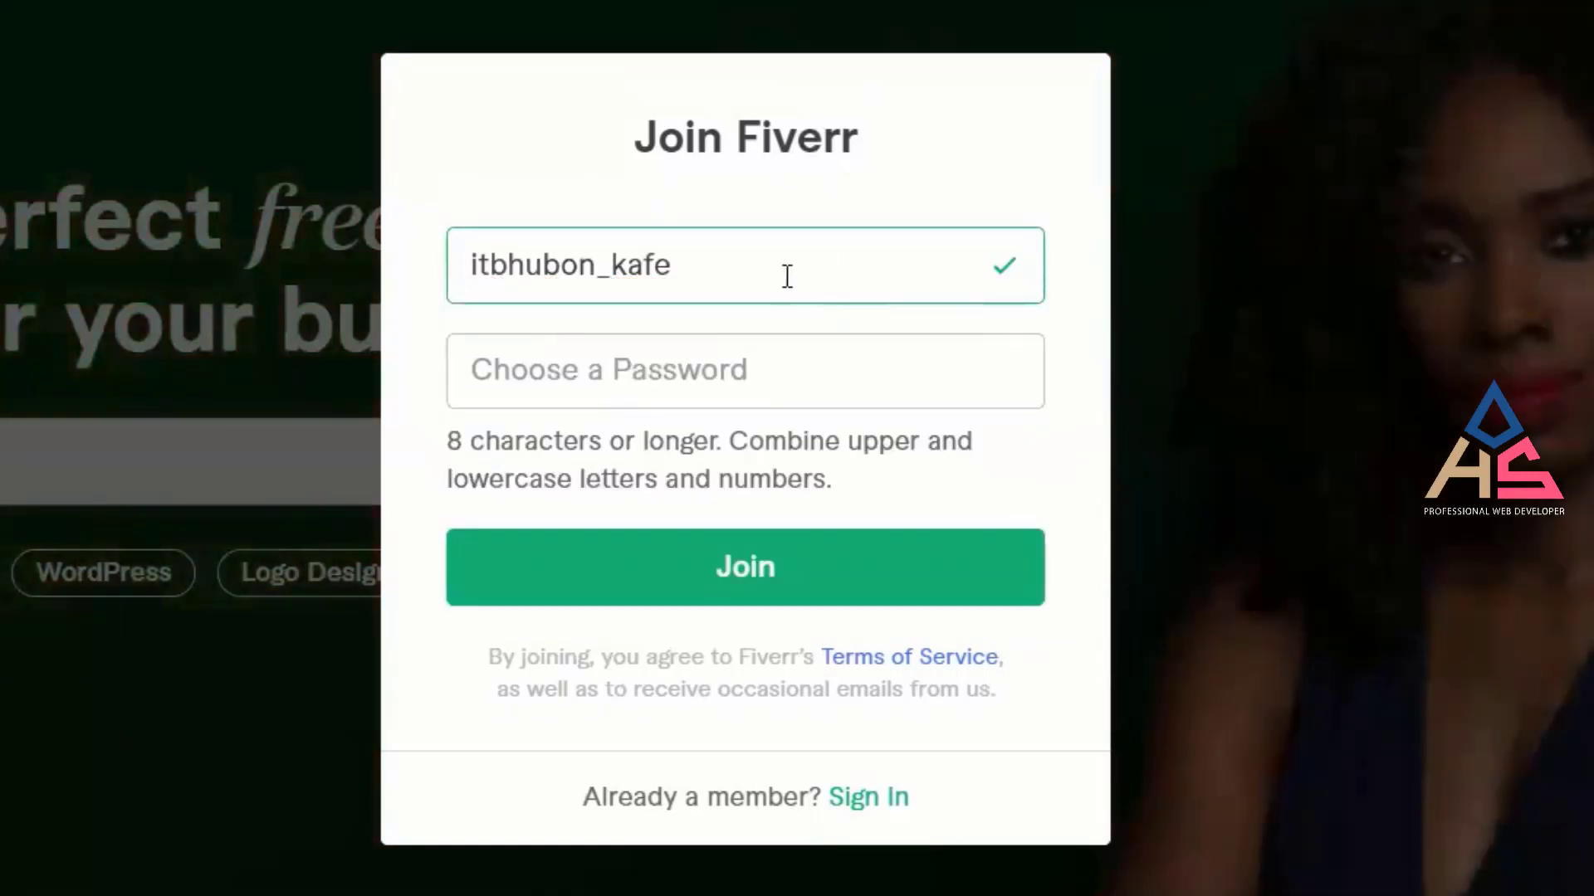
pyautogui.click(769, 269)
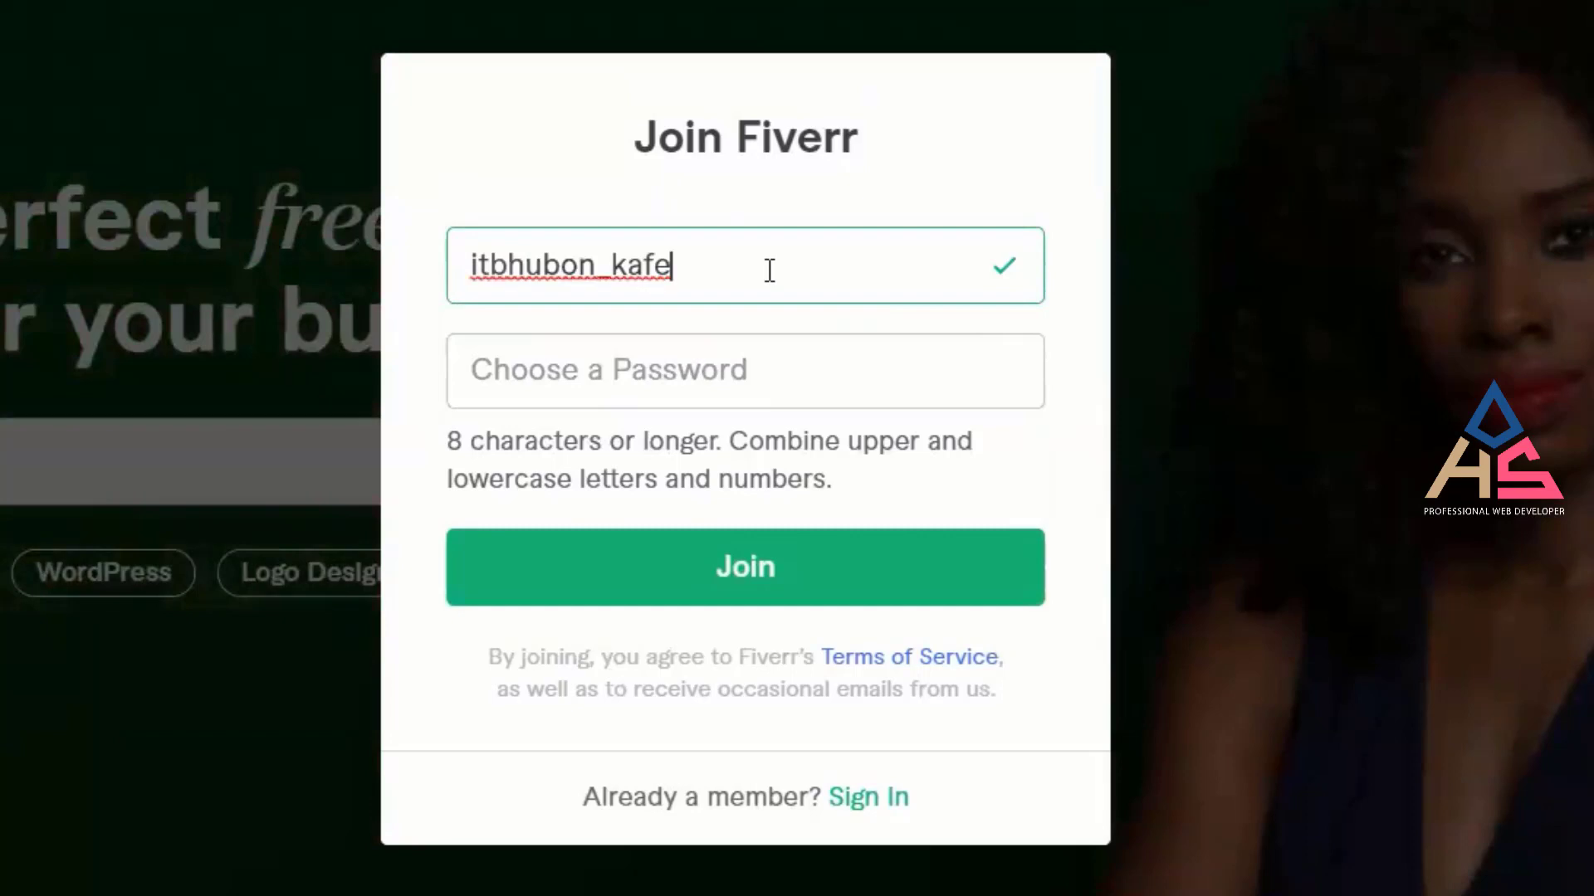
pyautogui.hotkey('ctrl', 'a')
pyautogui.hotkey('ctrl', 'c')
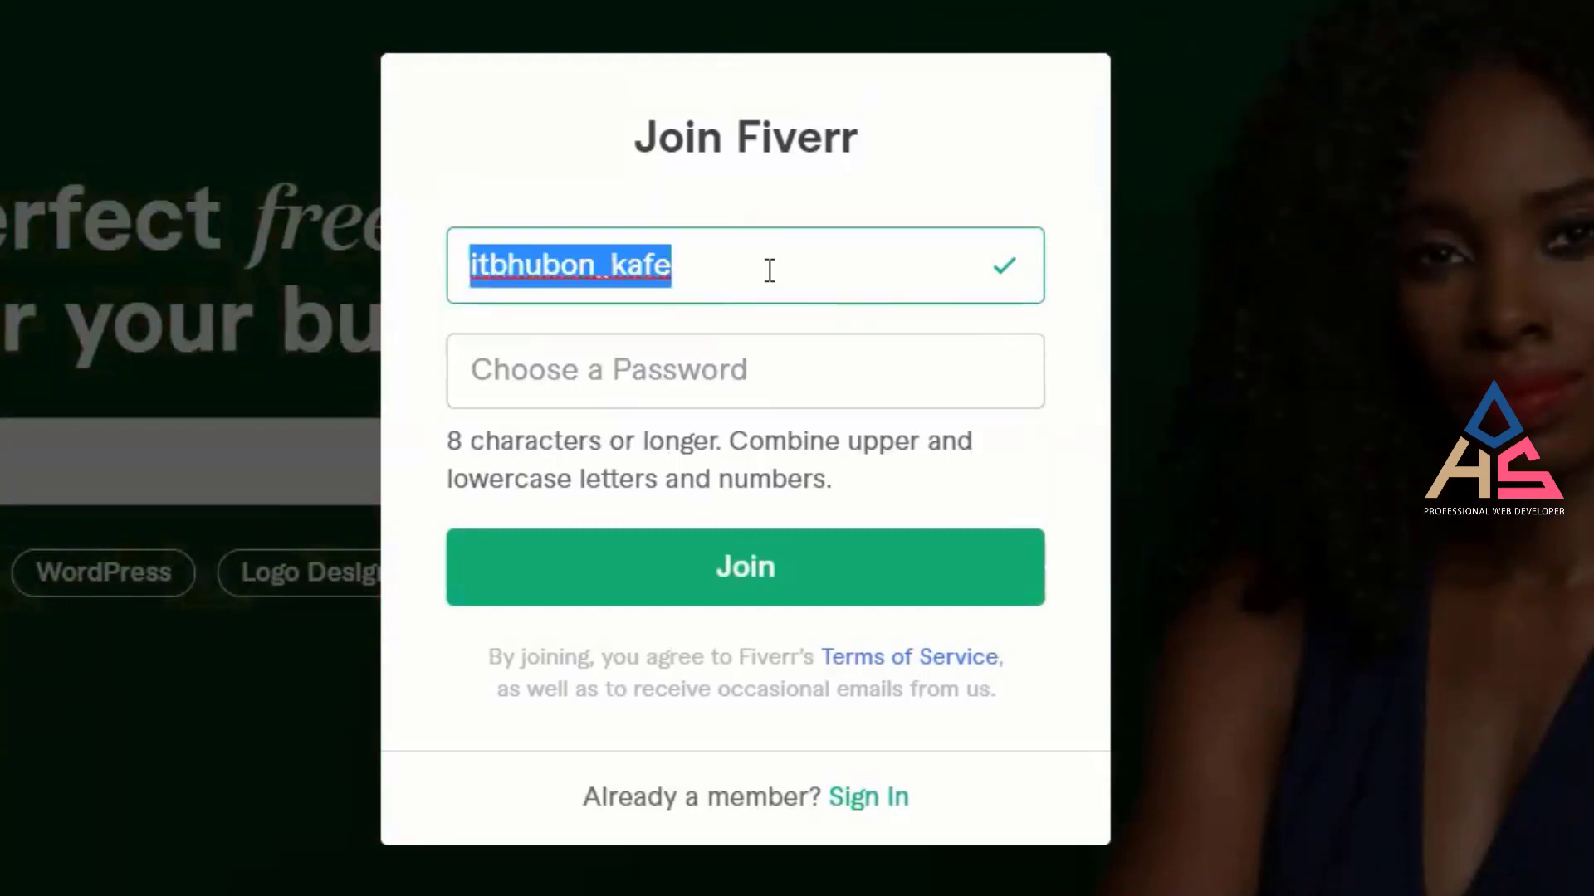
pyautogui.press('BackSpace')
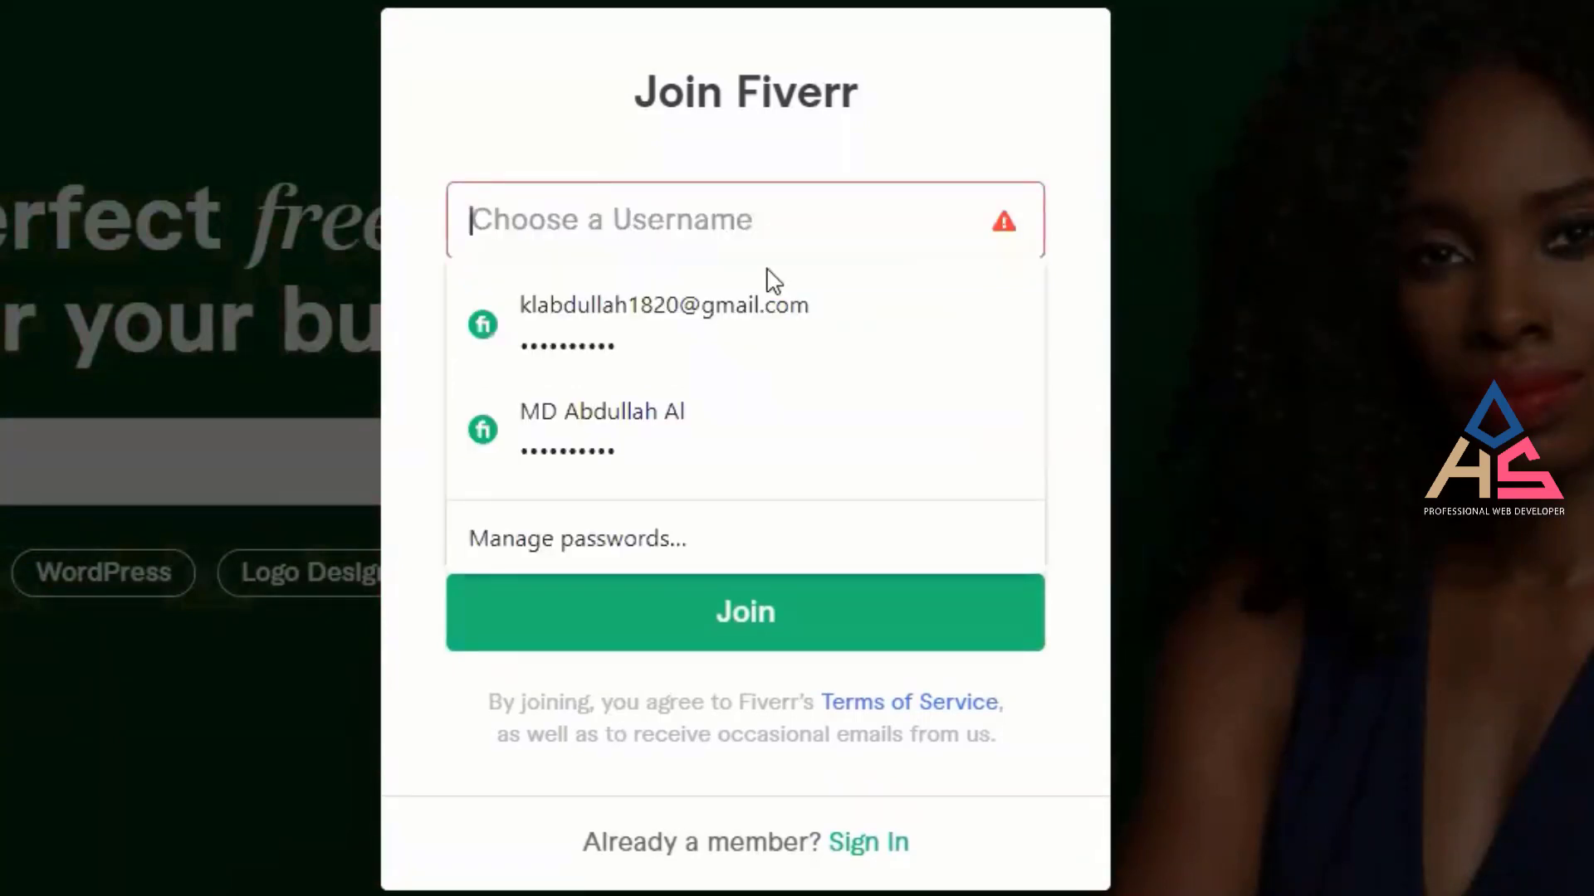
pyautogui.write('kafi')
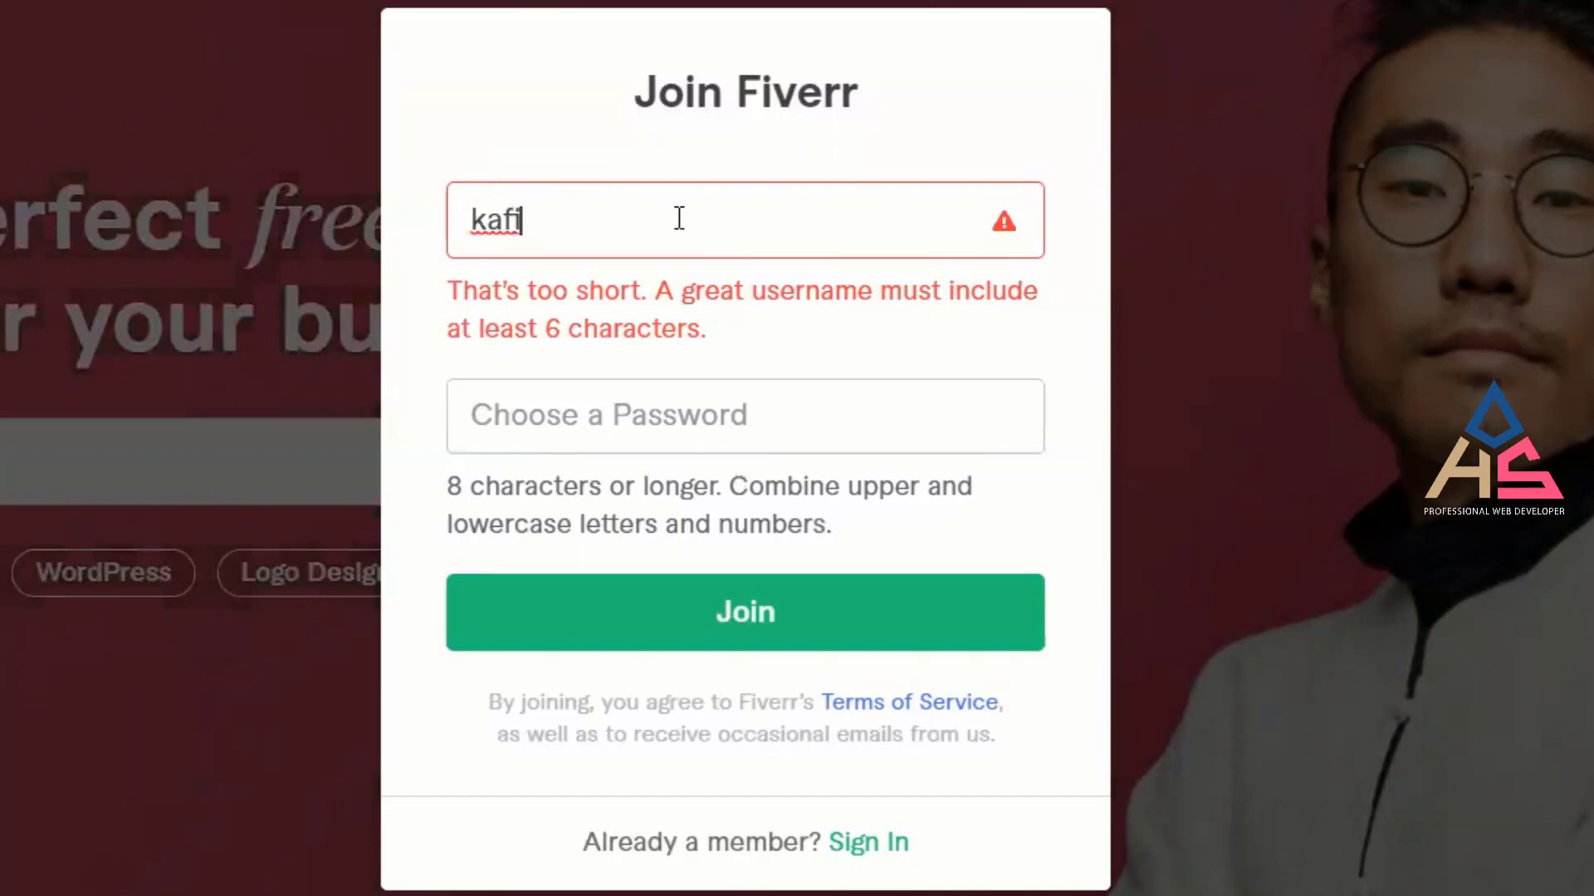
pyautogui.press('BackSpace')
pyautogui.press('BackSpace')
pyautogui.press('BackSpace')
pyautogui.write('lk')
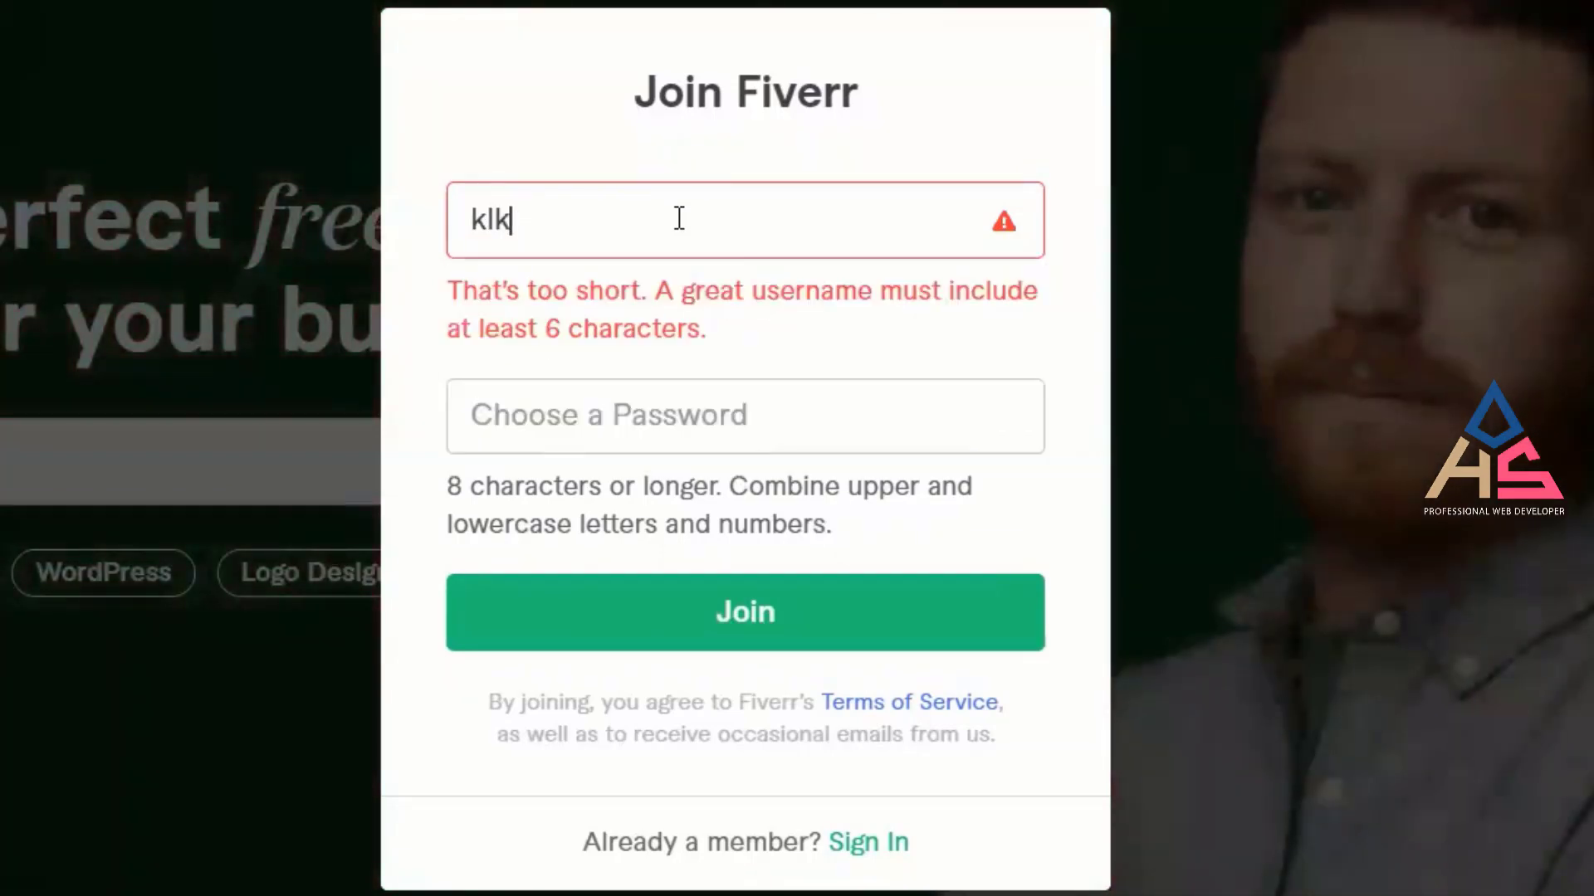
pyautogui.write('afi')
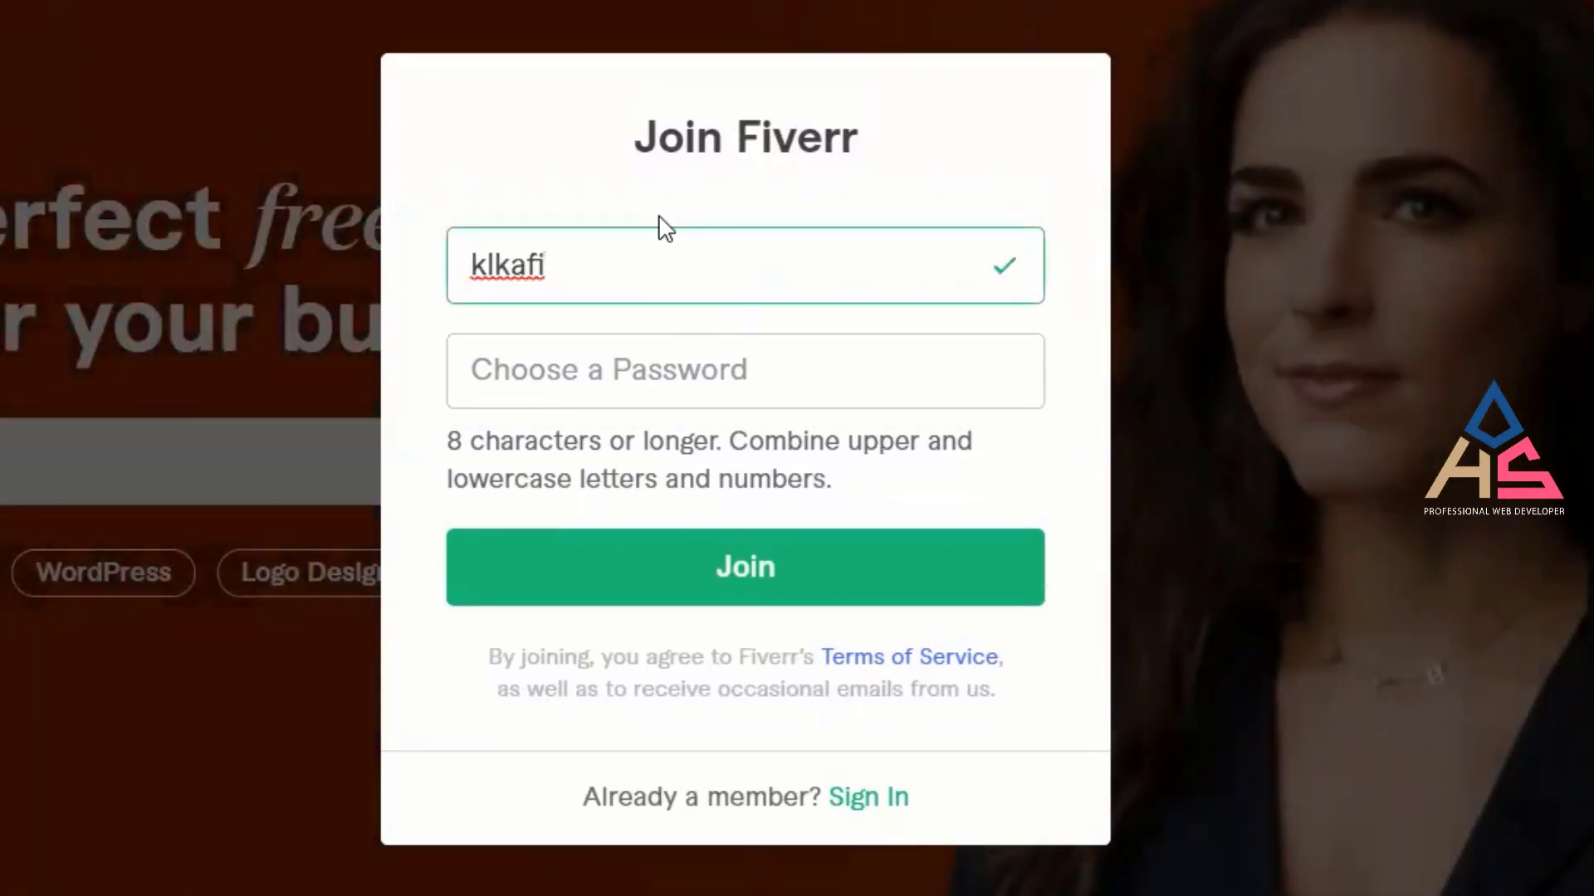
# Paste the previously accepted username back in until Fiverr accepts it.
pyautogui.click(667, 262)
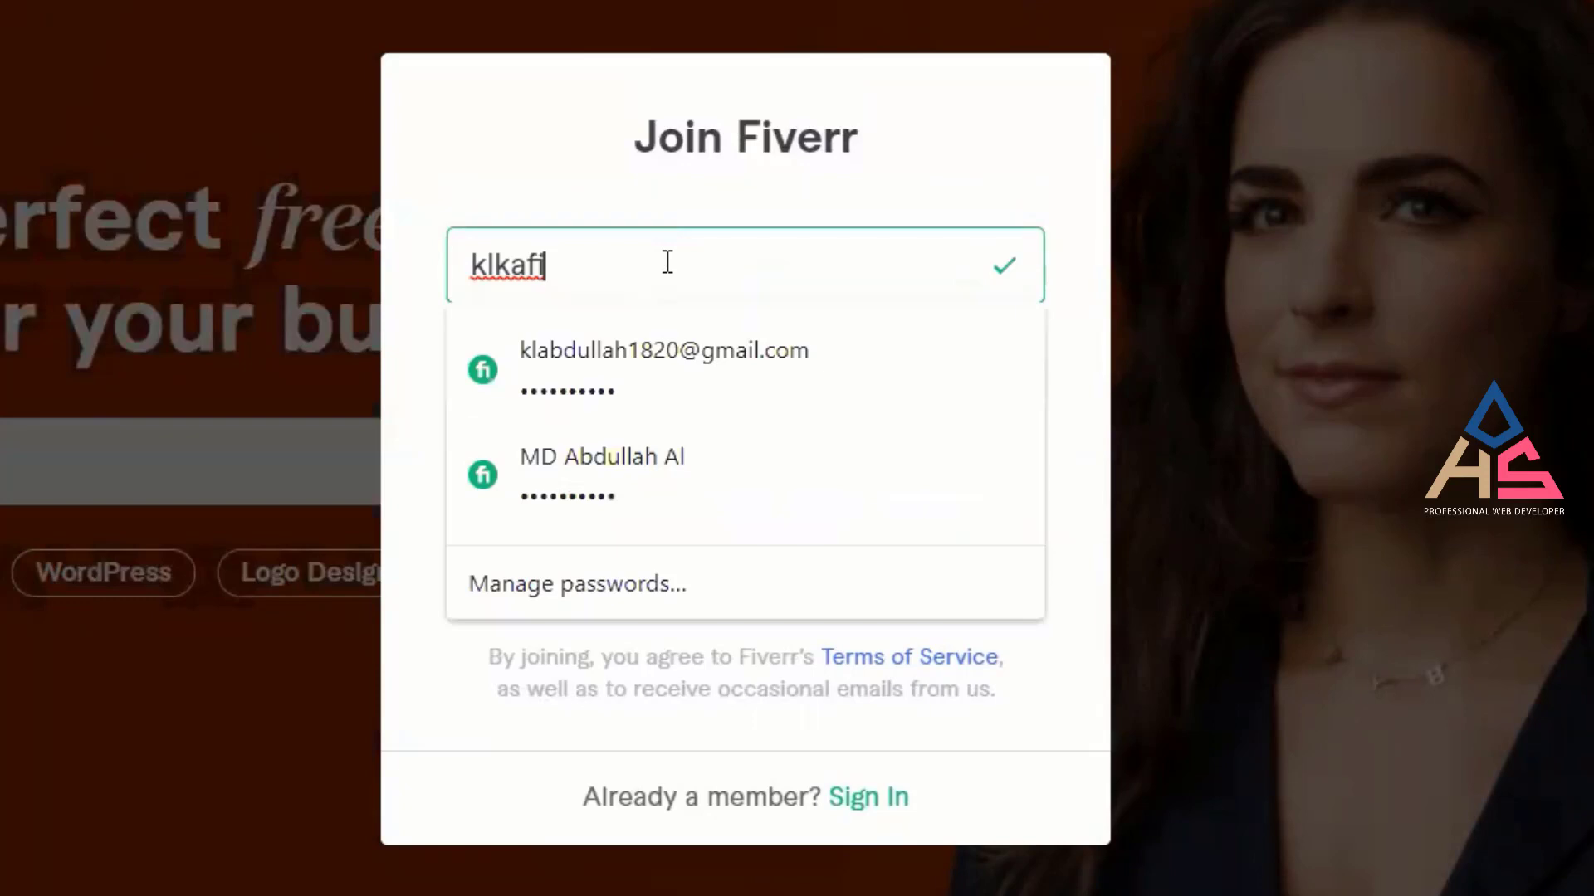
pyautogui.hotkey('ctrl', 'a')
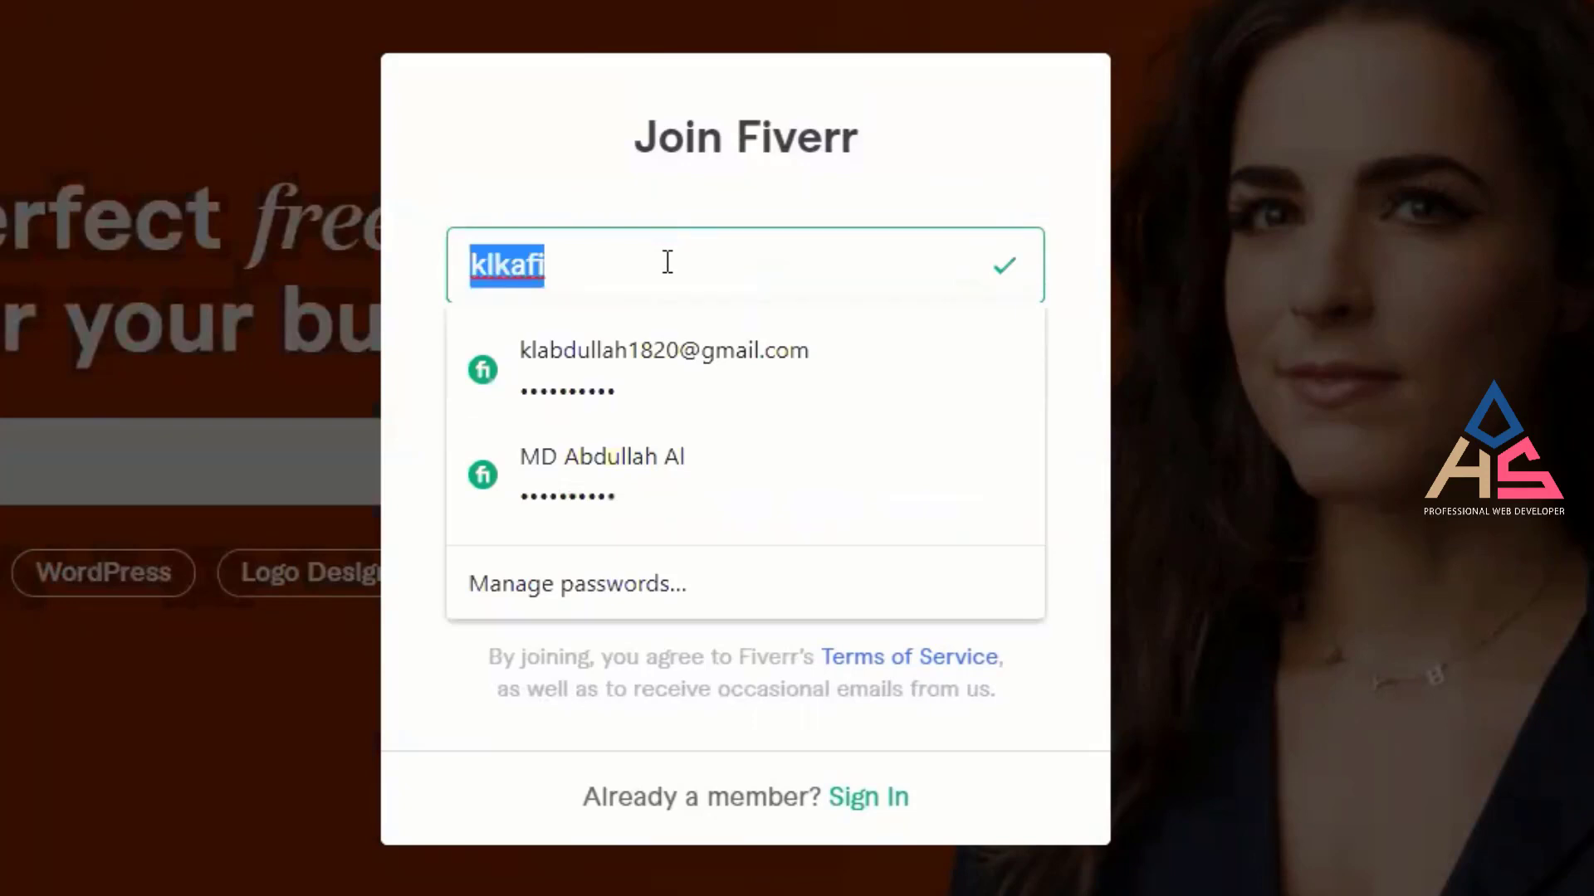
pyautogui.press('BackSpace')
pyautogui.hotkey('ctrl', 'v')
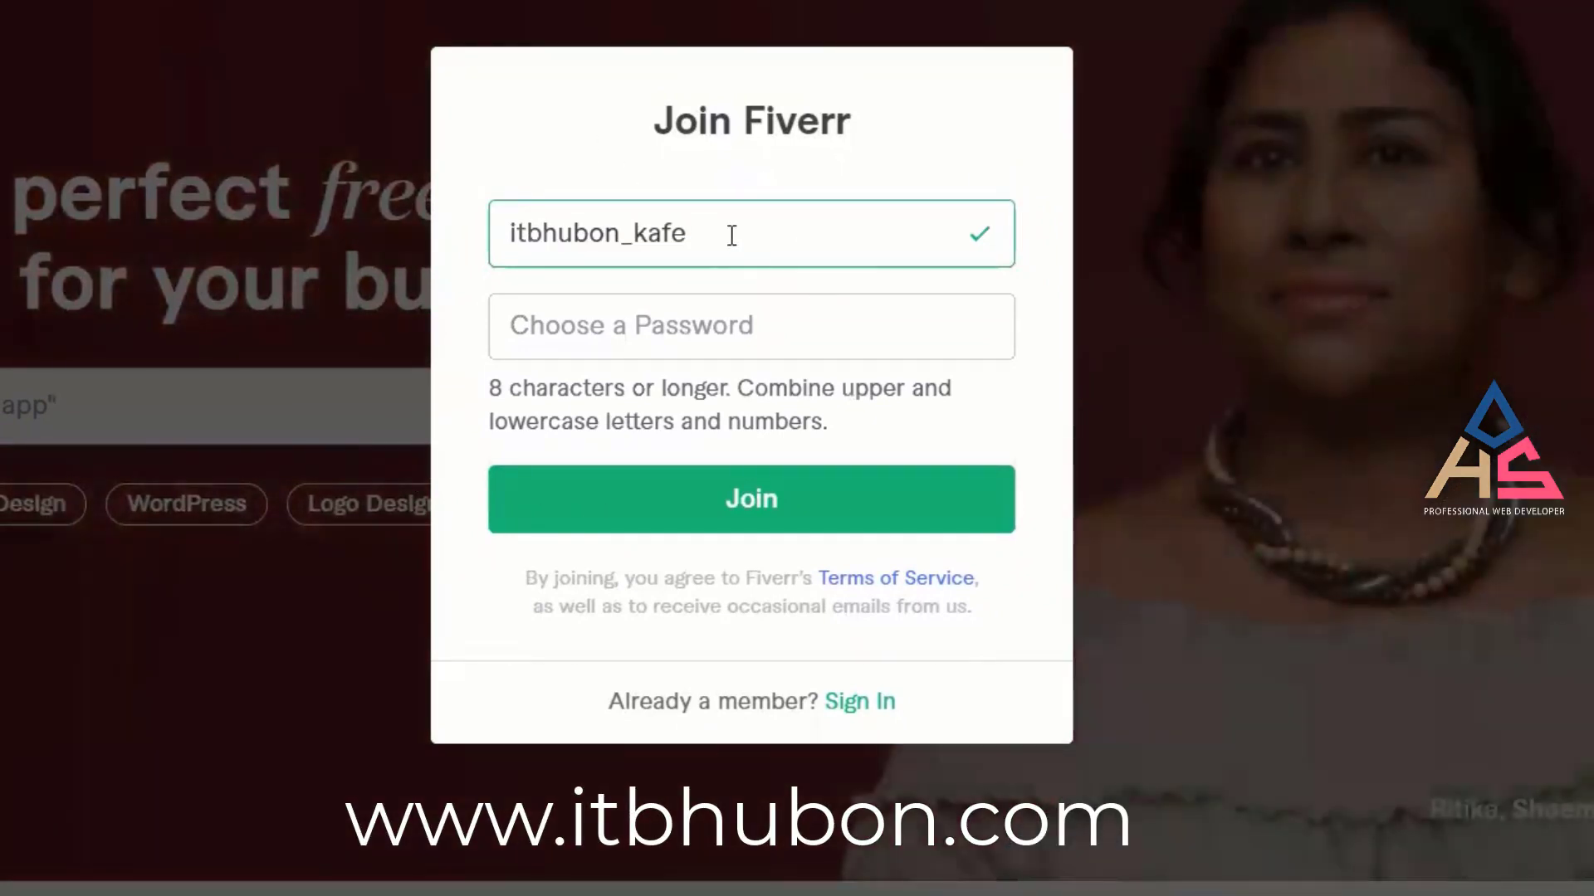
pyautogui.click(731, 235)
pyautogui.click(546, 140)
pyautogui.click(792, 248)
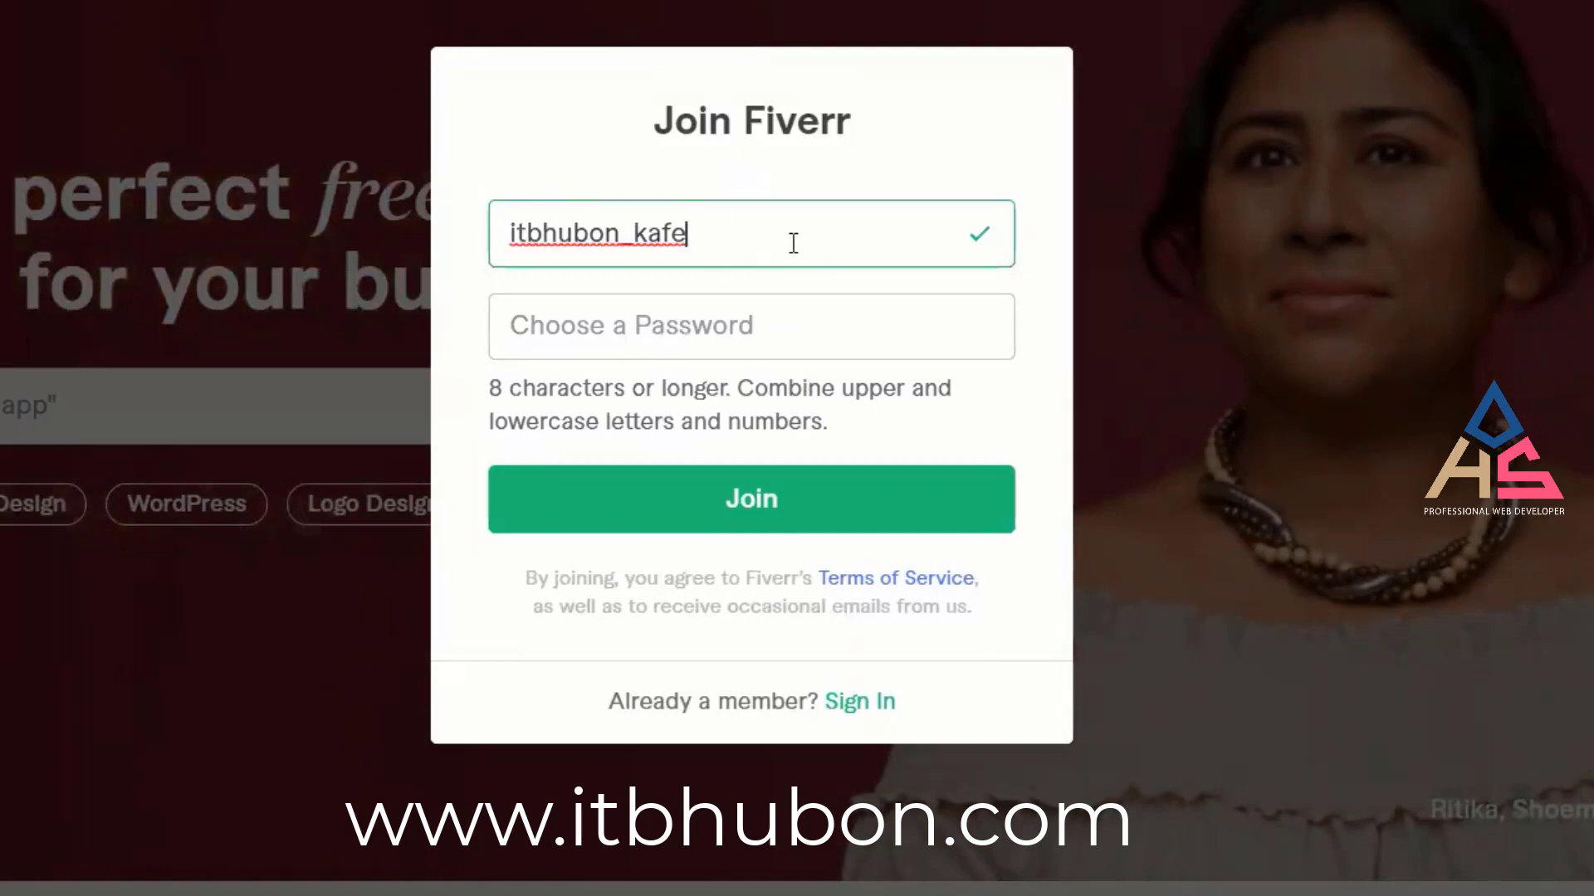
pyautogui.click(634, 172)
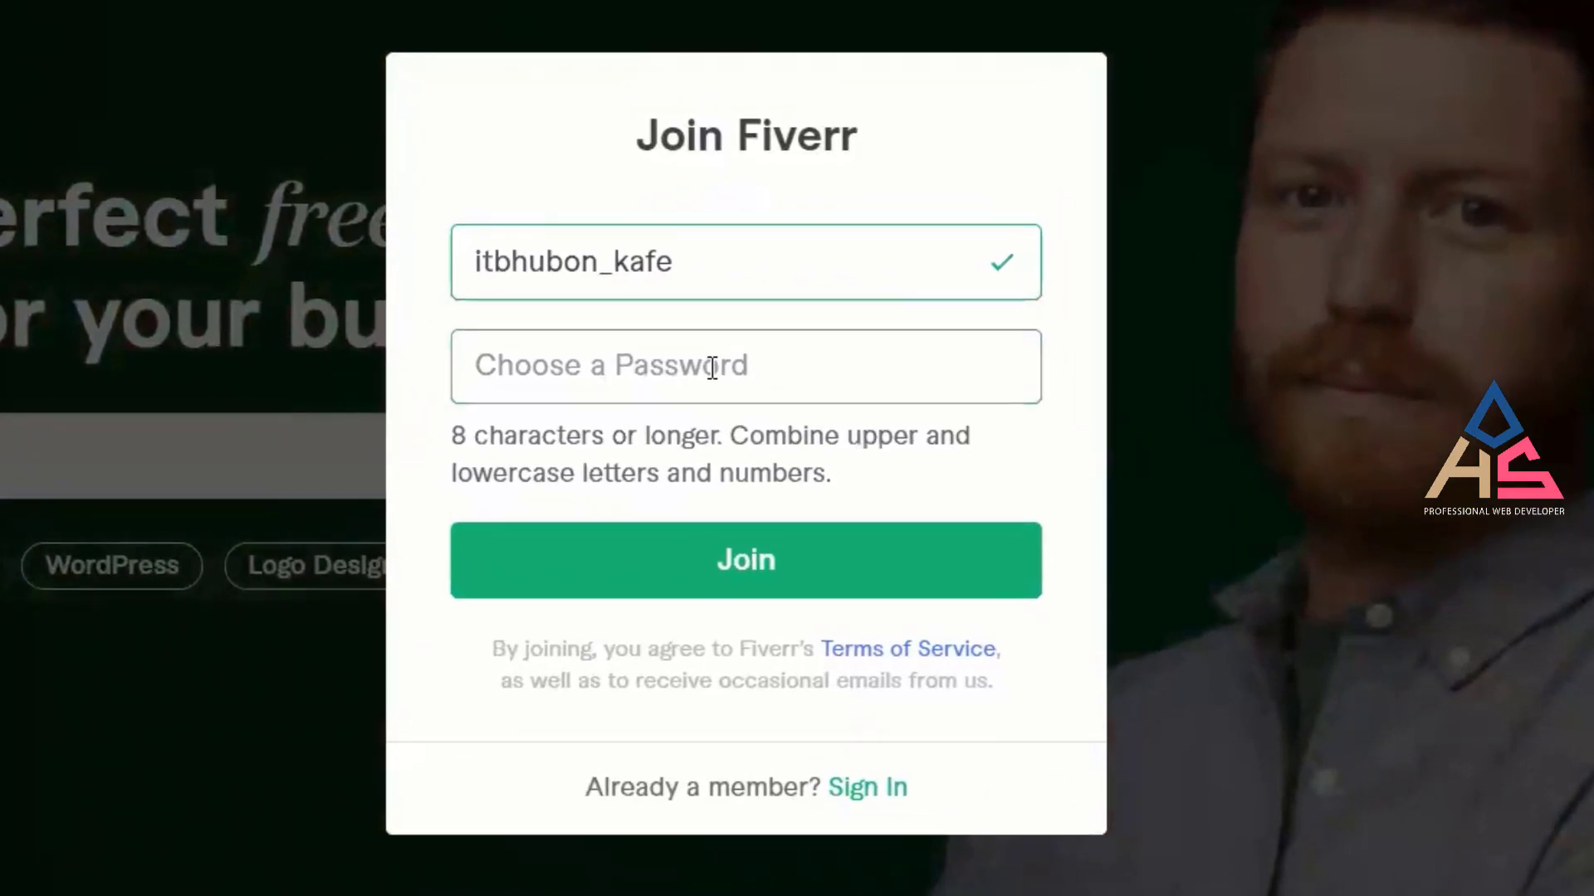
# Enter a password, ending by pasting a 13-character password into the field.
pyautogui.click(712, 368)
pyautogui.click(550, 151)
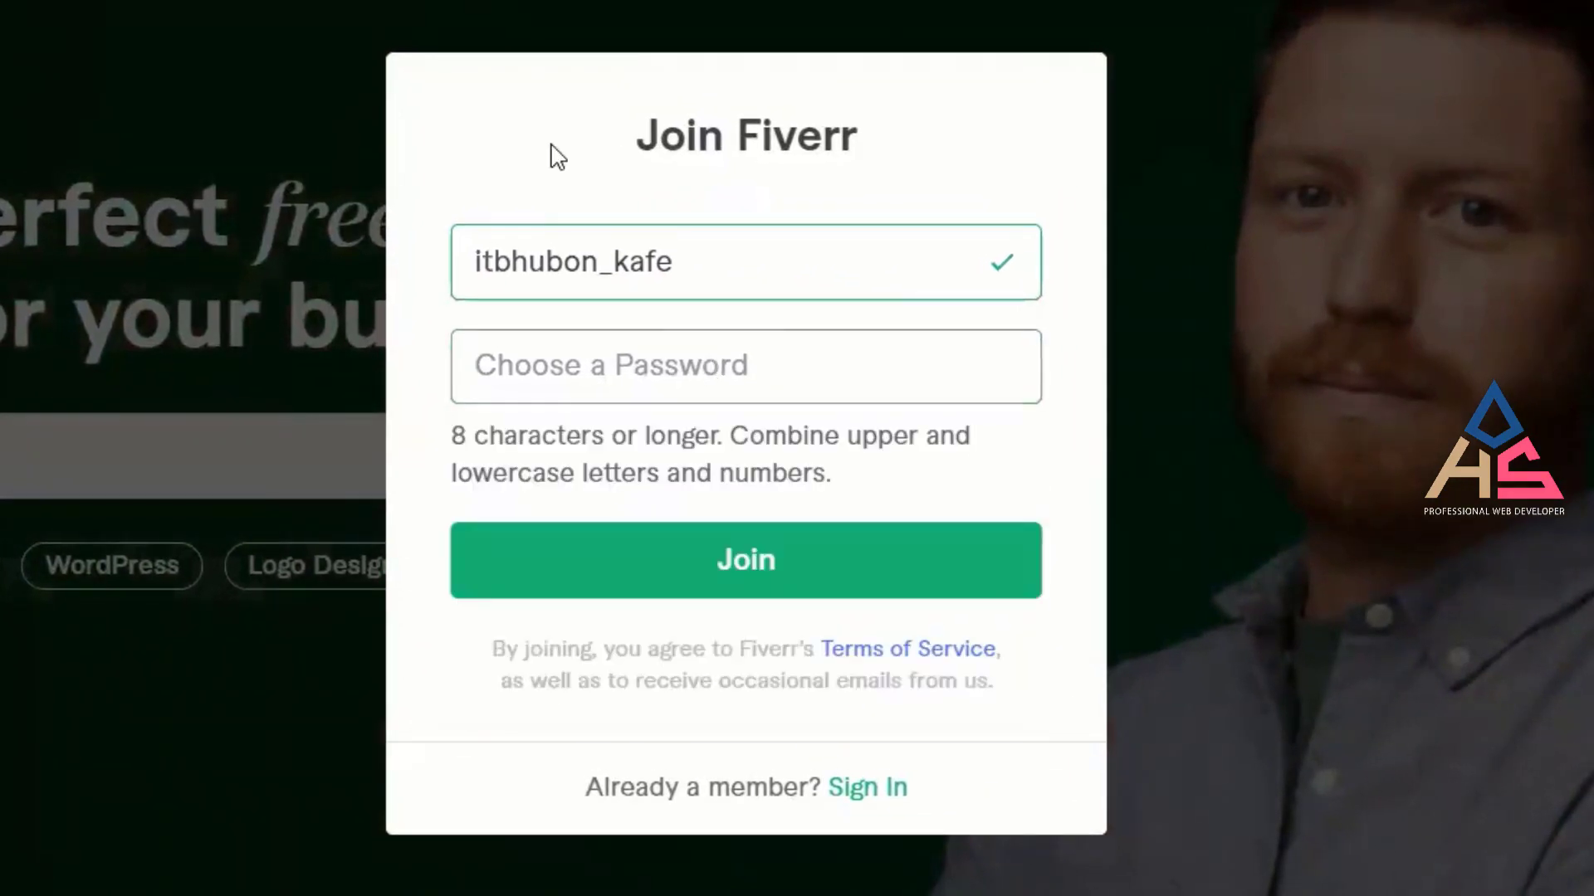
pyautogui.click(669, 368)
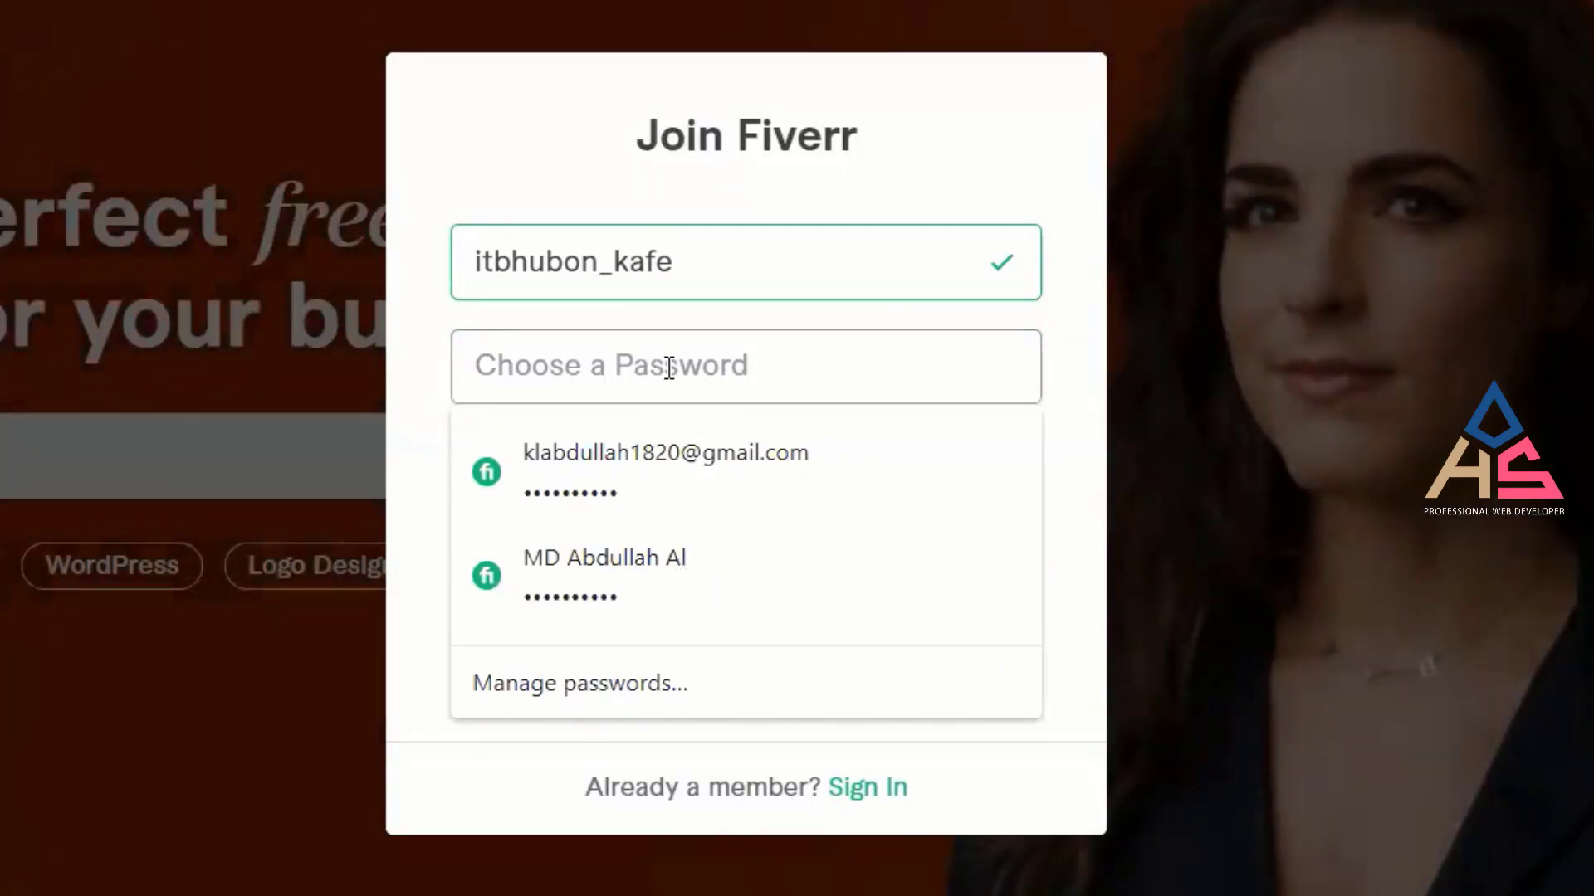
pyautogui.write('a')
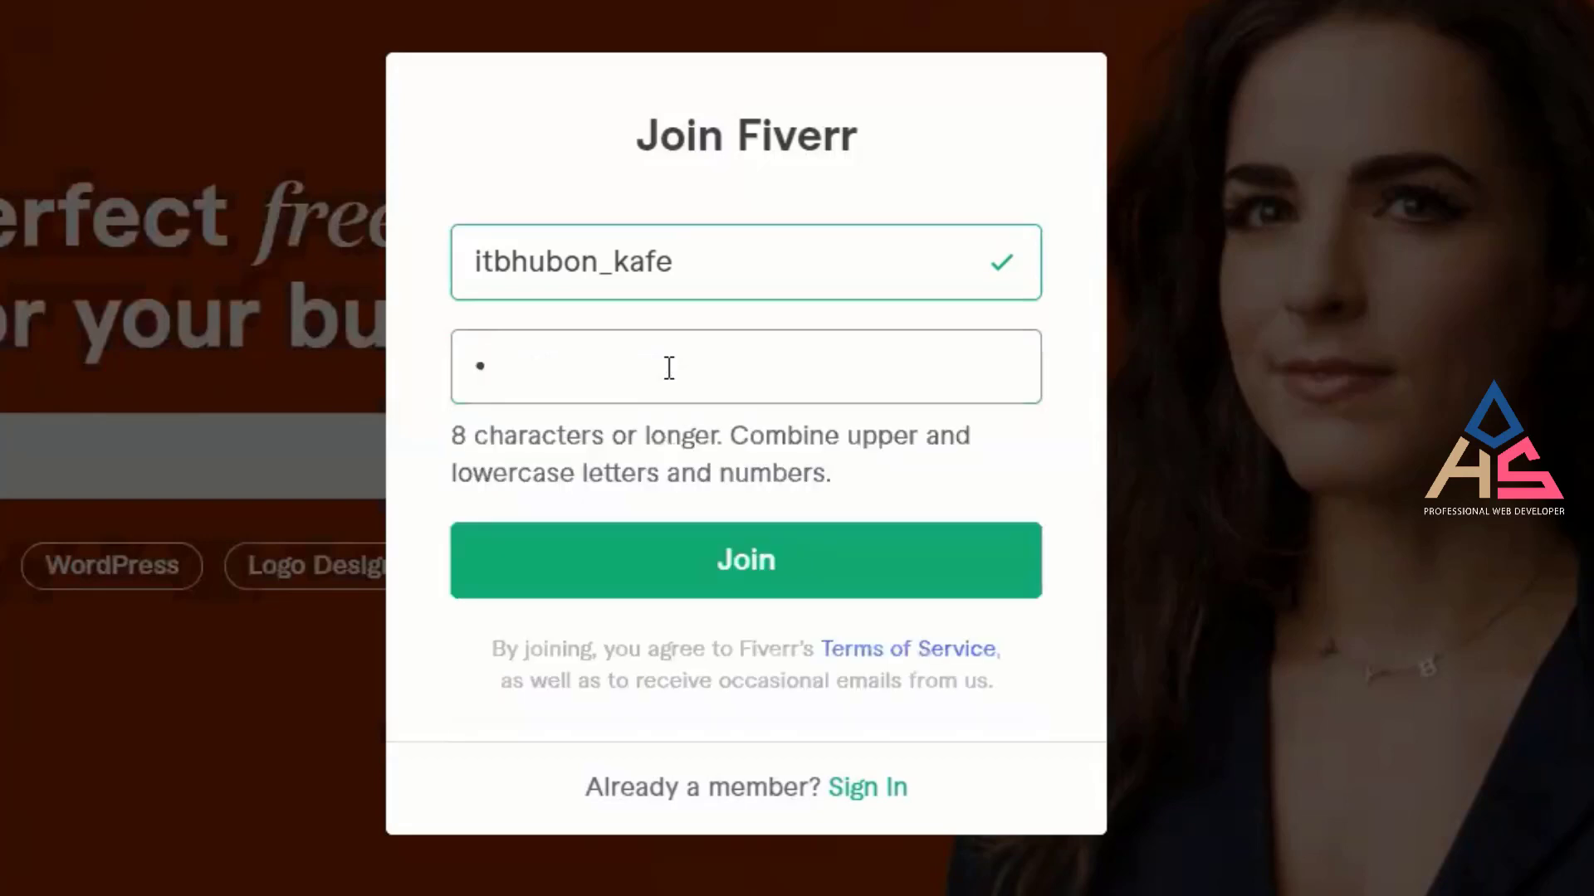
pyautogui.write('aa')
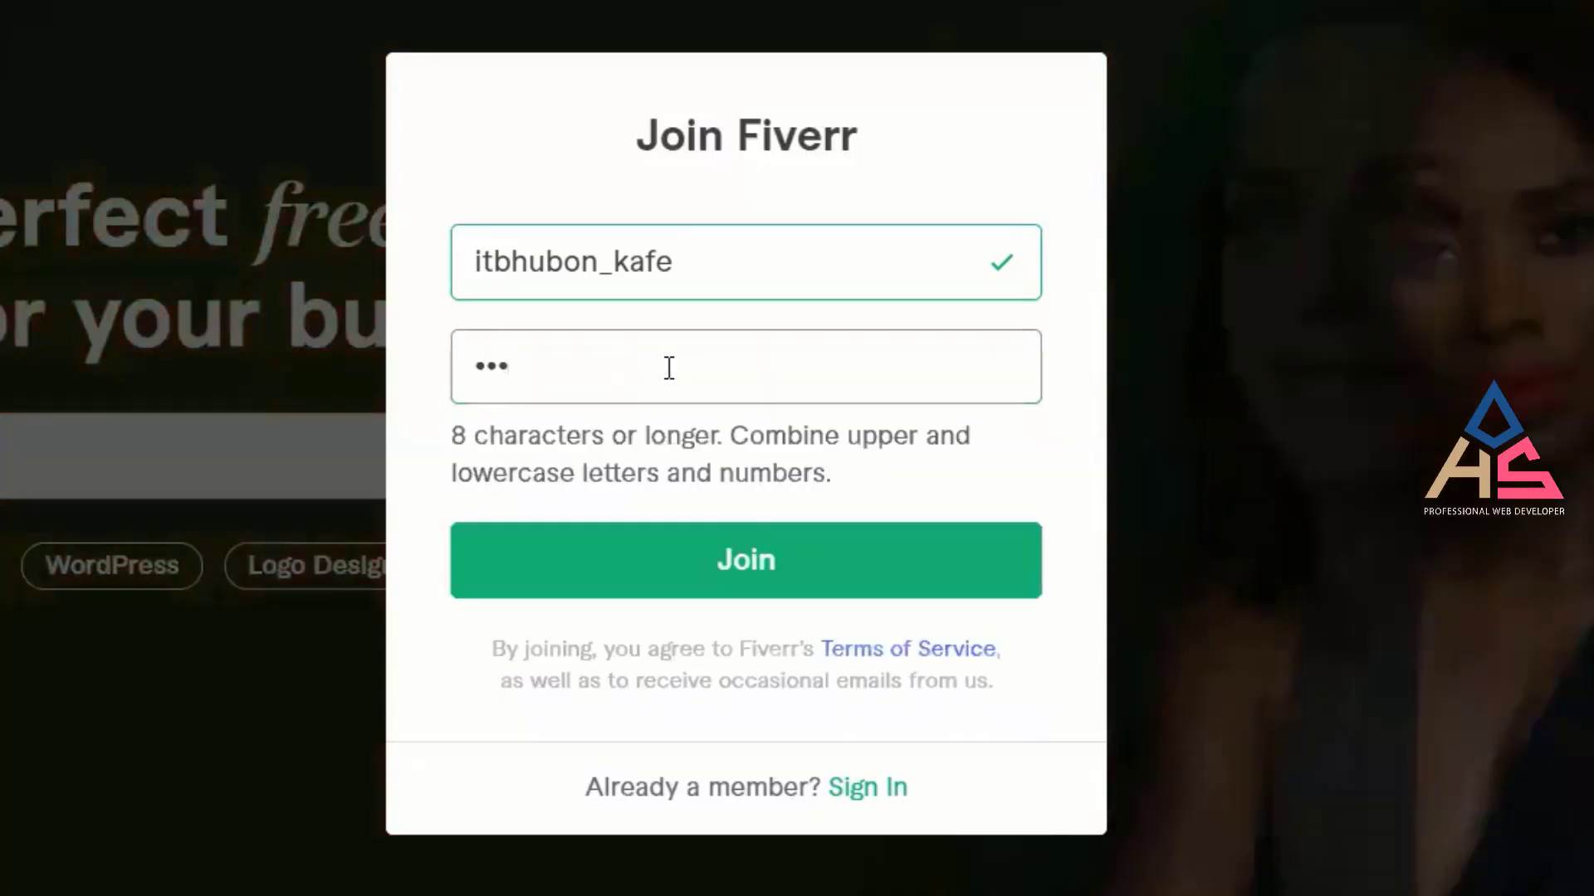
pyautogui.write('aa')
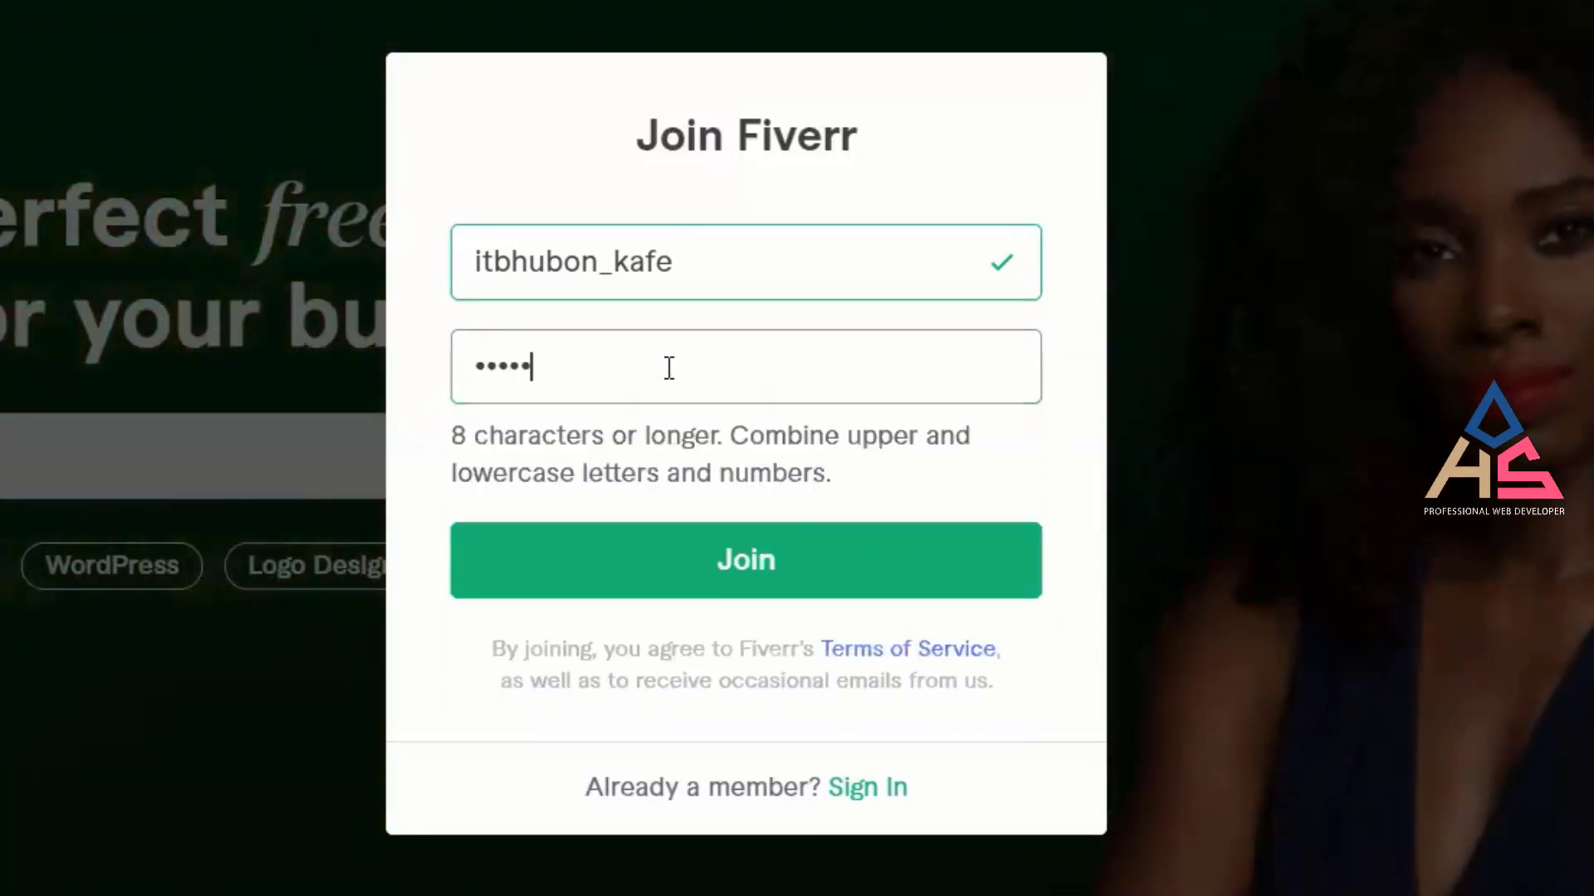
pyautogui.press('BackSpace')
pyautogui.press('BackSpace')
pyautogui.press('BackSpace')
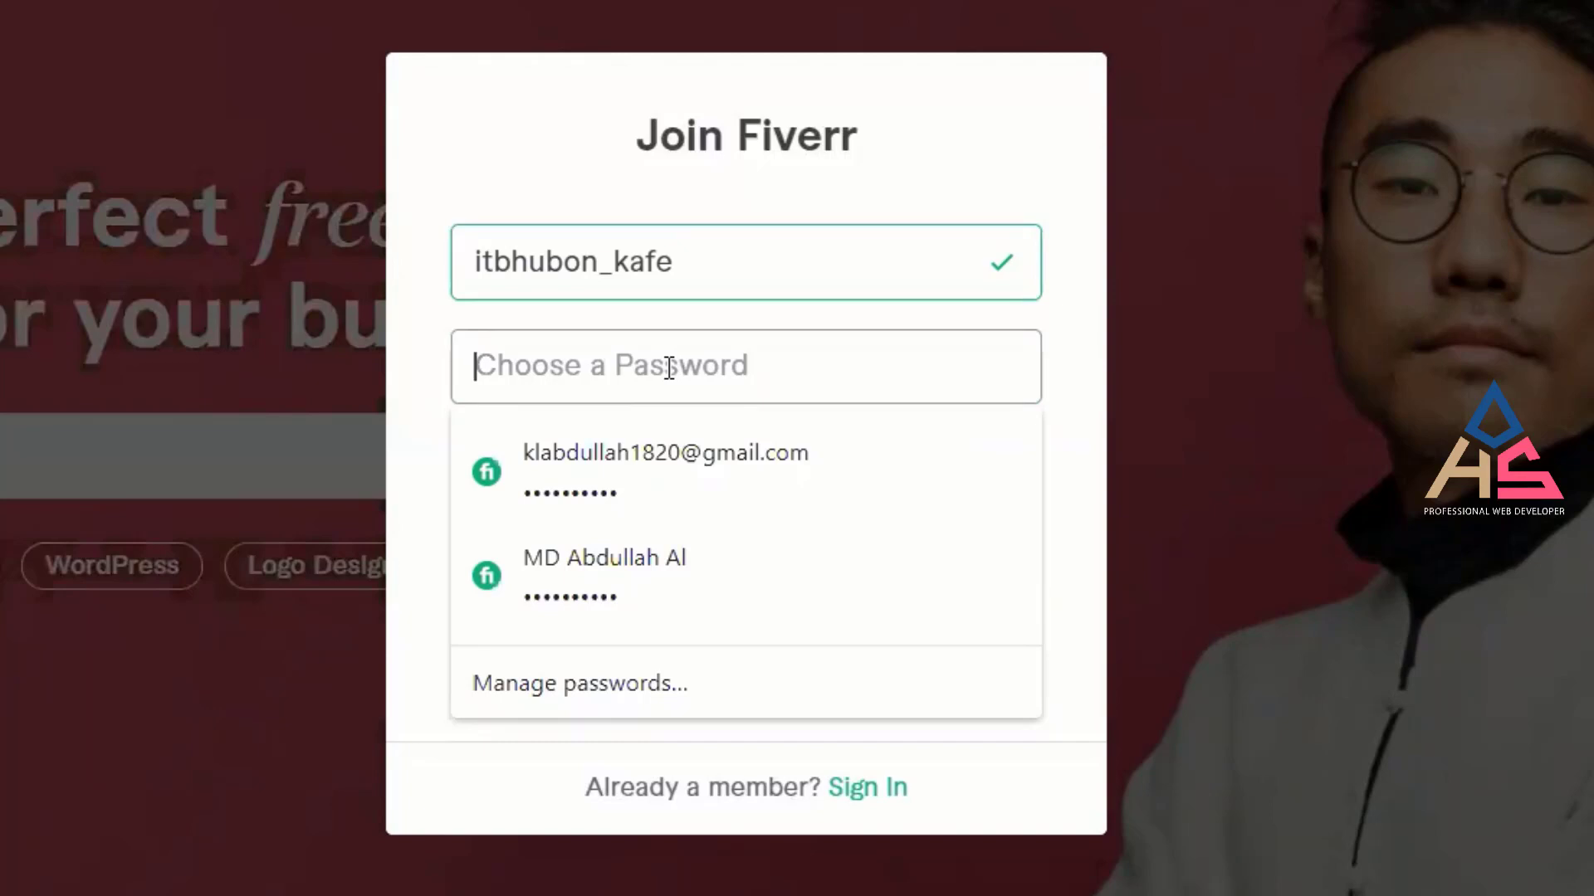
pyautogui.write('a')
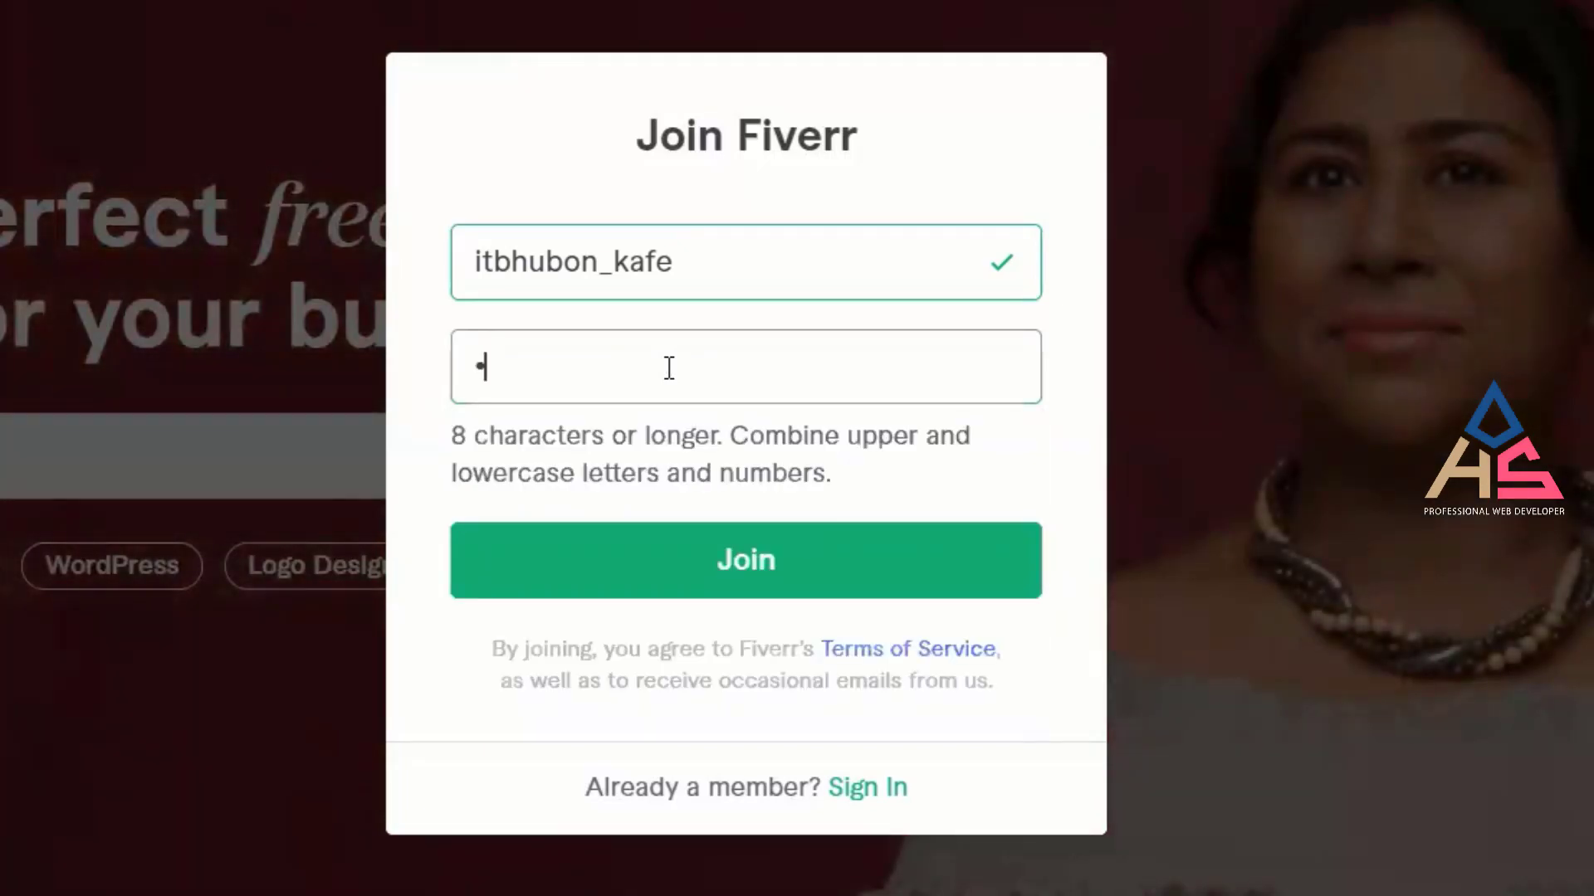
pyautogui.write('aaaaaaa')
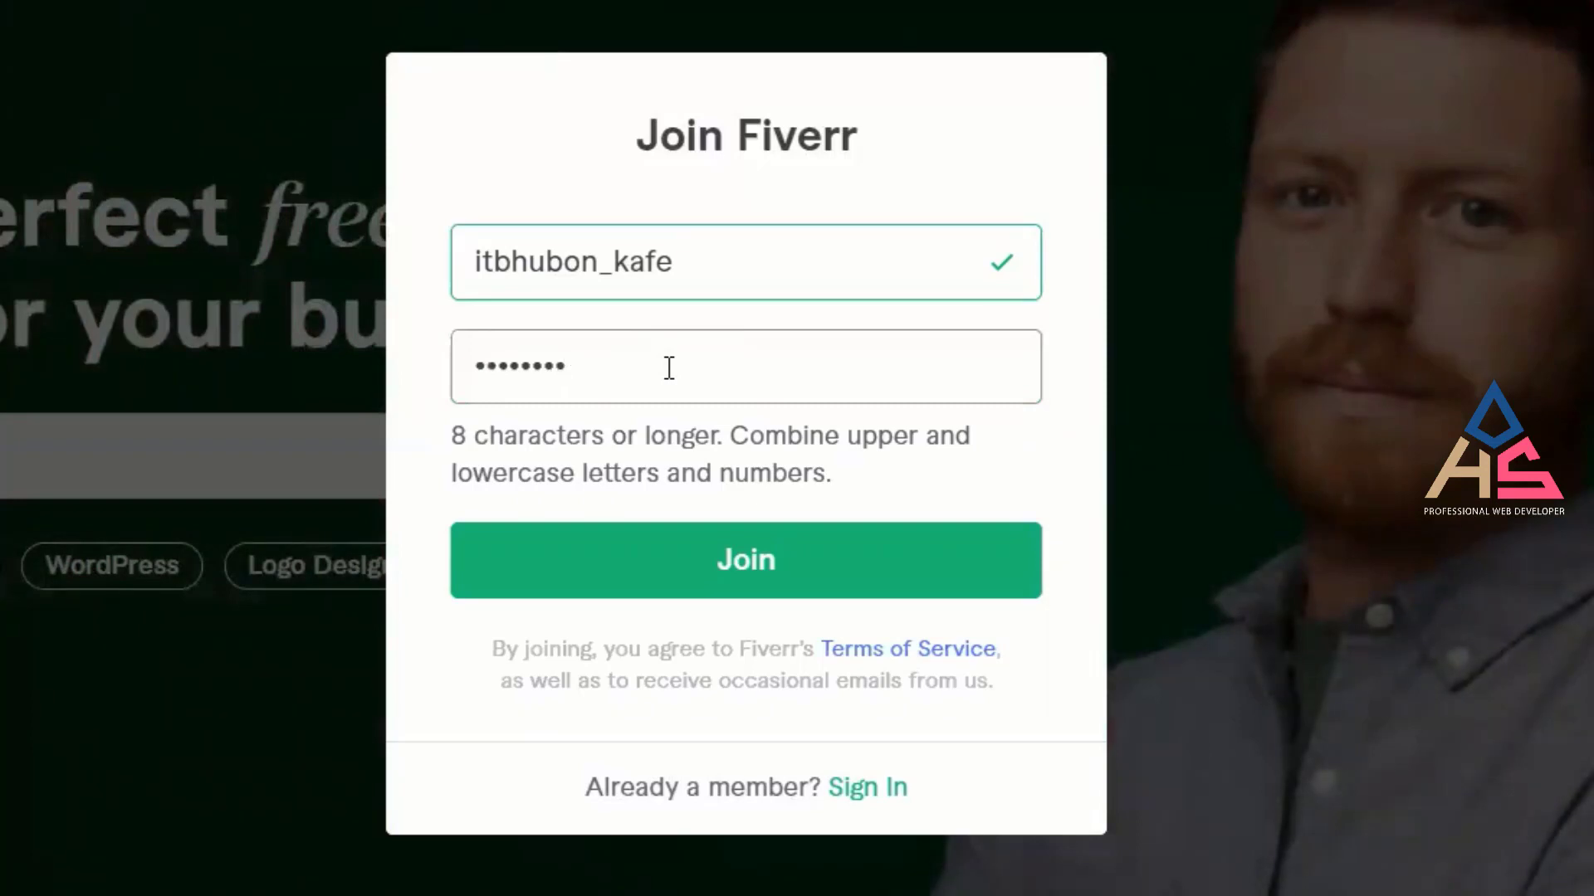
pyautogui.write('aaaaa')
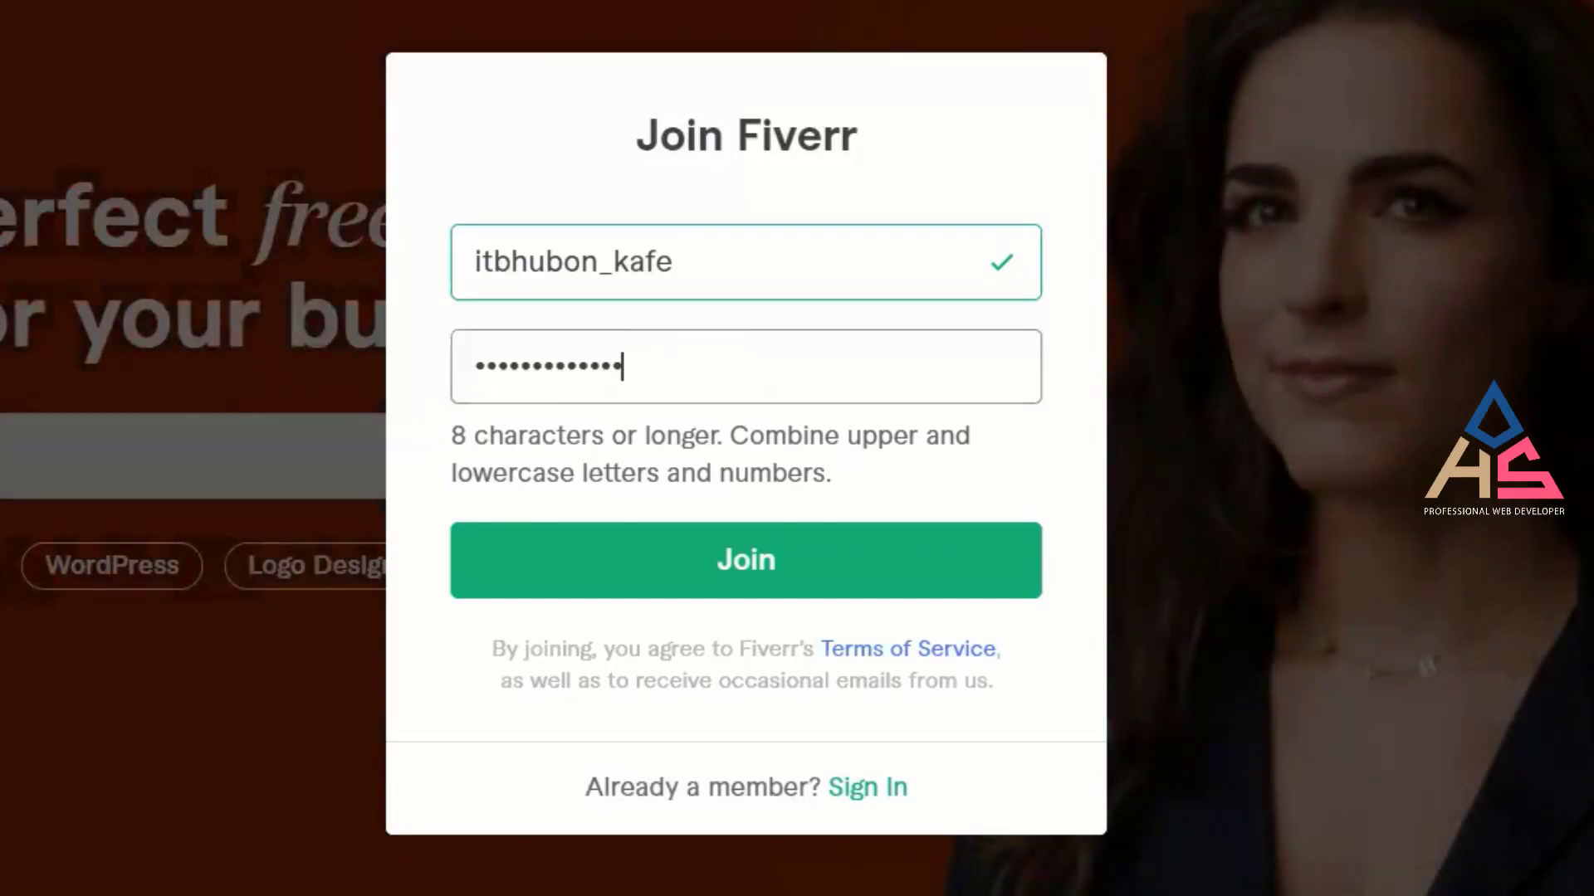
pyautogui.hotkey('ctrl', 'a')
pyautogui.press('BackSpace')
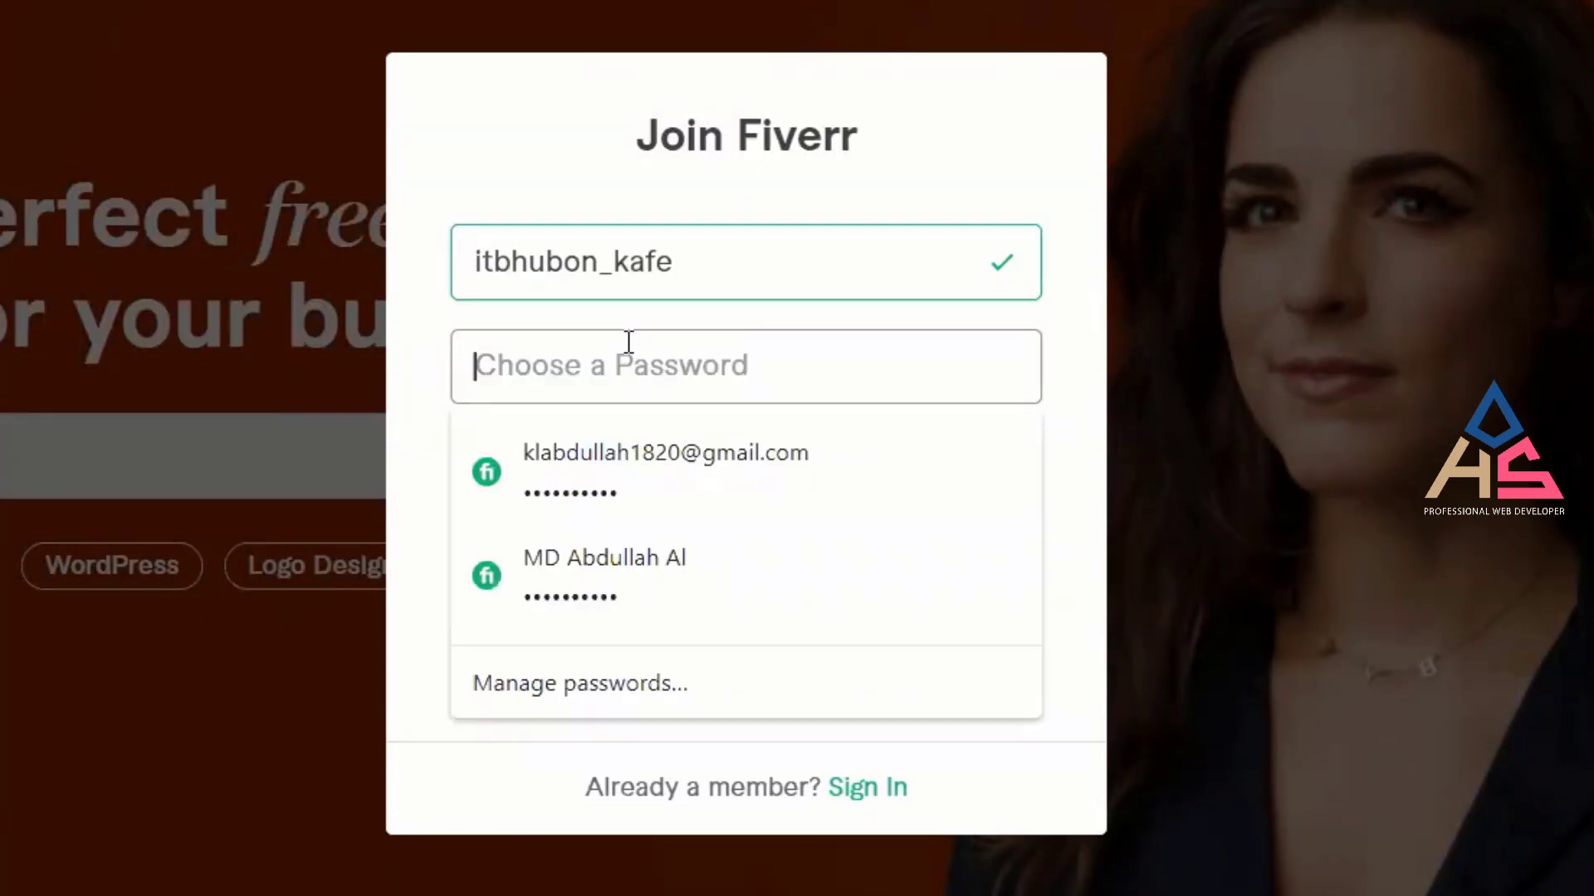
pyautogui.hotkey('ctrl', 'v')
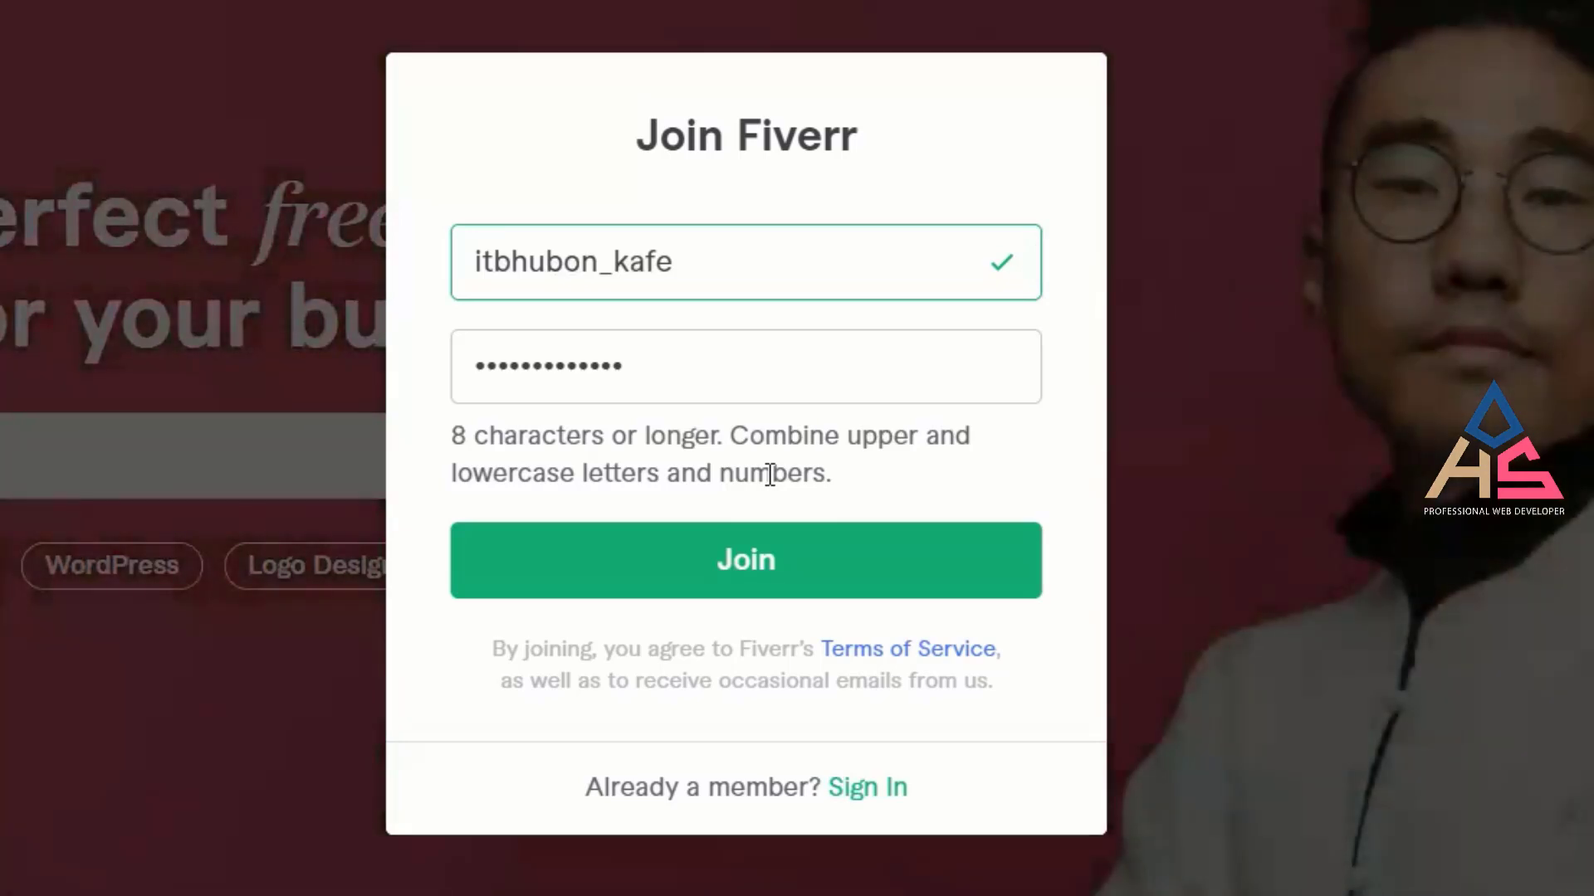
# Replace the password with a longer pasted one and recheck the username field.
pyautogui.click(742, 382)
pyautogui.hotkey('ctrl', 'a')
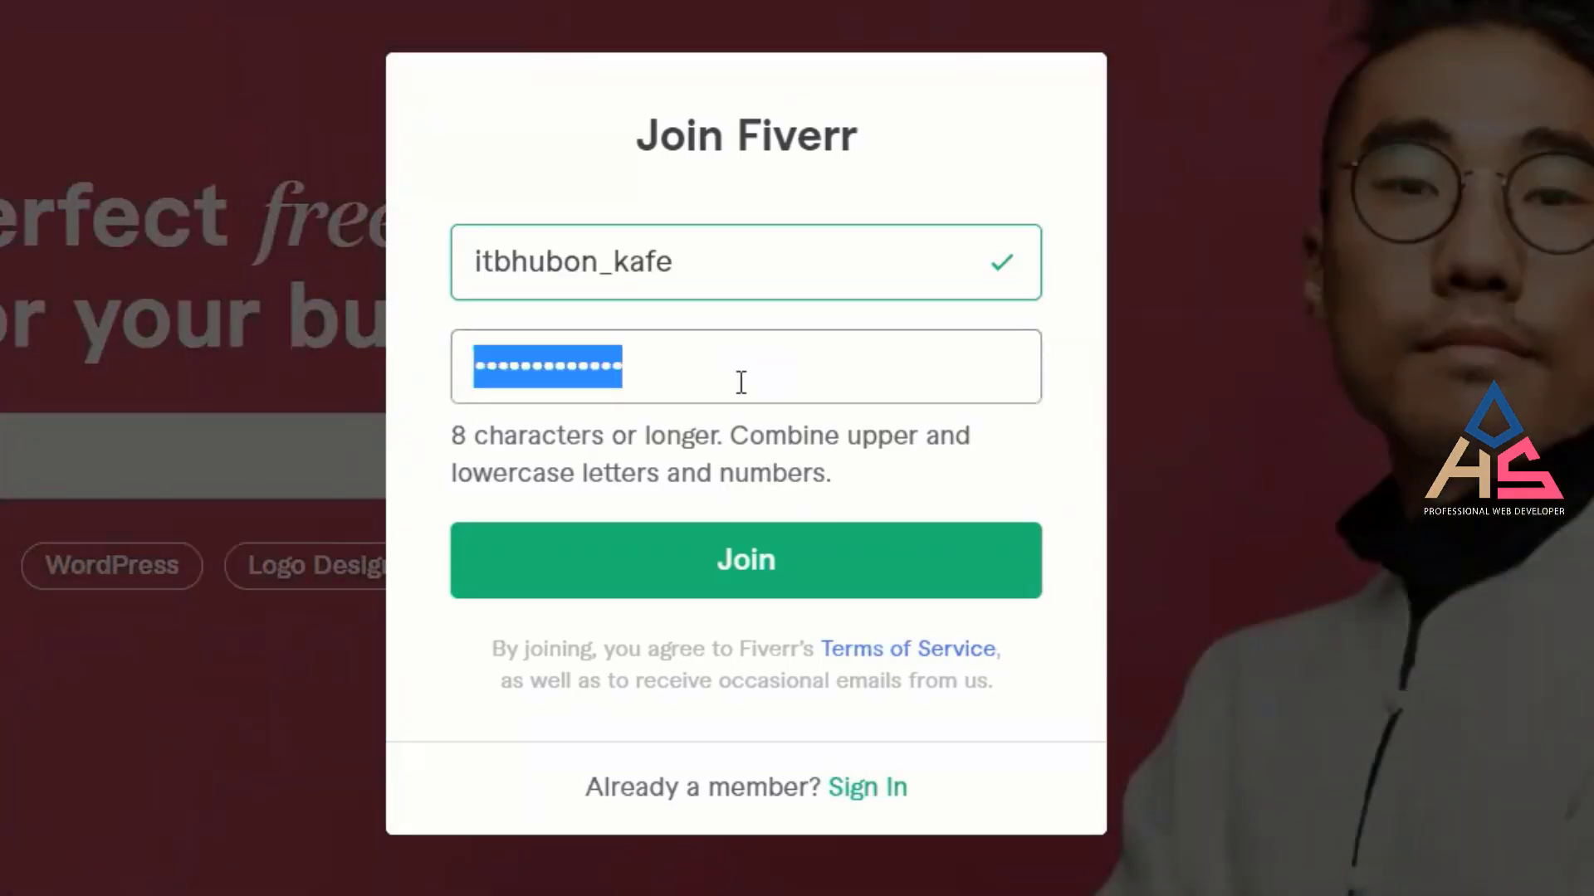
pyautogui.hotkey('ctrl', 'v')
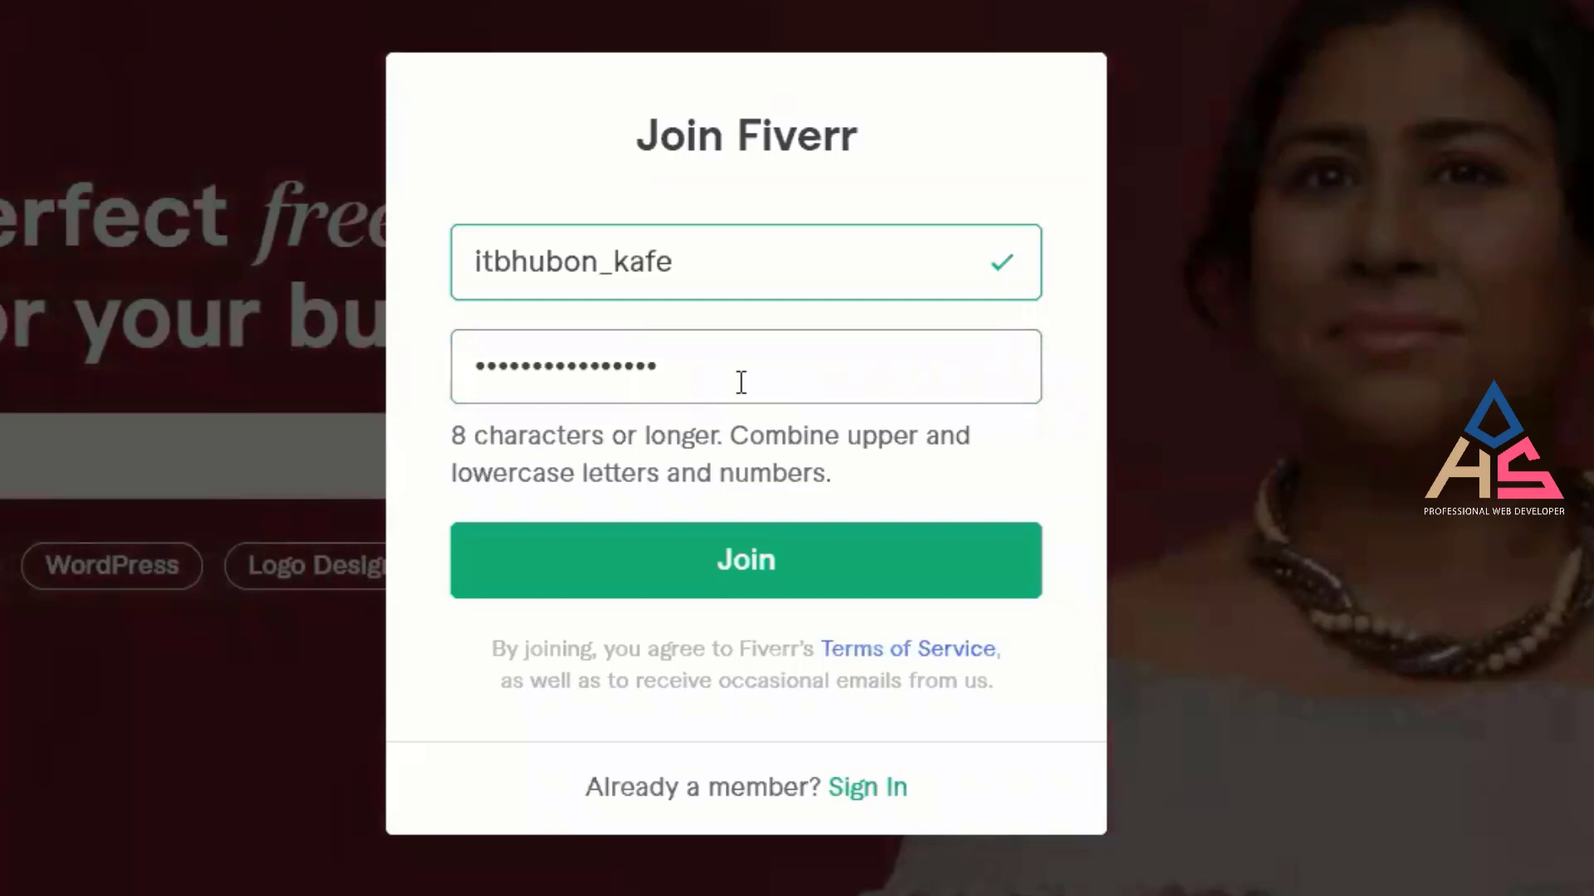
pyautogui.click(886, 471)
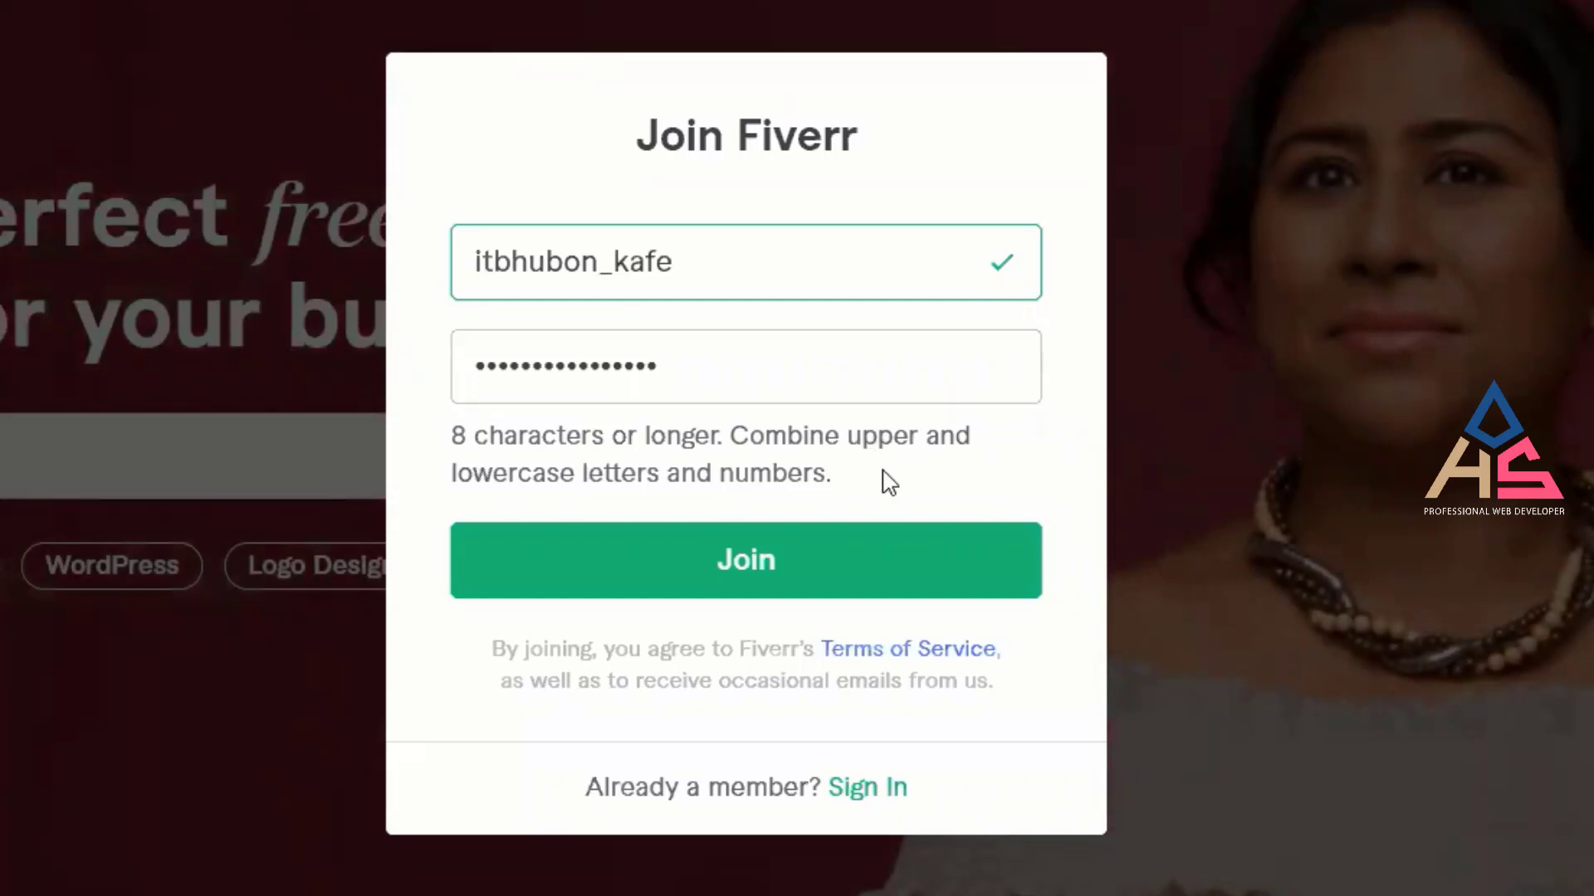
pyautogui.click(793, 365)
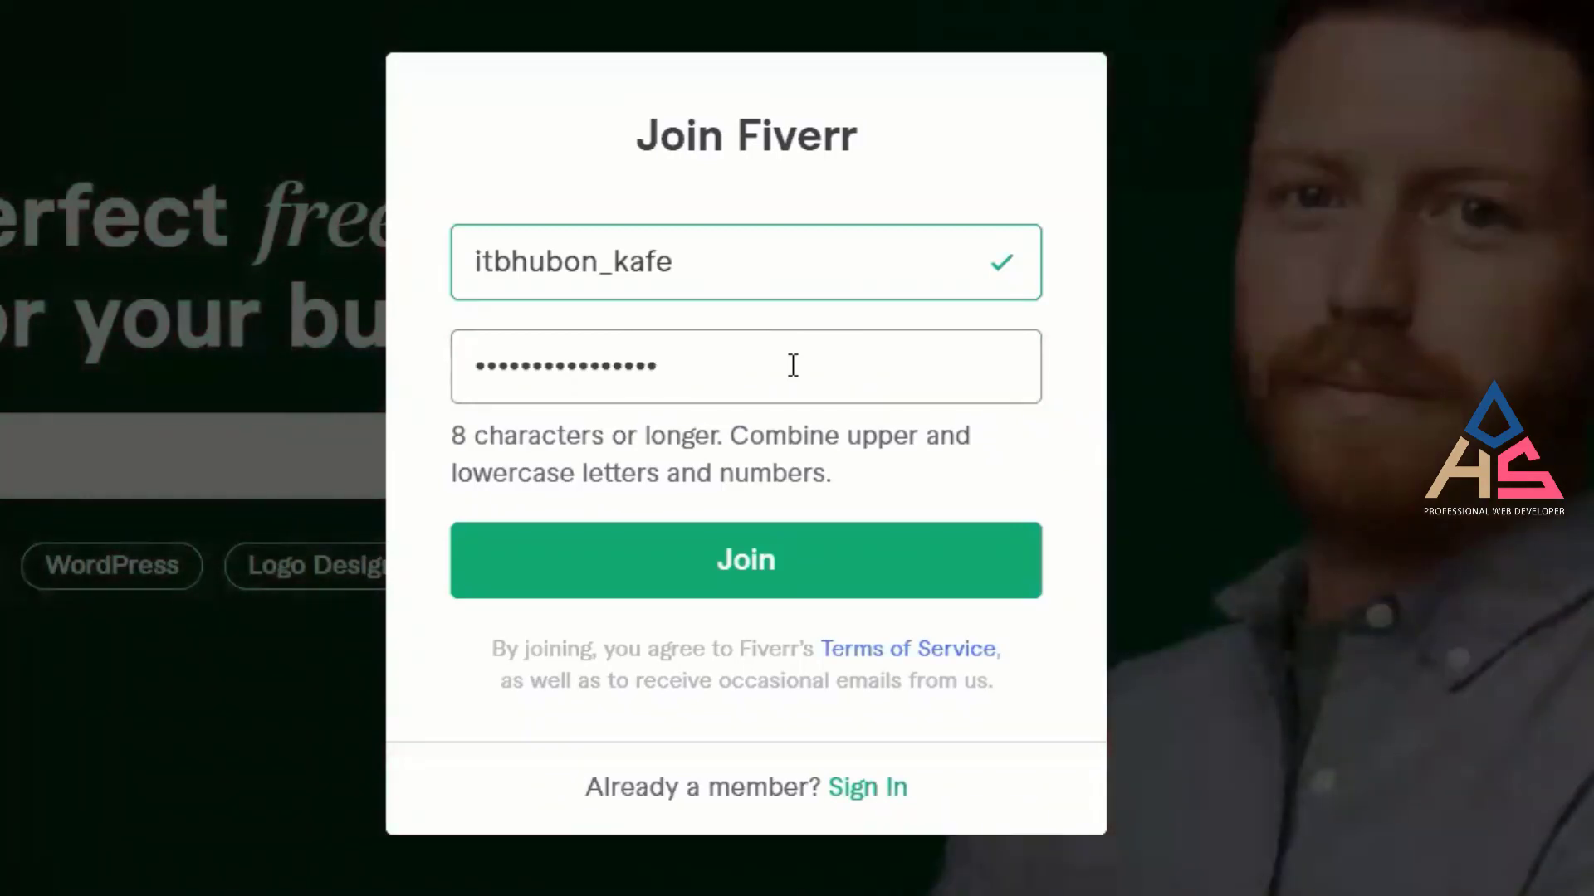
pyautogui.hotkey('ctrl', 'a')
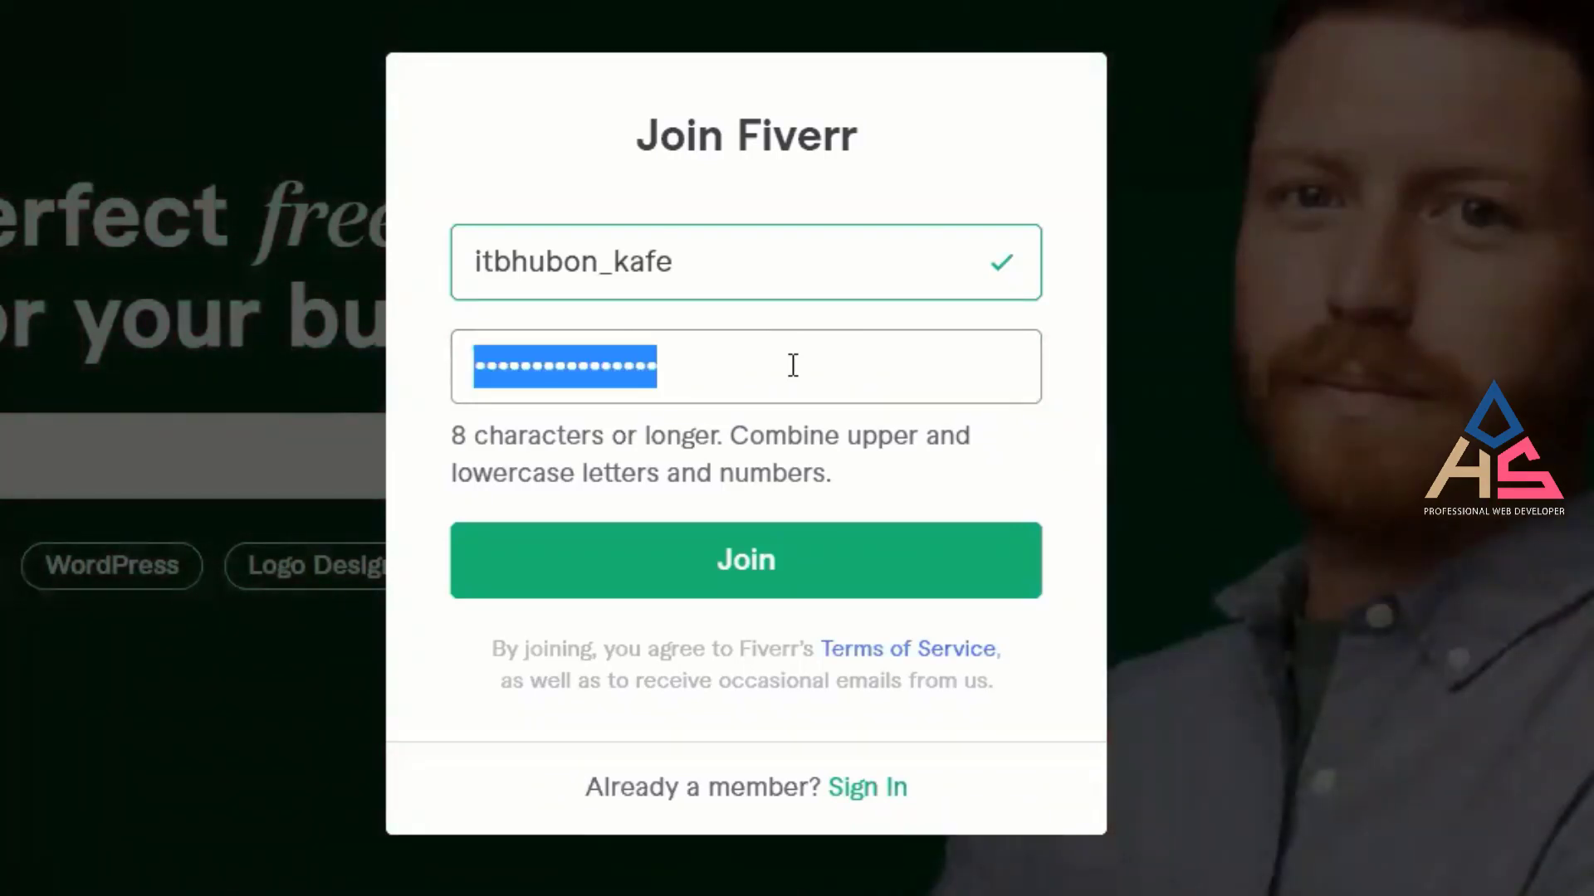
pyautogui.press('BackSpace')
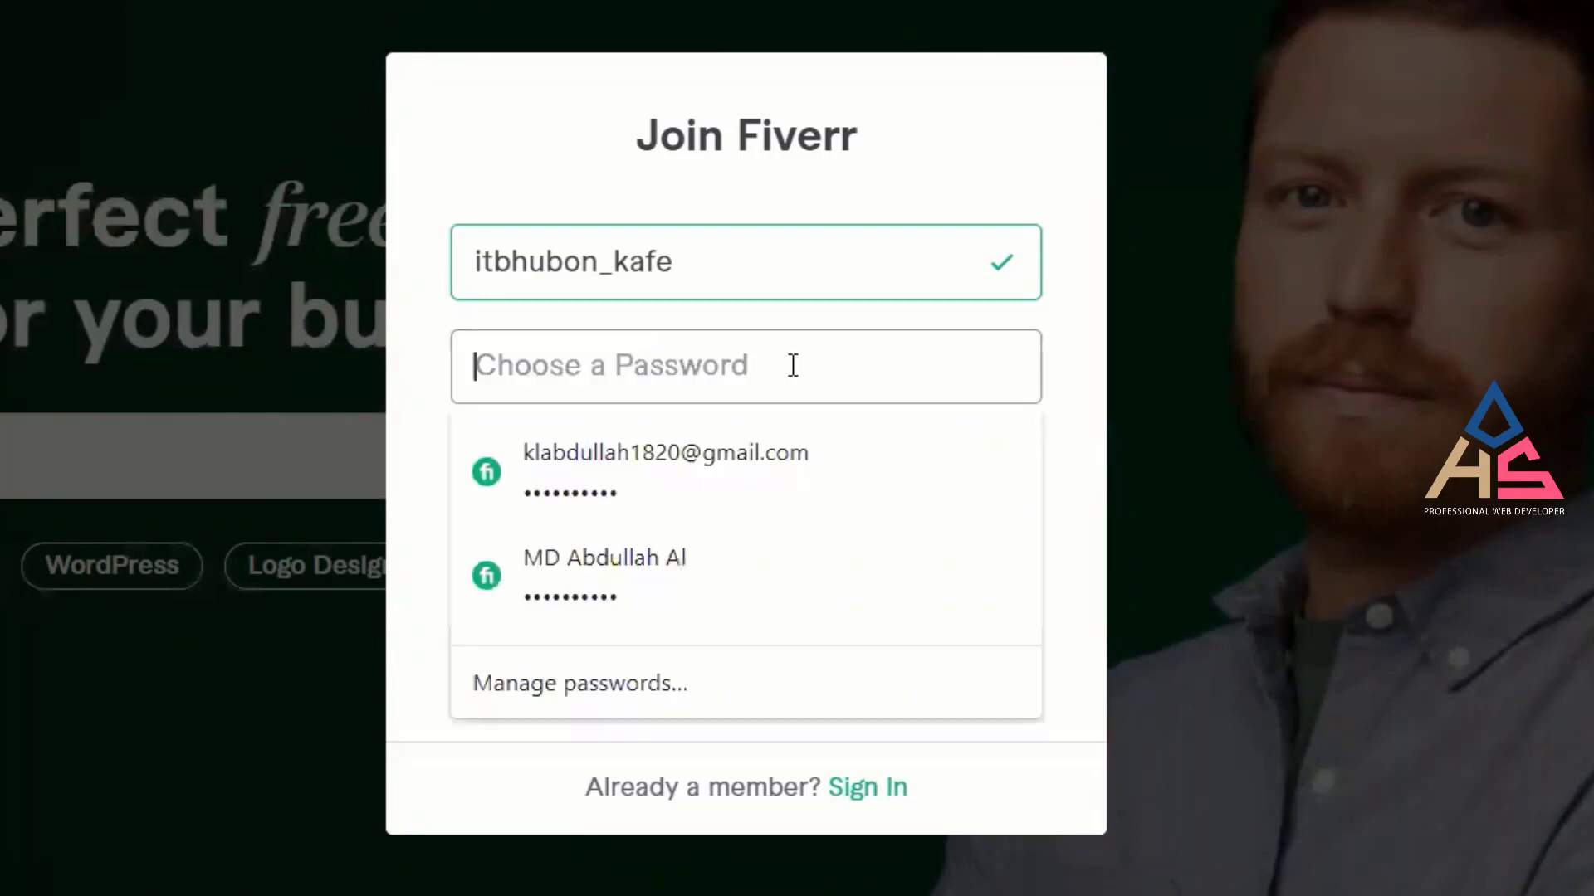
pyautogui.hotkey('ctrl', 'v')
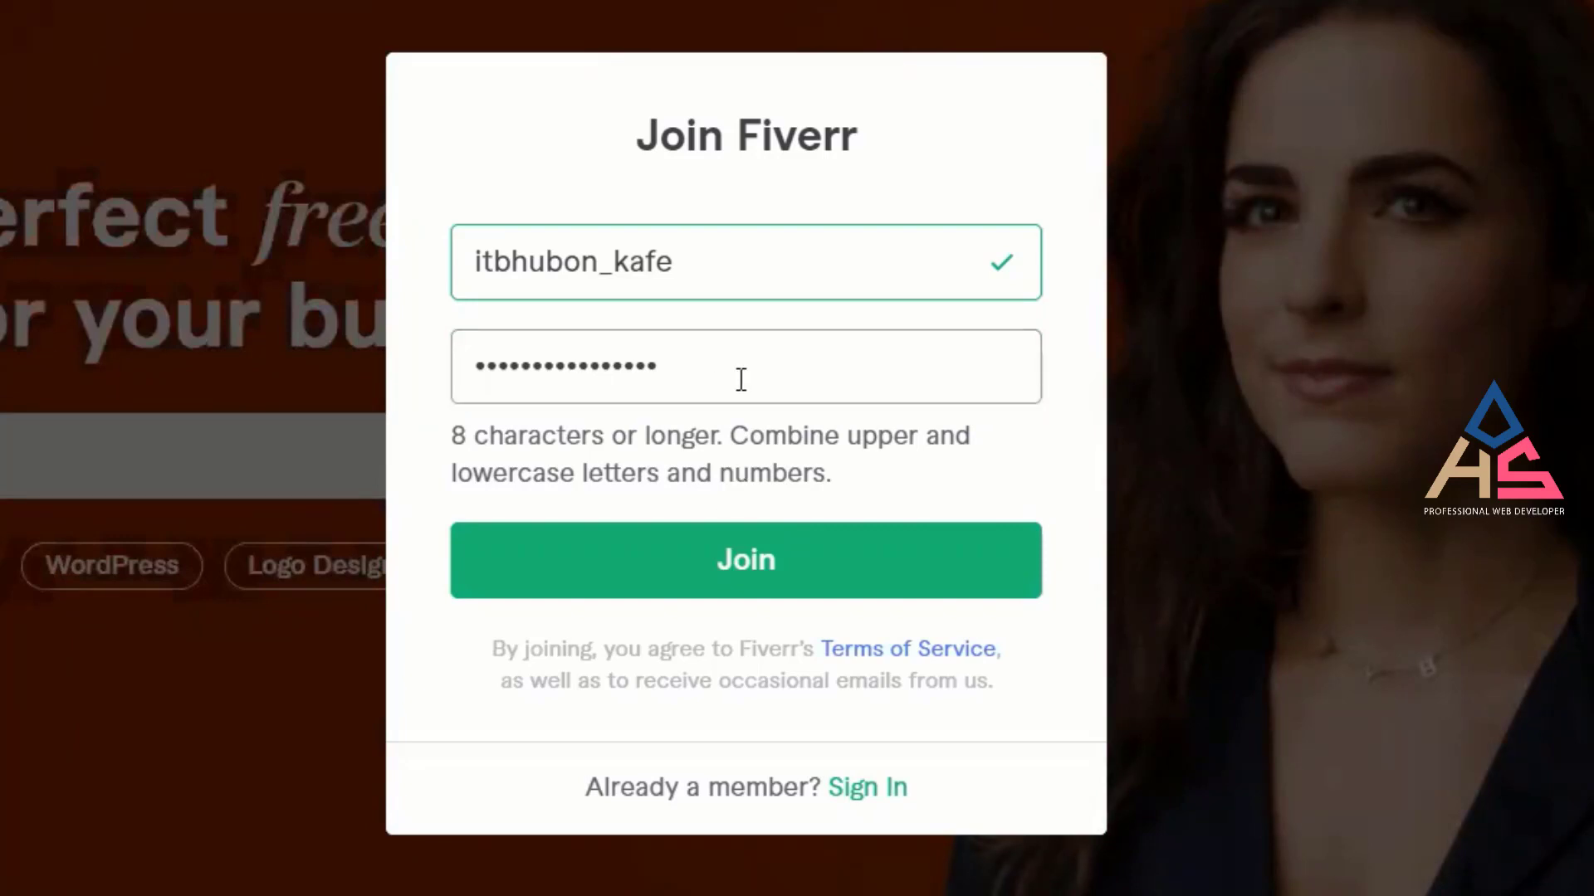
pyautogui.click(703, 270)
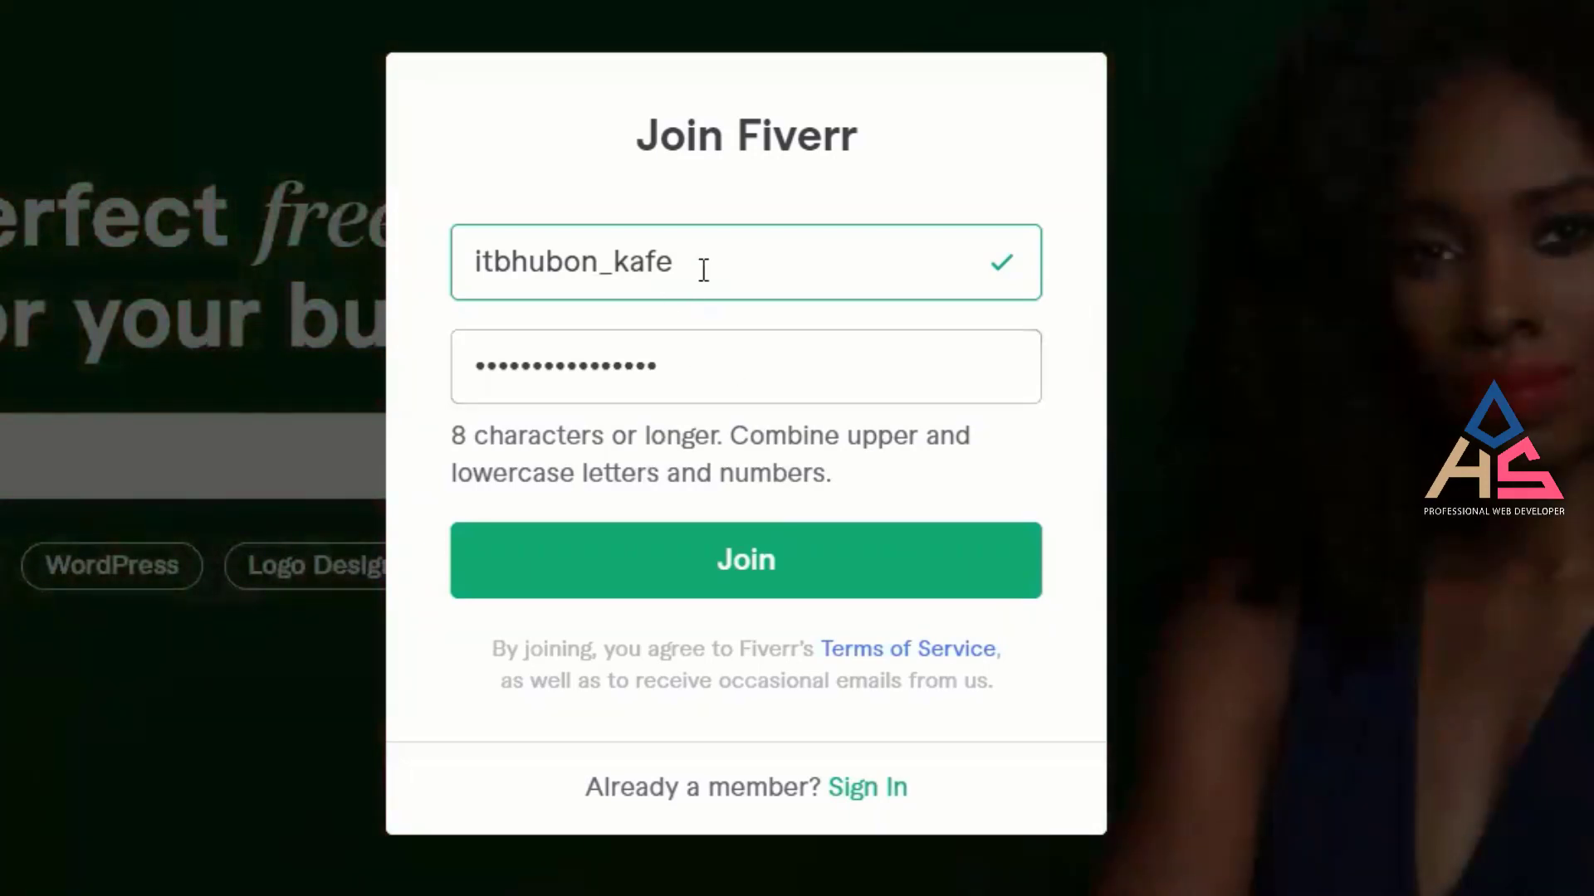
pyautogui.click(722, 377)
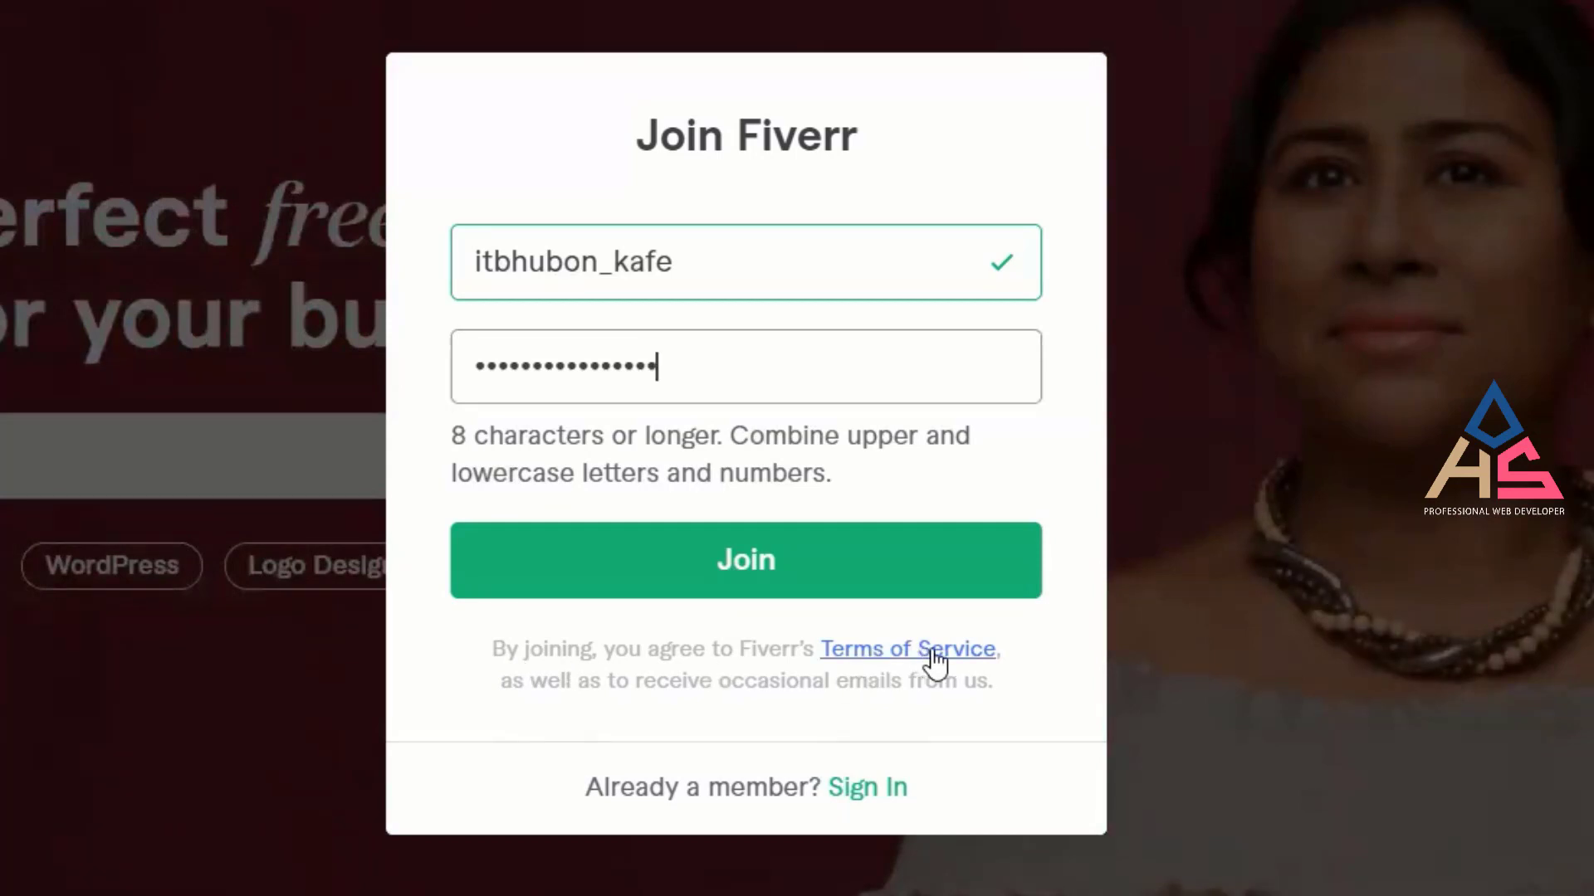
# Open the Terms of Service in a new tab and highlight its heading and update date.
pyautogui.rightClick(878, 652)
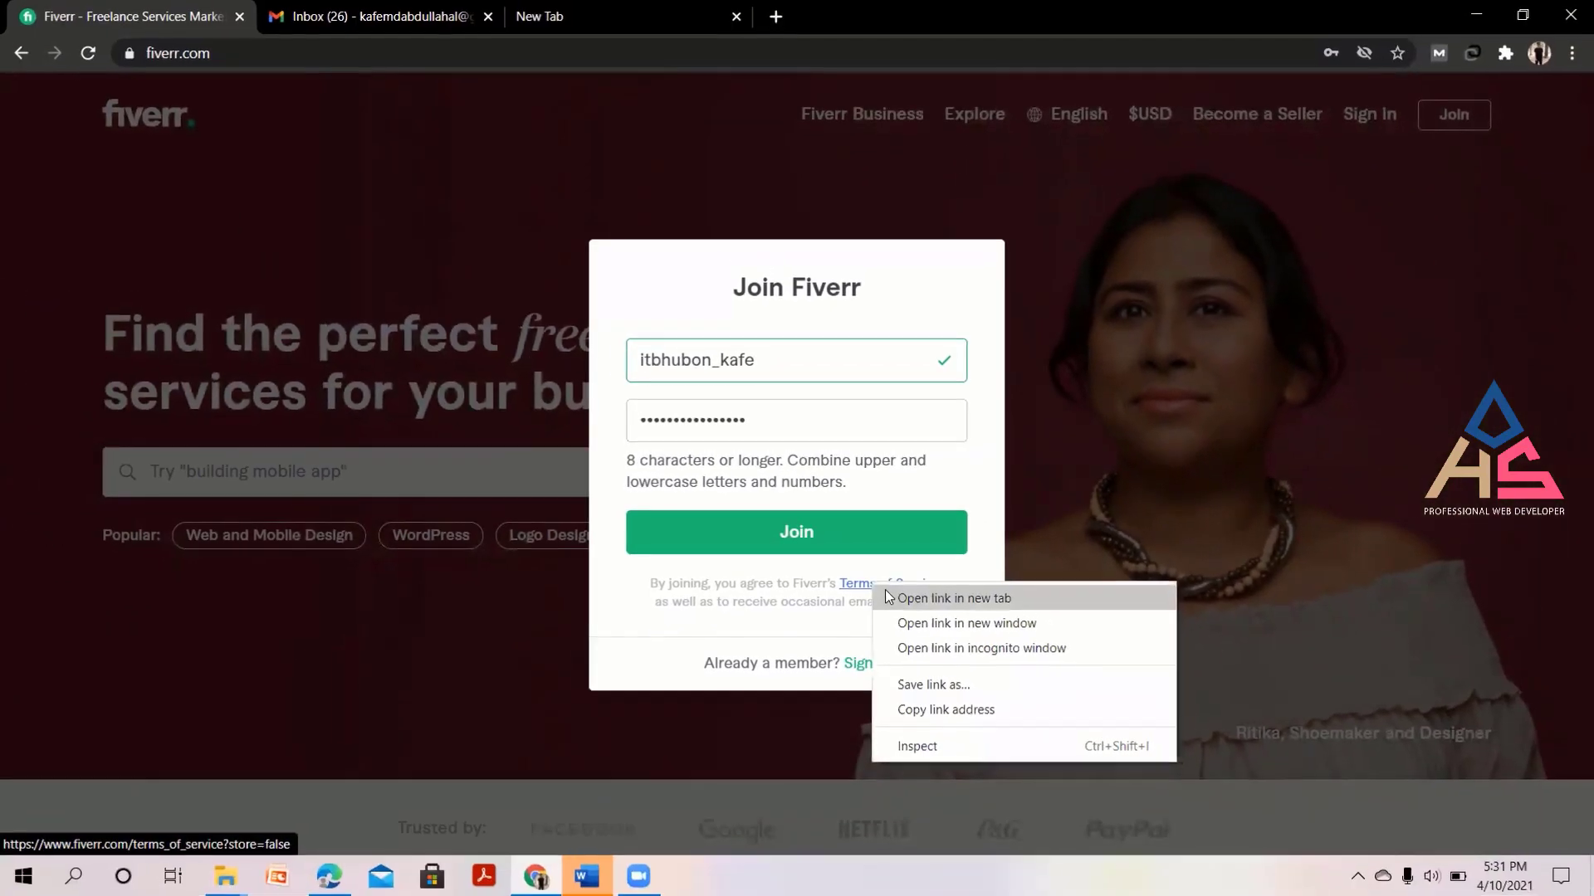
pyautogui.click(900, 670)
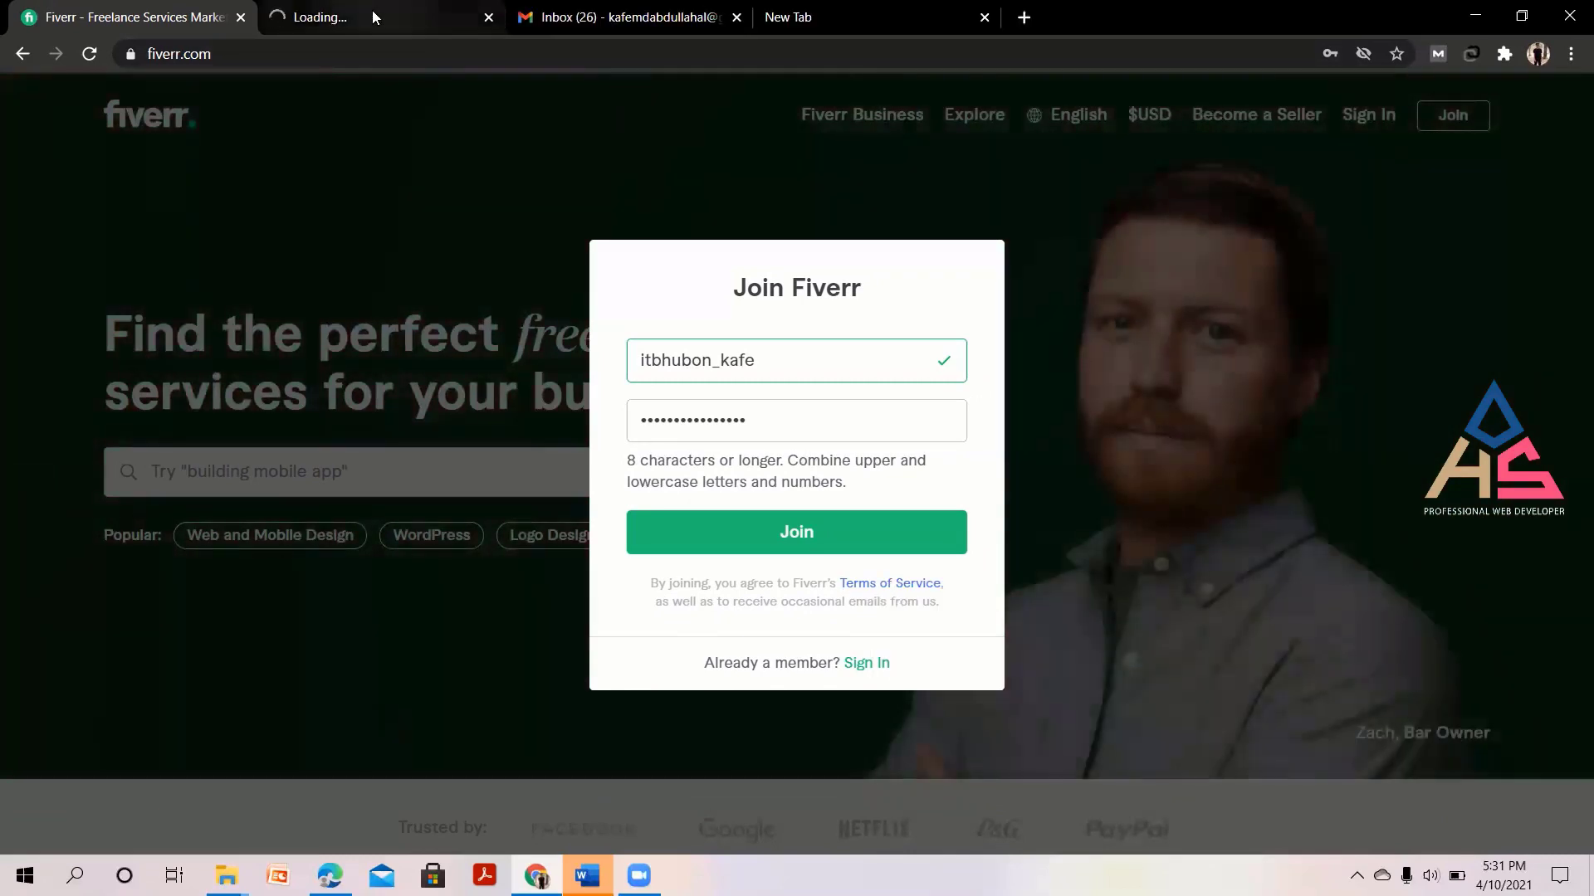
pyautogui.click(372, 13)
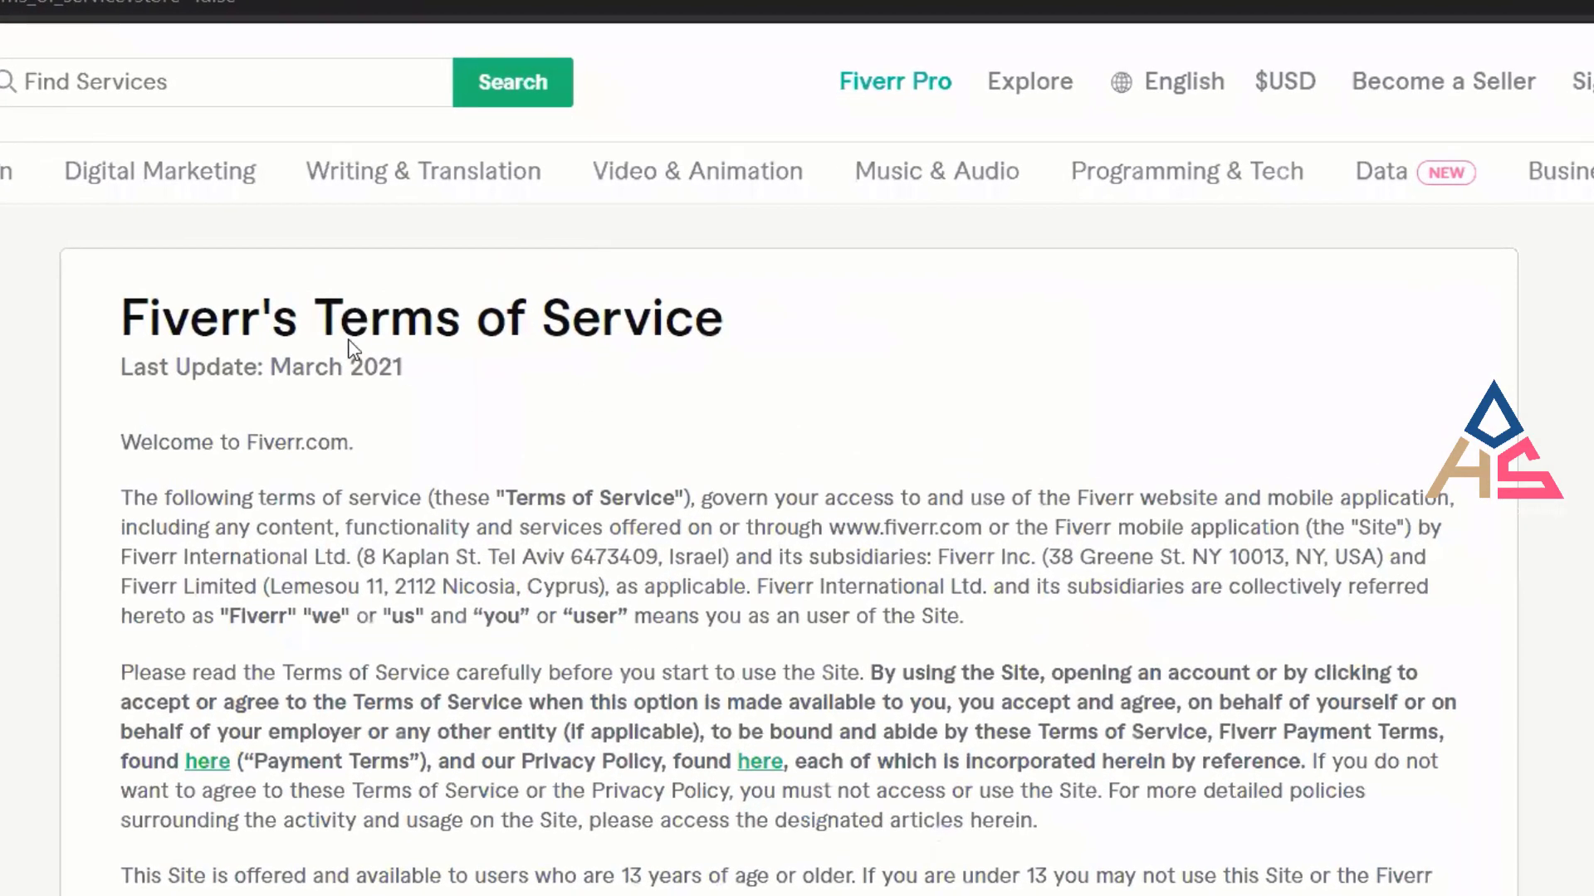
pyautogui.moveTo(112, 330); pyautogui.dragTo(818, 327)
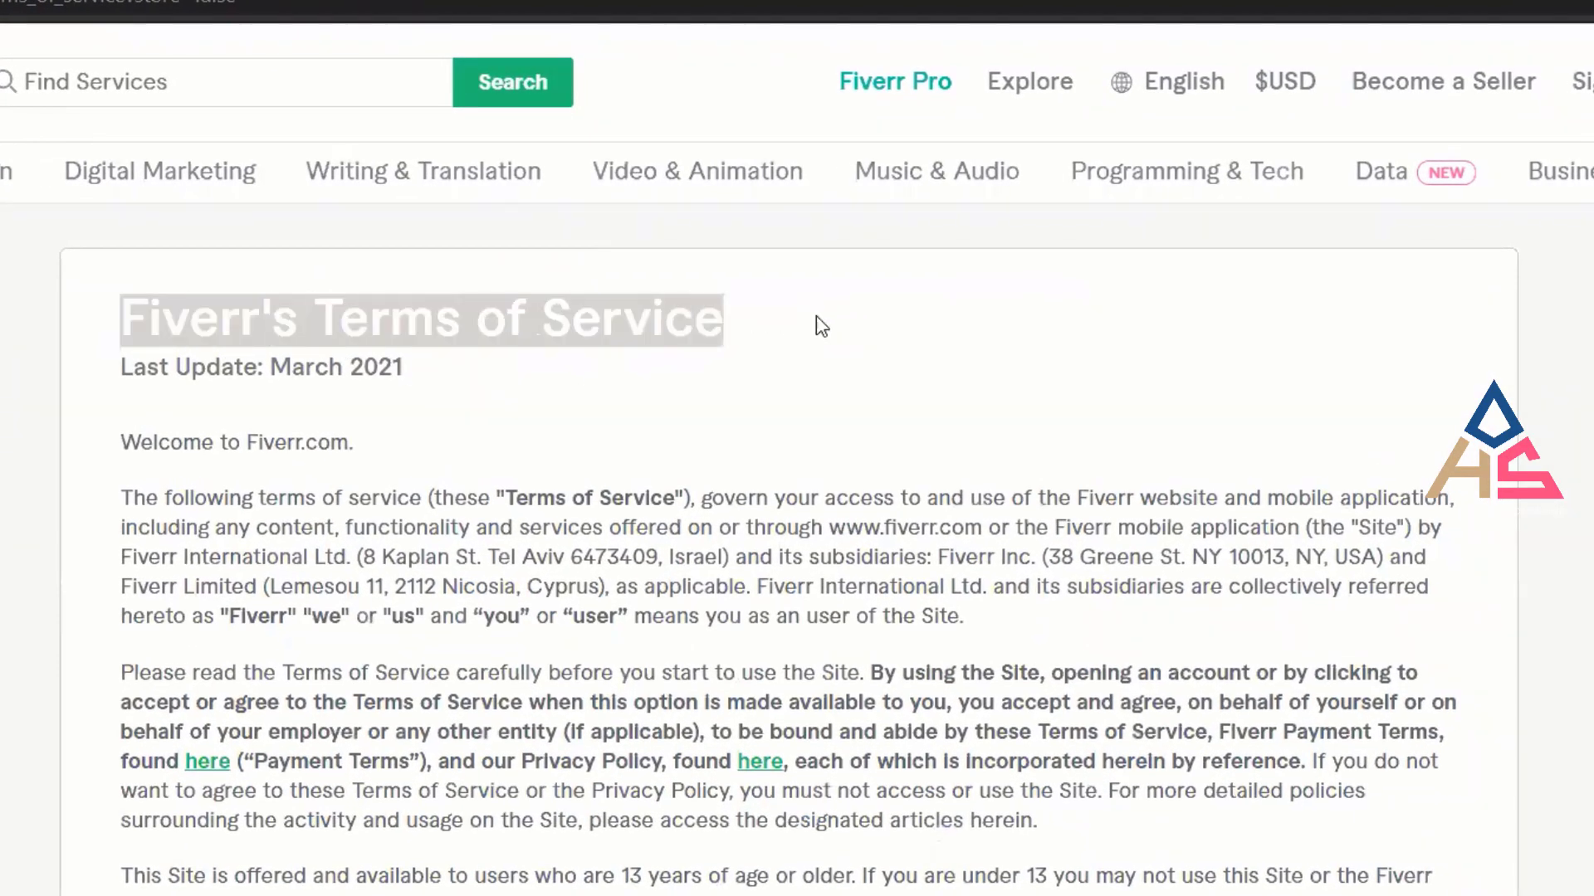
pyautogui.click(828, 334)
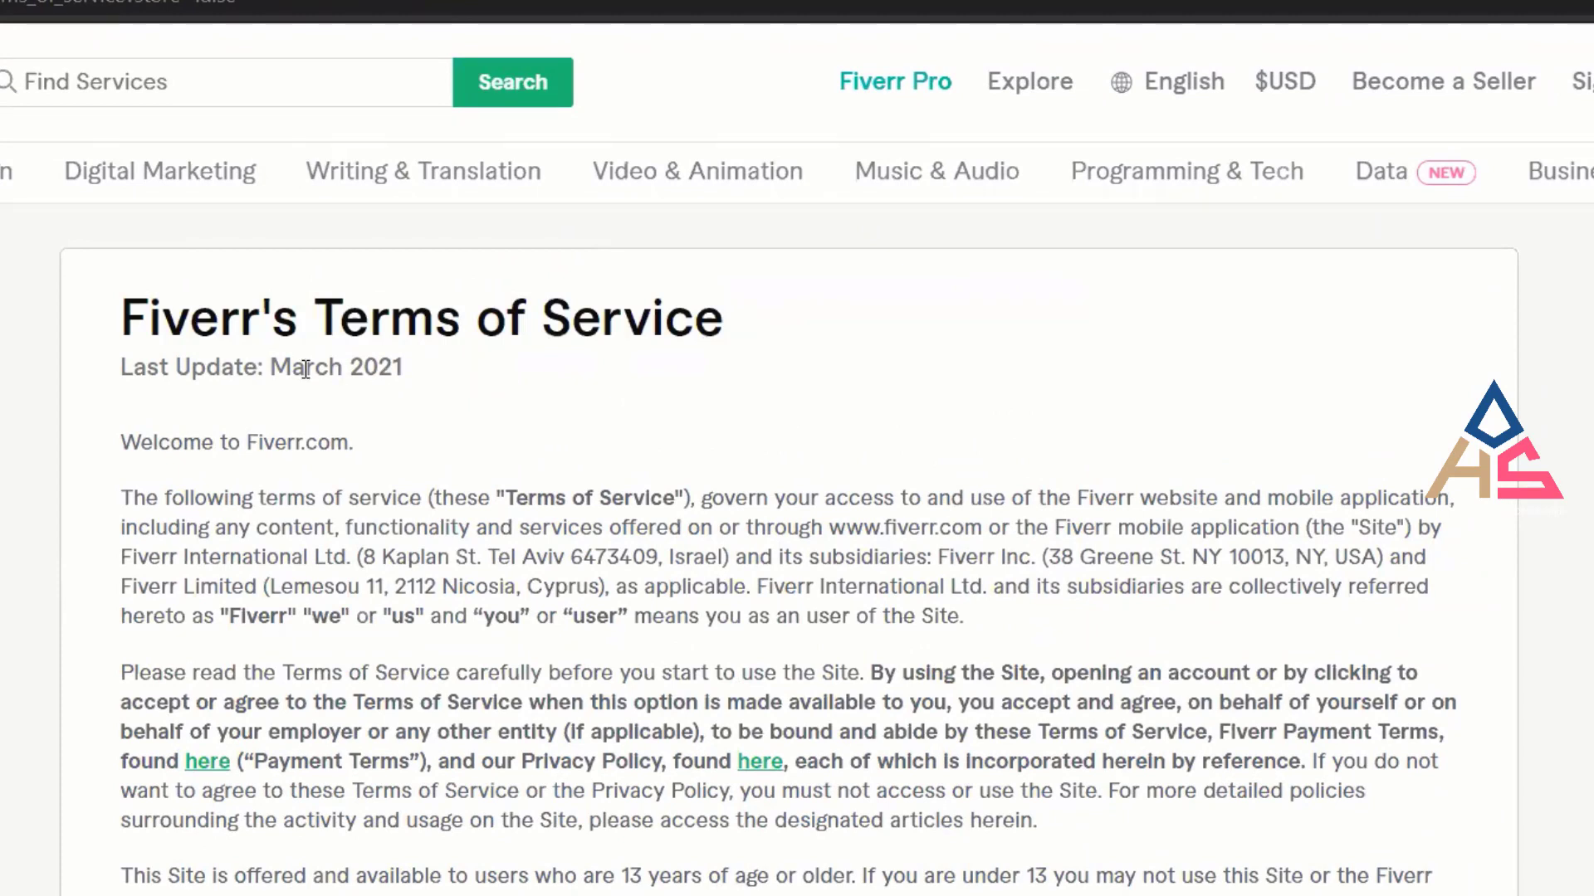
pyautogui.tripleClick(367, 371)
pyautogui.click(498, 403)
# Scroll through the Terms of Service, then return to the Join Fiverr tab.
pyautogui.scroll(-10, 796, 498)
pyautogui.scroll(-3, 796, 498)
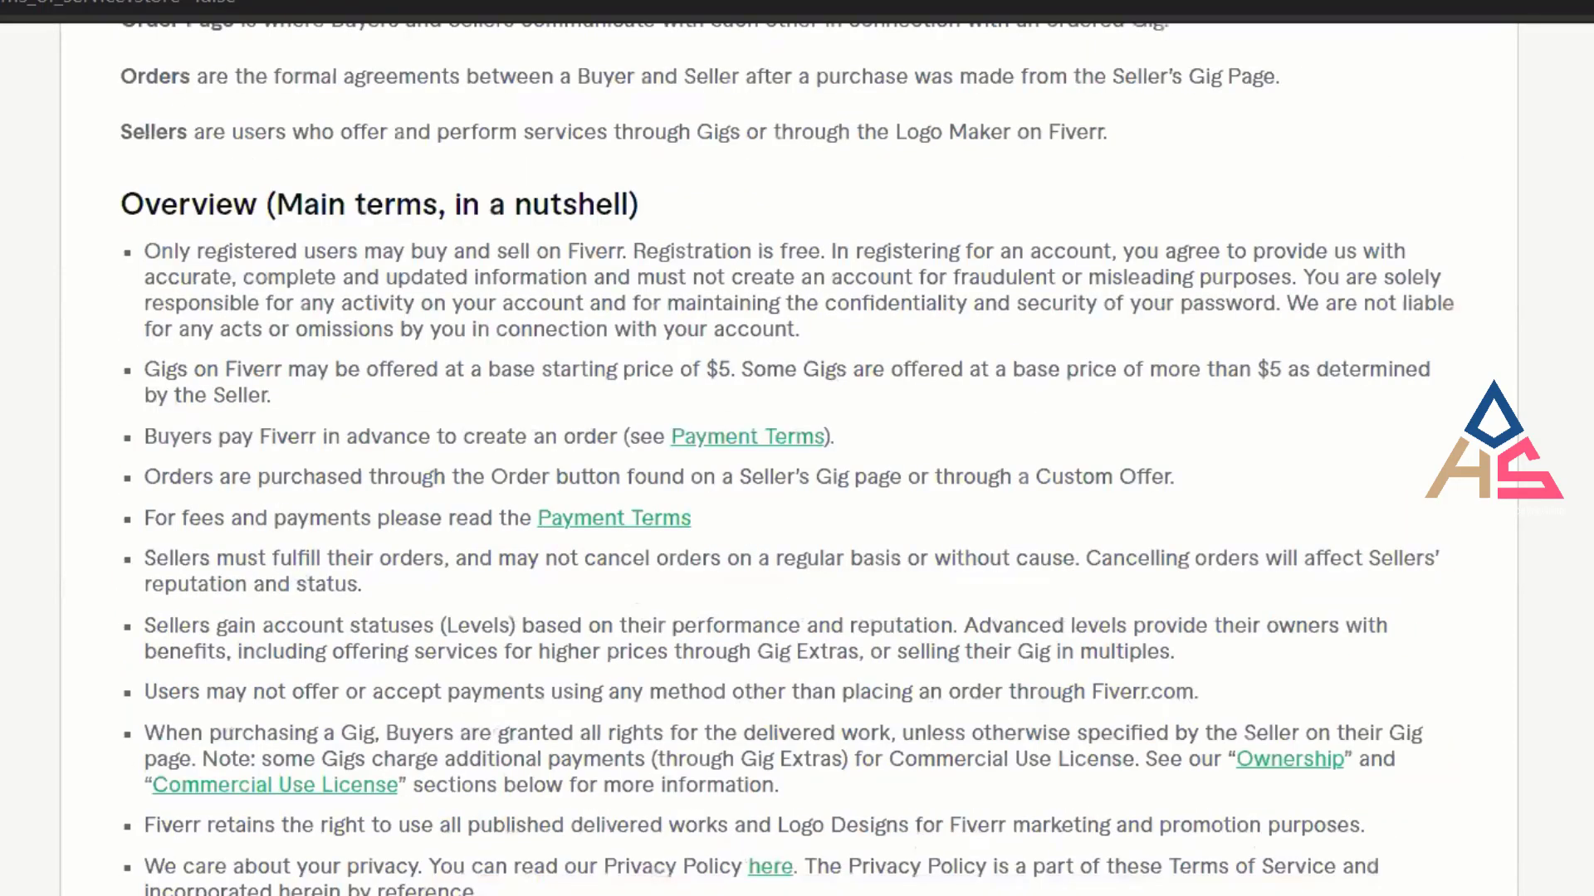
pyautogui.scroll(-15, 797, 498)
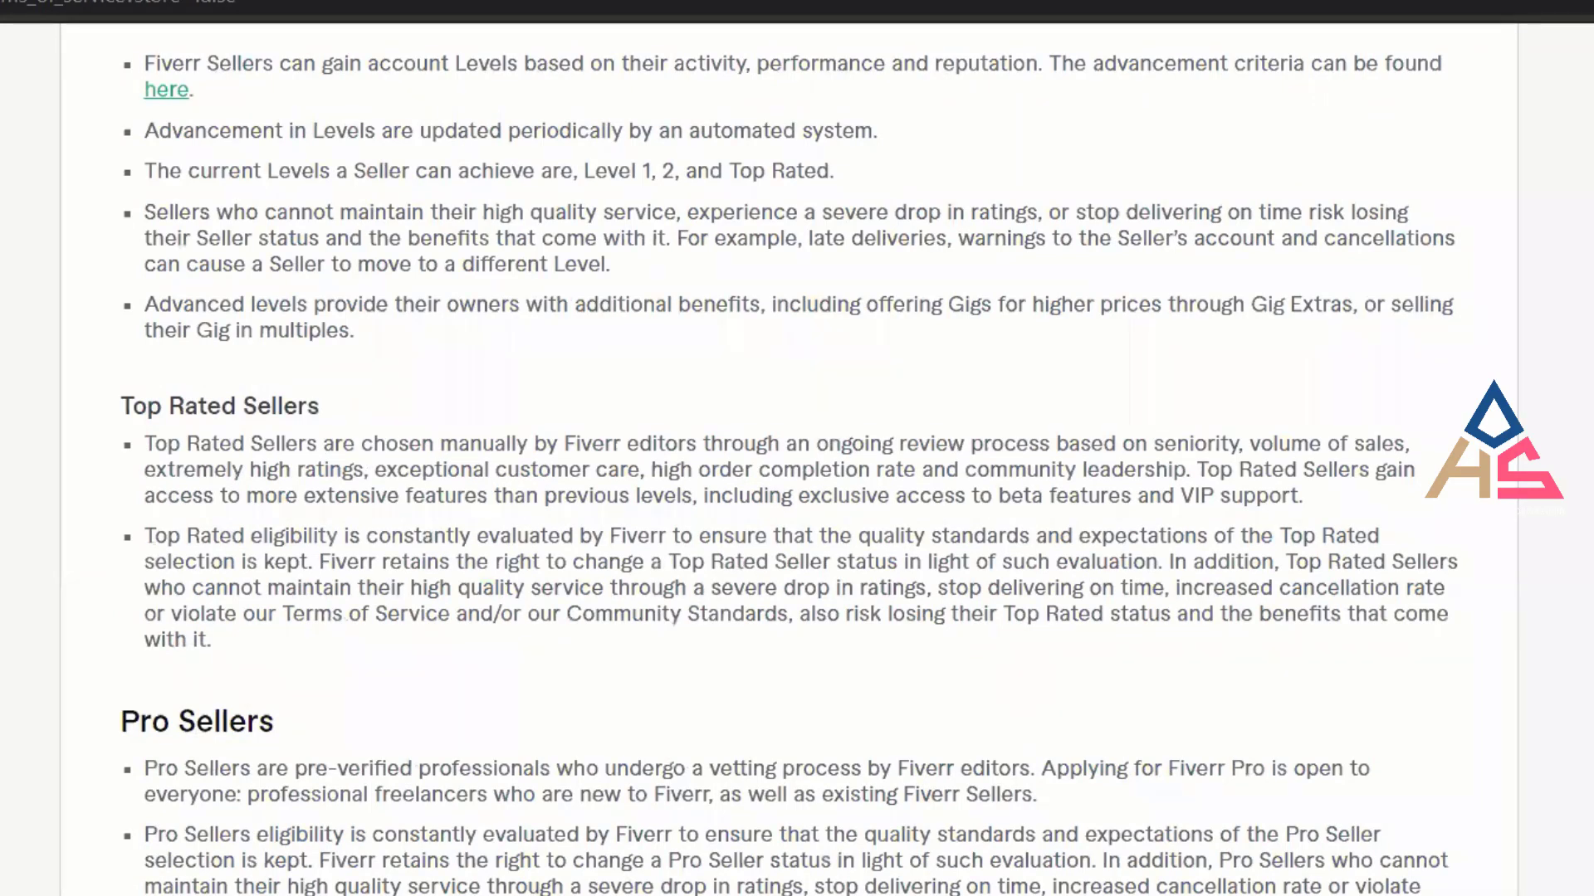
pyautogui.scroll(-20, 797, 498)
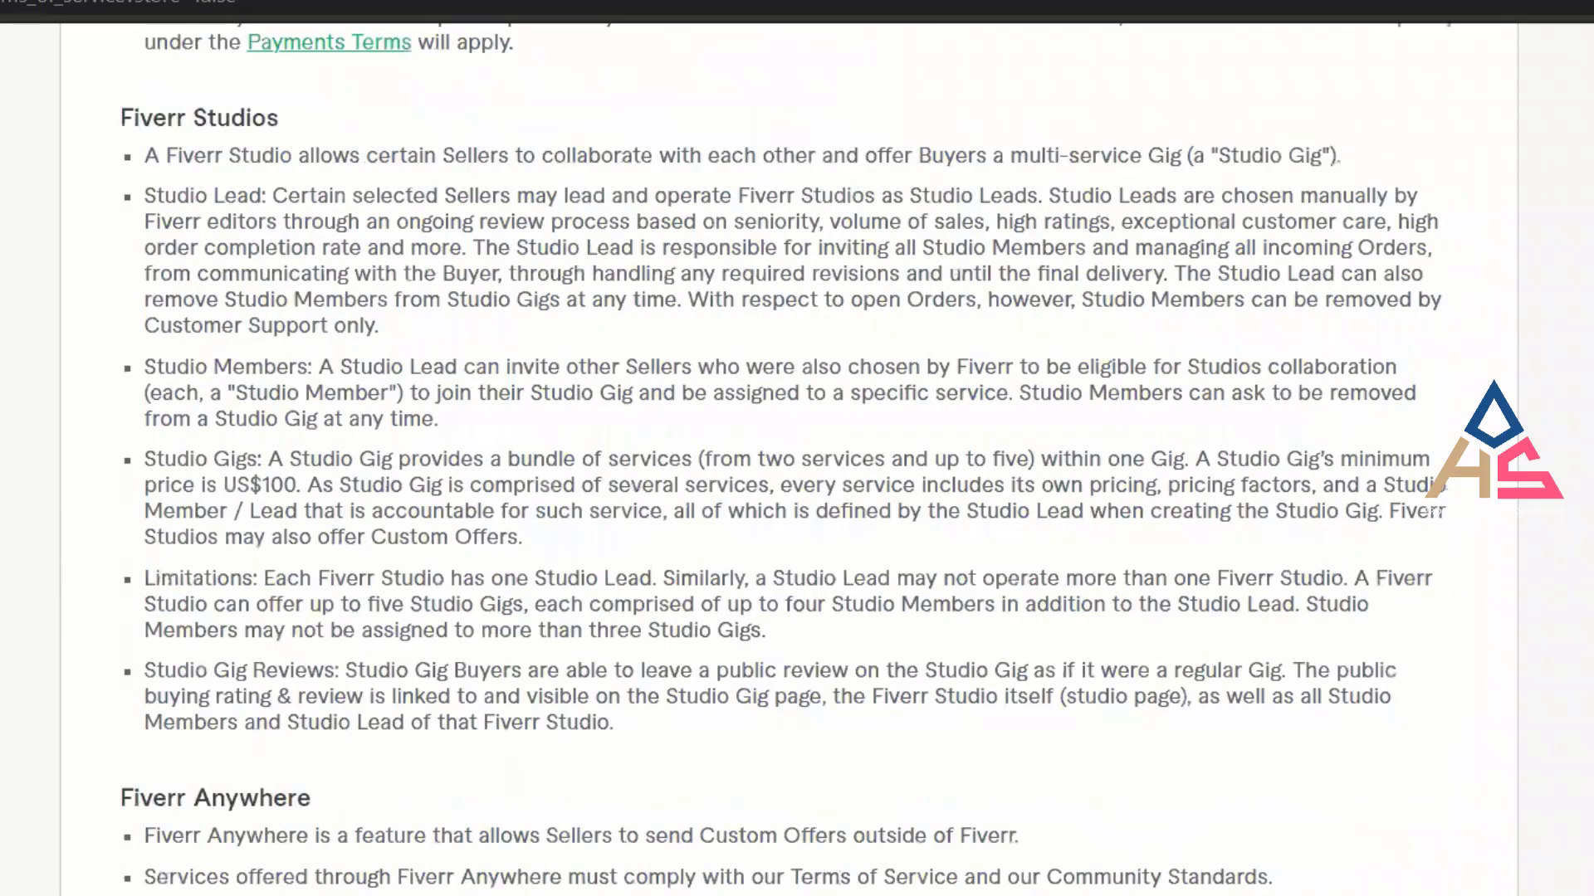
pyautogui.scroll(-3, 796, 498)
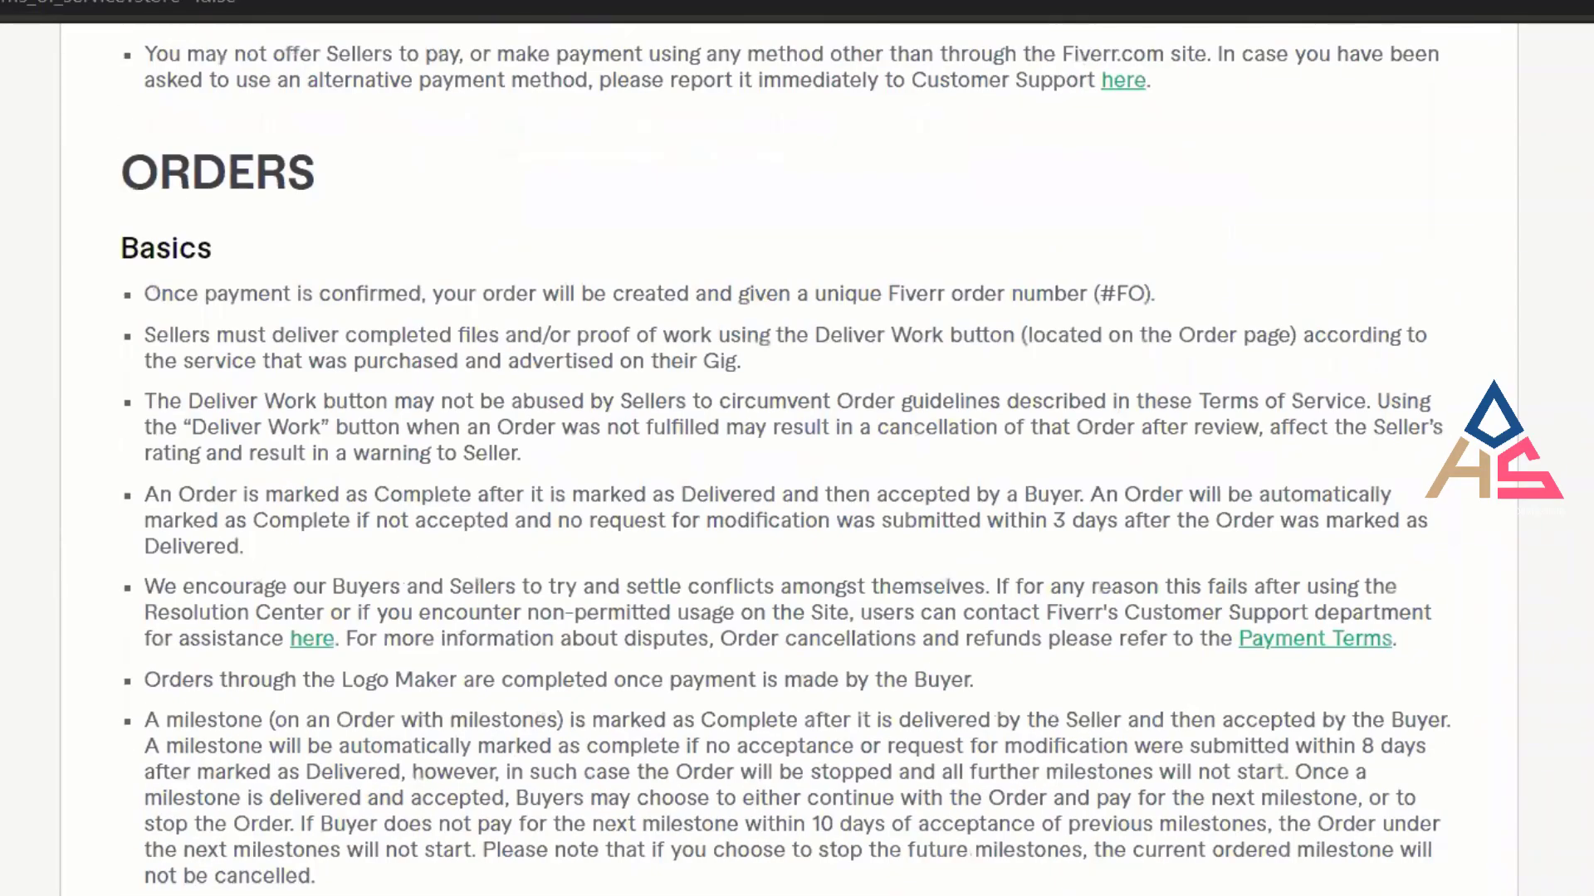
pyautogui.scroll(10, 797, 498)
pyautogui.scroll(15, 796, 498)
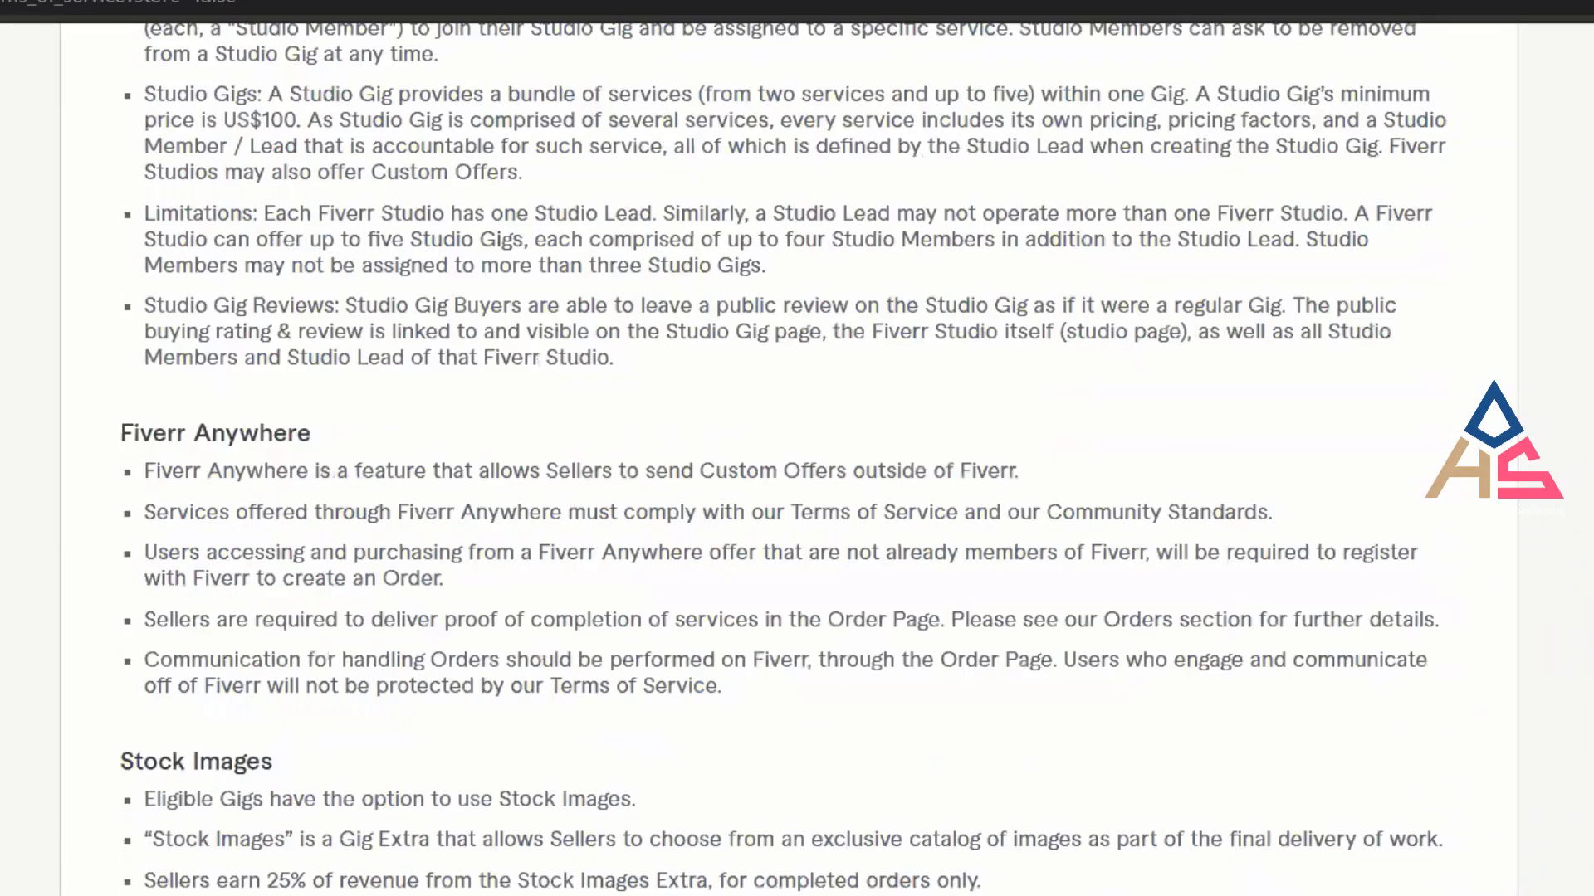
pyautogui.scroll(3, 797, 498)
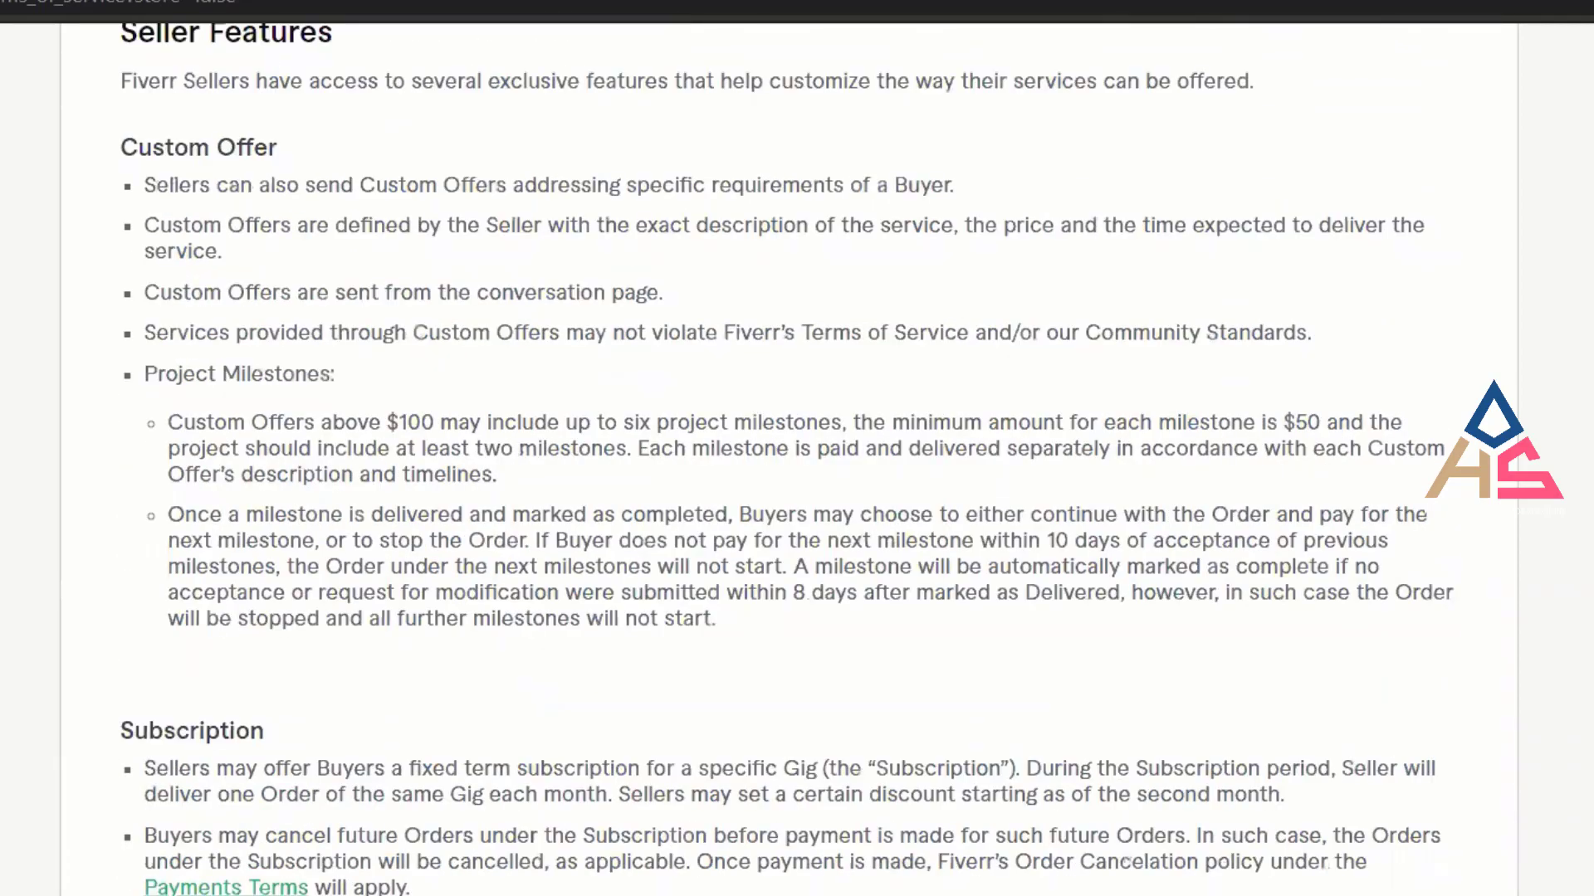
pyautogui.scroll(18, 797, 498)
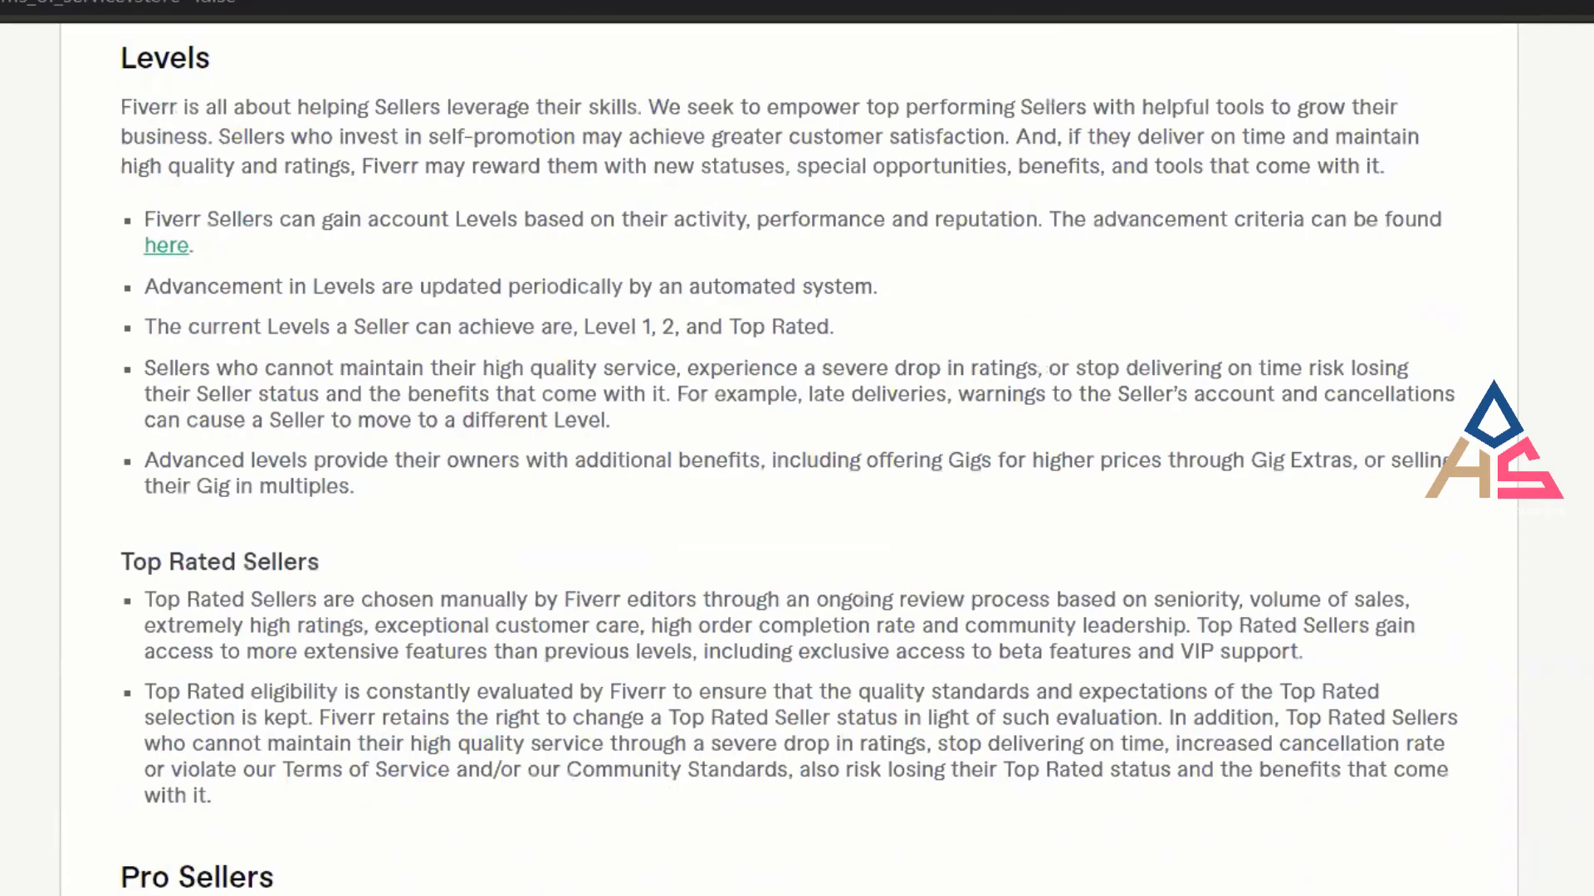
pyautogui.scroll(20, 797, 498)
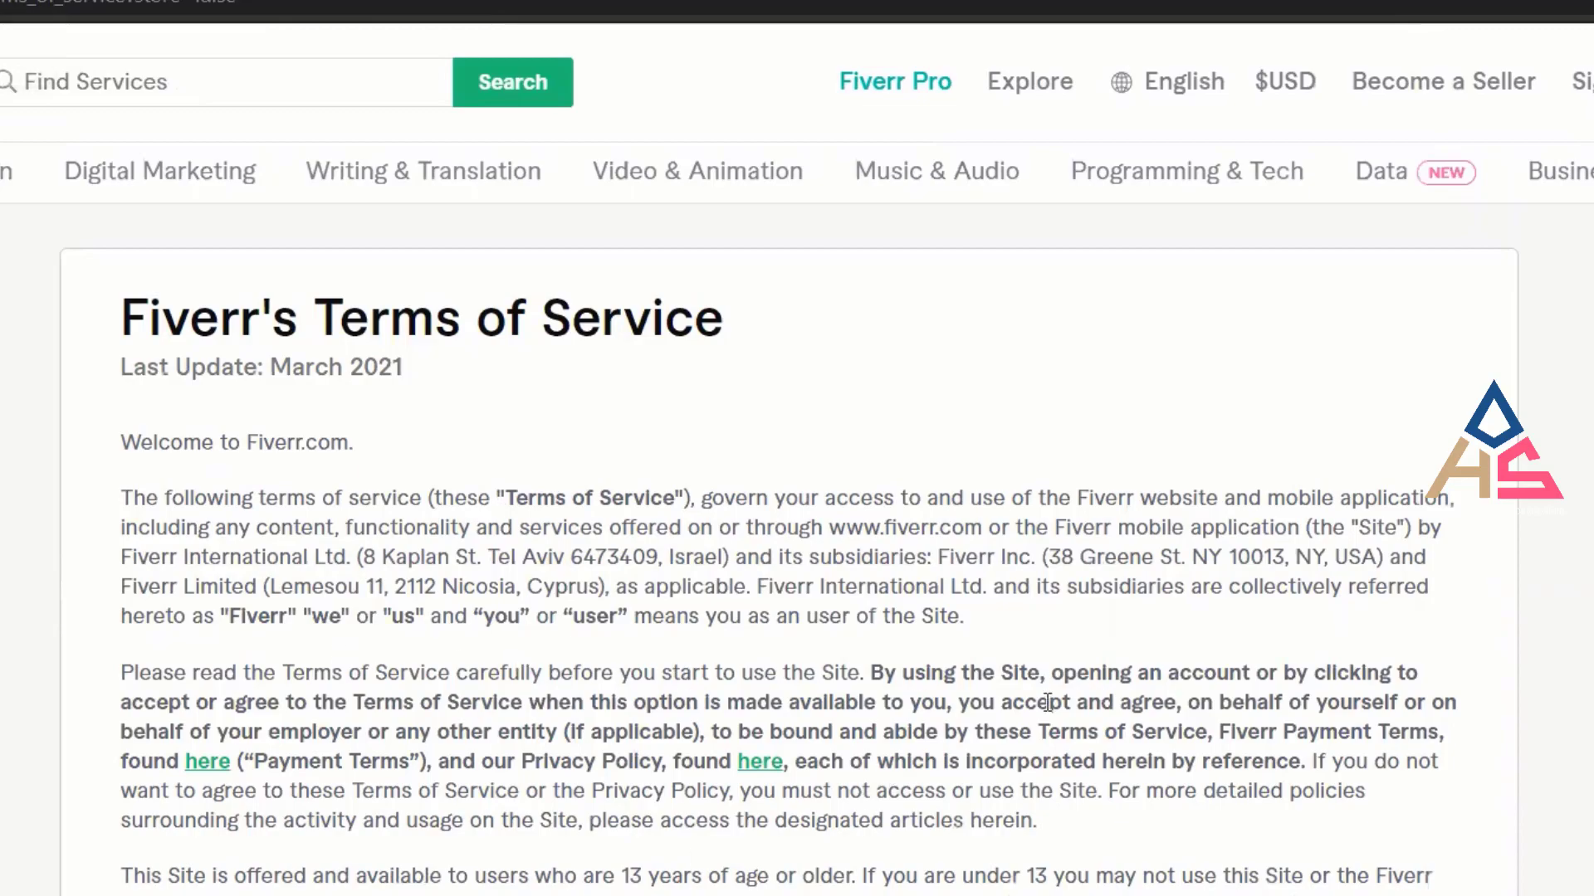
pyautogui.scroll(-20, 796, 464)
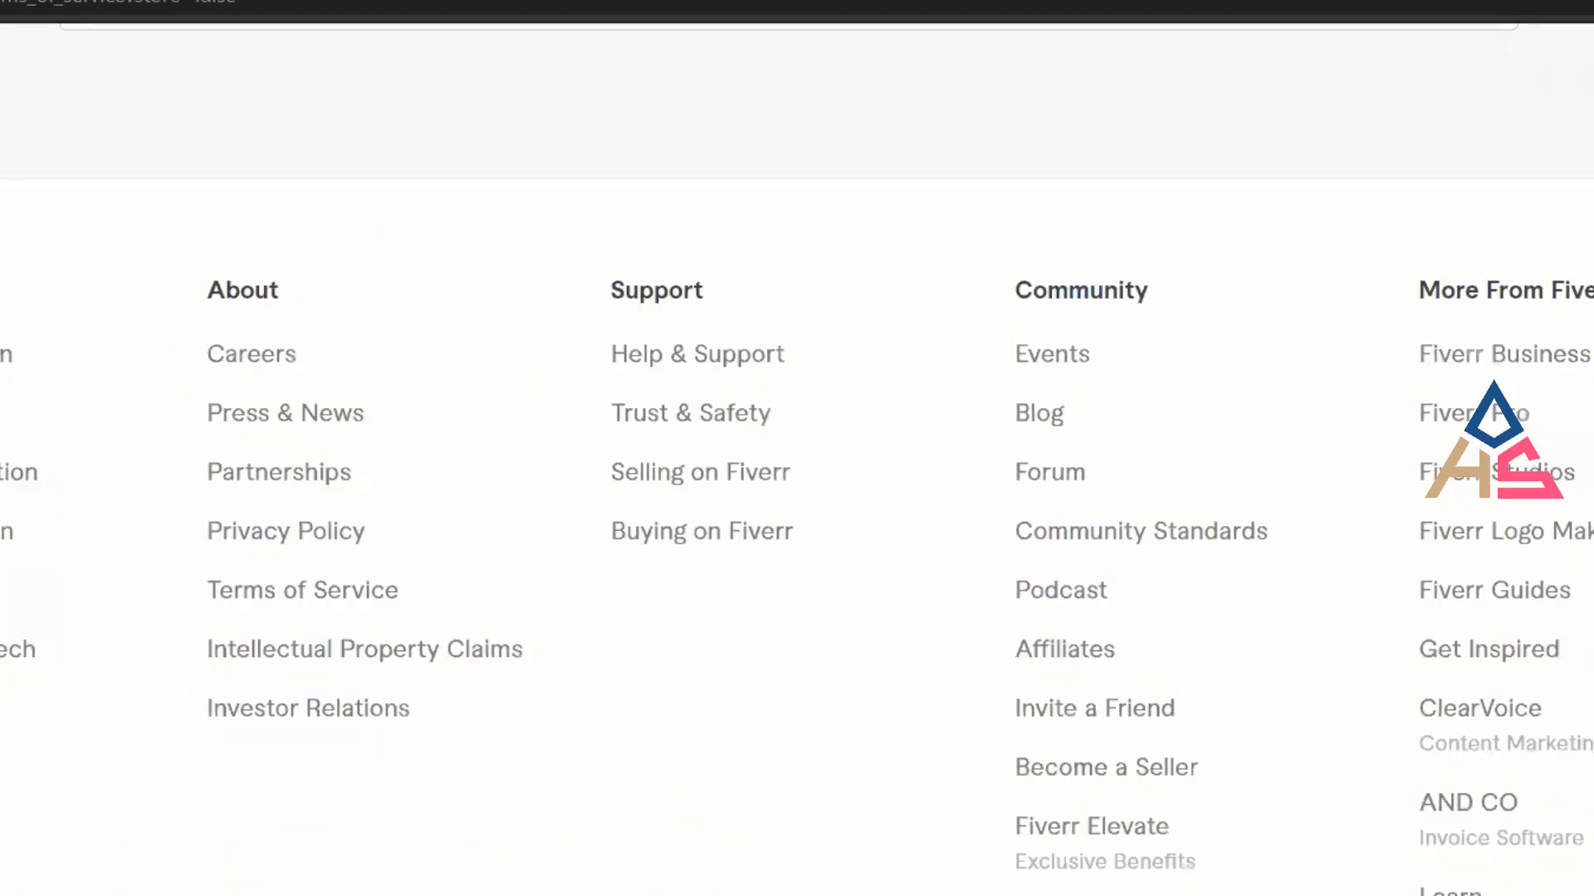
pyautogui.scroll(20, 796, 464)
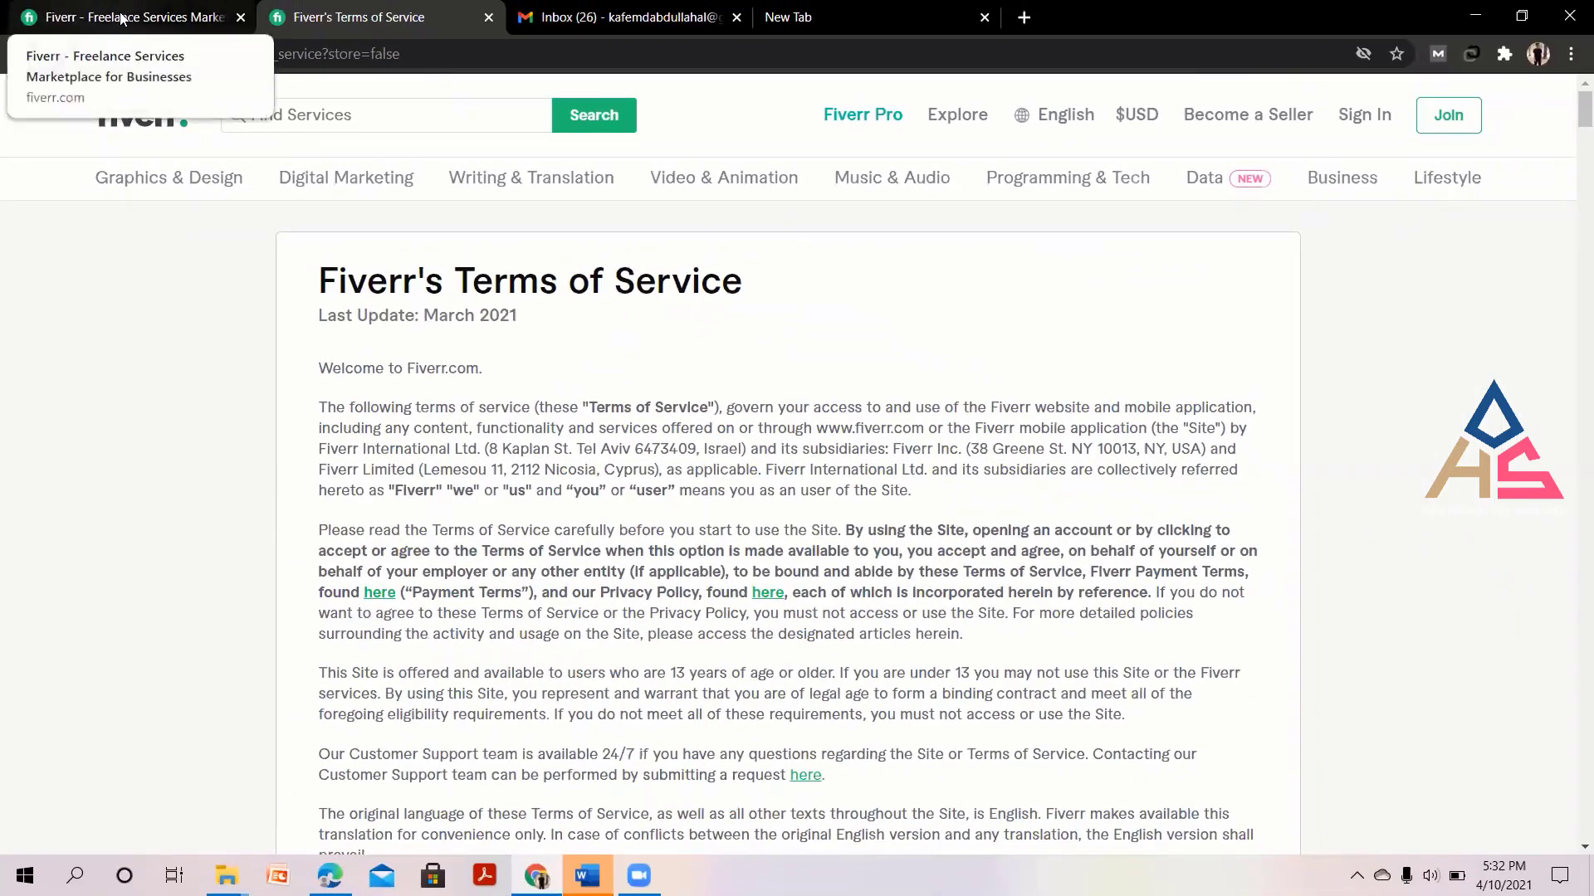
pyautogui.click(130, 12)
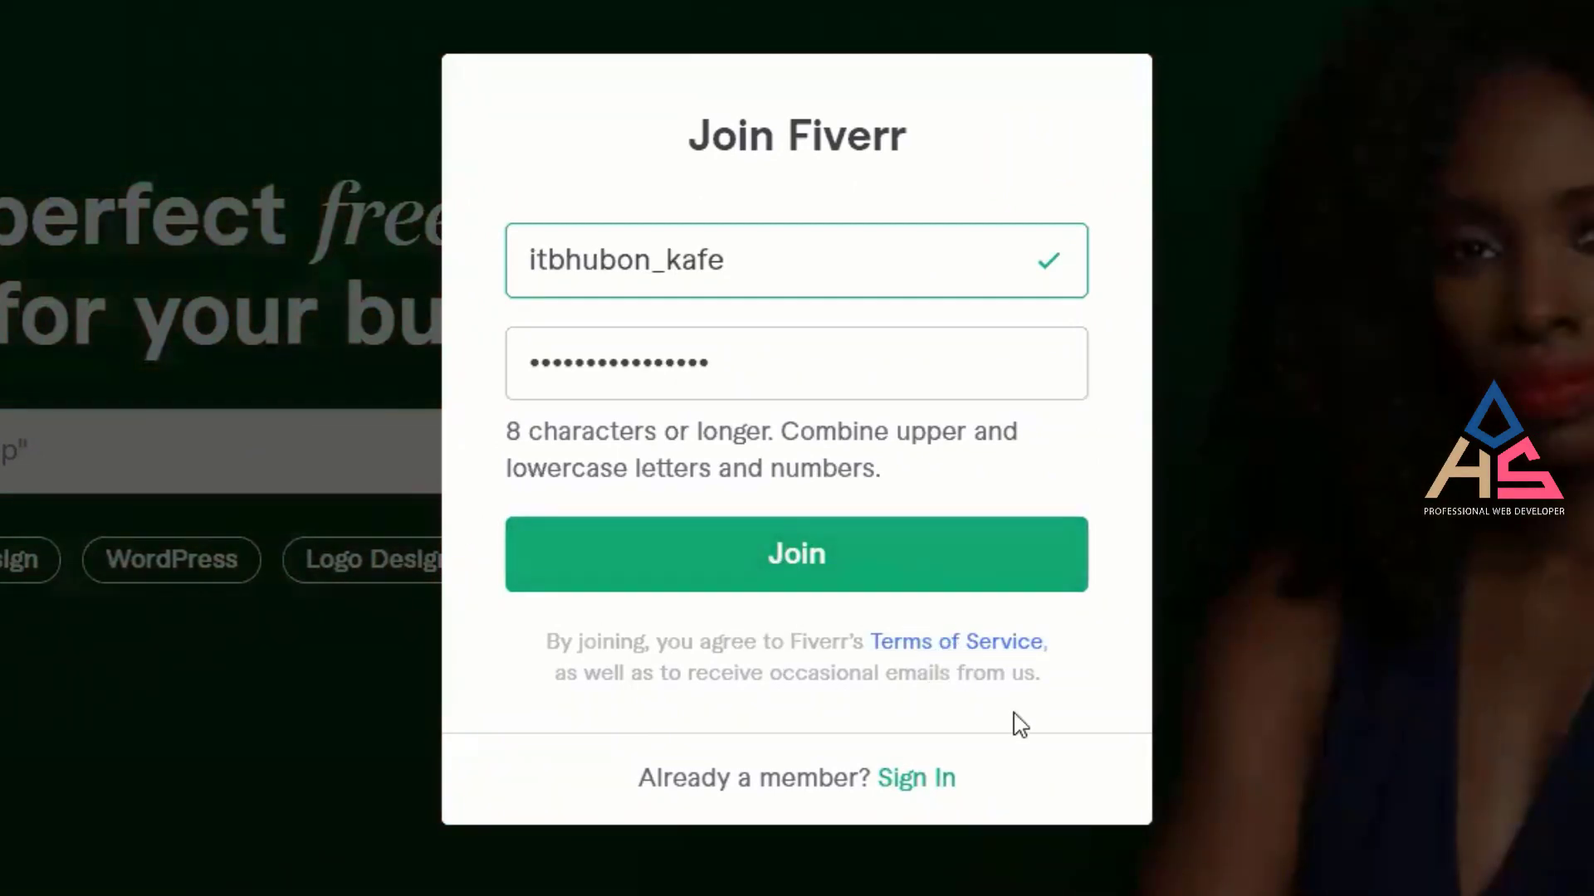
# Open the Terms of Service link, then submit the Join form.
pyautogui.click(955, 641)
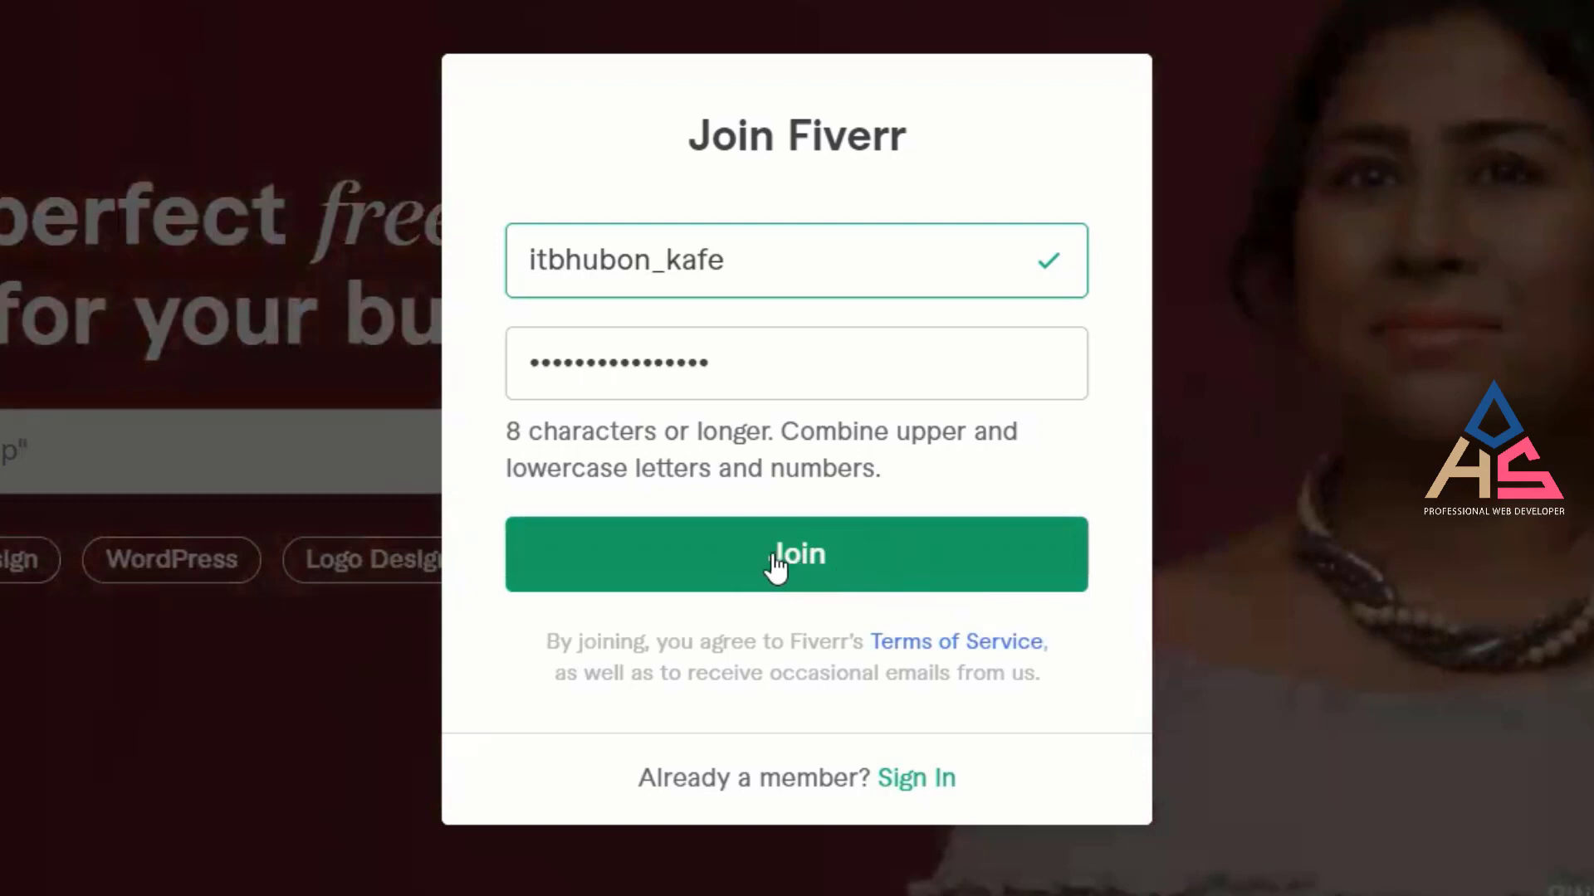
pyautogui.click(784, 554)
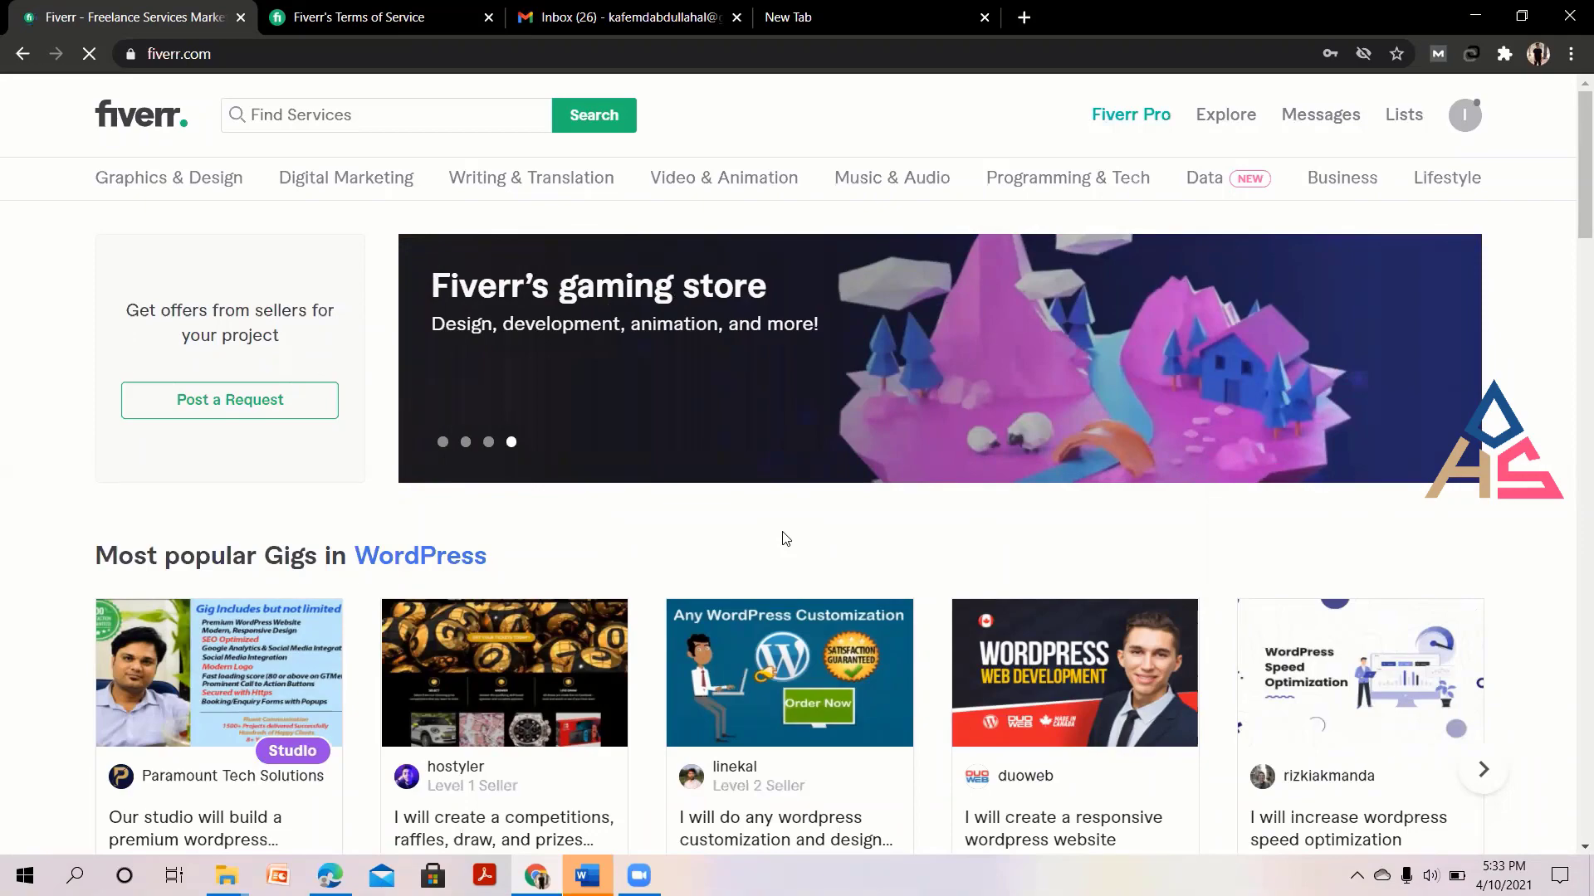
# Open your own Fiverr profile page through Profile in the avatar's account menu.
pyautogui.scroll(-1, 626, 556)
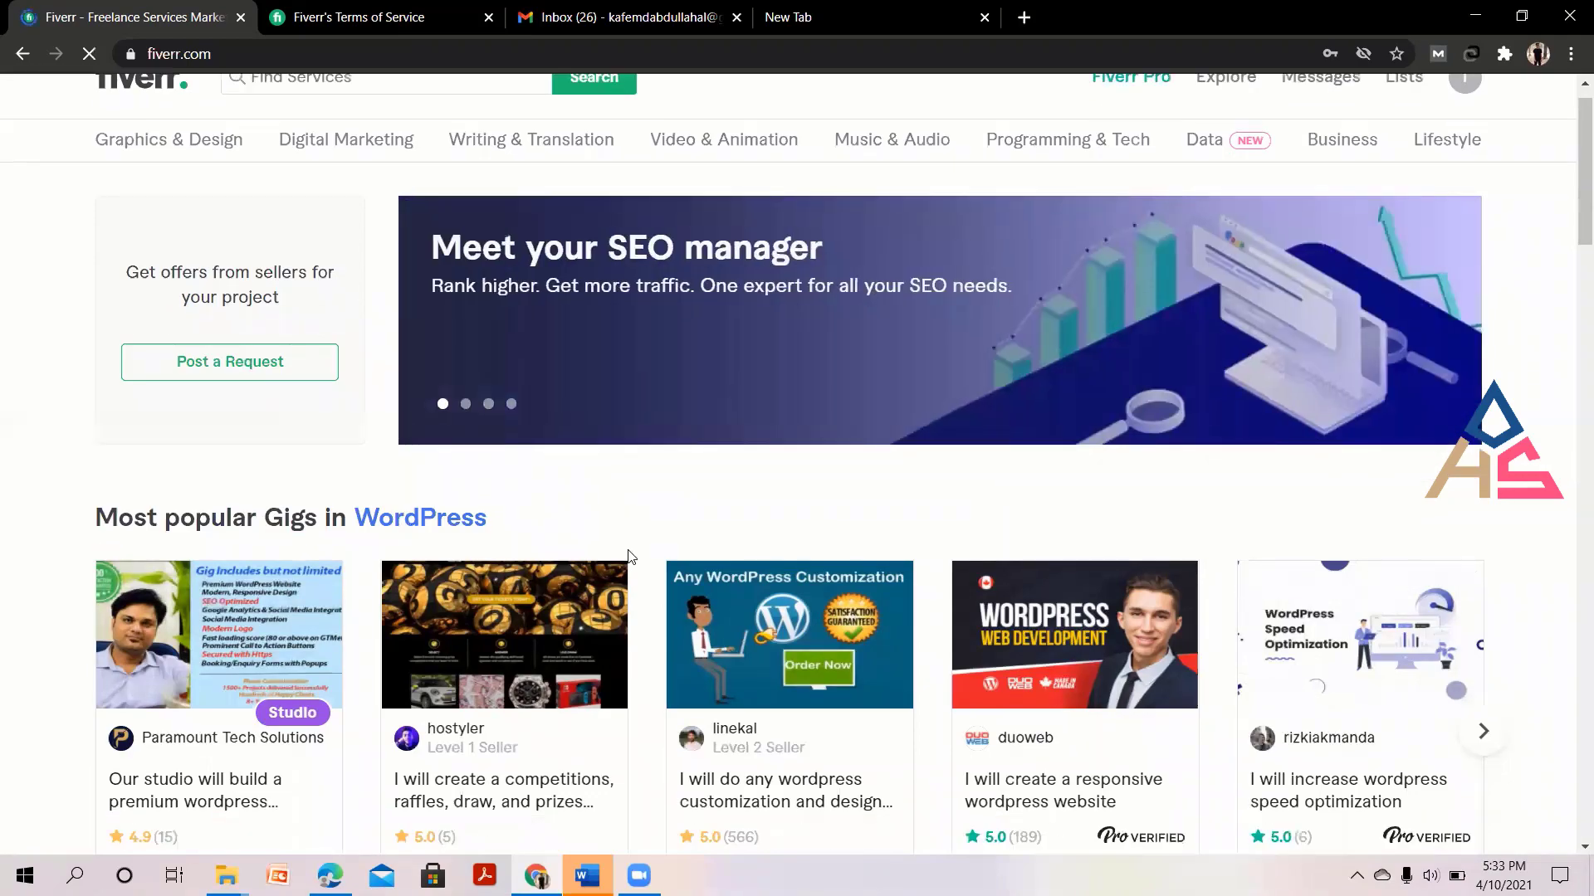
pyautogui.scroll(1, 629, 557)
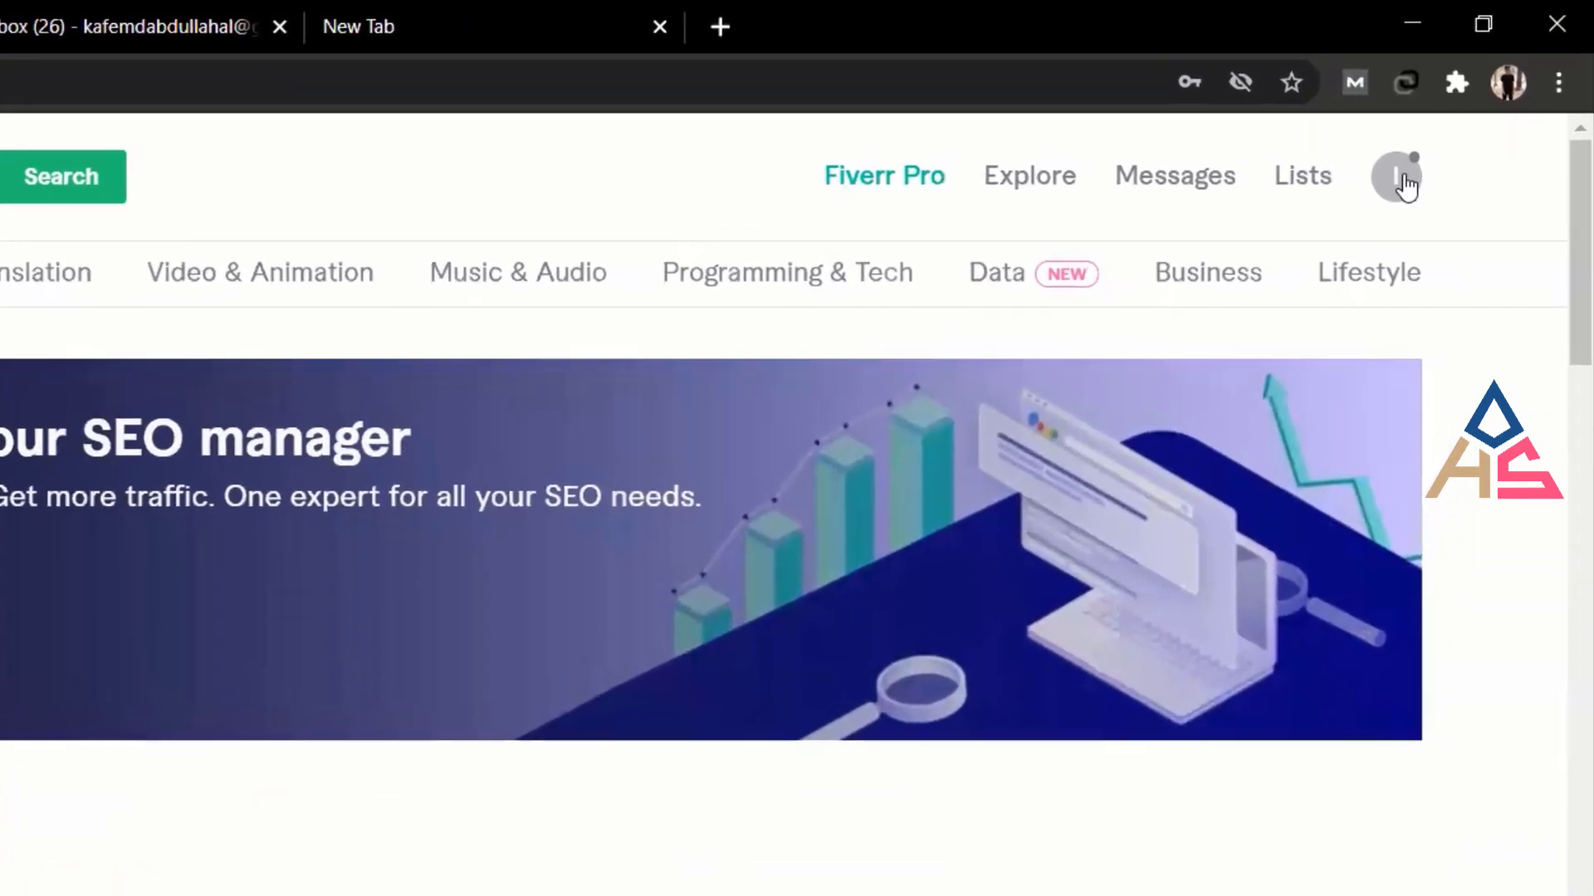
pyautogui.click(1403, 187)
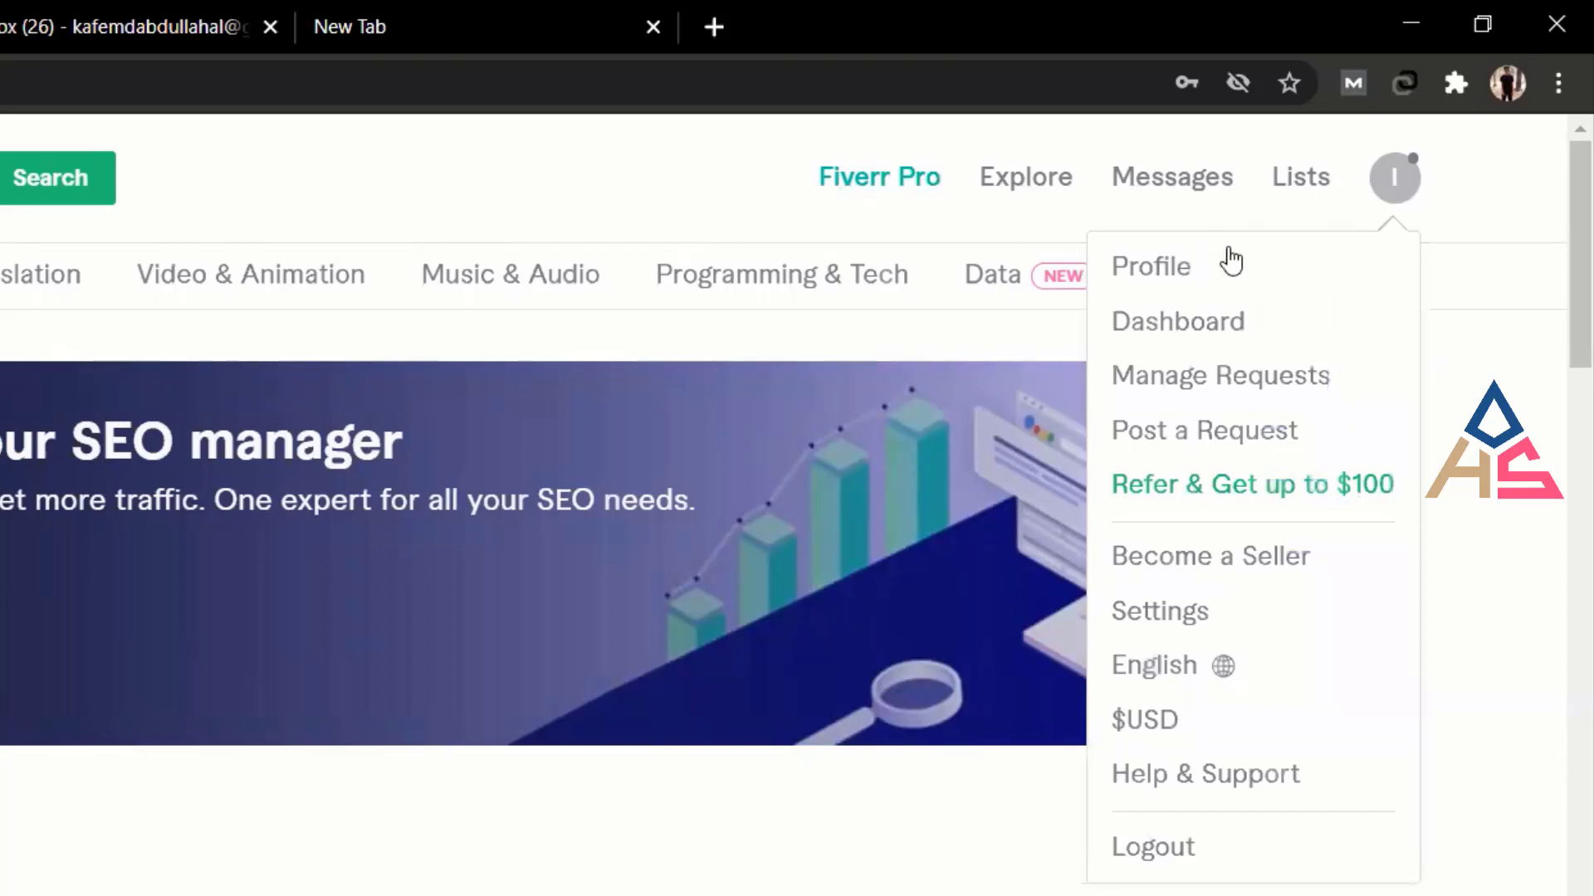
pyautogui.click(1407, 199)
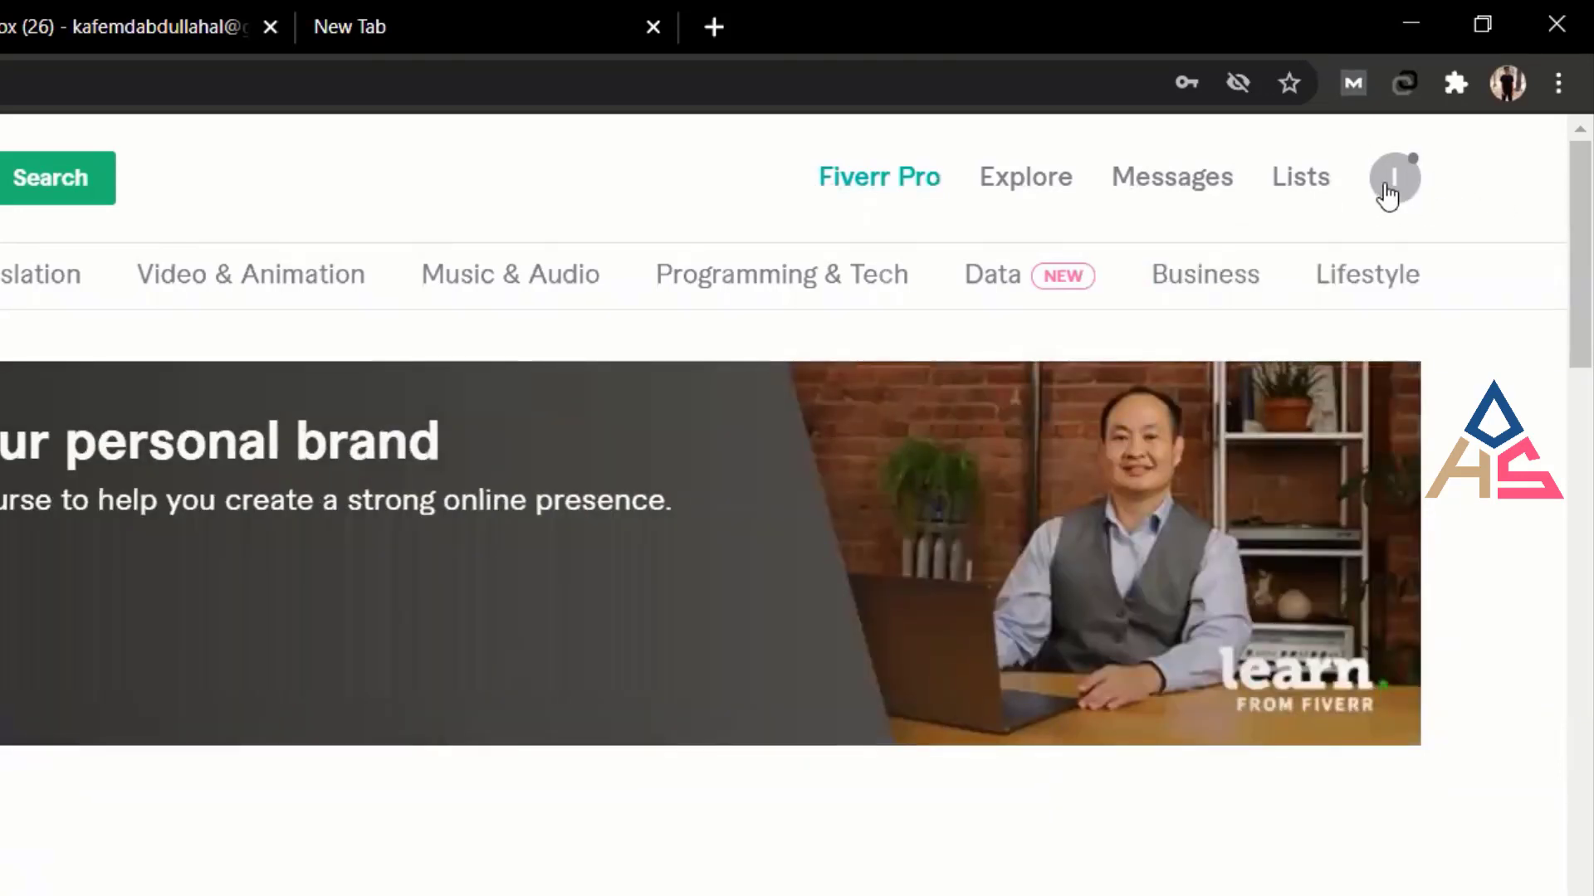
pyautogui.click(1388, 196)
pyautogui.click(1158, 277)
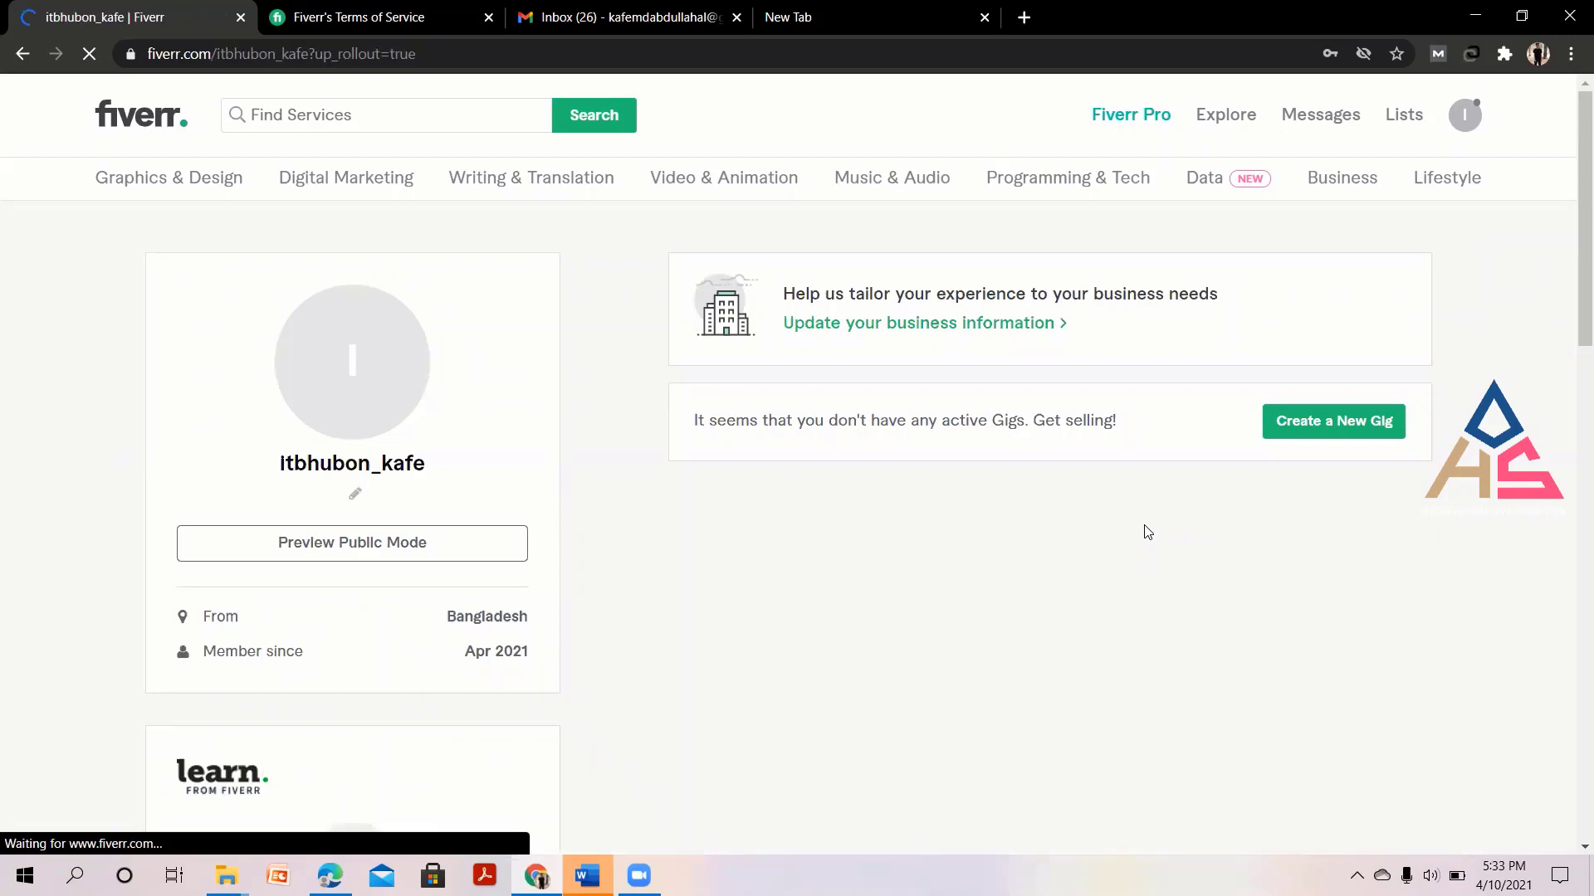
# Scroll the profile page and highlight the username and details on the profile card.
pyautogui.scroll(-1, 594, 541)
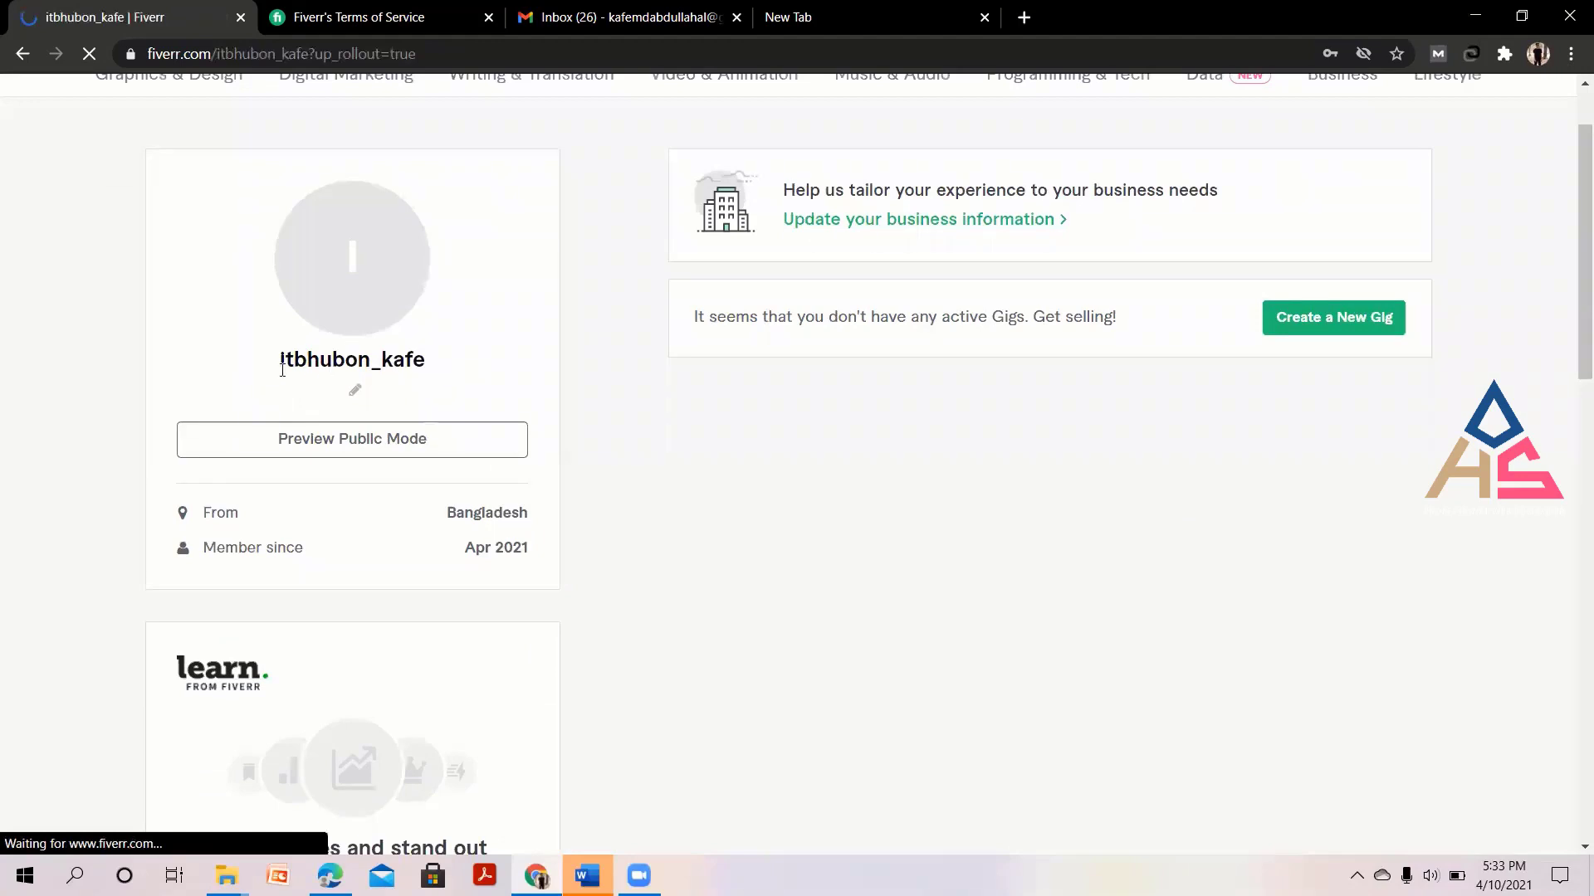
pyautogui.moveTo(263, 368); pyautogui.dragTo(484, 371)
pyautogui.click(513, 375)
pyautogui.moveTo(450, 517); pyautogui.dragTo(565, 520)
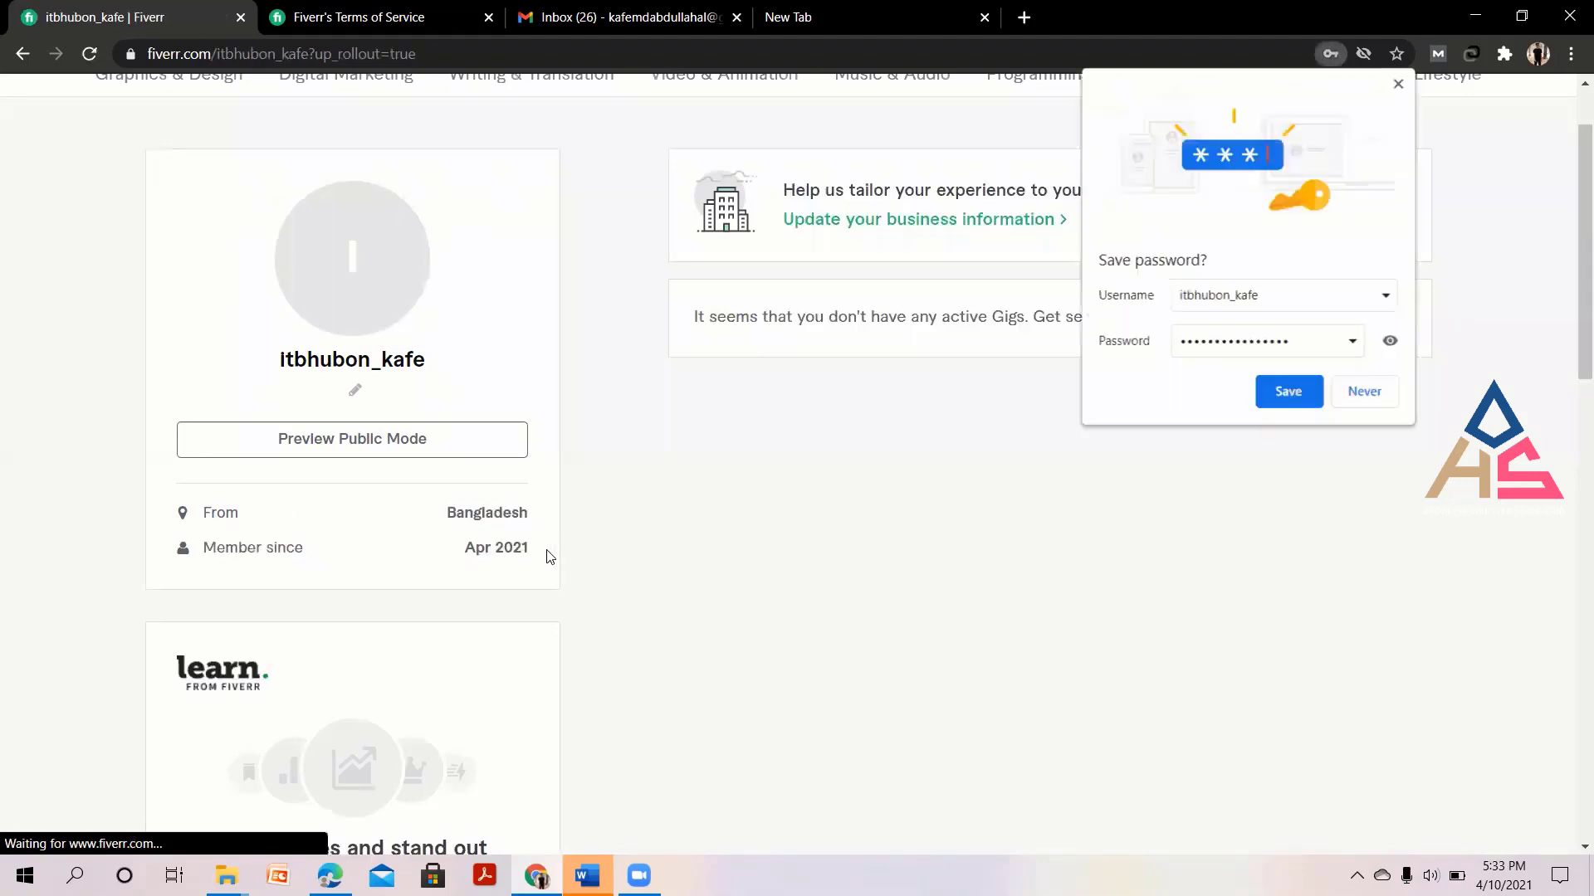
pyautogui.scroll(-4, 547, 556)
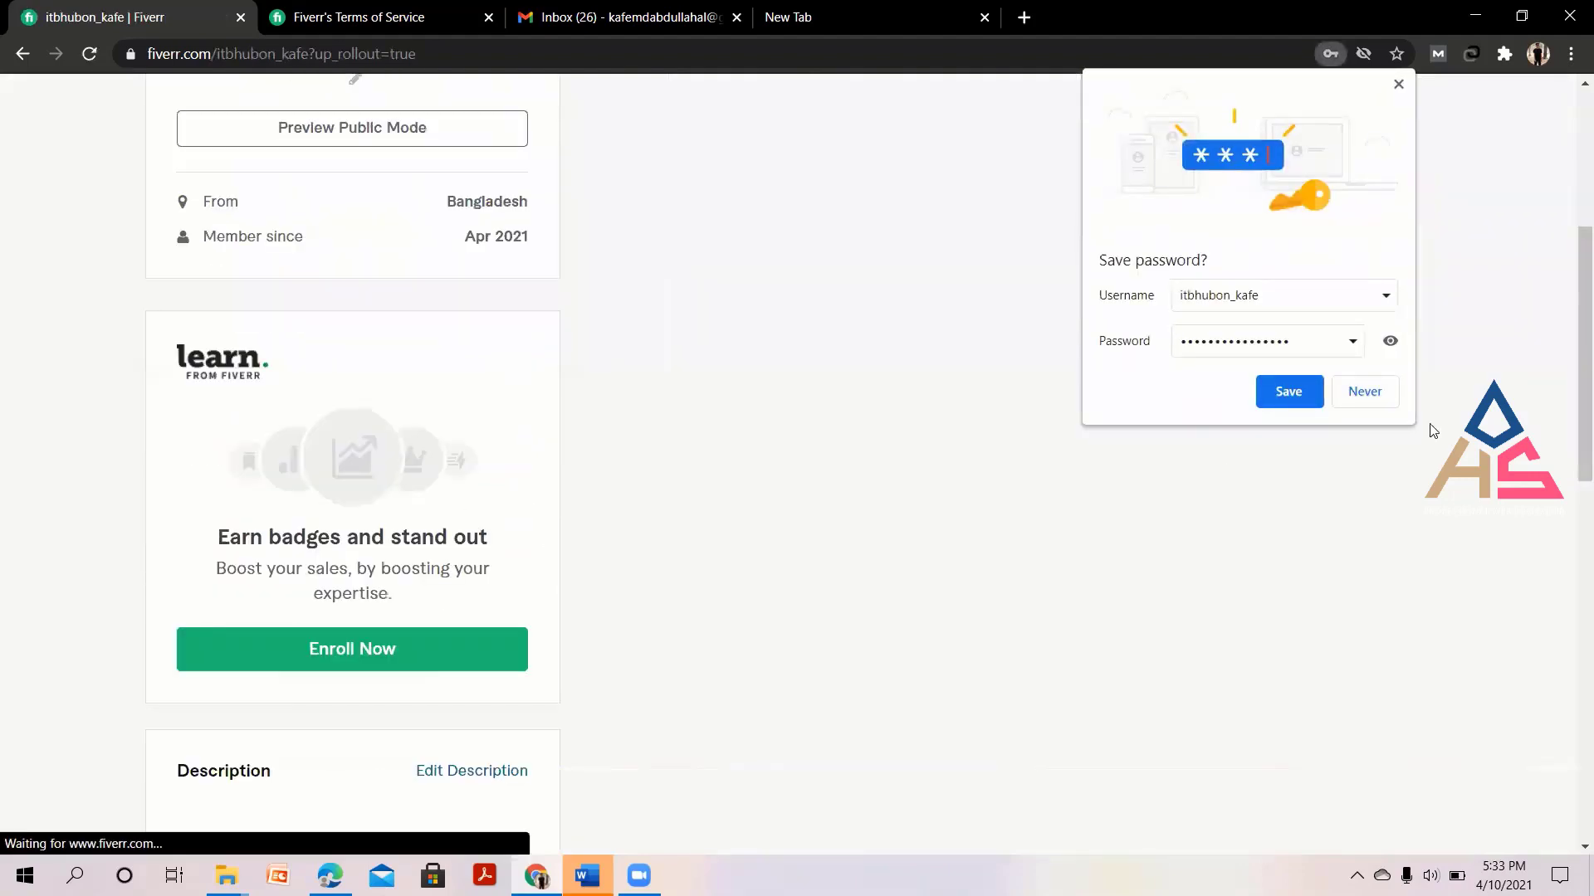
# Save the new login in Chrome and scroll through Description, Languages and Linked Accounts.
pyautogui.click(1283, 387)
pyautogui.scroll(-4, 673, 512)
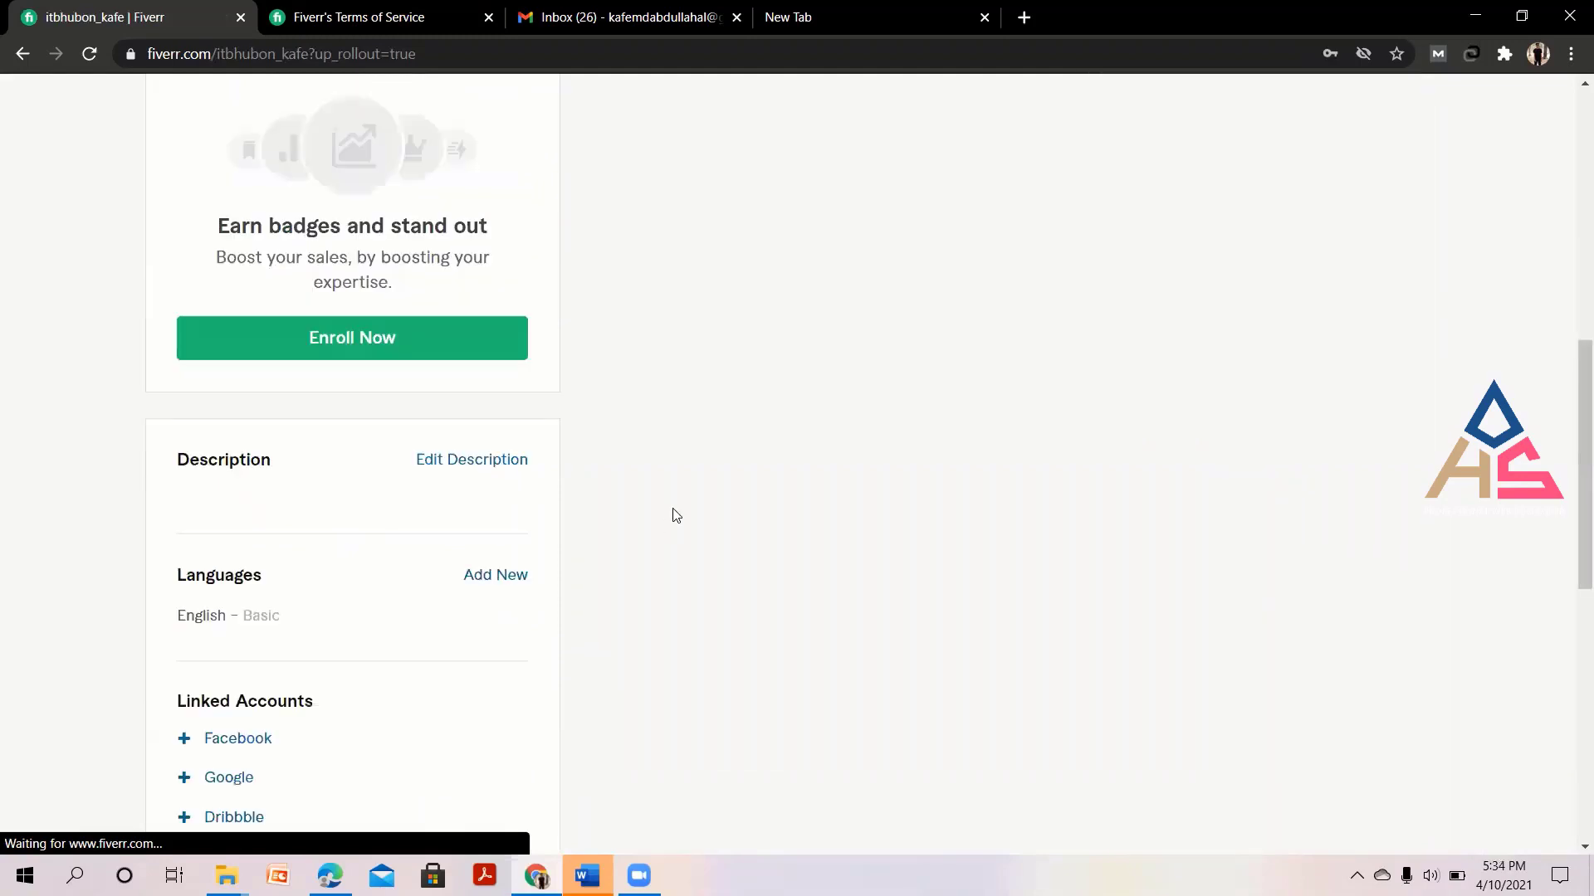
pyautogui.scroll(3, 672, 512)
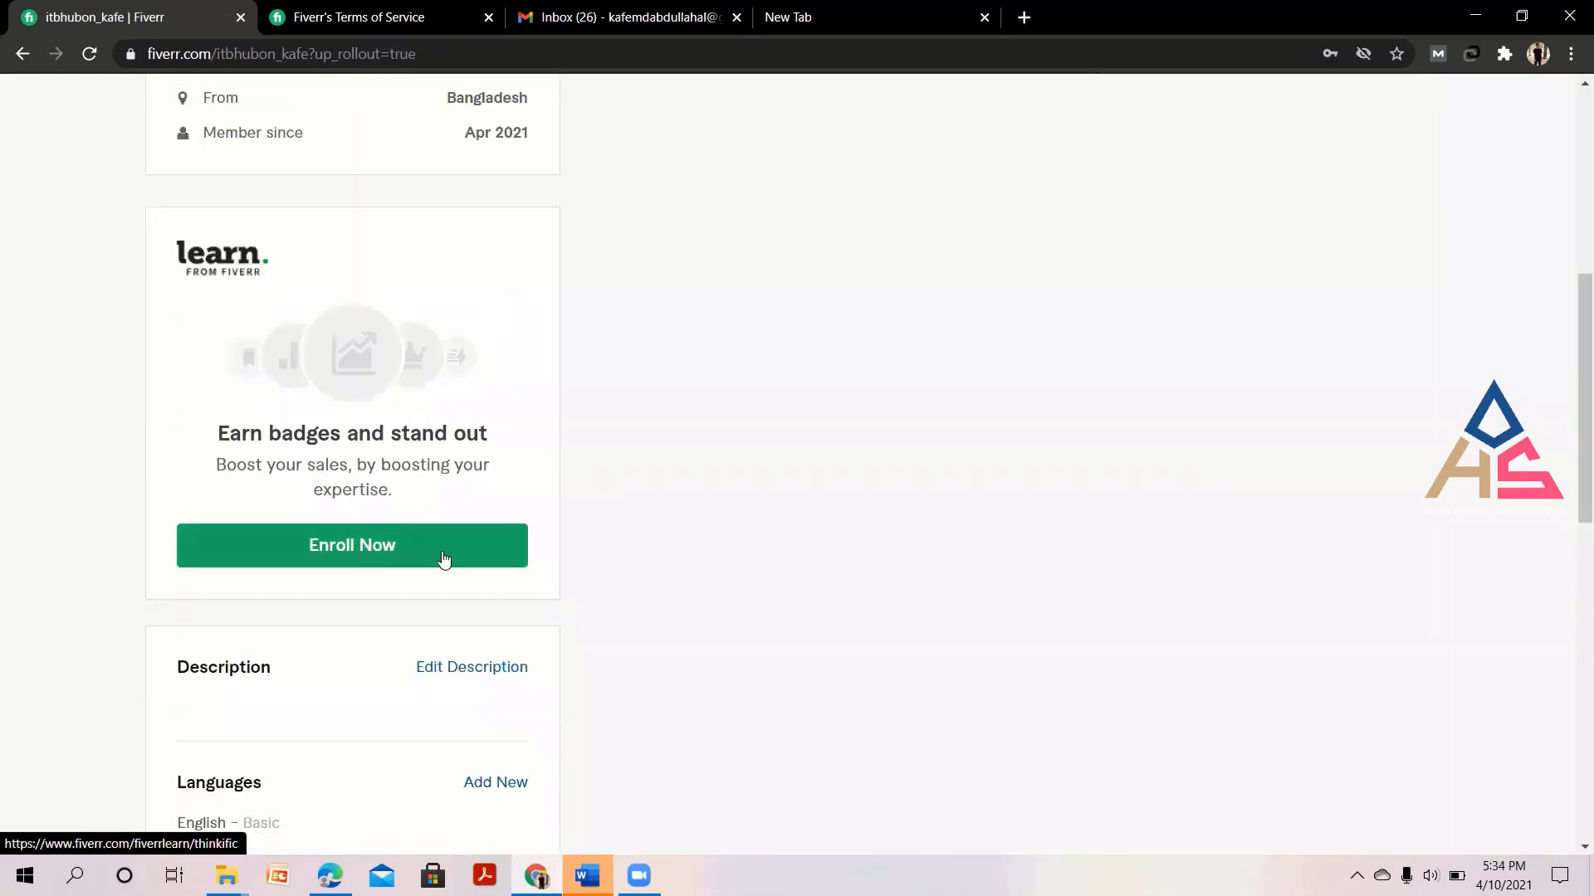
pyautogui.scroll(-3, 441, 559)
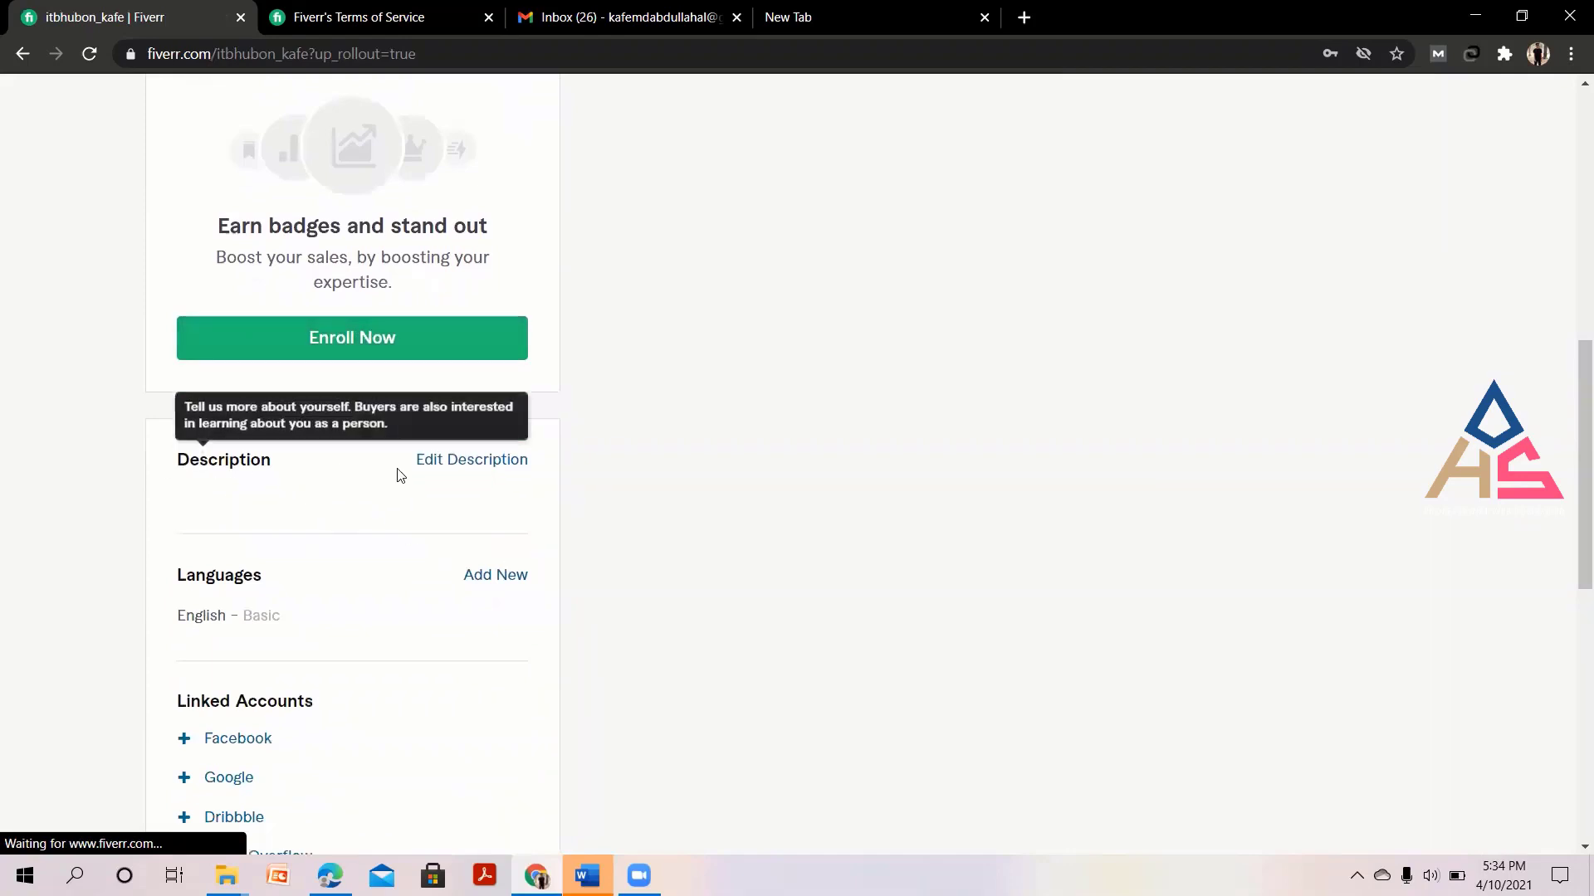
pyautogui.scroll(10, 679, 518)
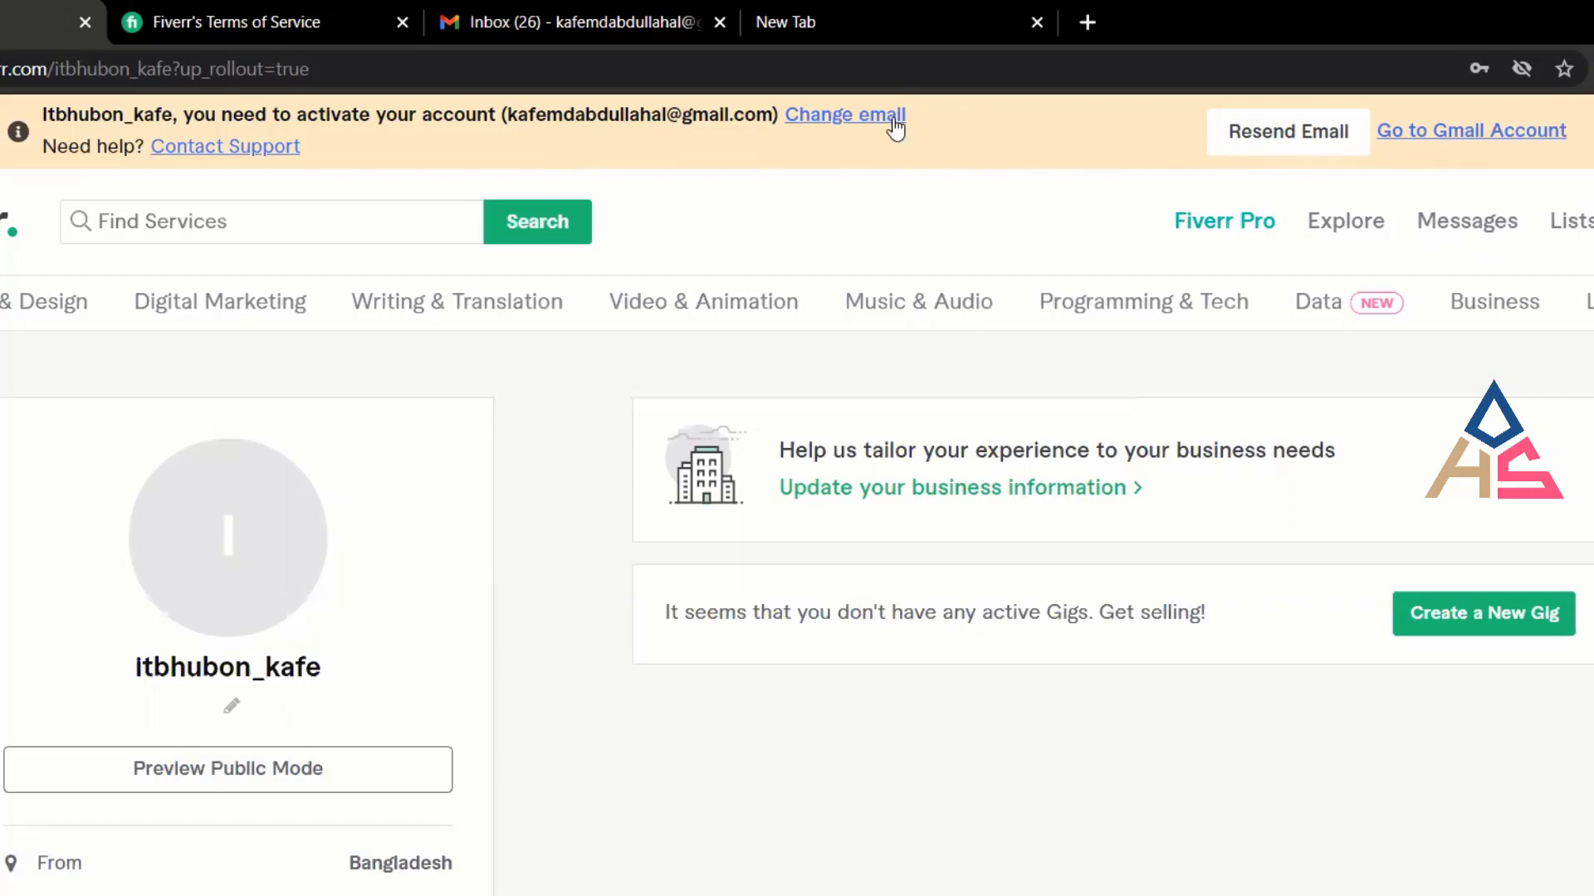
# Switch to the Gmail Inbox tab holding Fiverr's 'Activate Your New Account' email.
pyautogui.click(555, 41)
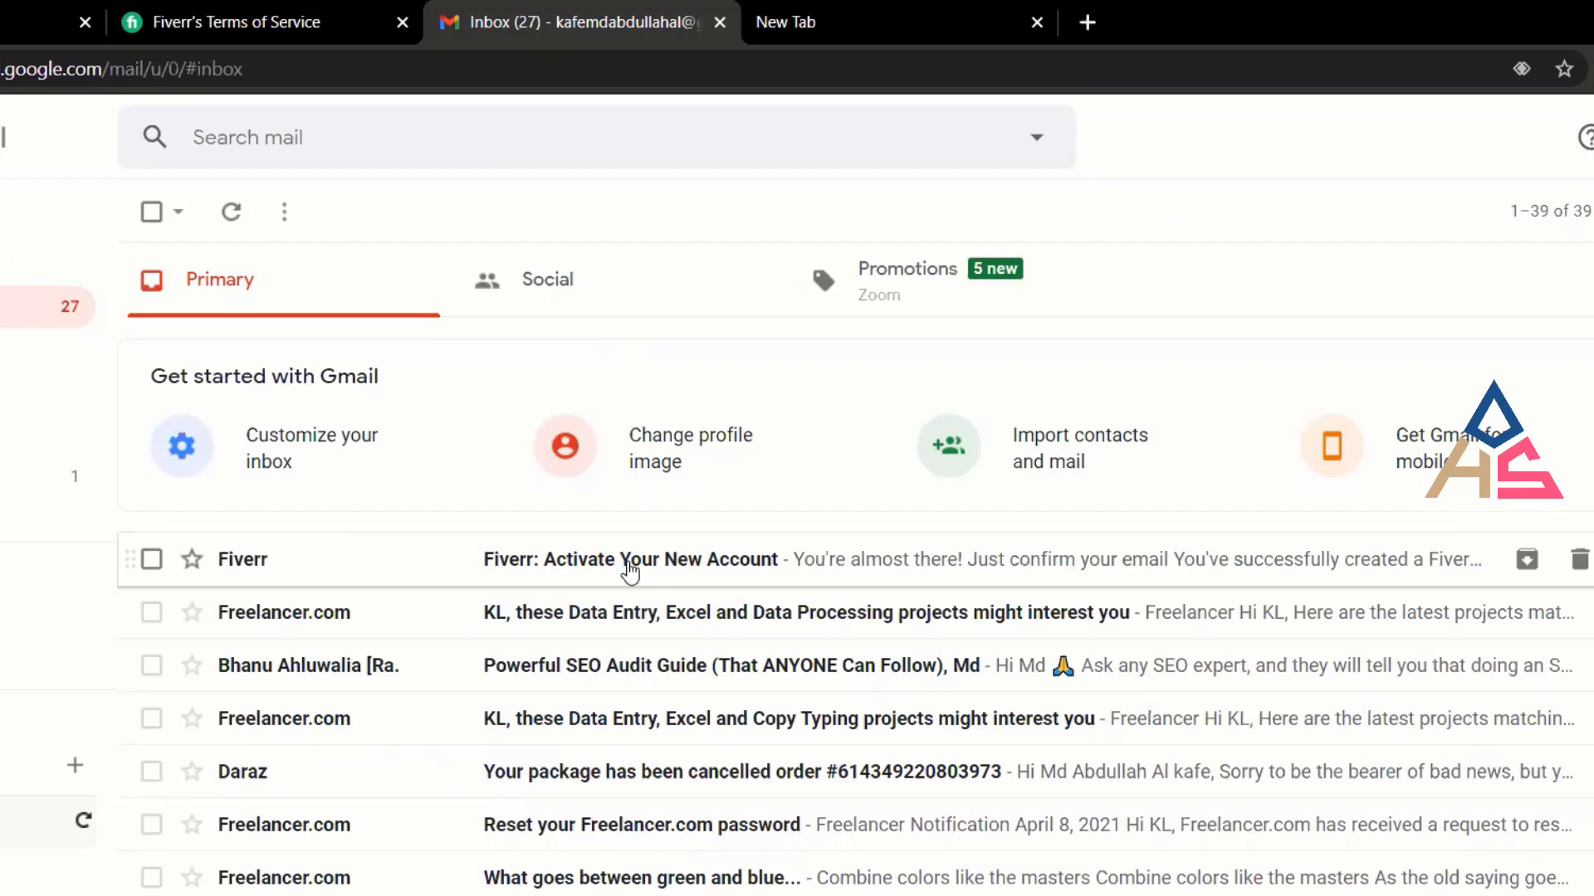
# Open the 'Fiverr: Activate Your New Account' email and use its Activate Your Account button.
pyautogui.click(630, 569)
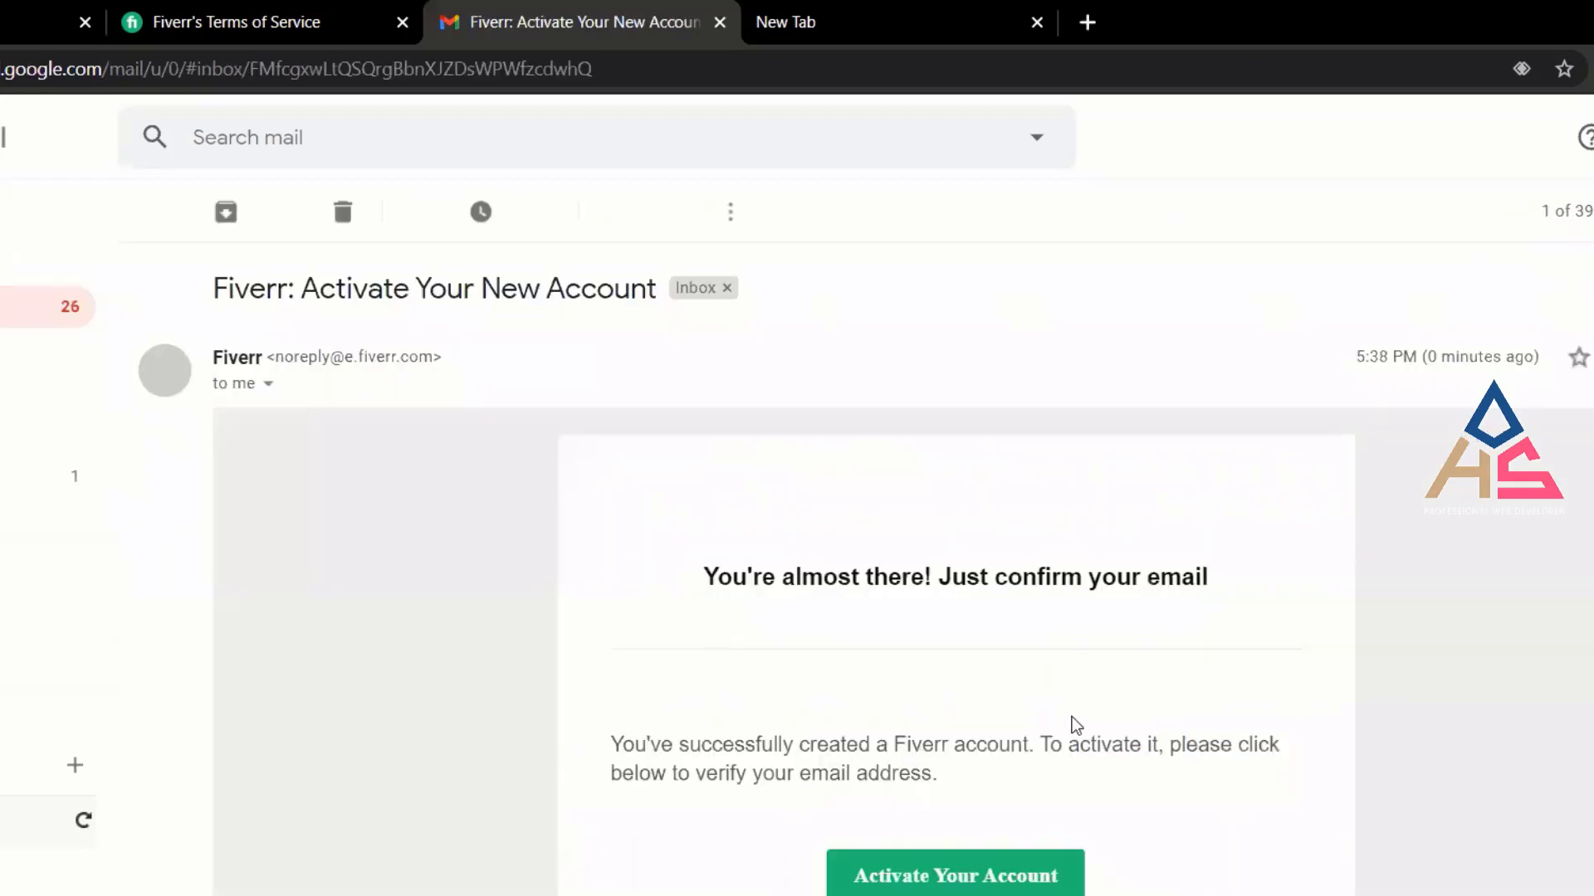
pyautogui.scroll(-2, 1076, 725)
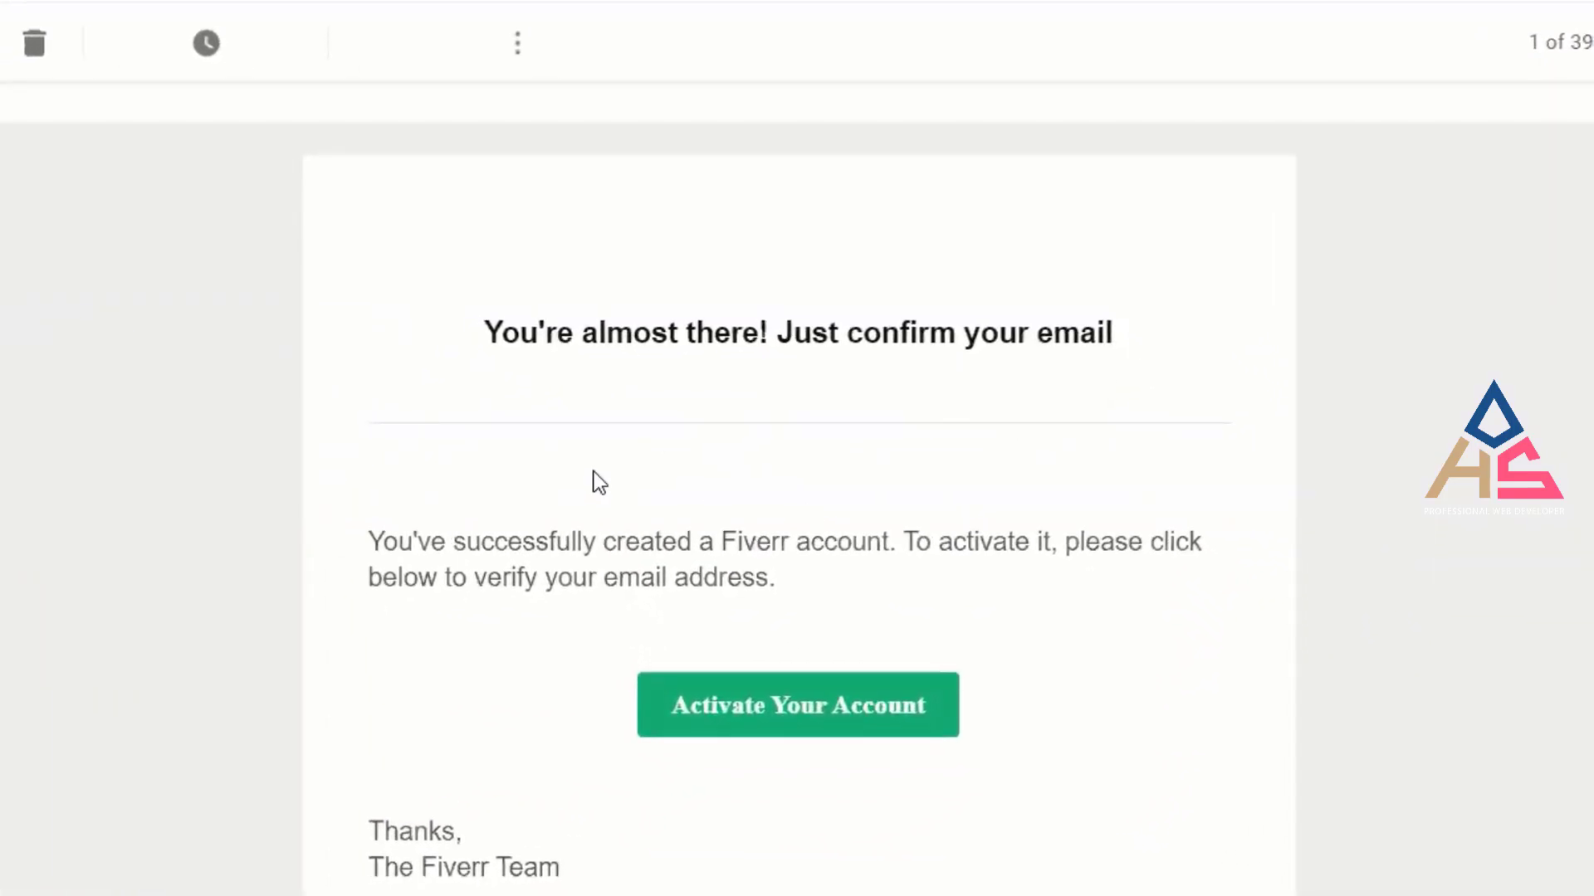
pyautogui.click(787, 721)
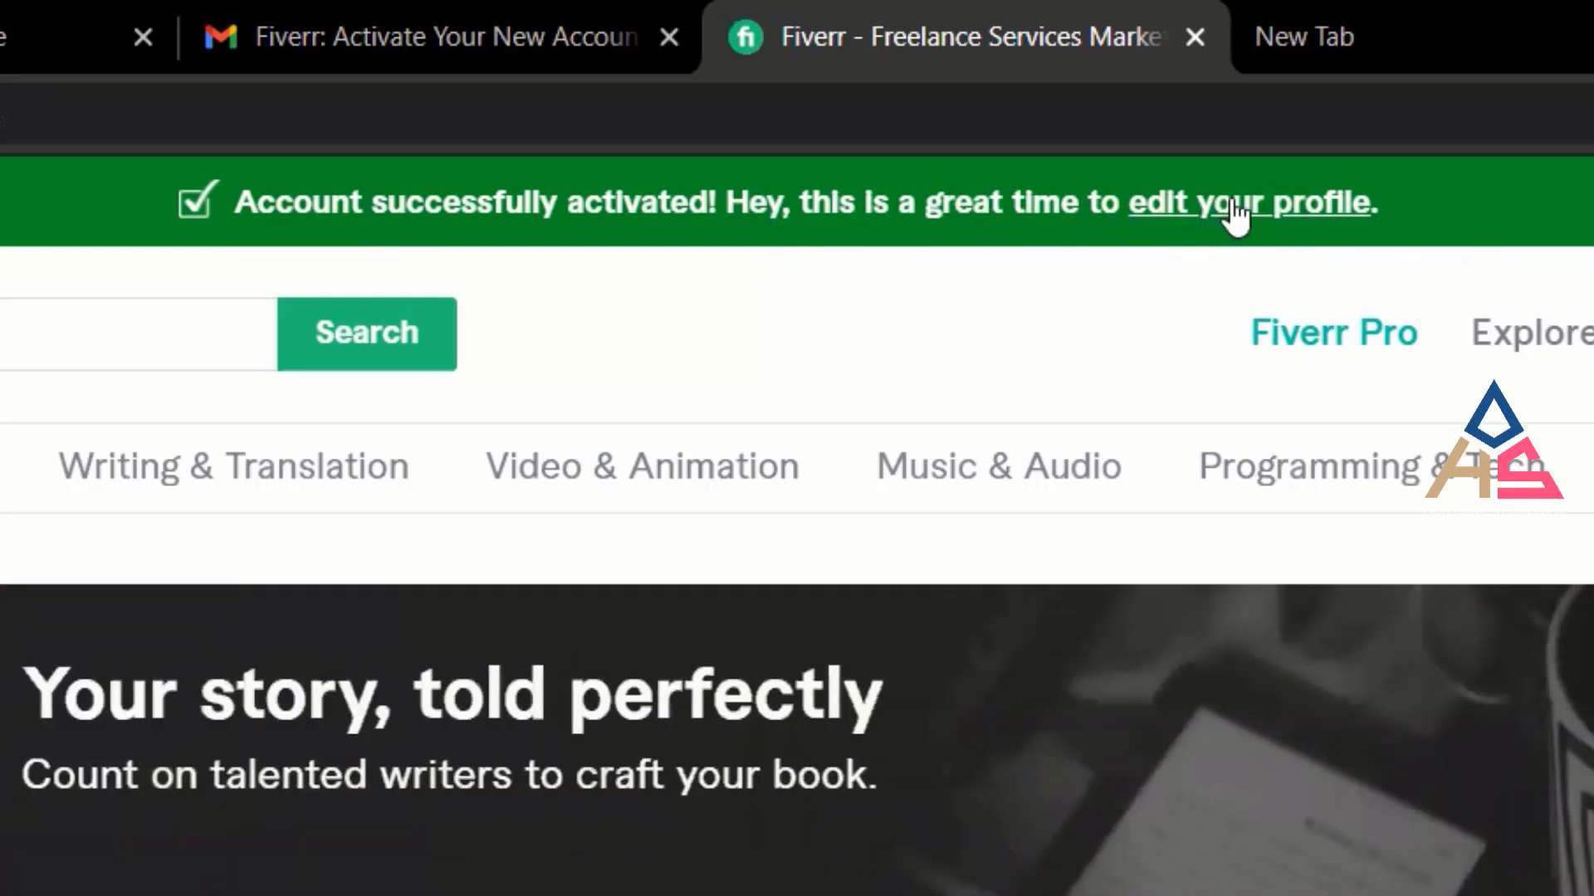
# Follow the 'edit your profile' link in the green account-activated banner.
pyautogui.click(1234, 214)
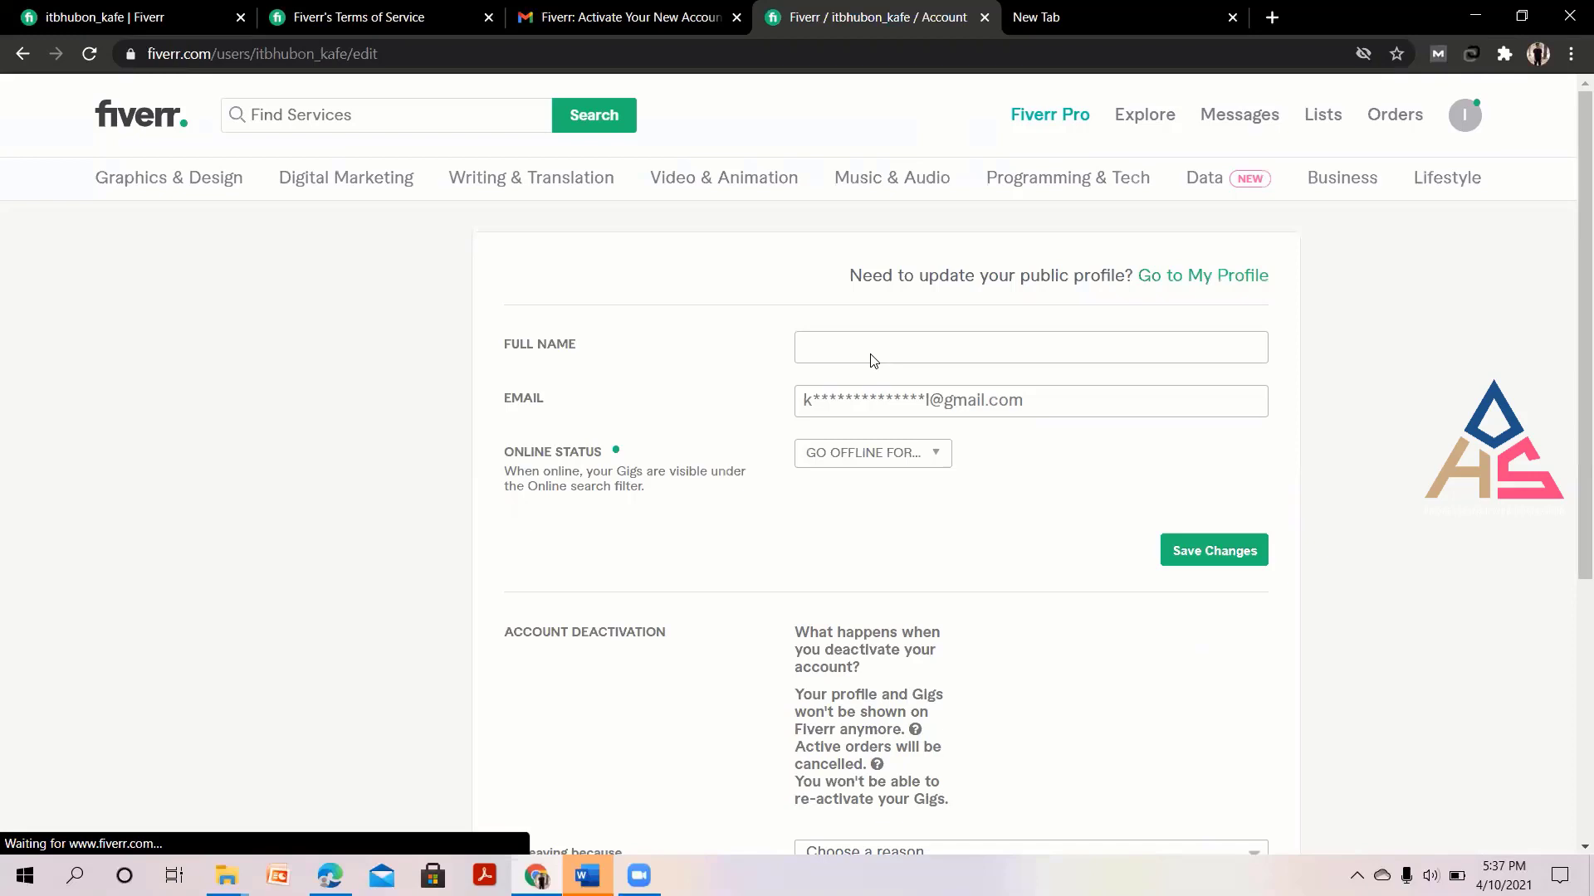
# Try the Full Name field and go-offline choices, leaving the name empty and status unchanged.
pyautogui.click(871, 342)
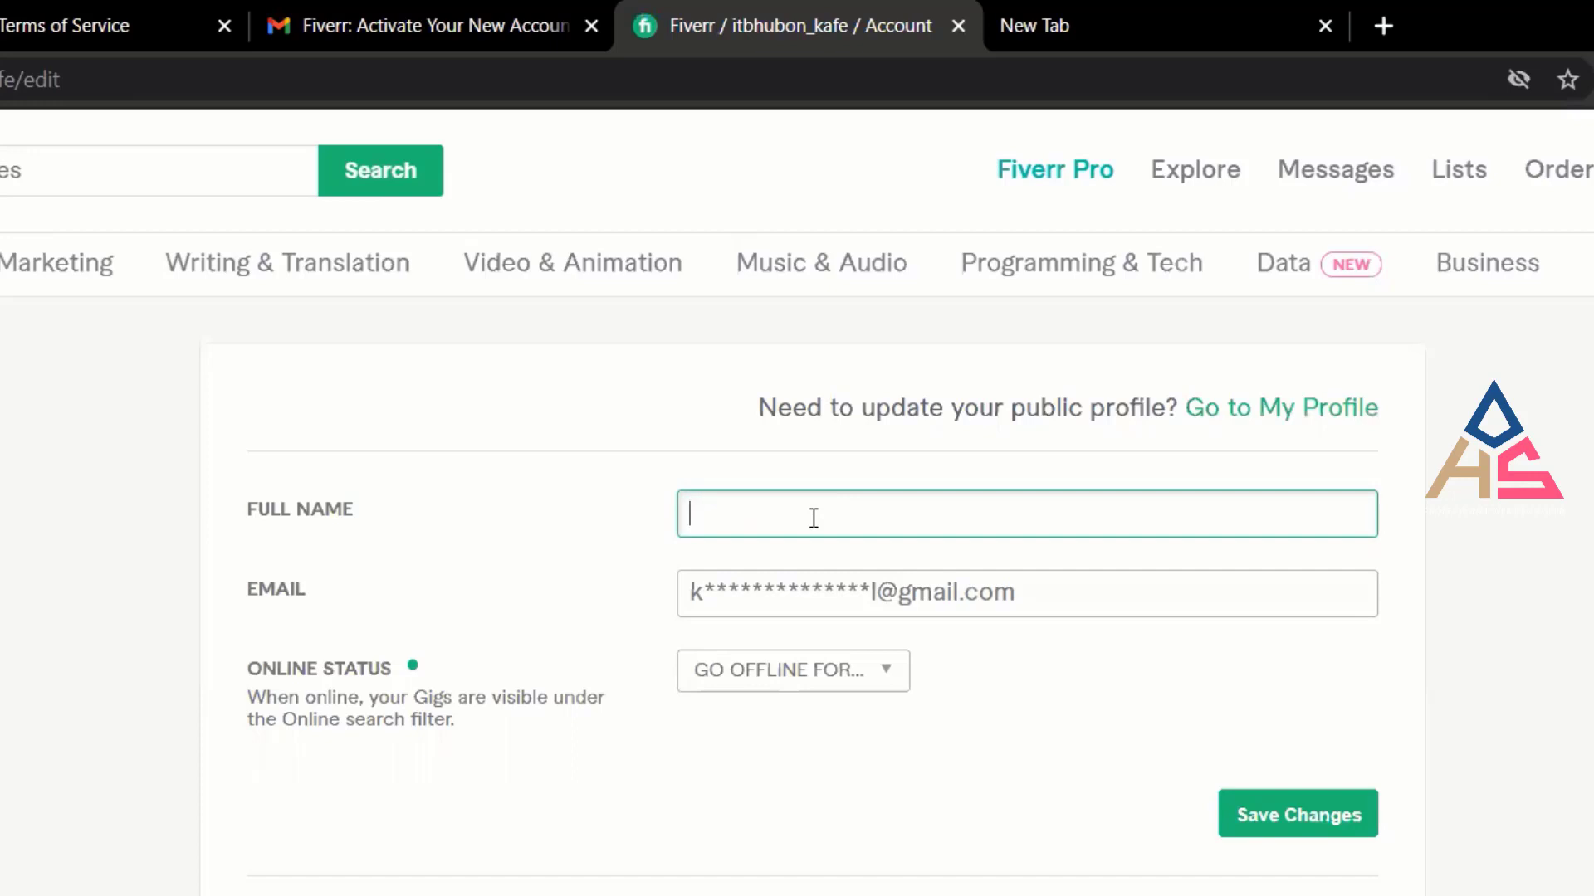
pyautogui.click(1033, 765)
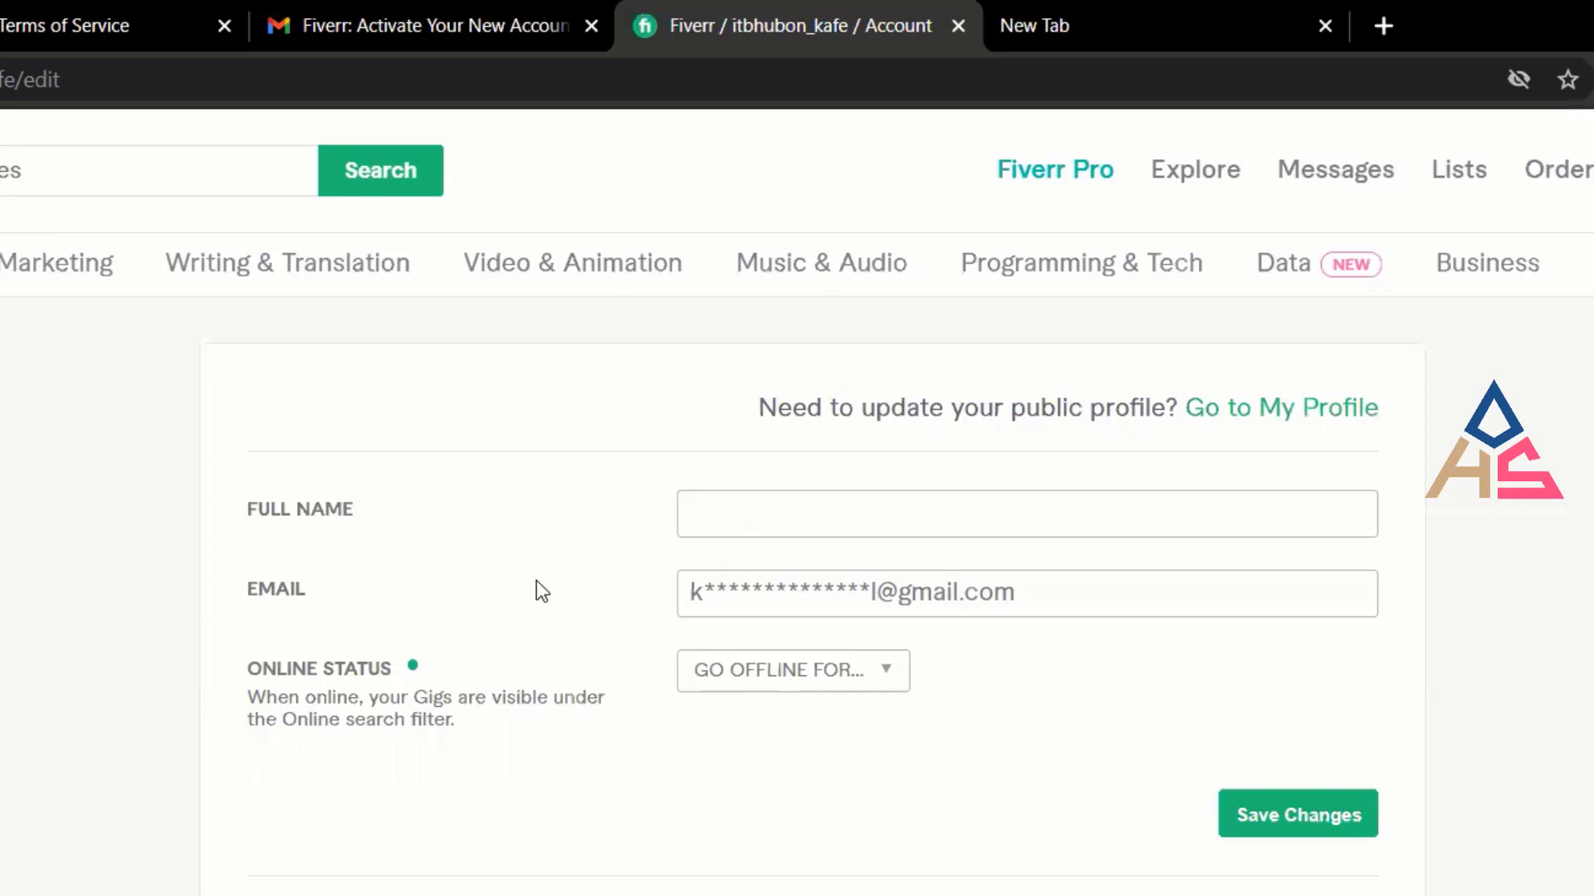
pyautogui.click(834, 510)
pyautogui.click(1112, 727)
pyautogui.scroll(-2, 415, 624)
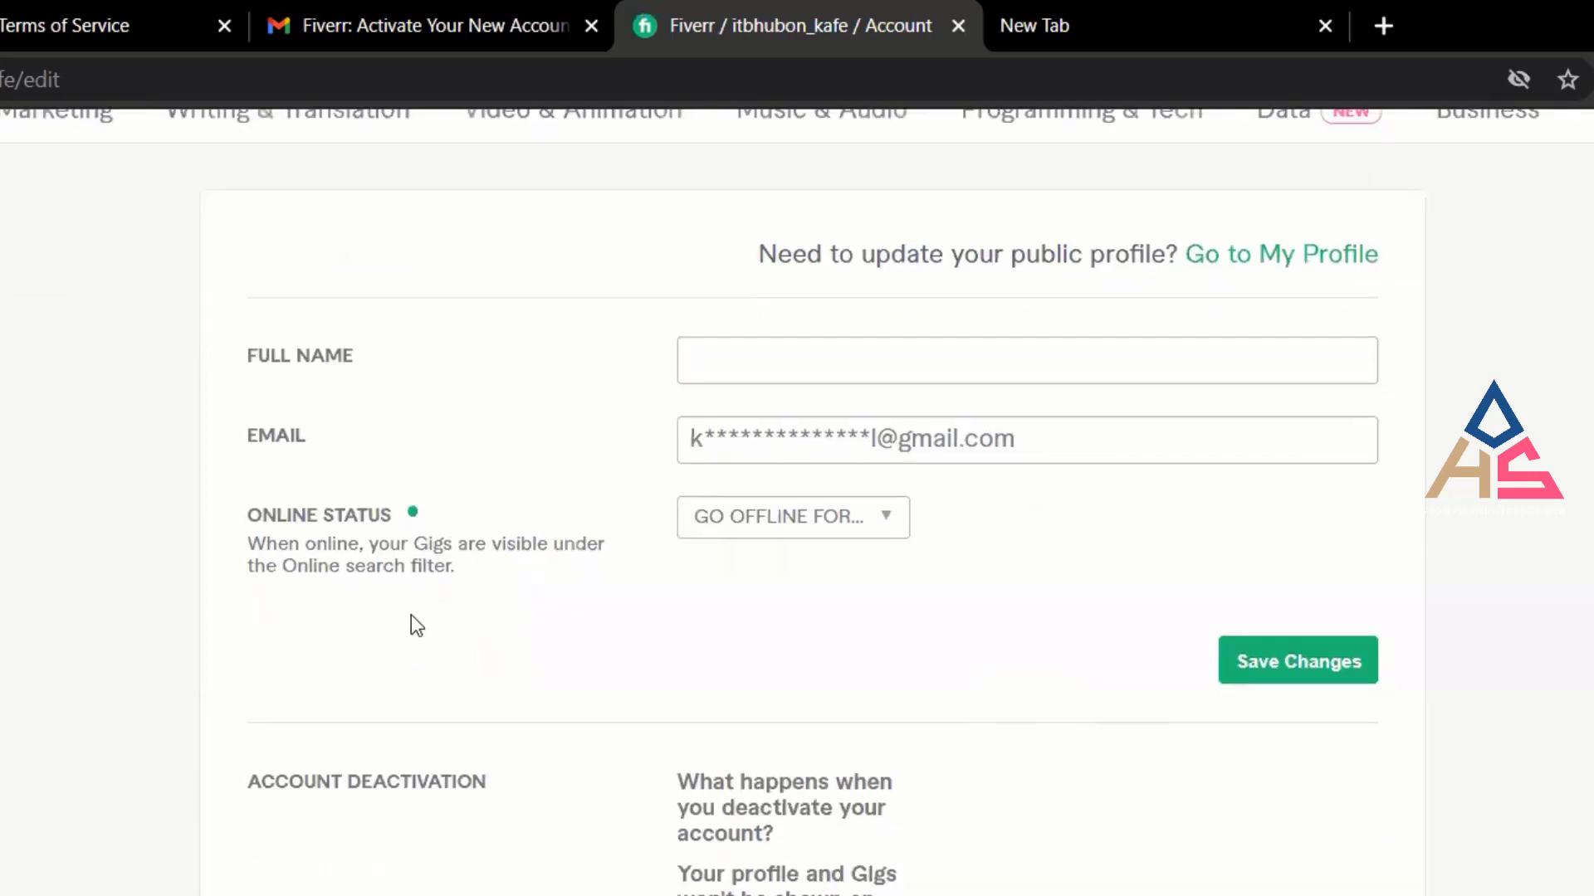
pyautogui.click(867, 530)
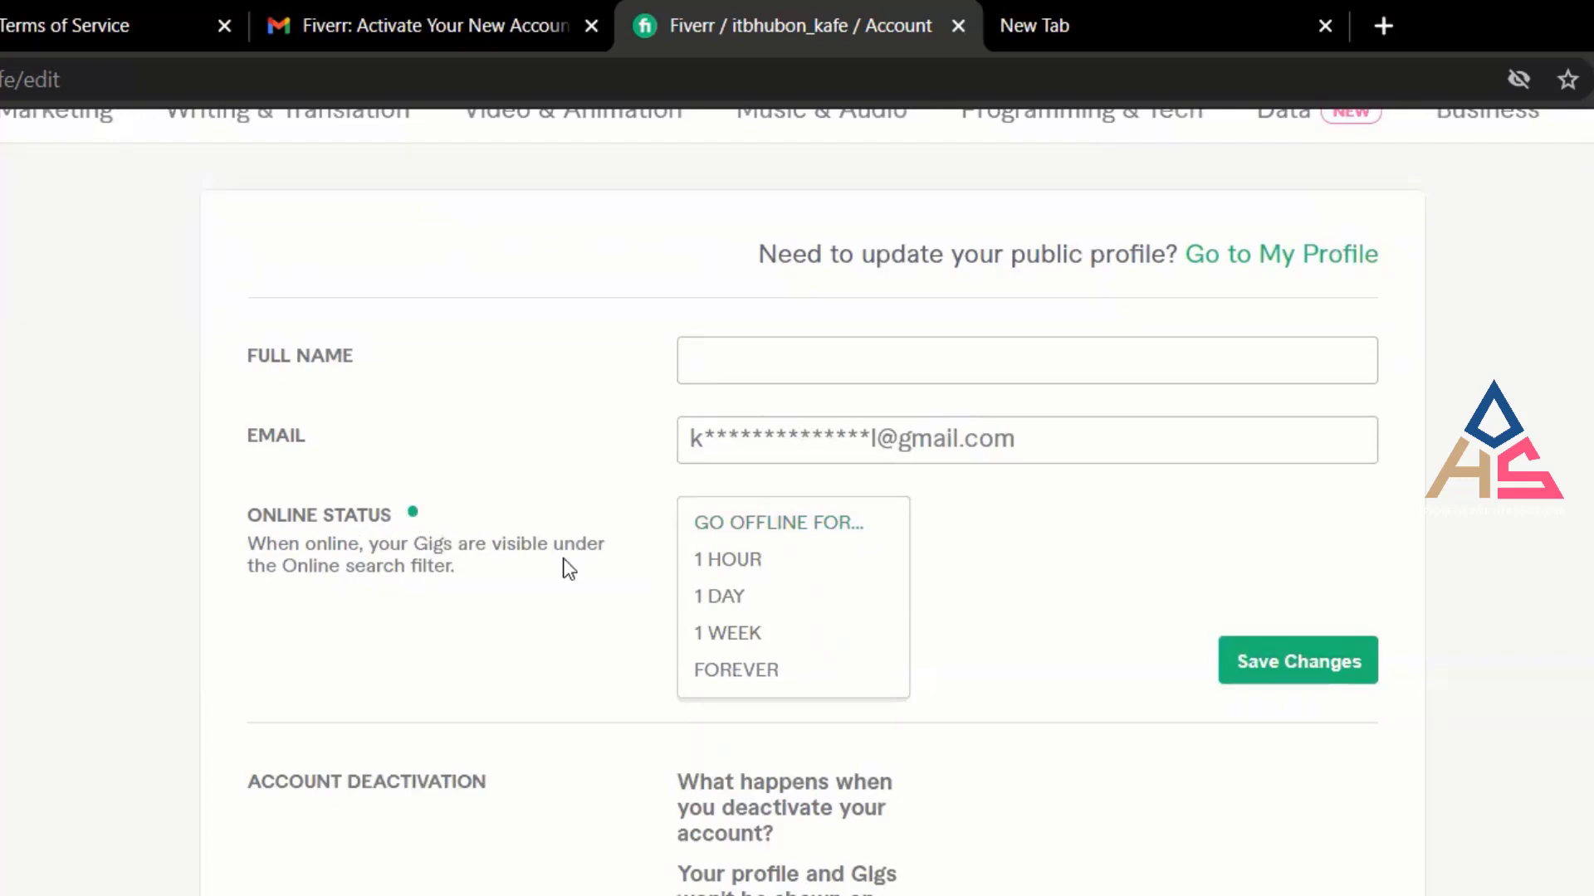
pyautogui.click(986, 565)
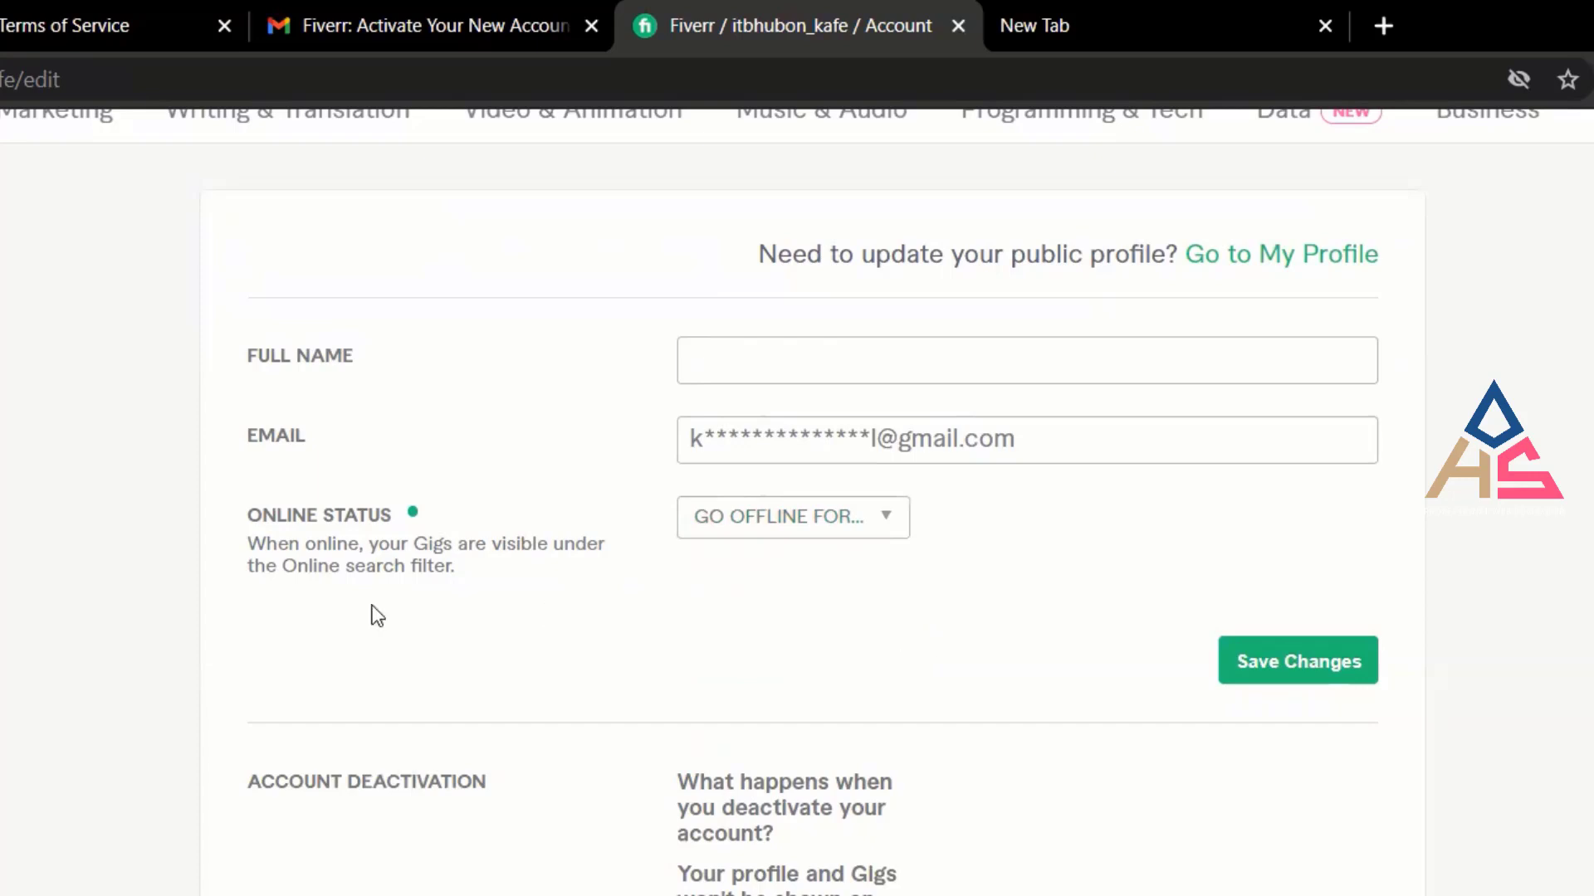
pyautogui.click(858, 373)
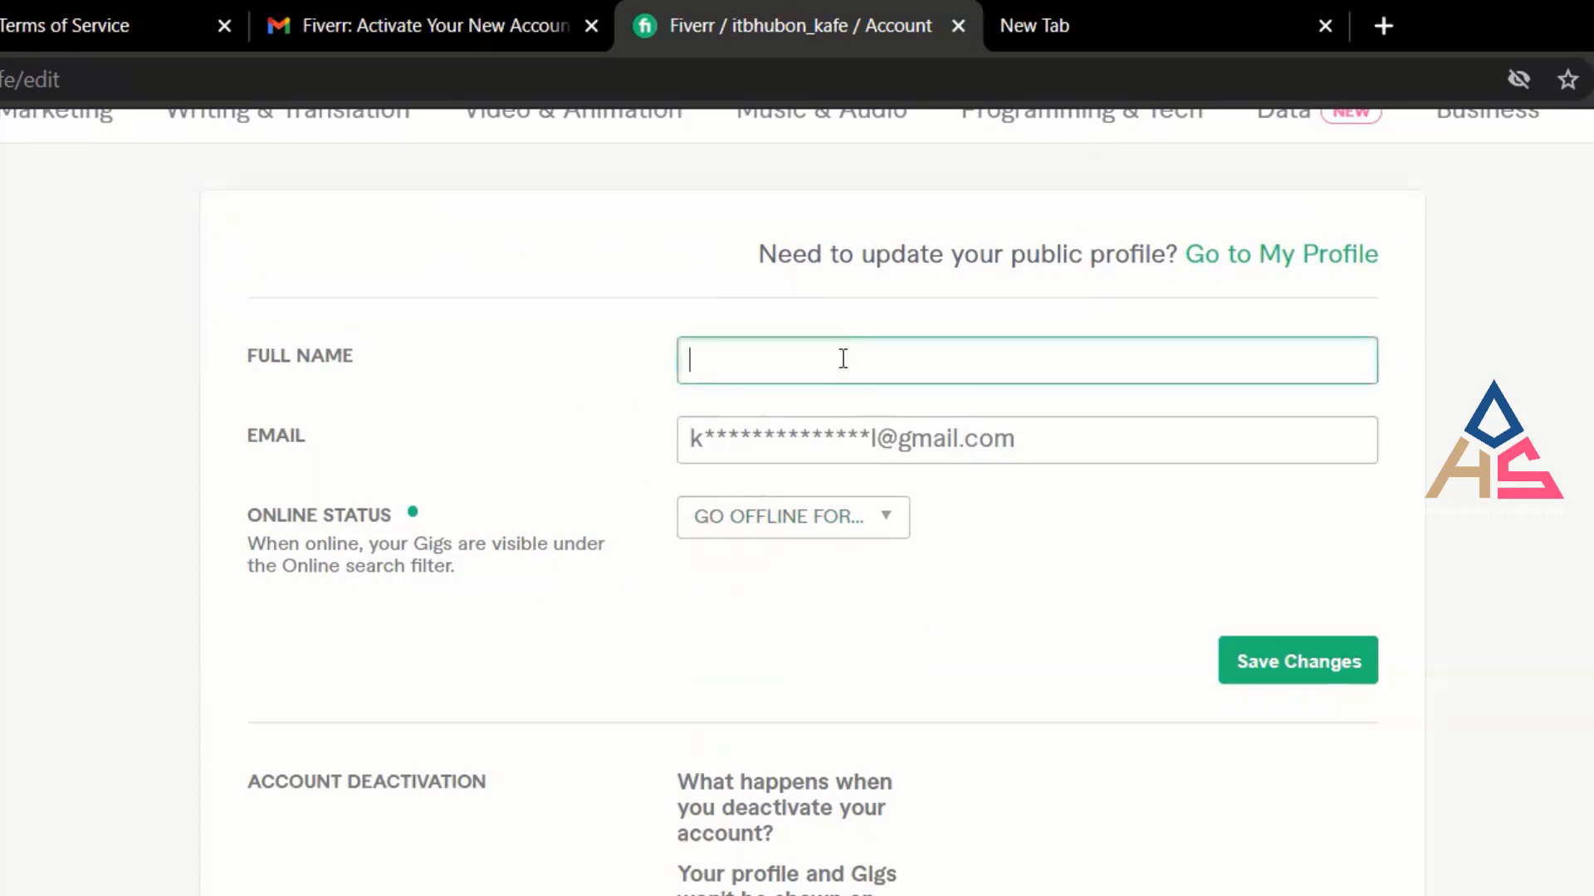
pyautogui.click(545, 309)
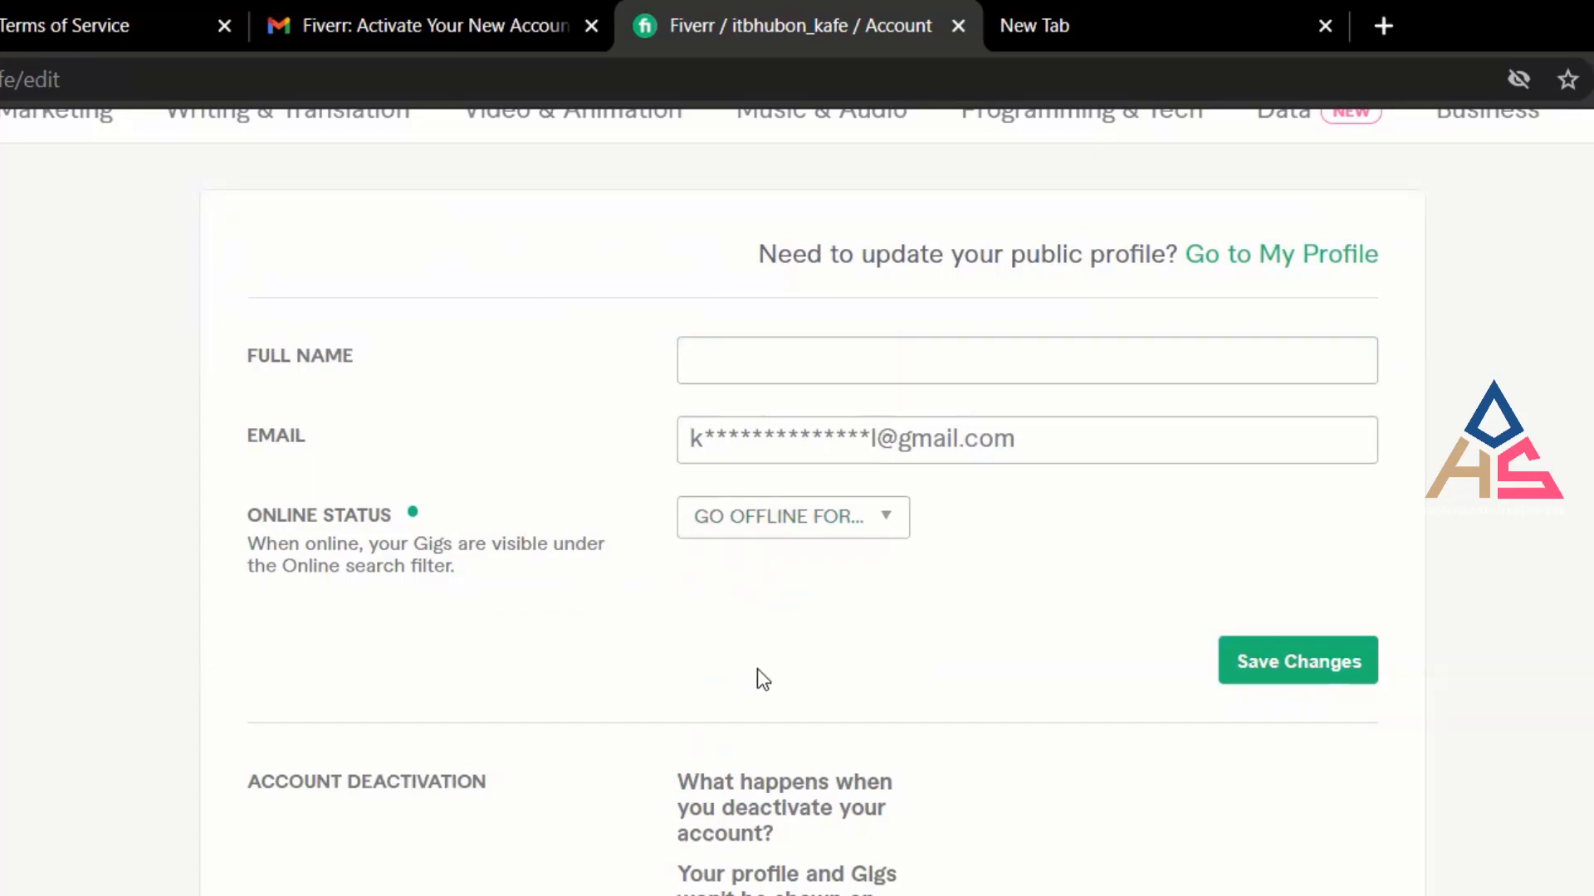
pyautogui.click(802, 370)
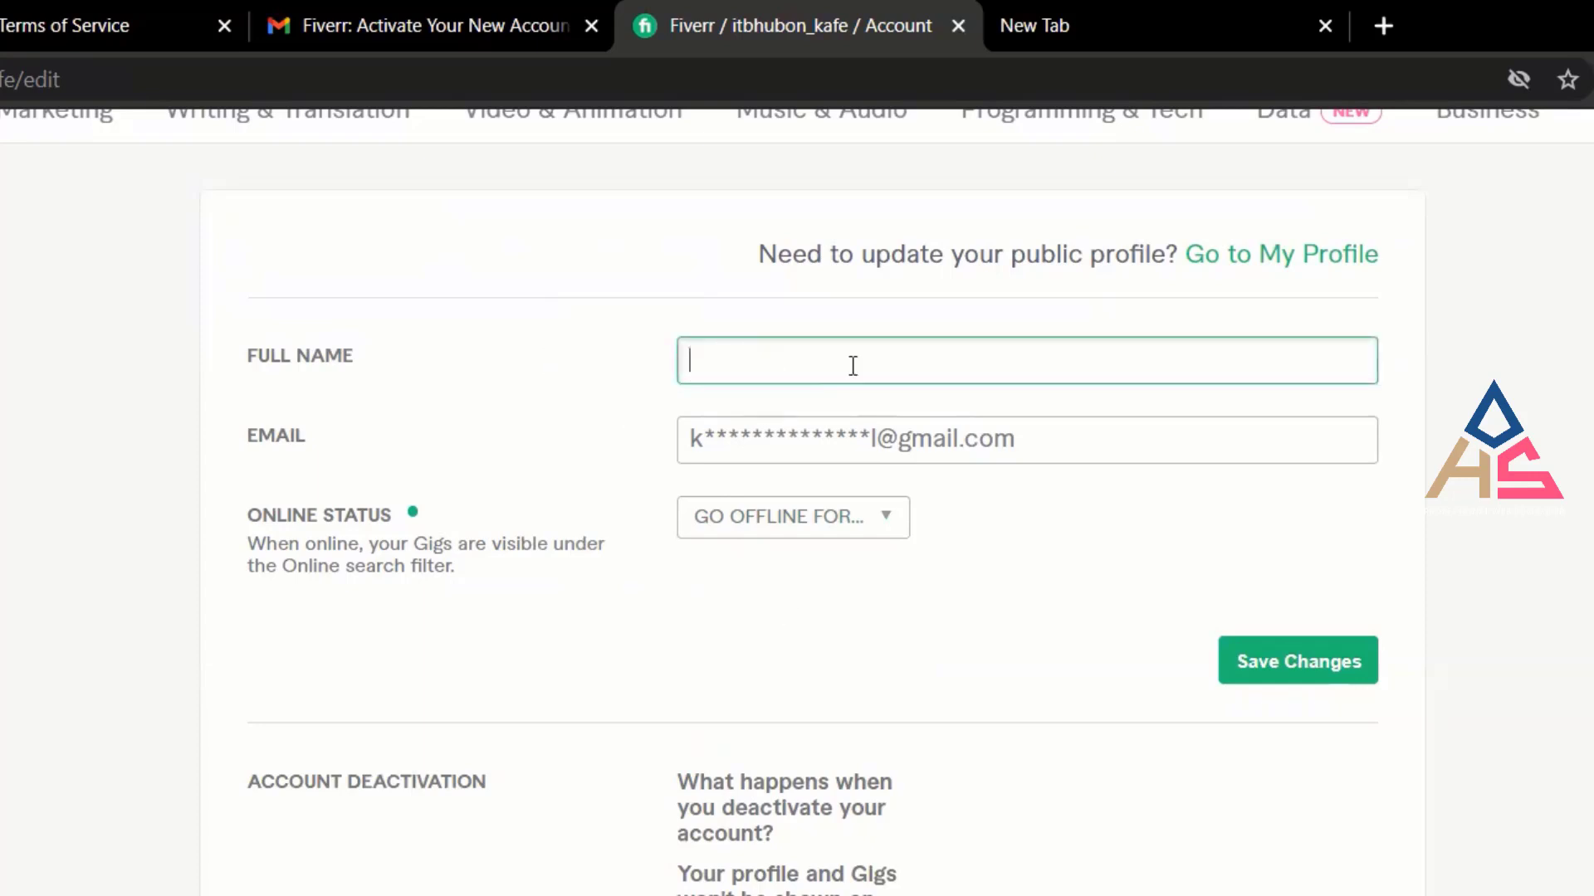
pyautogui.click(1388, 395)
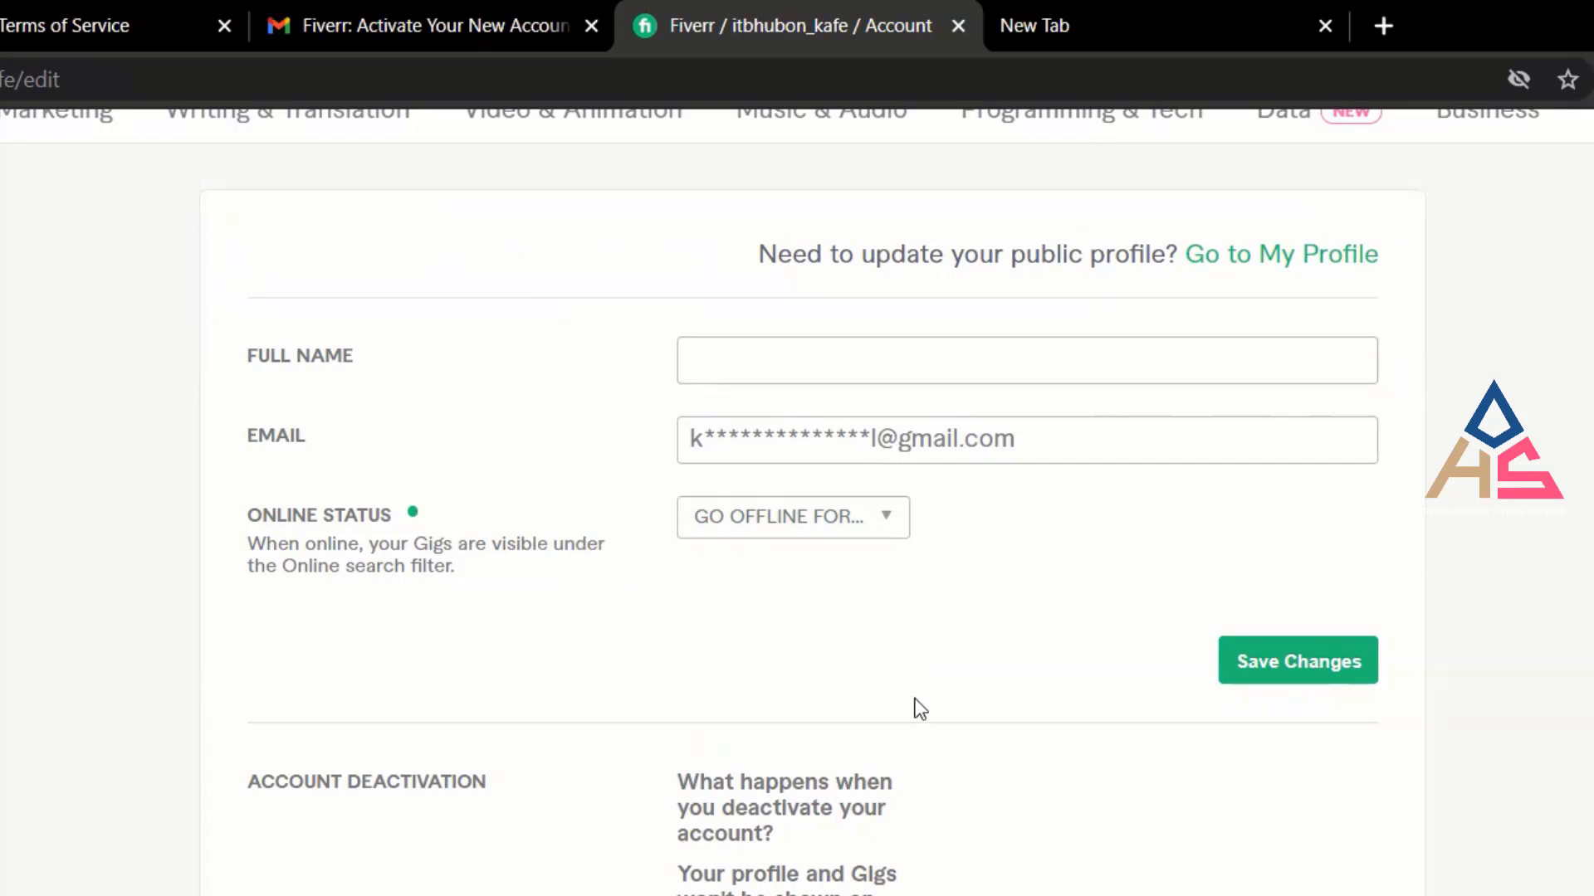
# Look over the account deactivation section without acting, then go to My Profile.
pyautogui.scroll(-2, 914, 698)
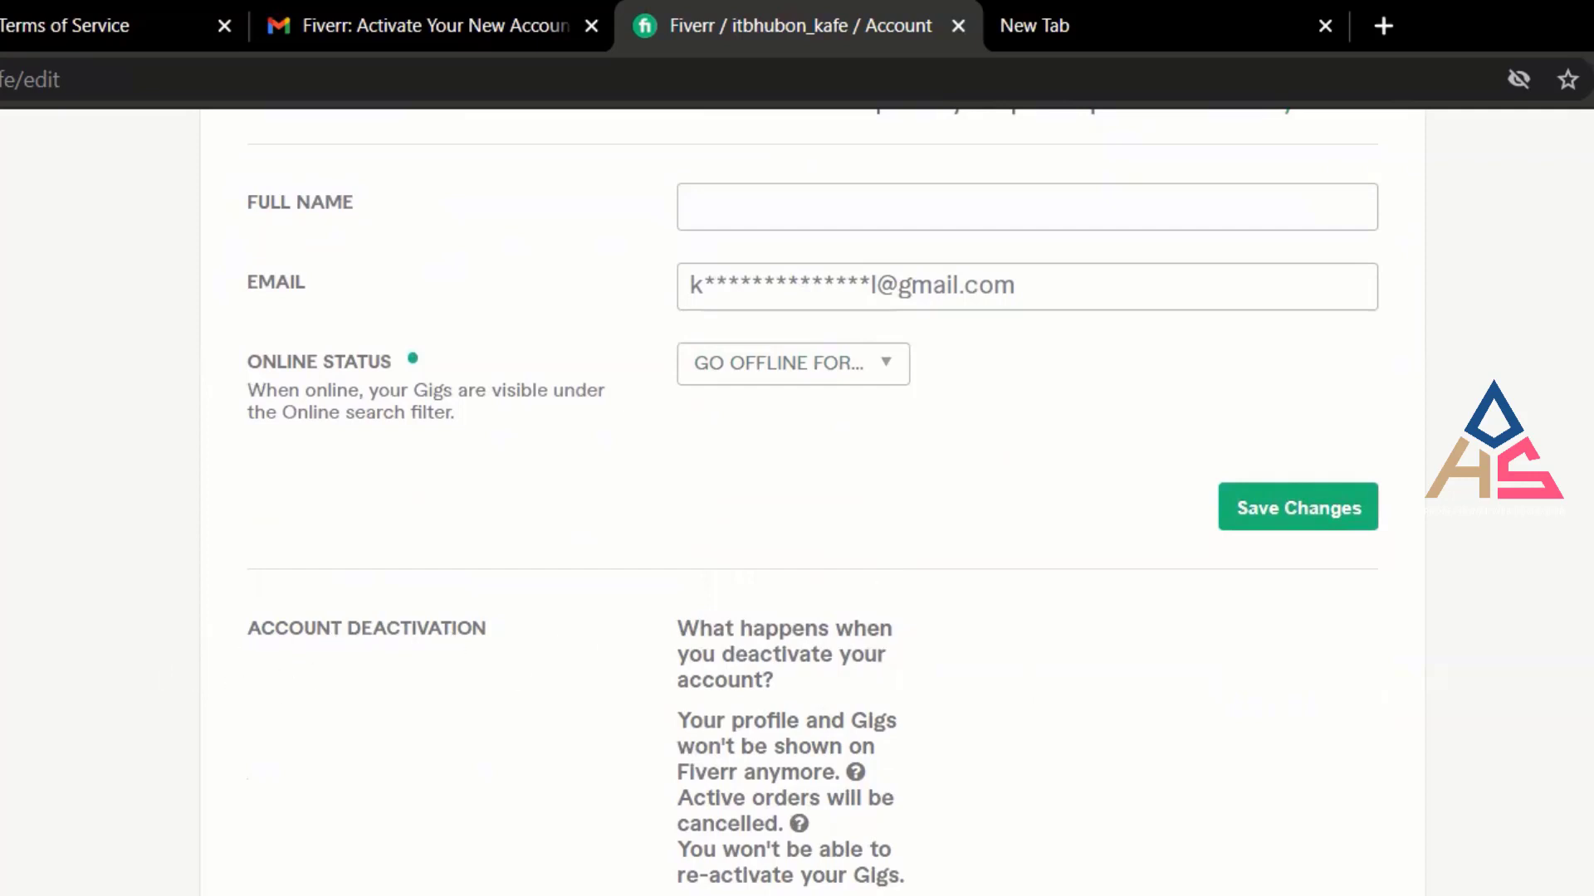
pyautogui.scroll(-4, 1032, 813)
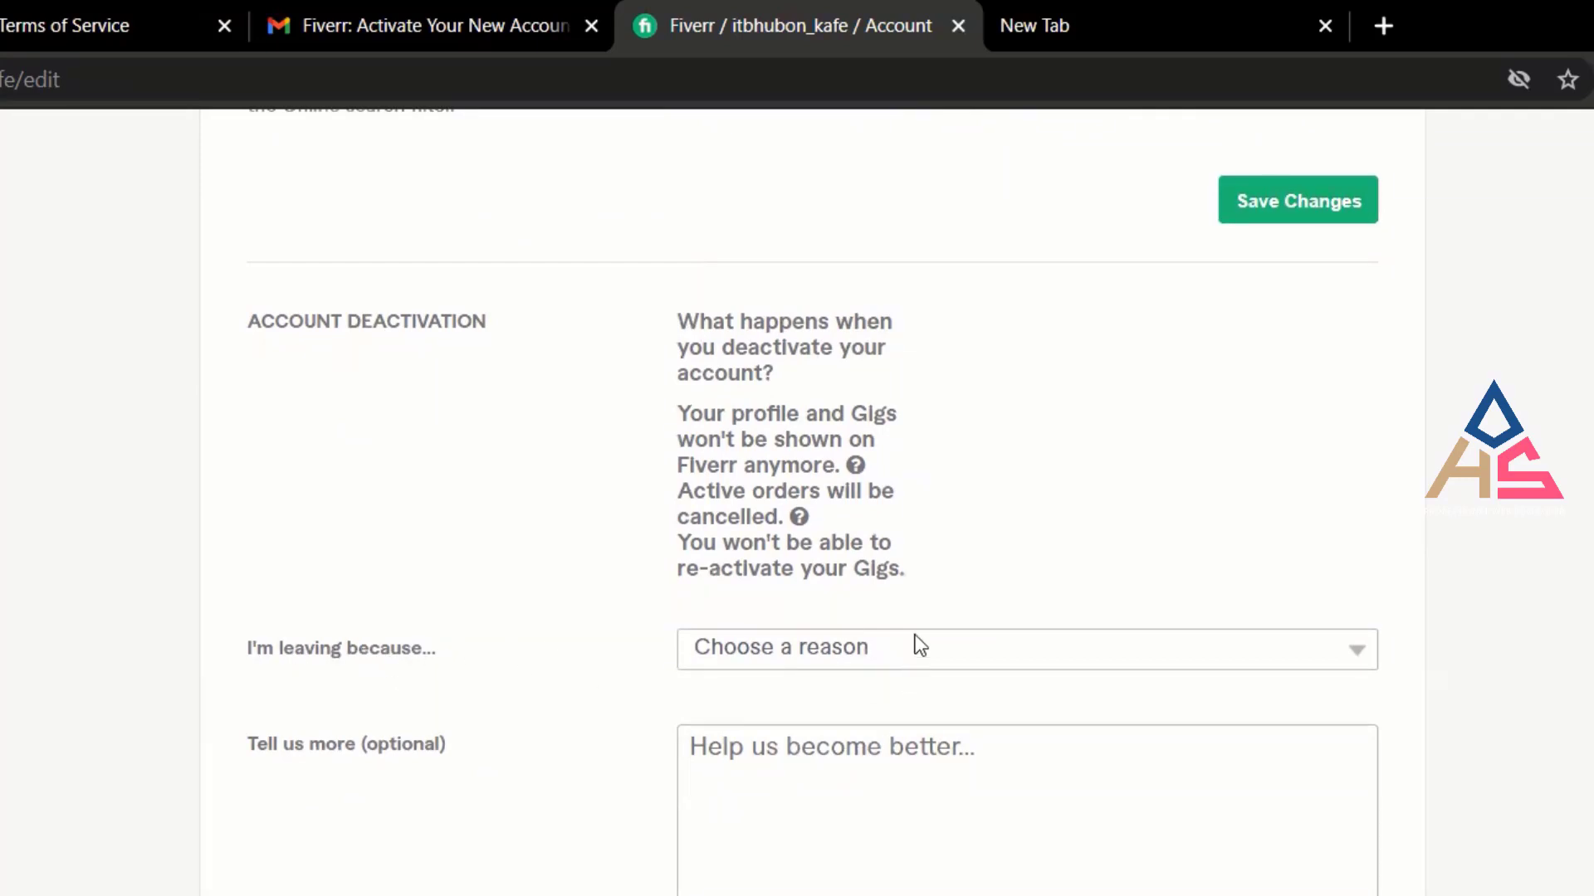
pyautogui.moveTo(656, 319); pyautogui.dragTo(1179, 623)
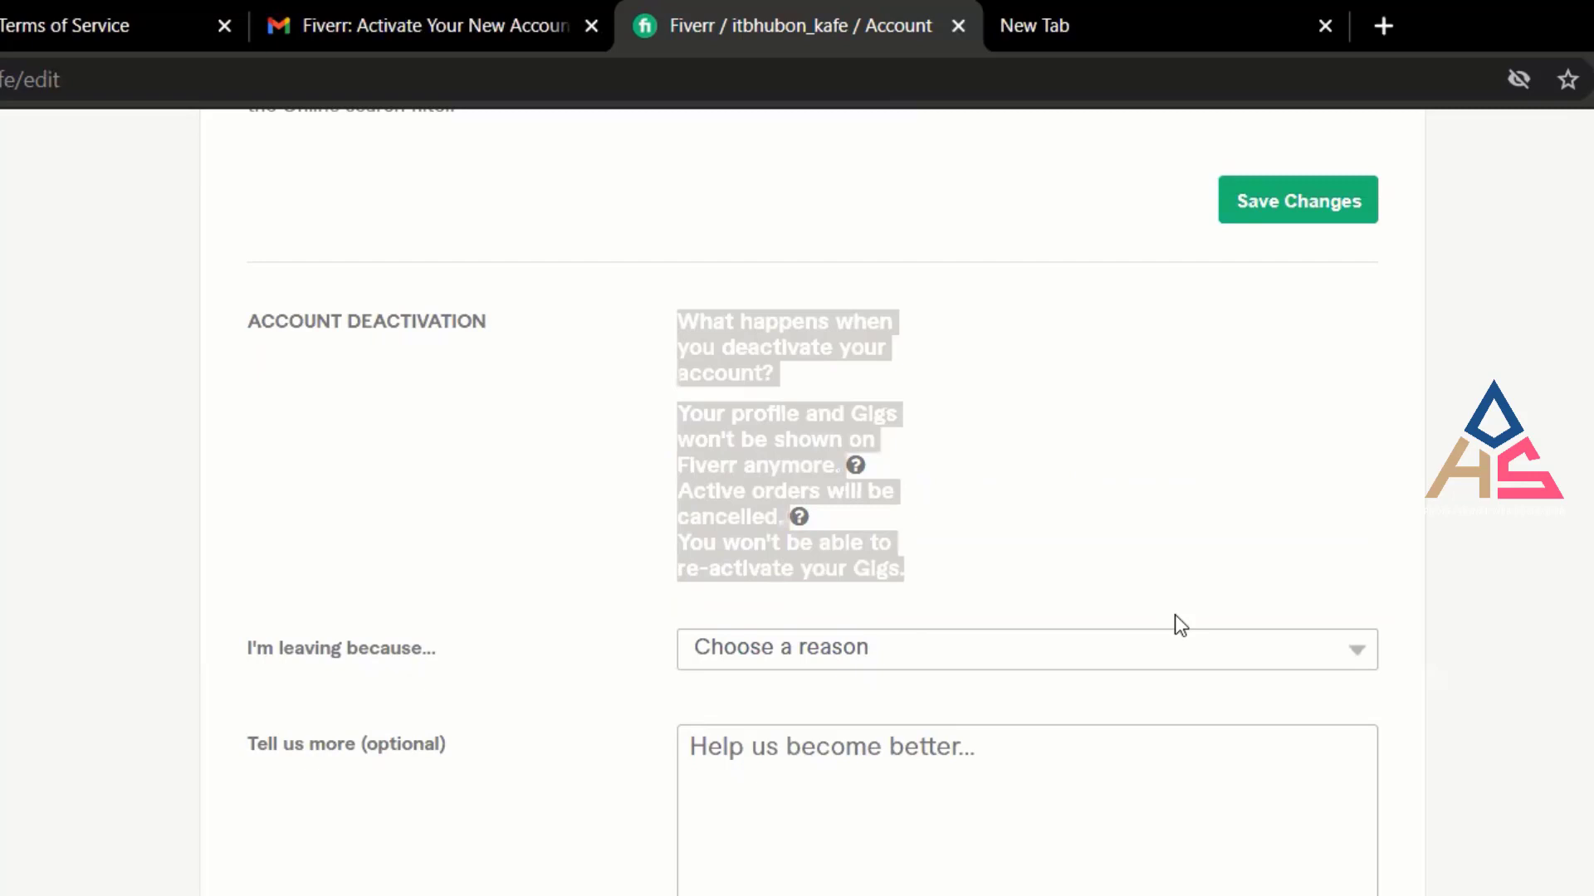
pyautogui.click(1224, 660)
pyautogui.click(1248, 470)
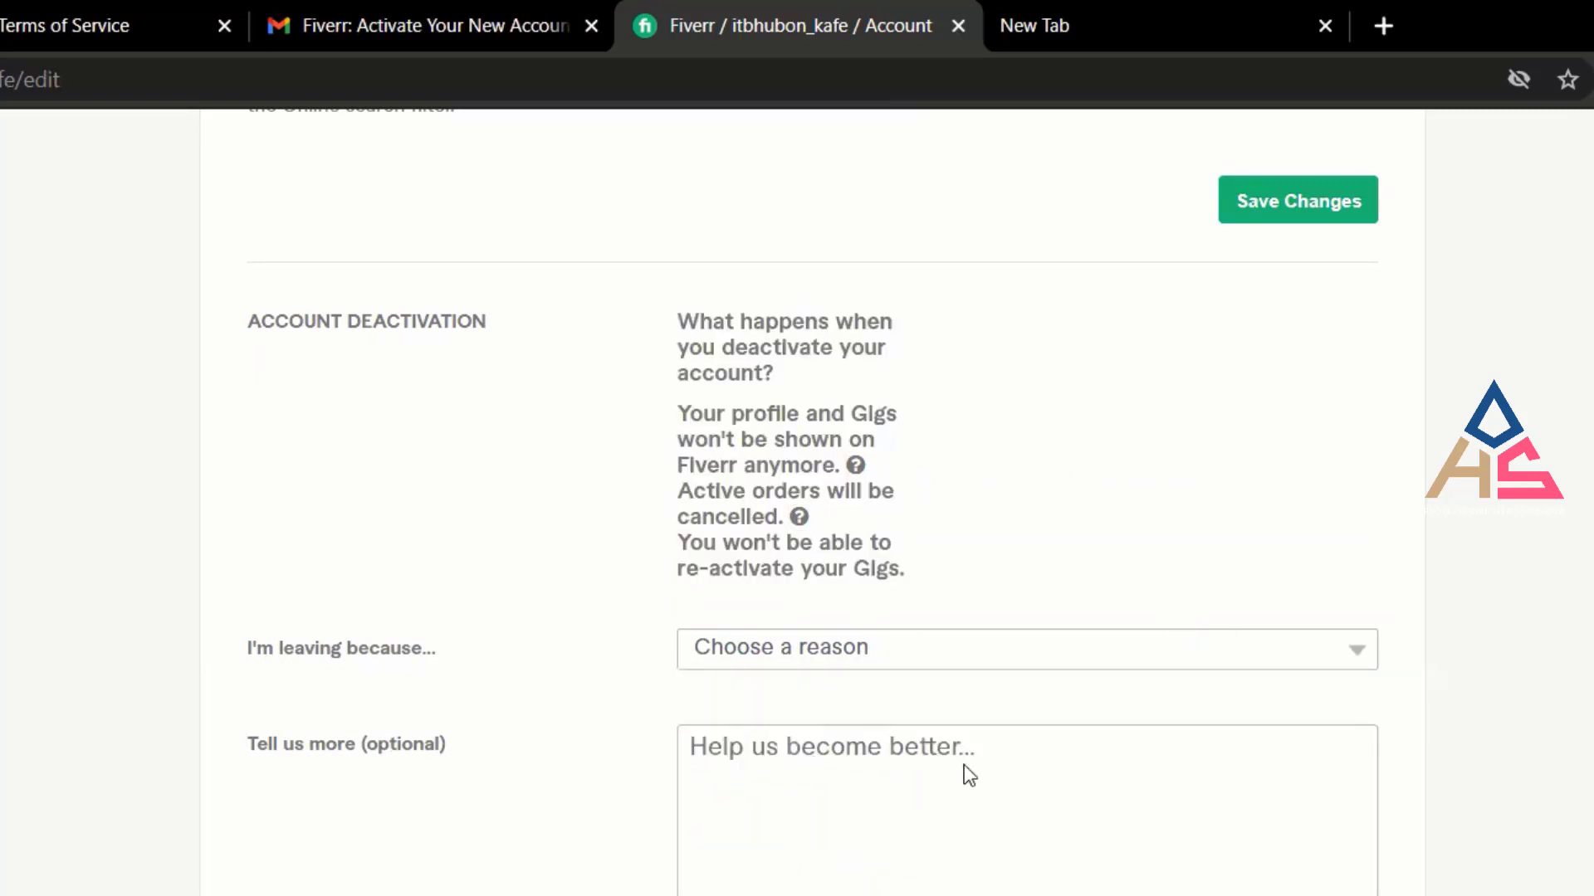
pyautogui.click(1038, 762)
pyautogui.scroll(5, 1057, 790)
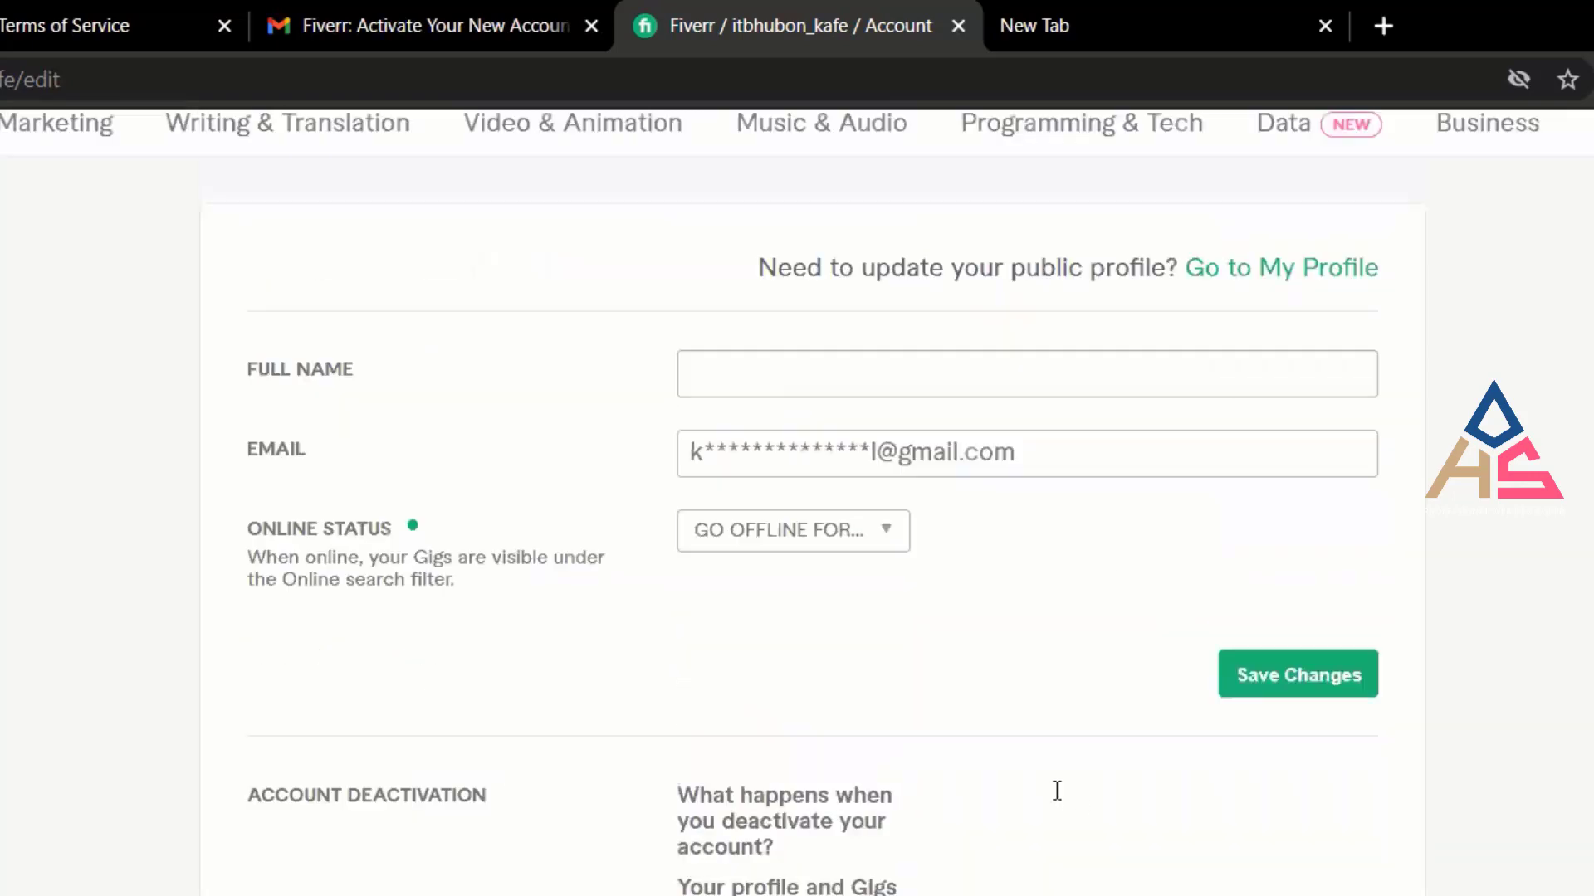
pyautogui.scroll(2, 1055, 793)
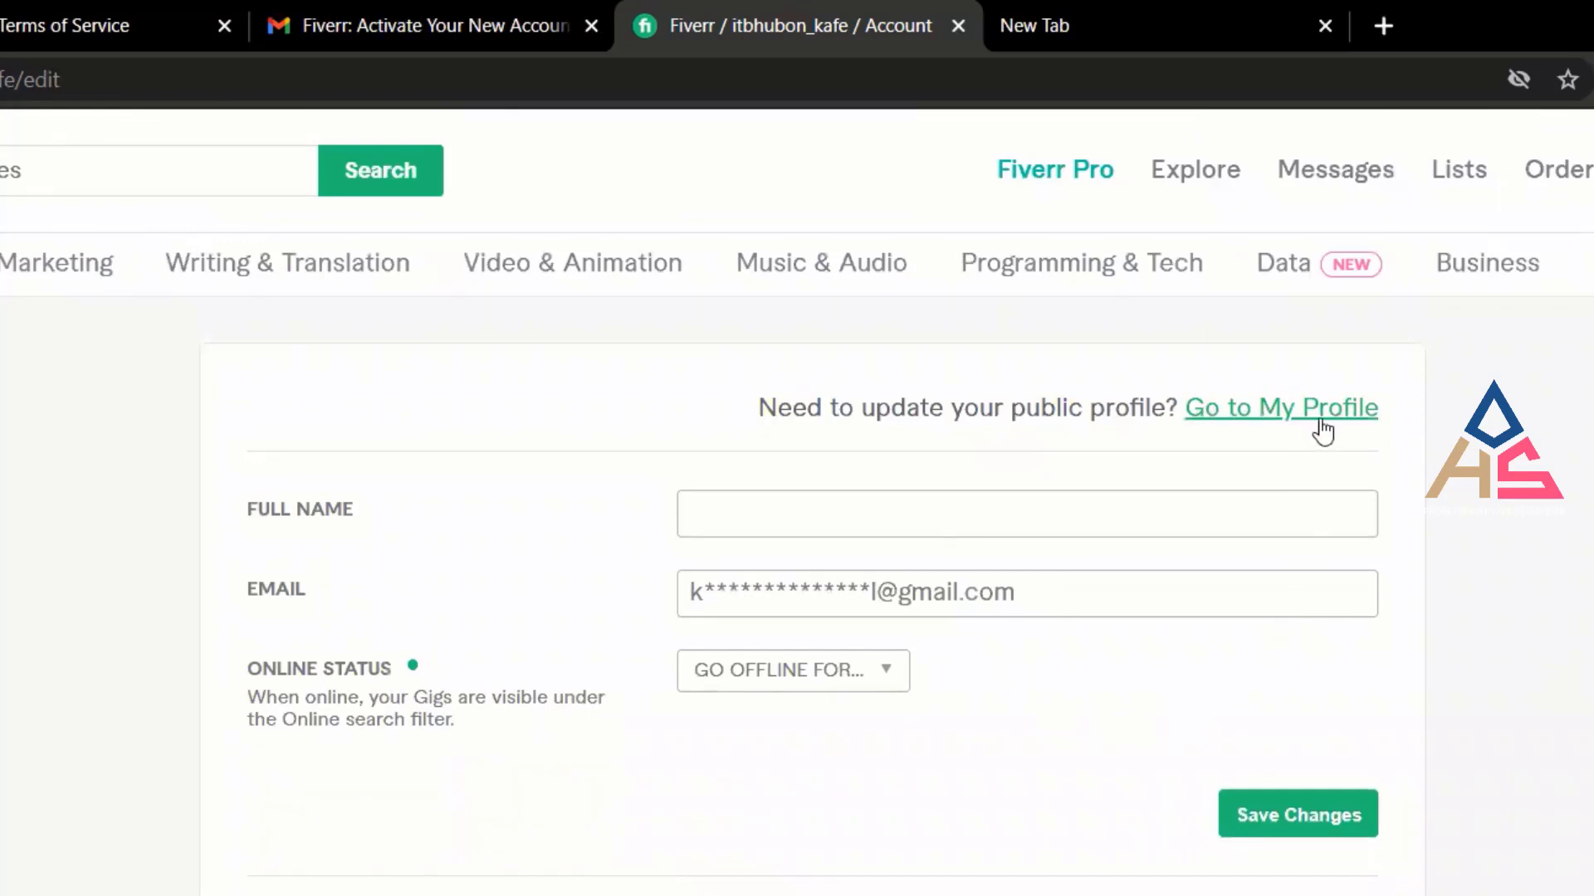
pyautogui.click(1291, 423)
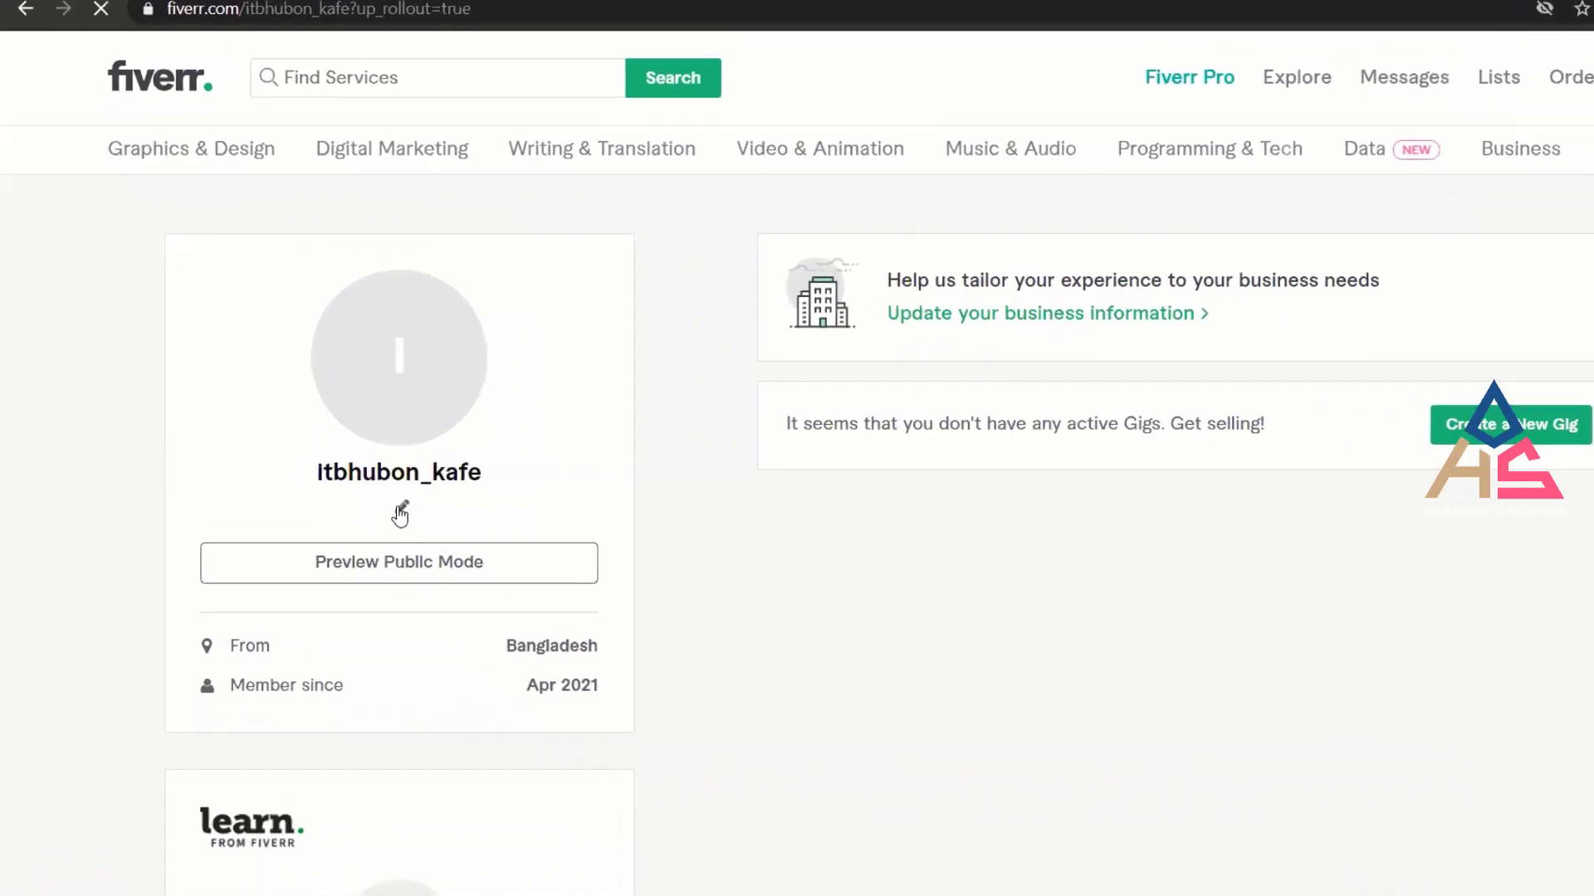
# Open the one-line story editor under the username on the profile card.
pyautogui.click(400, 515)
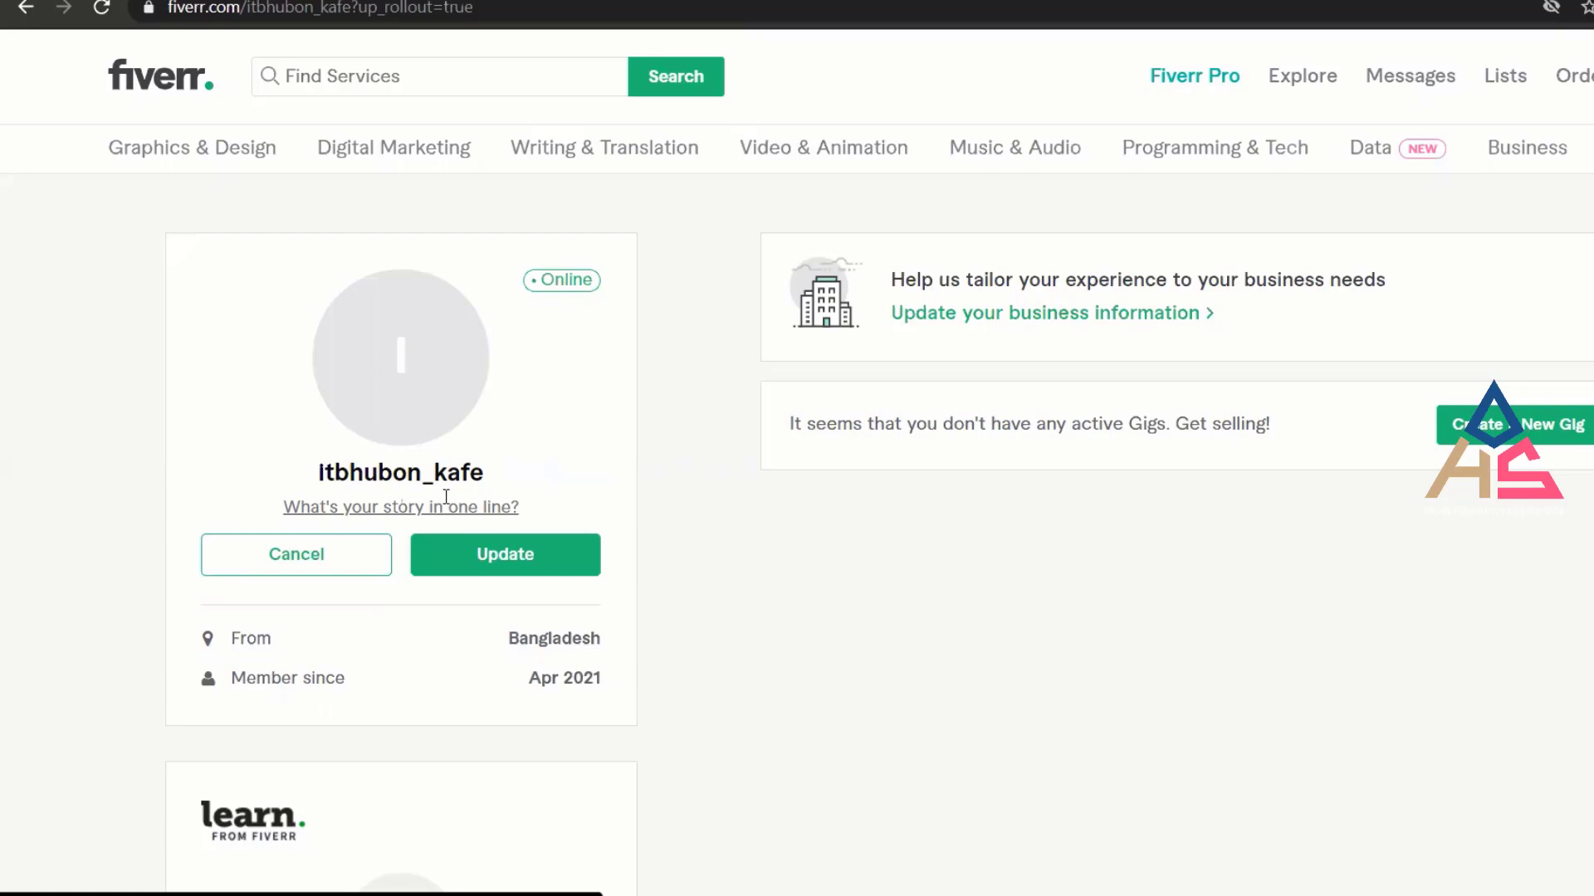
# Enter 'SEO Expert' as the one-line tagline and save it.
pyautogui.write('SE')
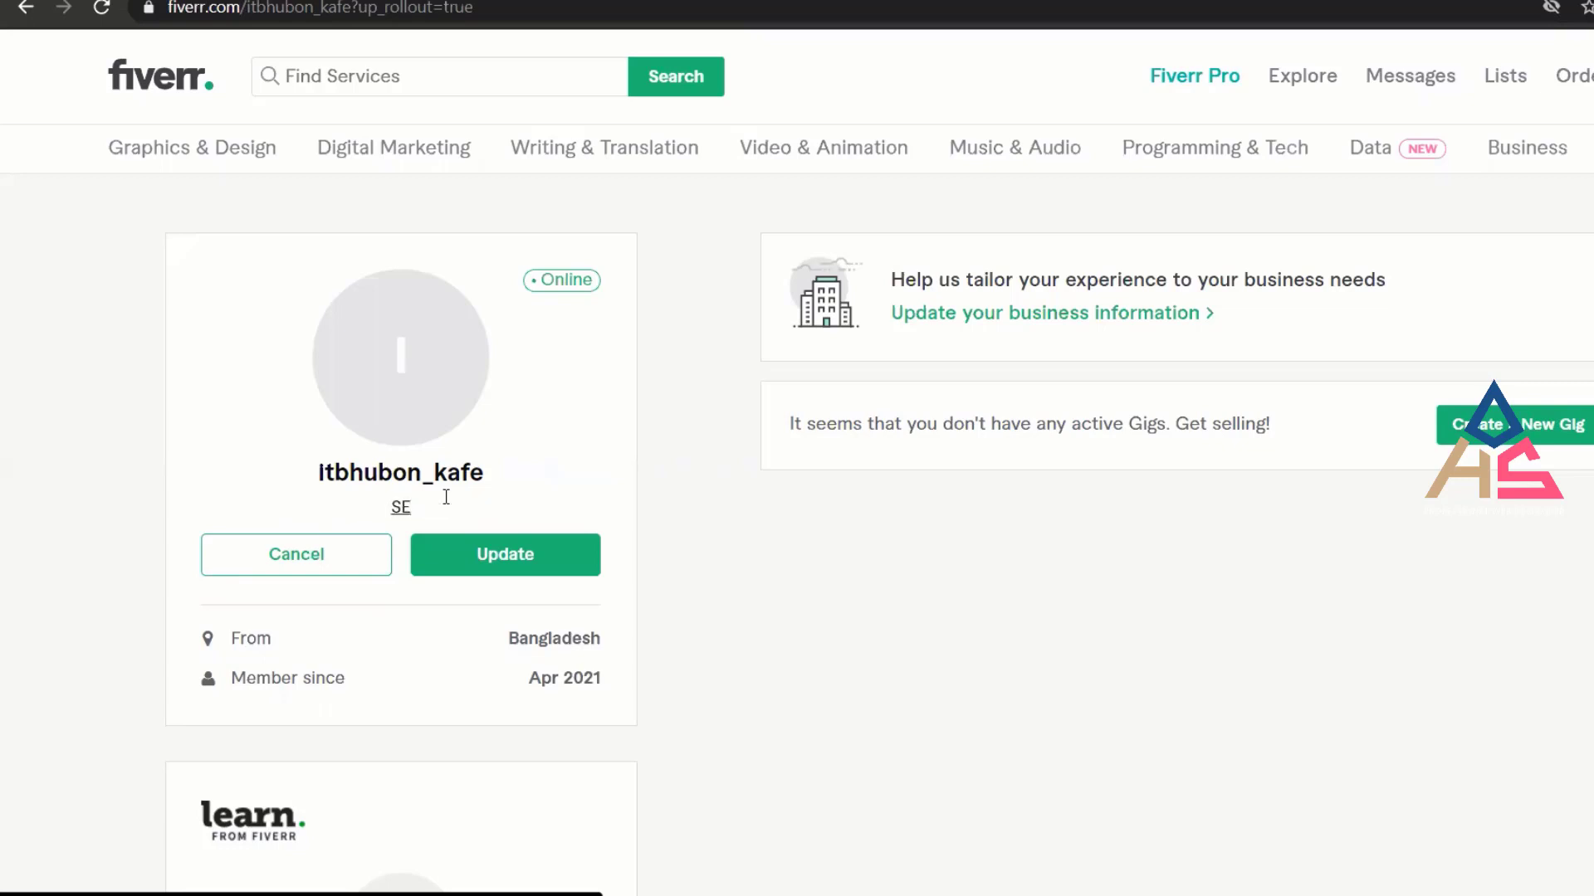
pyautogui.write('O Expert')
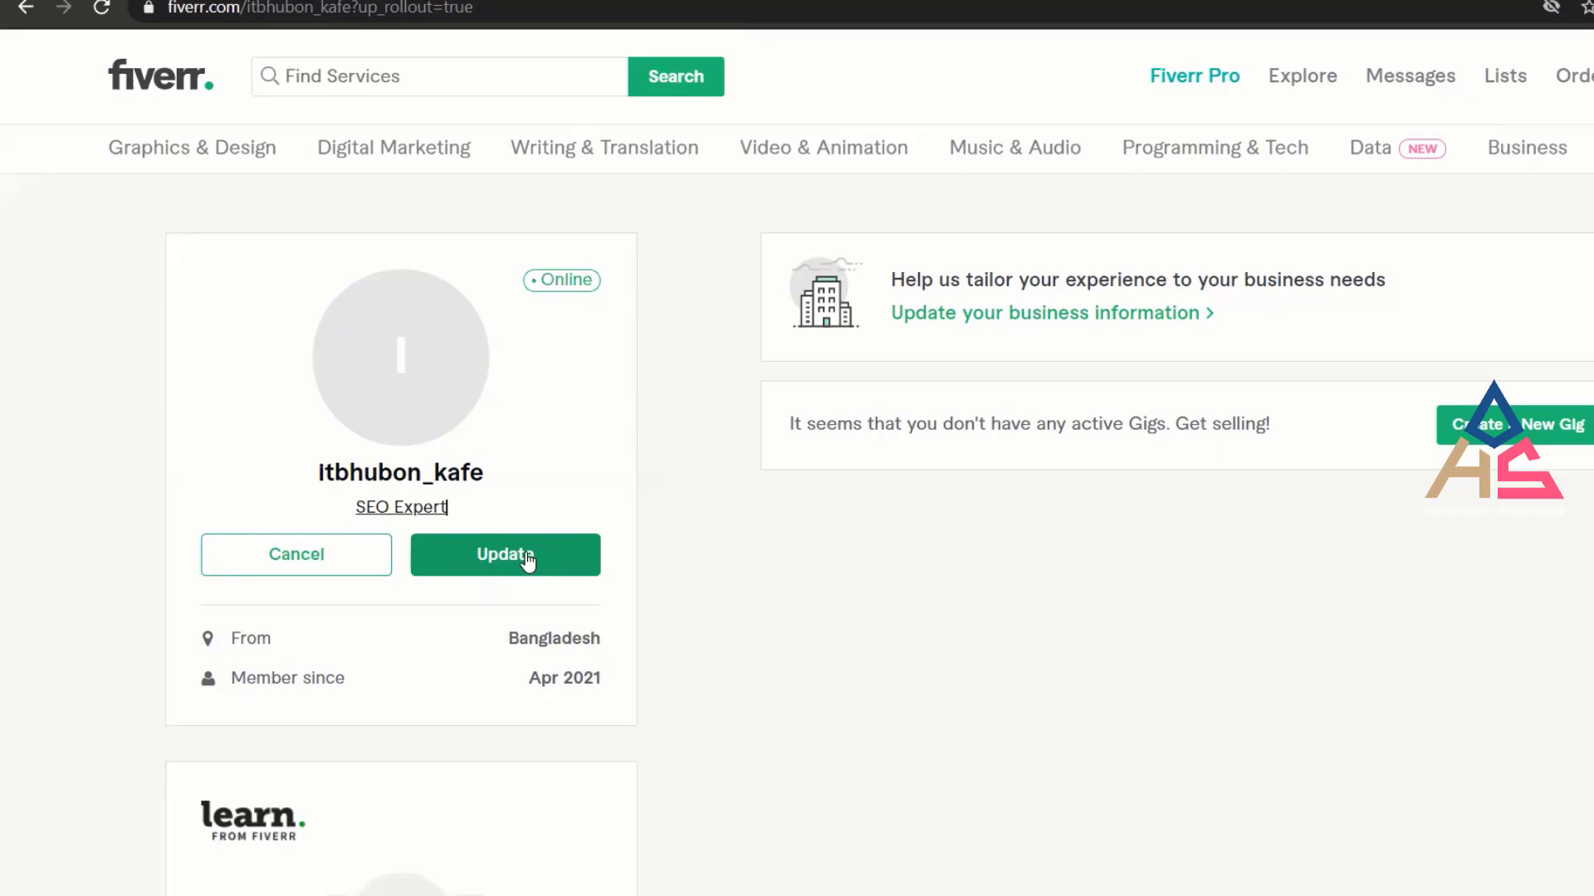
pyautogui.click(532, 565)
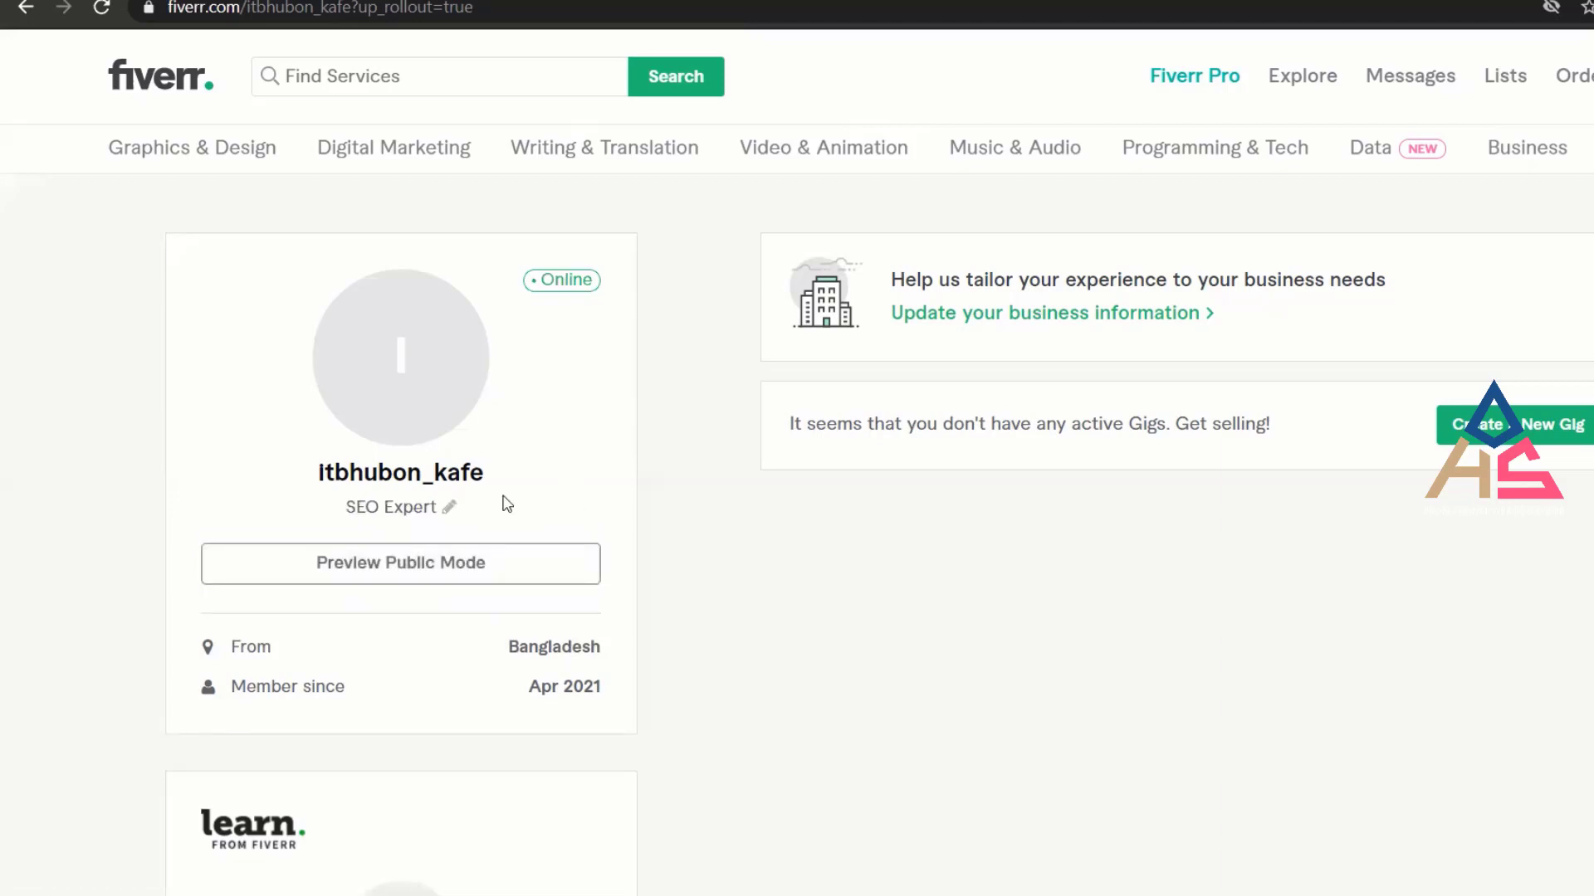
pyautogui.scroll(-5, 506, 504)
pyautogui.scroll(-3, 505, 515)
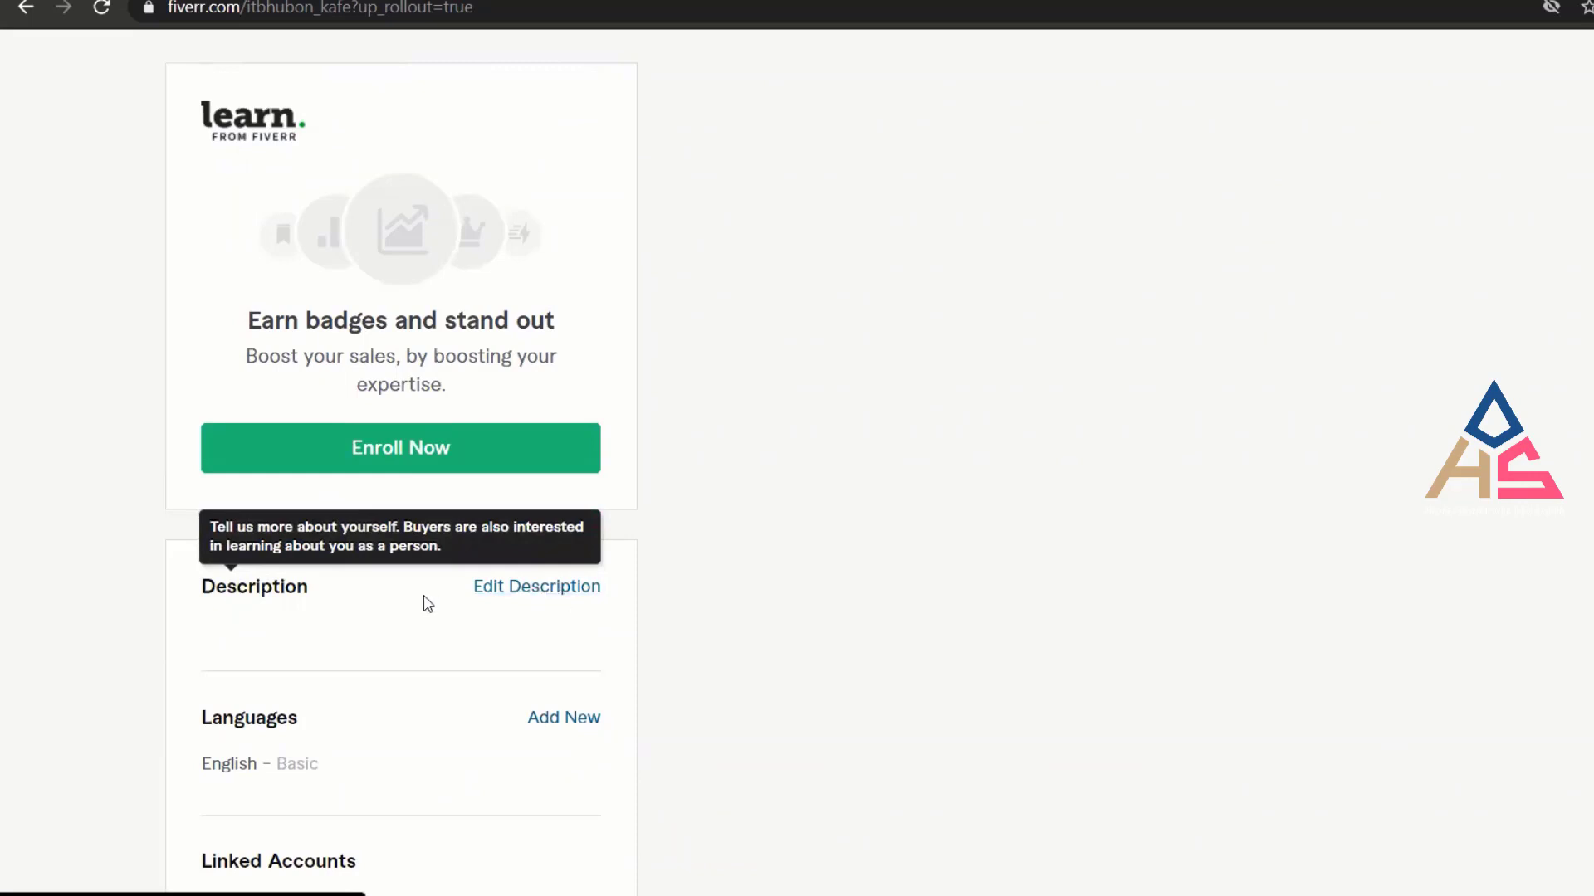
pyautogui.click(506, 591)
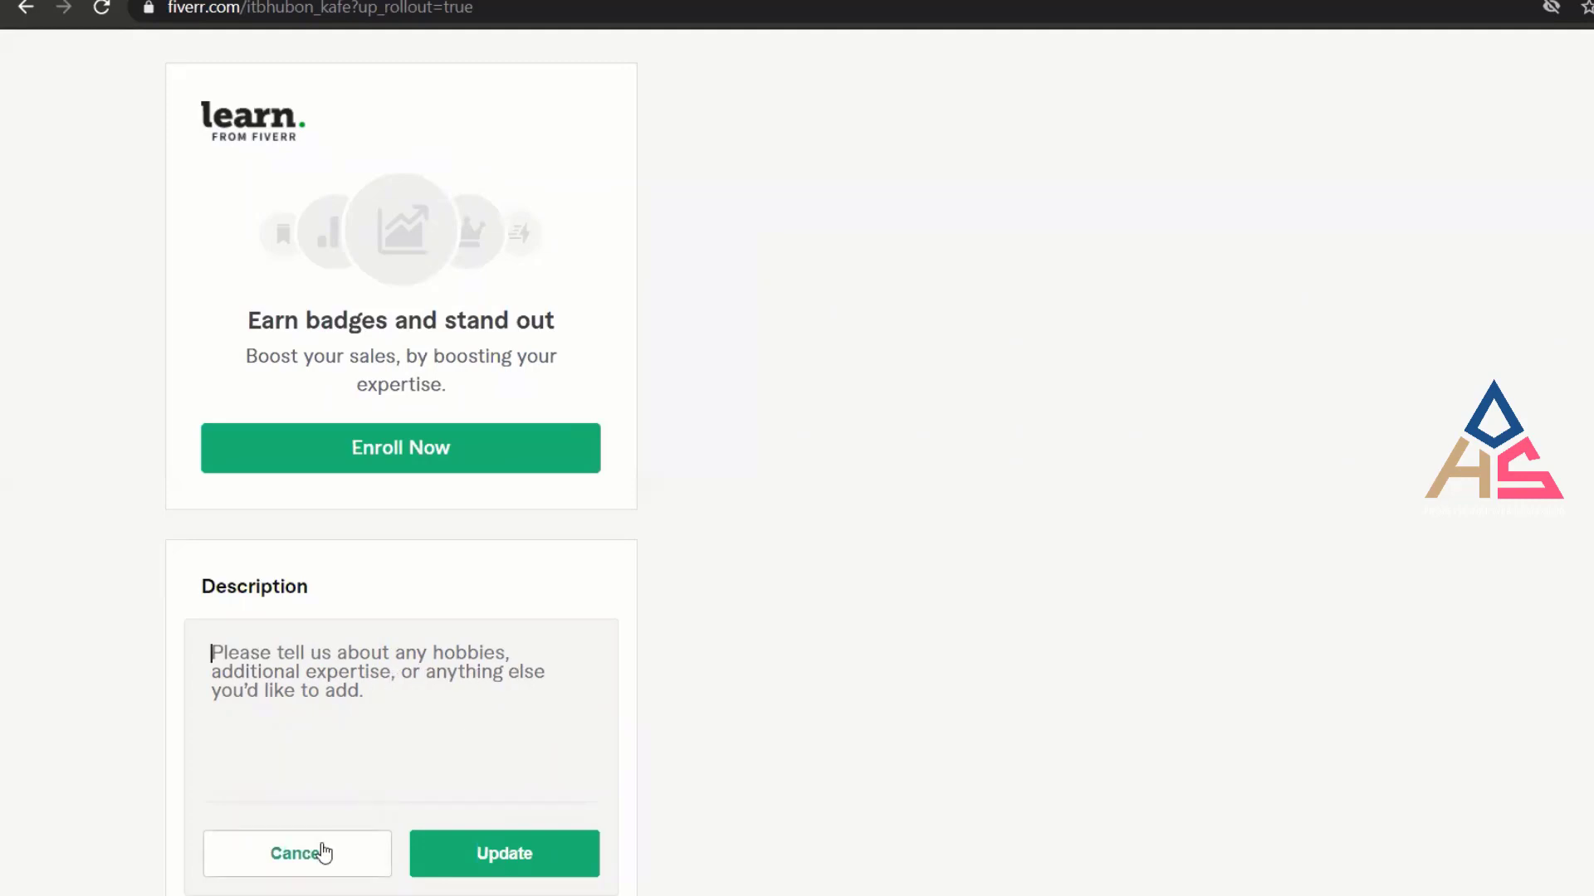
pyautogui.click(322, 852)
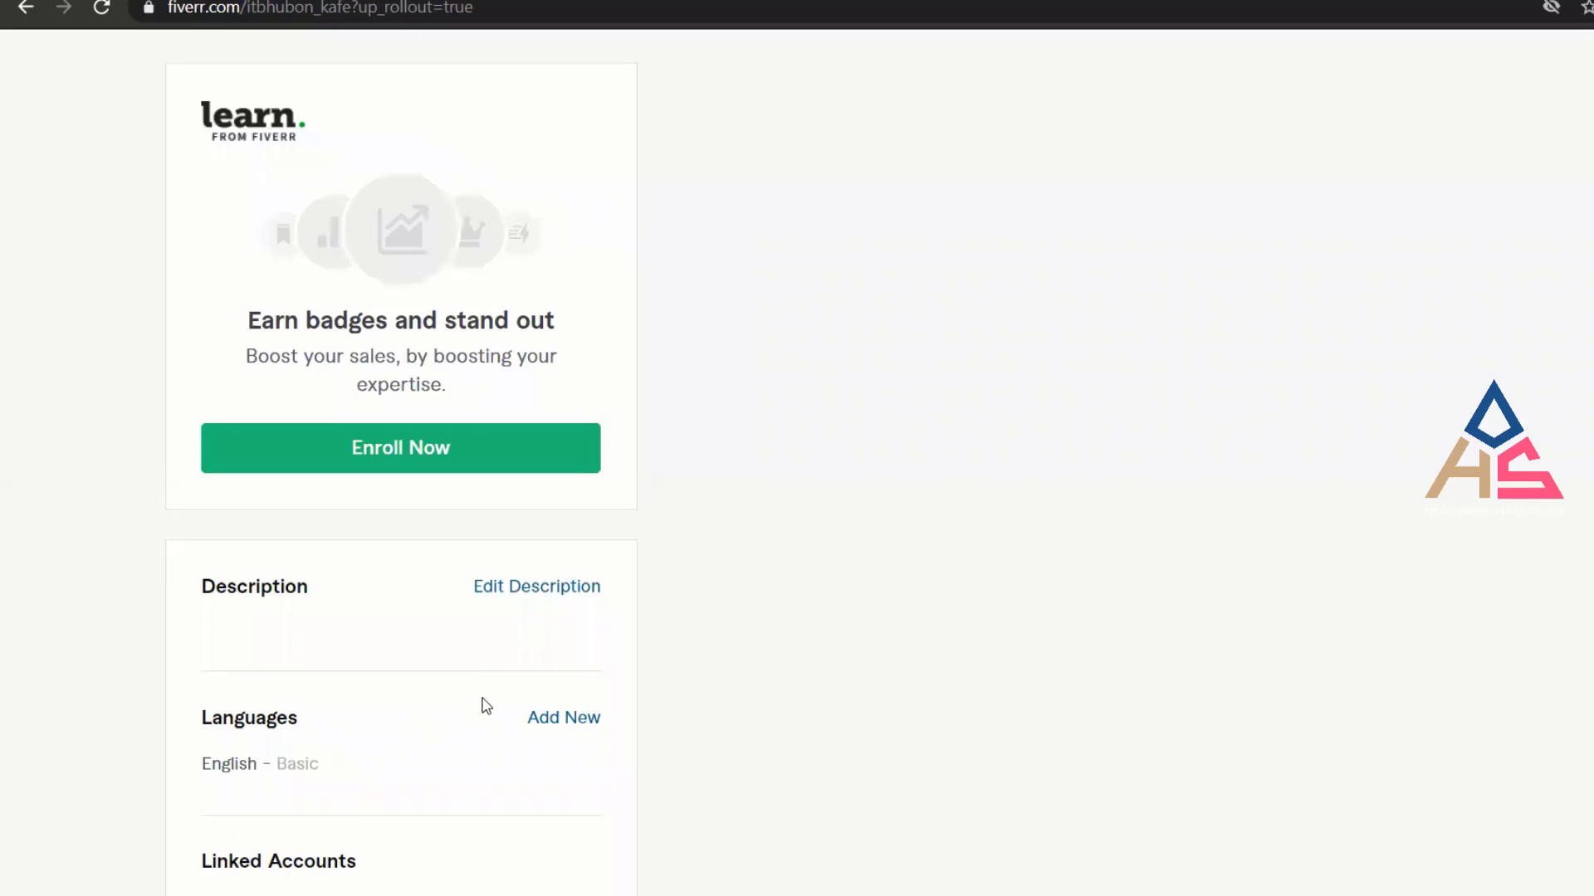
pyautogui.scroll(8, 348, 487)
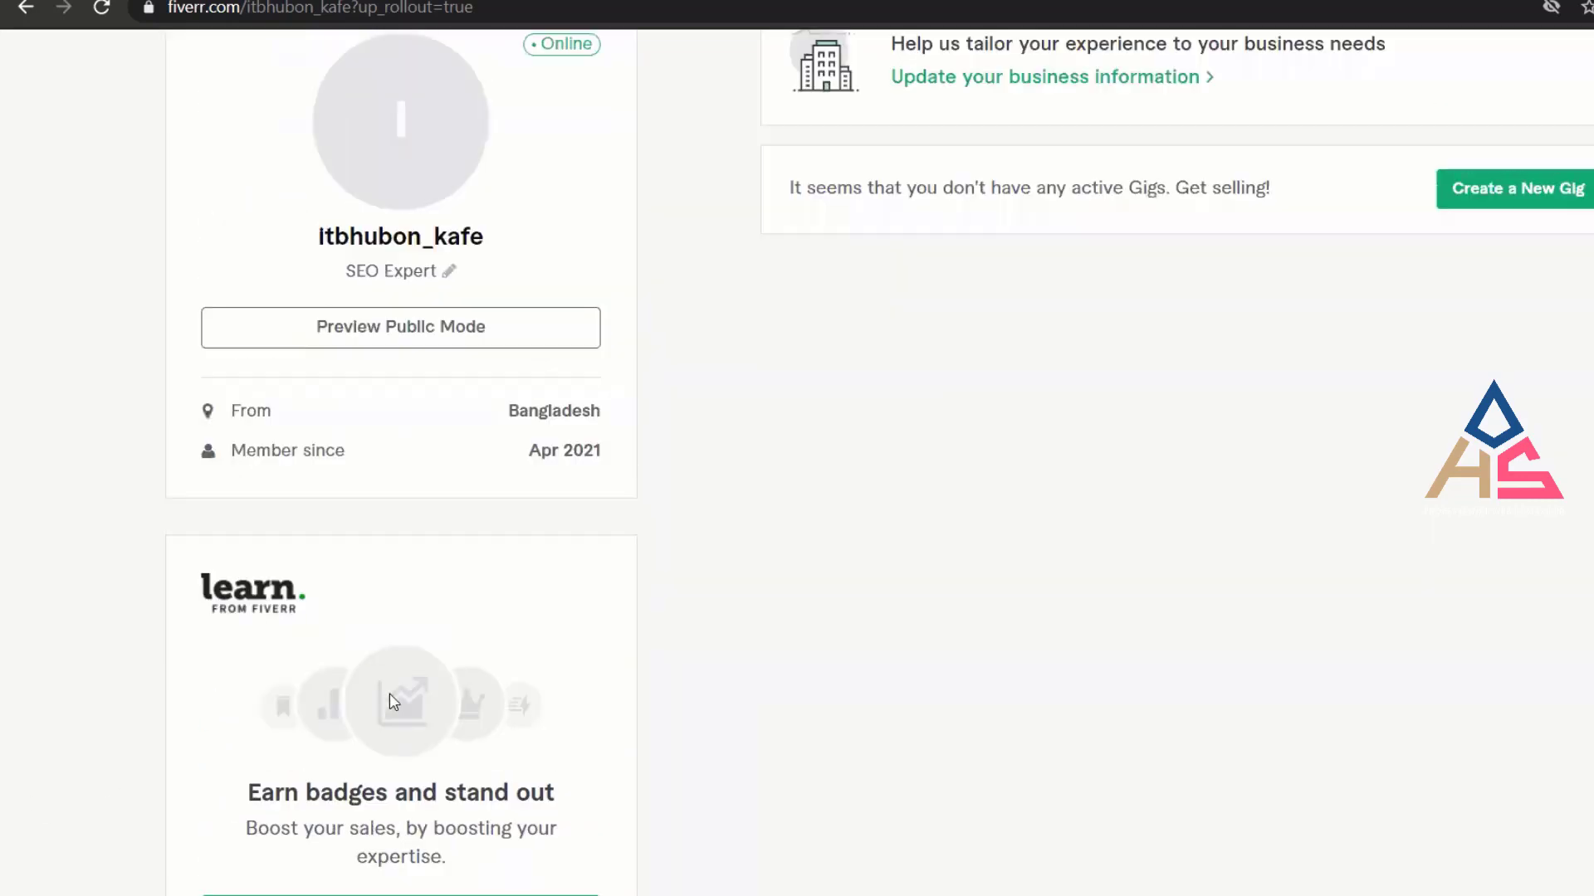
pyautogui.scroll(-5, 551, 755)
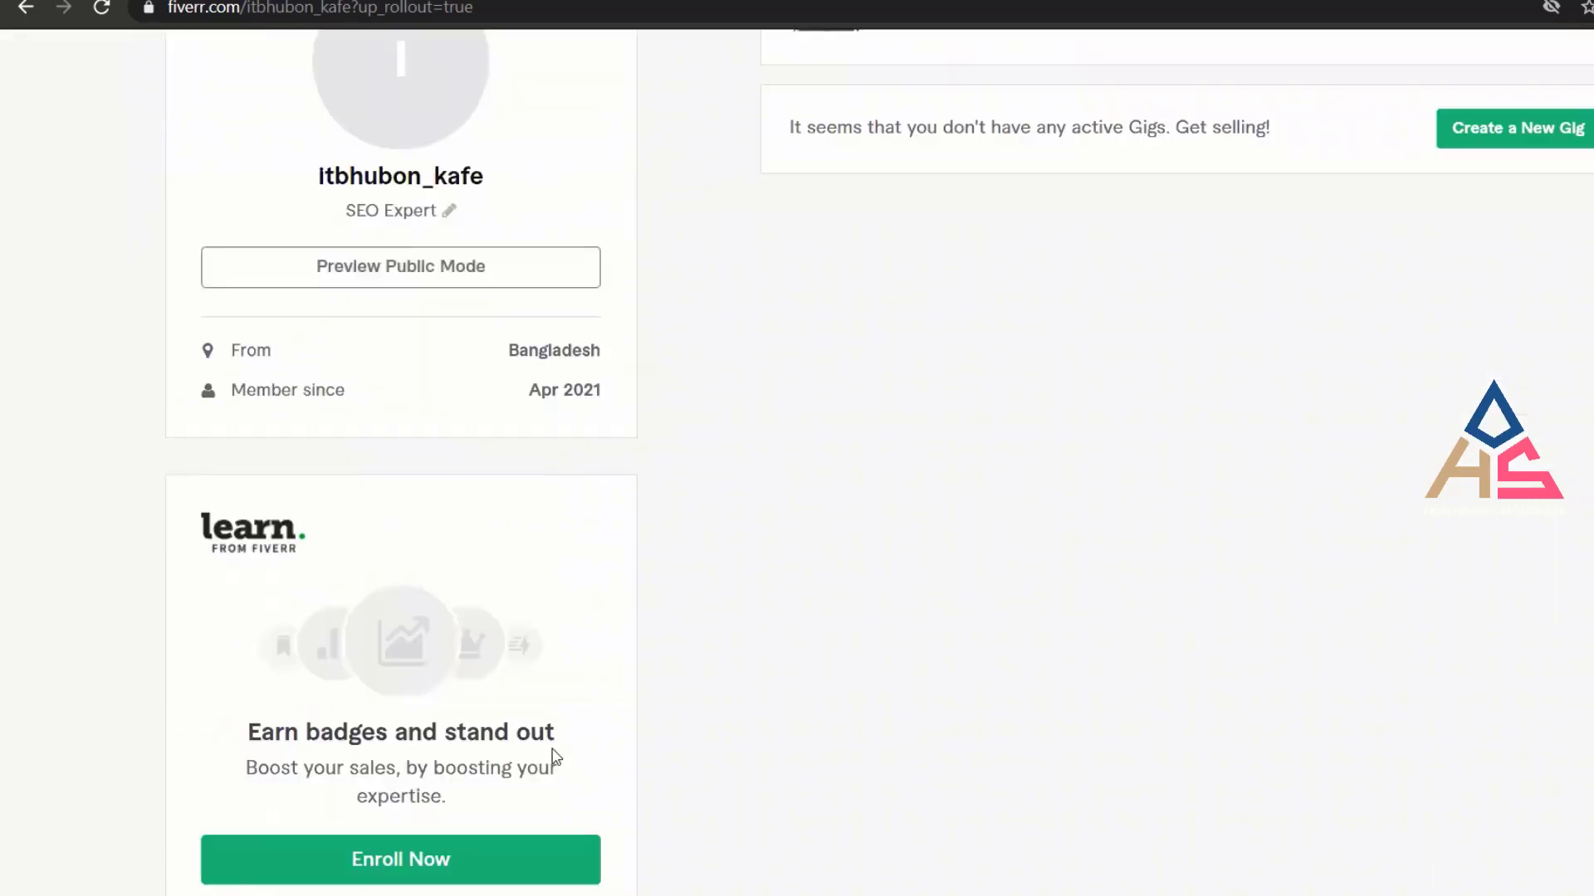
pyautogui.scroll(-1, 556, 757)
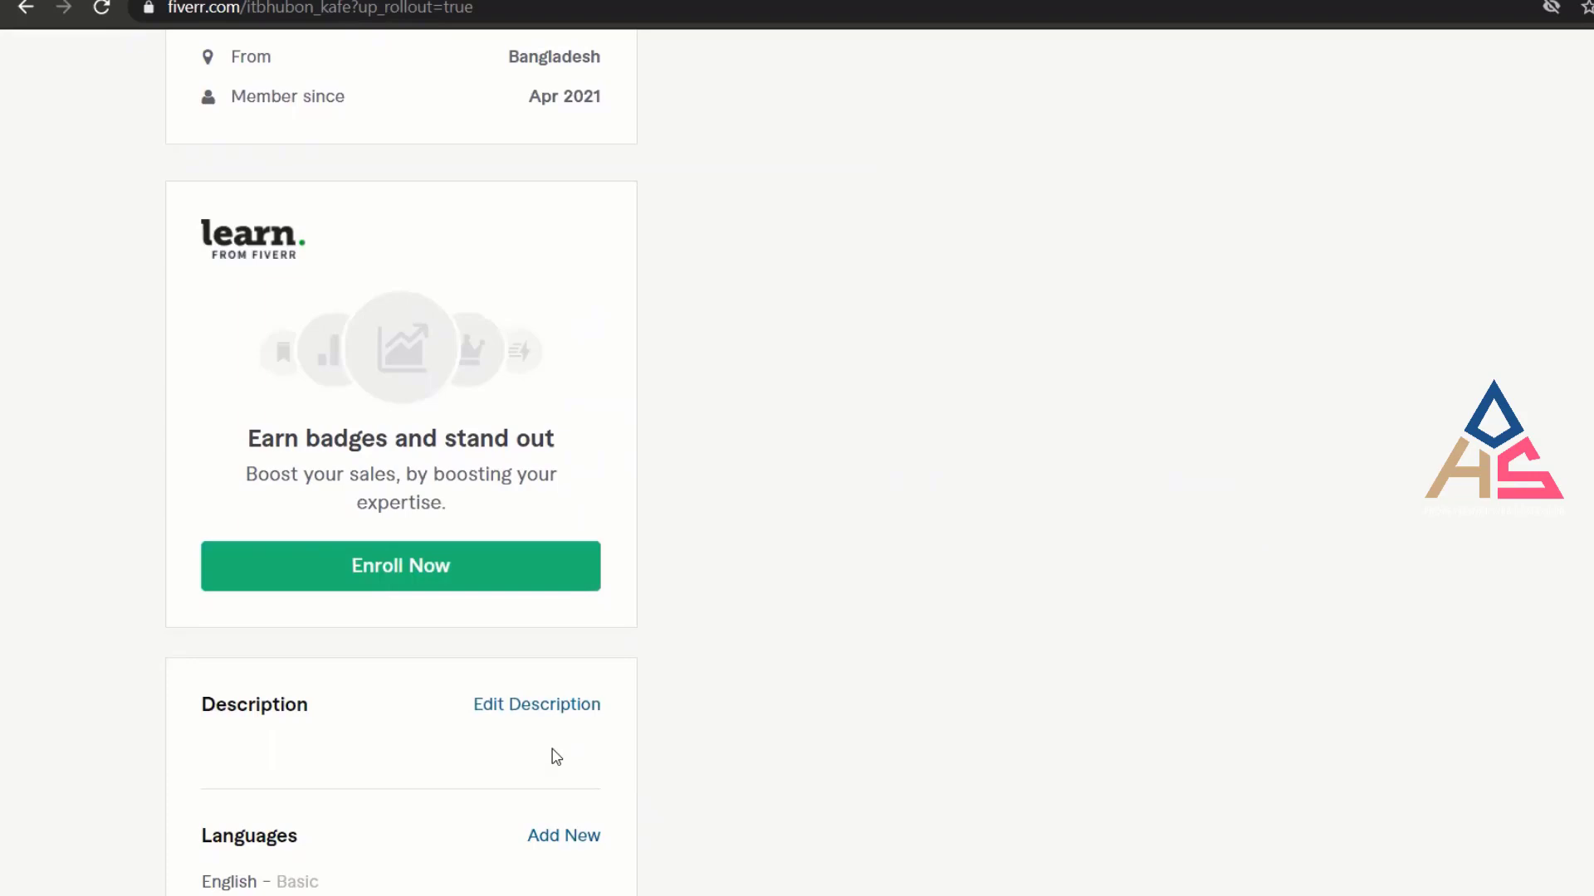
pyautogui.scroll(-2, 557, 757)
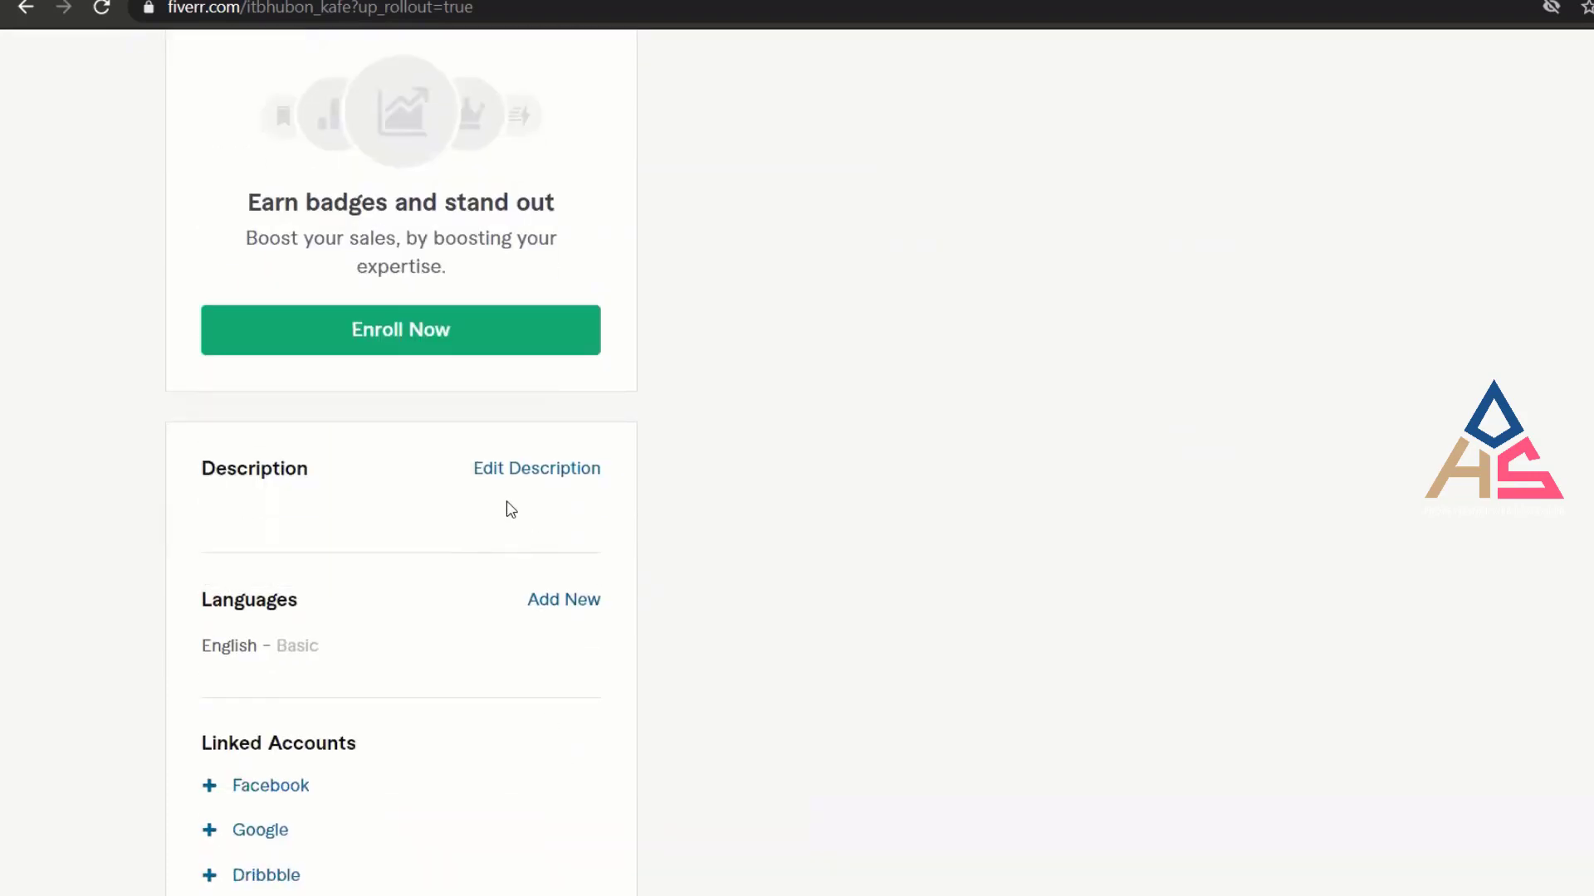
pyautogui.click(555, 470)
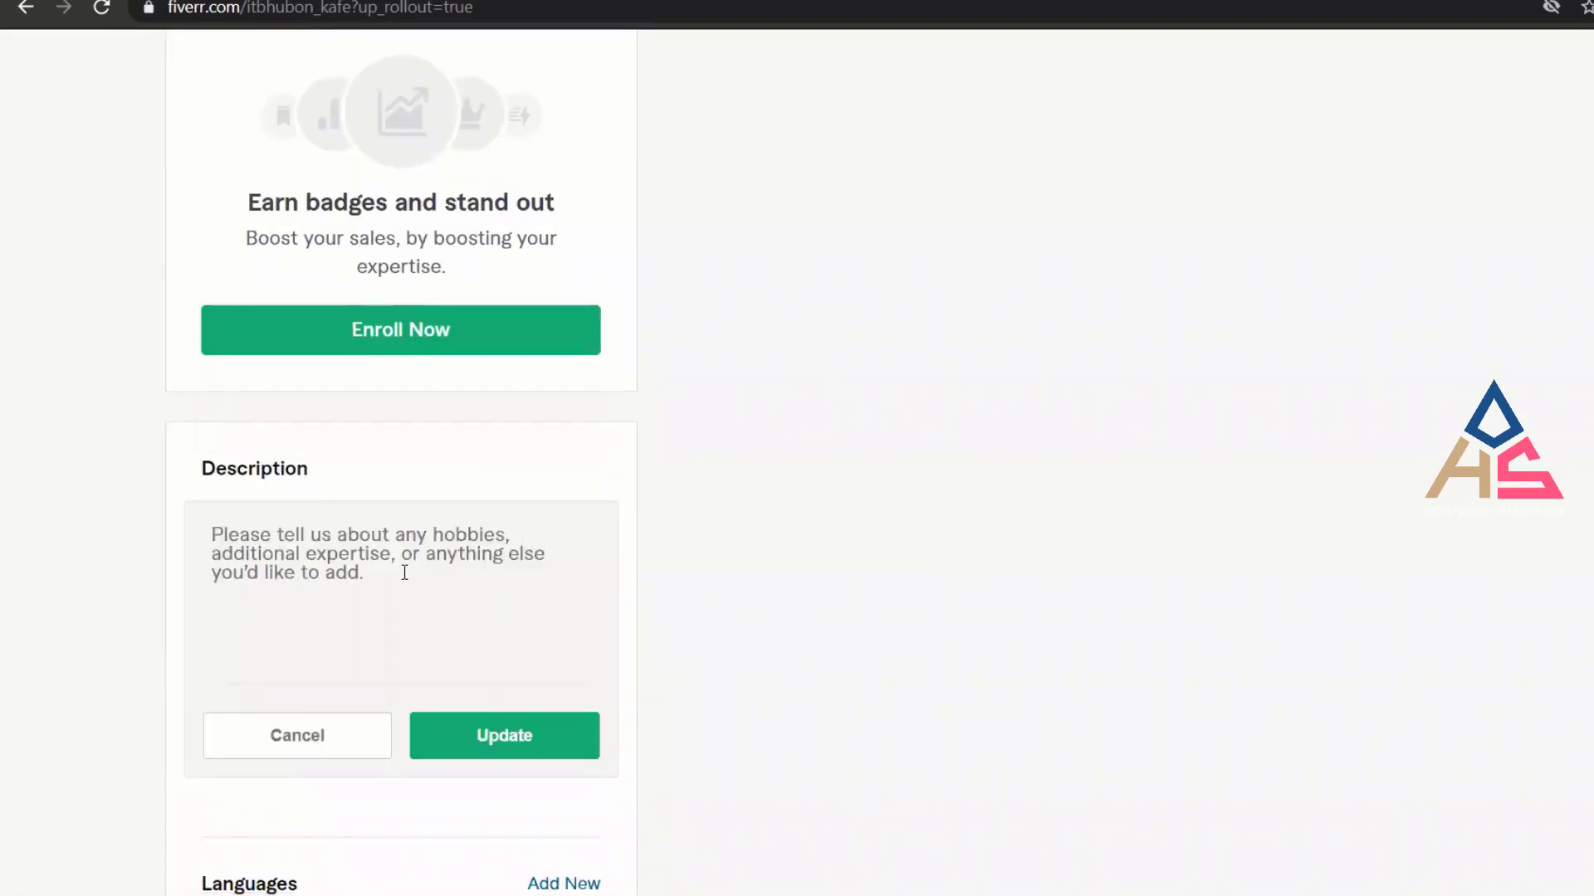
pyautogui.click(404, 573)
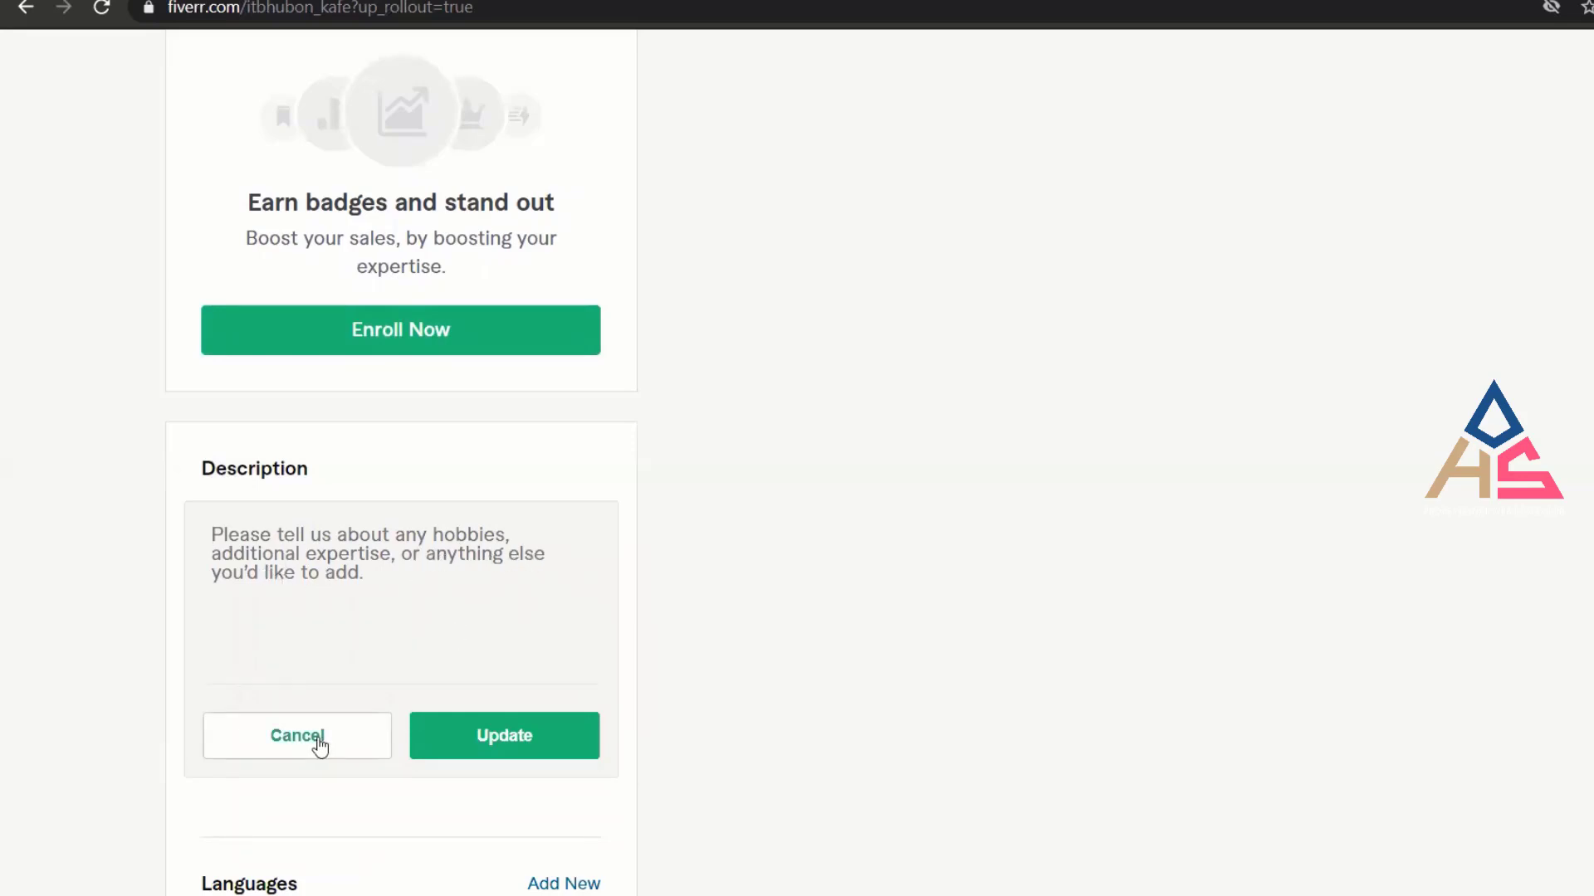
pyautogui.click(319, 747)
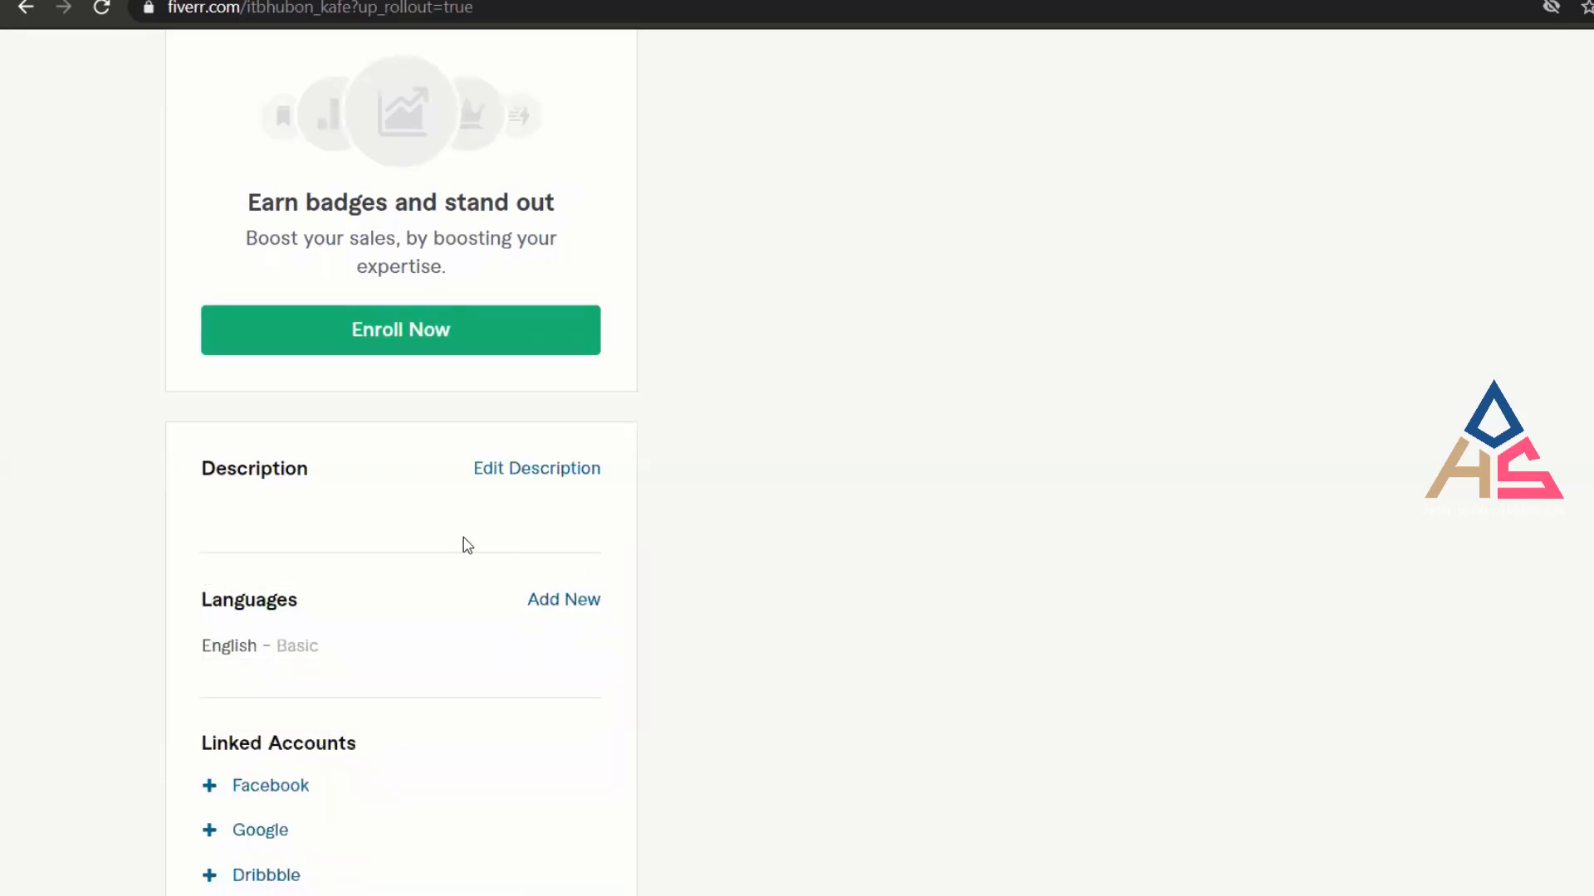
# Change the English language level to Fluent.
pyautogui.scroll(-2, 388, 673)
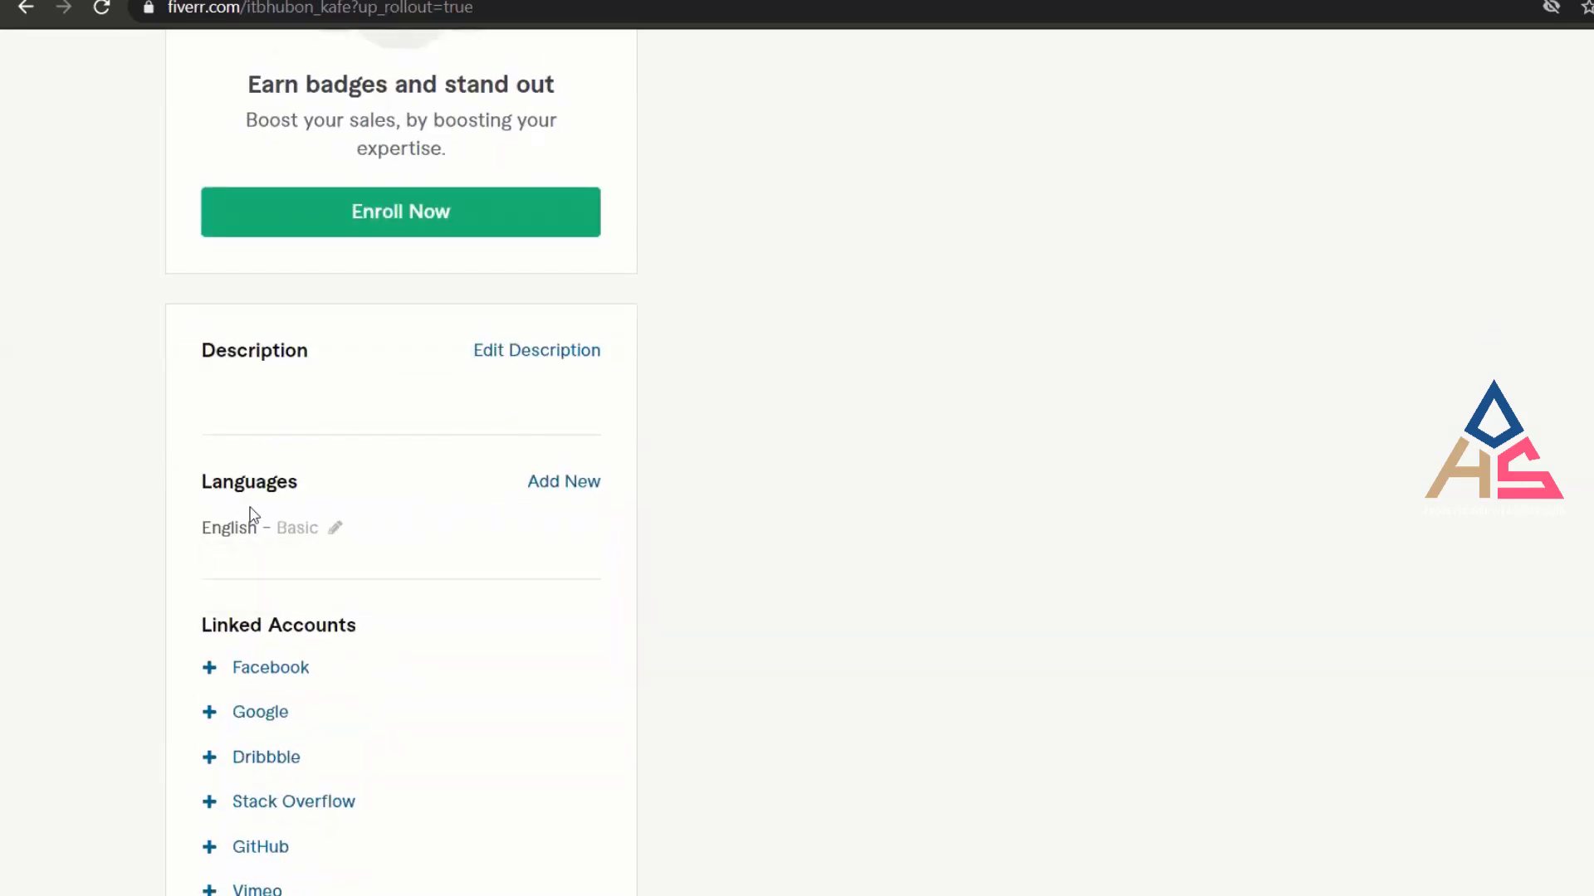
pyautogui.click(336, 532)
pyautogui.click(375, 612)
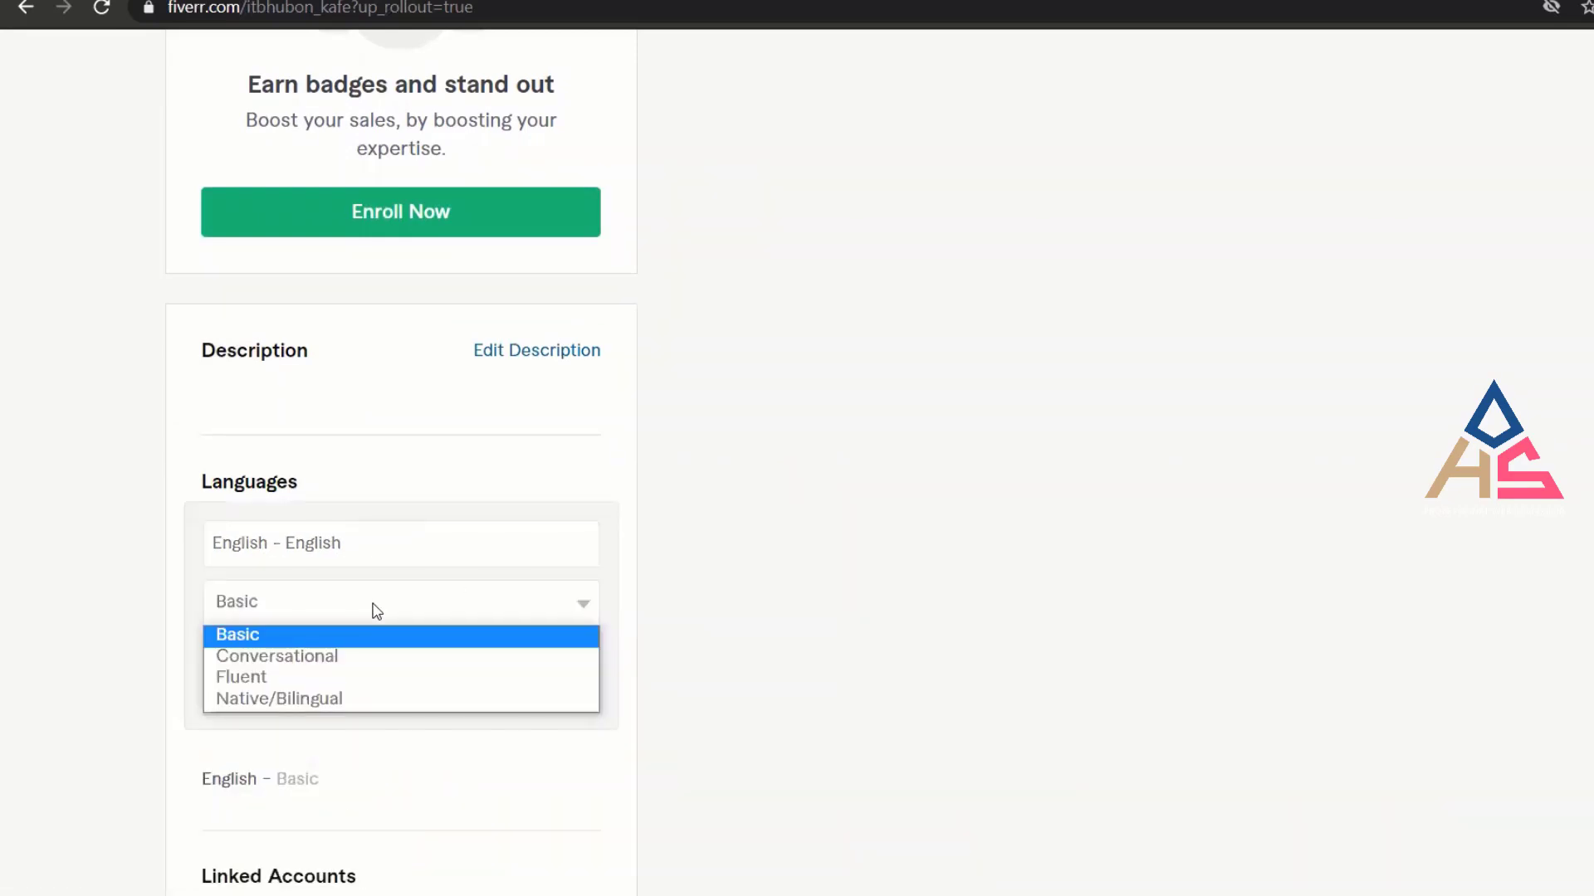
pyautogui.click(357, 683)
pyautogui.click(545, 697)
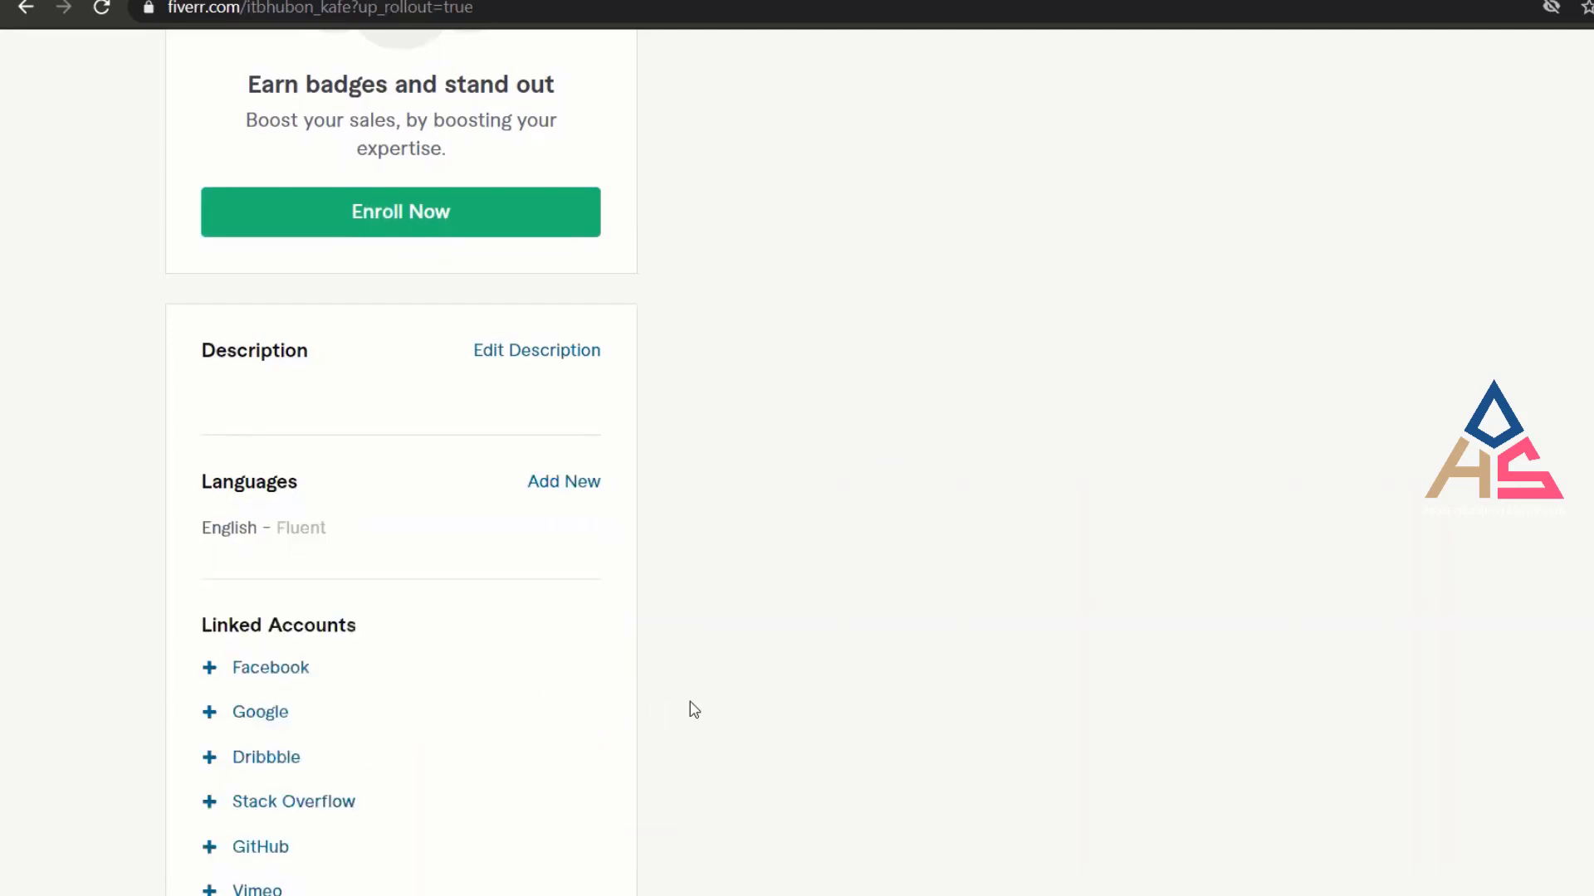
# Add Bengali as a Native/Bilingual language.
pyautogui.click(565, 485)
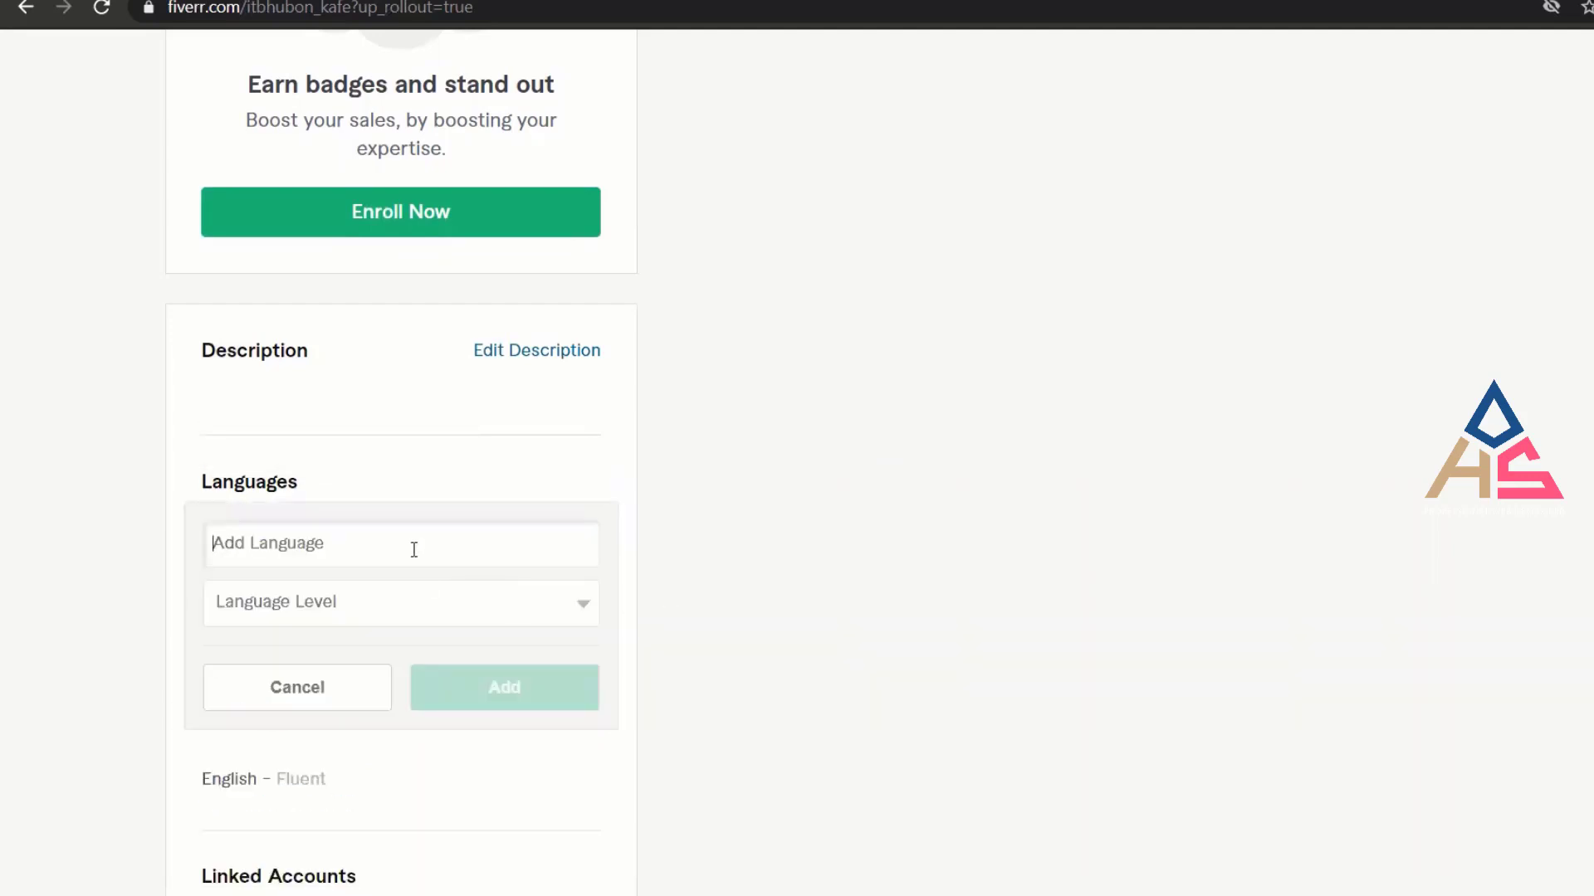
pyautogui.write('Ben')
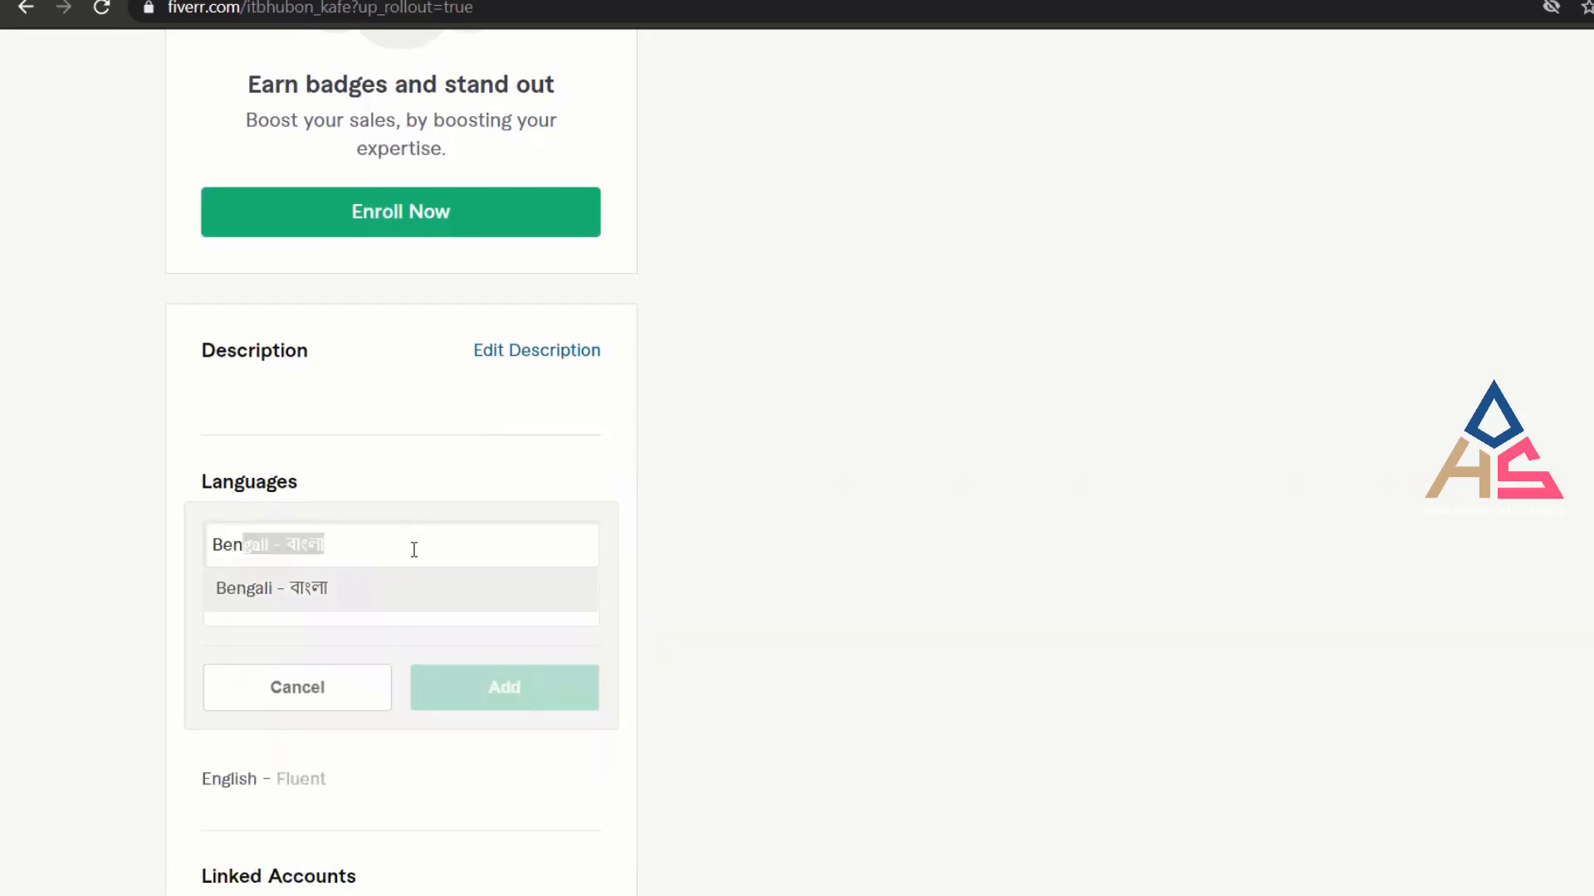
pyautogui.click(354, 592)
pyautogui.click(381, 606)
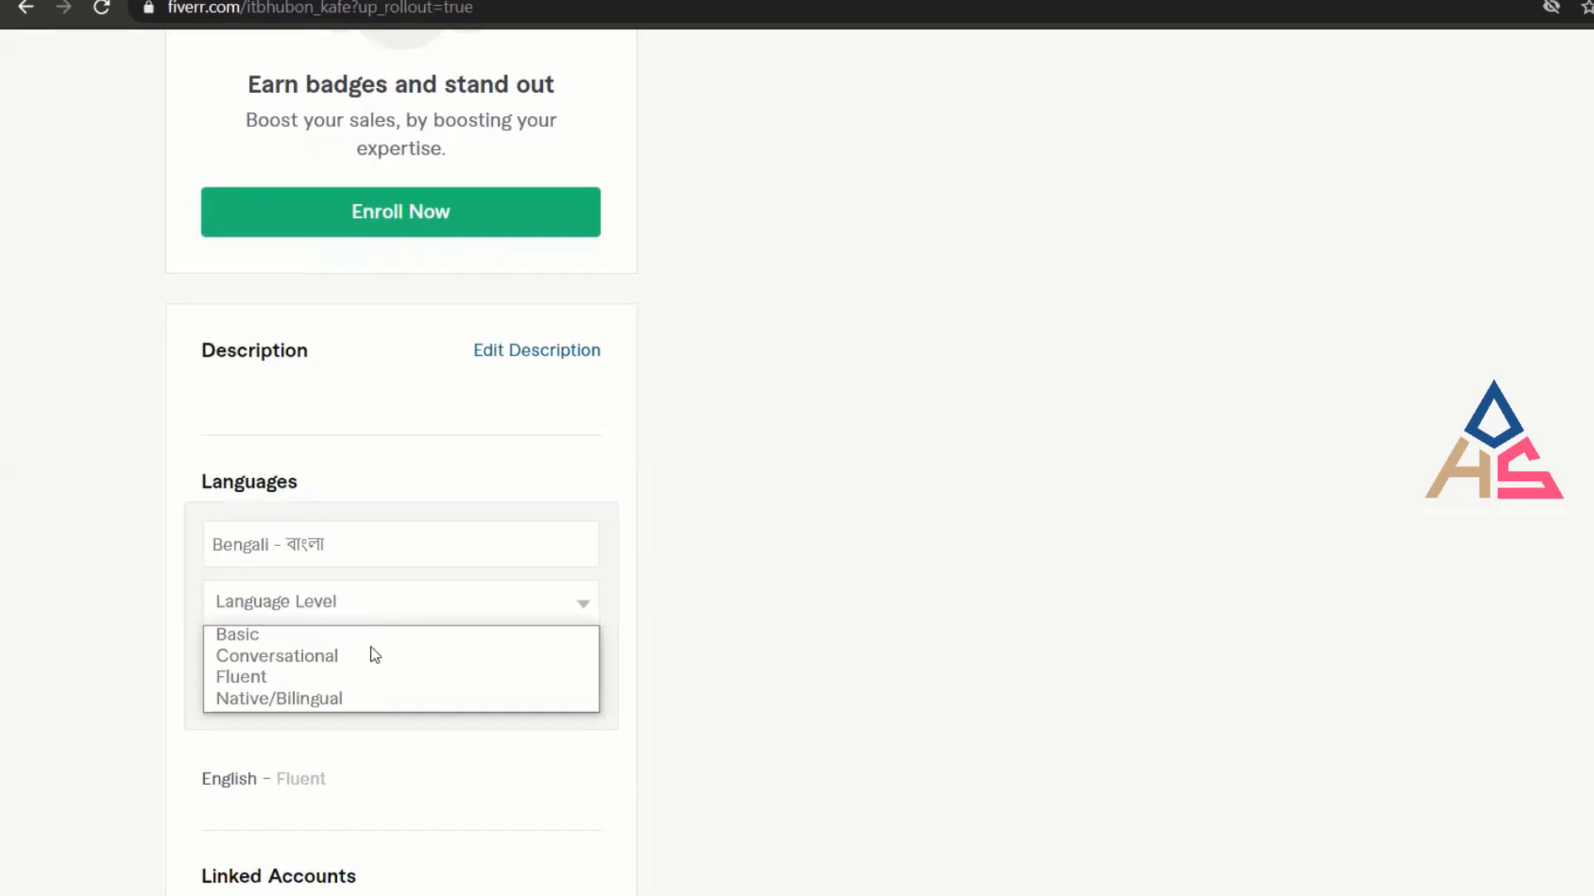
pyautogui.click(363, 701)
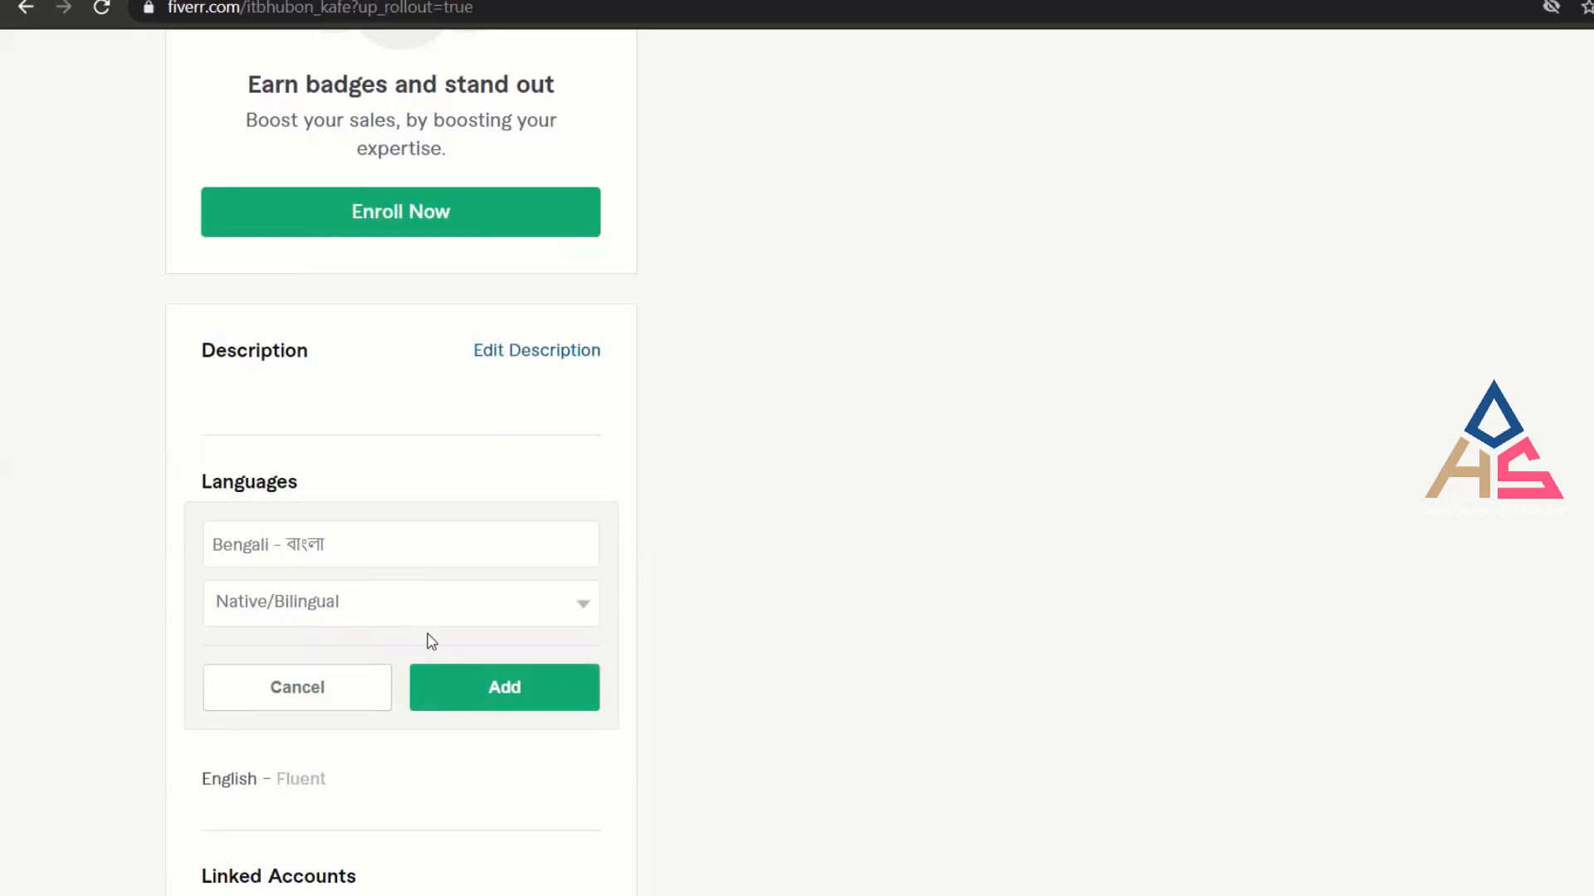
pyautogui.click(518, 694)
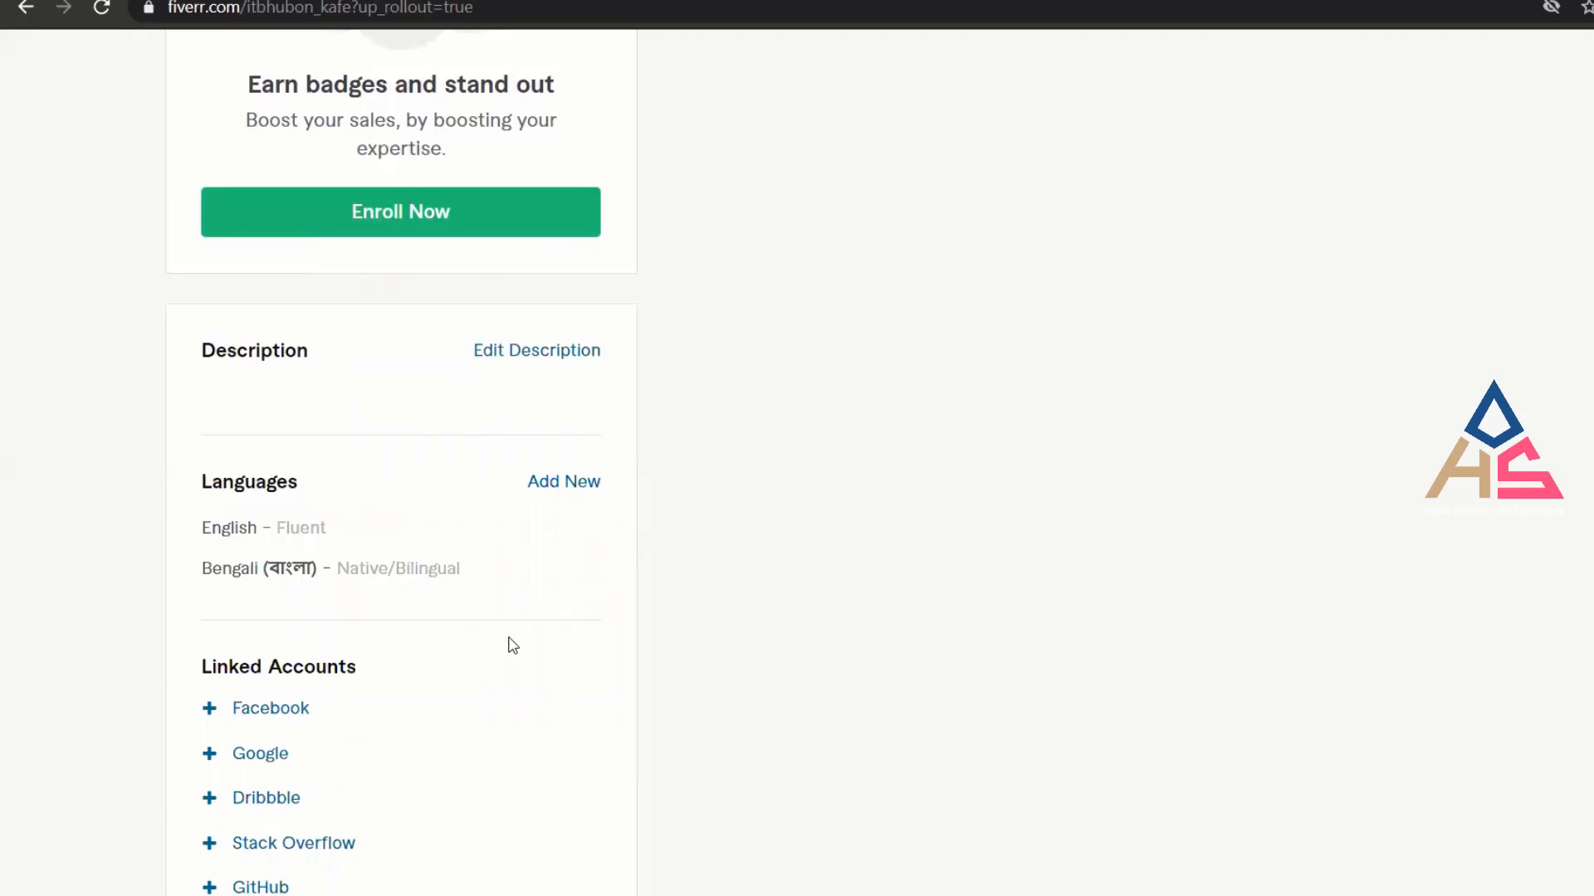
# Scroll down to Linked Accounts and begin connecting a Facebook account with '+ Facebook'.
pyautogui.scroll(-1, 571, 602)
pyautogui.scroll(-2, 572, 602)
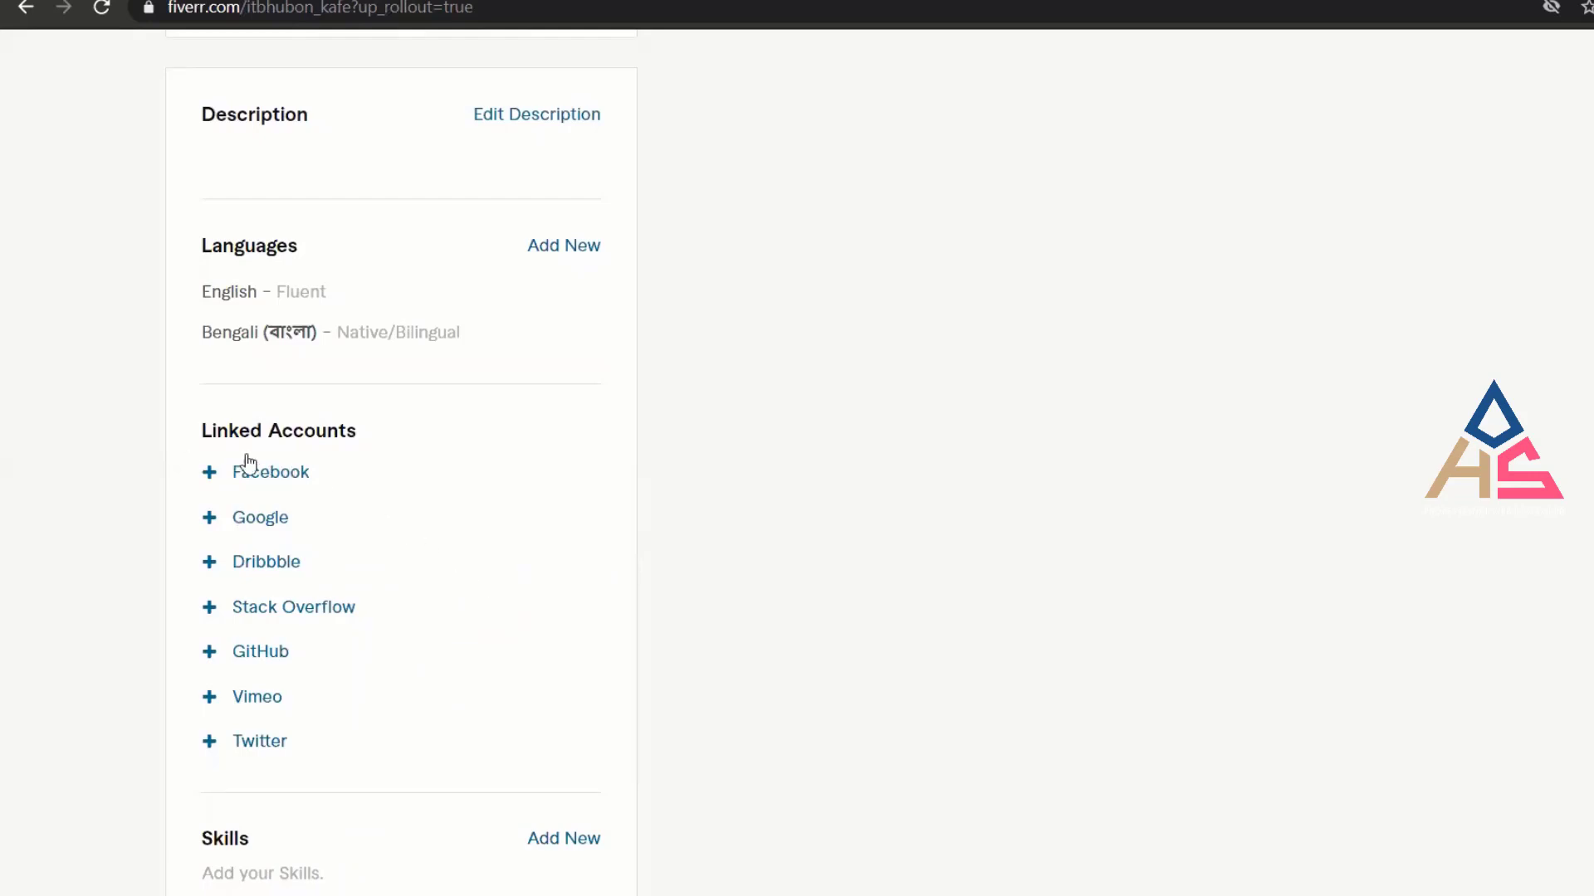
pyautogui.moveTo(273, 468)
pyautogui.click(266, 483)
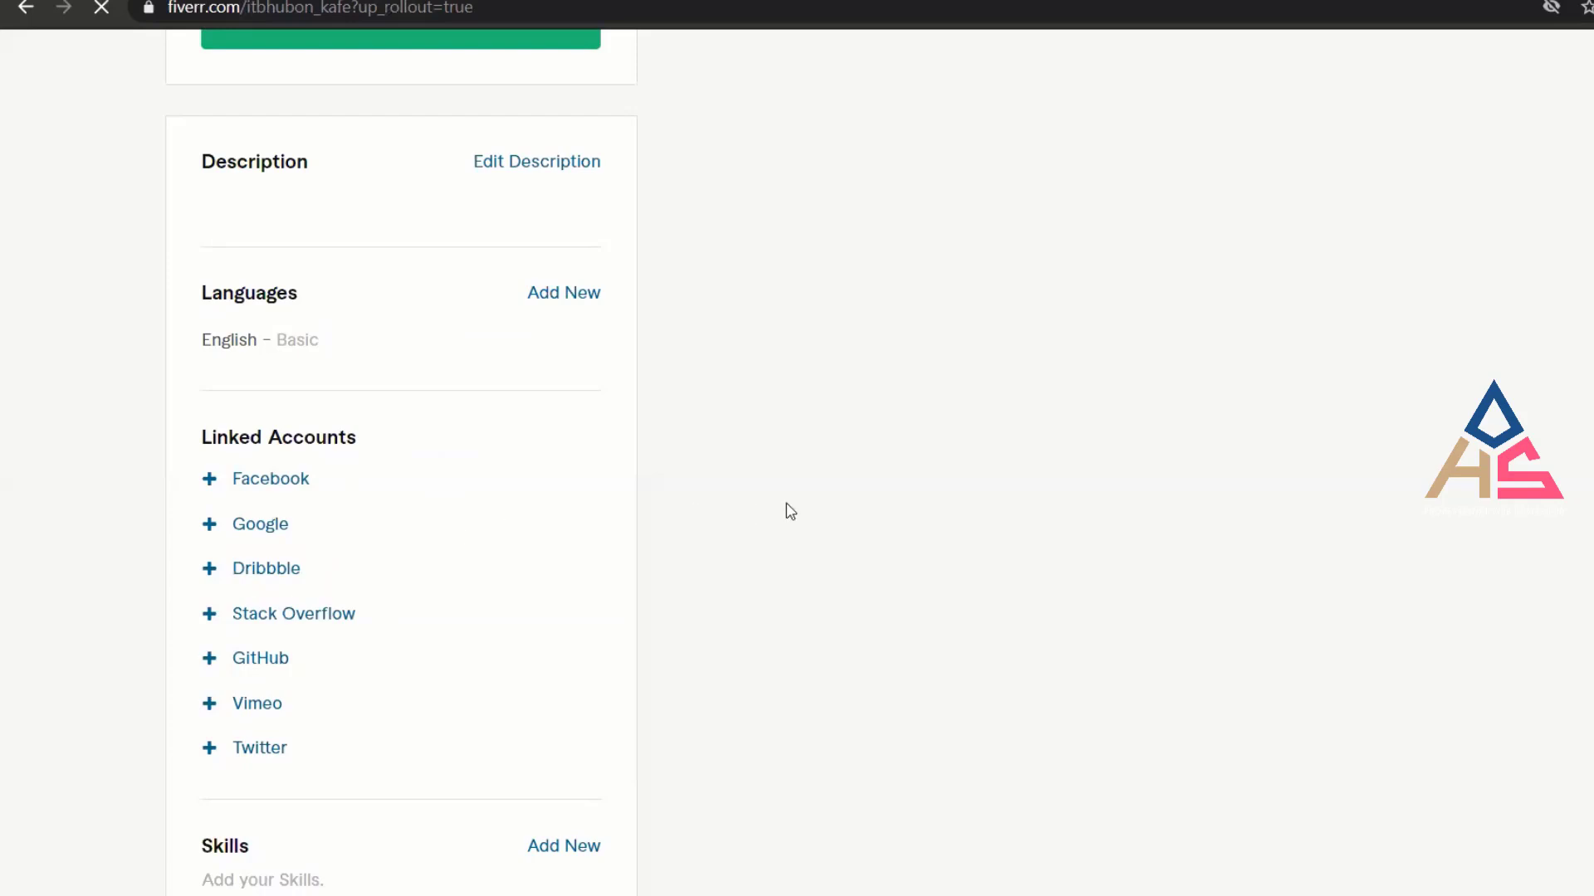
pyautogui.scroll(6, 801, 511)
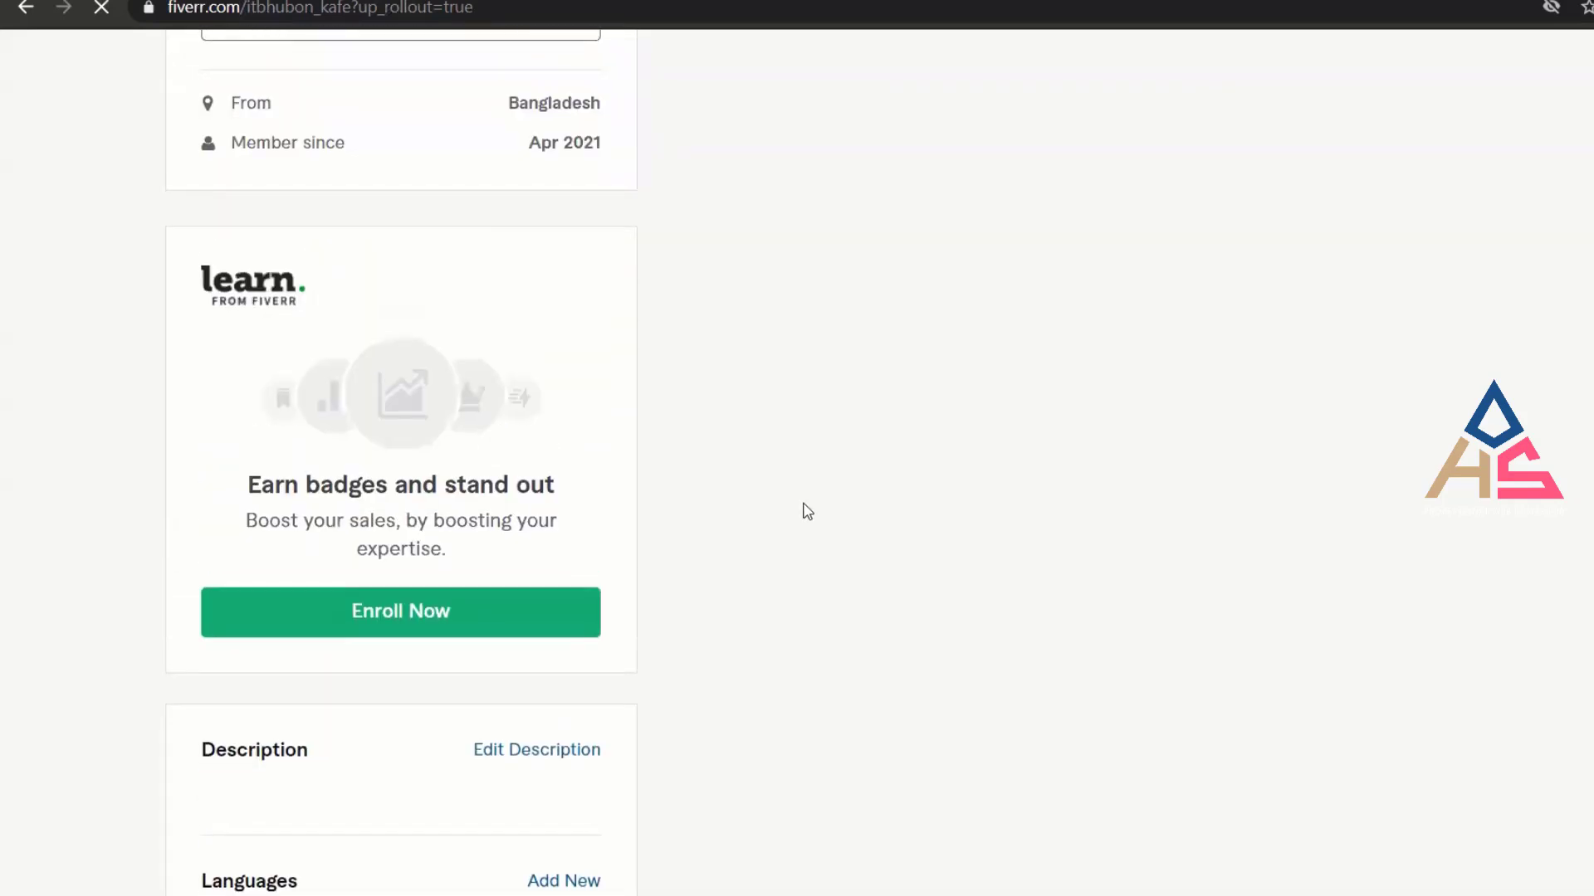
pyautogui.scroll(-5, 806, 512)
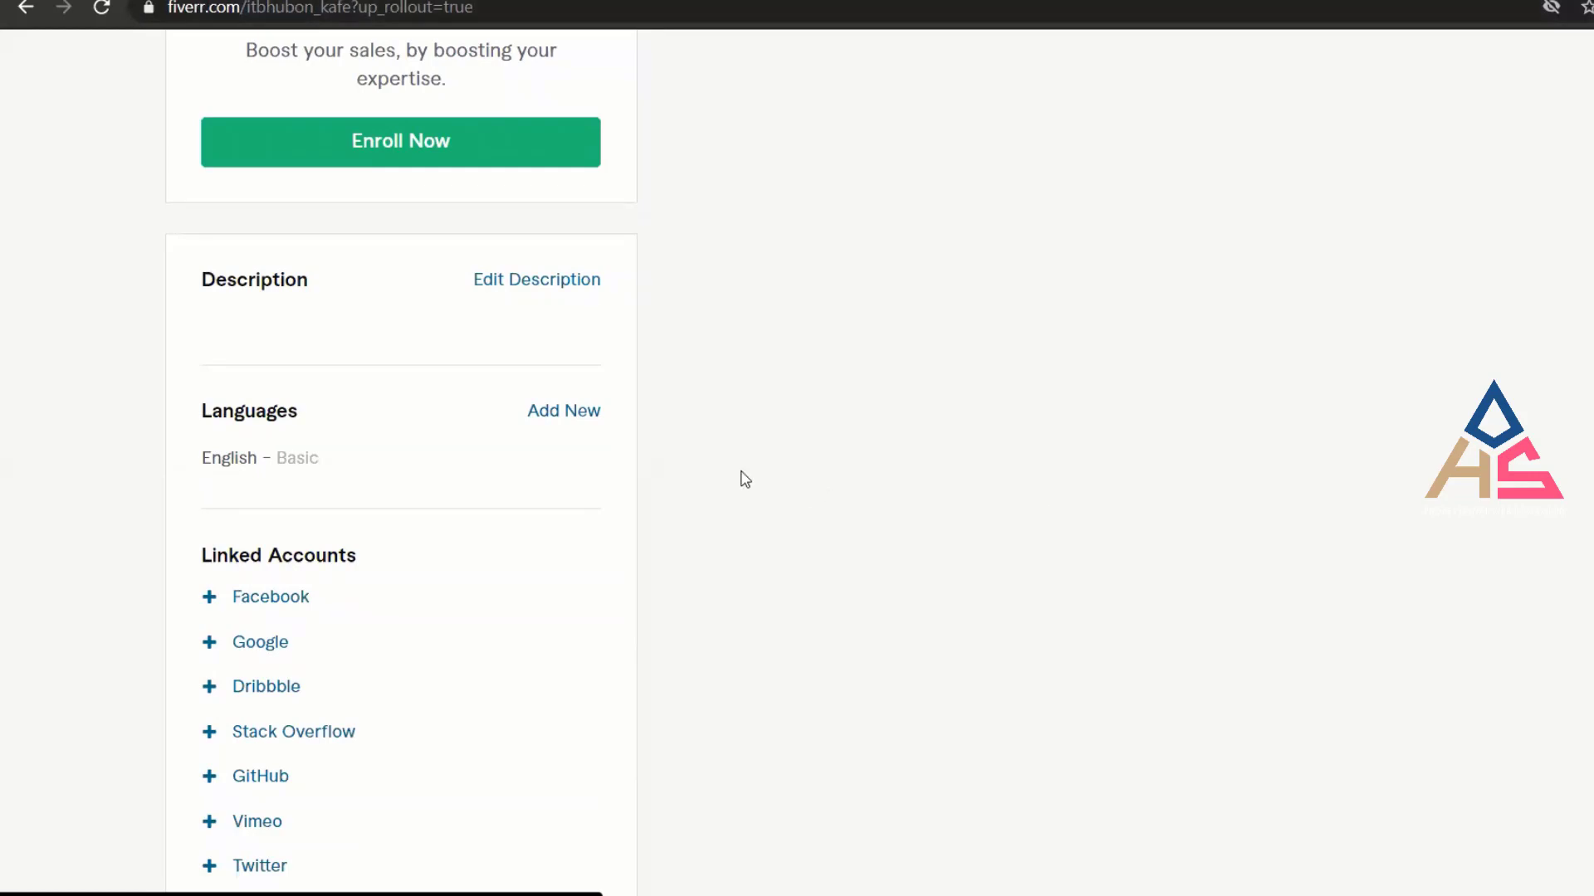
pyautogui.rightClick(885, 339)
pyautogui.click(934, 412)
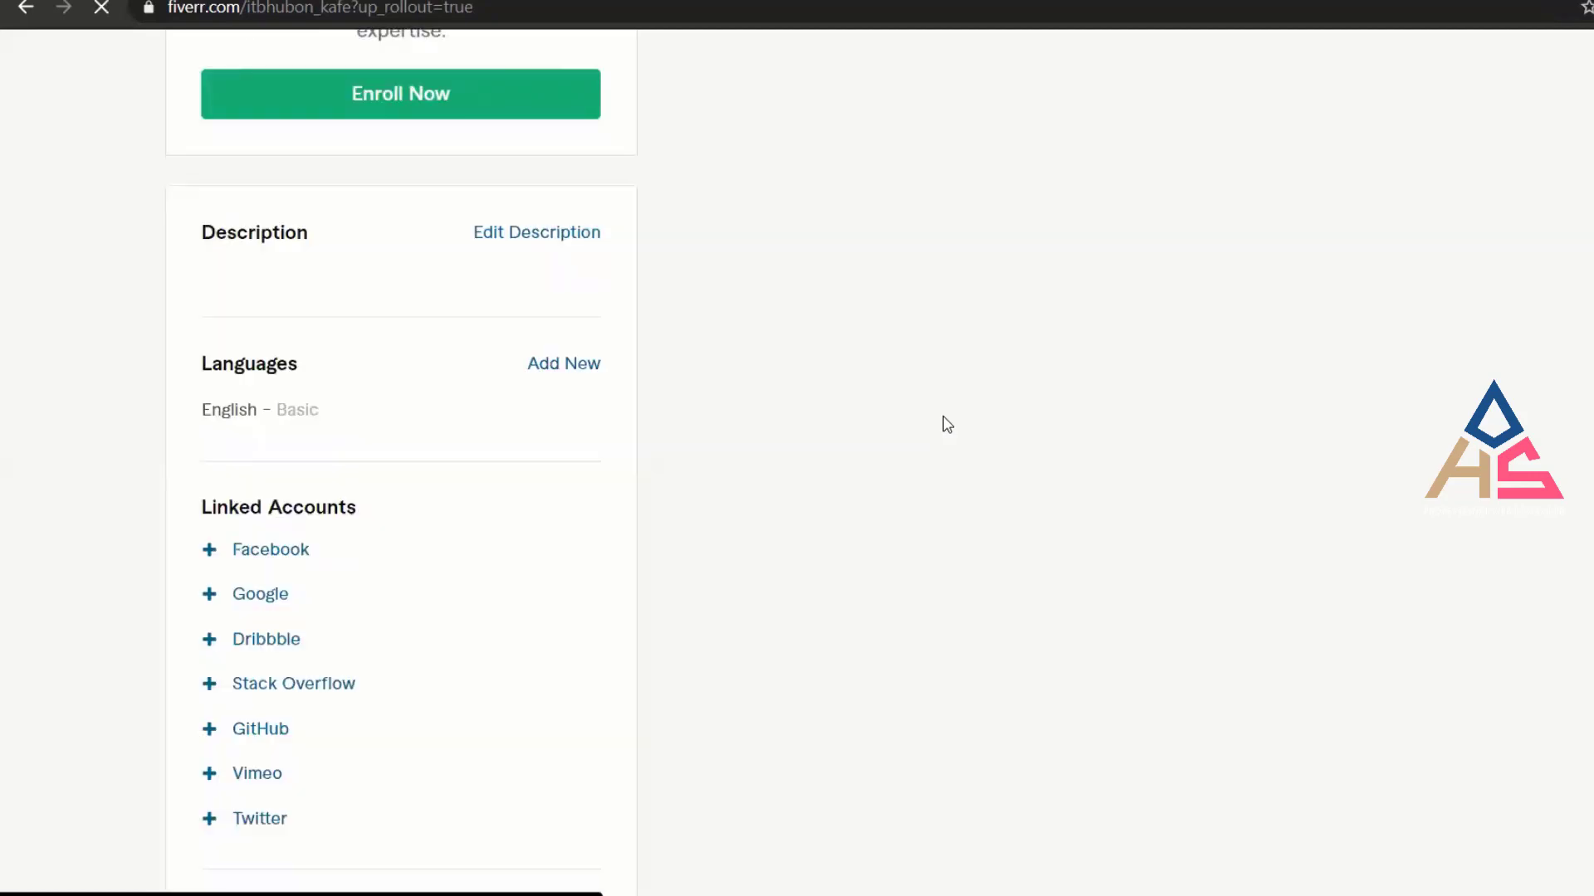
pyautogui.scroll(5, 621, 561)
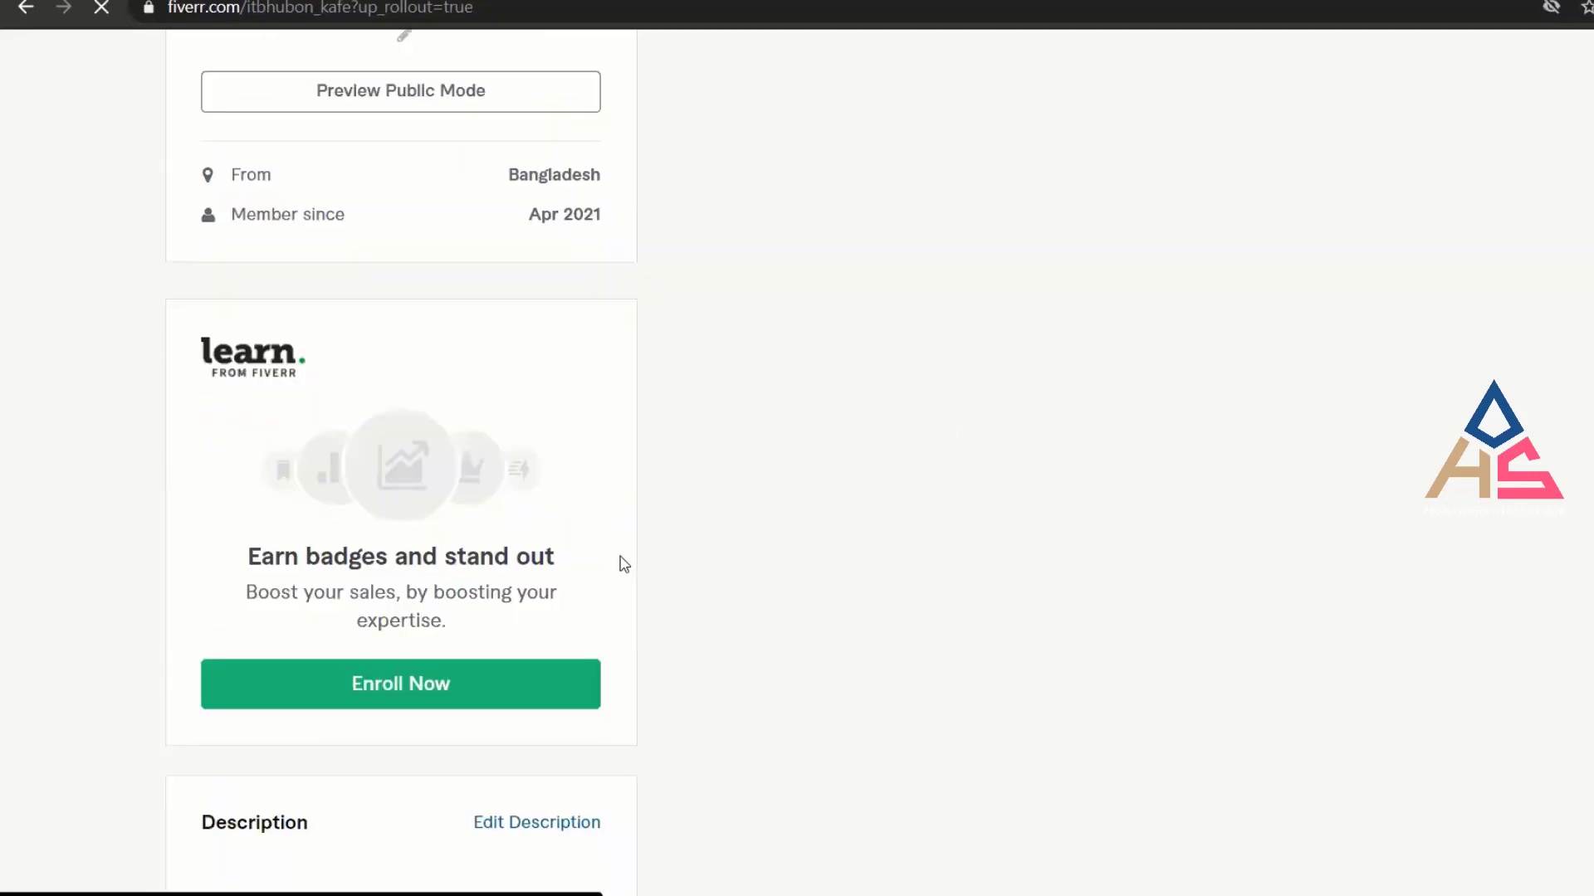
pyautogui.scroll(-6, 621, 563)
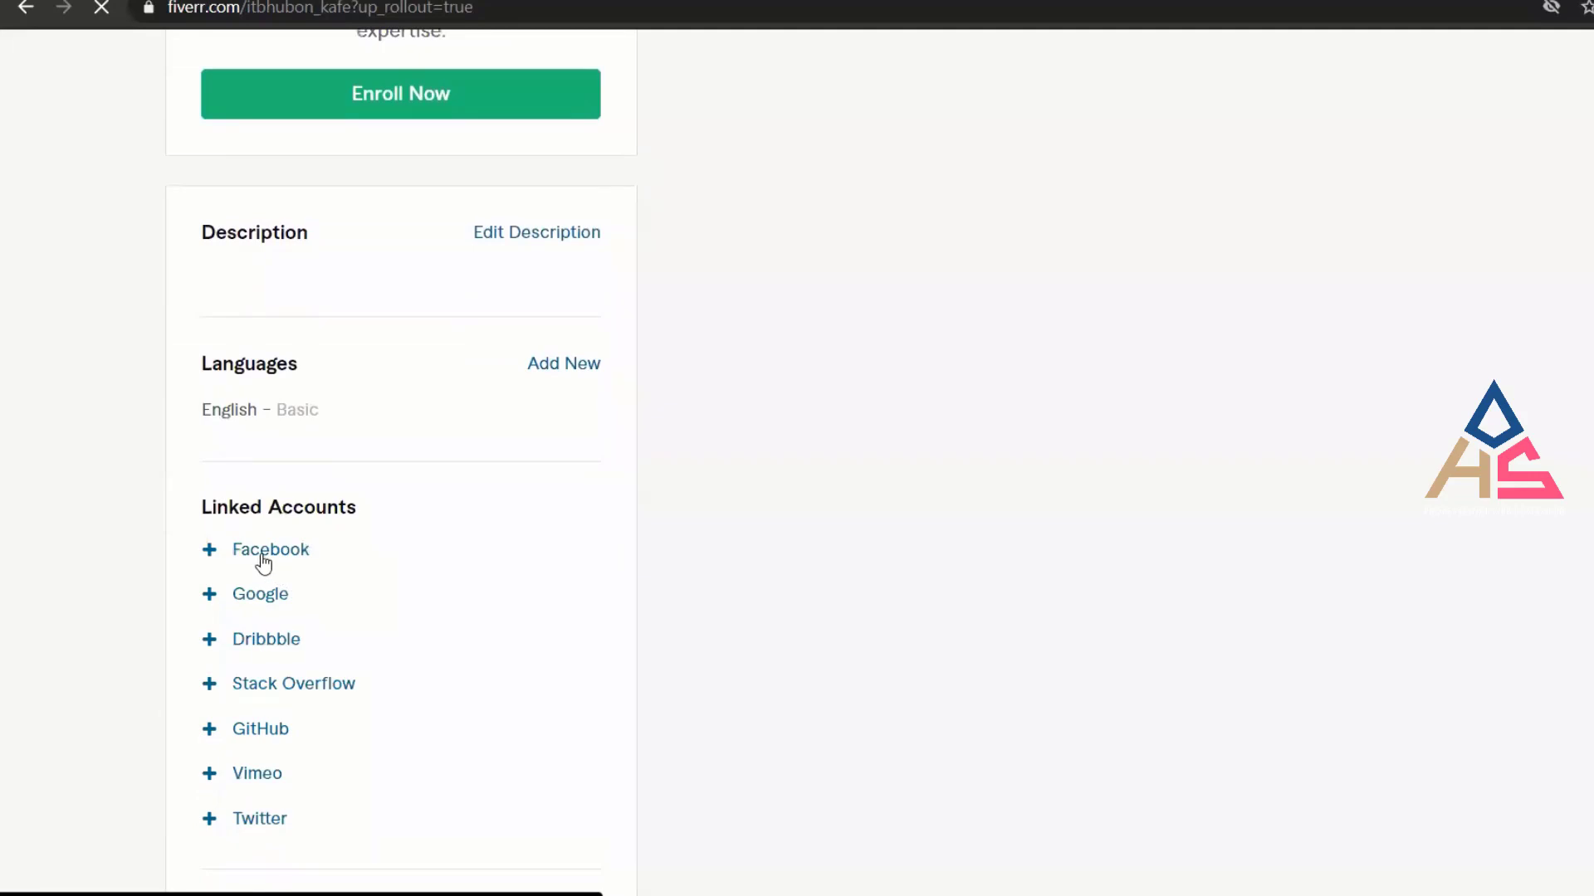
pyautogui.click(261, 554)
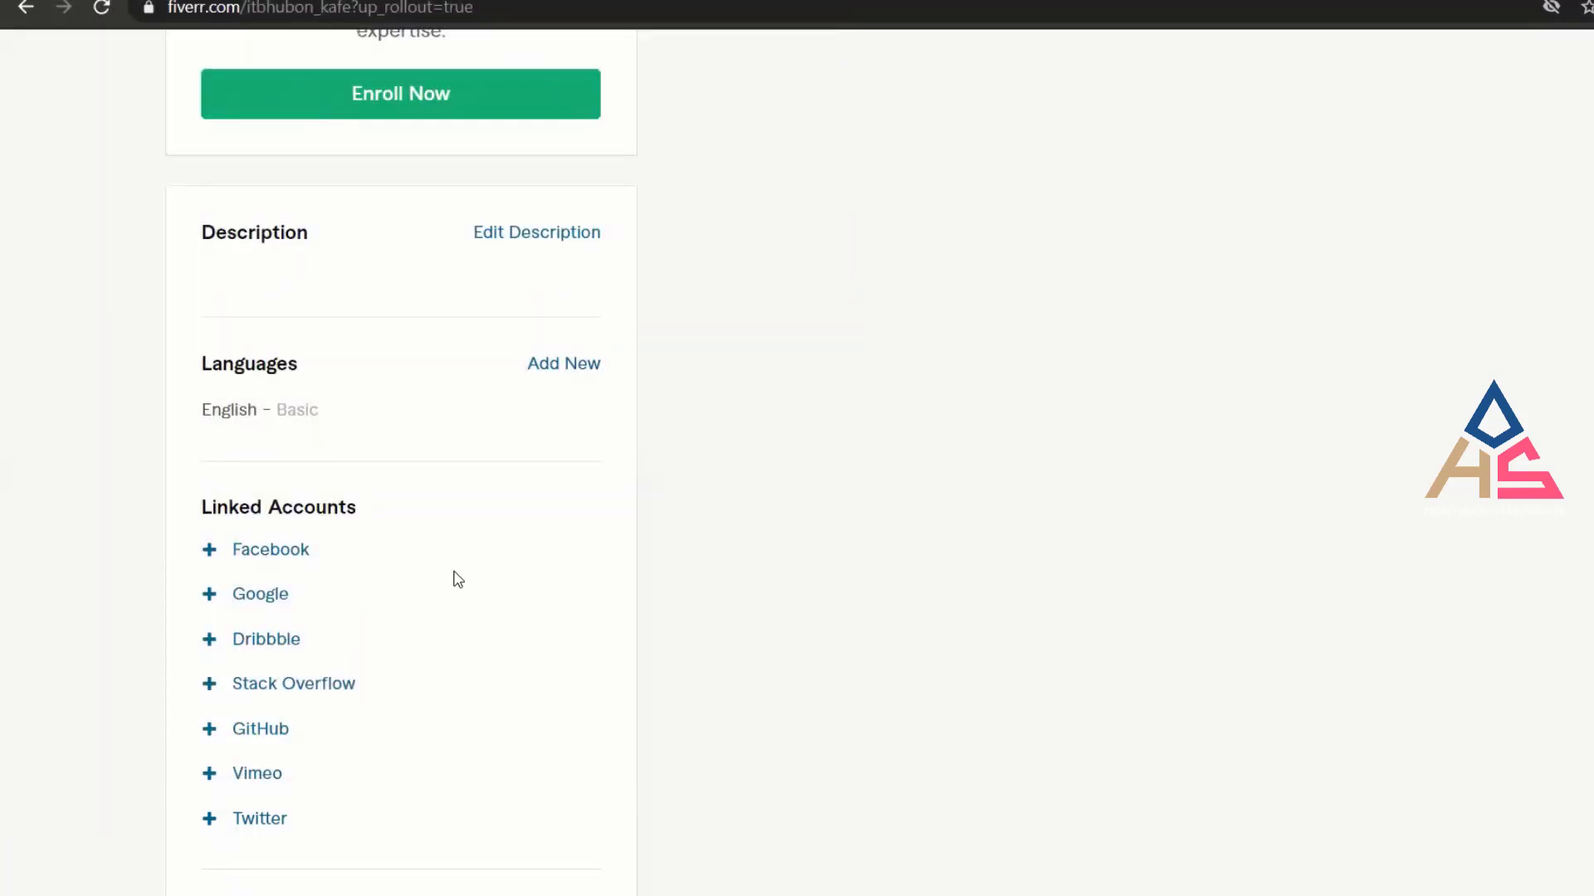
pyautogui.scroll(-3, 453, 578)
pyautogui.scroll(3, 455, 578)
pyautogui.scroll(5, 458, 580)
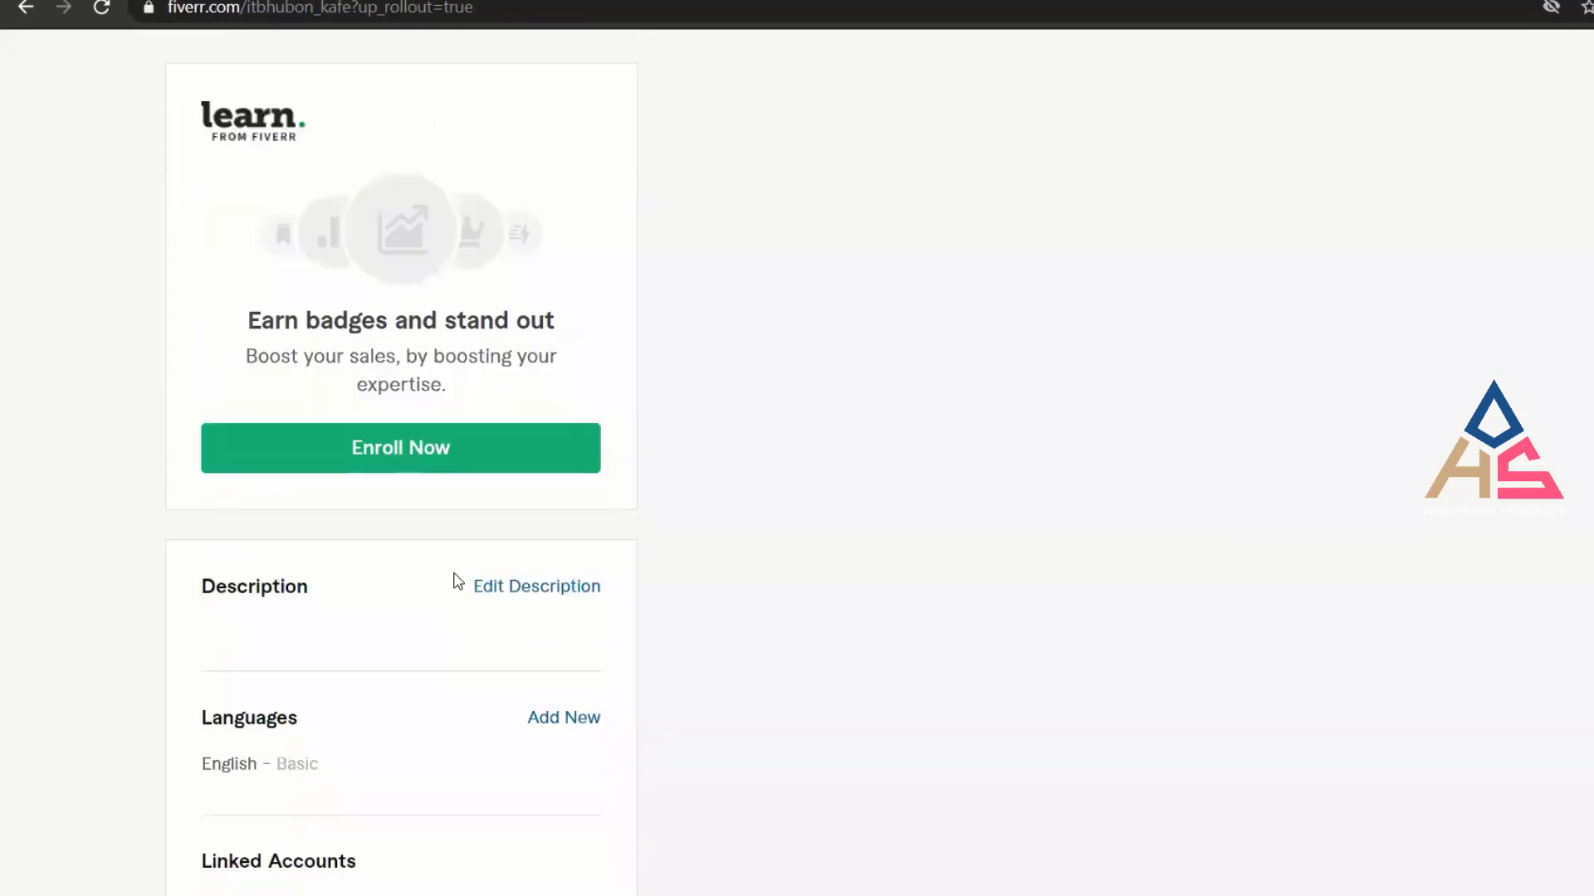
pyautogui.scroll(8, 458, 581)
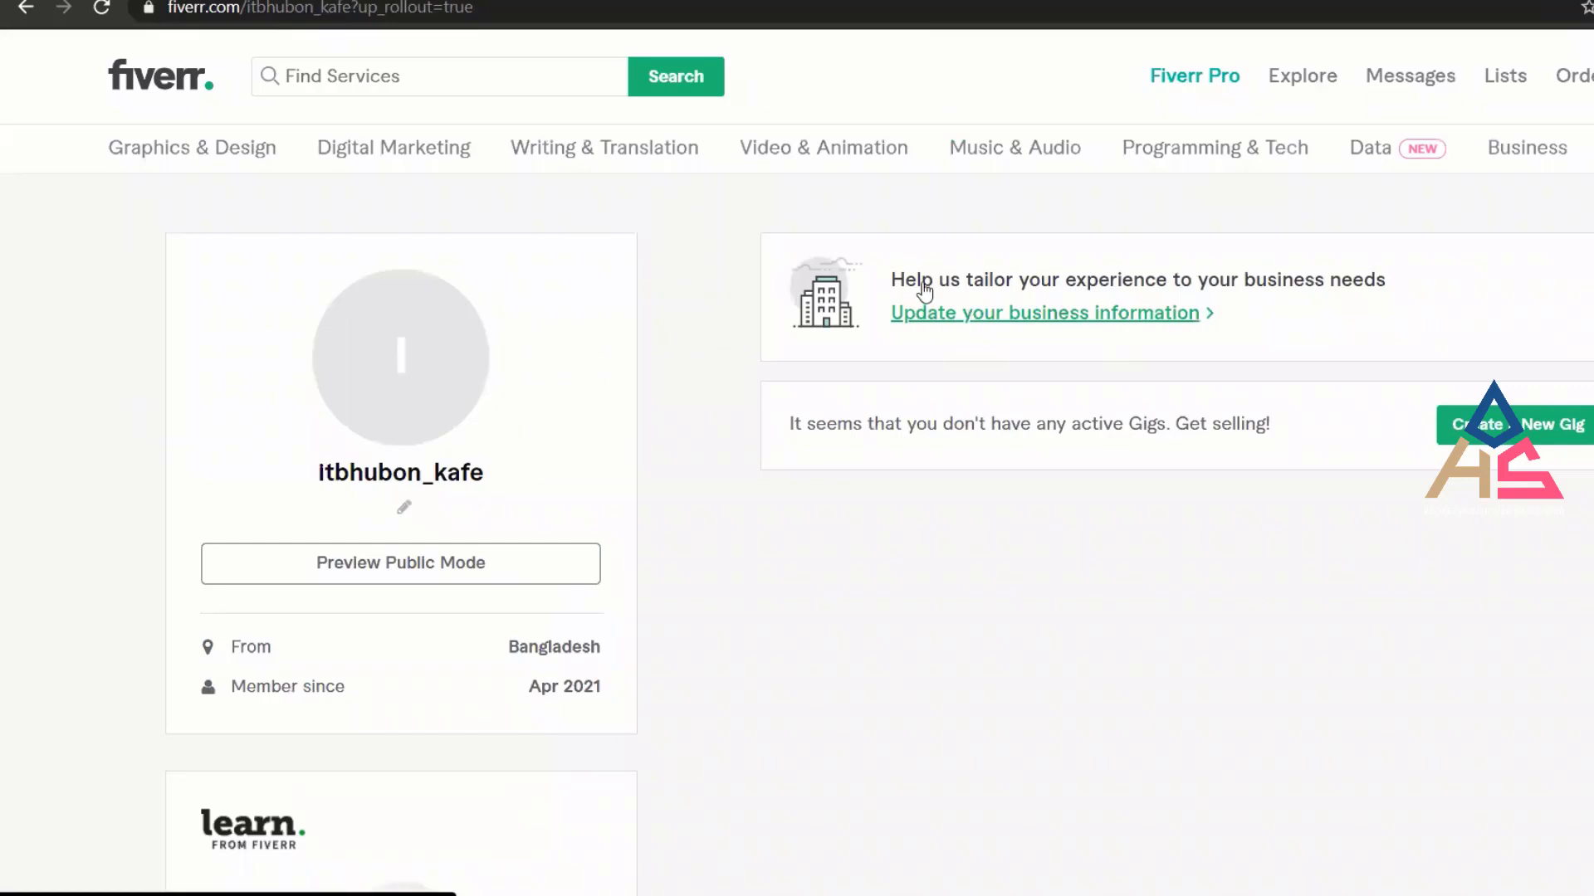
pyautogui.scroll(-14, 592, 654)
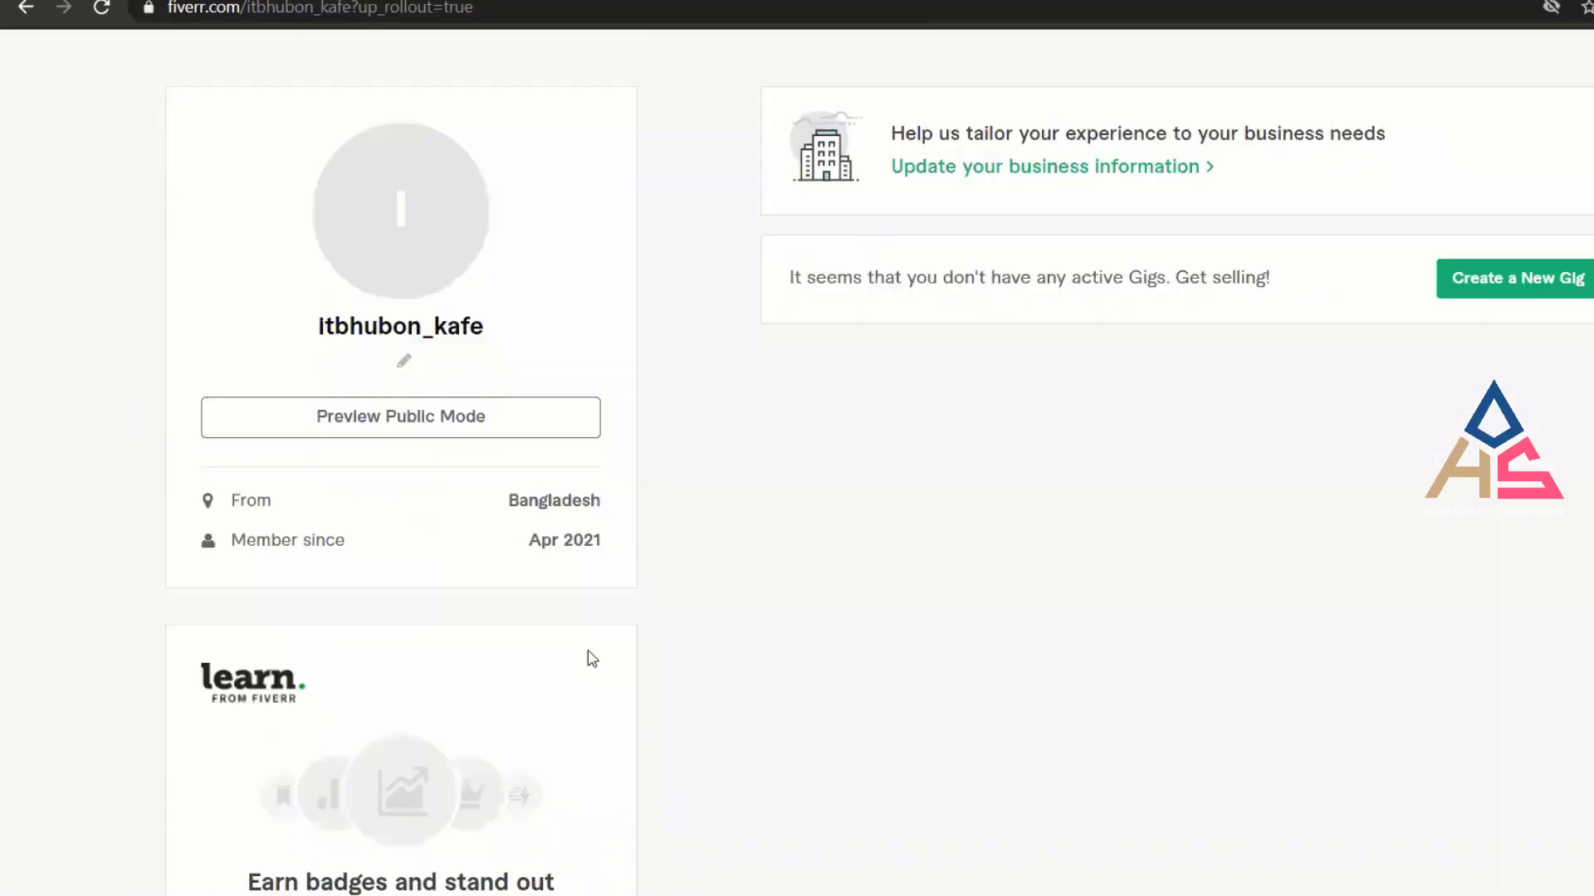
pyautogui.scroll(-6, 651, 619)
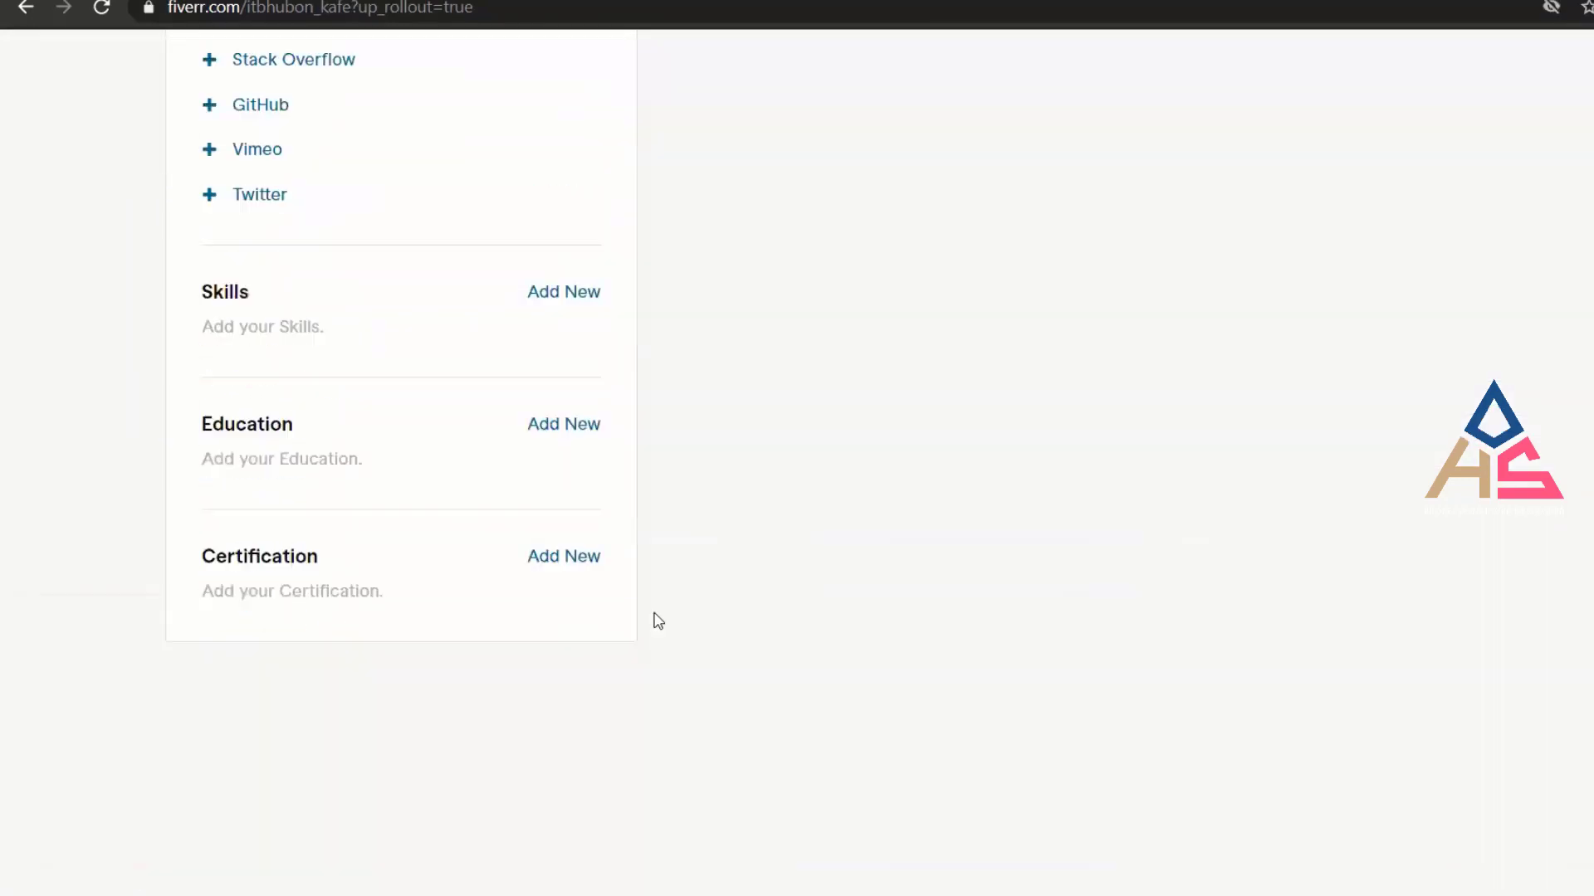
pyautogui.scroll(20, 652, 618)
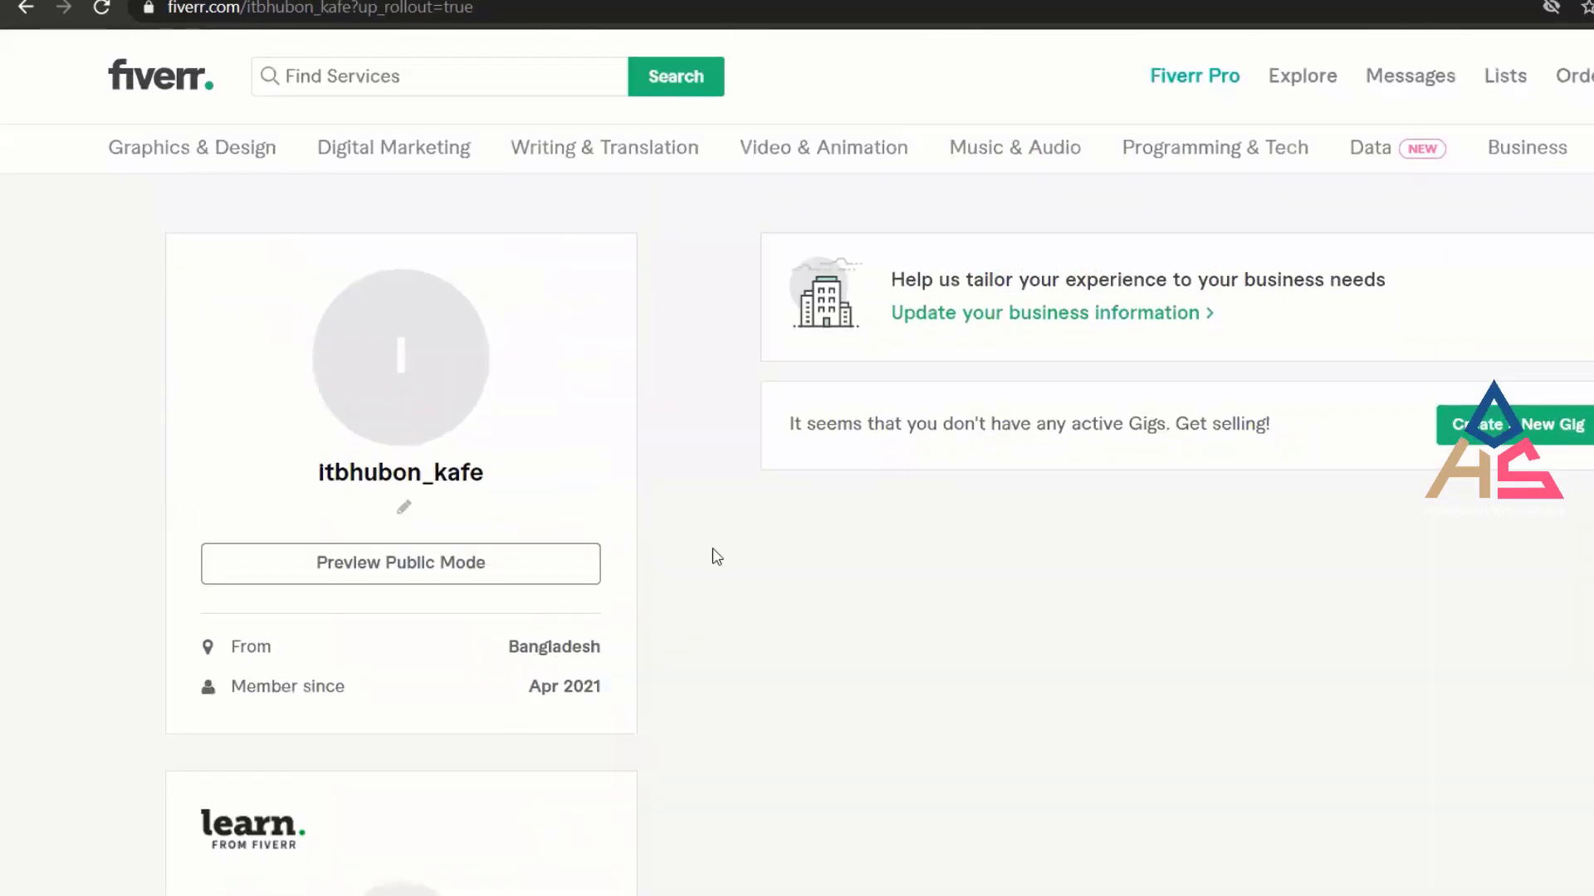
pyautogui.rightClick(712, 479)
pyautogui.click(771, 549)
pyautogui.scroll(-10, 771, 564)
pyautogui.scroll(-1, 398, 567)
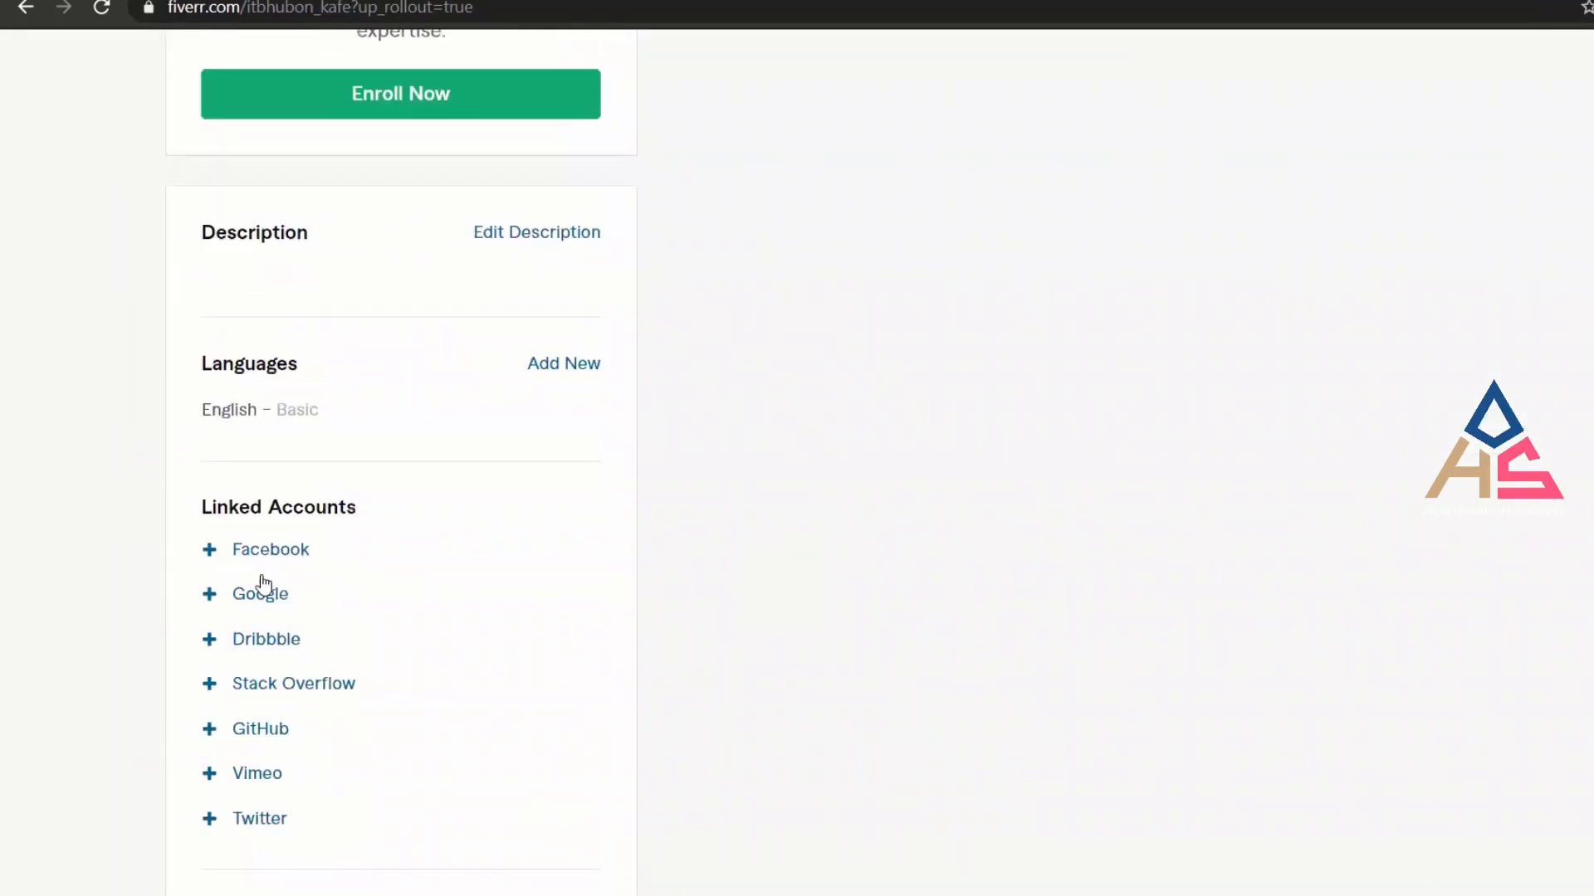
# Link the second listed Google account to the Fiverr profile and allow Fiverr access.
pyautogui.click(263, 595)
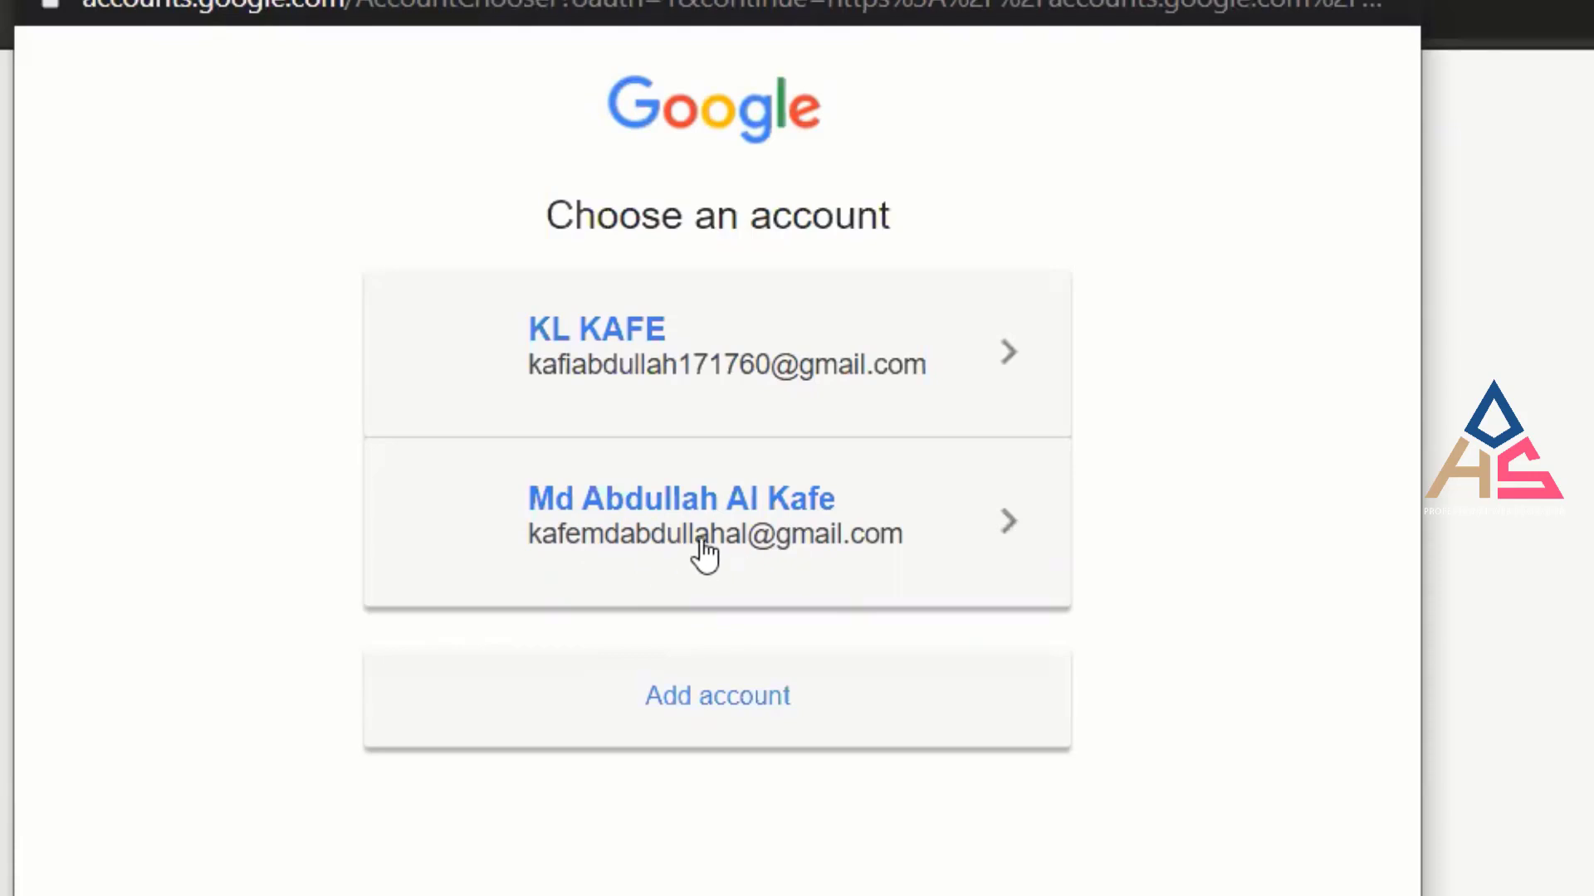
pyautogui.click(1001, 525)
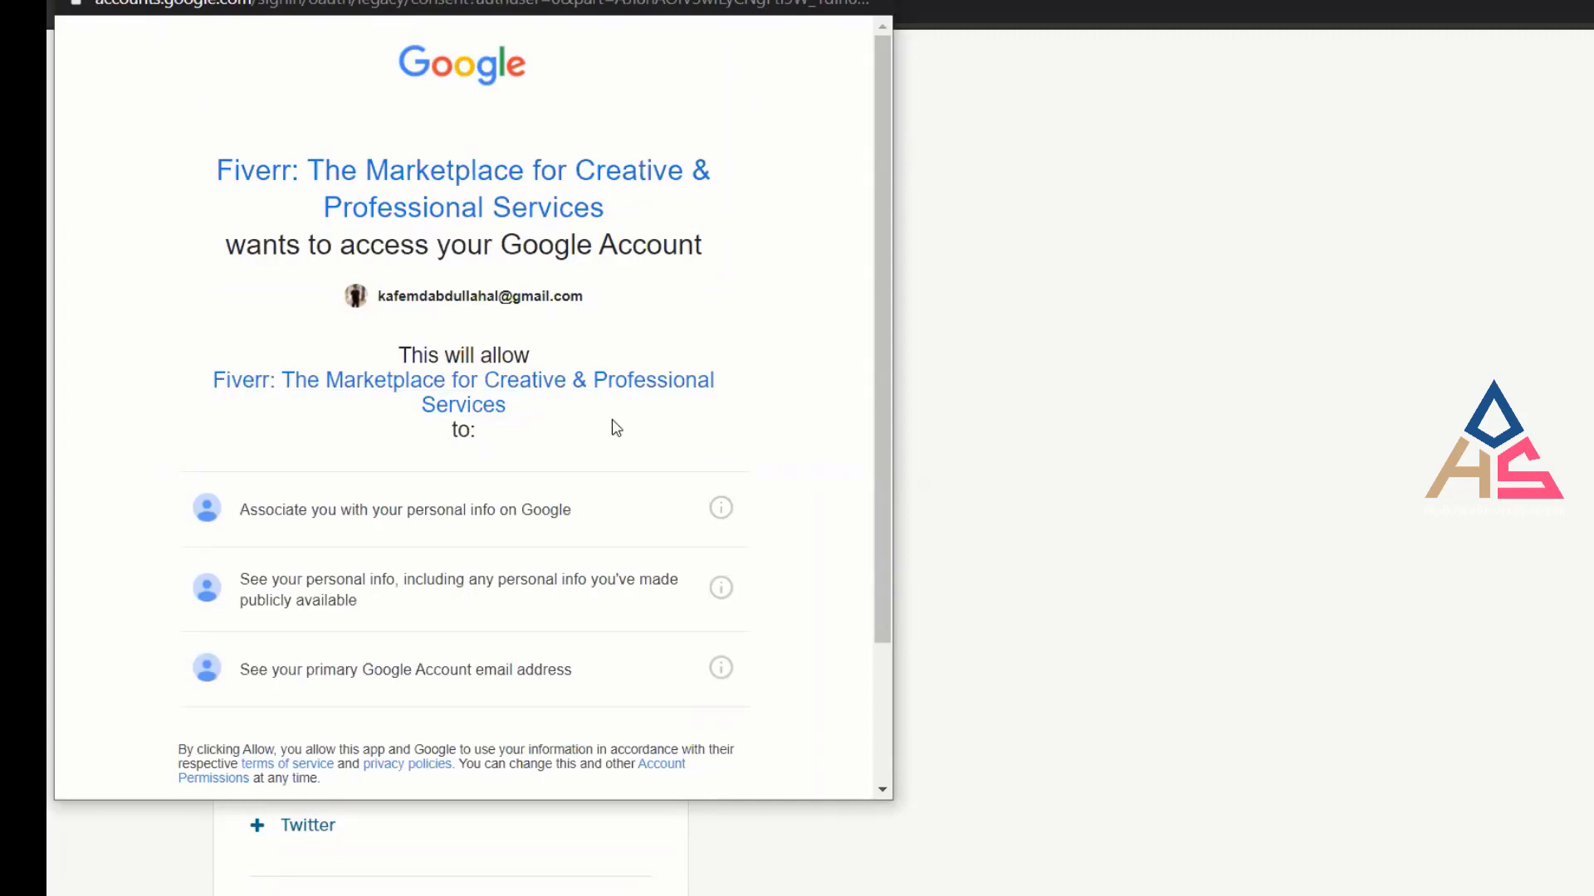
pyautogui.scroll(-1, 614, 428)
pyautogui.scroll(-2, 616, 428)
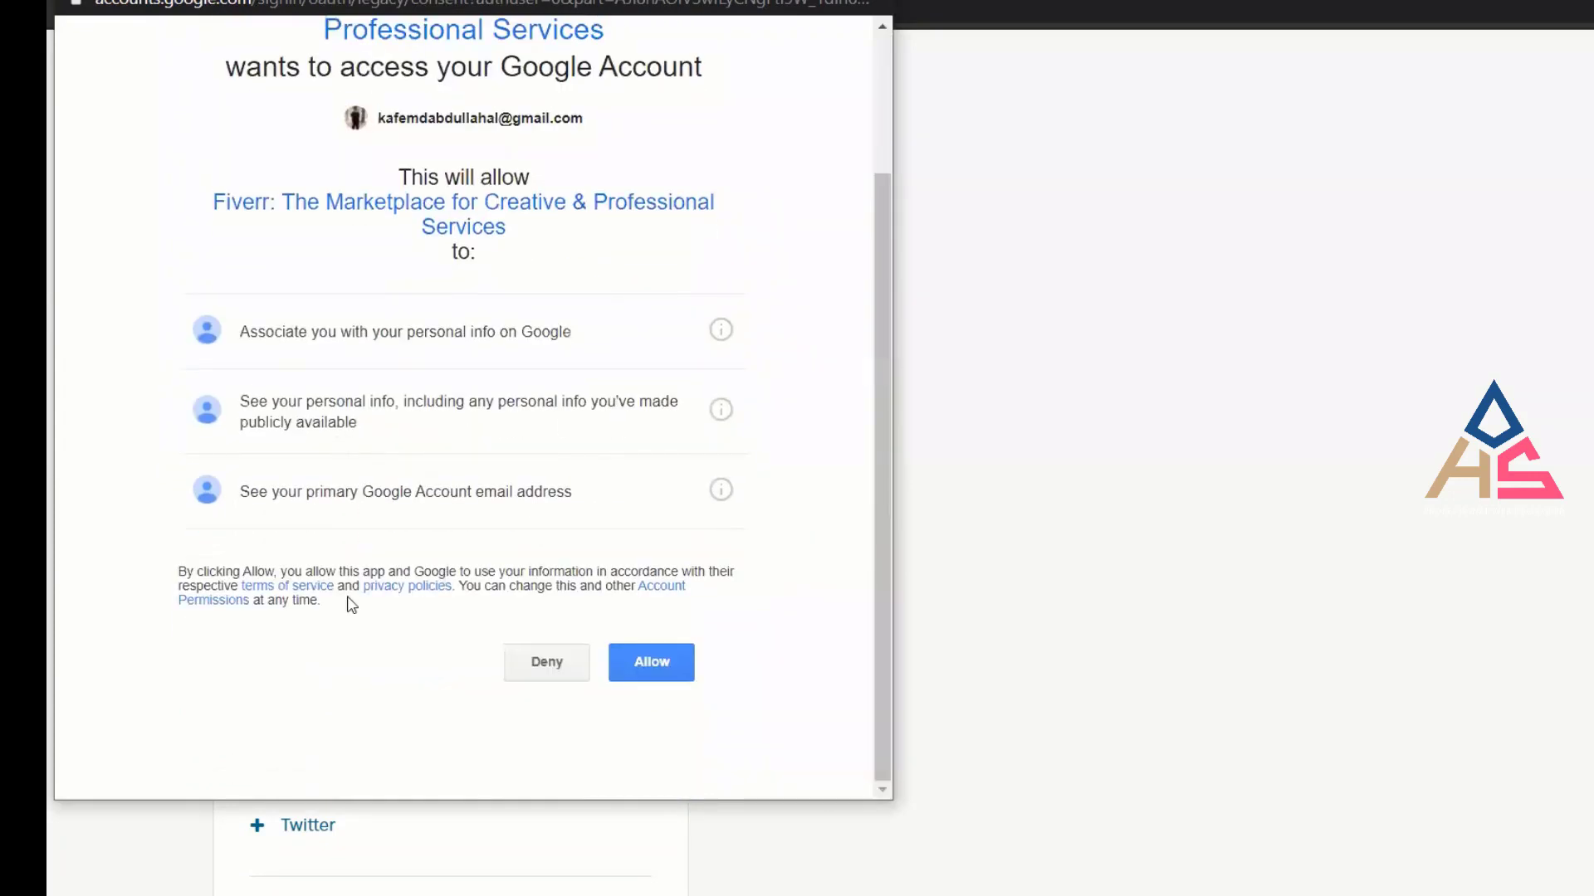
pyautogui.scroll(3, 558, 610)
pyautogui.scroll(-3, 477, 452)
pyautogui.scroll(2, 615, 655)
pyautogui.scroll(-2, 619, 661)
pyautogui.click(640, 659)
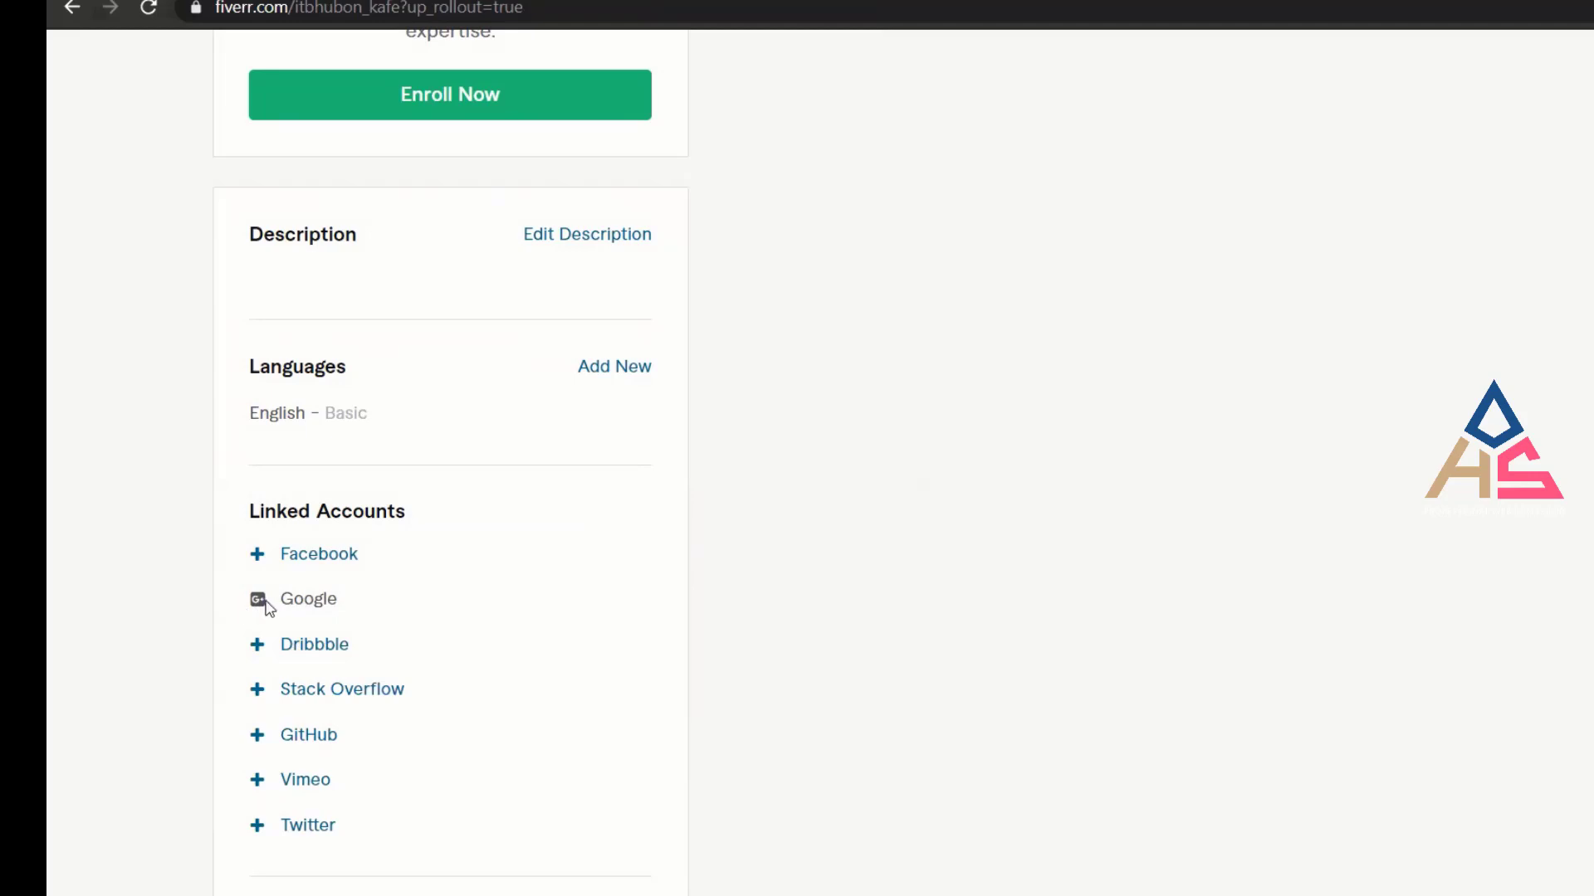
pyautogui.click(393, 604)
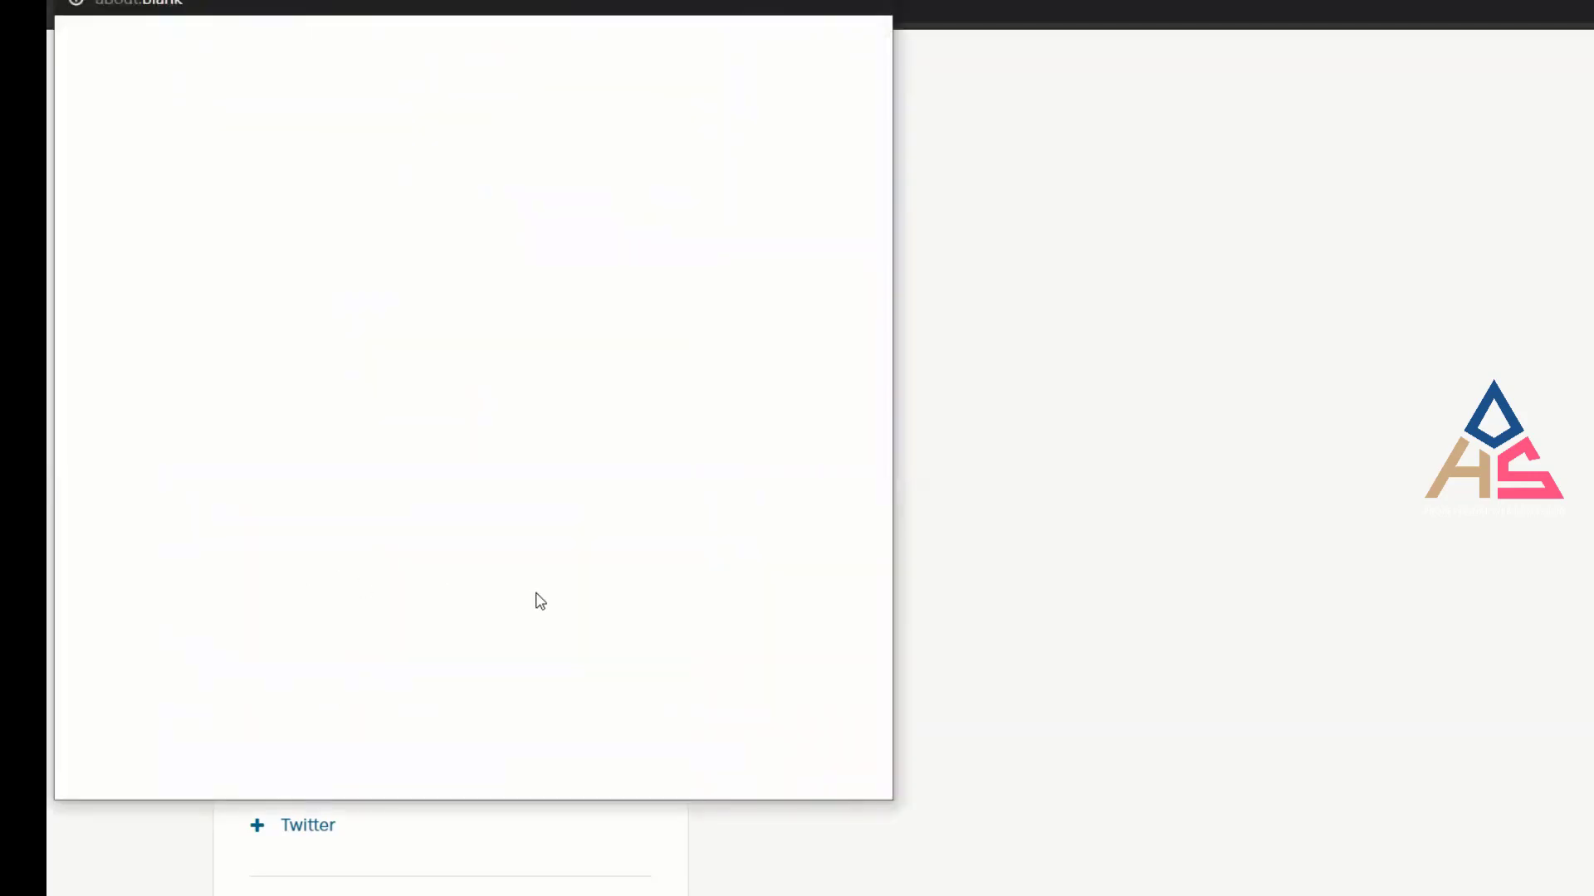
pyautogui.click(870, 5)
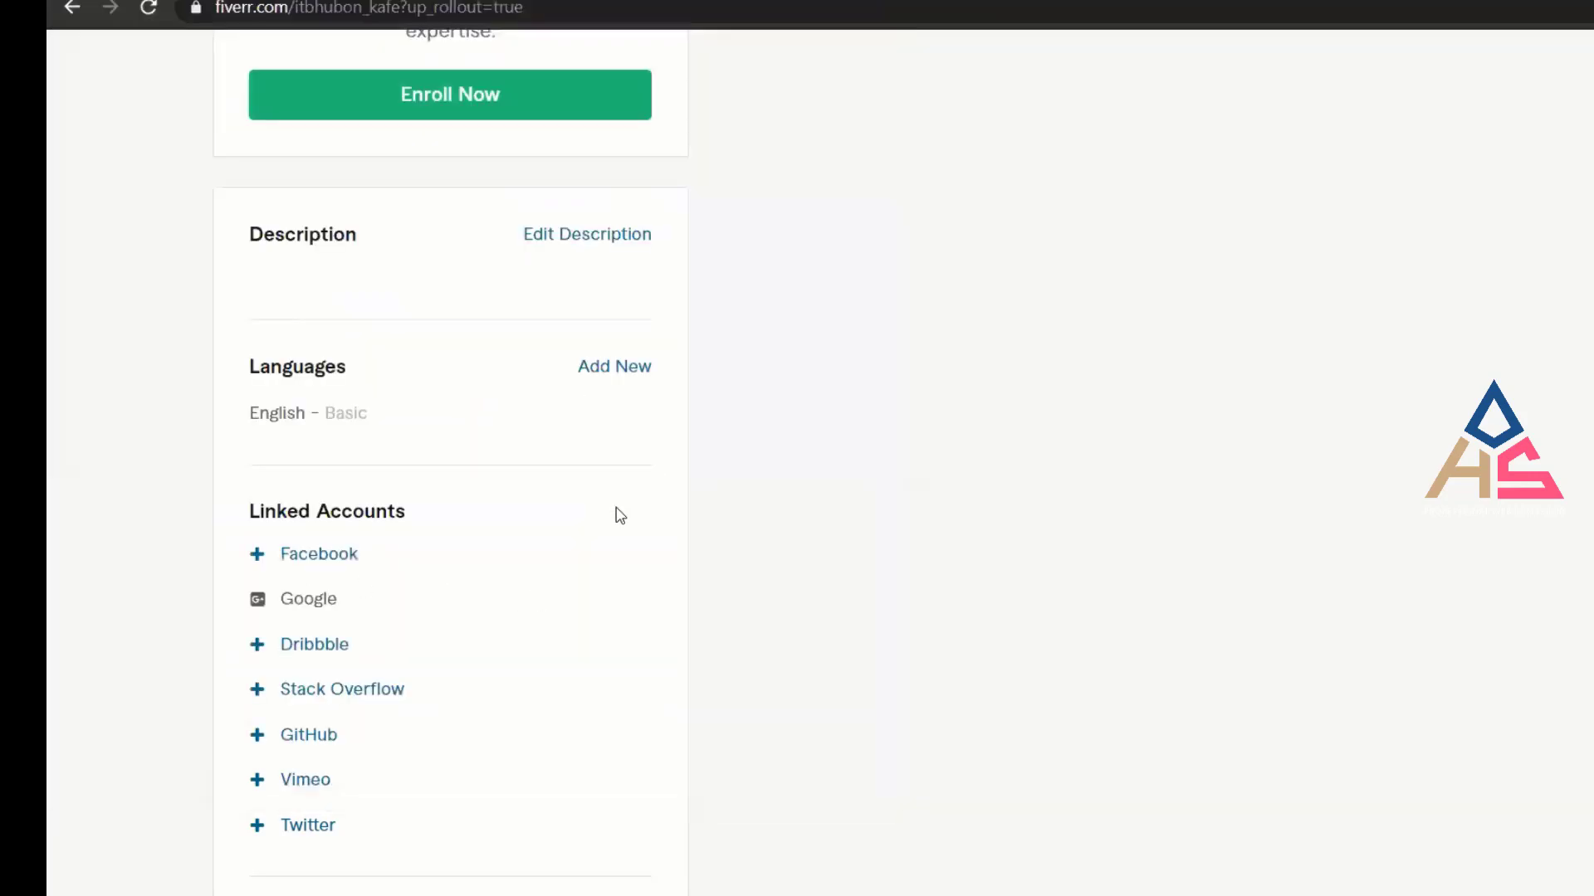
pyautogui.rightClick(569, 568)
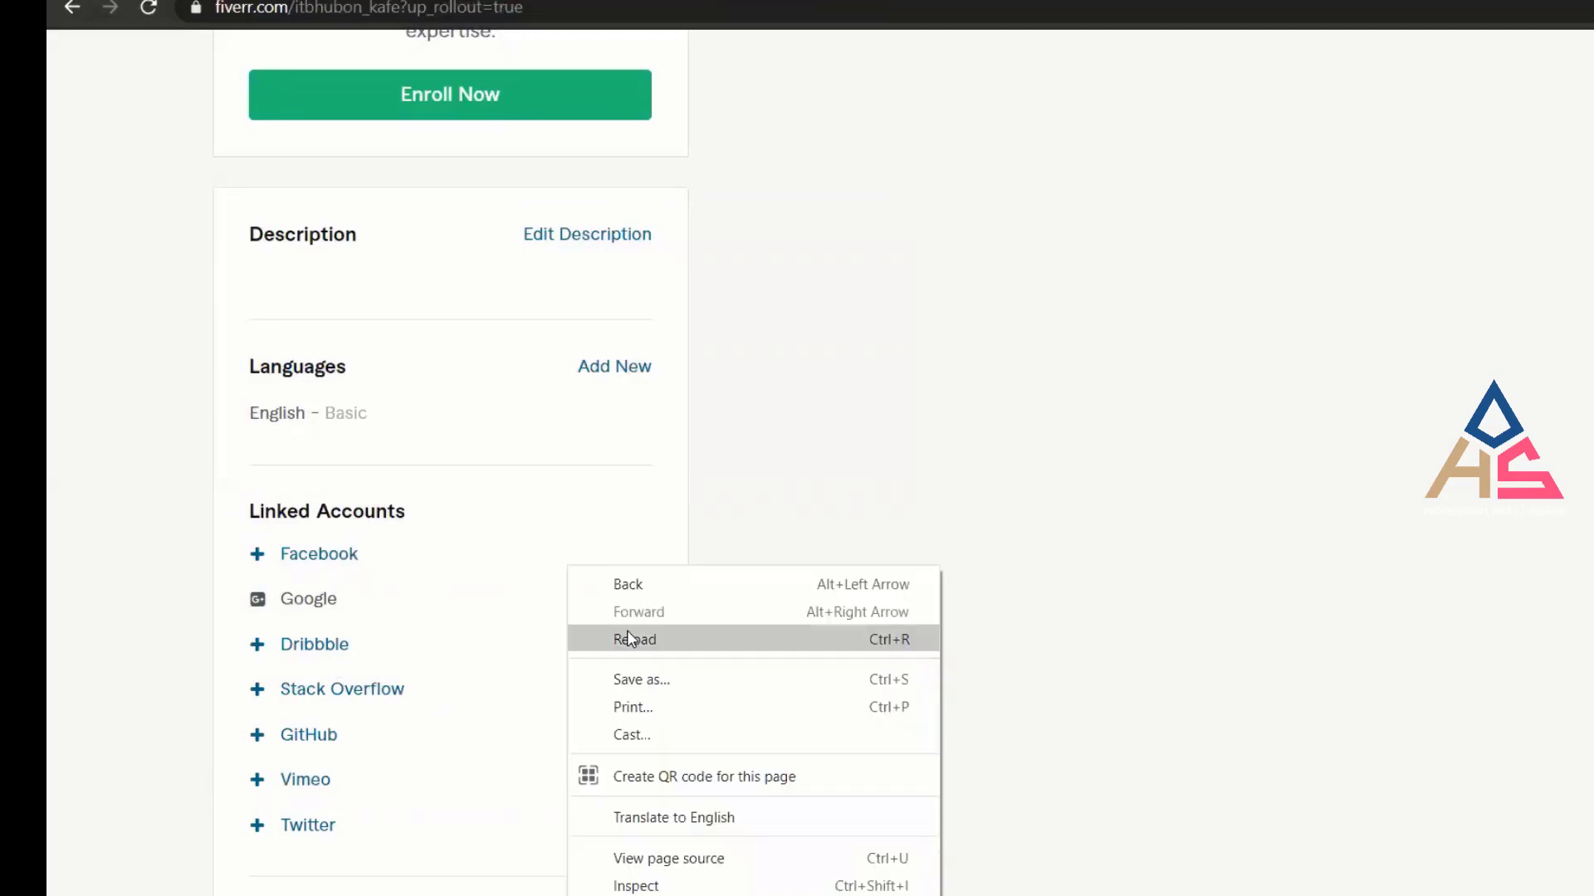
pyautogui.click(614, 636)
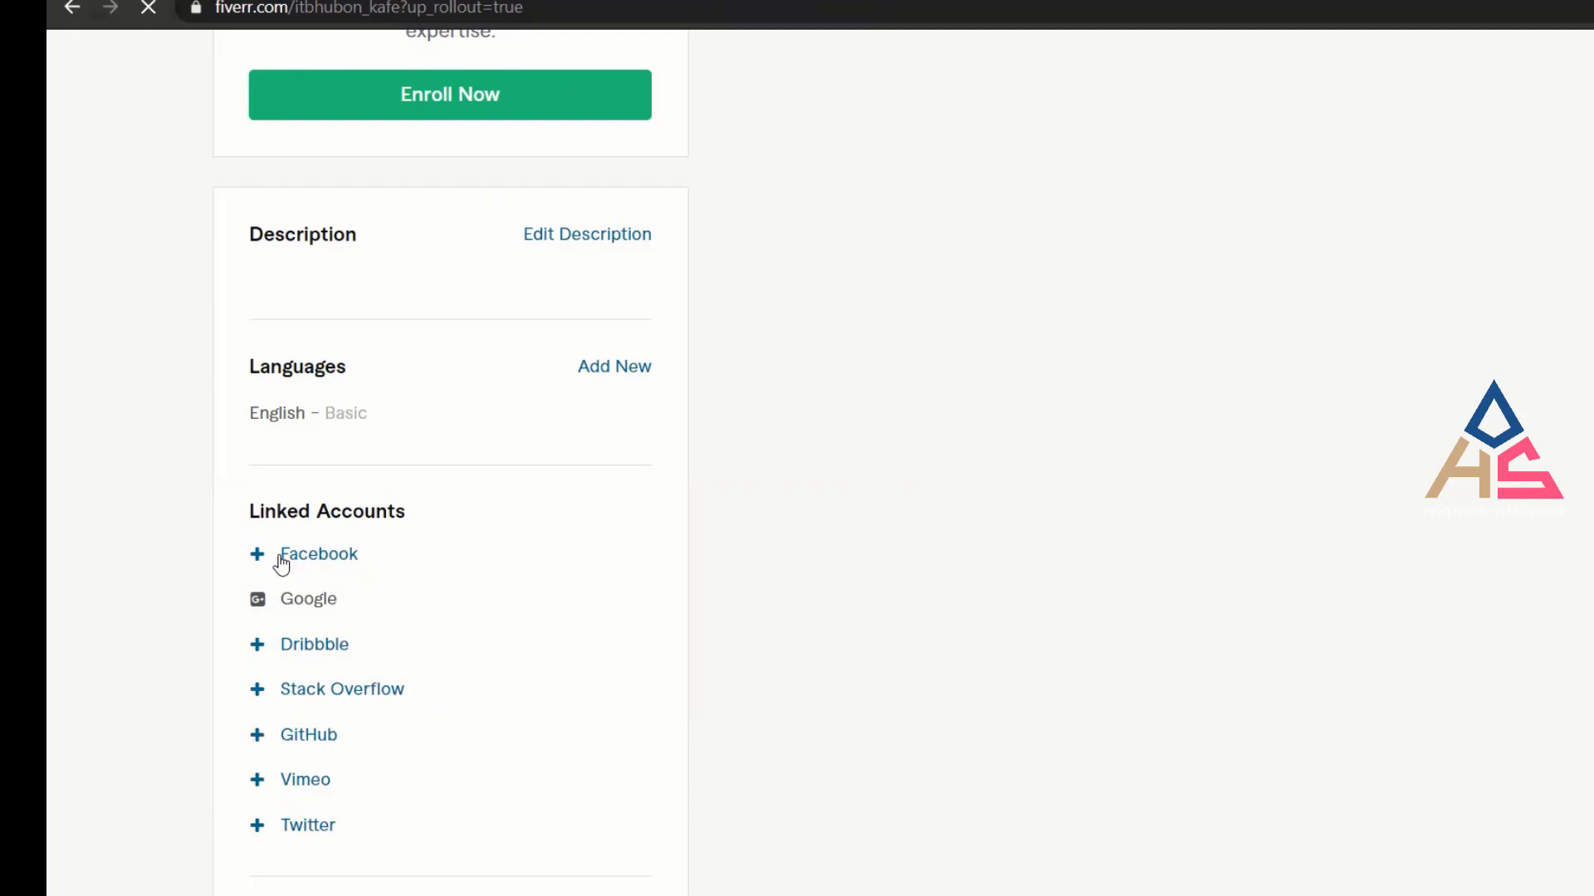
pyautogui.scroll(10, 804, 494)
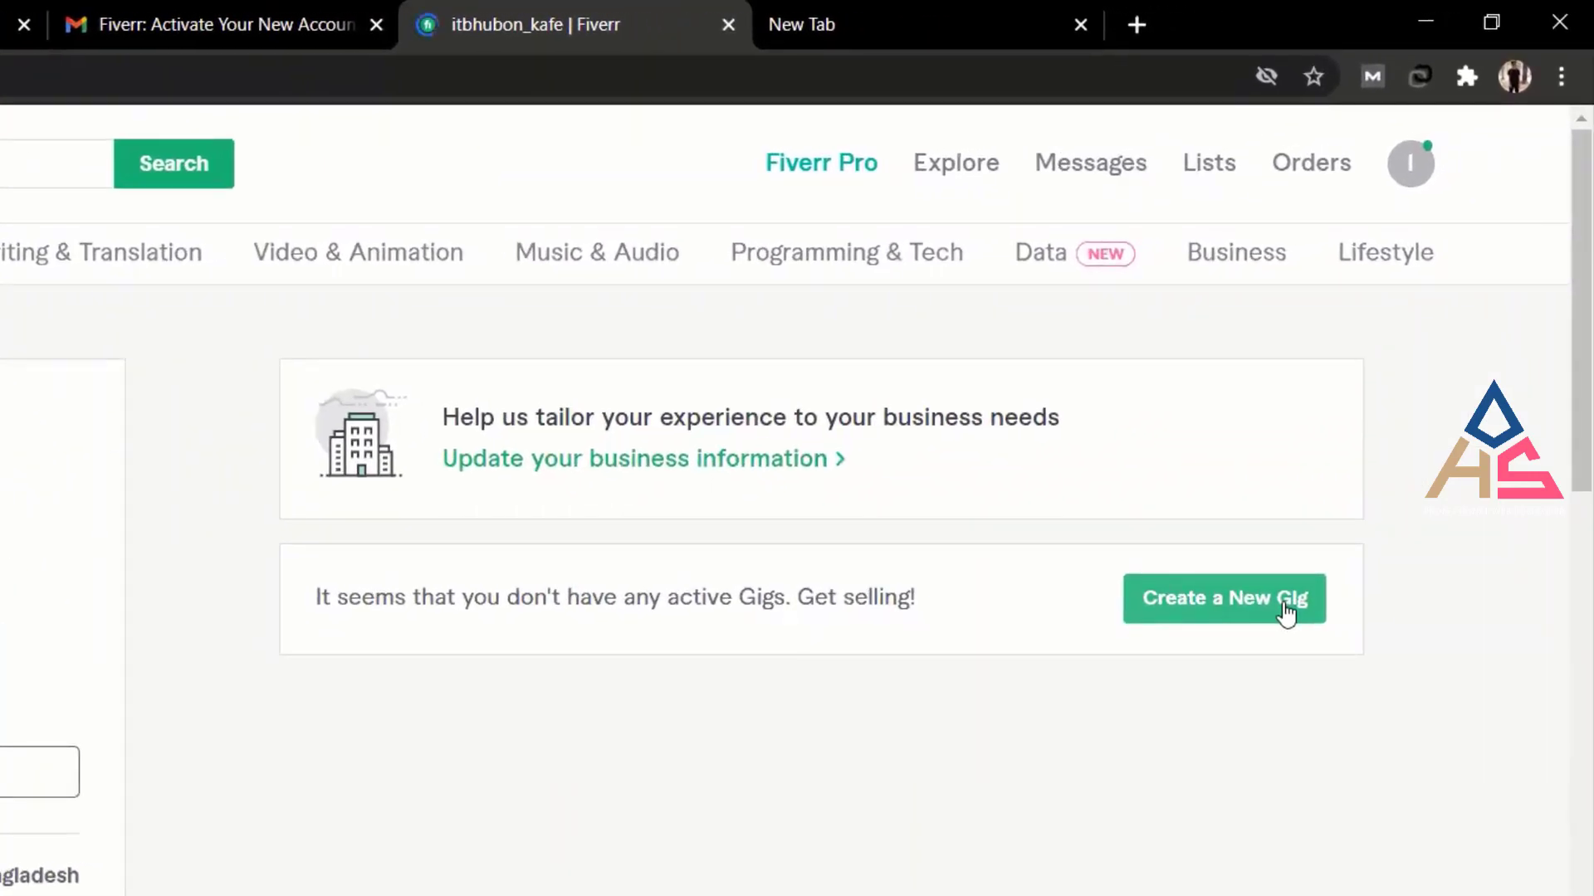
pyautogui.scroll(-5, 1270, 606)
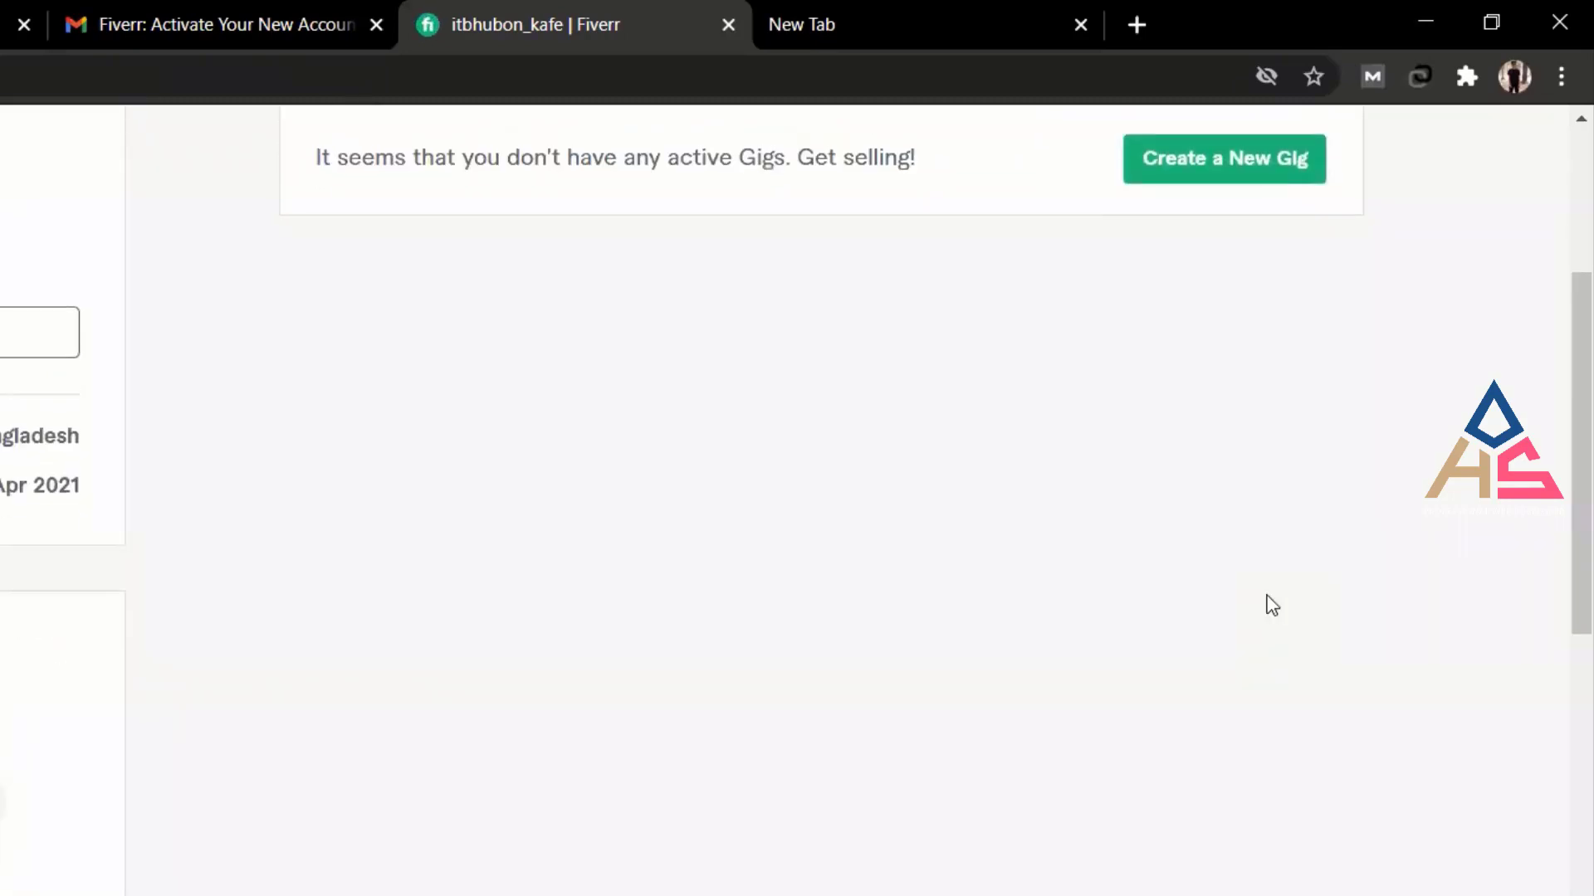
pyautogui.scroll(5, 1267, 595)
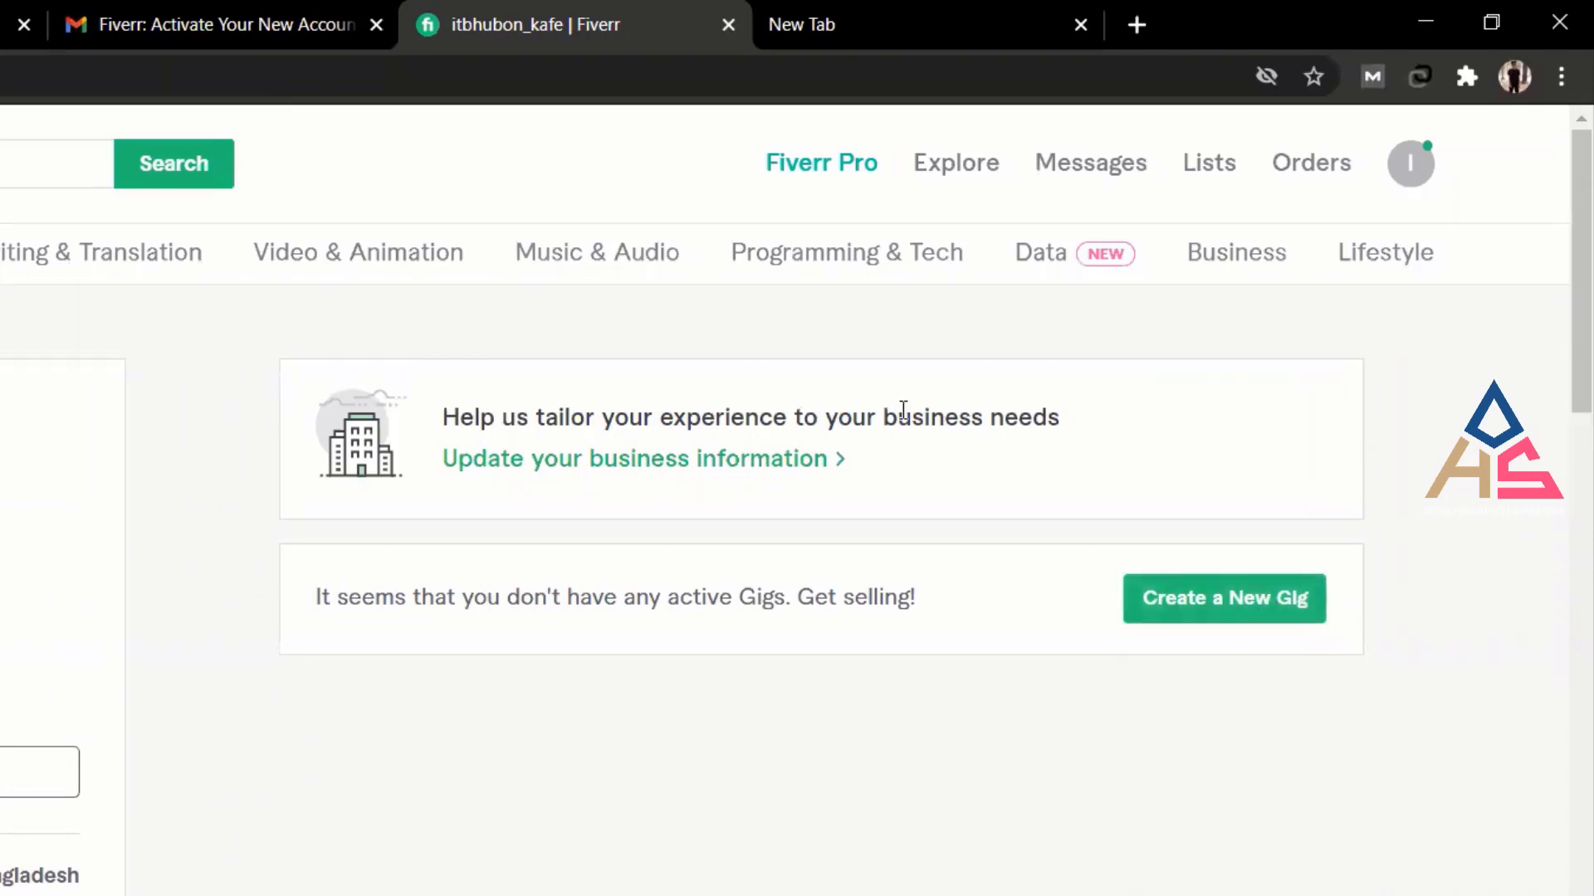
pyautogui.scroll(-10, 399, 662)
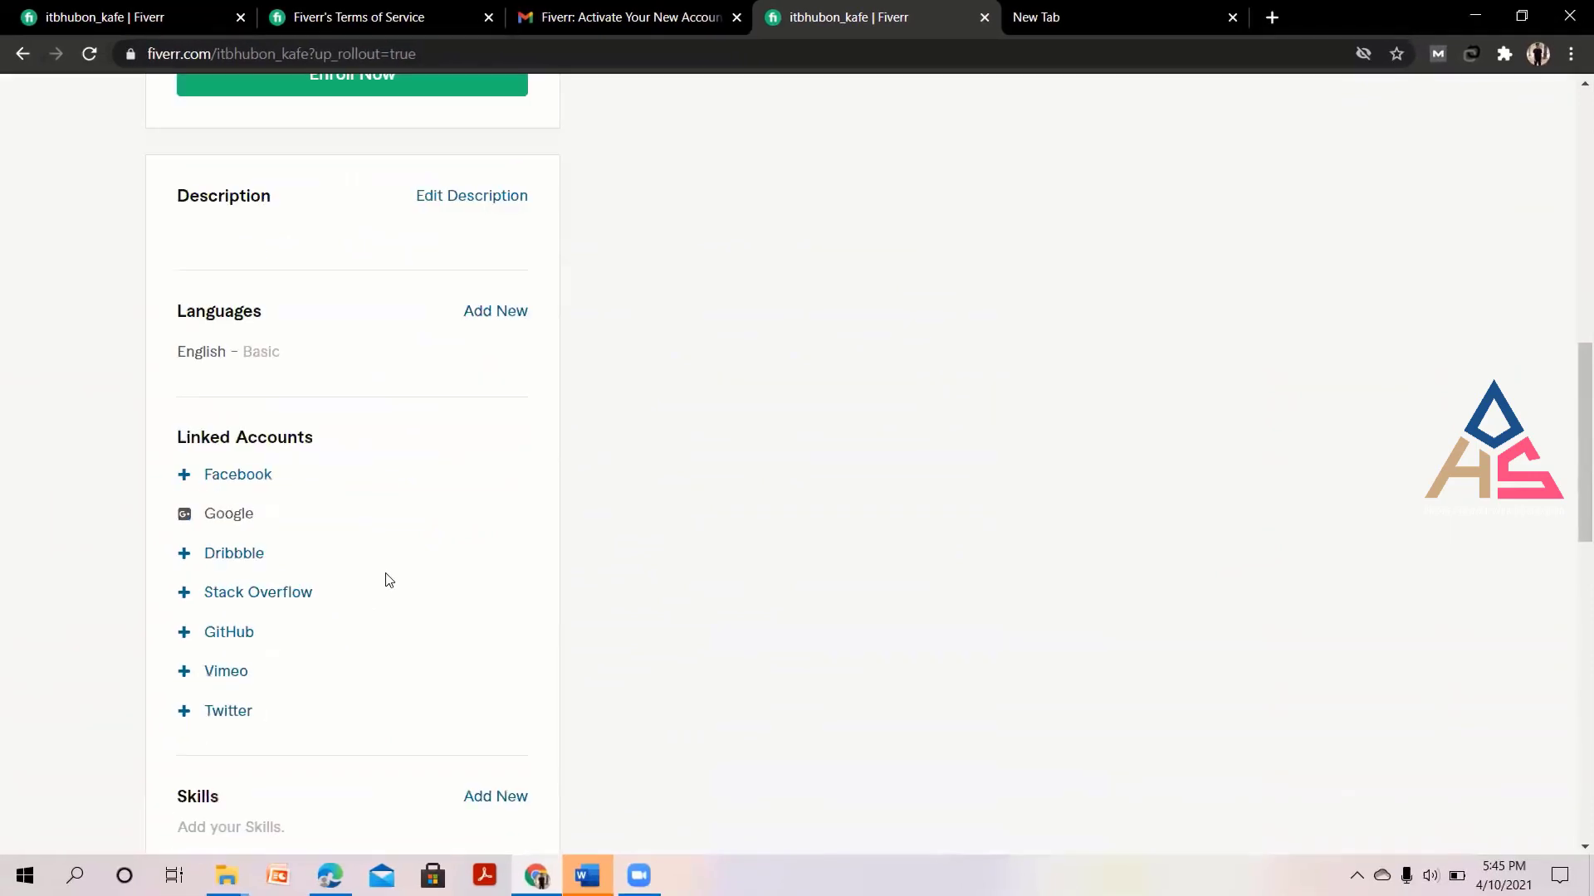
pyautogui.scroll(-2, 386, 579)
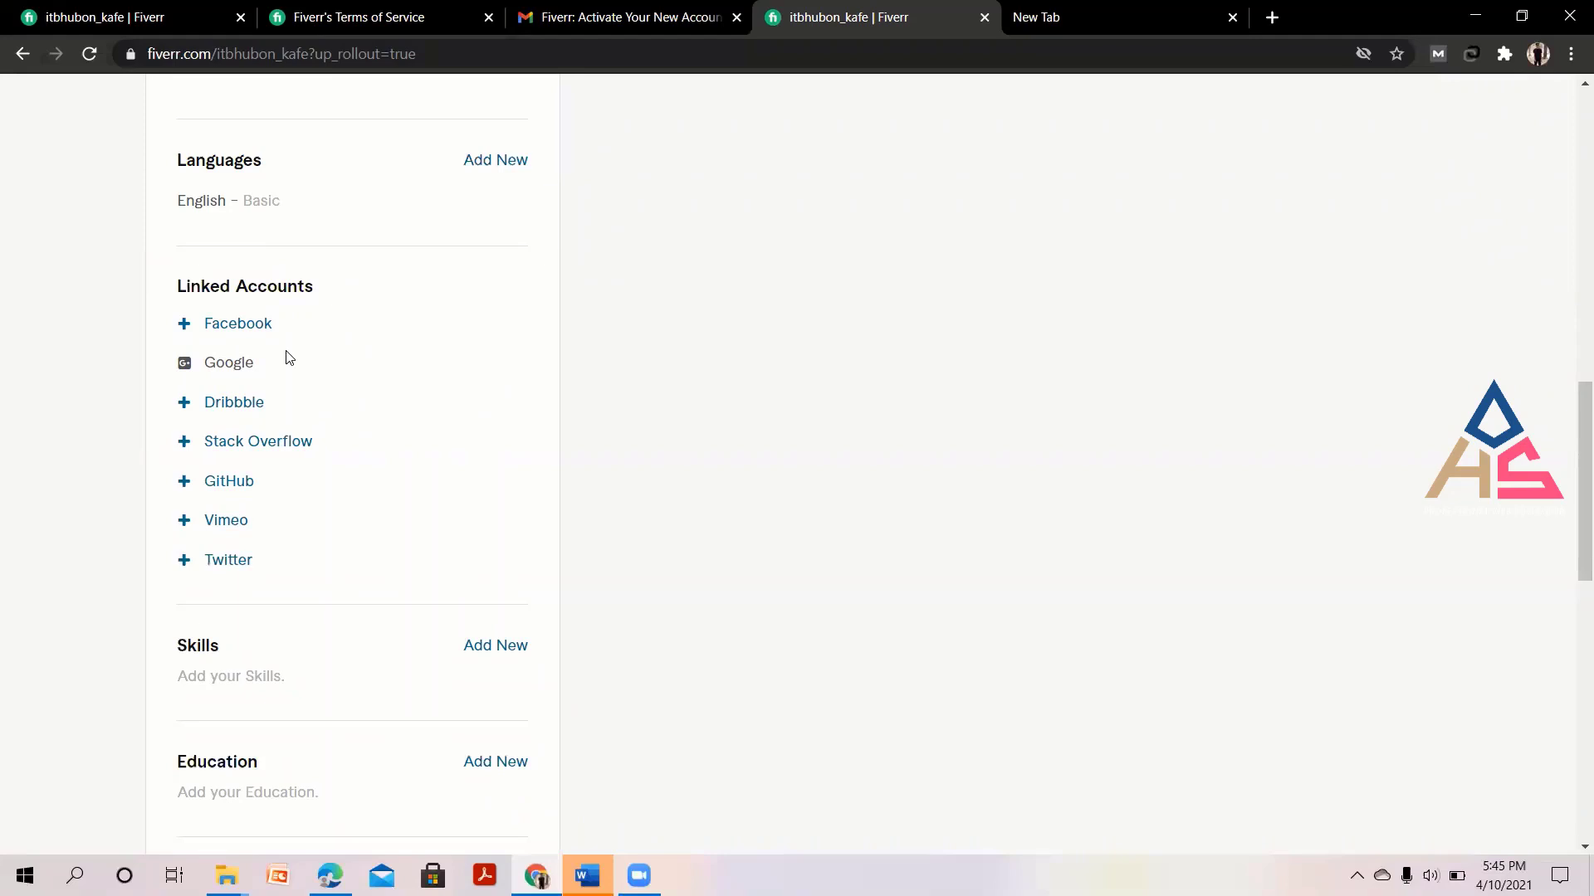
pyautogui.click(226, 332)
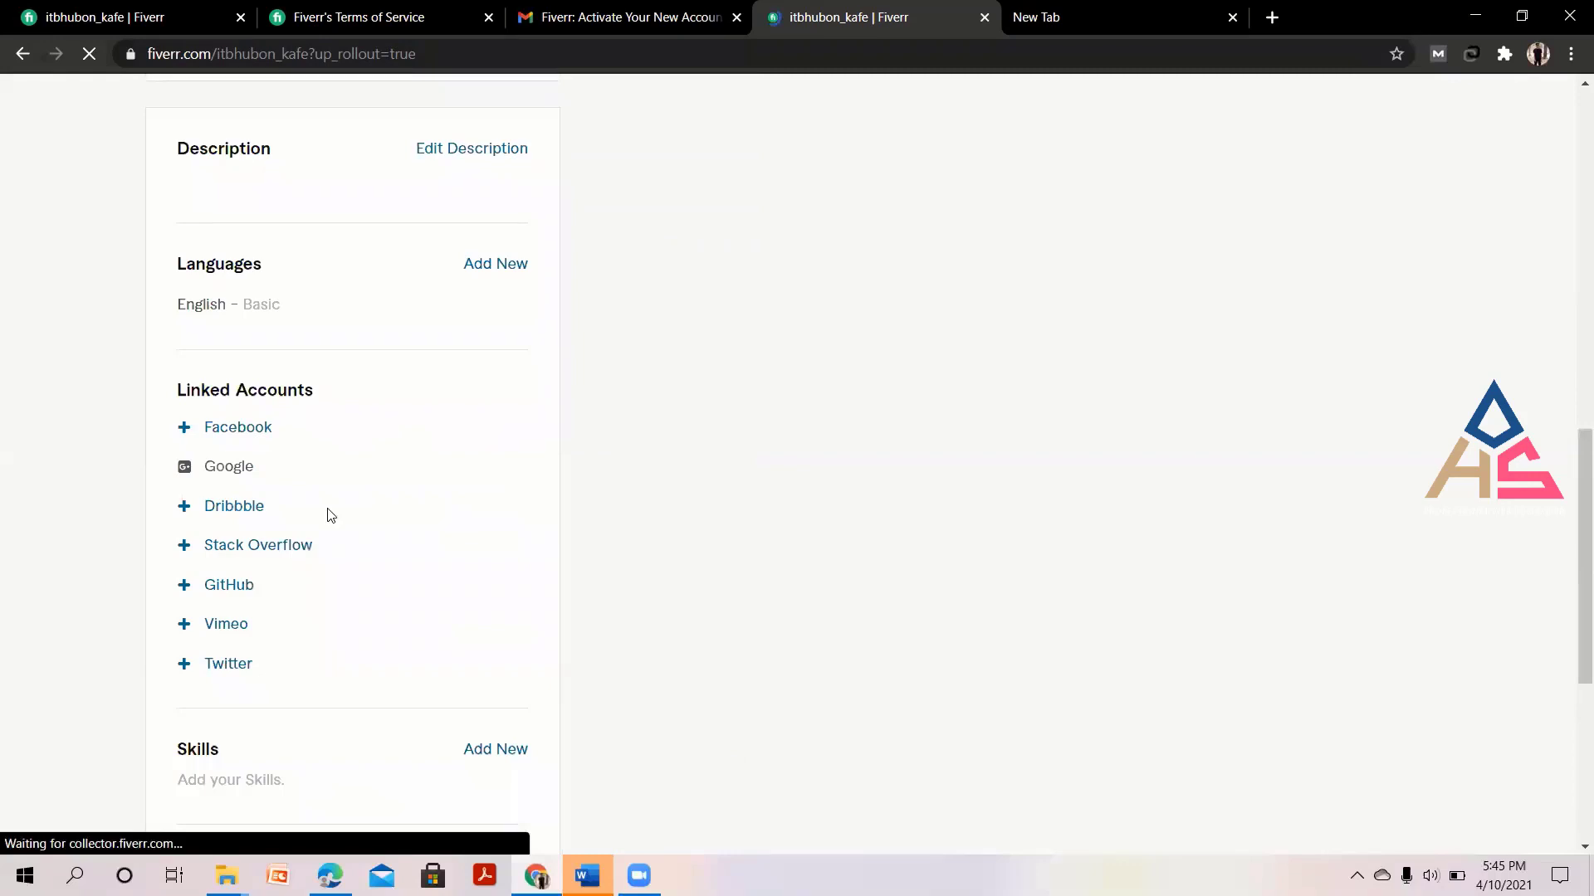
pyautogui.scroll(5, 789, 524)
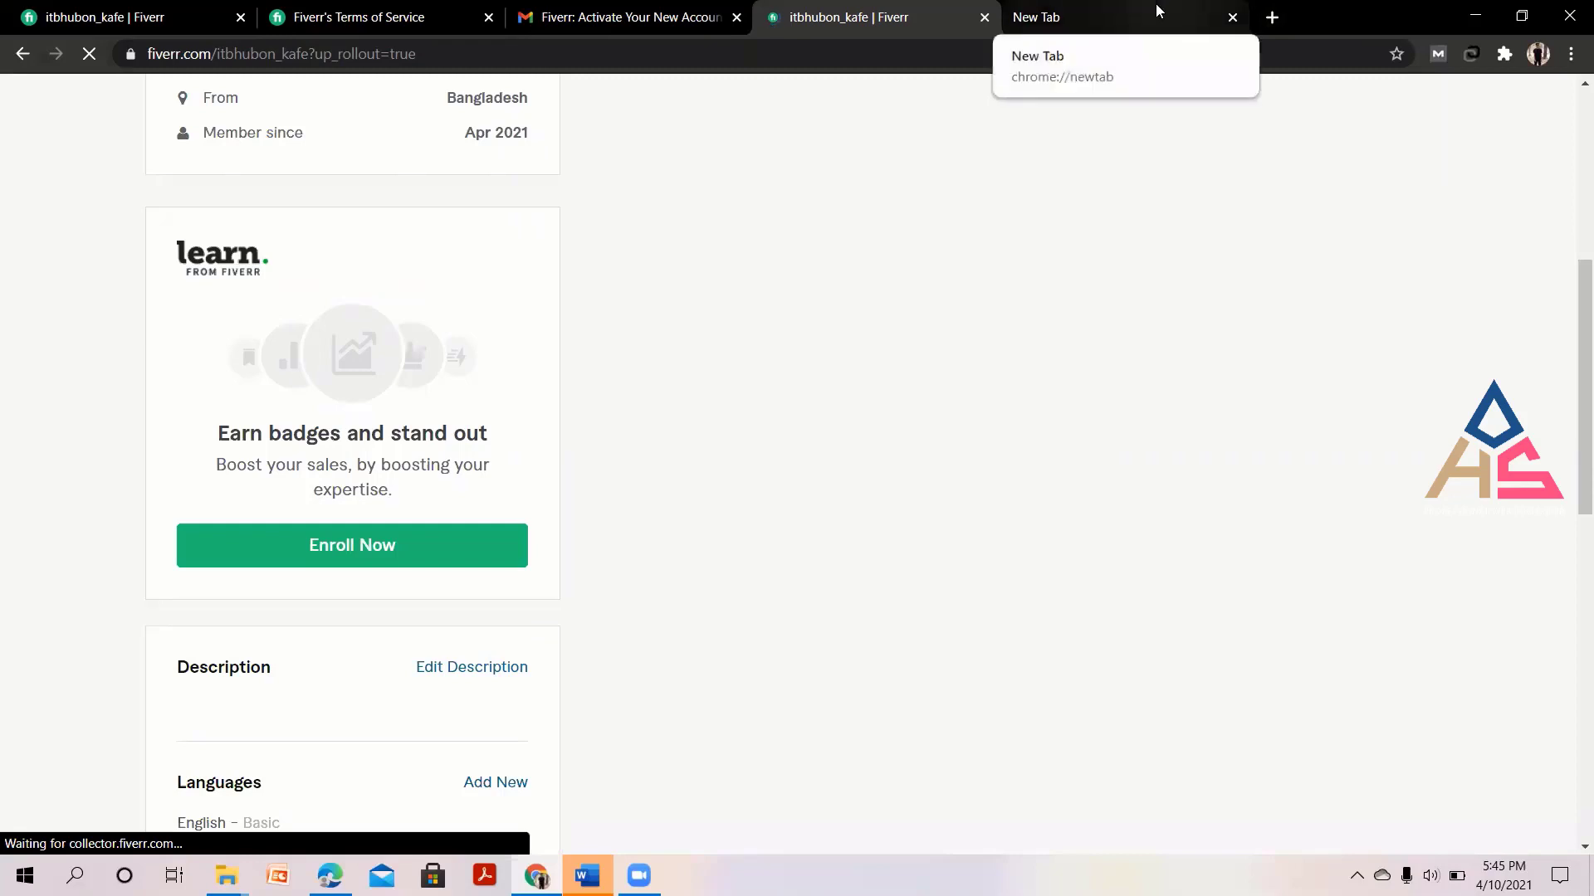
# Check in a new tab that Facebook is signed in, then close that tab.
pyautogui.click(1155, 4)
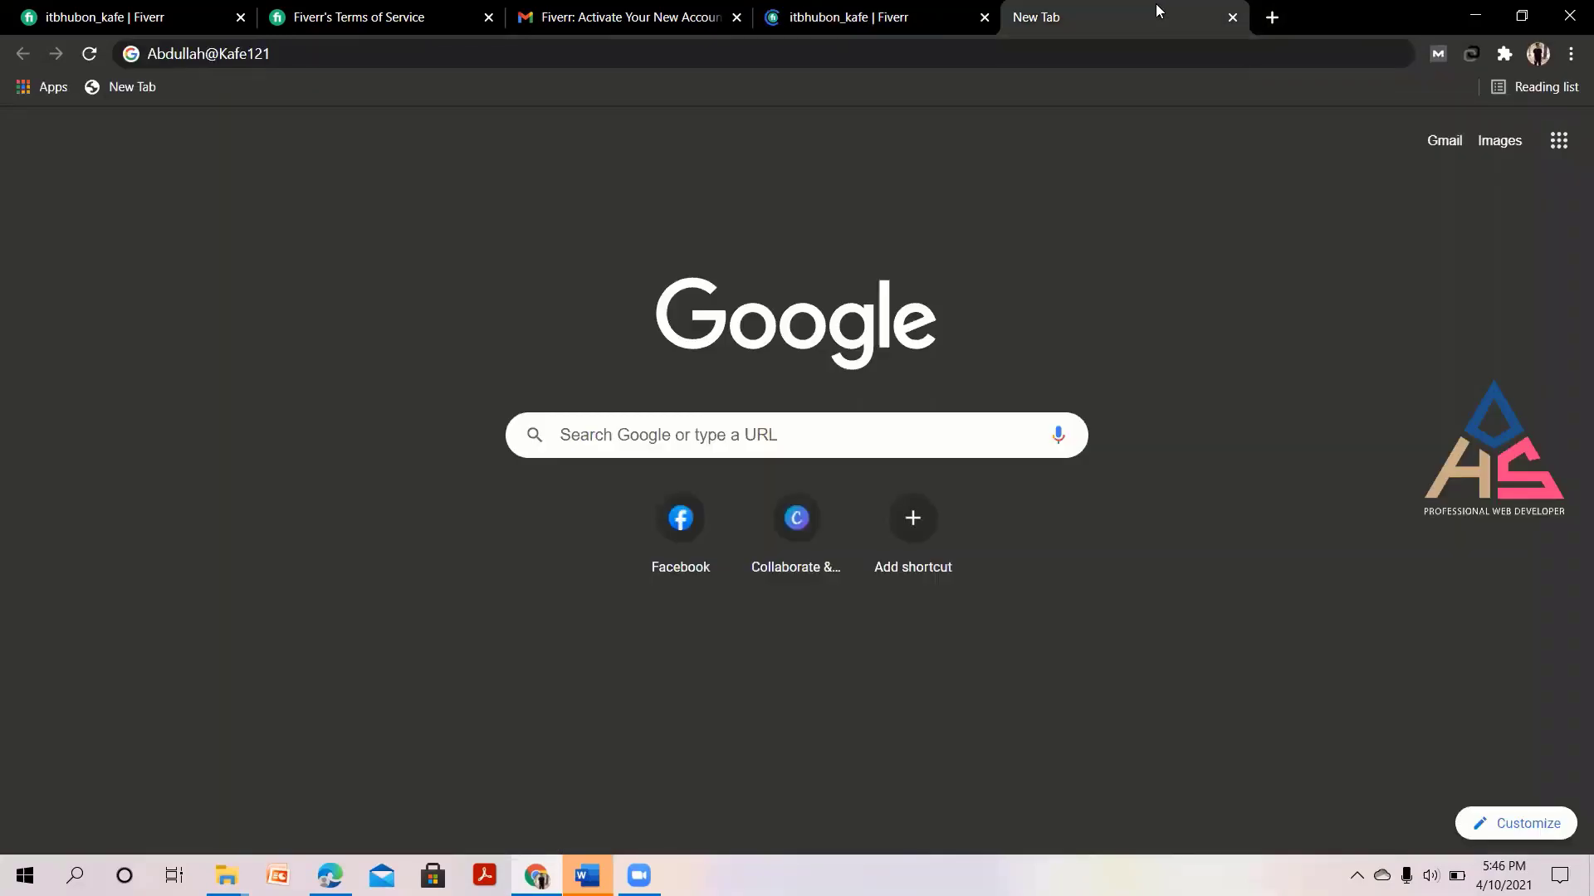
pyautogui.click(690, 526)
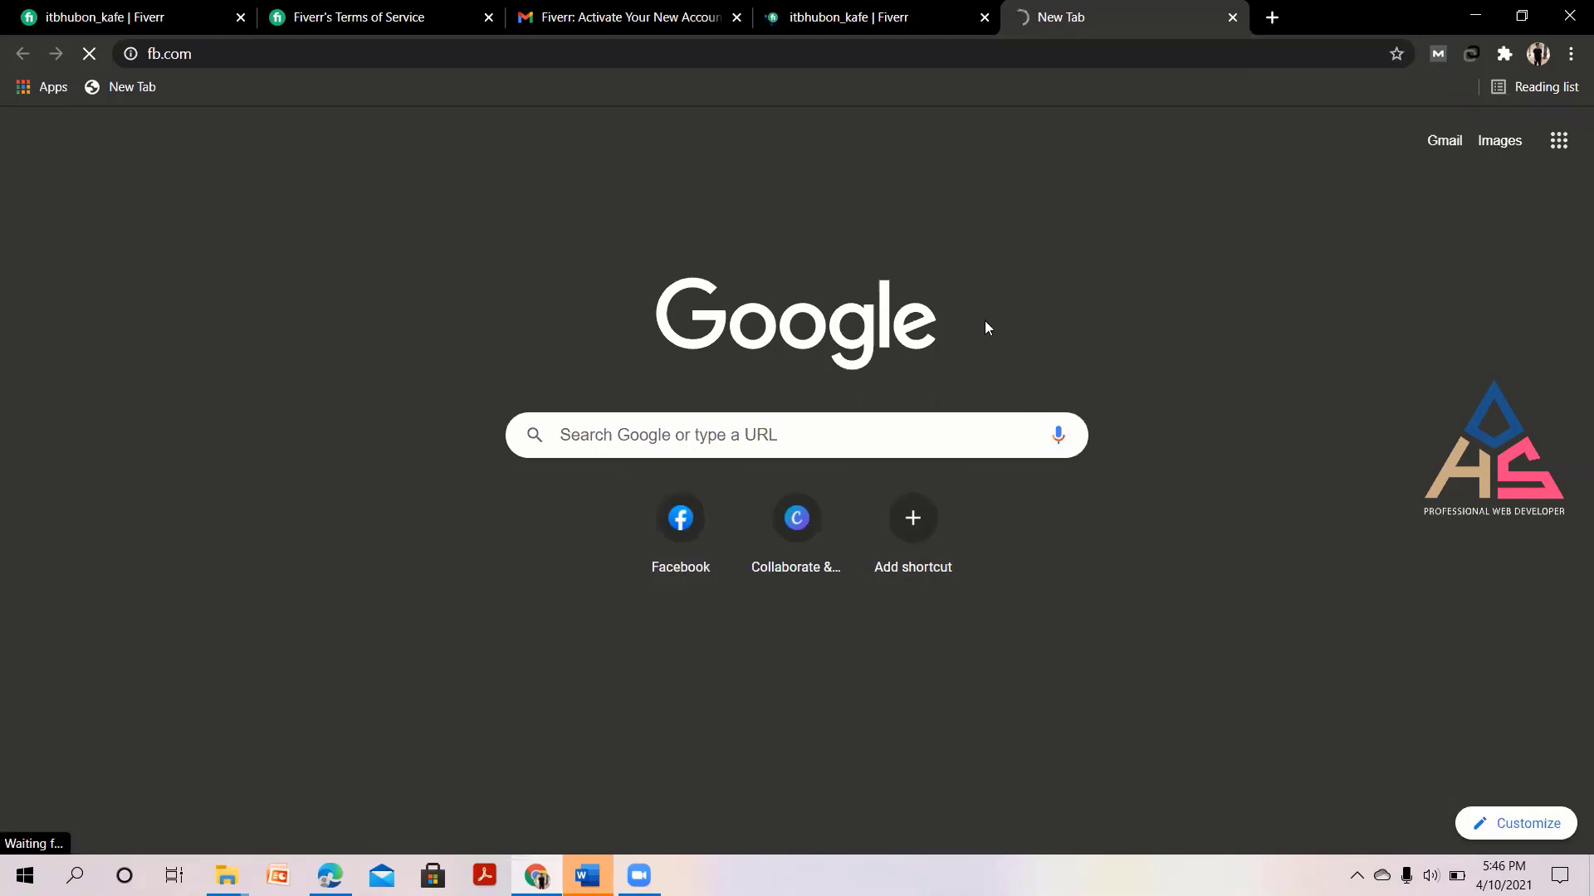
pyautogui.click(868, 18)
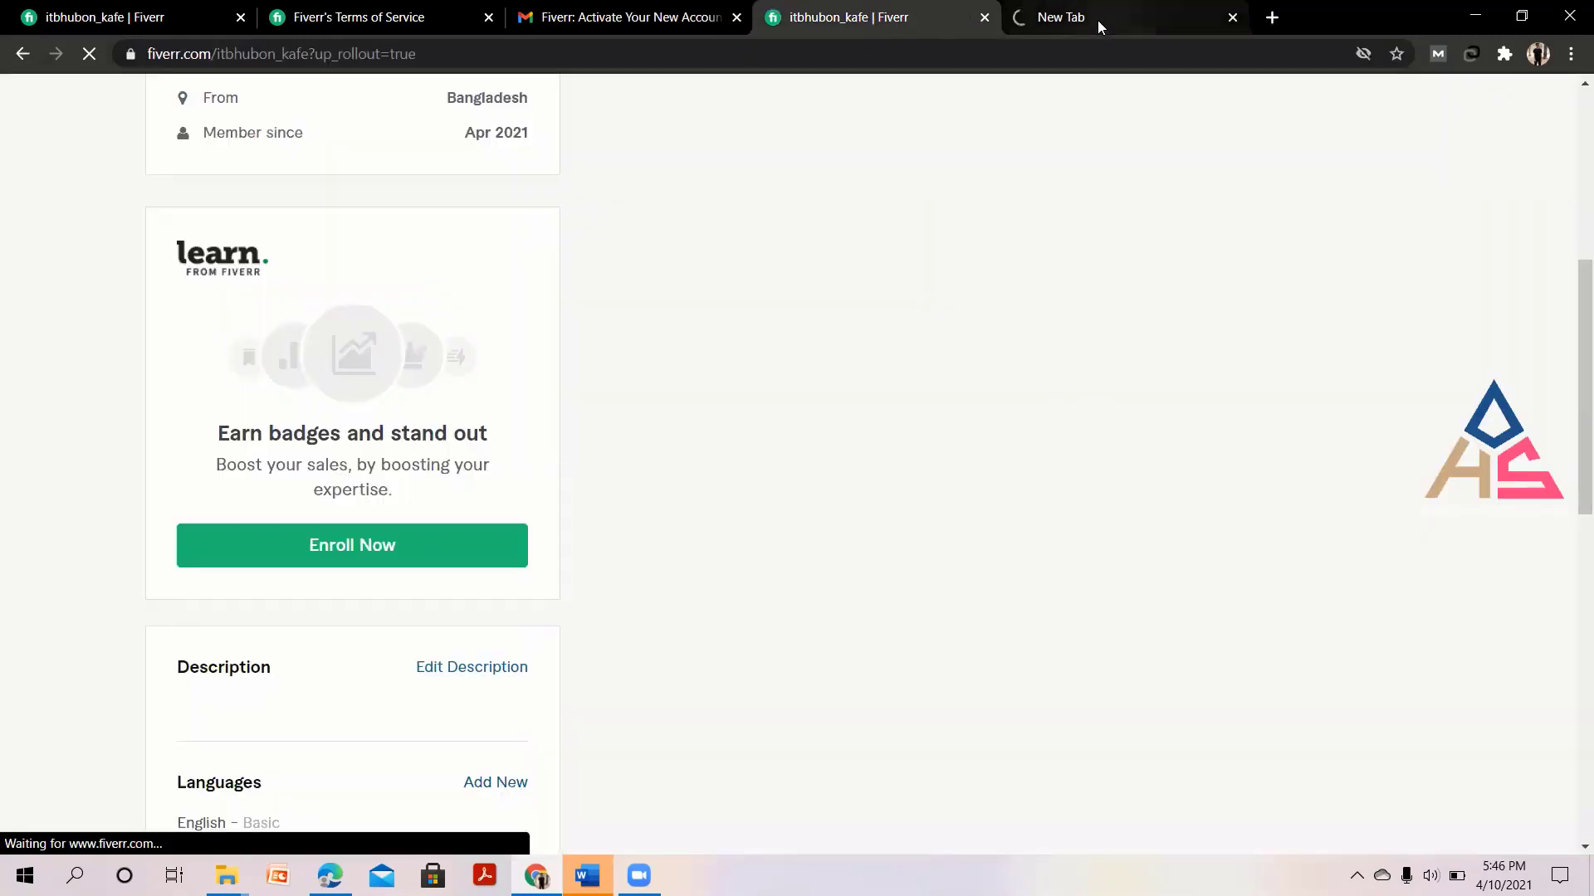
pyautogui.click(1097, 20)
pyautogui.click(863, 19)
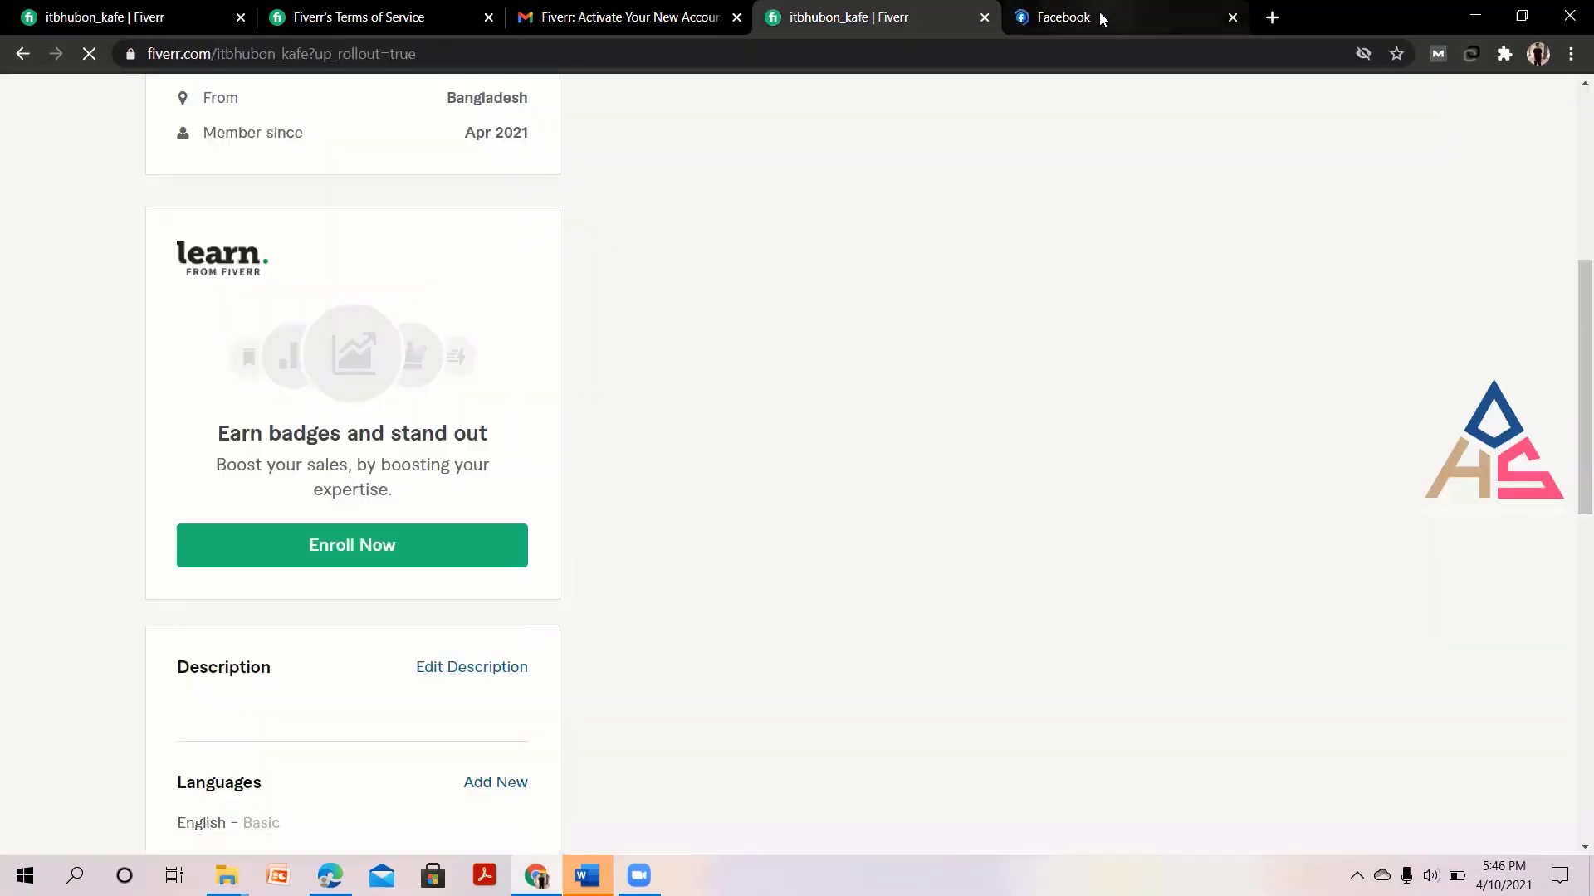
pyautogui.click(1099, 13)
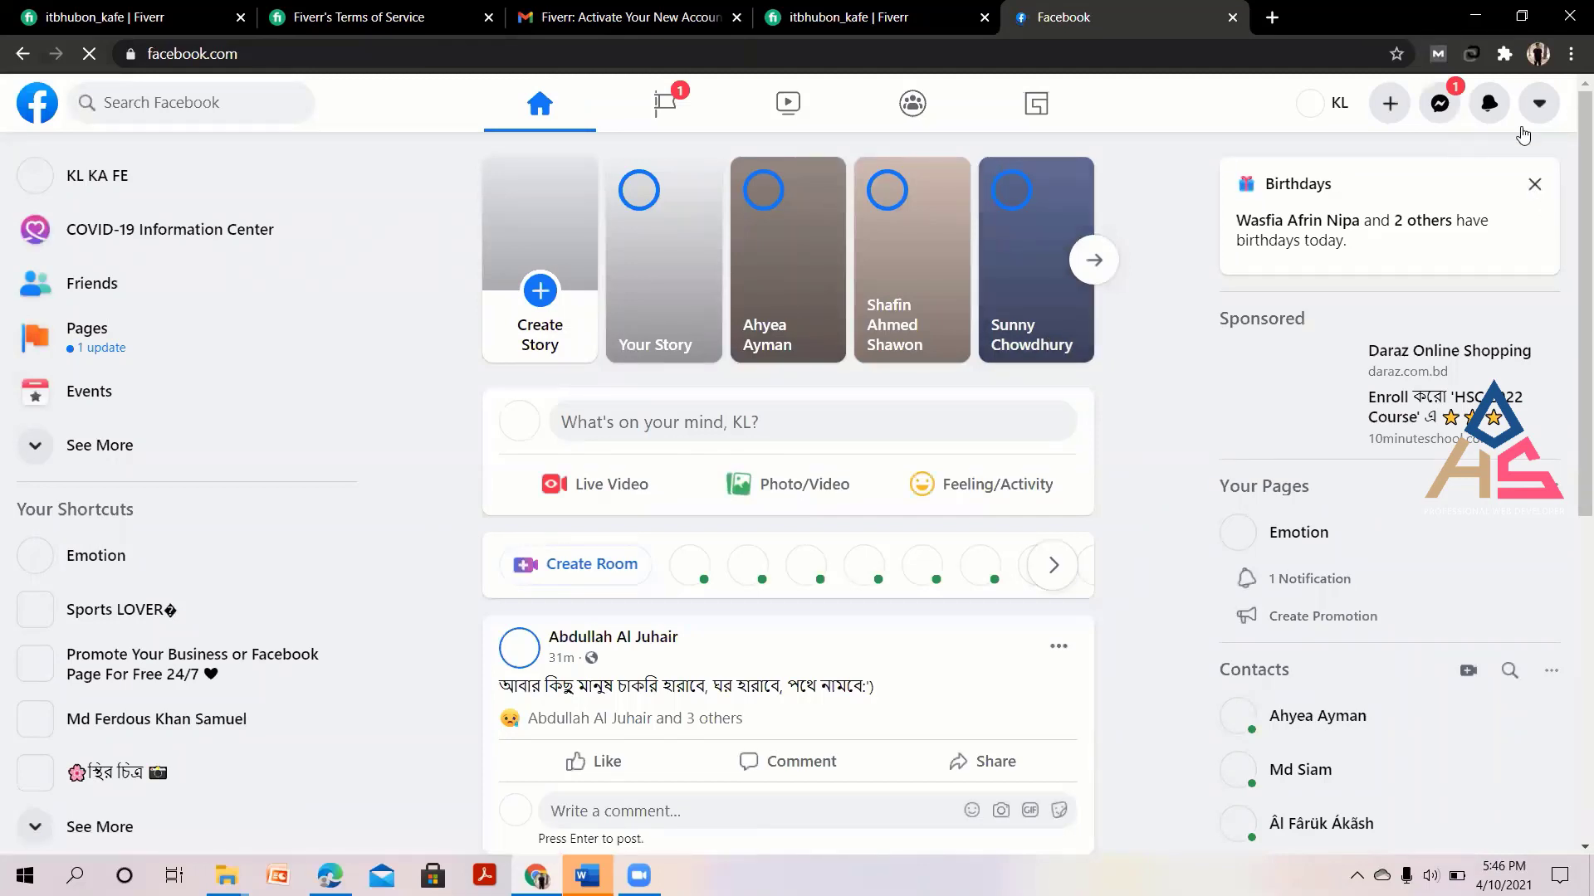
pyautogui.click(1232, 17)
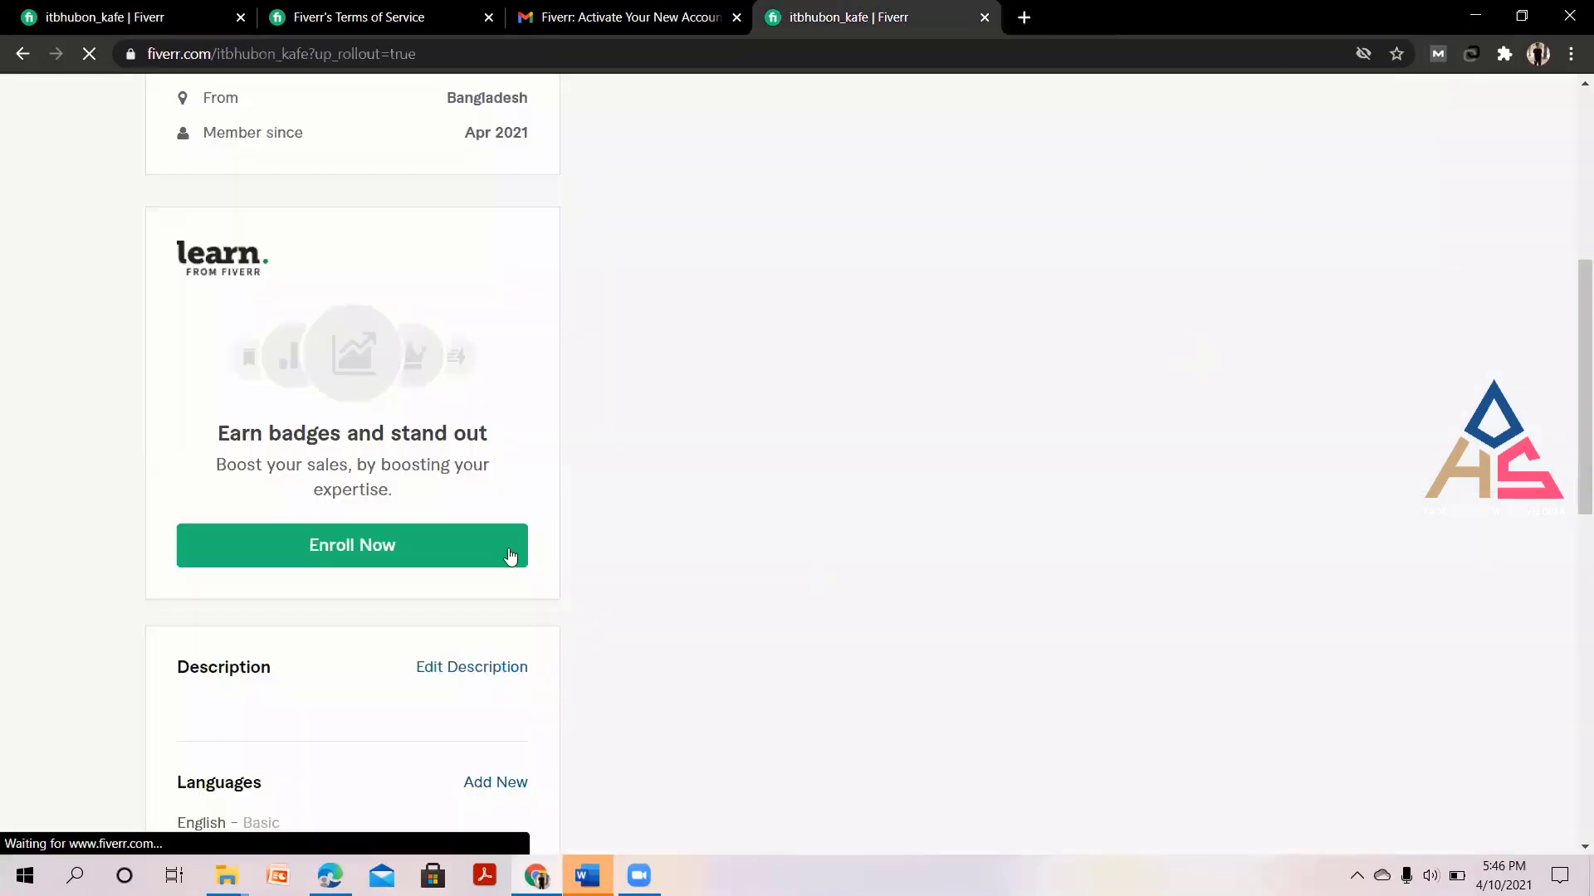
# Scroll down to the Linked Accounts section and retry linking Facebook to the profile.
pyautogui.scroll(-3, 678, 663)
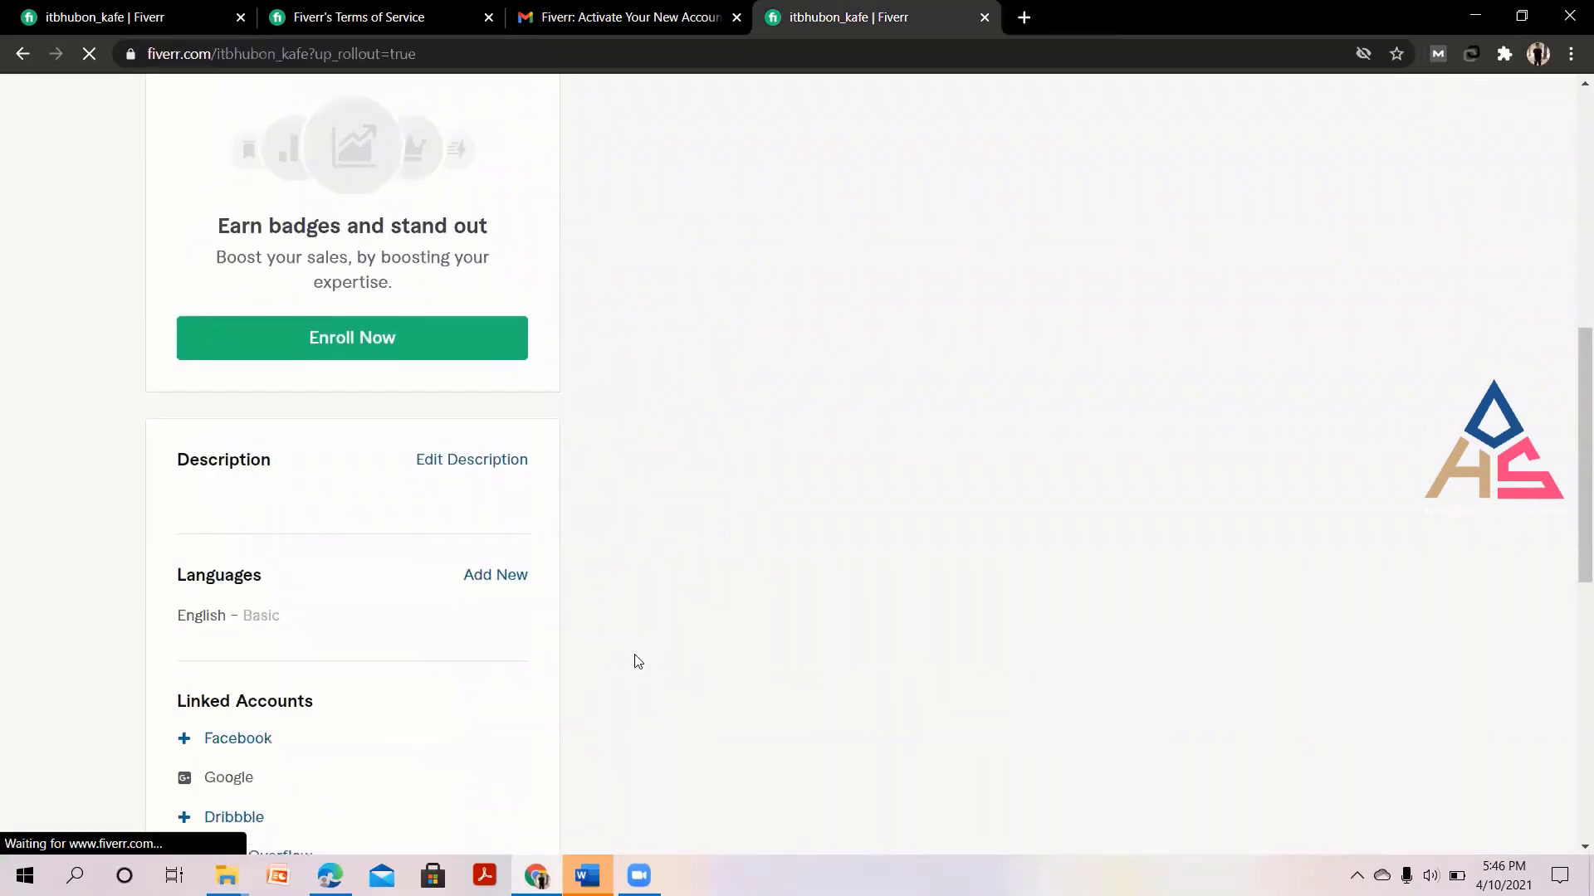
pyautogui.scroll(-3, 457, 615)
pyautogui.click(247, 540)
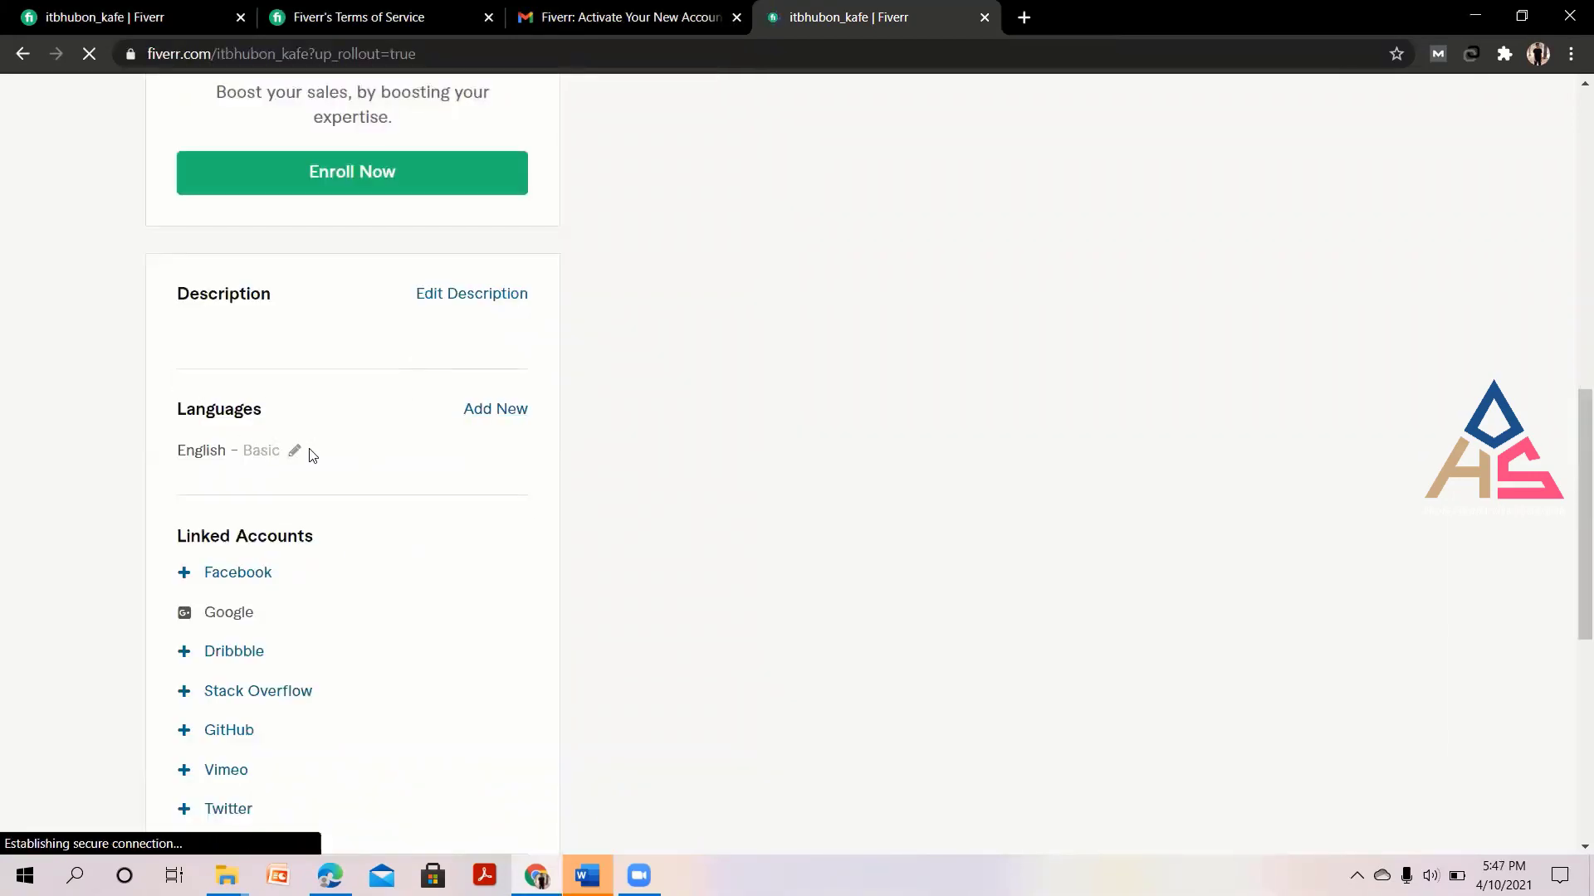
# Change the profile's English language level to Fluent.
pyautogui.click(297, 451)
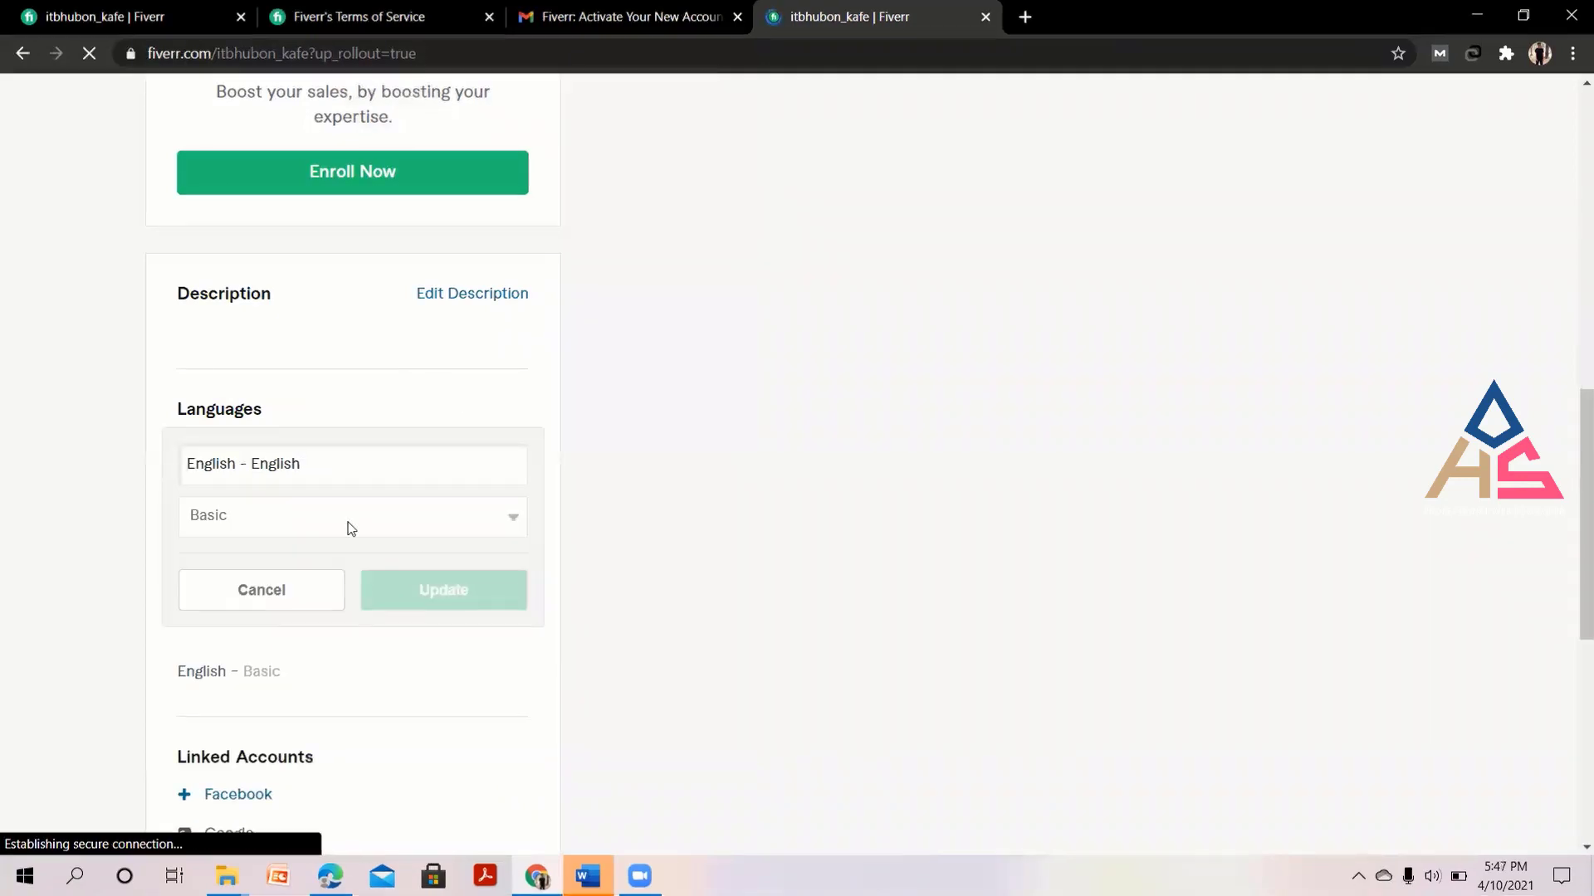
pyautogui.click(439, 543)
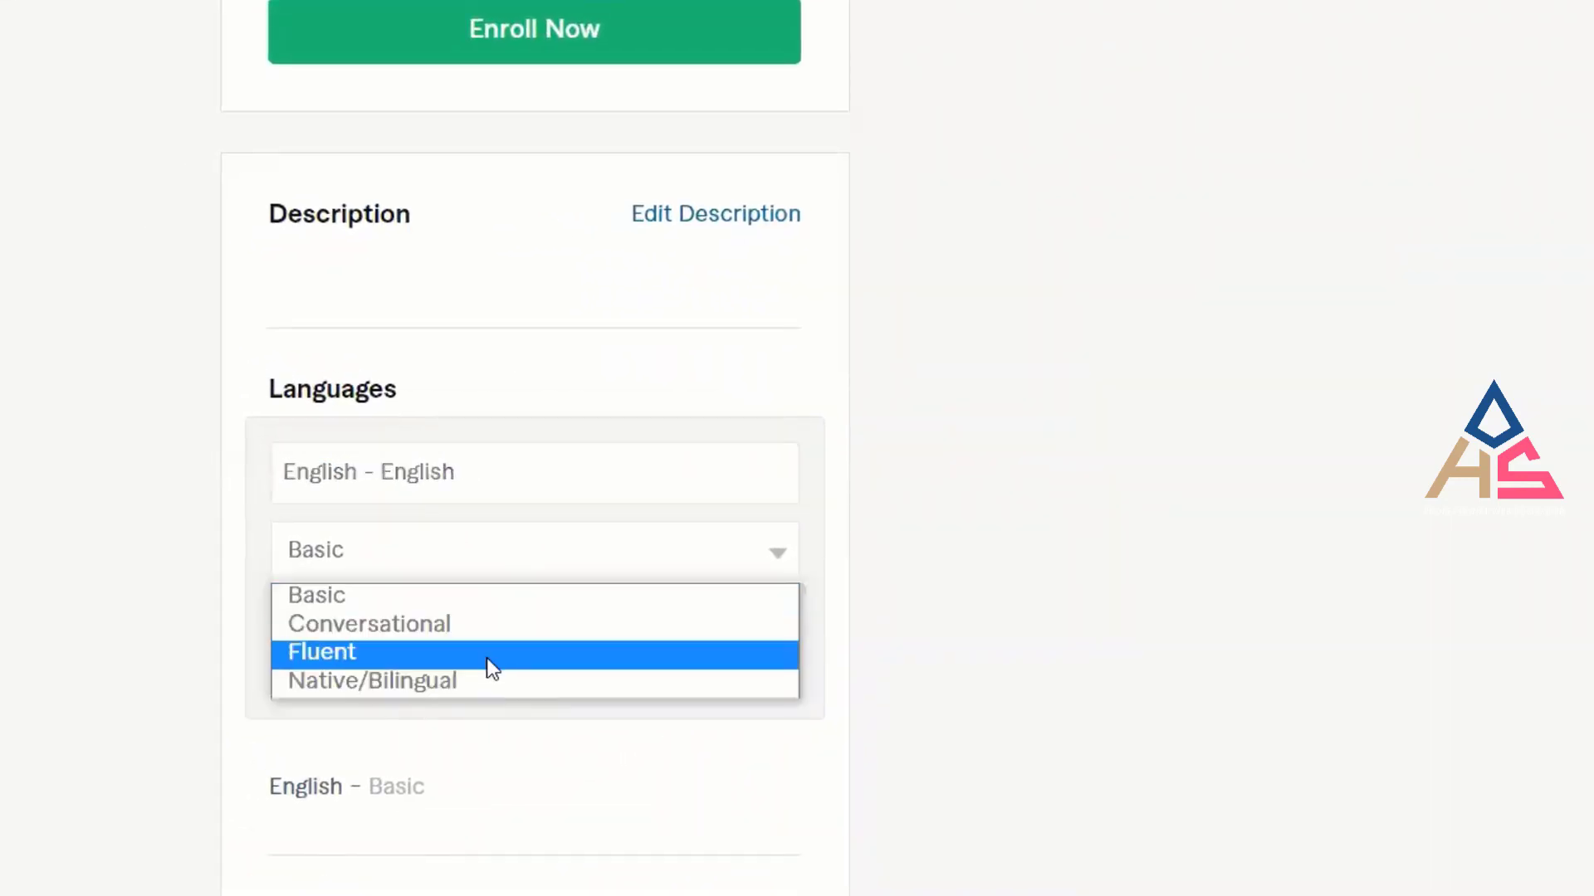
pyautogui.click(415, 626)
pyautogui.click(745, 660)
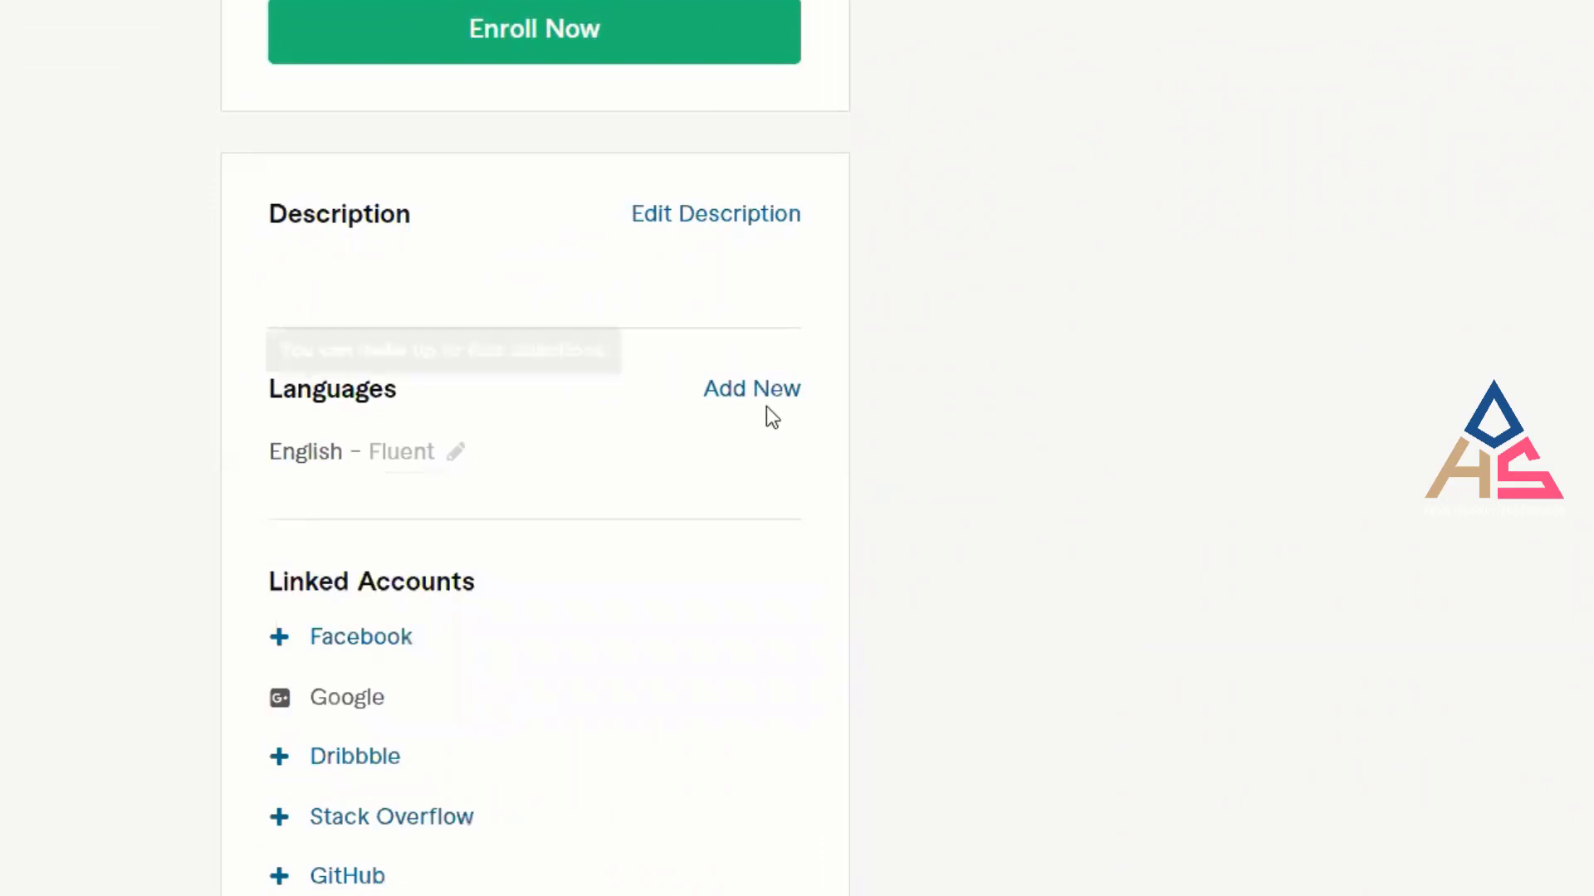
# Add Bengali to the profile's languages at Native/Bilingual level.
pyautogui.click(766, 390)
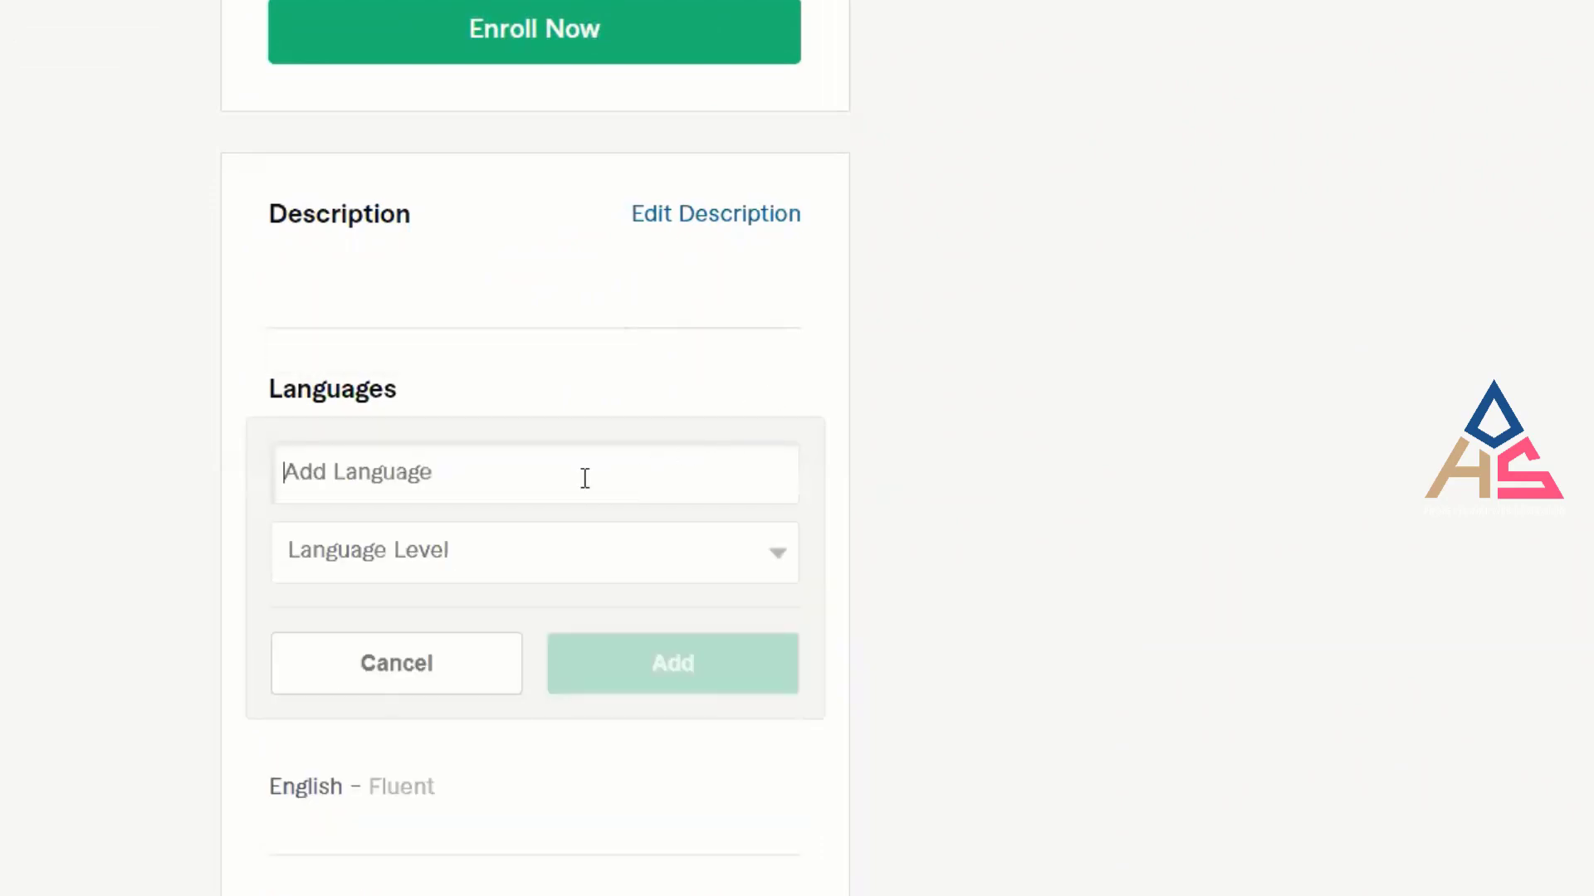
pyautogui.write('Be')
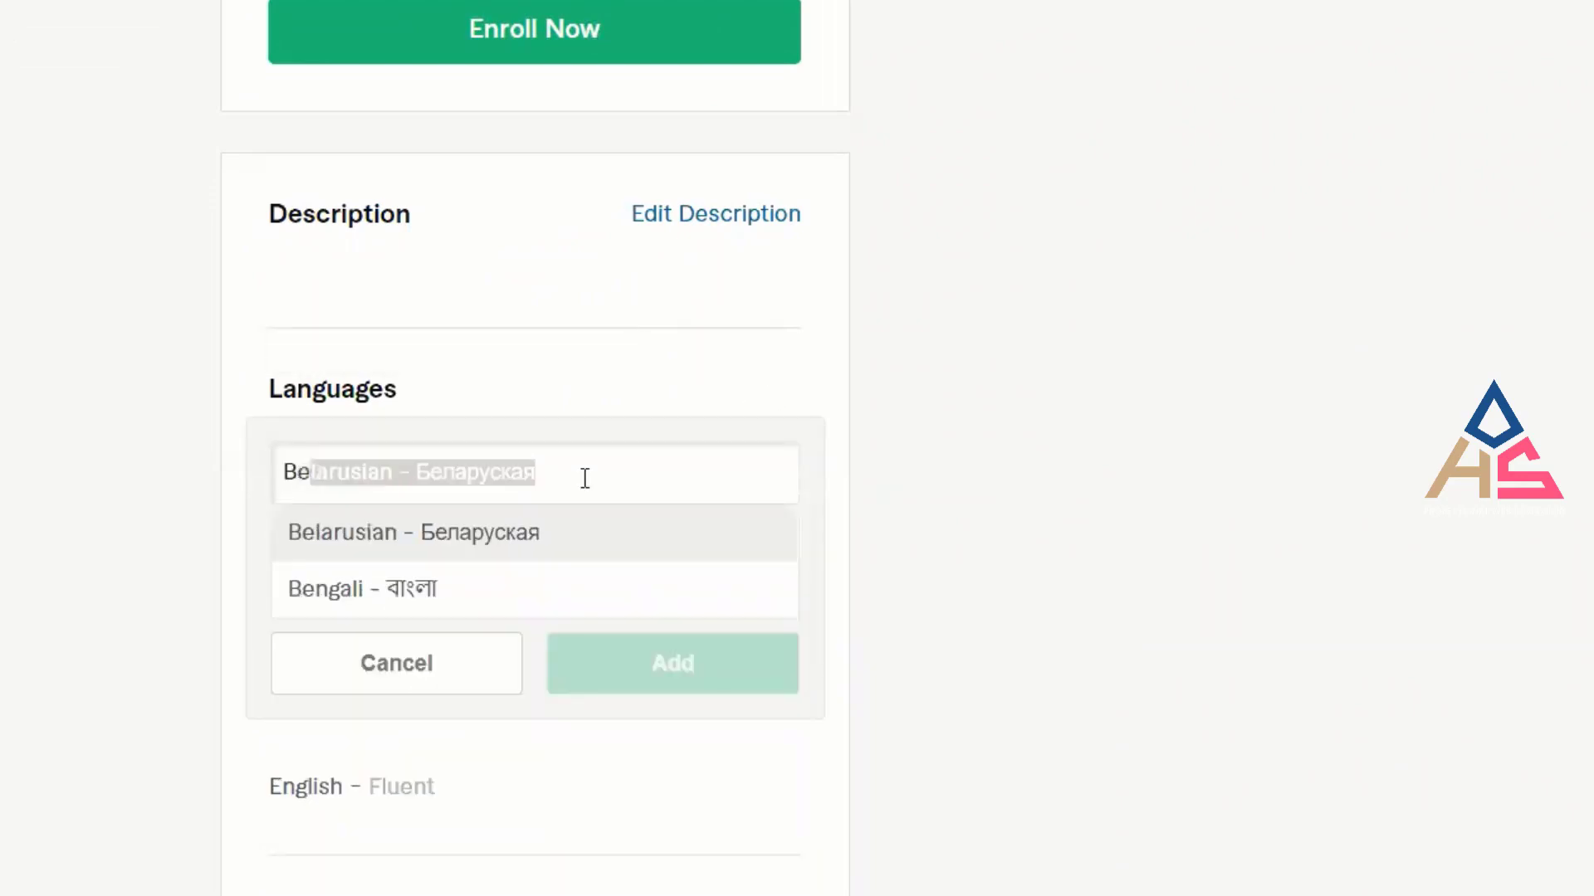
pyautogui.click(408, 596)
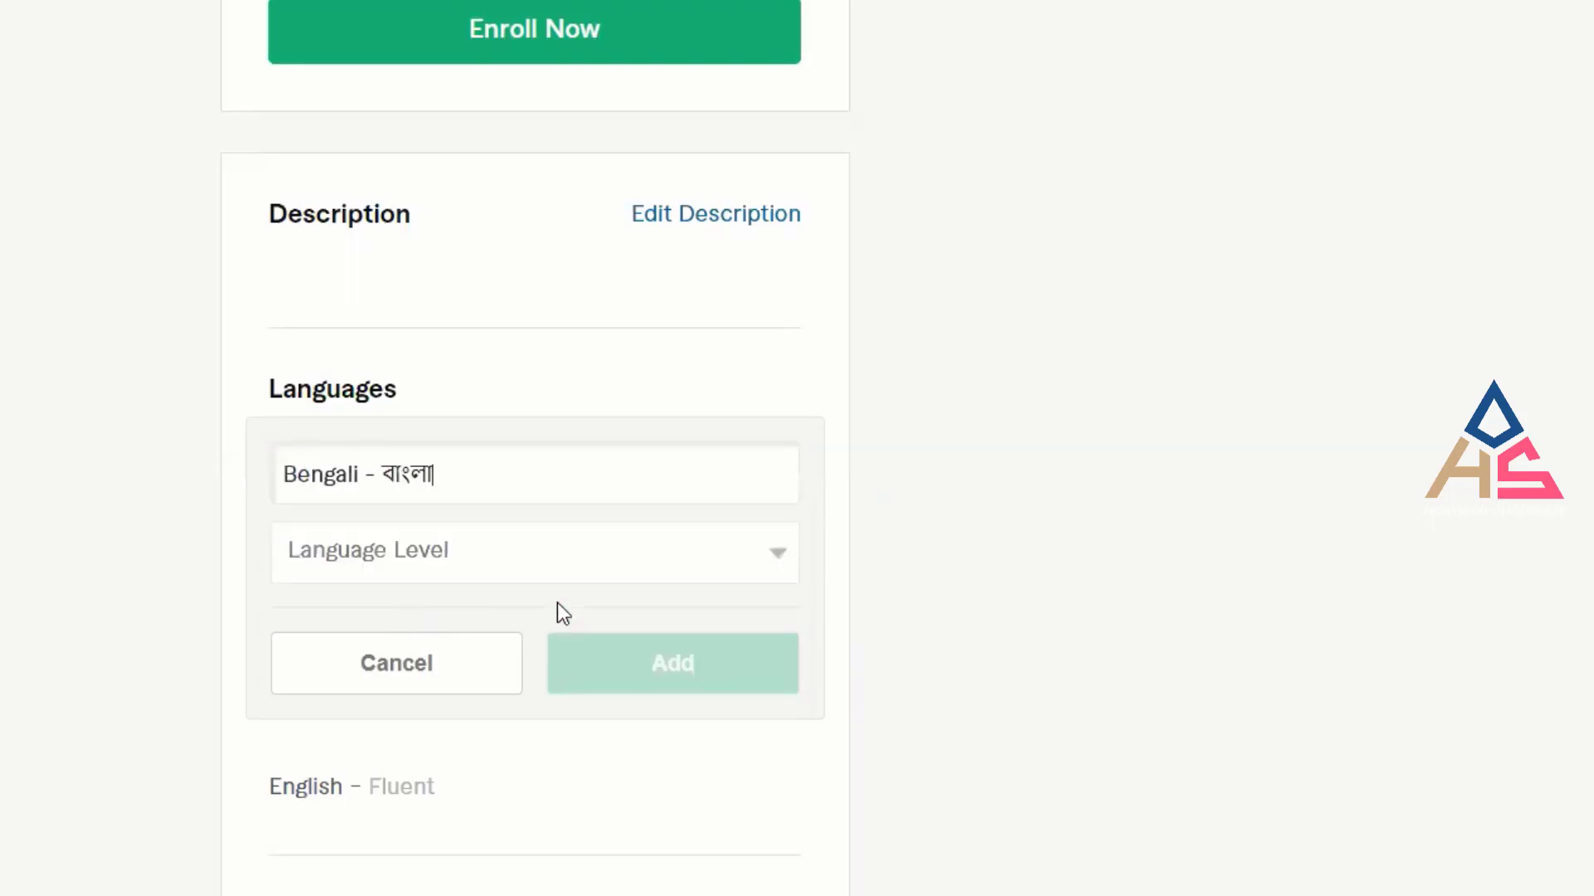
pyautogui.click(553, 551)
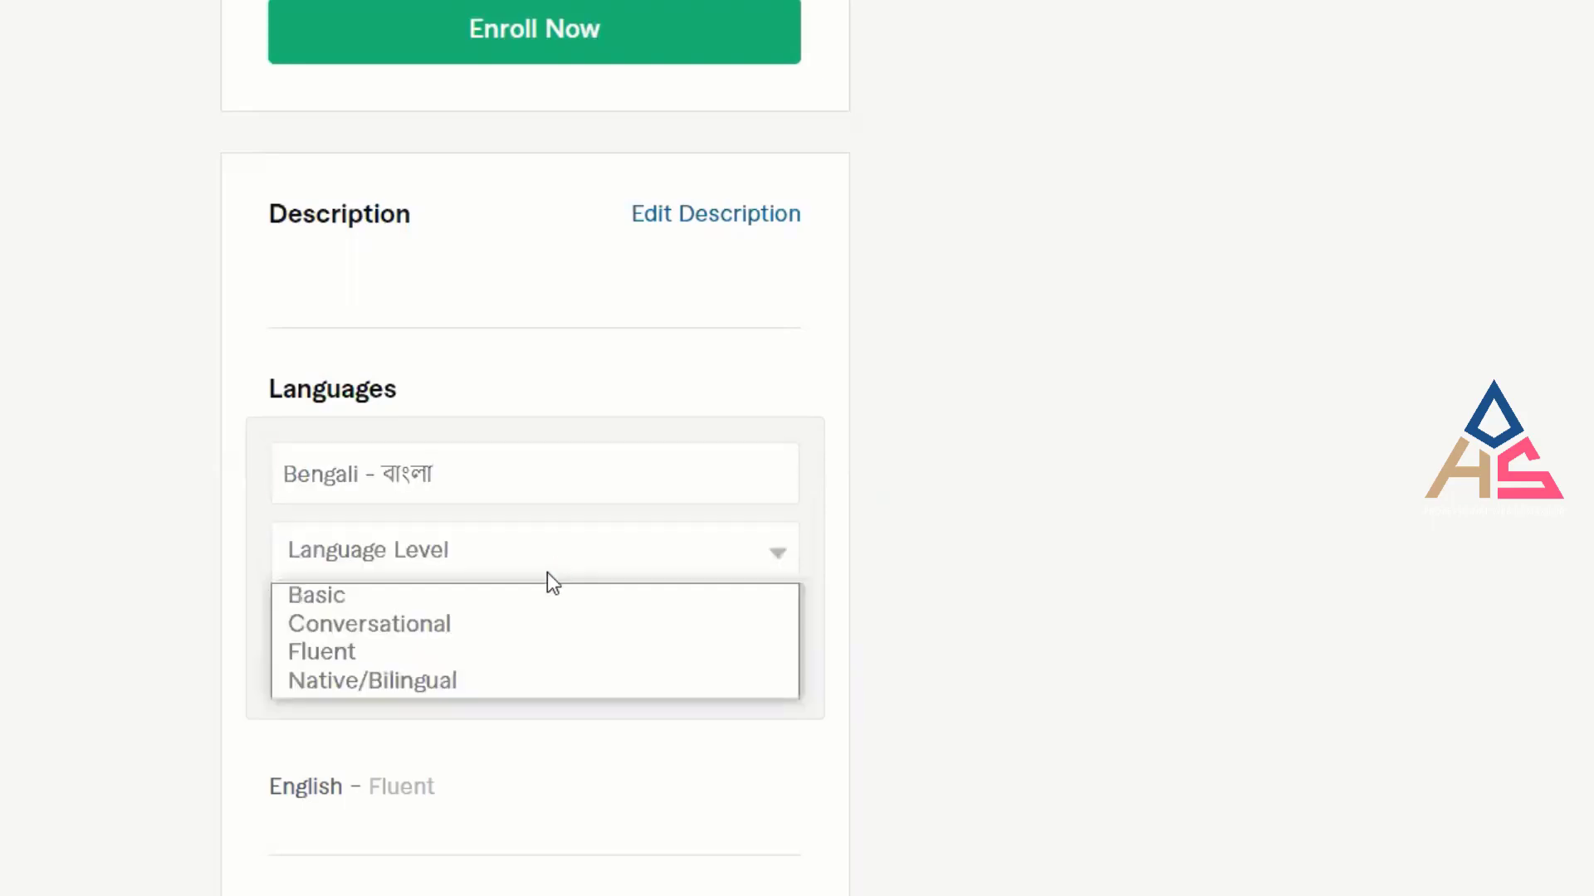
pyautogui.click(533, 683)
pyautogui.click(686, 689)
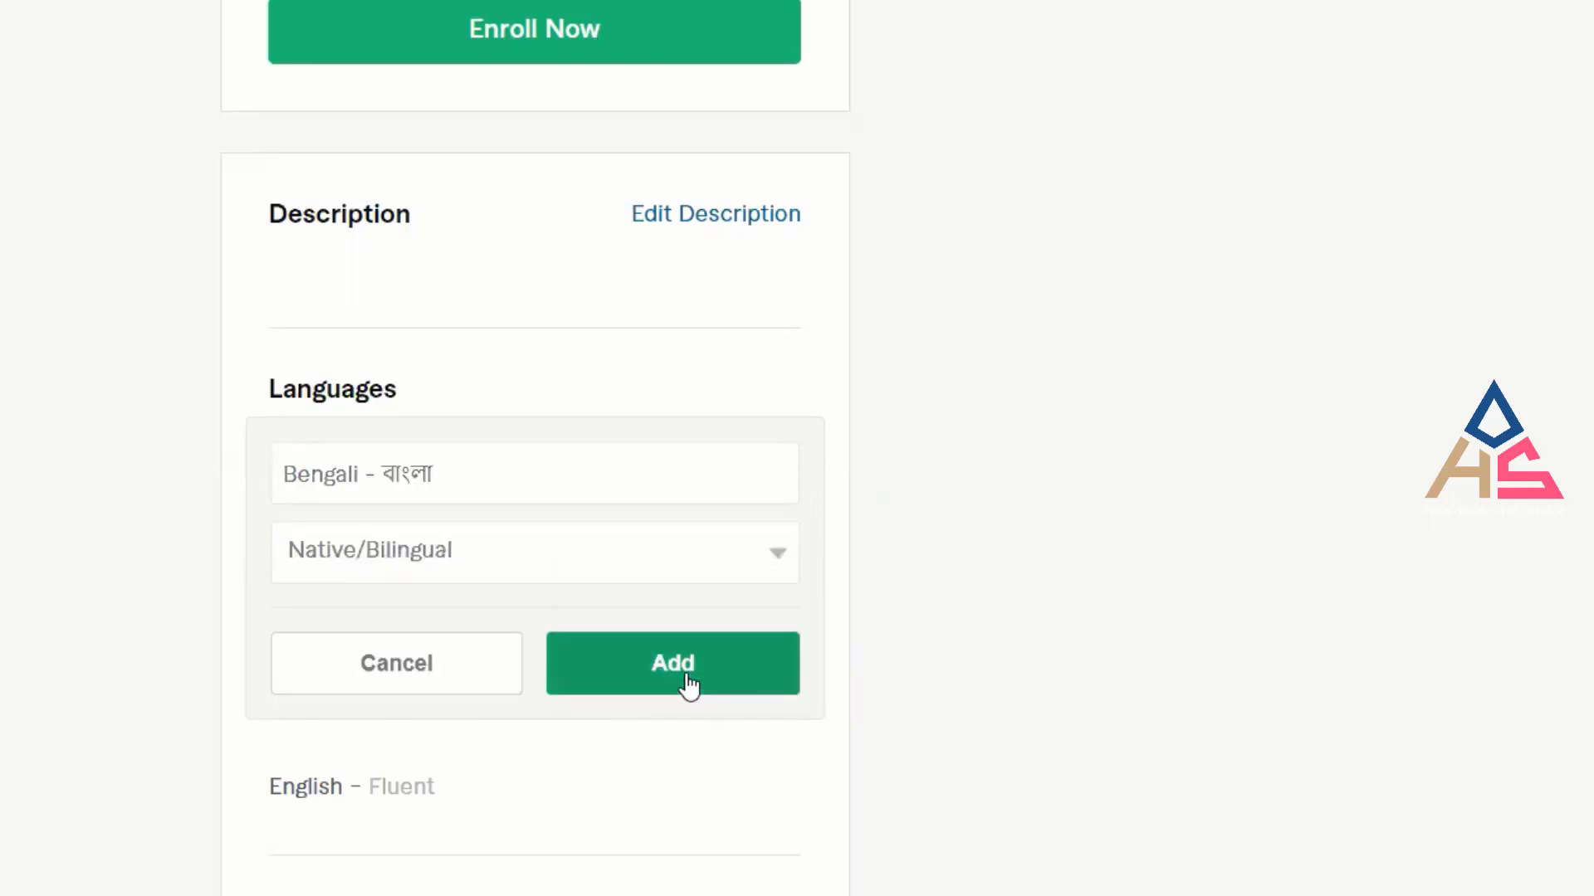
pyautogui.scroll(10, 744, 717)
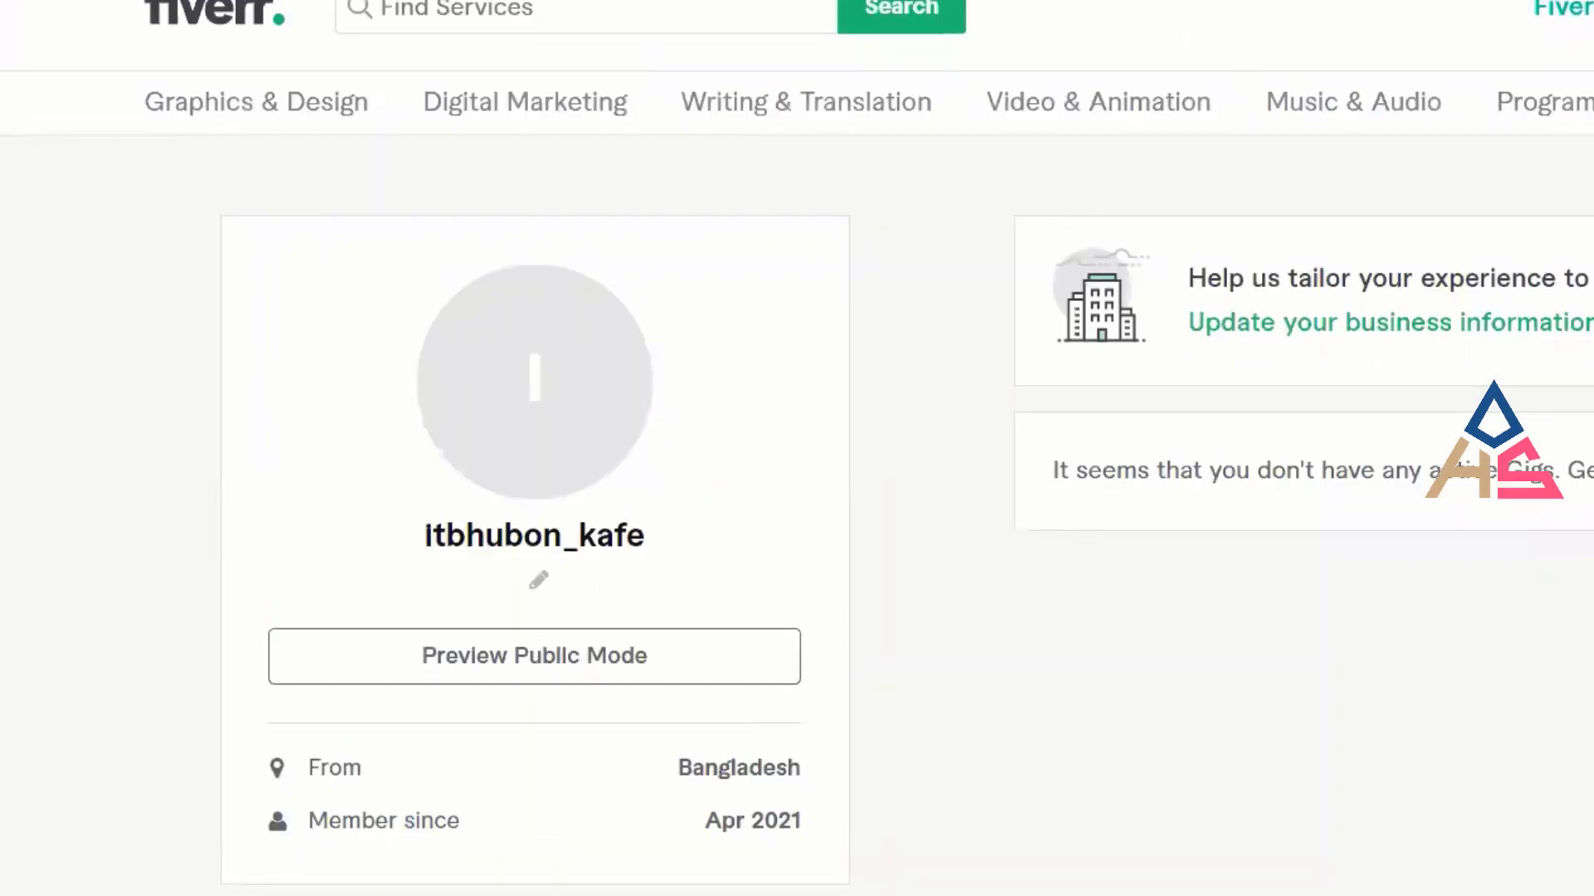
pyautogui.rightClick(953, 178)
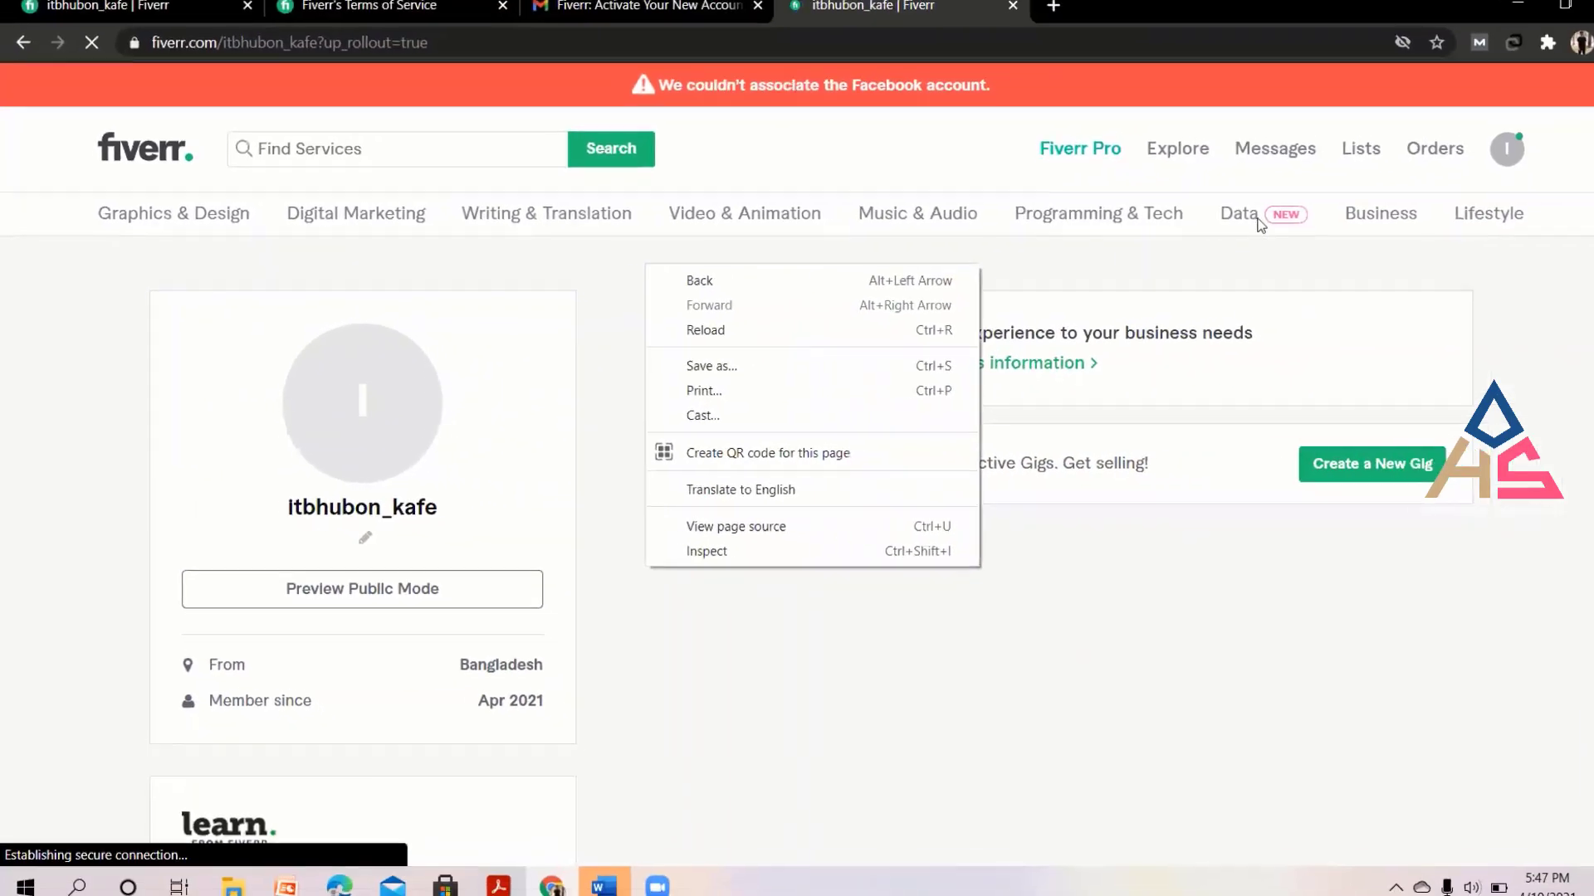
pyautogui.click(1468, 168)
pyautogui.click(1468, 167)
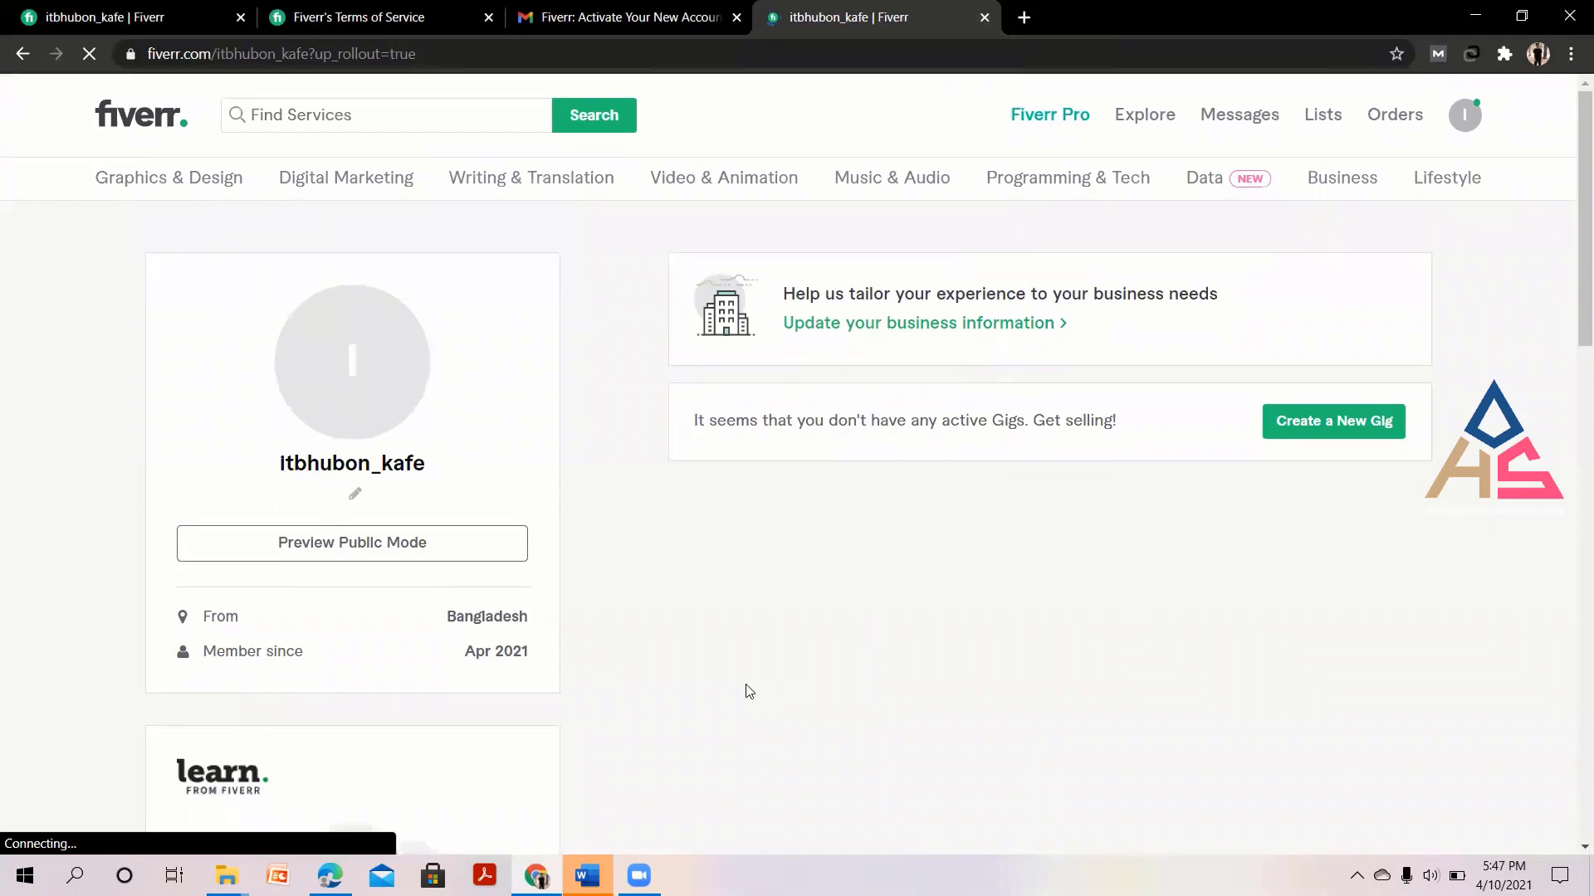
pyautogui.scroll(-8, 749, 691)
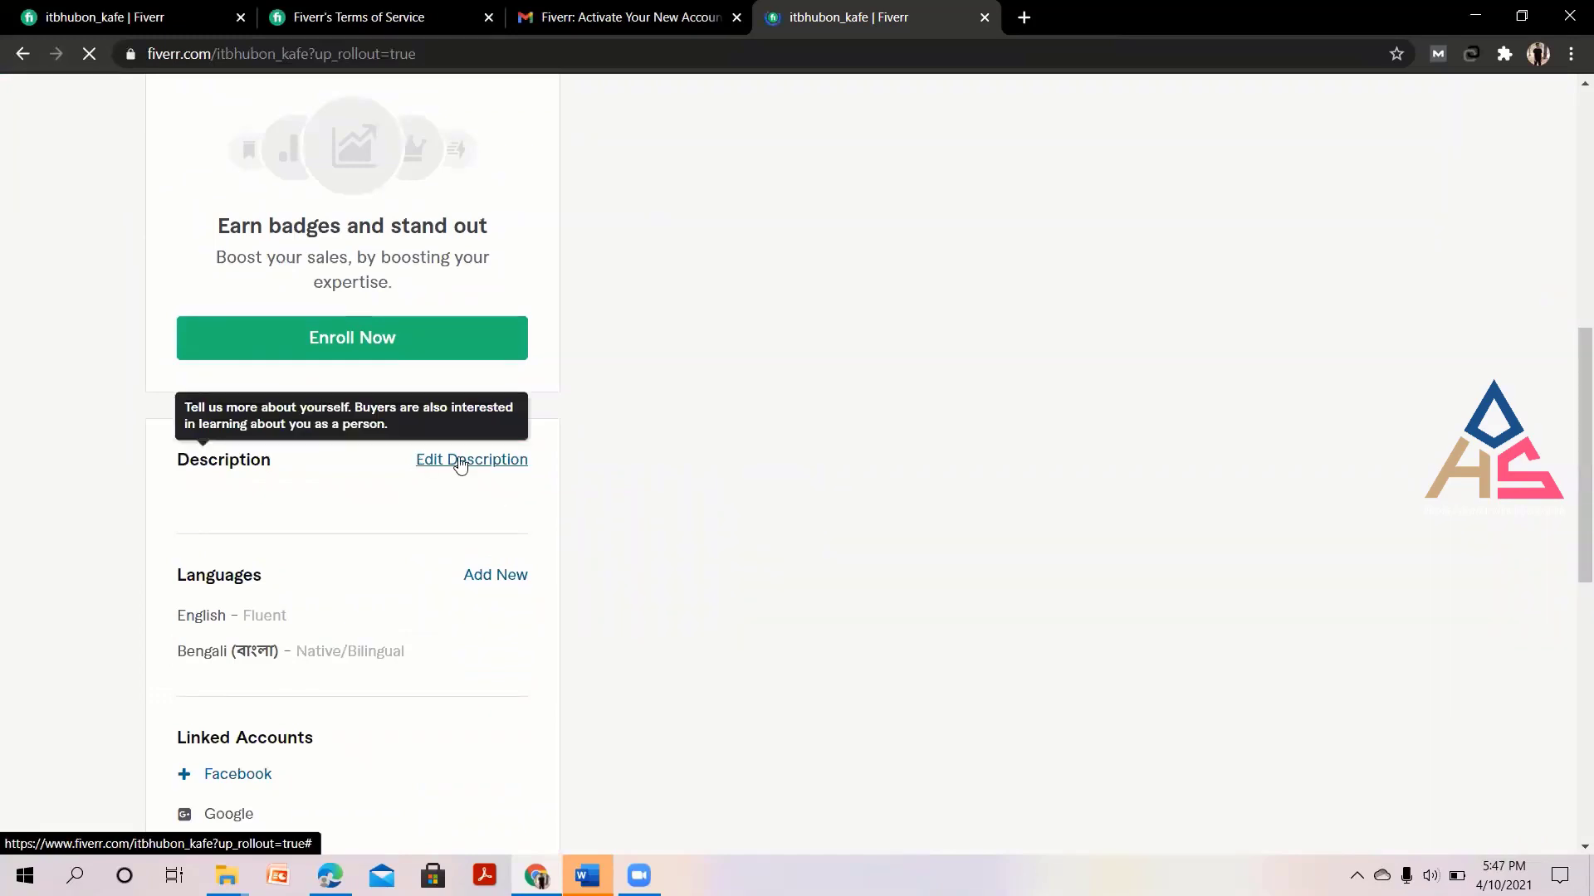
# Save a description giving the seller's name, as a professional SEO Expert working on this for the last 2 years.
pyautogui.click(461, 463)
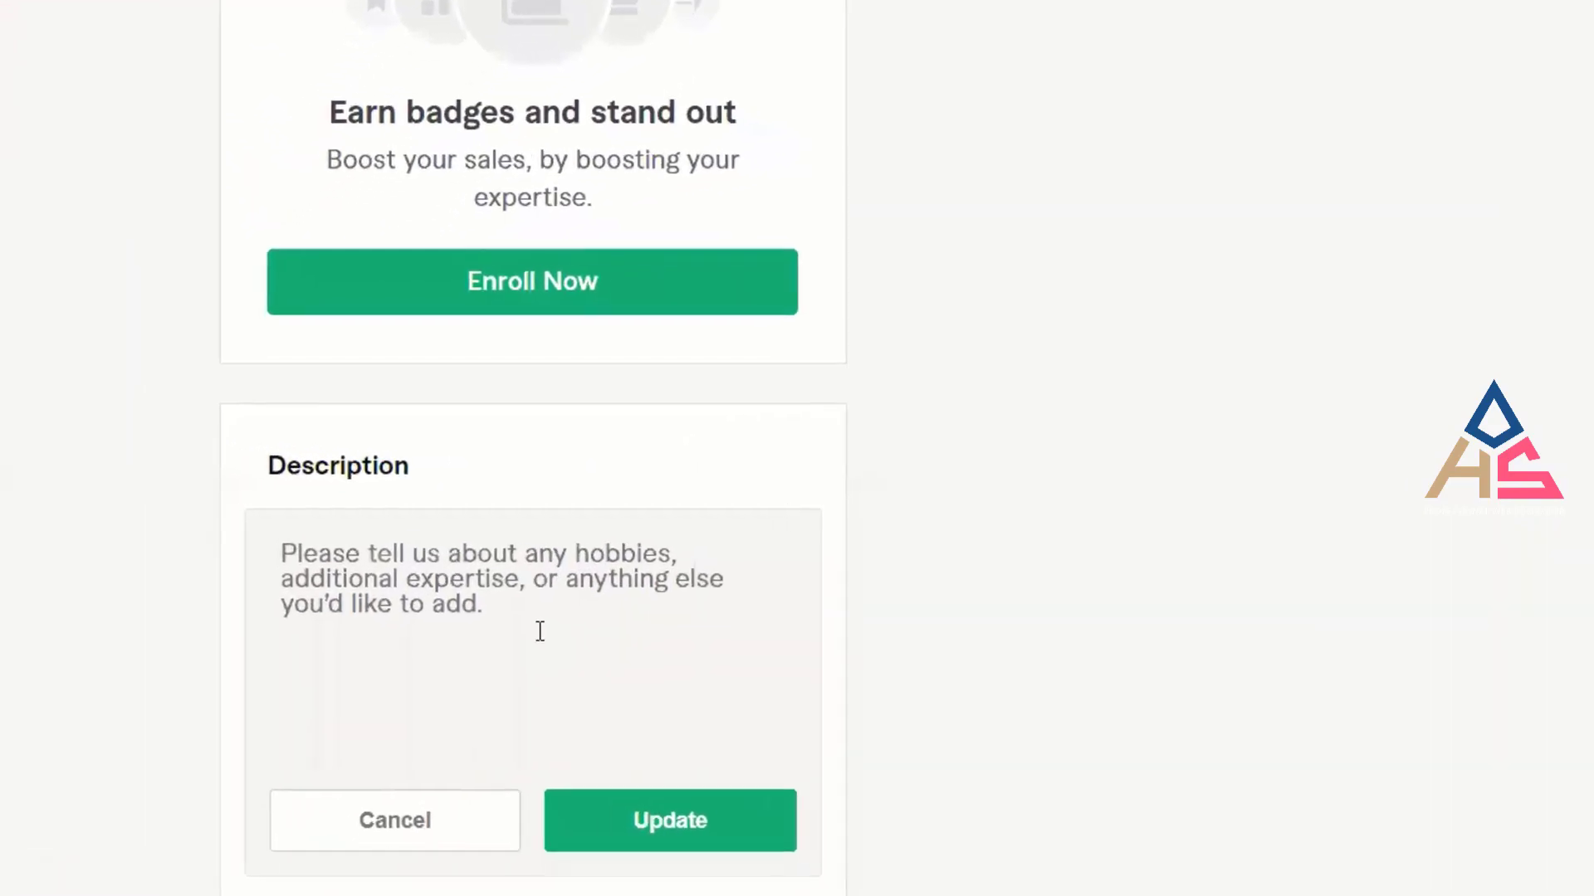
pyautogui.write('H')
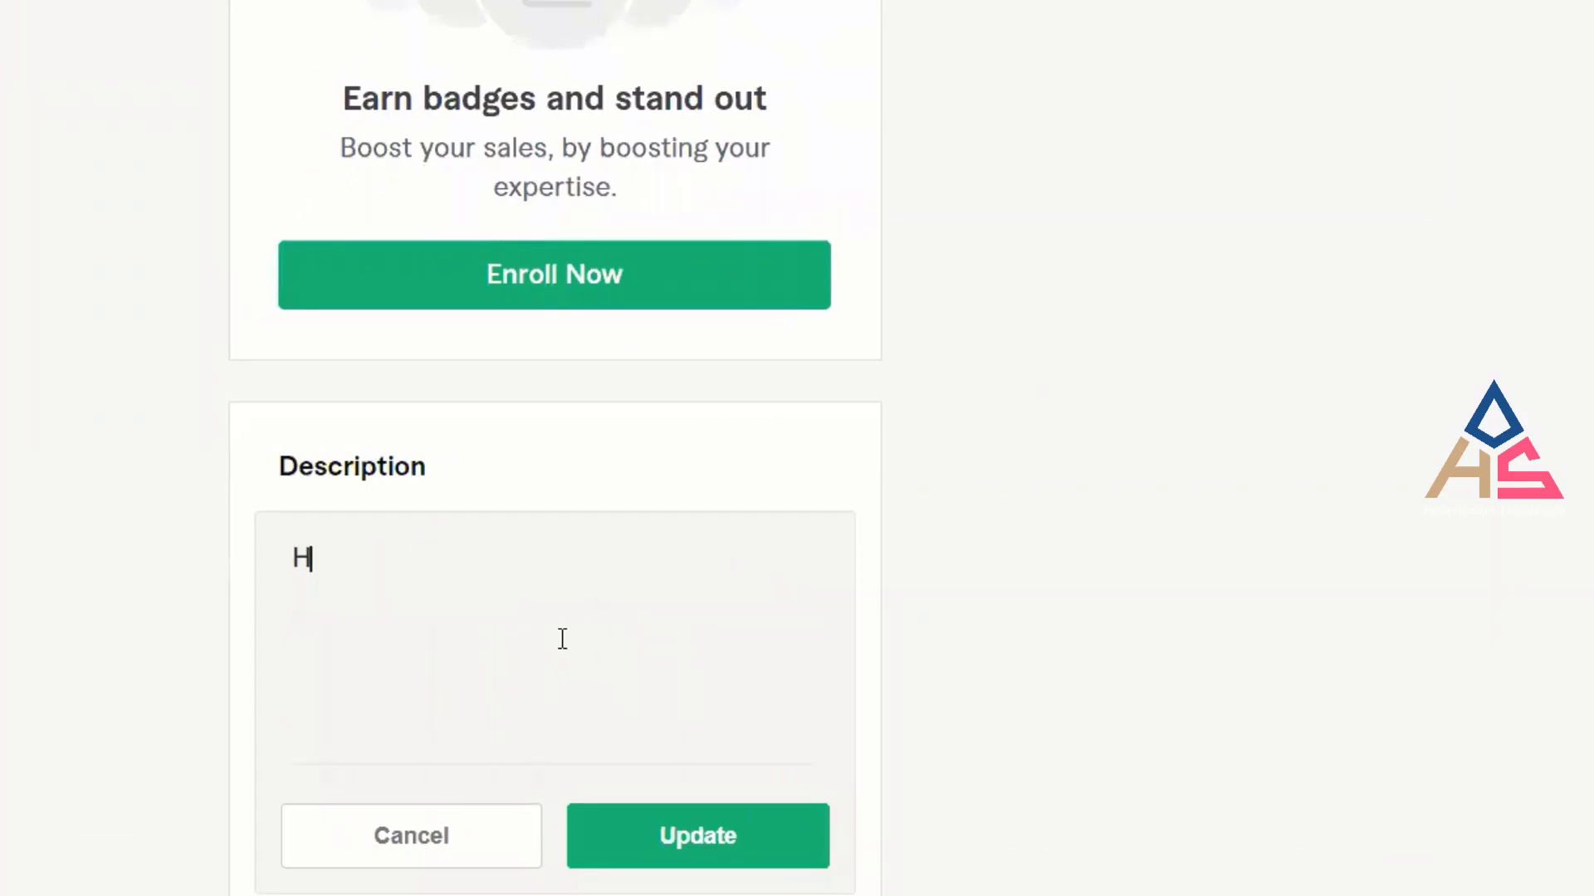
pyautogui.write('ello, I am ')
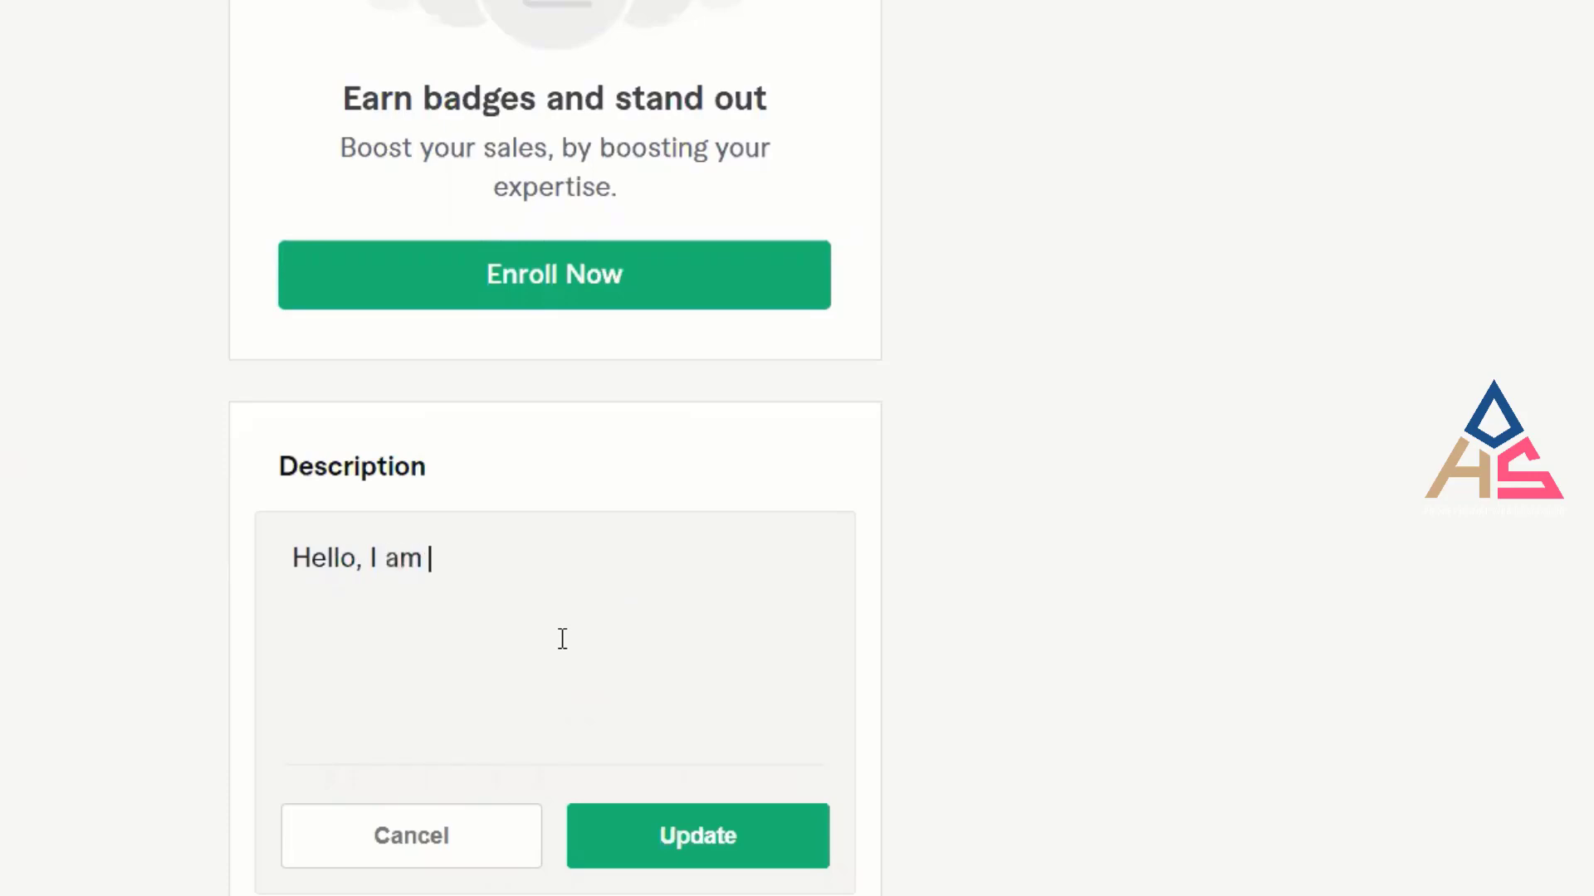
pyautogui.write('Abu')
pyautogui.press('BackSpace')
pyautogui.write('dullah a')
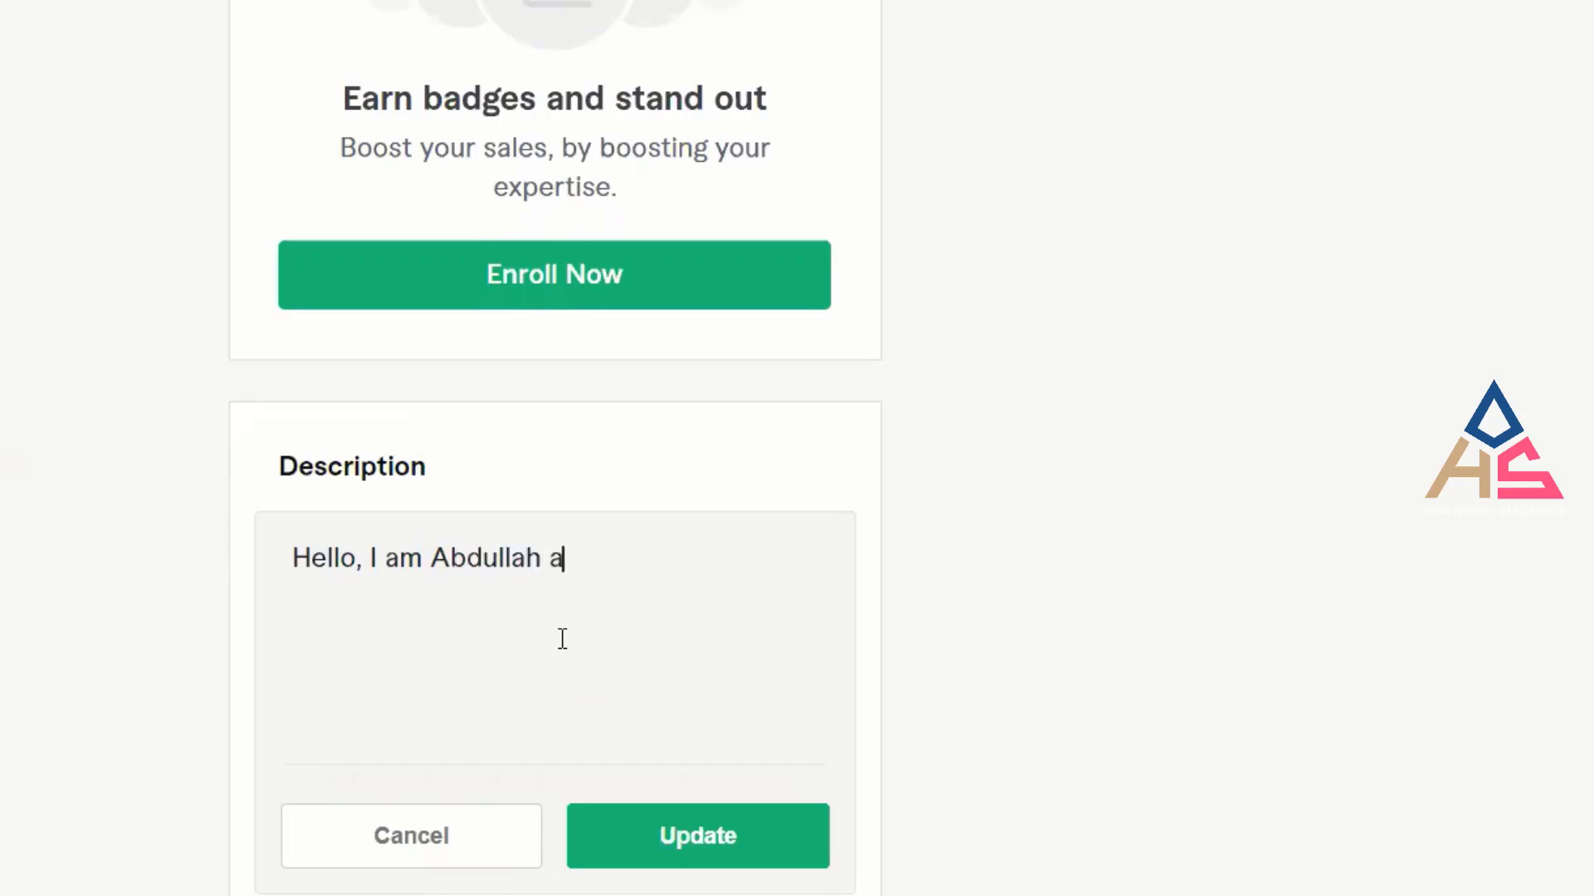
pyautogui.press('BackSpace')
pyautogui.write('Al kafi. ')
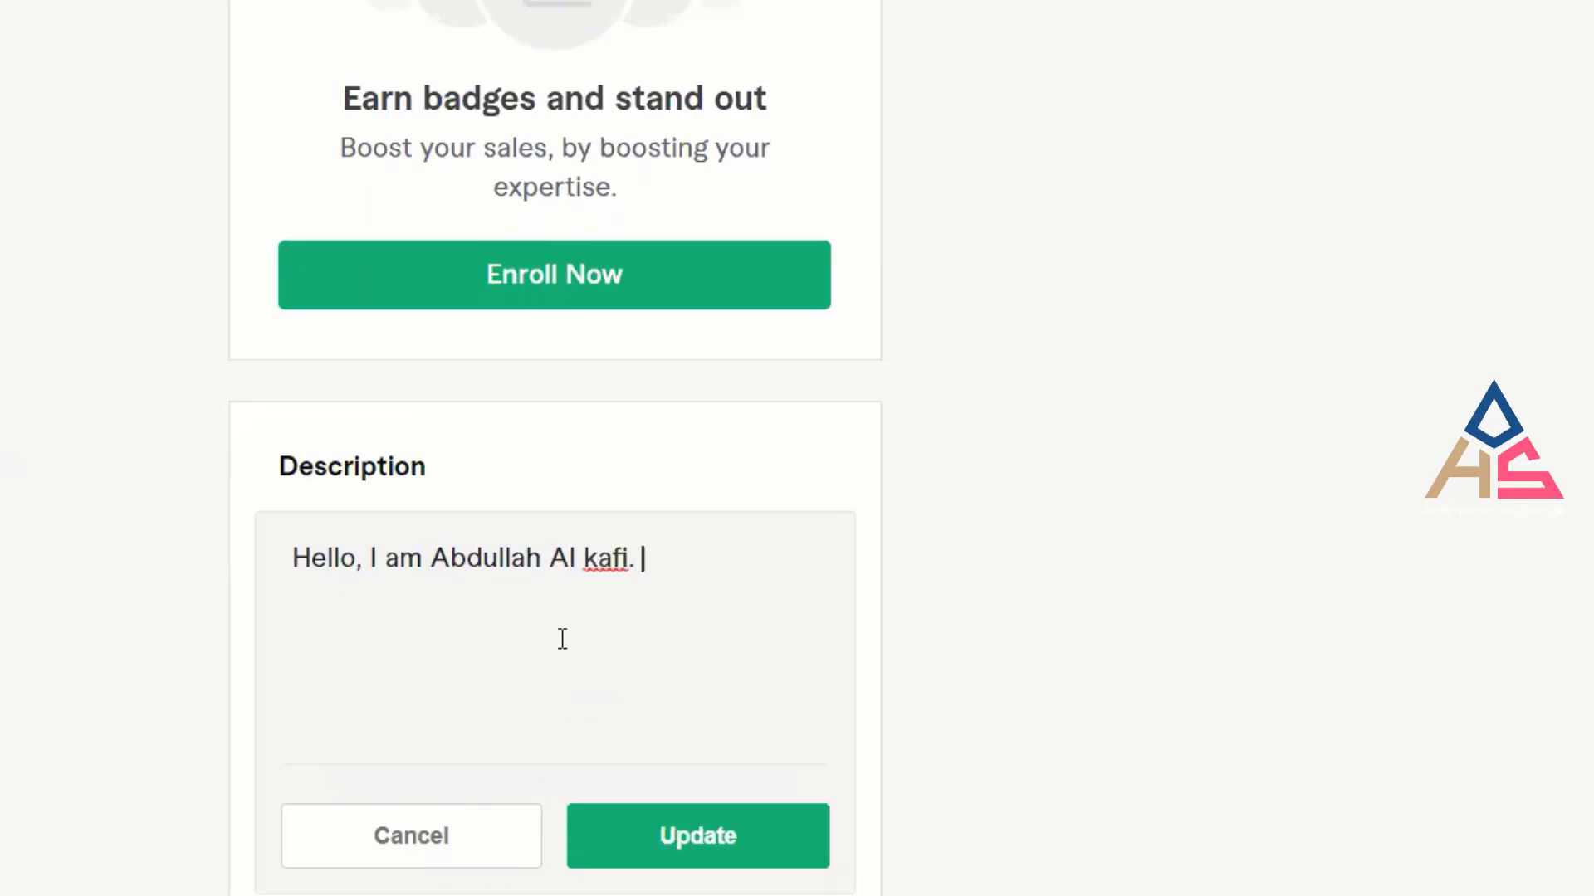
pyautogui.write('Ia')
pyautogui.press('BackSpace')
pyautogui.write('am profes')
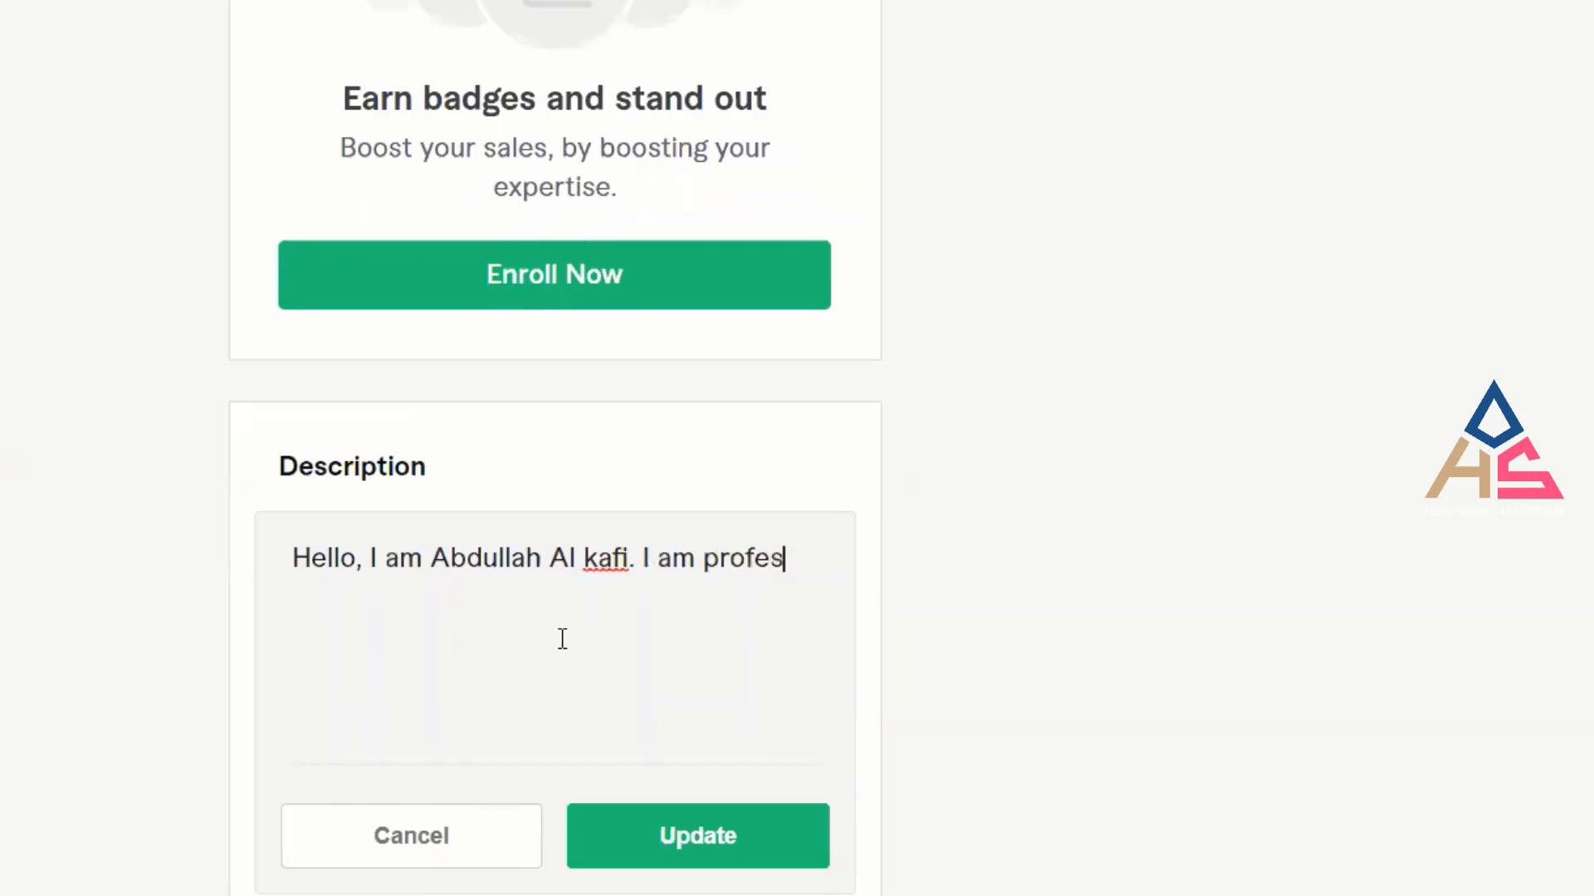
pyautogui.write('sion')
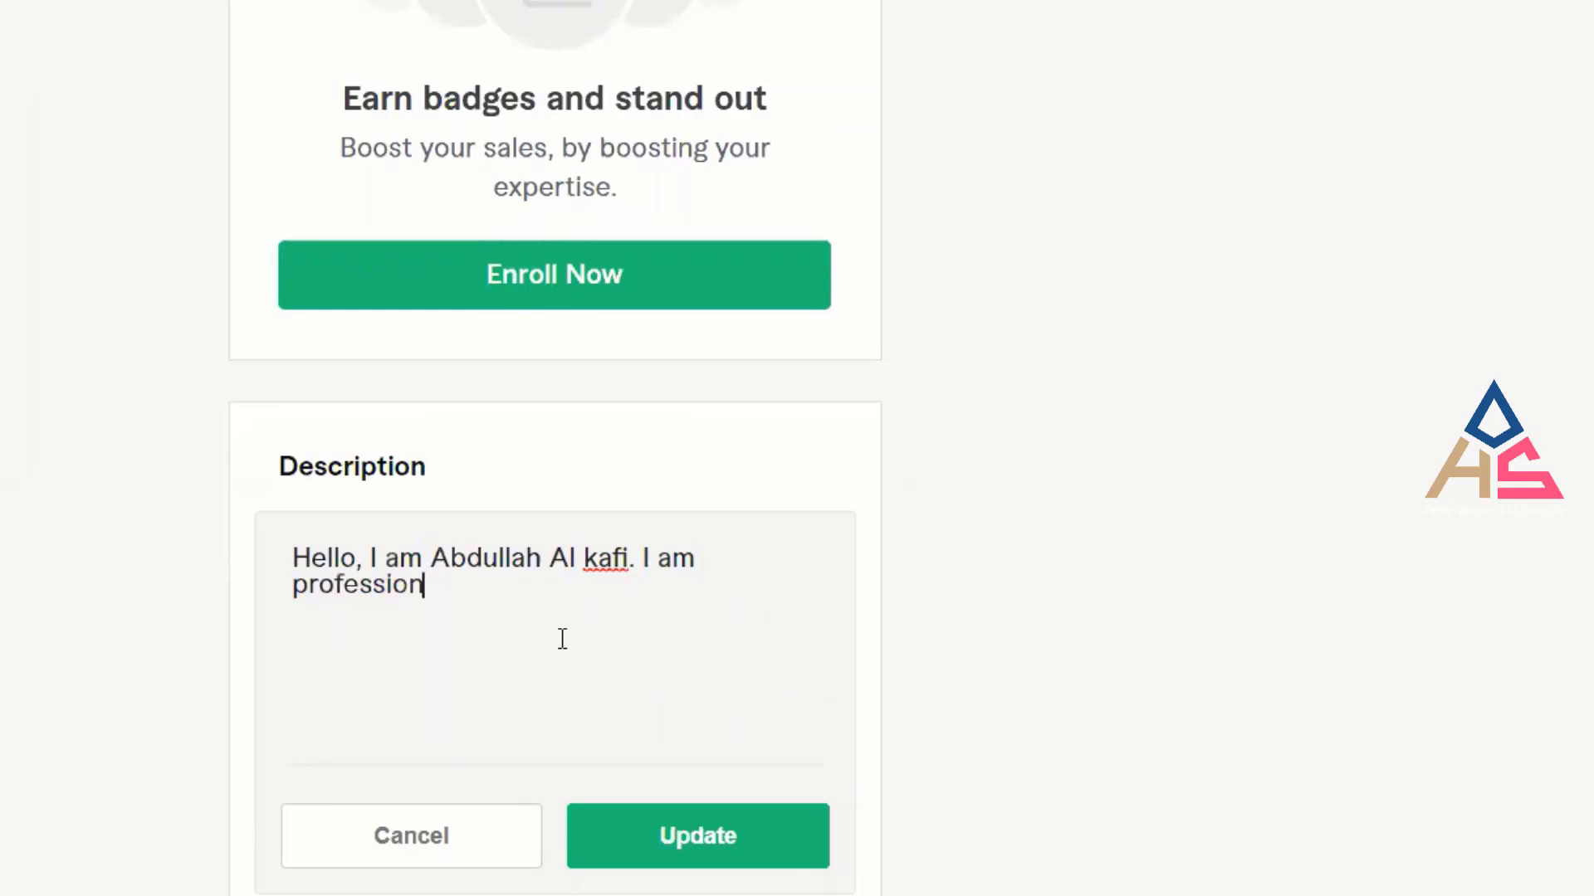
pyautogui.write('al SEO ')
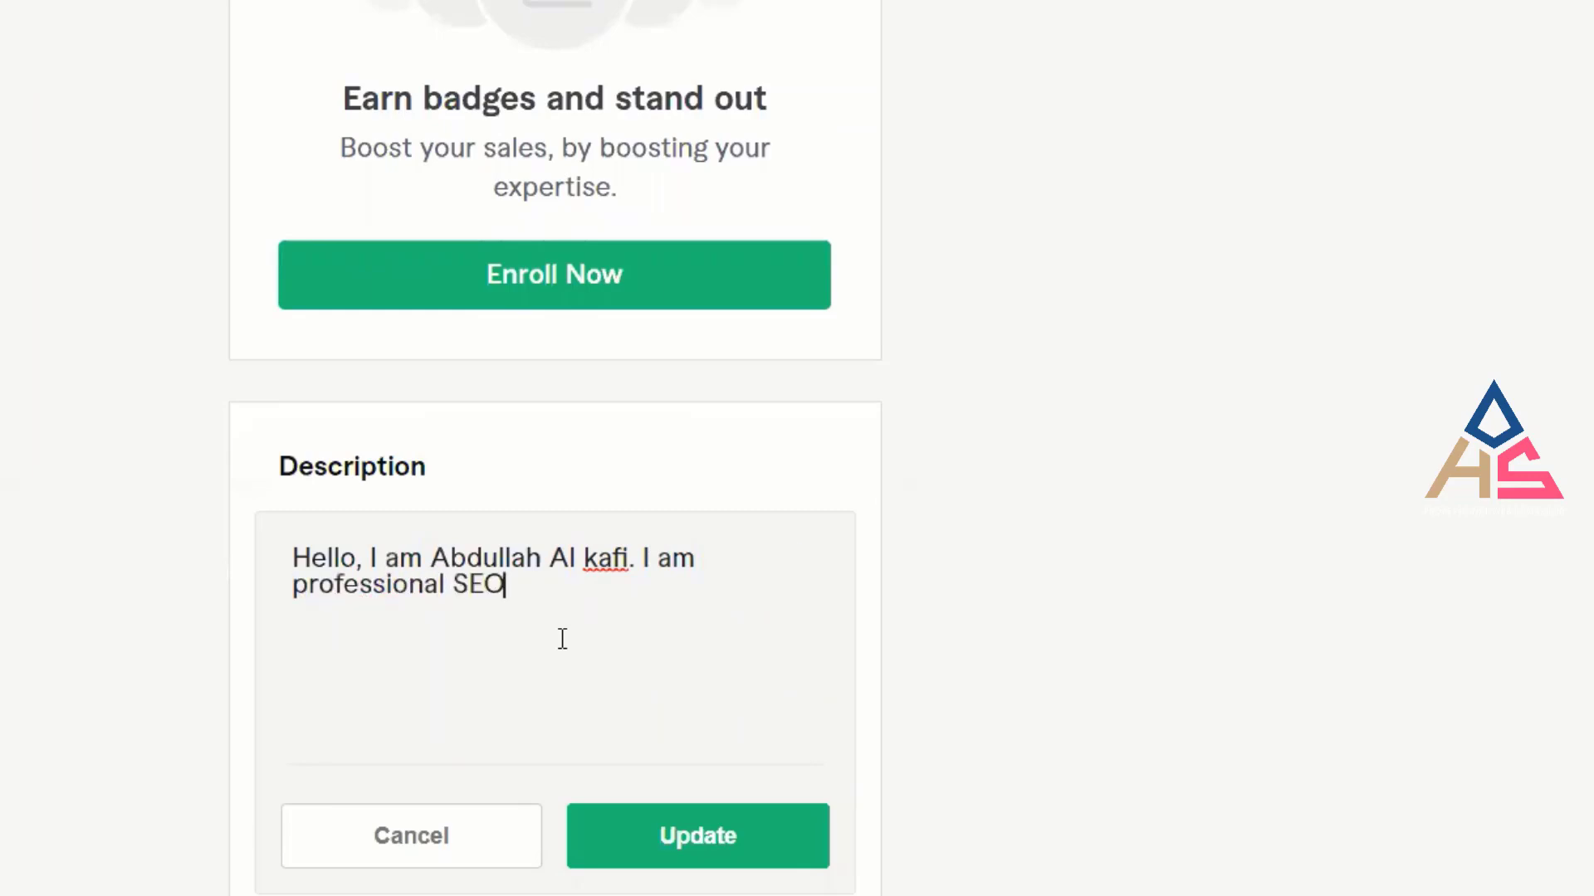
pyautogui.write('Expert. ')
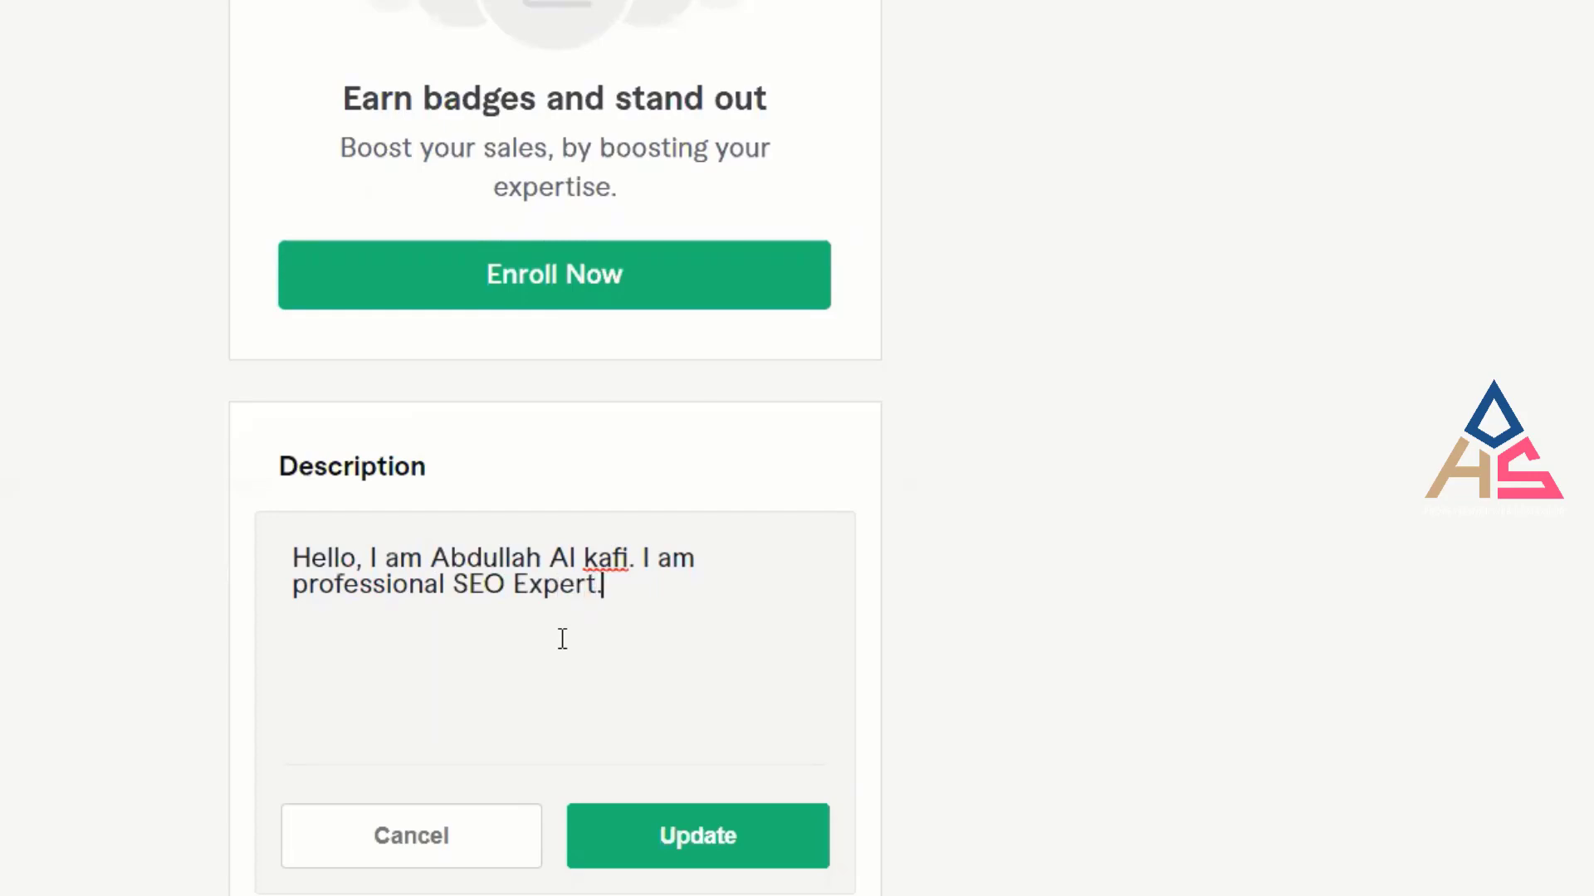
pyautogui.write('I have been')
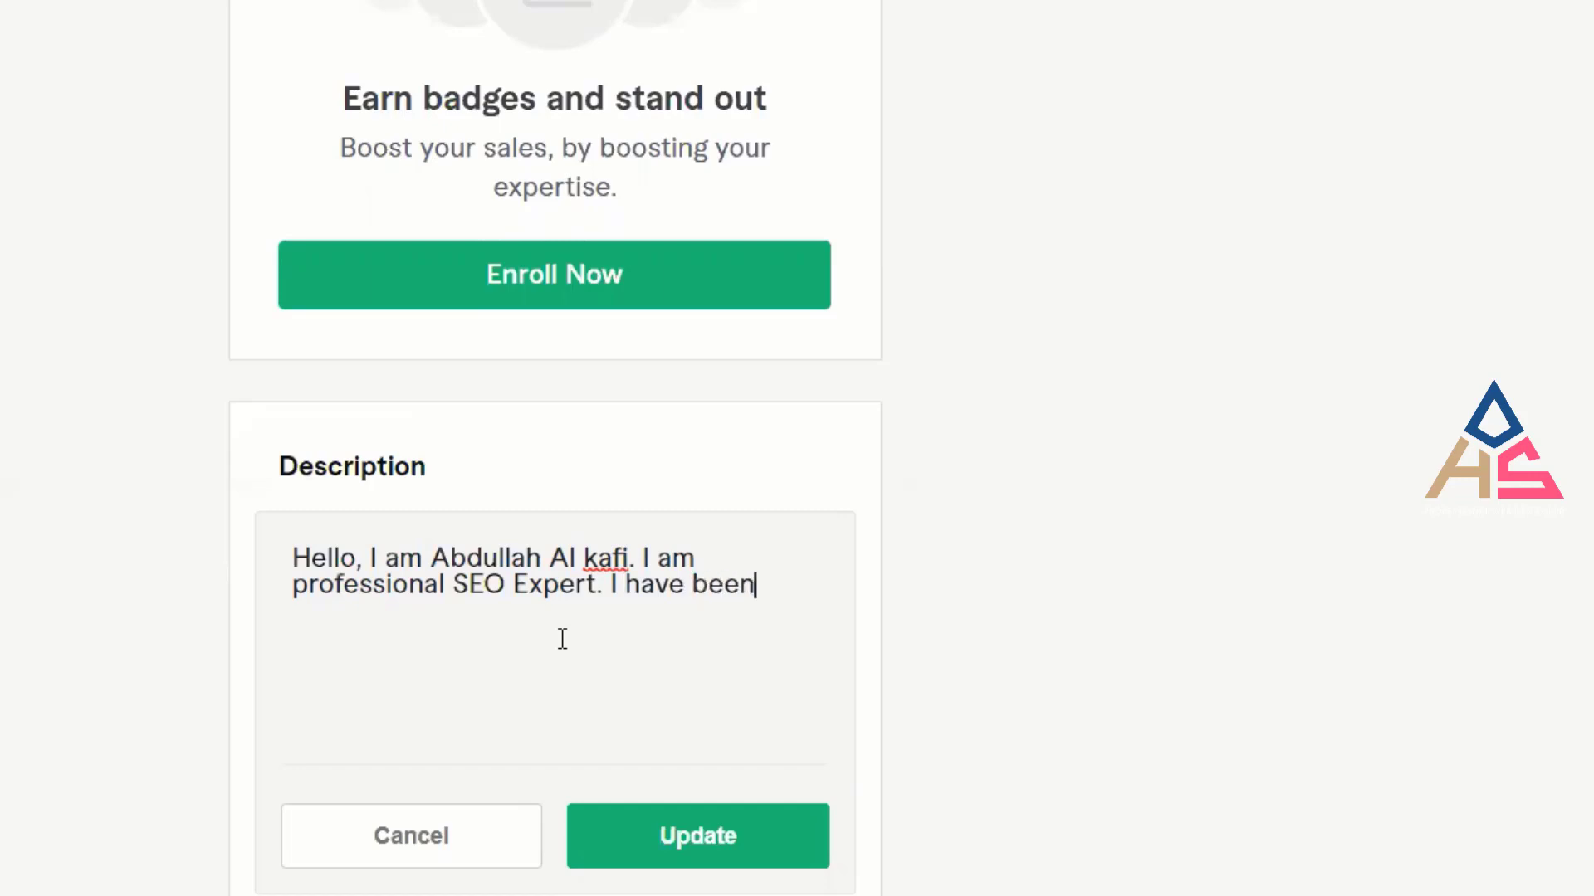
pyautogui.write(' workin')
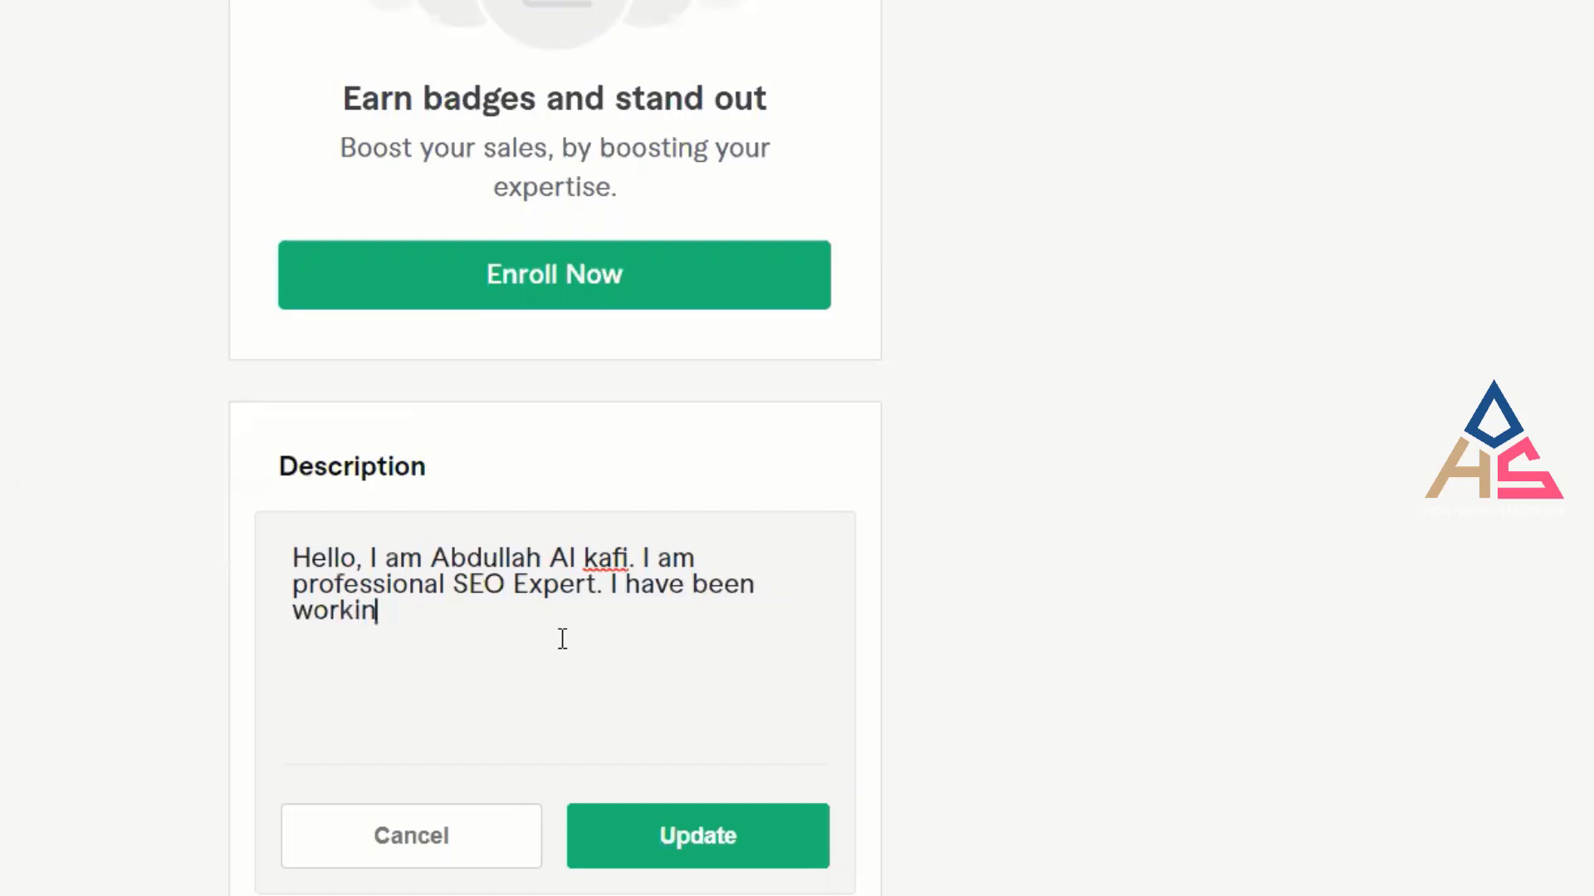
pyautogui.write('g on this si')
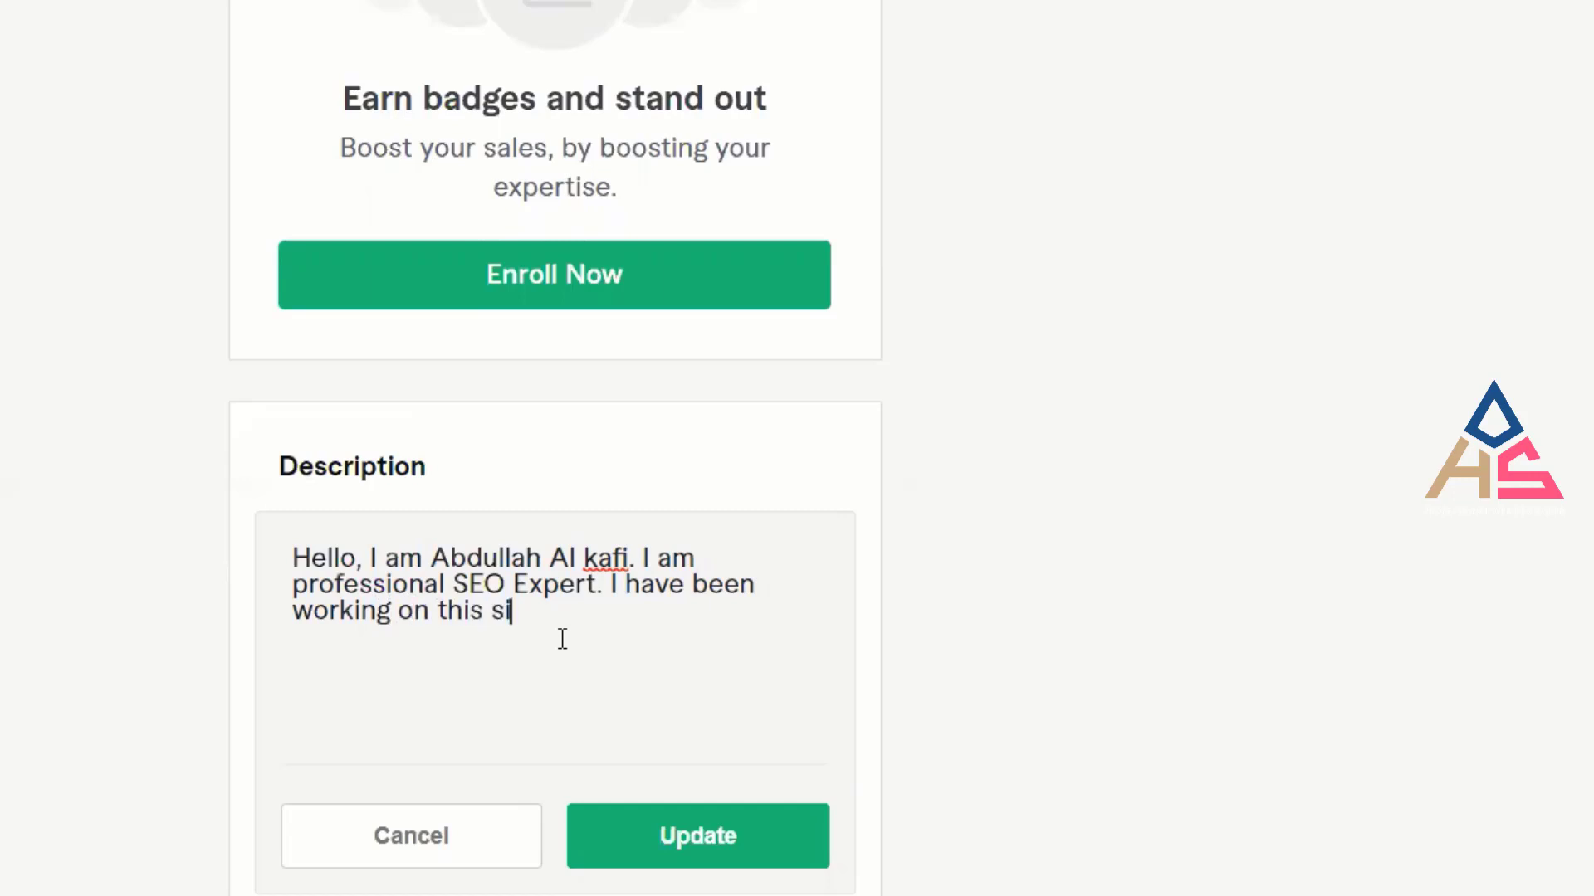
pyautogui.write('nce last 2 ye')
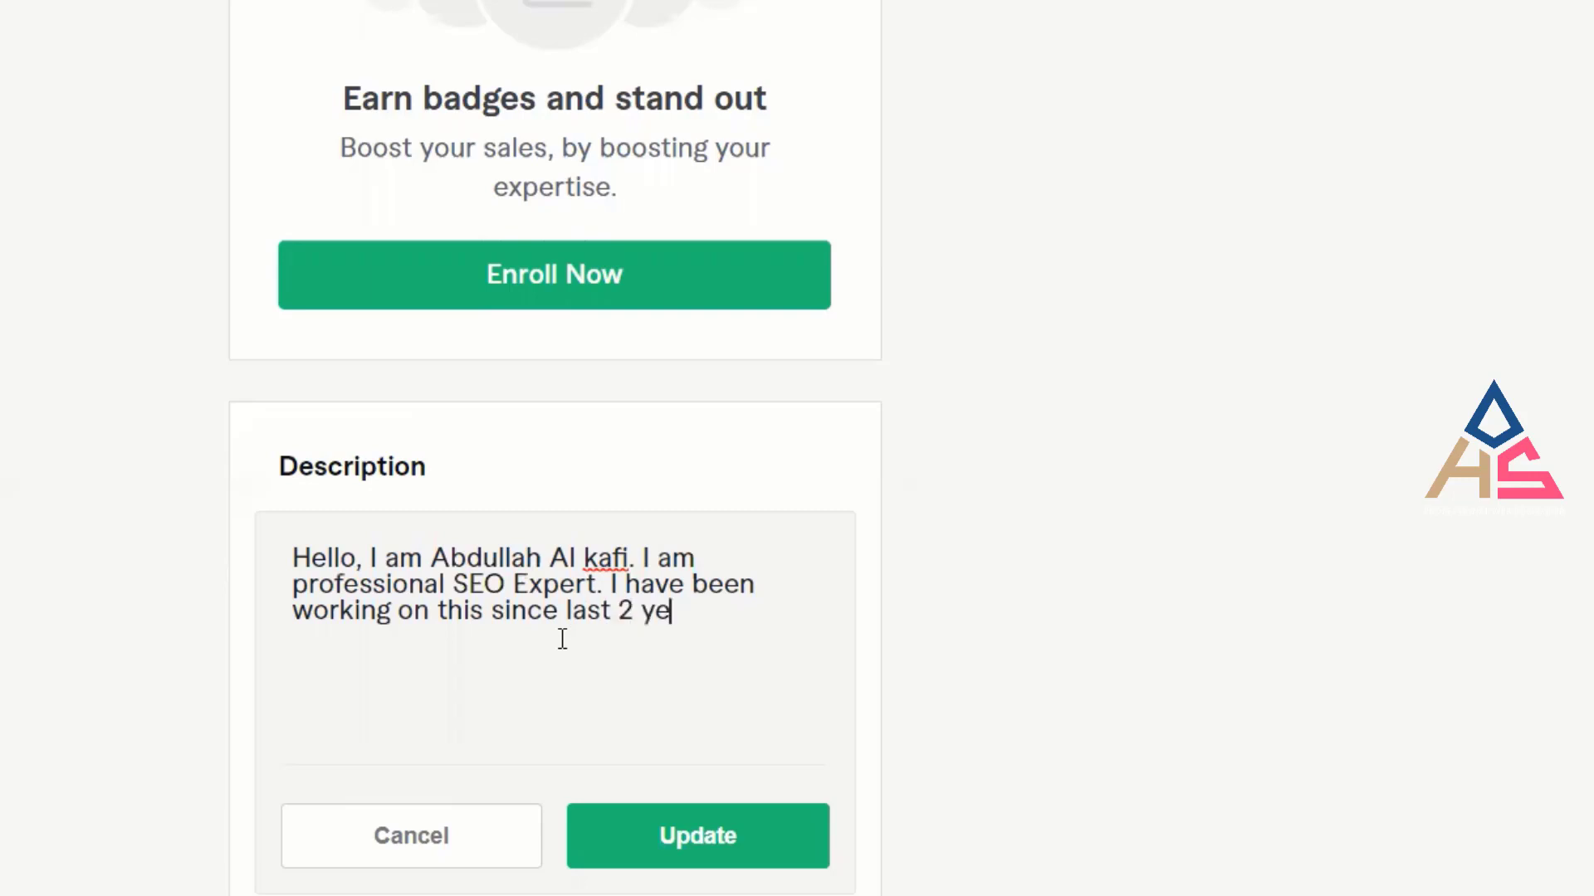
pyautogui.write('ars.')
pyautogui.click(711, 838)
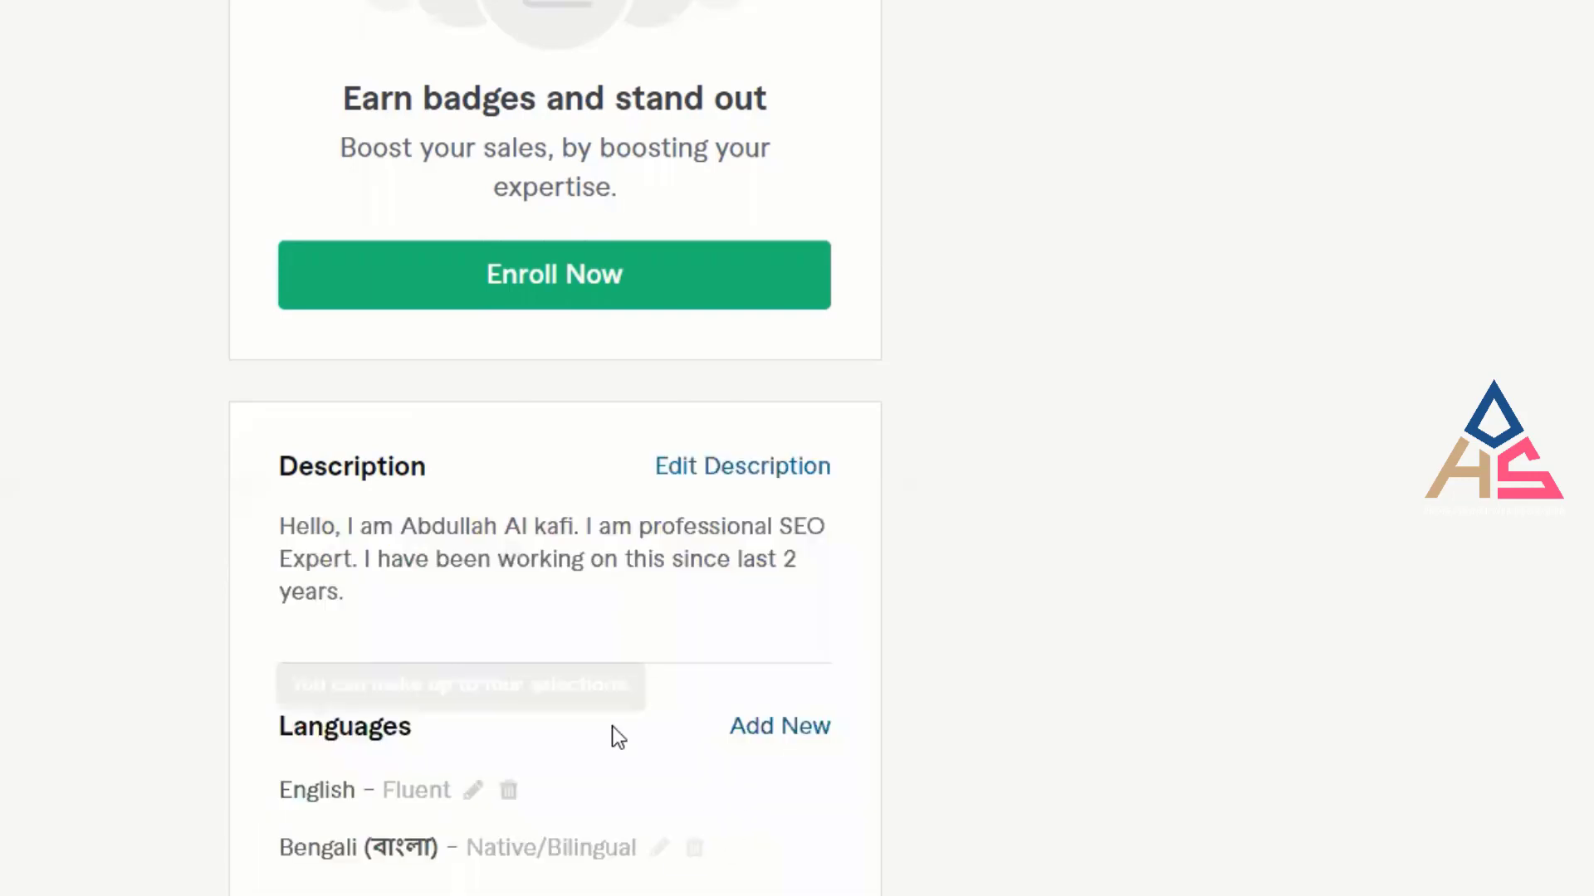
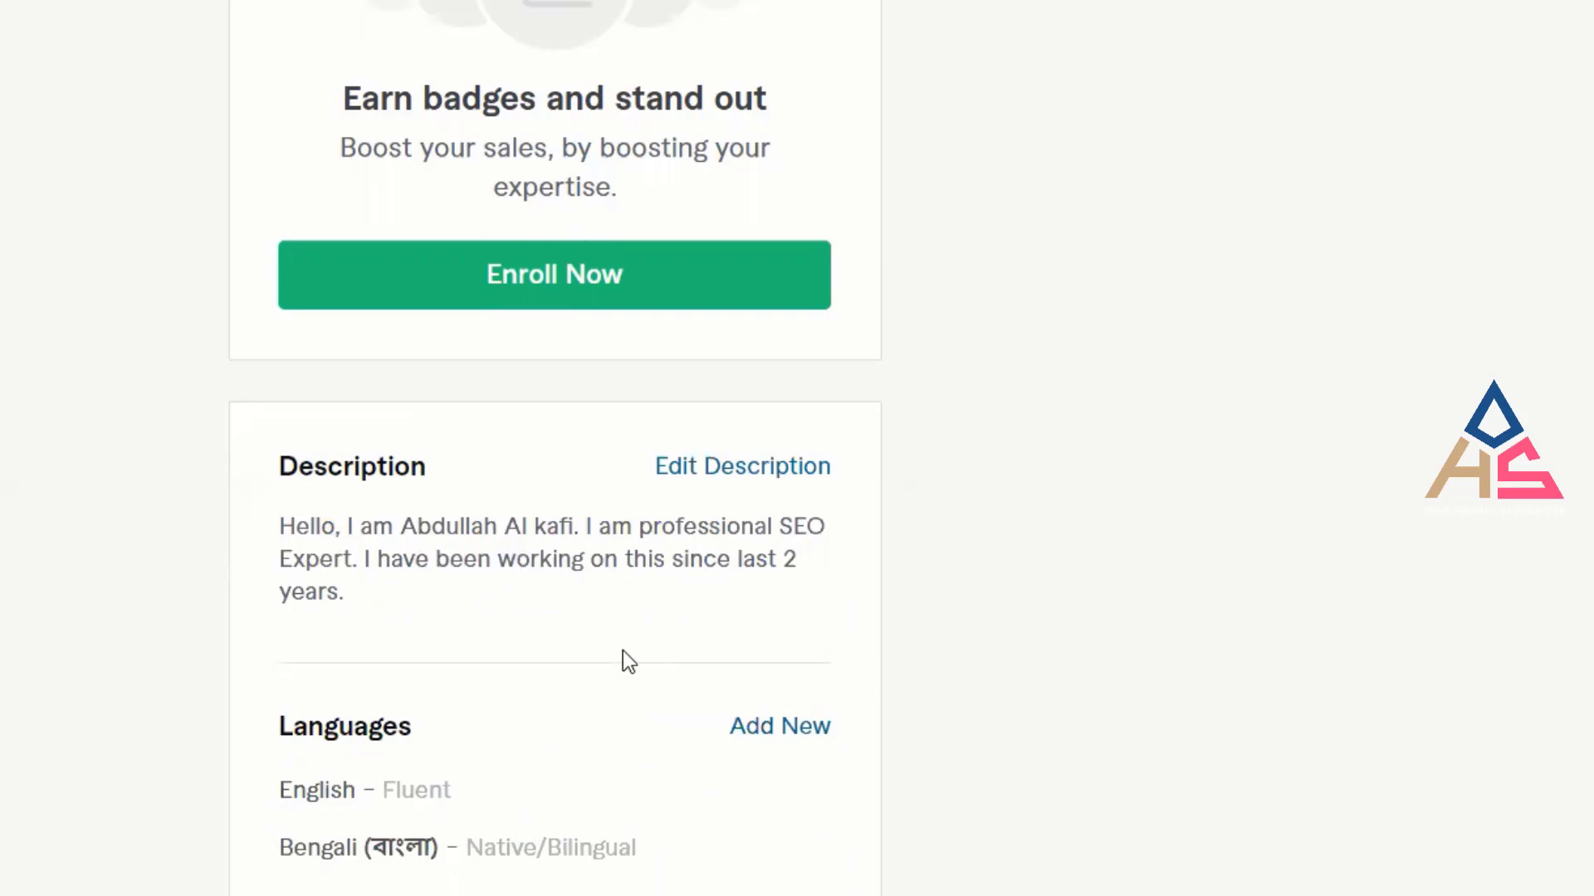
# Scroll down to Skills and start a new skill named Keyword Research from the 'KeyWord' suggestions.
pyautogui.scroll(-2, 623, 650)
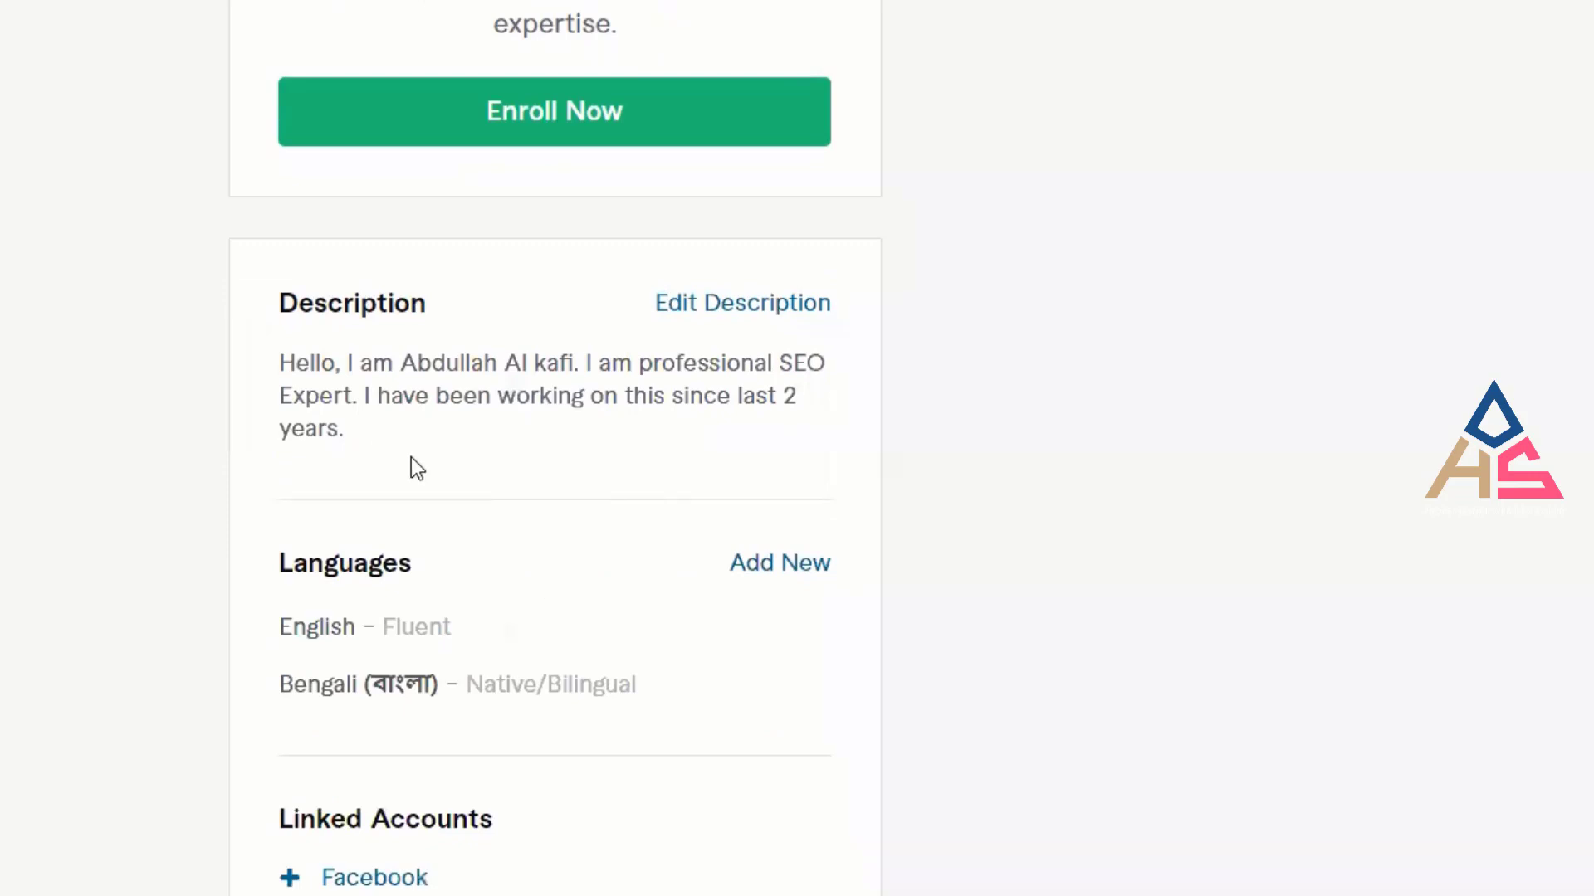
pyautogui.moveTo(380, 440); pyautogui.dragTo(178, 366)
pyautogui.click(210, 377)
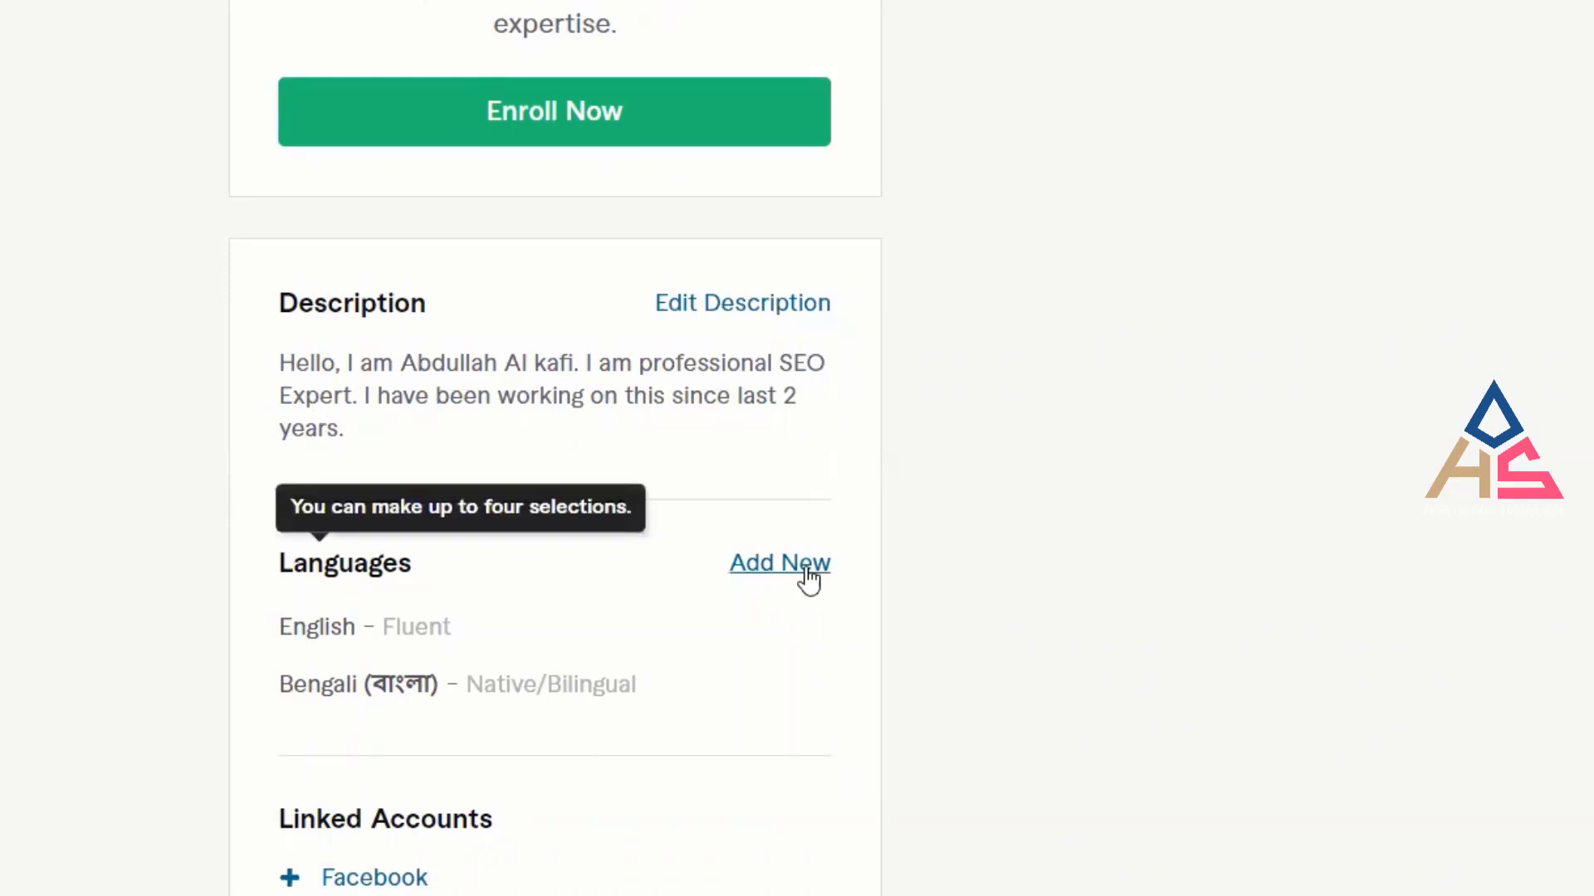
pyautogui.moveTo(741, 676)
pyautogui.scroll(-4, 735, 666)
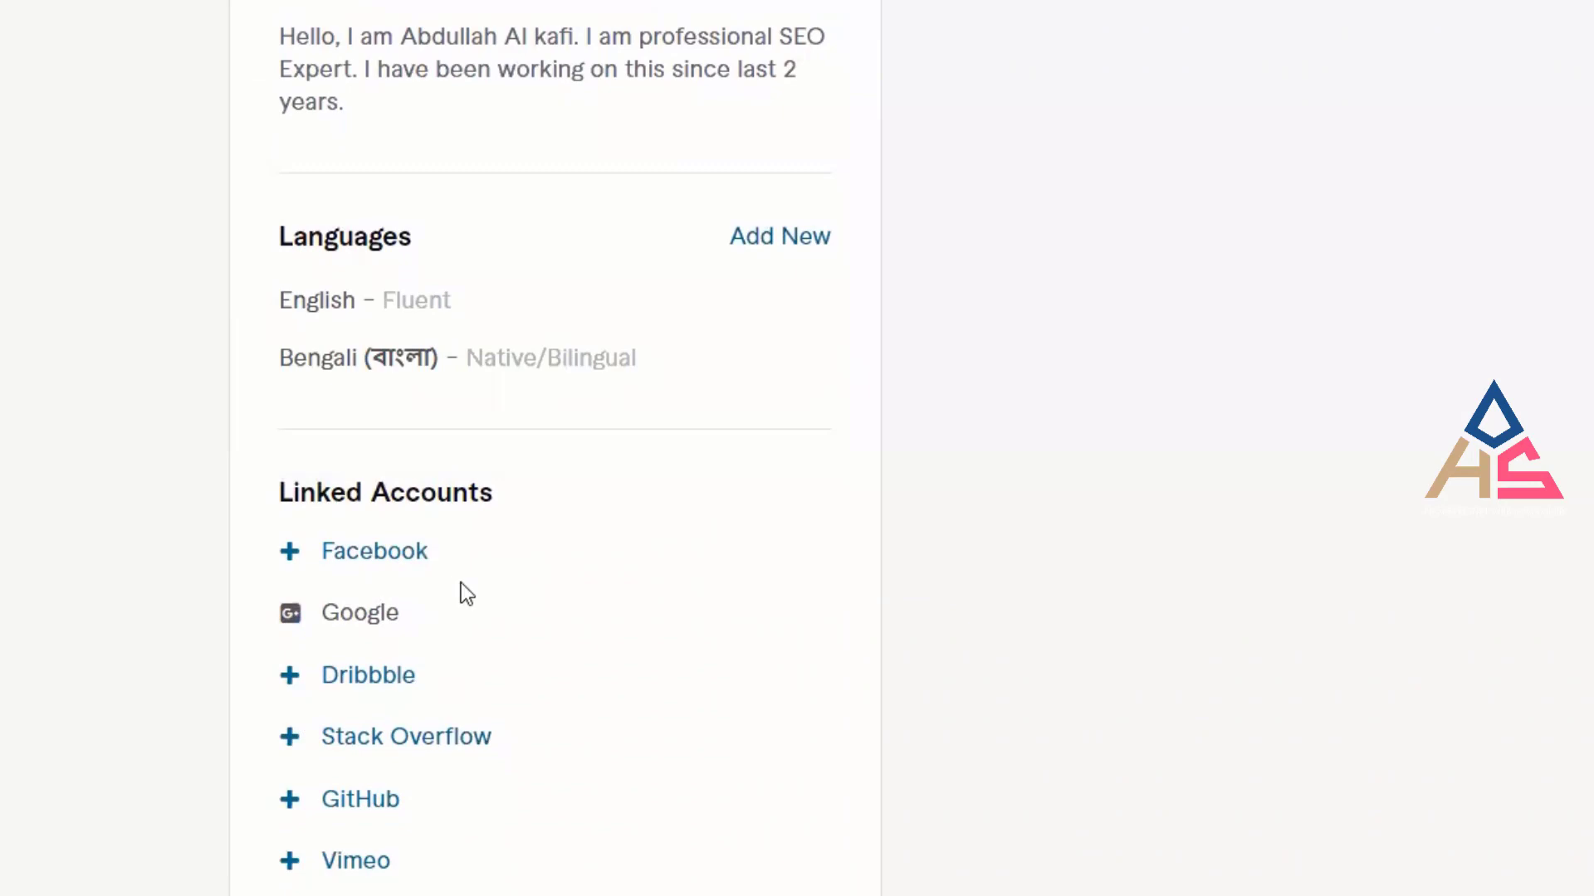
pyautogui.scroll(-2, 462, 593)
pyautogui.scroll(-4, 900, 601)
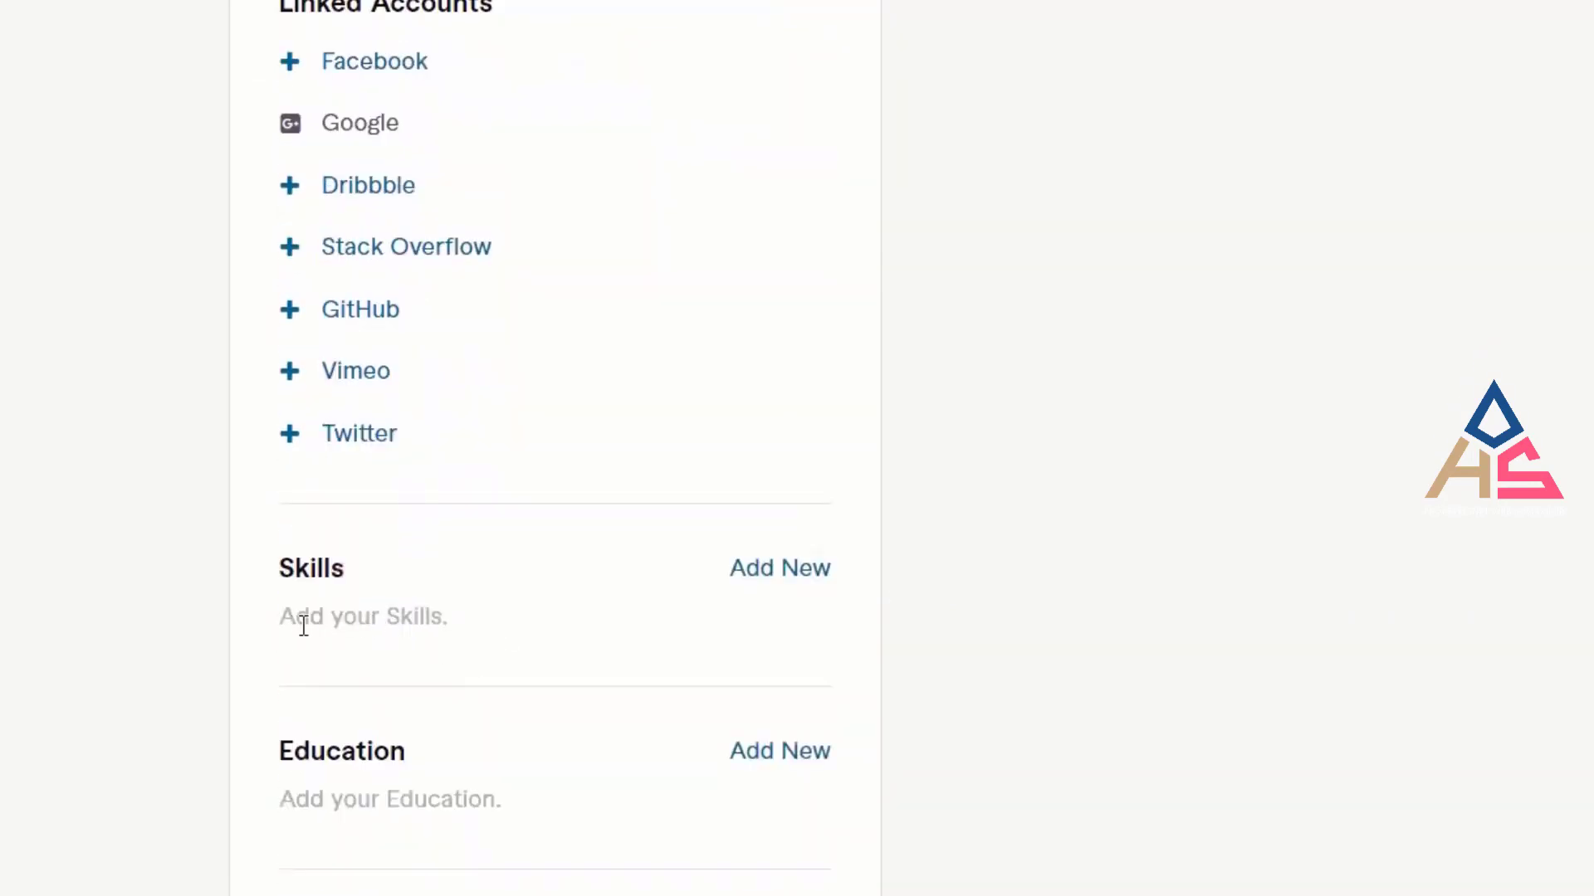
pyautogui.scroll(-2, 550, 644)
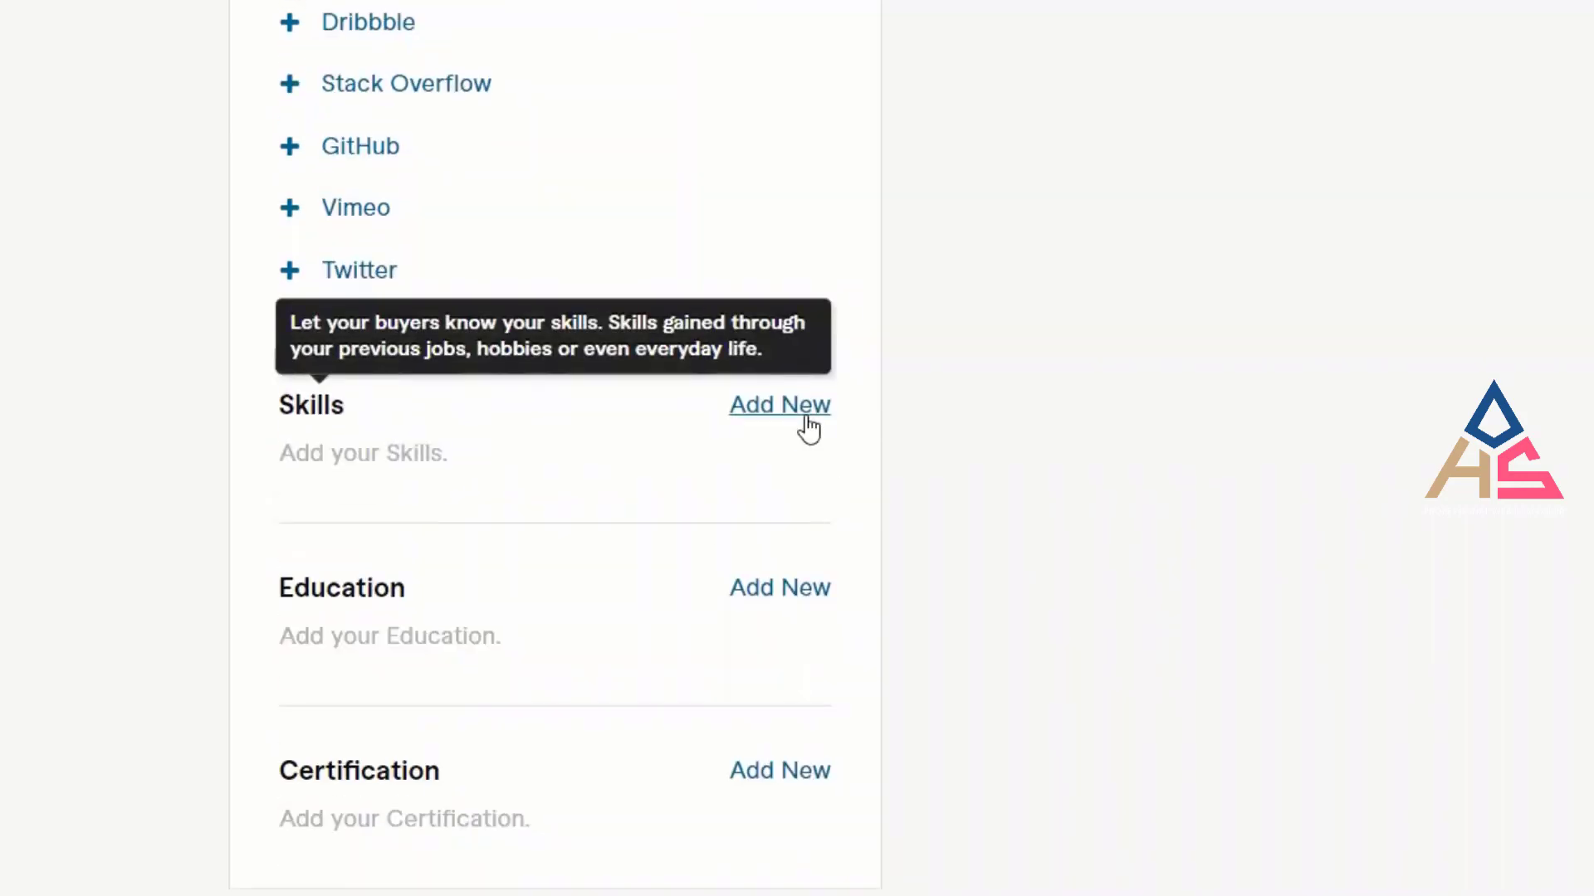
pyautogui.click(781, 406)
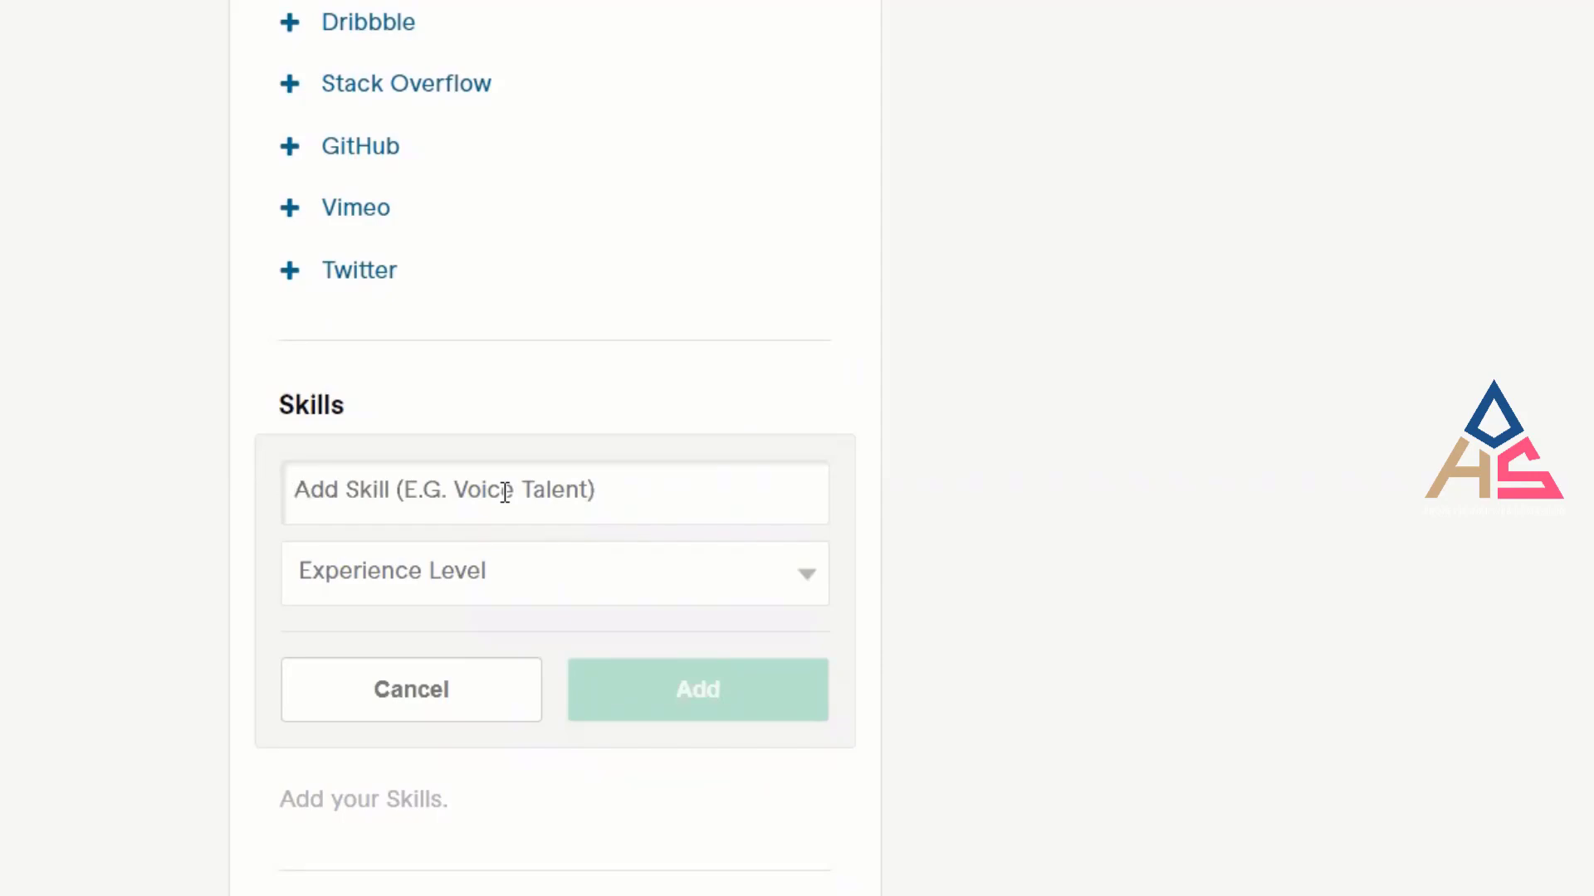
pyautogui.write('K')
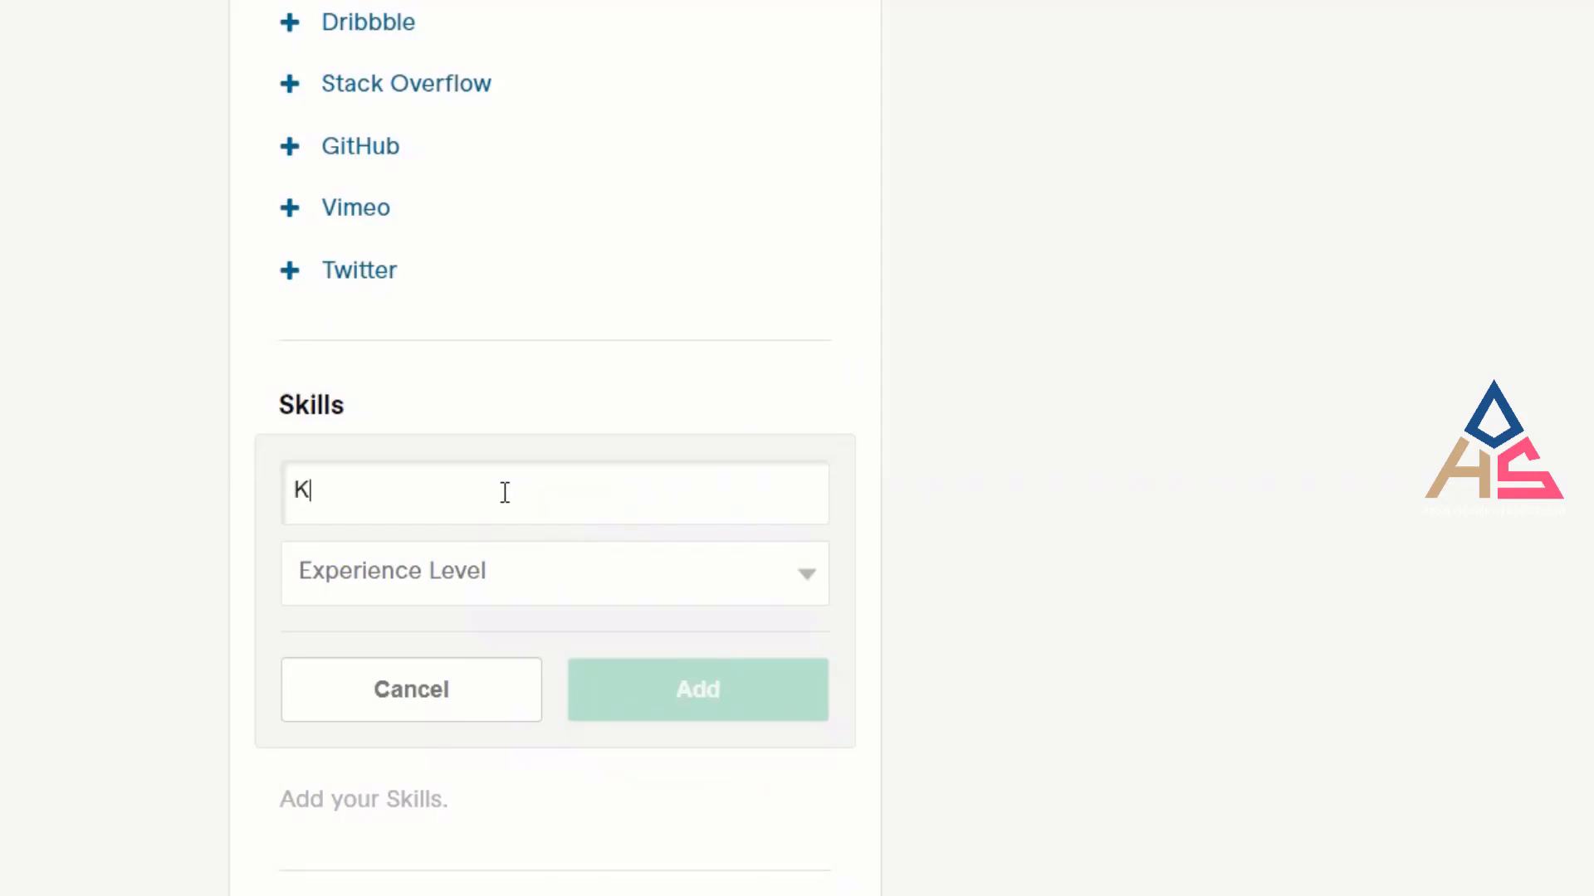
pyautogui.write('ey')
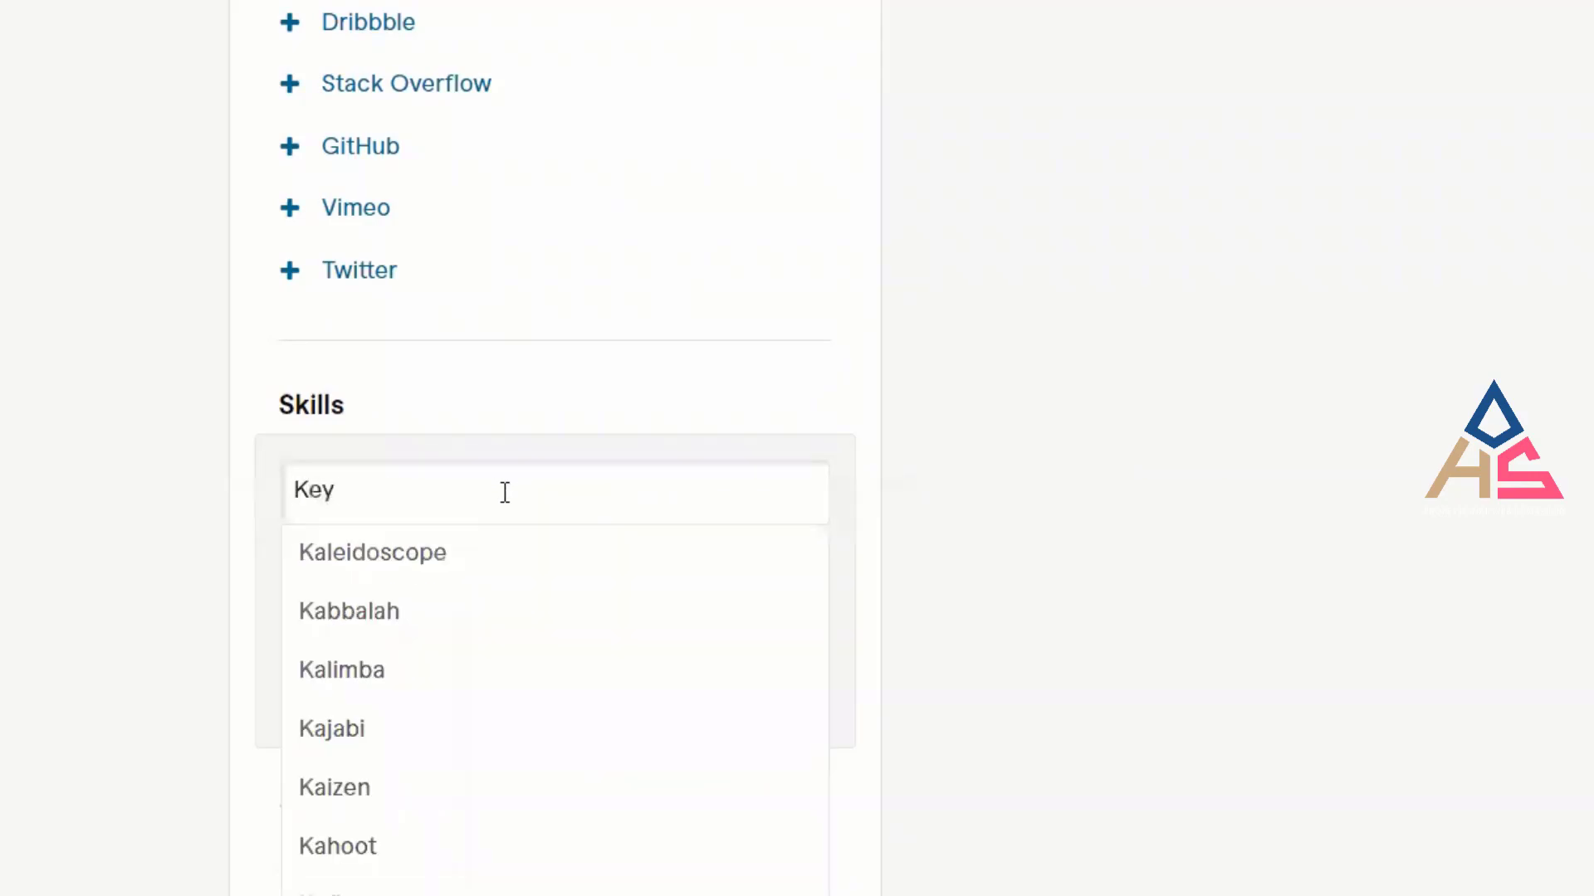
pyautogui.write('Word')
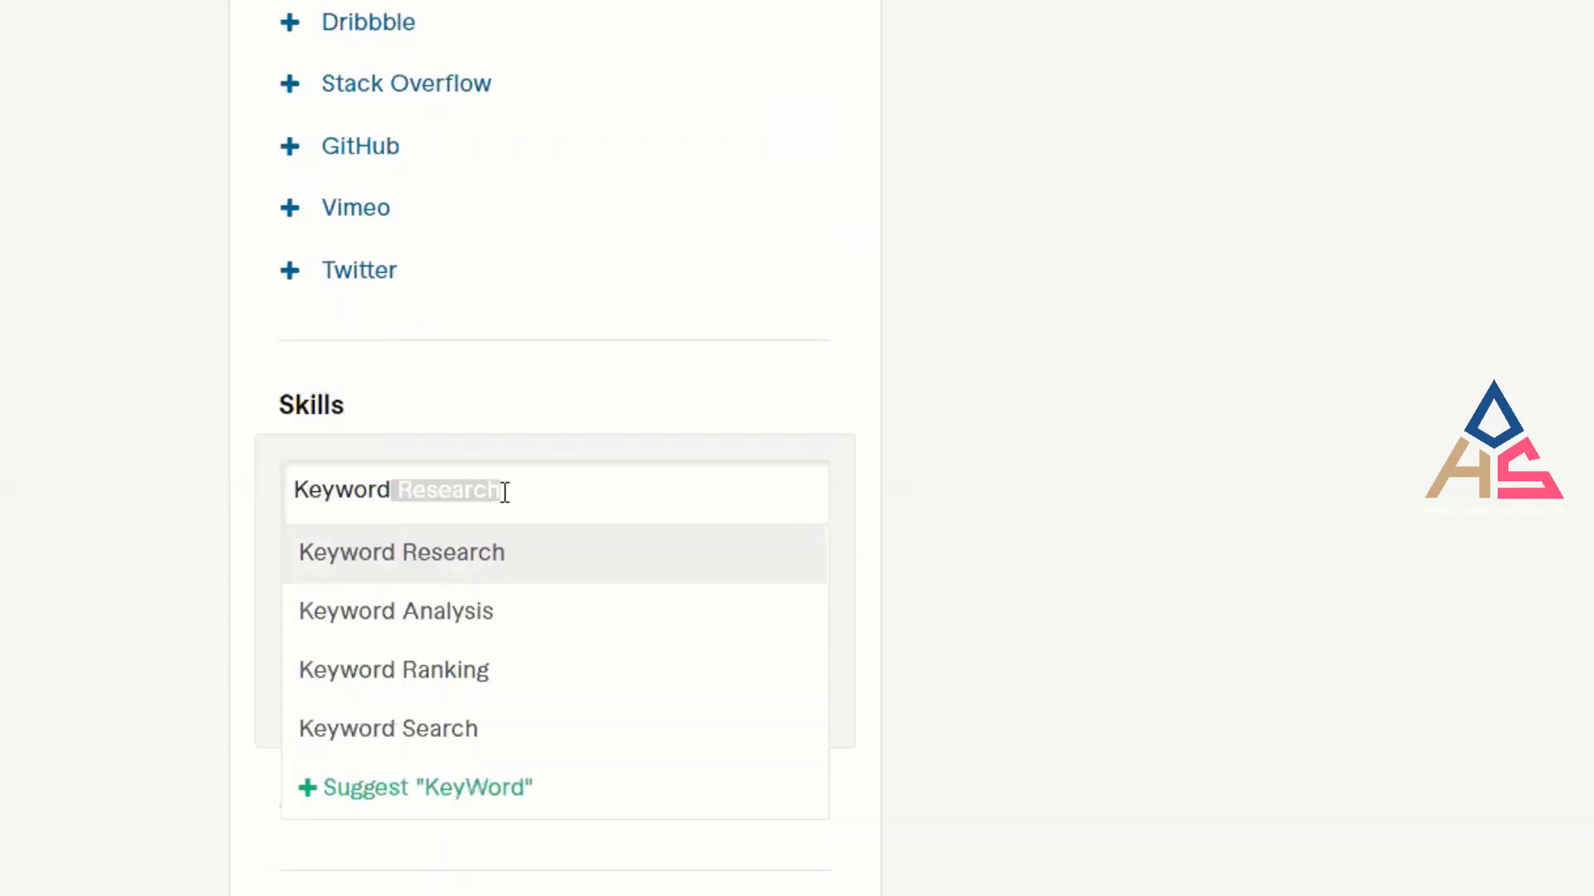
pyautogui.click(565, 492)
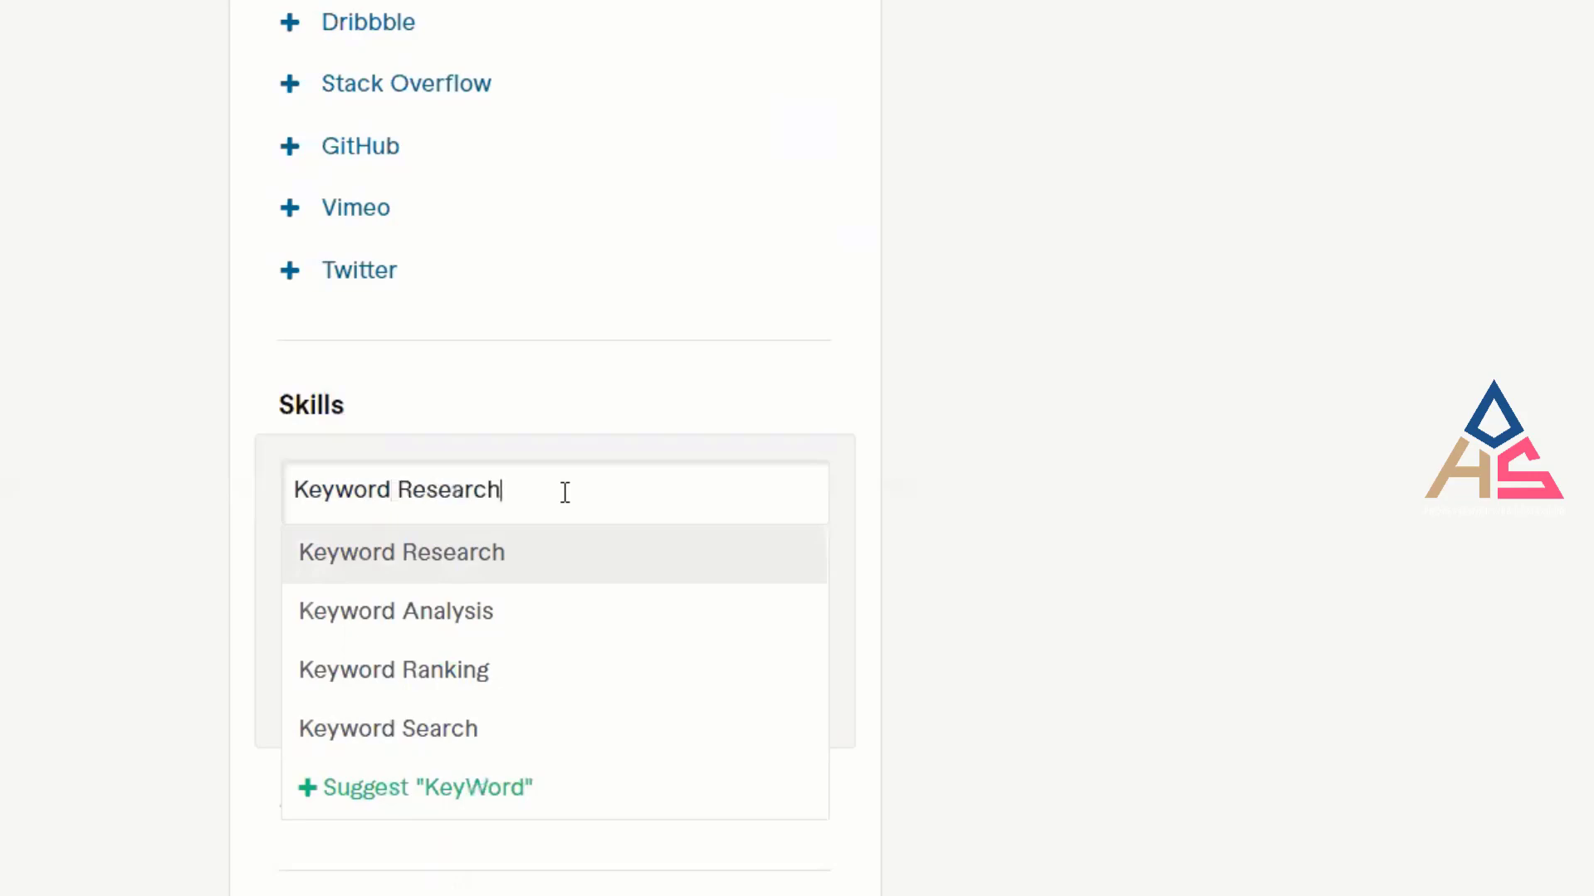
pyautogui.press('Return')
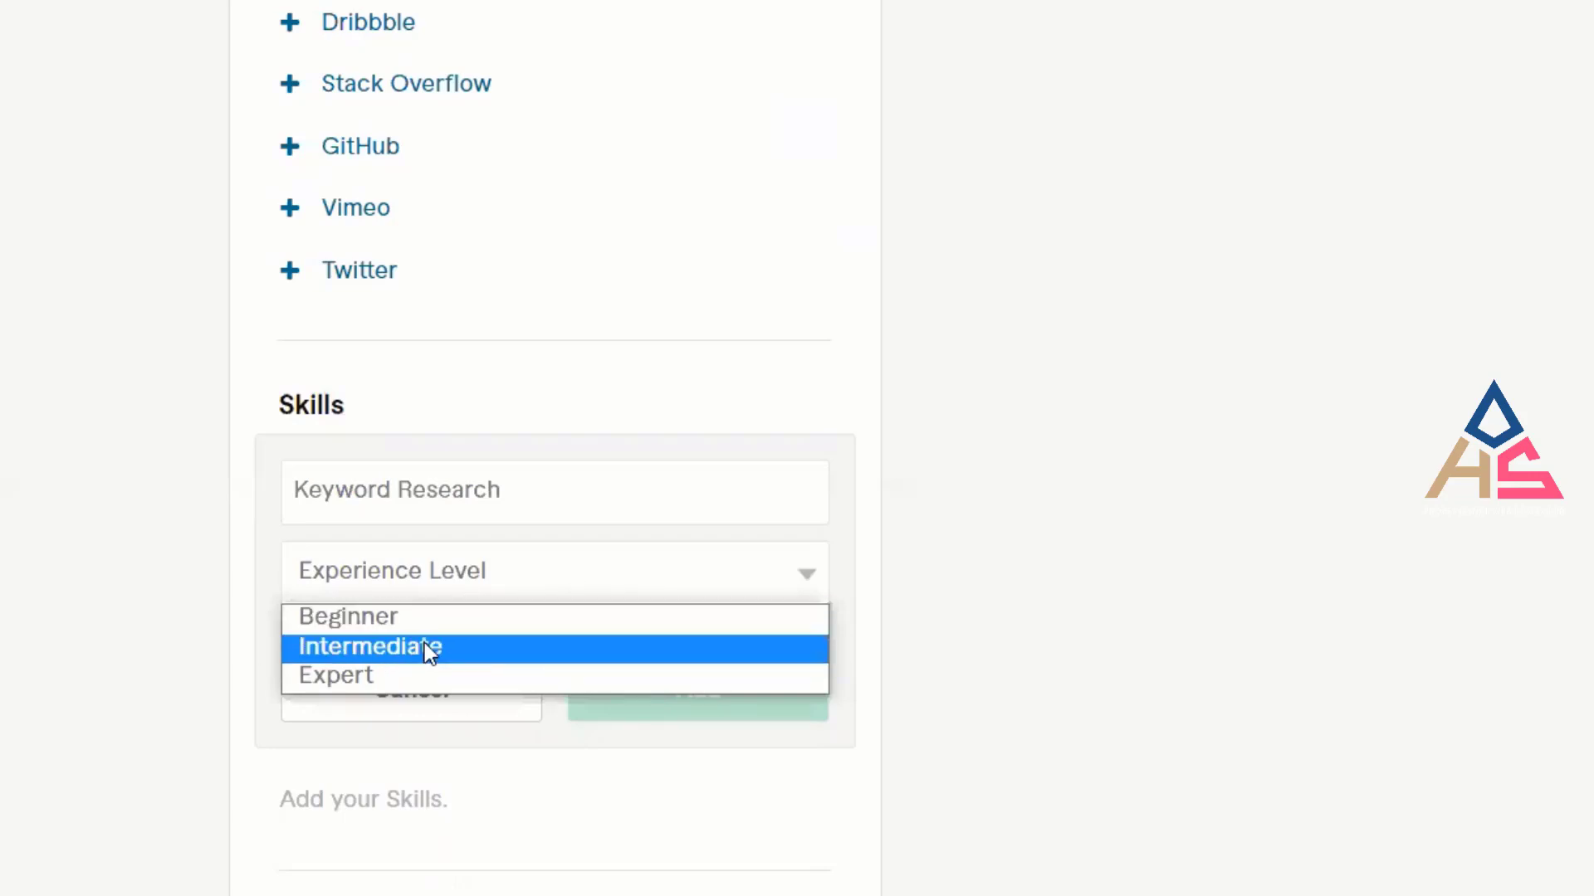
# Set the Keyword Research skill's experience level to Expert and add it.
pyautogui.click(163, 550)
pyautogui.click(548, 586)
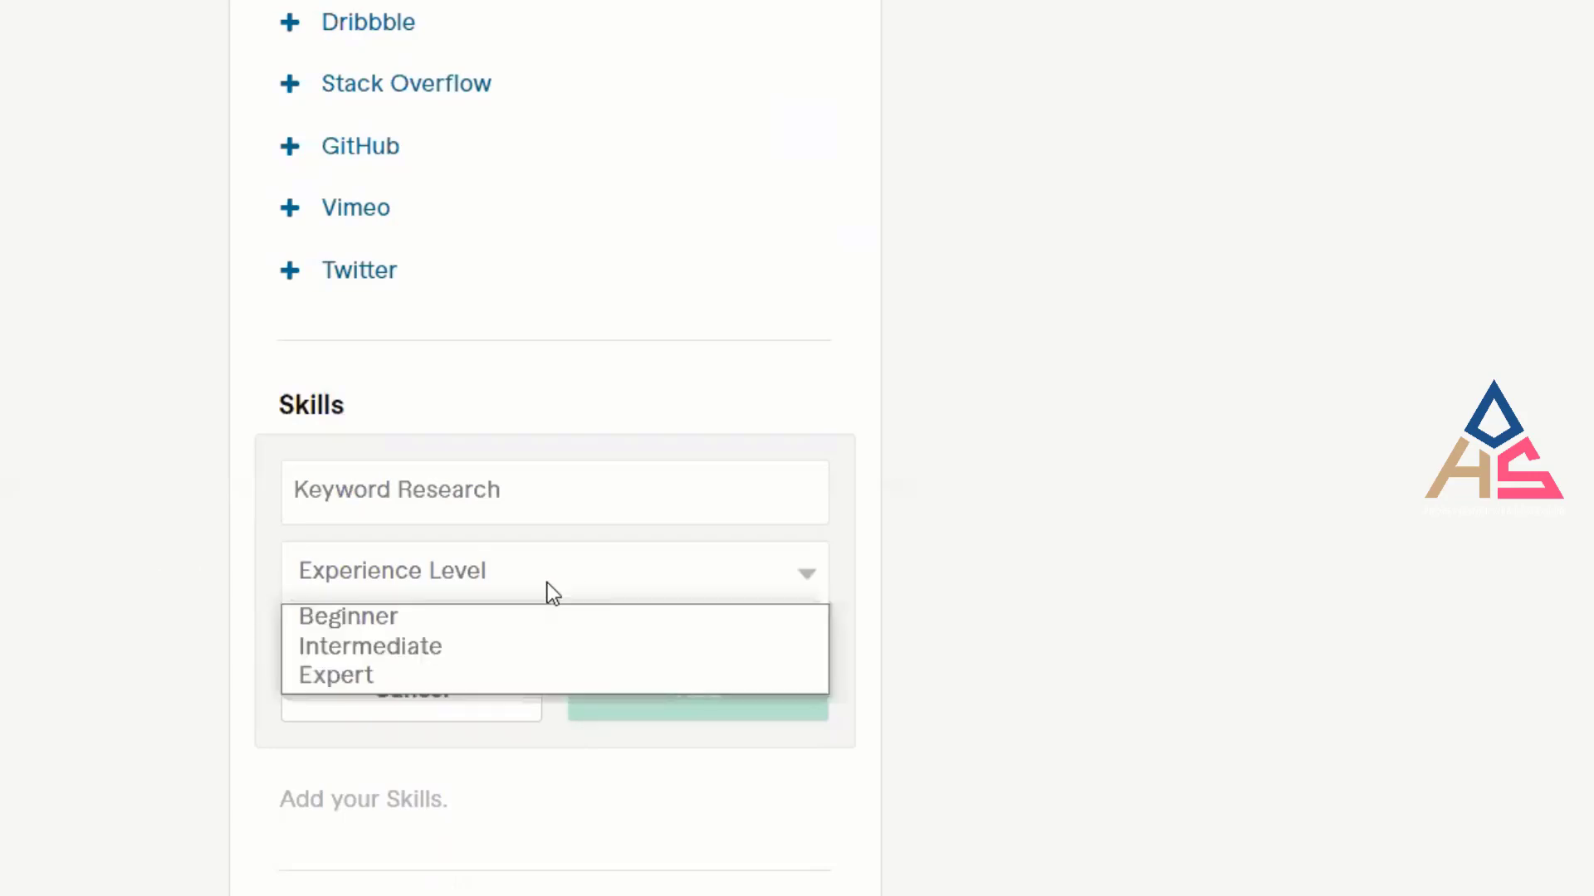
pyautogui.click(426, 685)
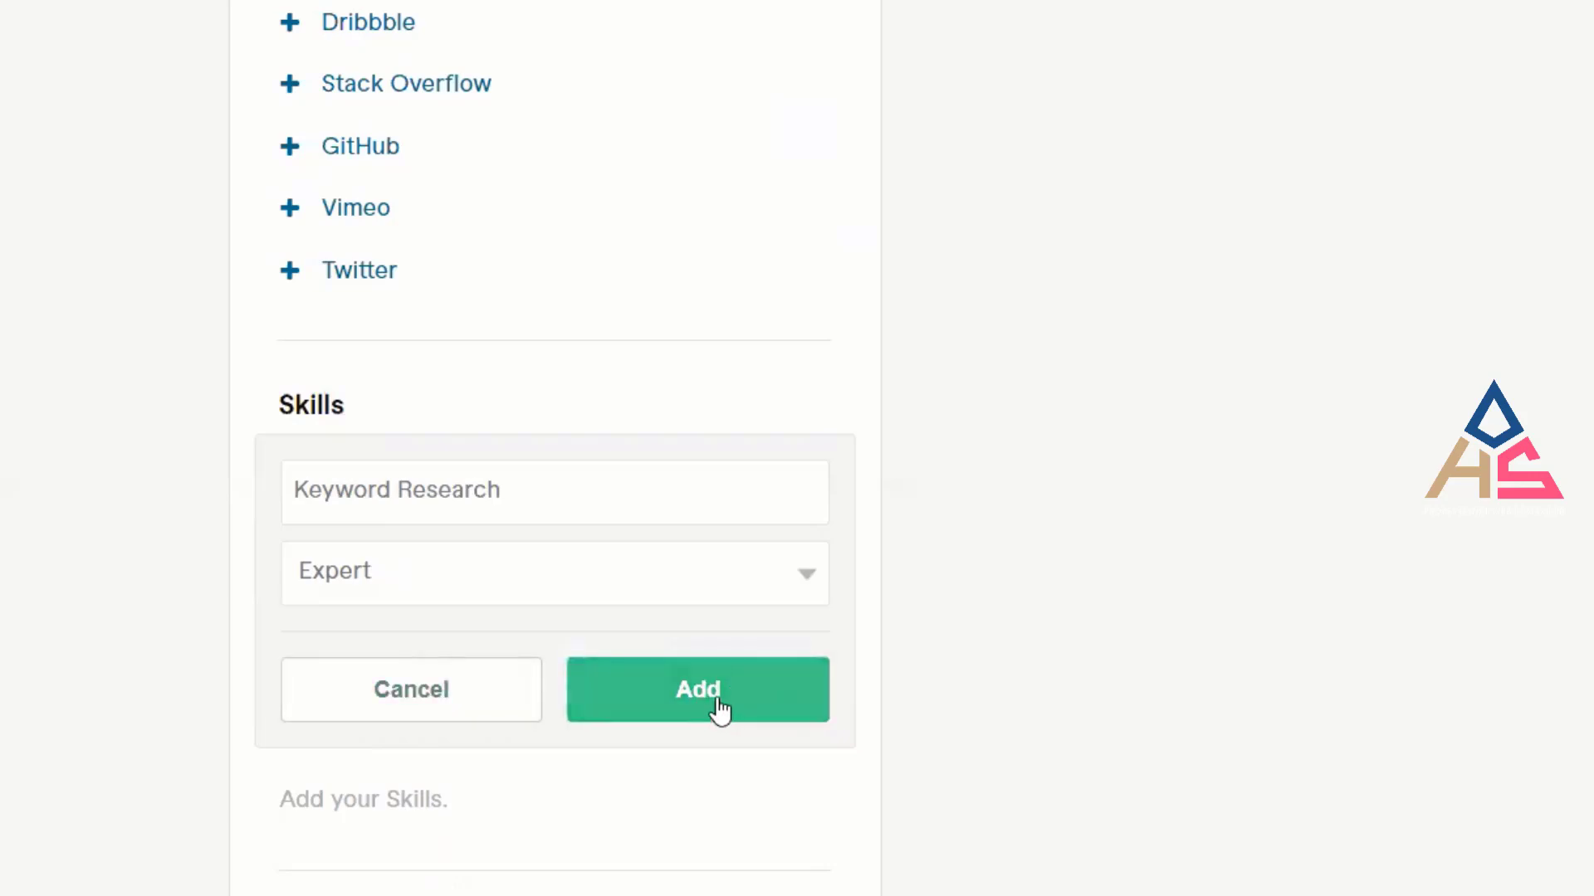
pyautogui.click(617, 580)
pyautogui.click(117, 553)
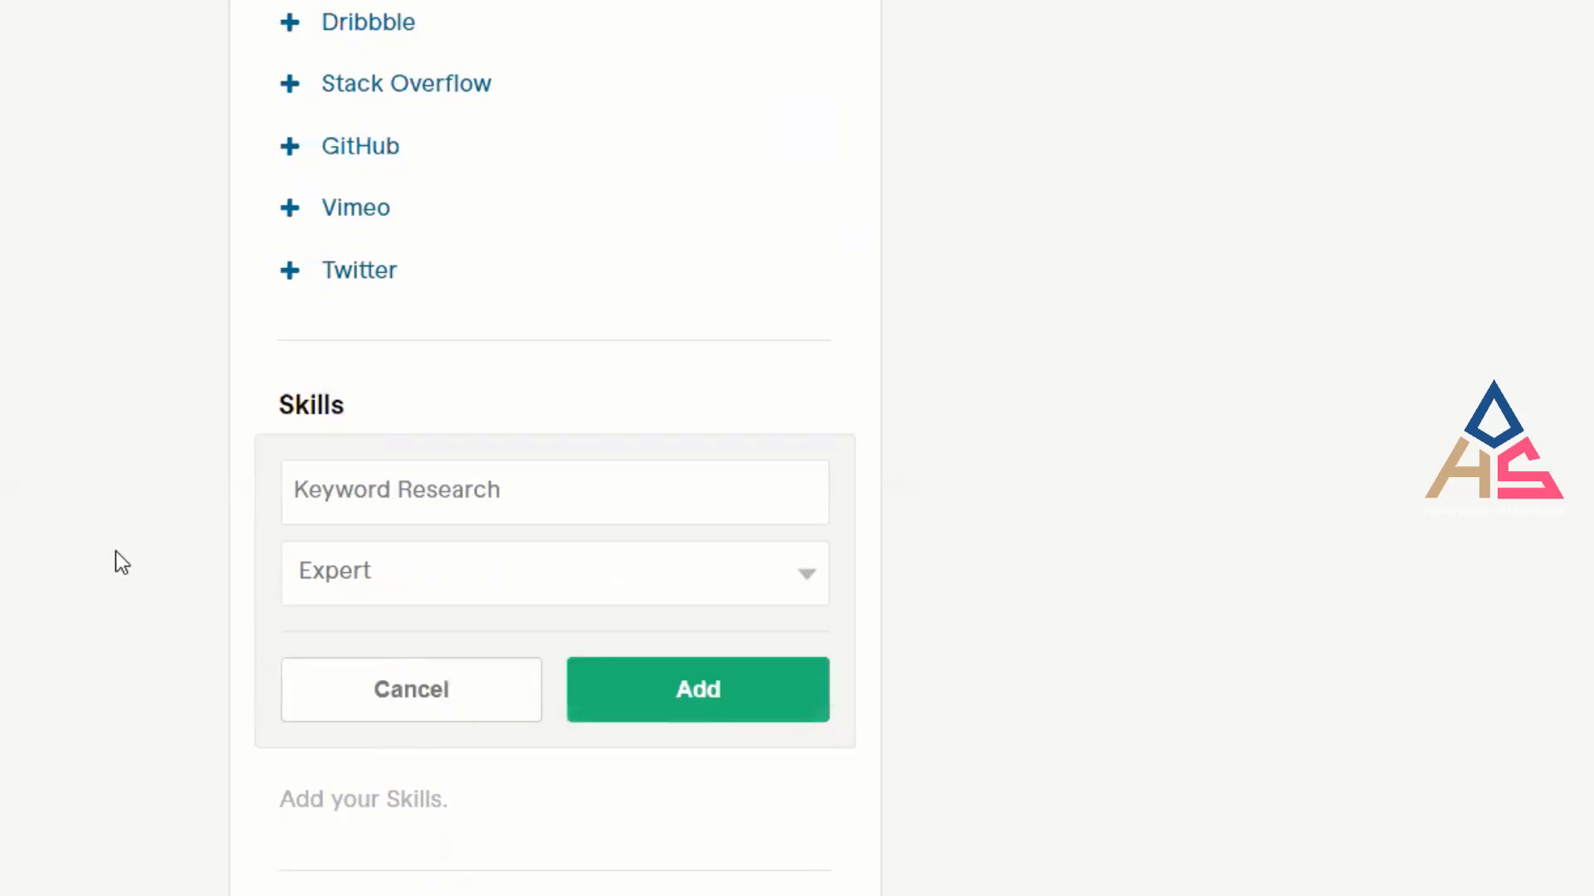
pyautogui.click(714, 690)
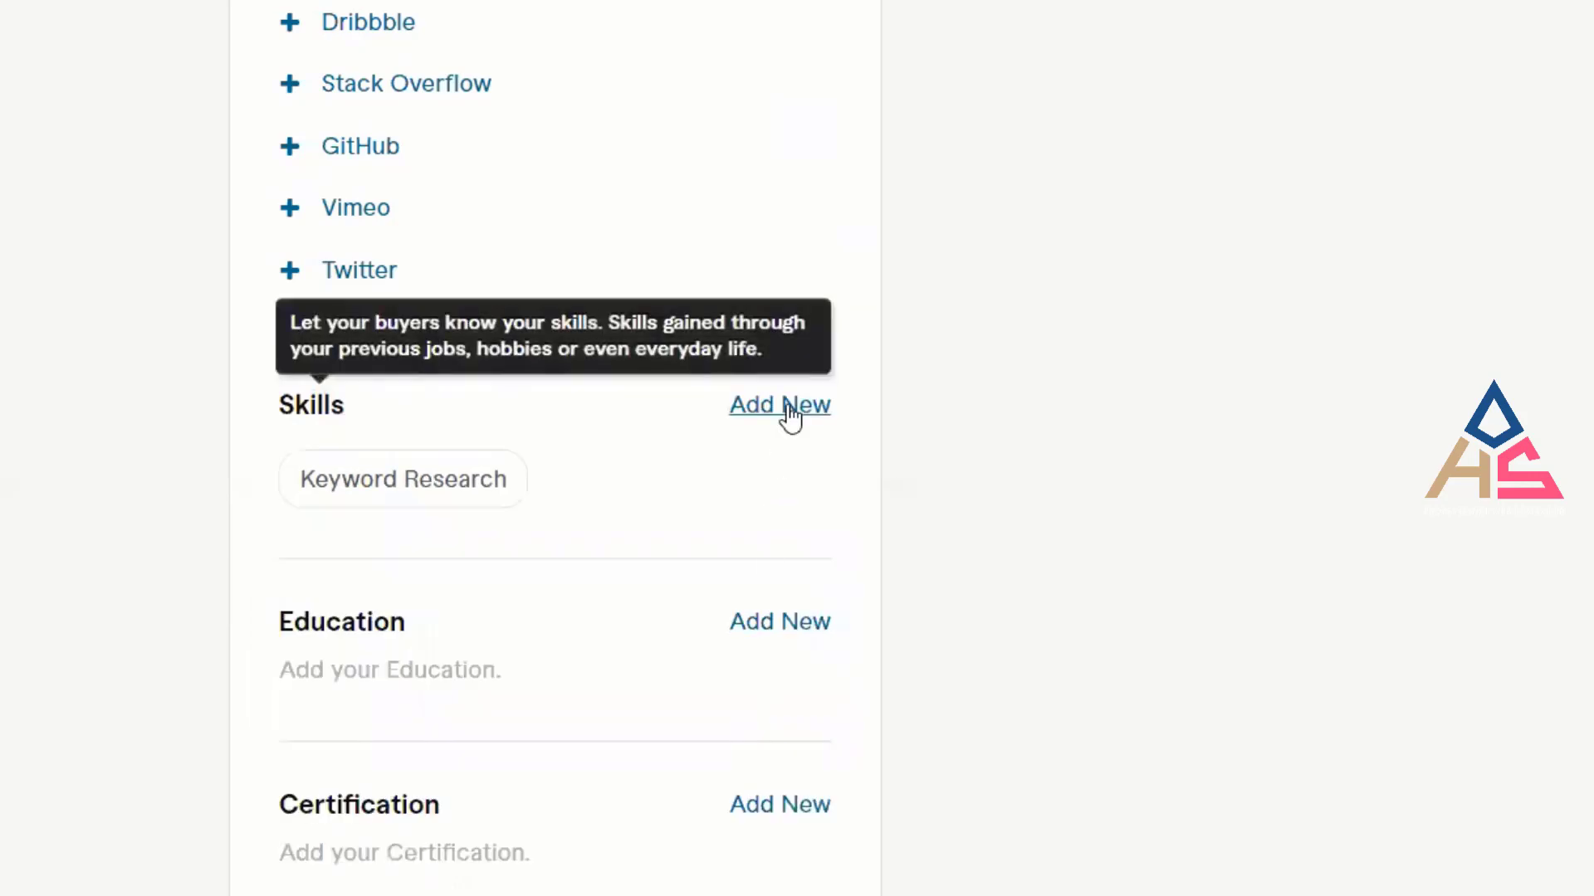
# Add the suggested seo skill at Expert experience level.
pyautogui.click(787, 411)
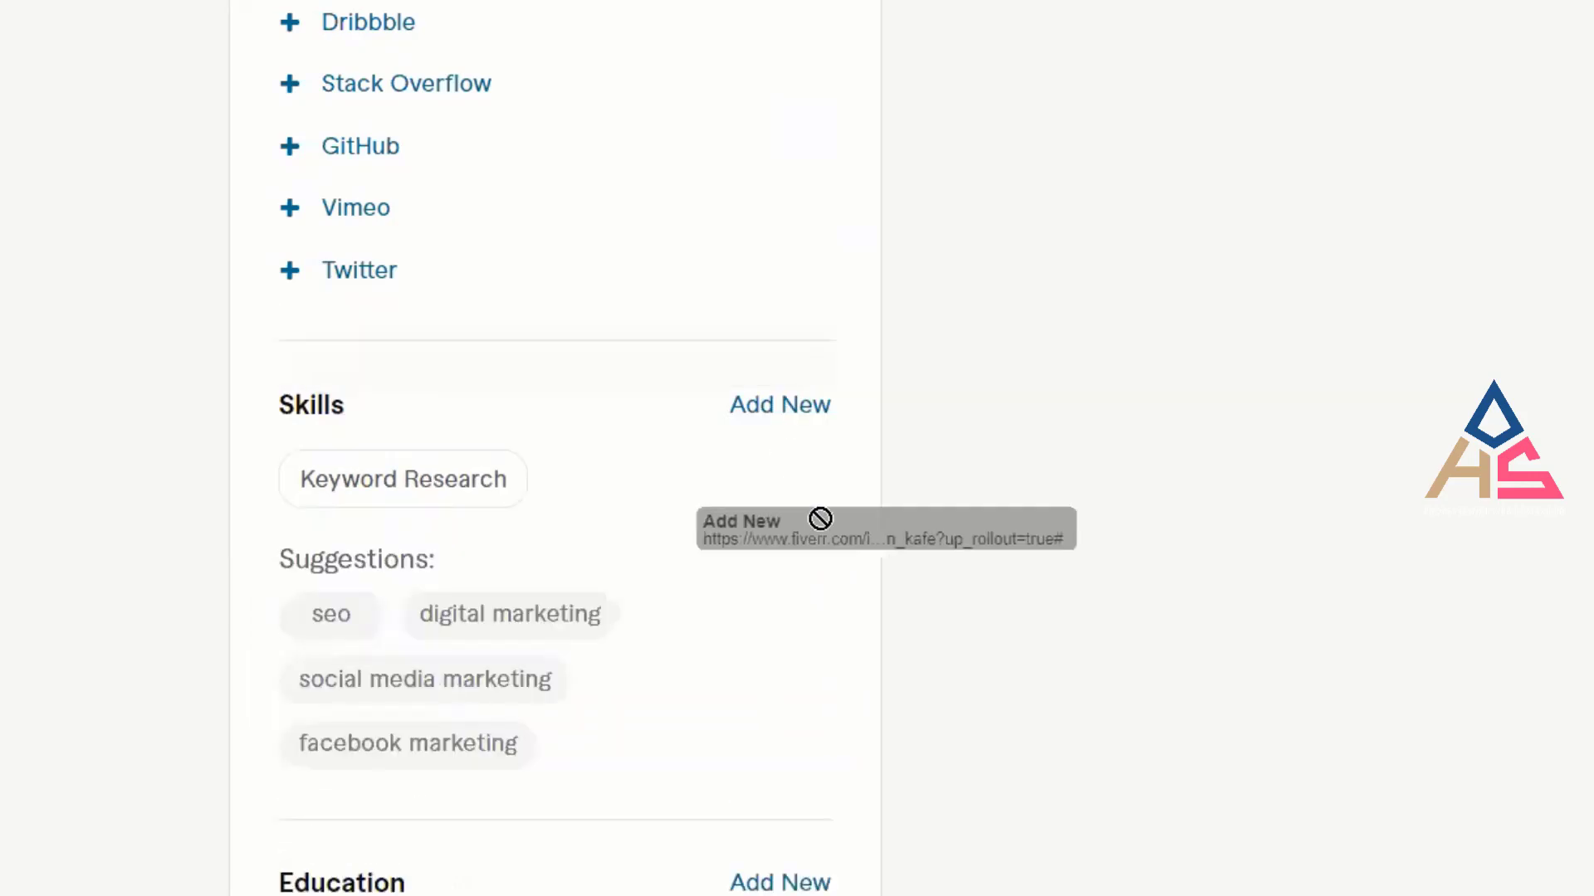
pyautogui.click(331, 616)
pyautogui.click(674, 580)
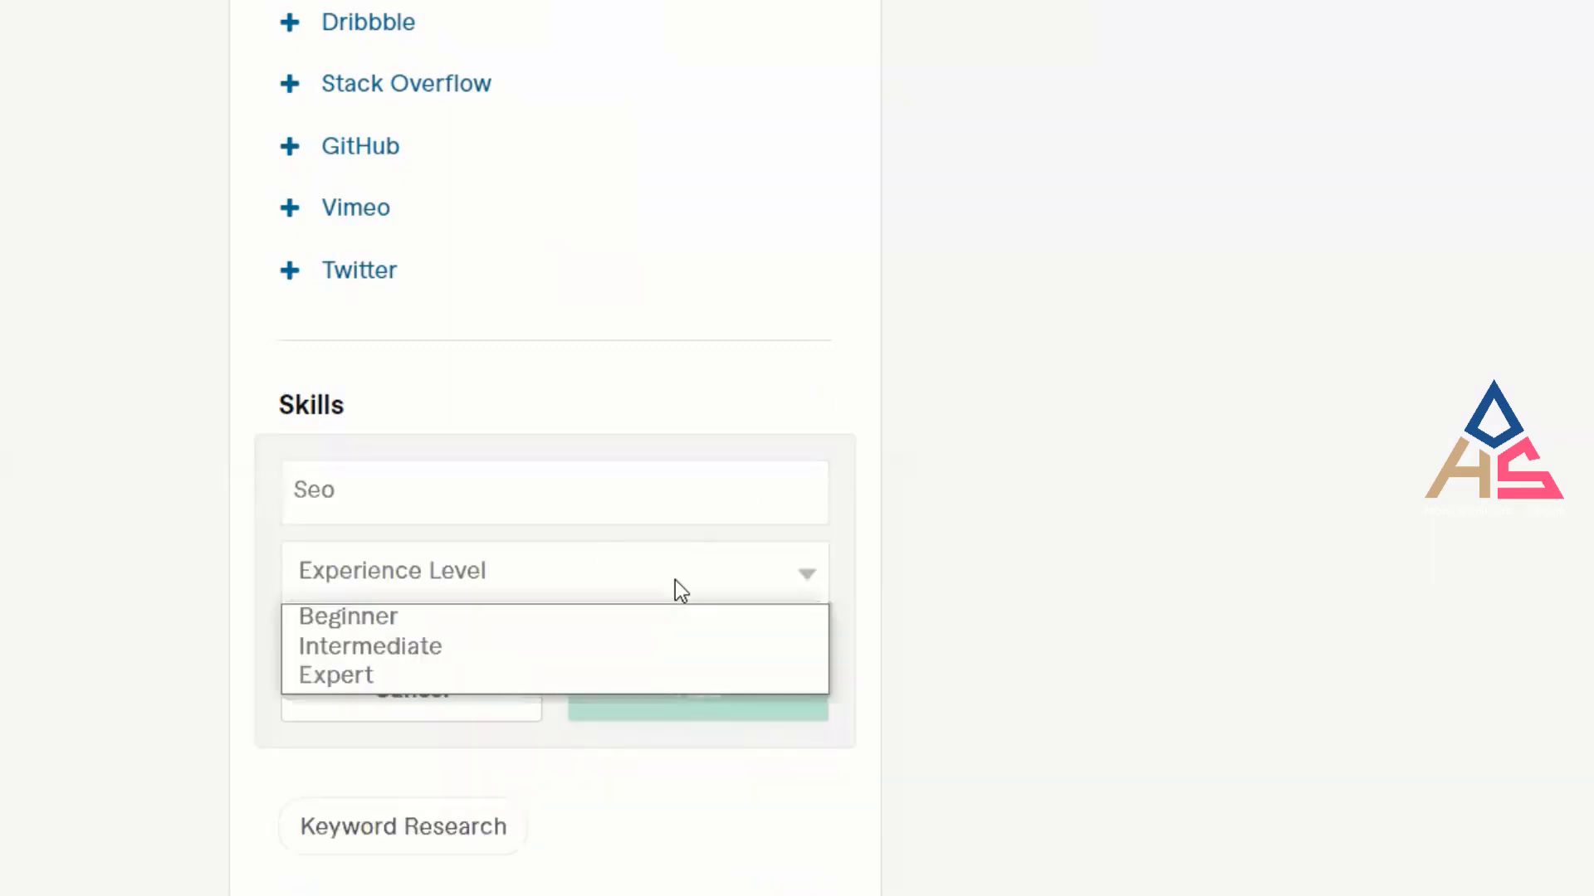
pyautogui.click(617, 676)
pyautogui.click(718, 689)
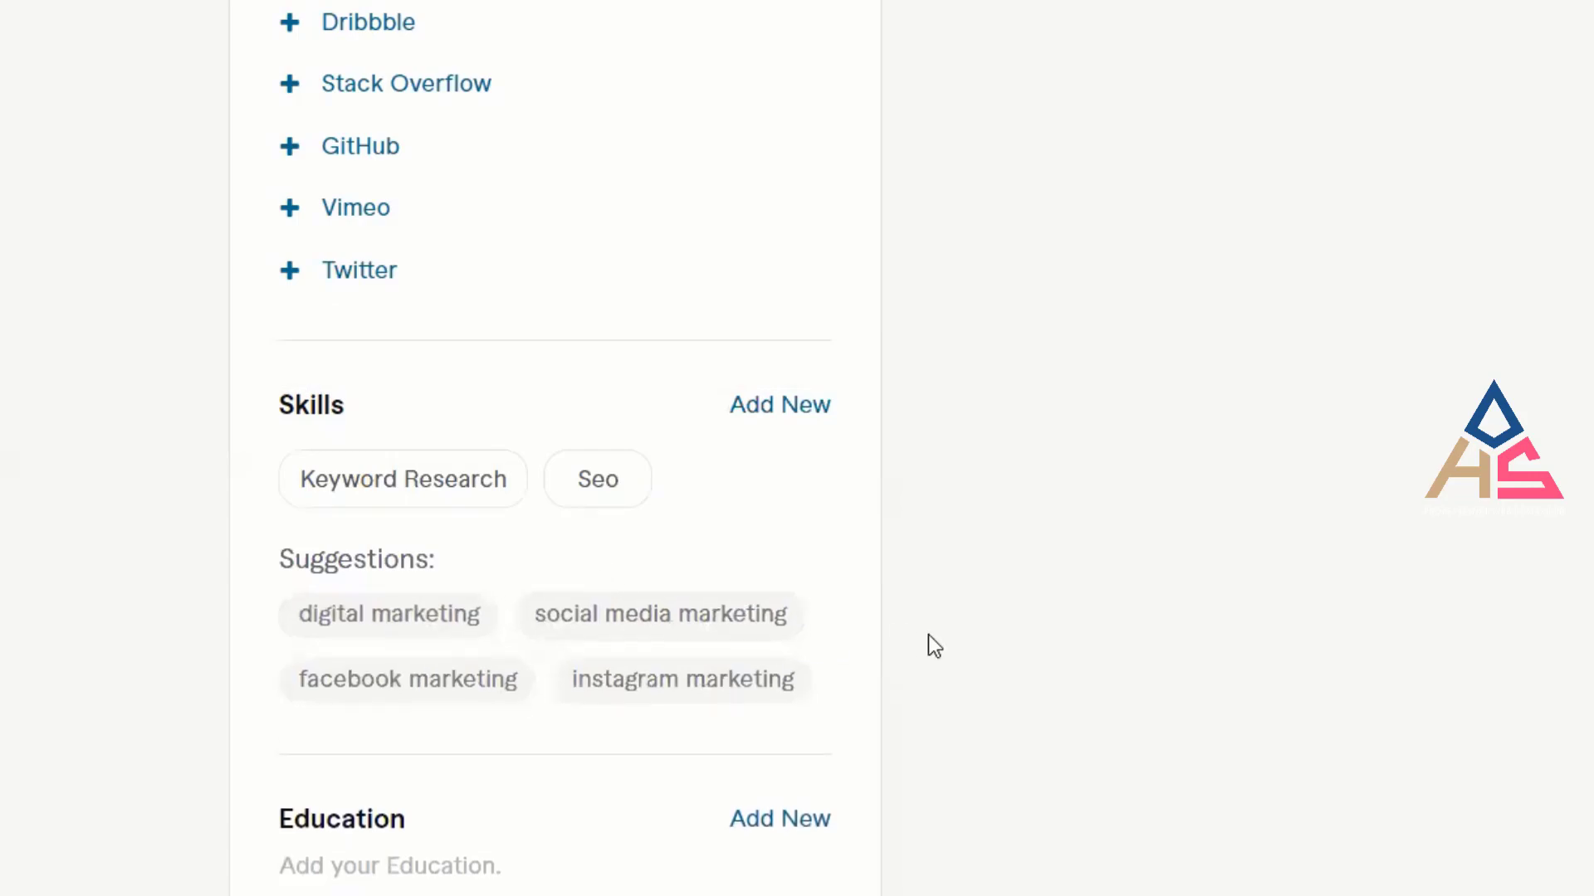
pyautogui.click(804, 411)
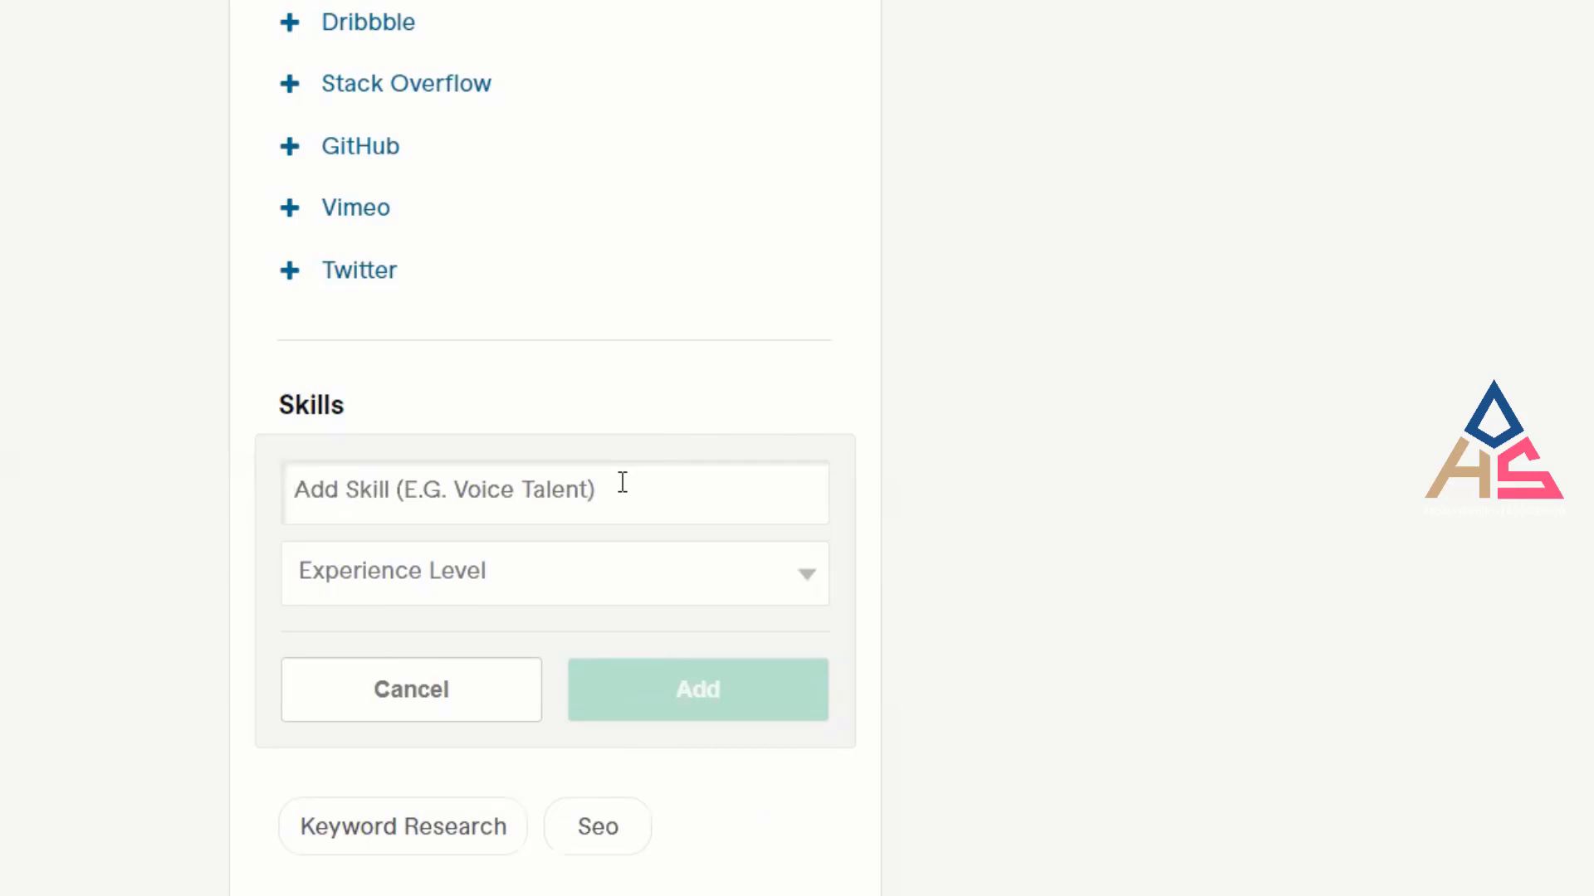
# Add On Page Optimization from the 'On Page' suggestions as an Expert-level skill.
pyautogui.write('O')
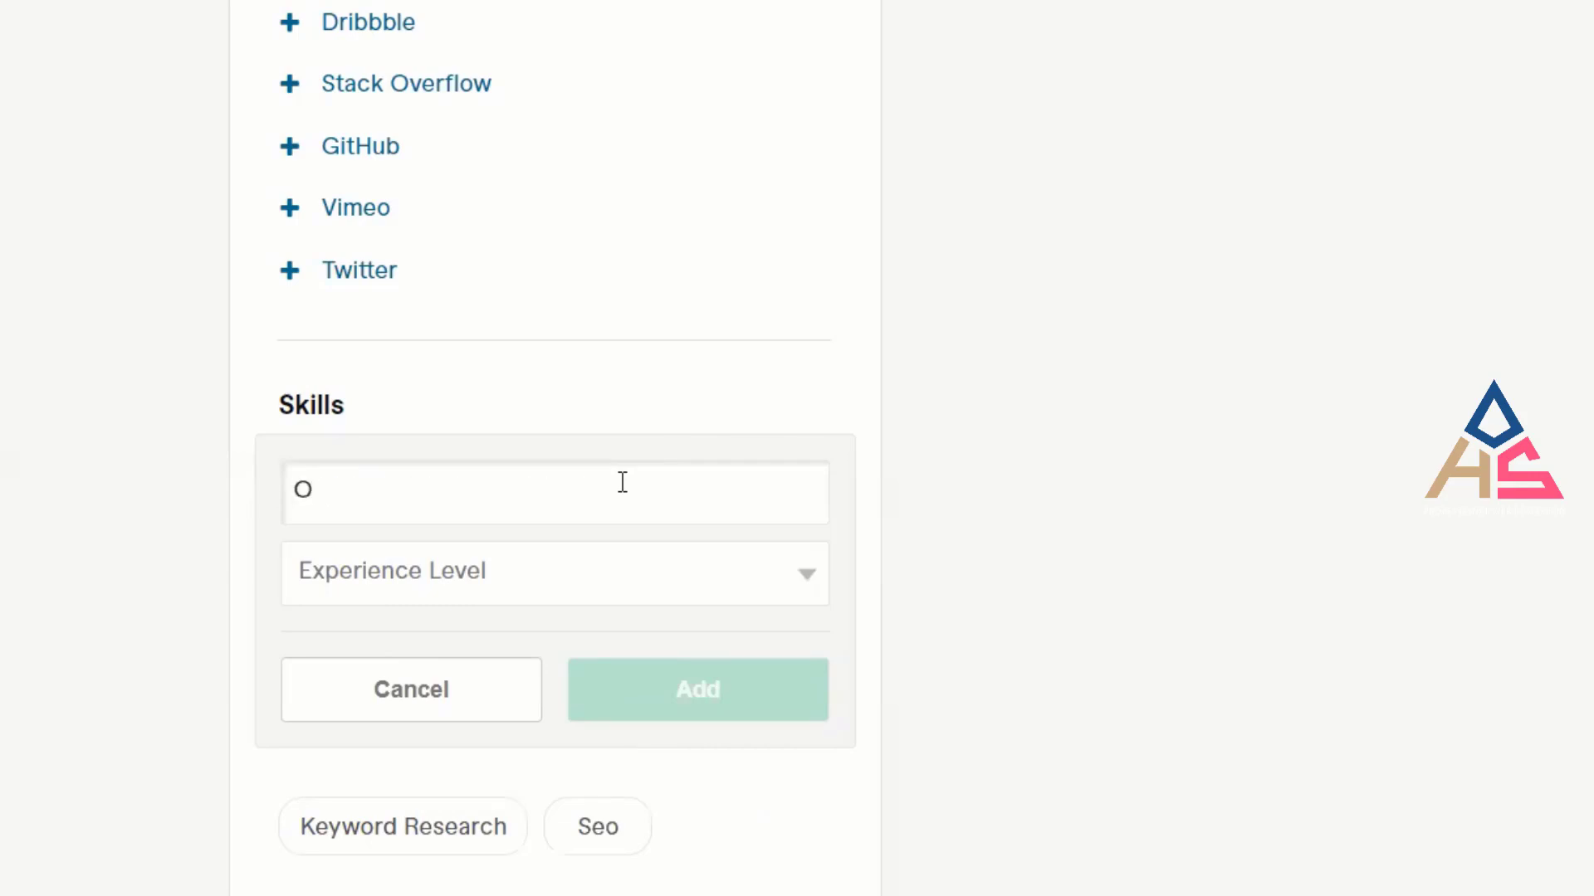
pyautogui.write('n P')
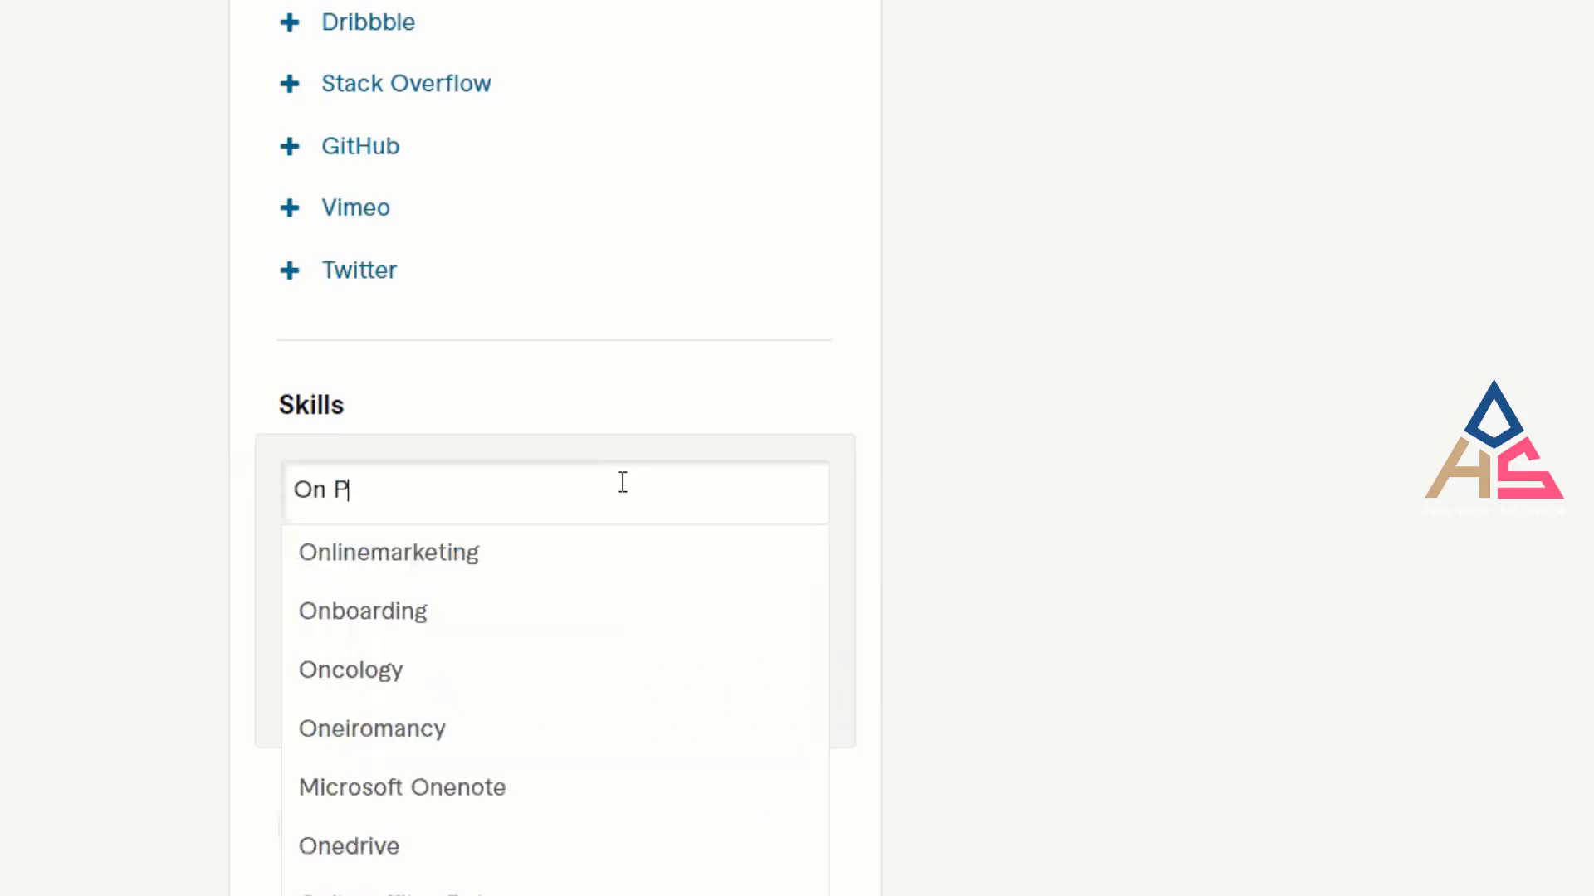
pyautogui.write('age')
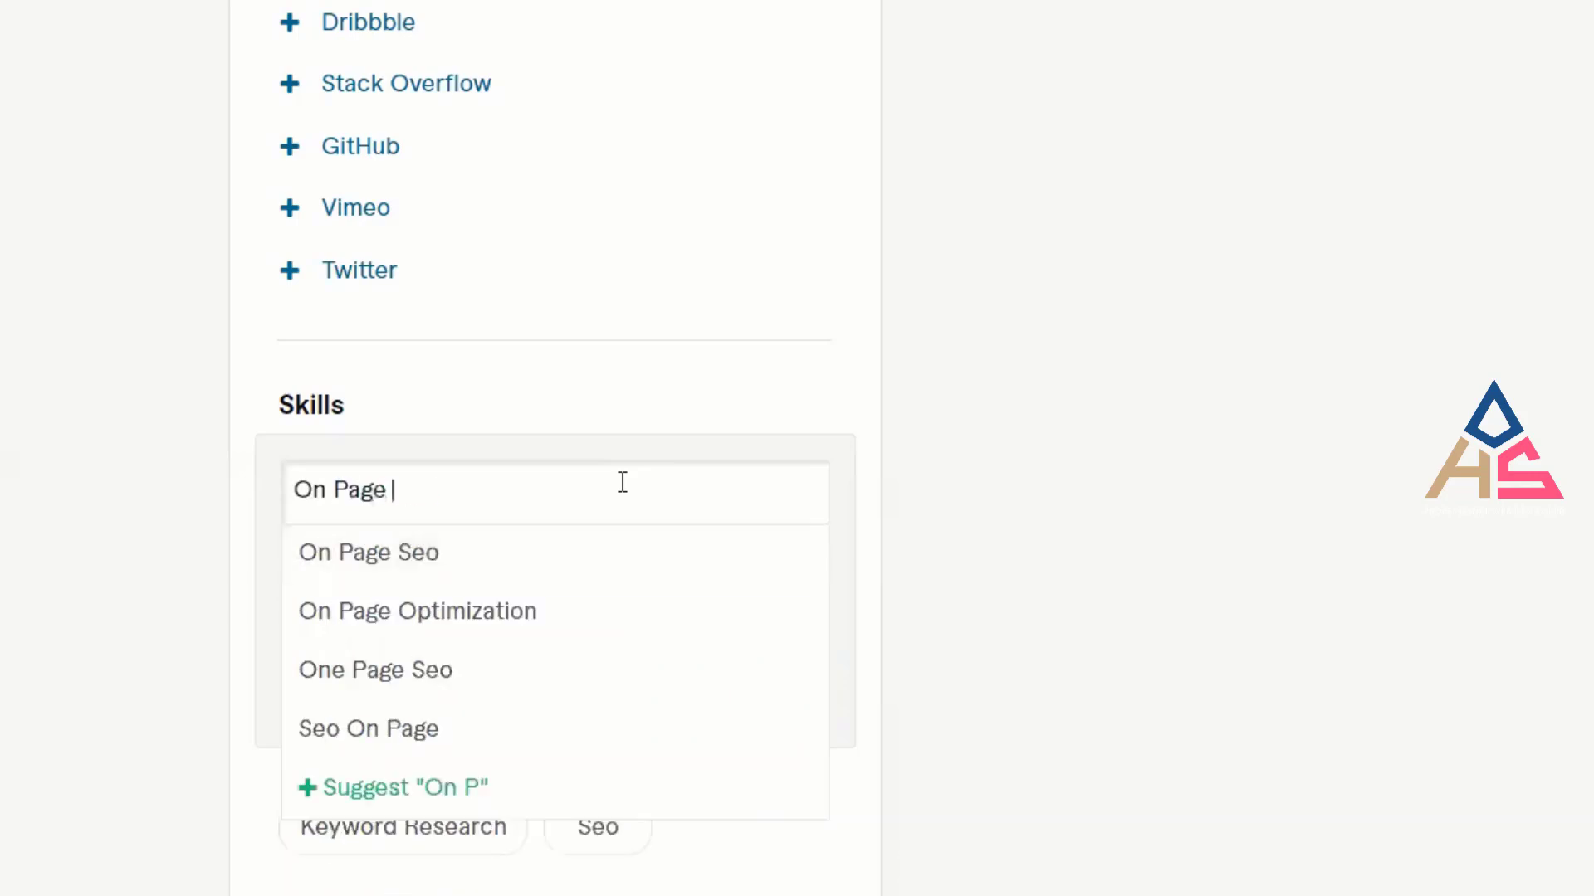
pyautogui.press('Down')
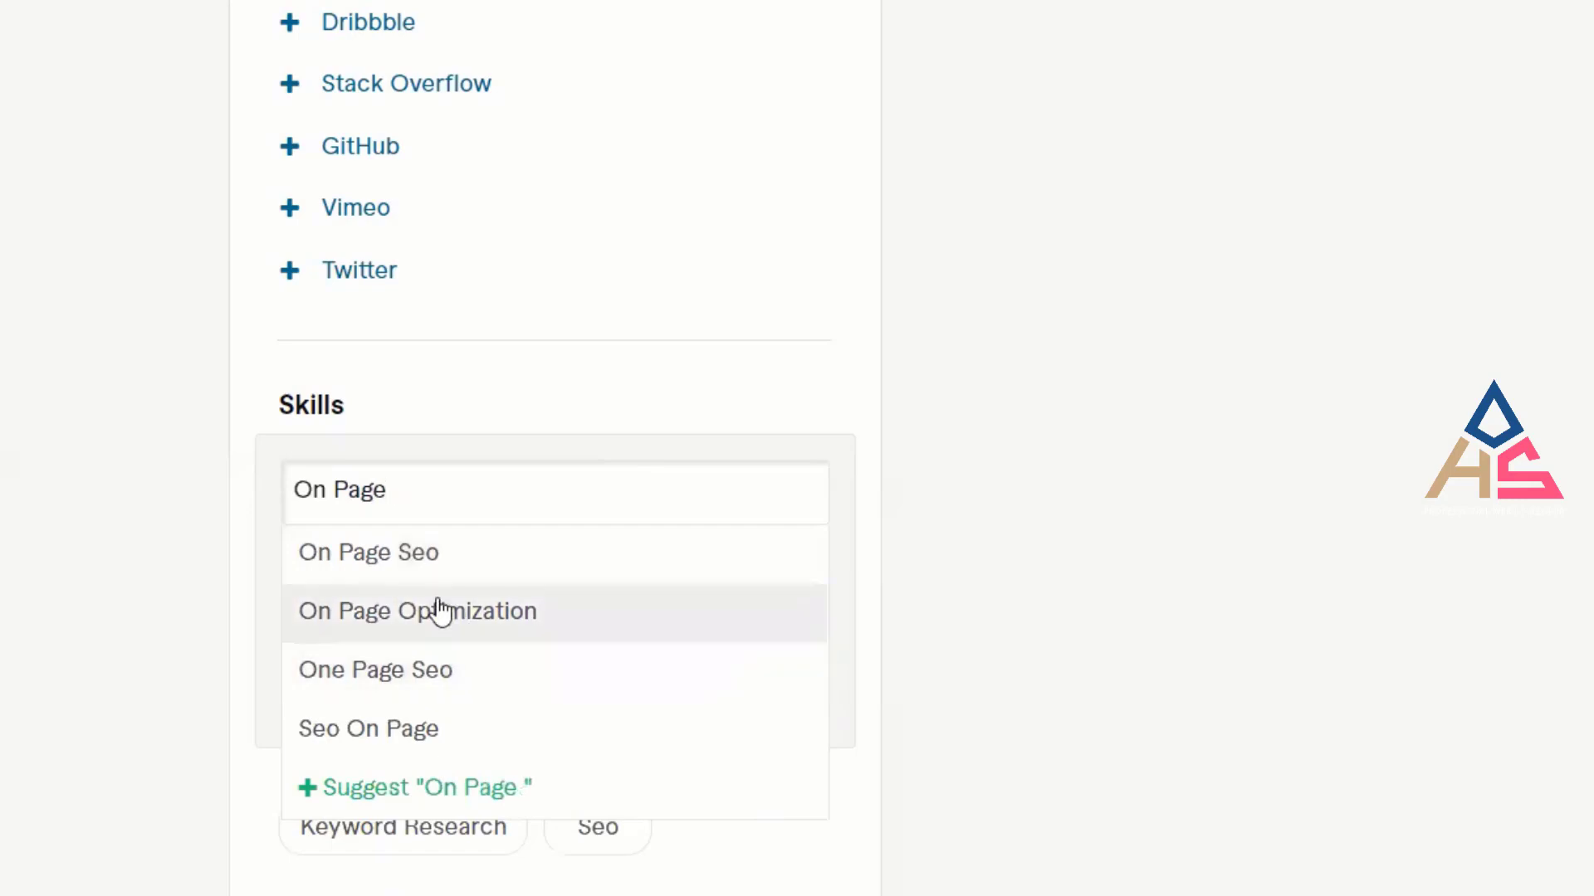
pyautogui.click(488, 616)
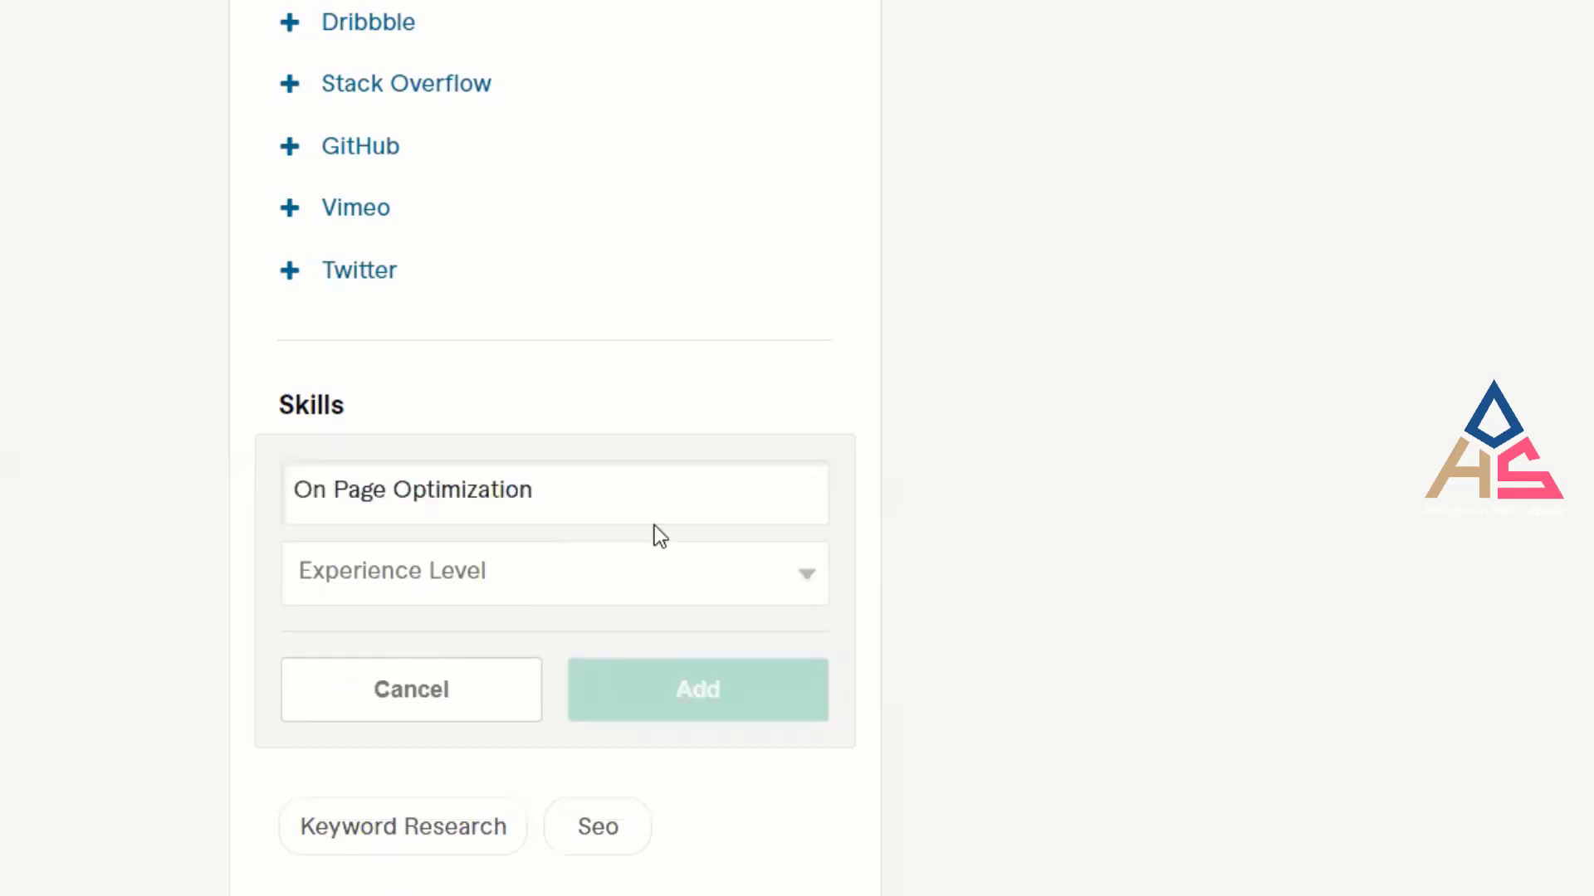
pyautogui.click(539, 585)
pyautogui.click(501, 682)
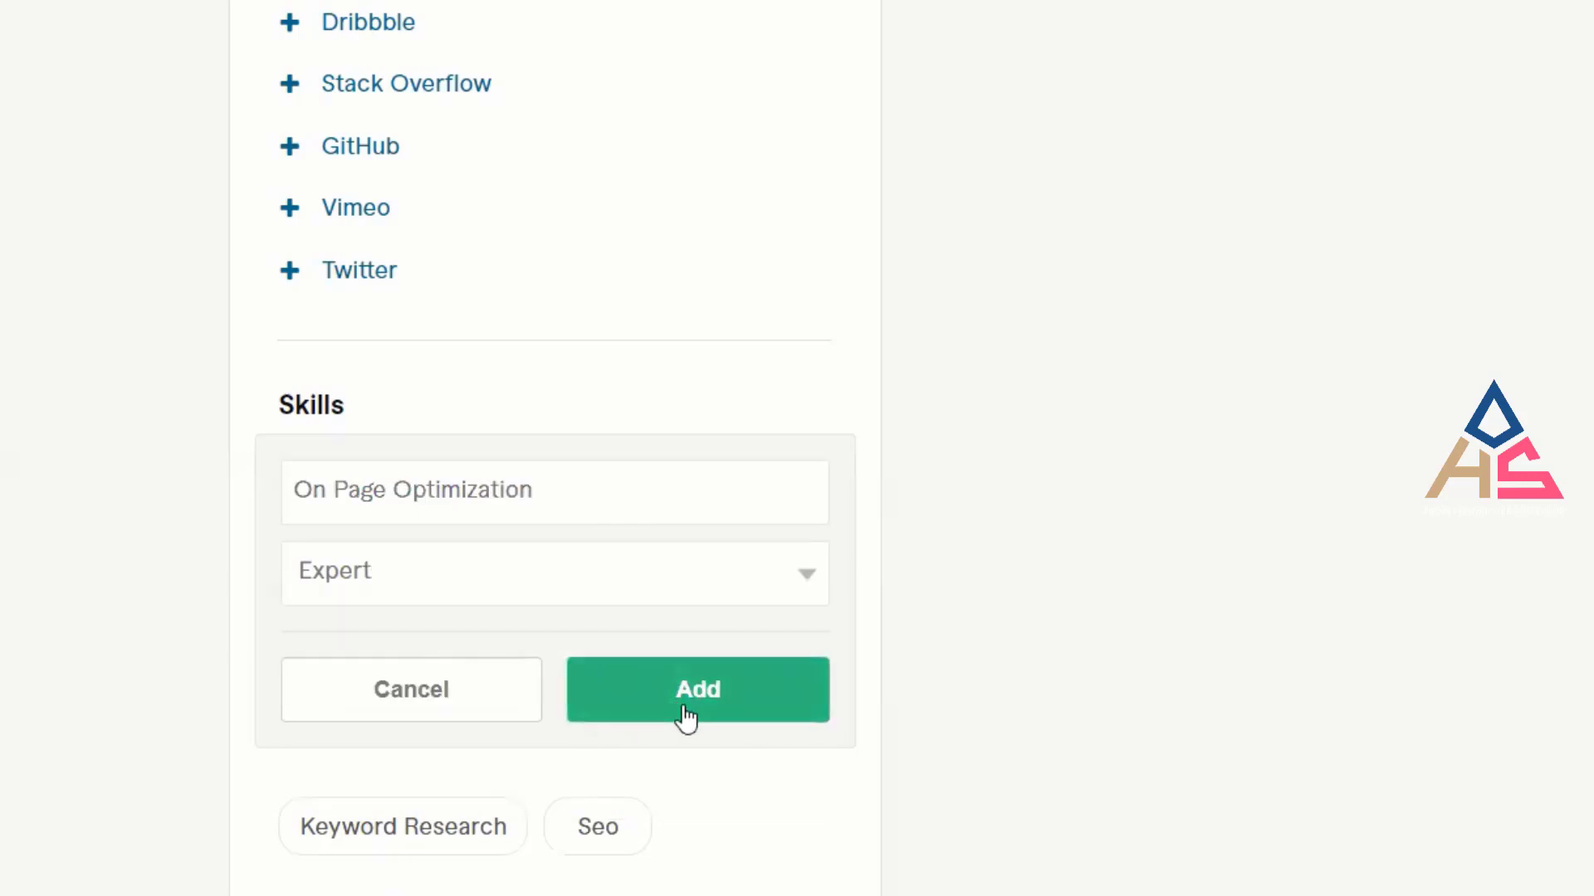
pyautogui.click(686, 719)
pyautogui.click(814, 421)
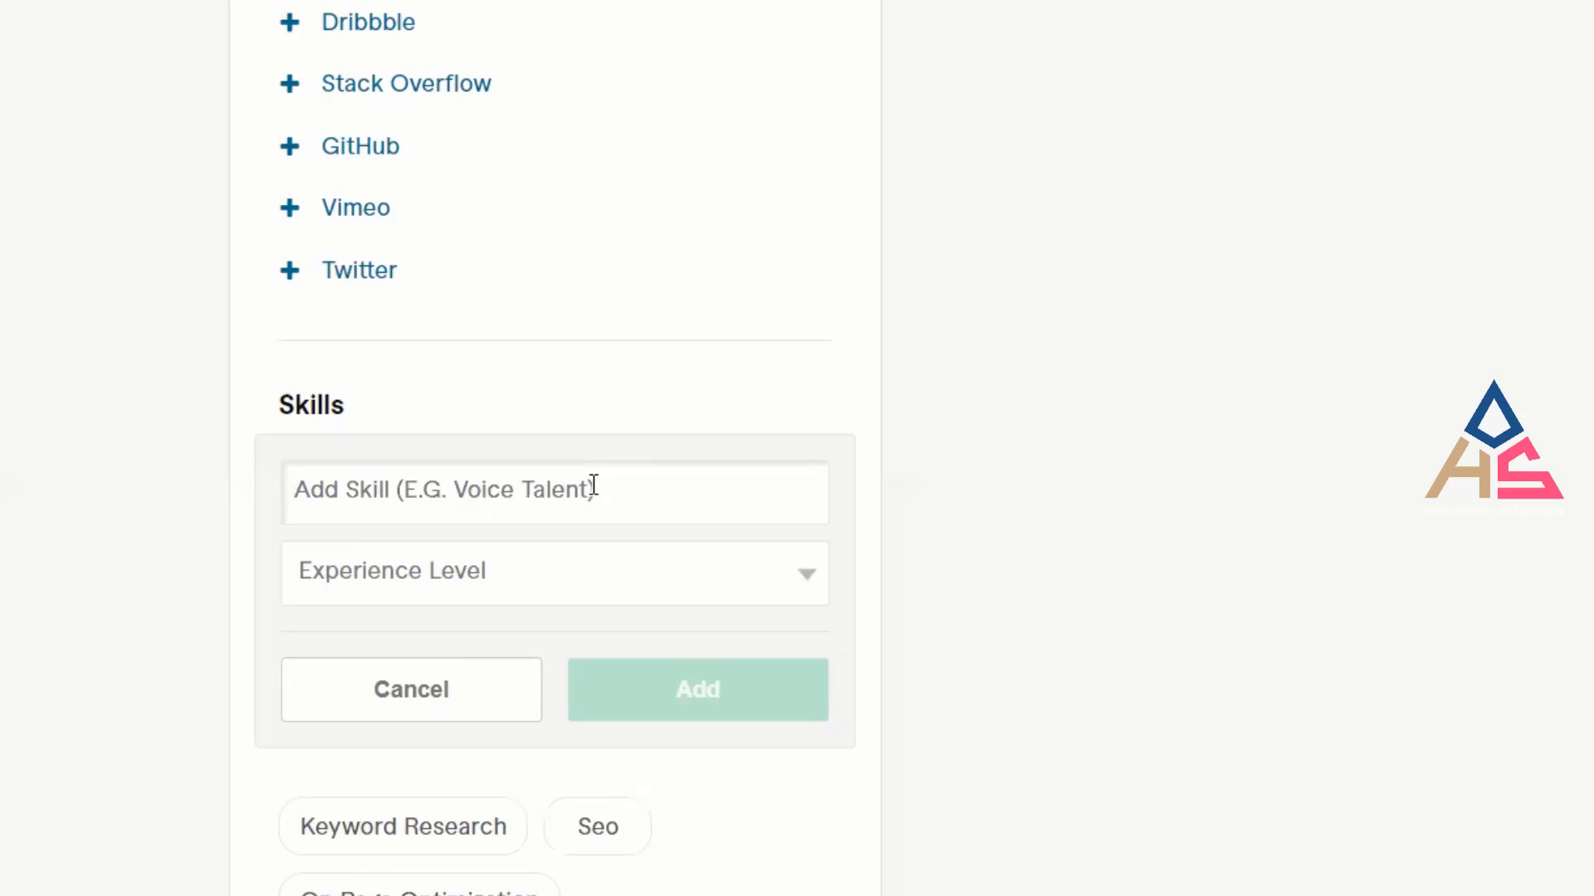
# Clear the stray 'O' and cancel the empty add-skill form, then scroll down to Education.
pyautogui.write('O')
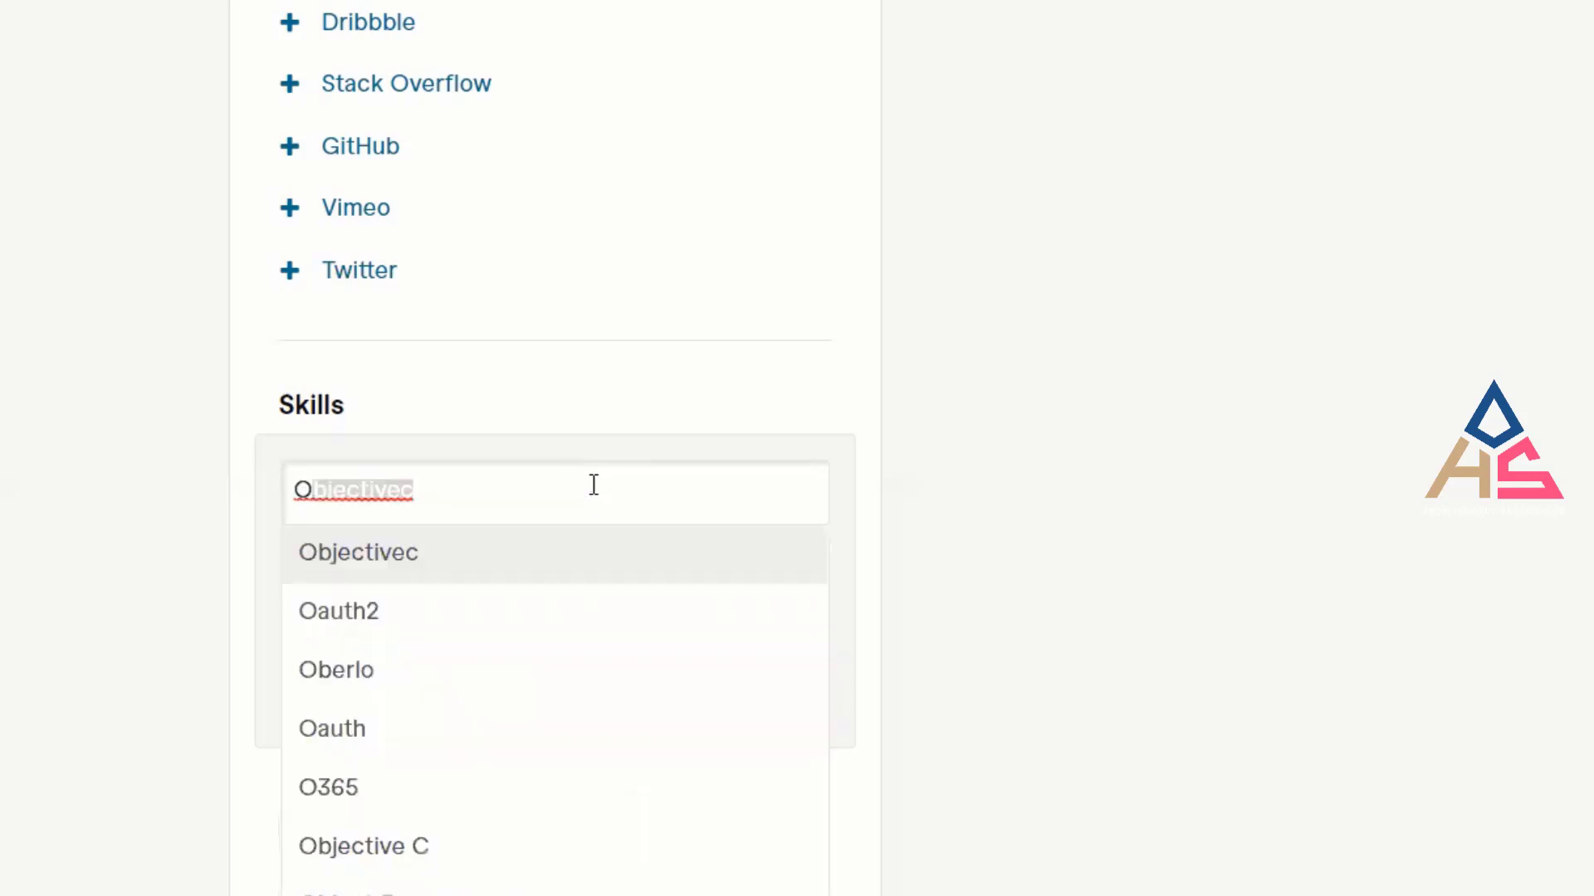
pyautogui.press('BackSpace')
pyautogui.press('BackSpace')
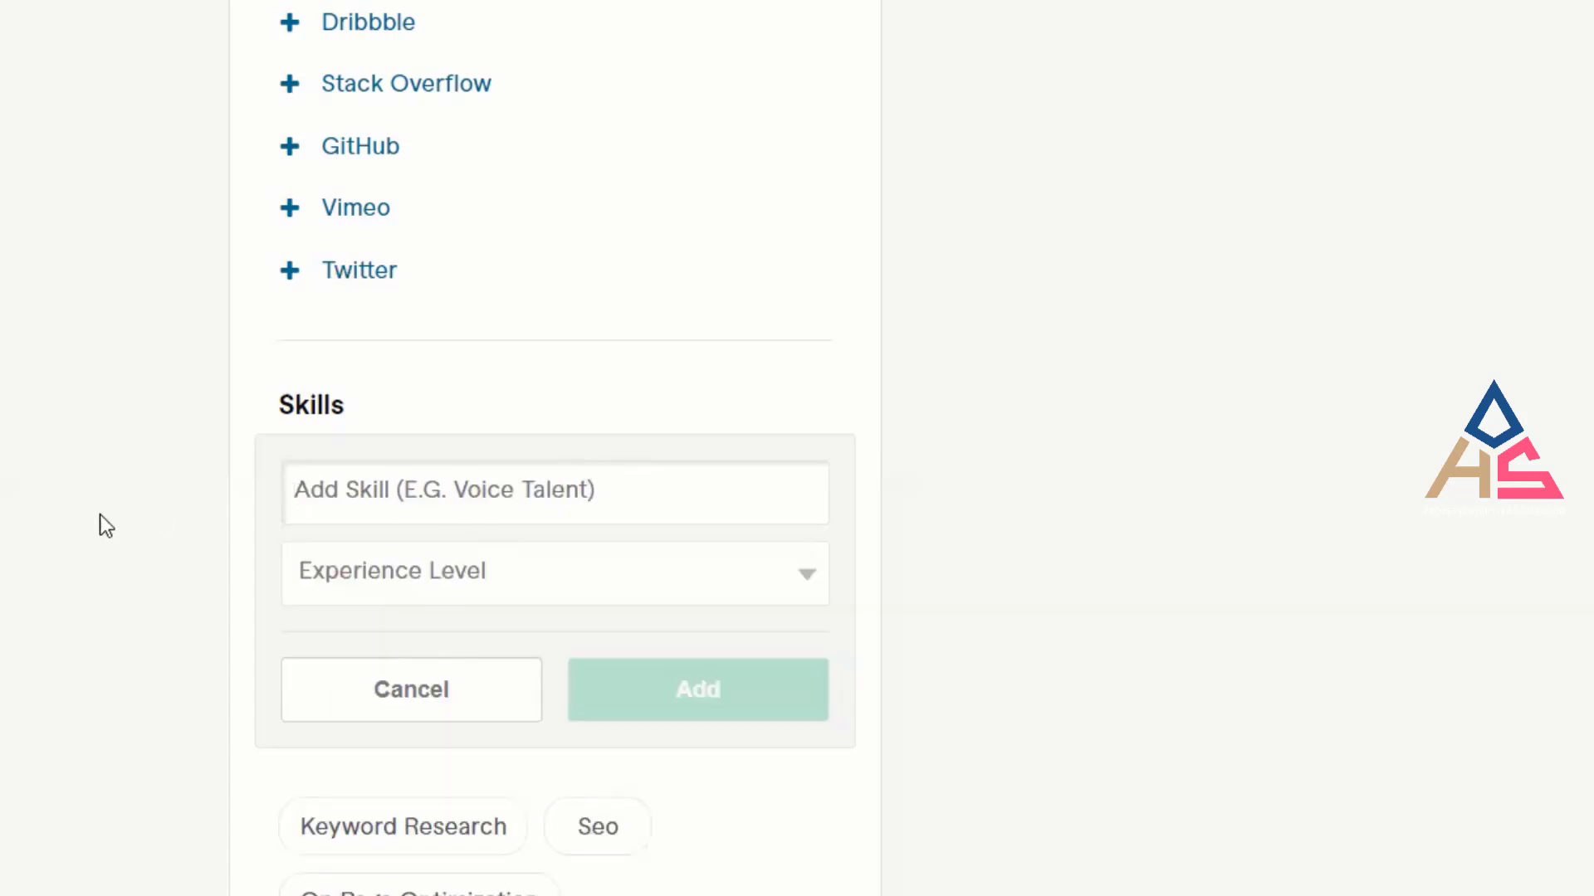
pyautogui.click(415, 697)
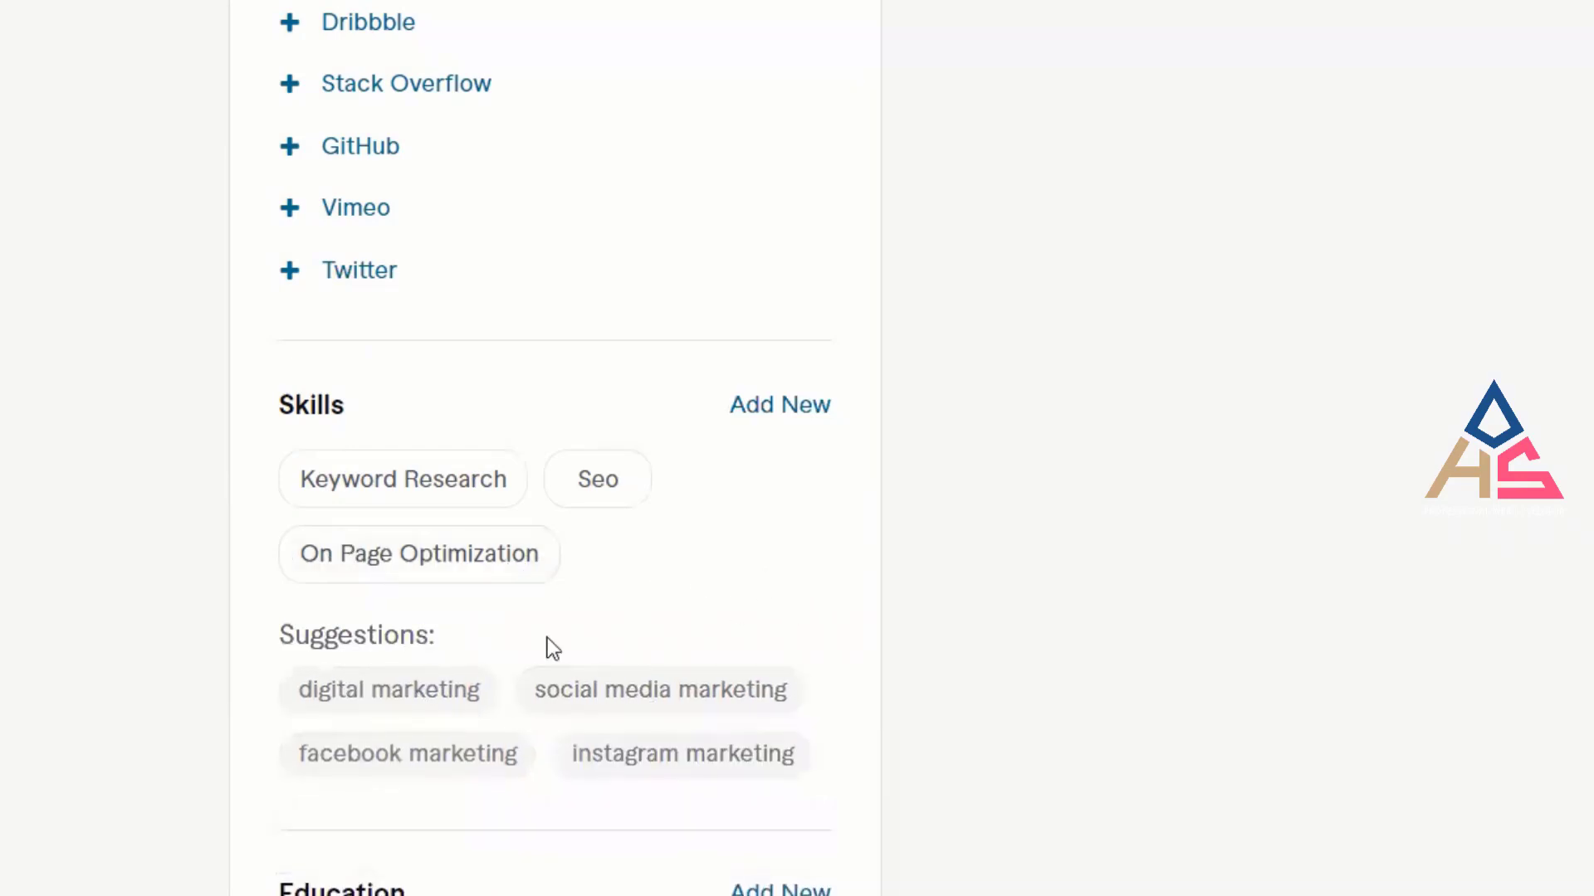
pyautogui.click(784, 415)
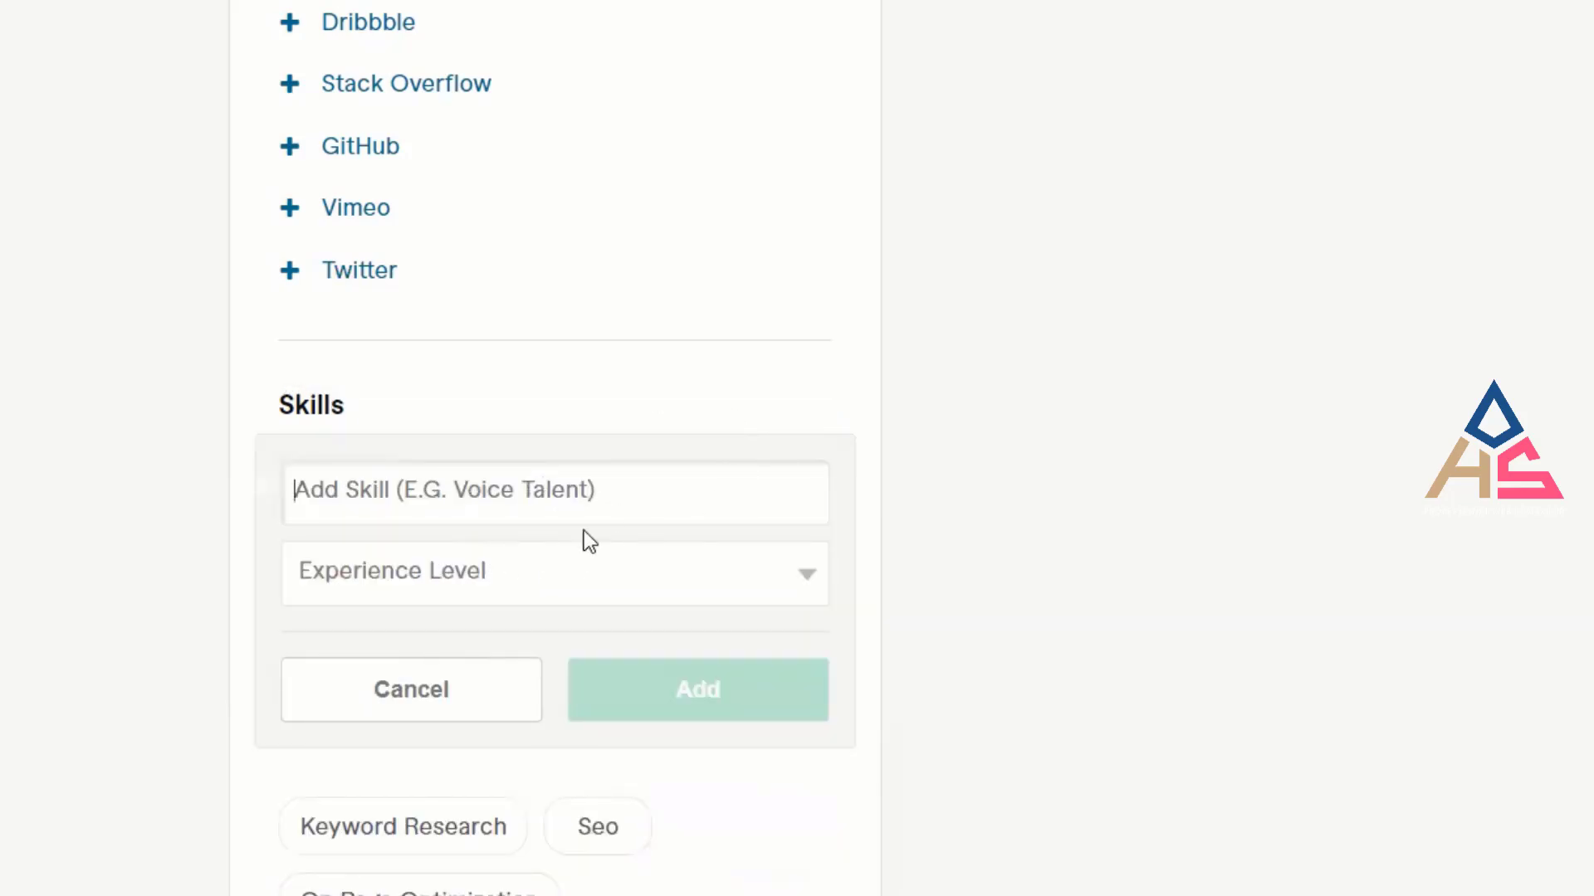
pyautogui.click(507, 577)
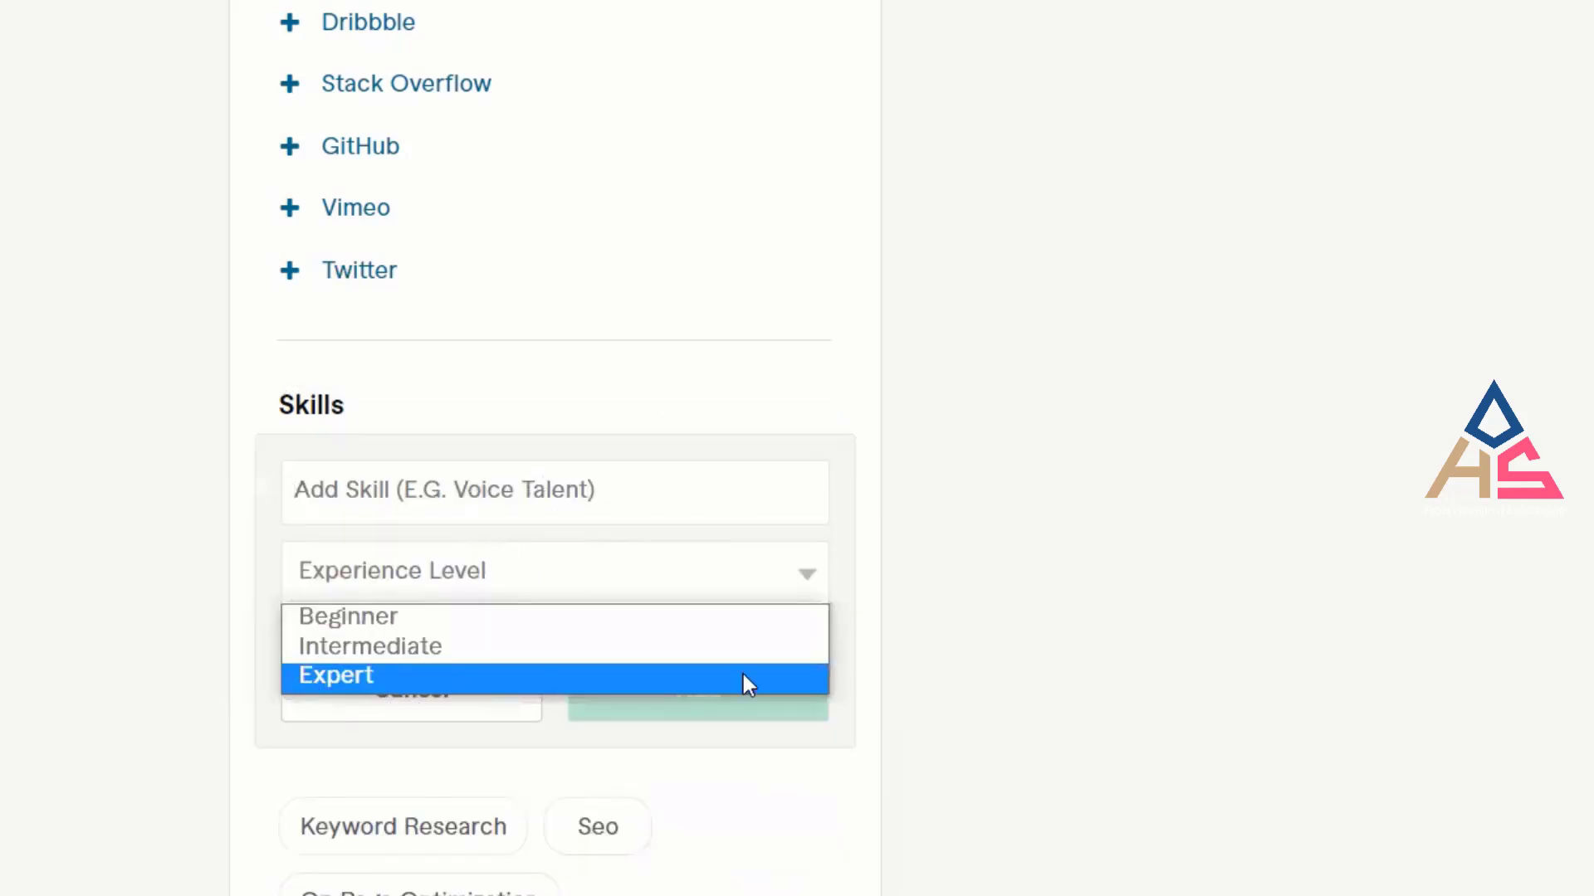
pyautogui.click(1048, 676)
pyautogui.click(427, 687)
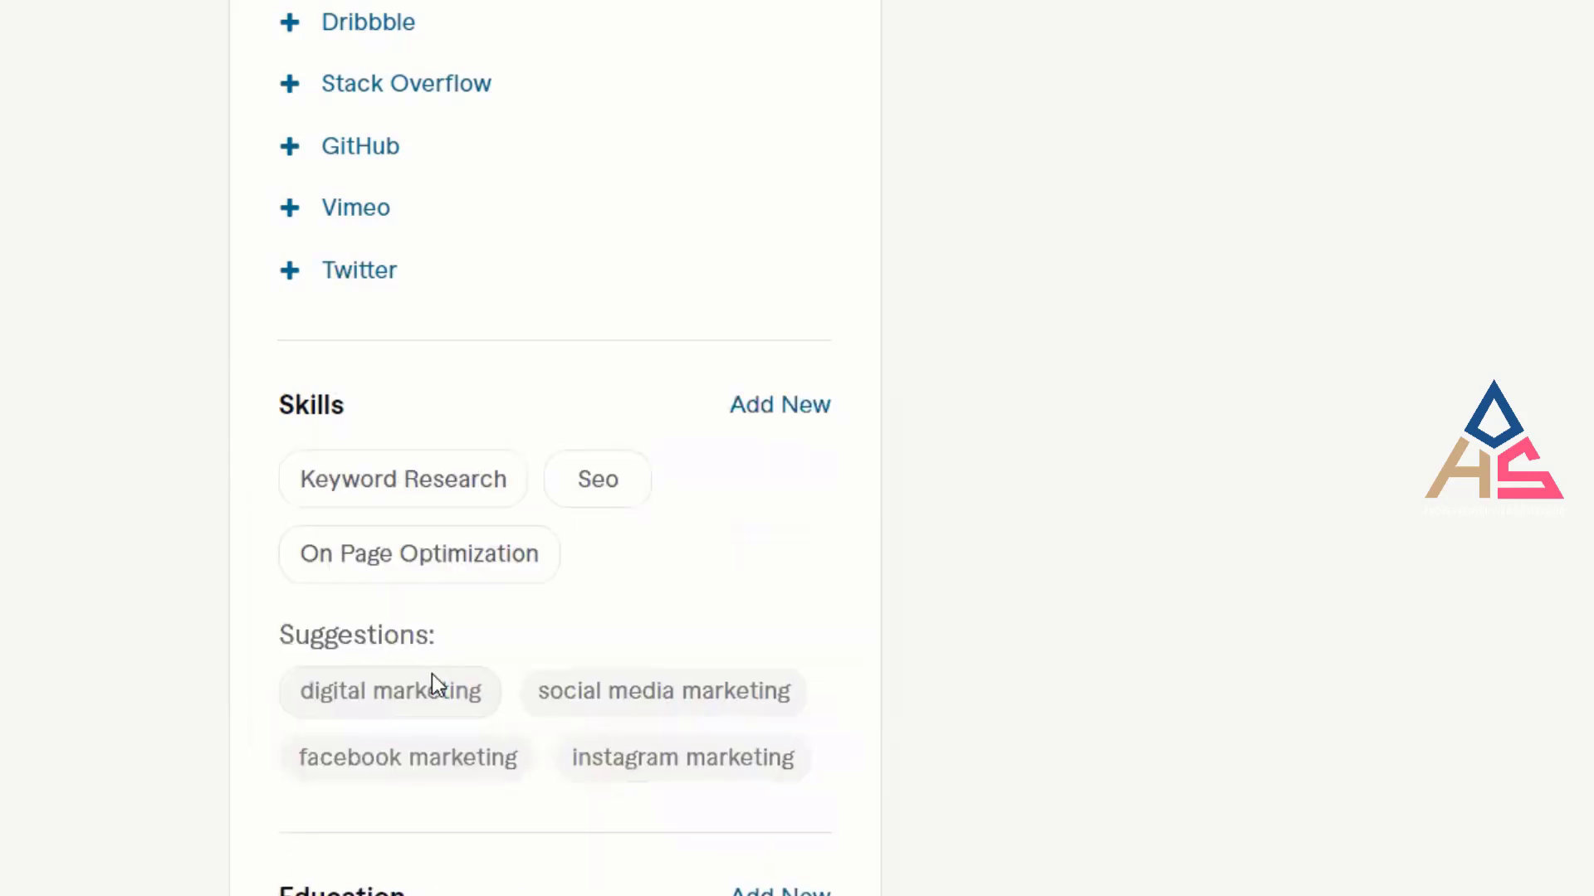
pyautogui.scroll(-4, 763, 631)
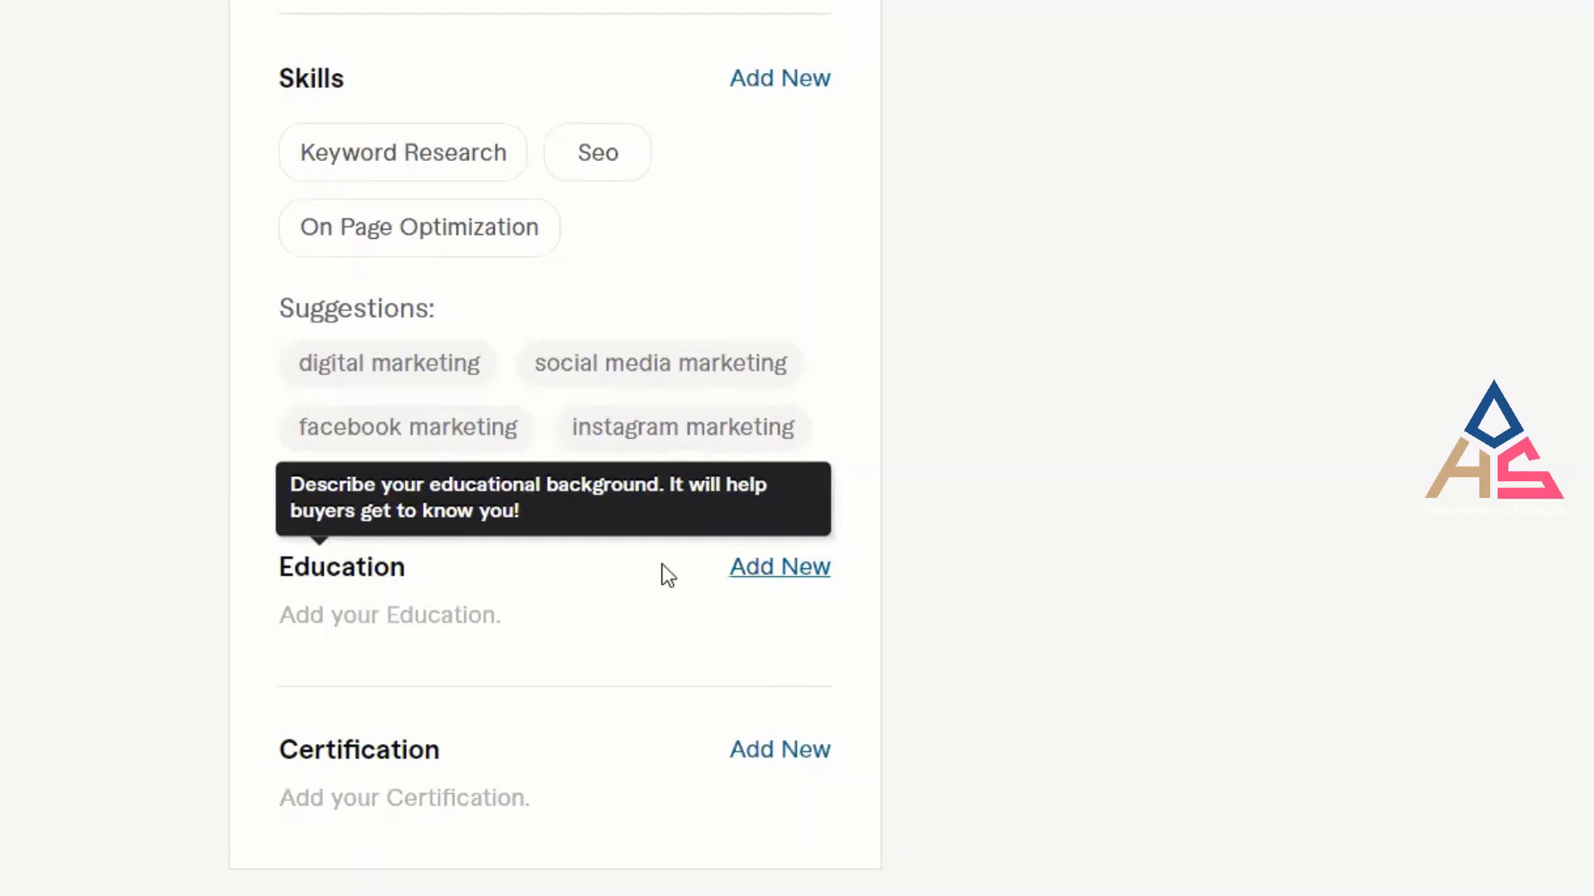
# Add an education entry with country Bangladesh and college Rangpur Cantonment Public College.
pyautogui.click(799, 590)
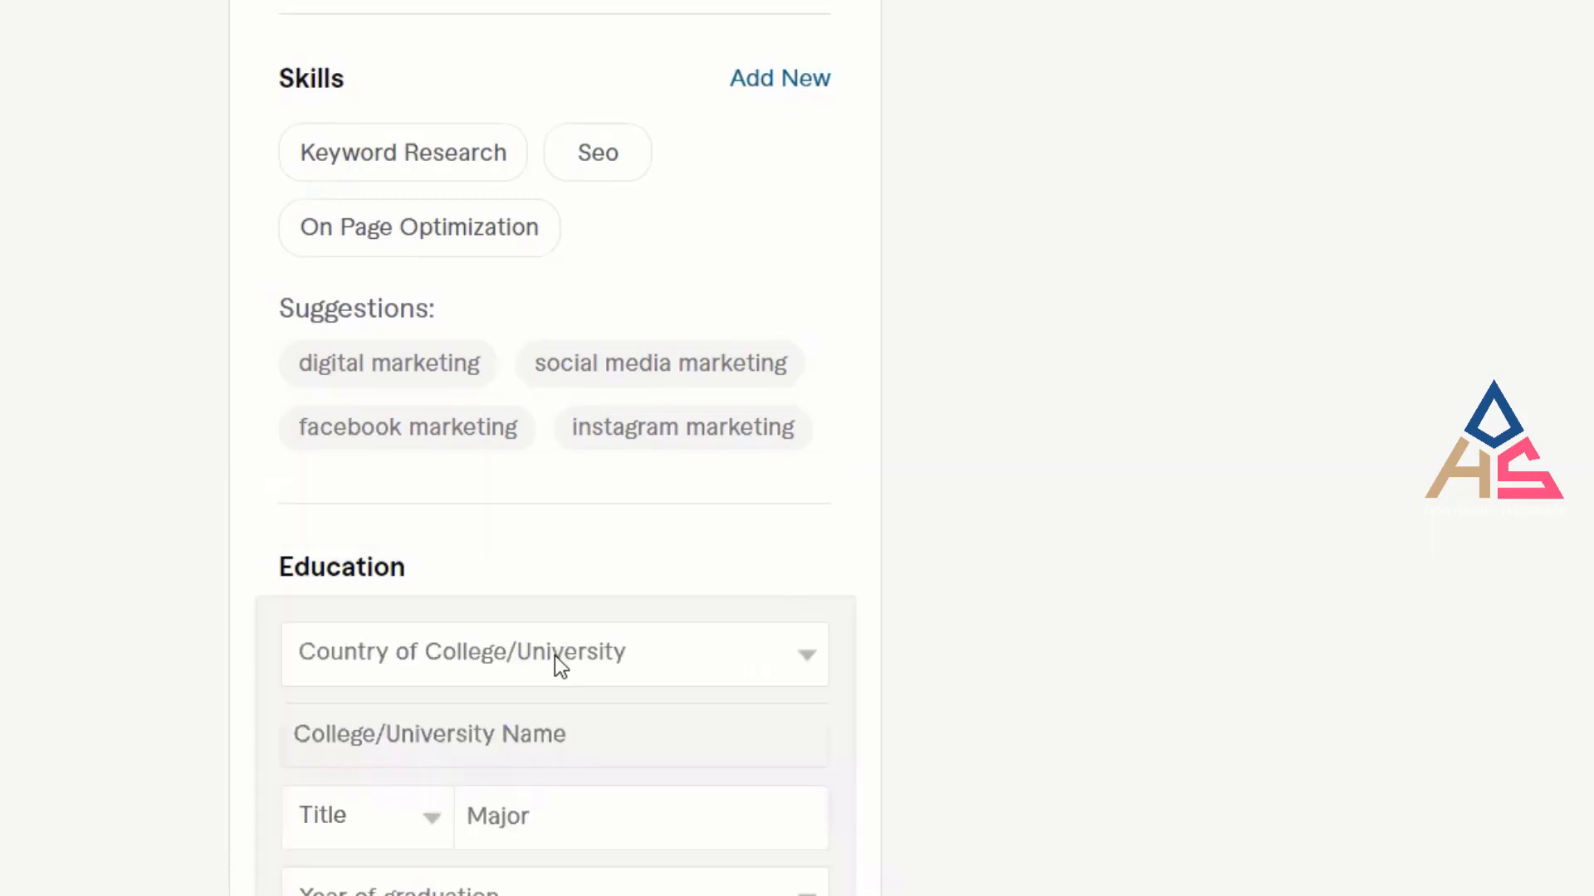
pyautogui.scroll(-4, 563, 664)
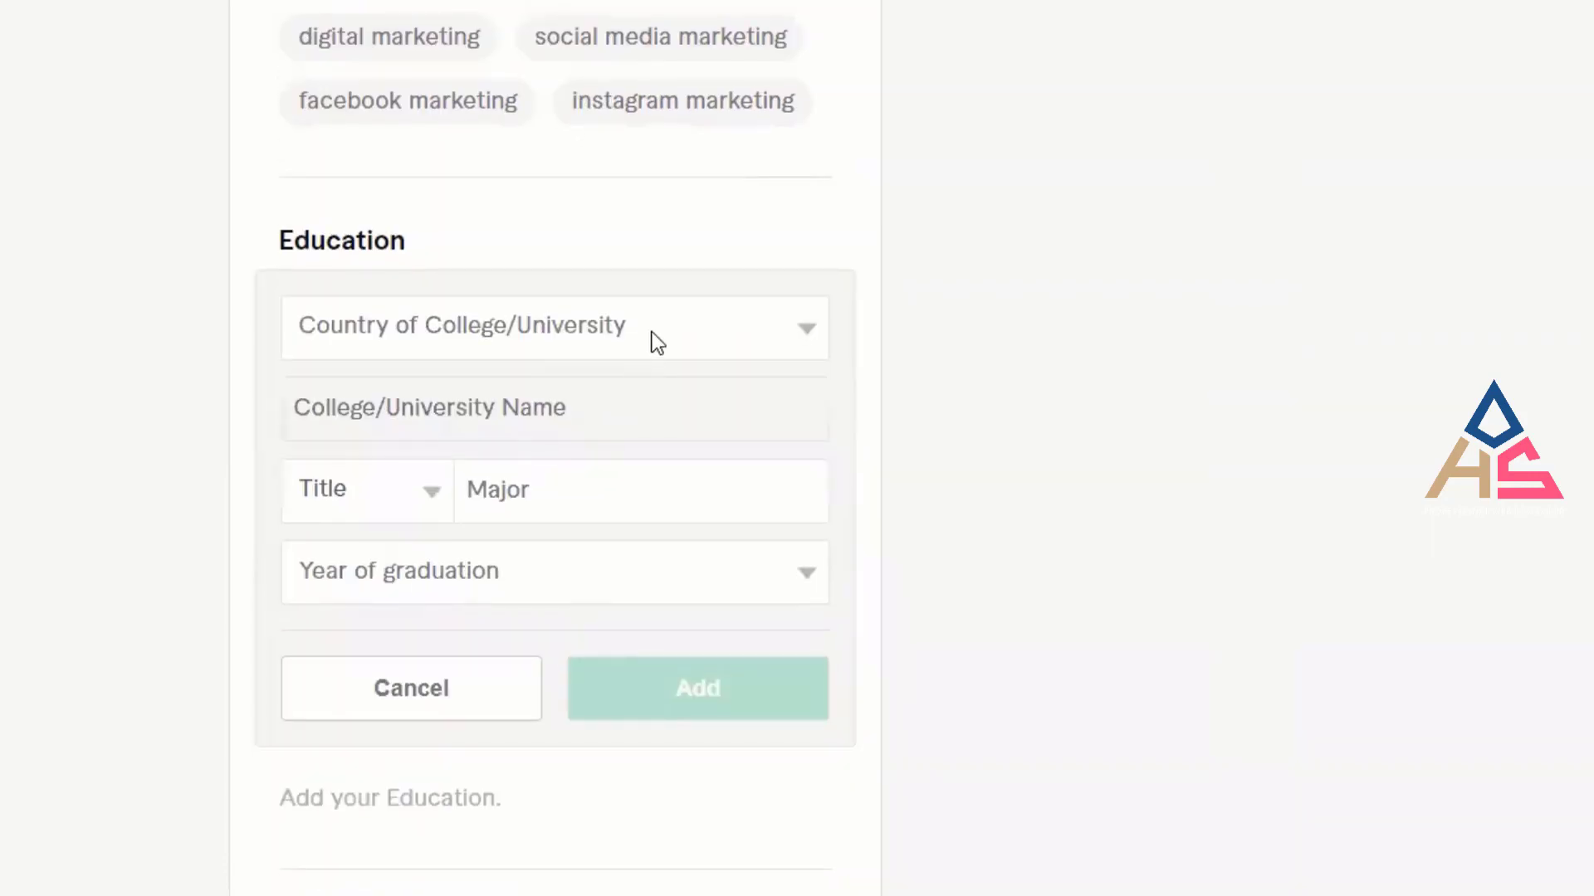
pyautogui.click(656, 340)
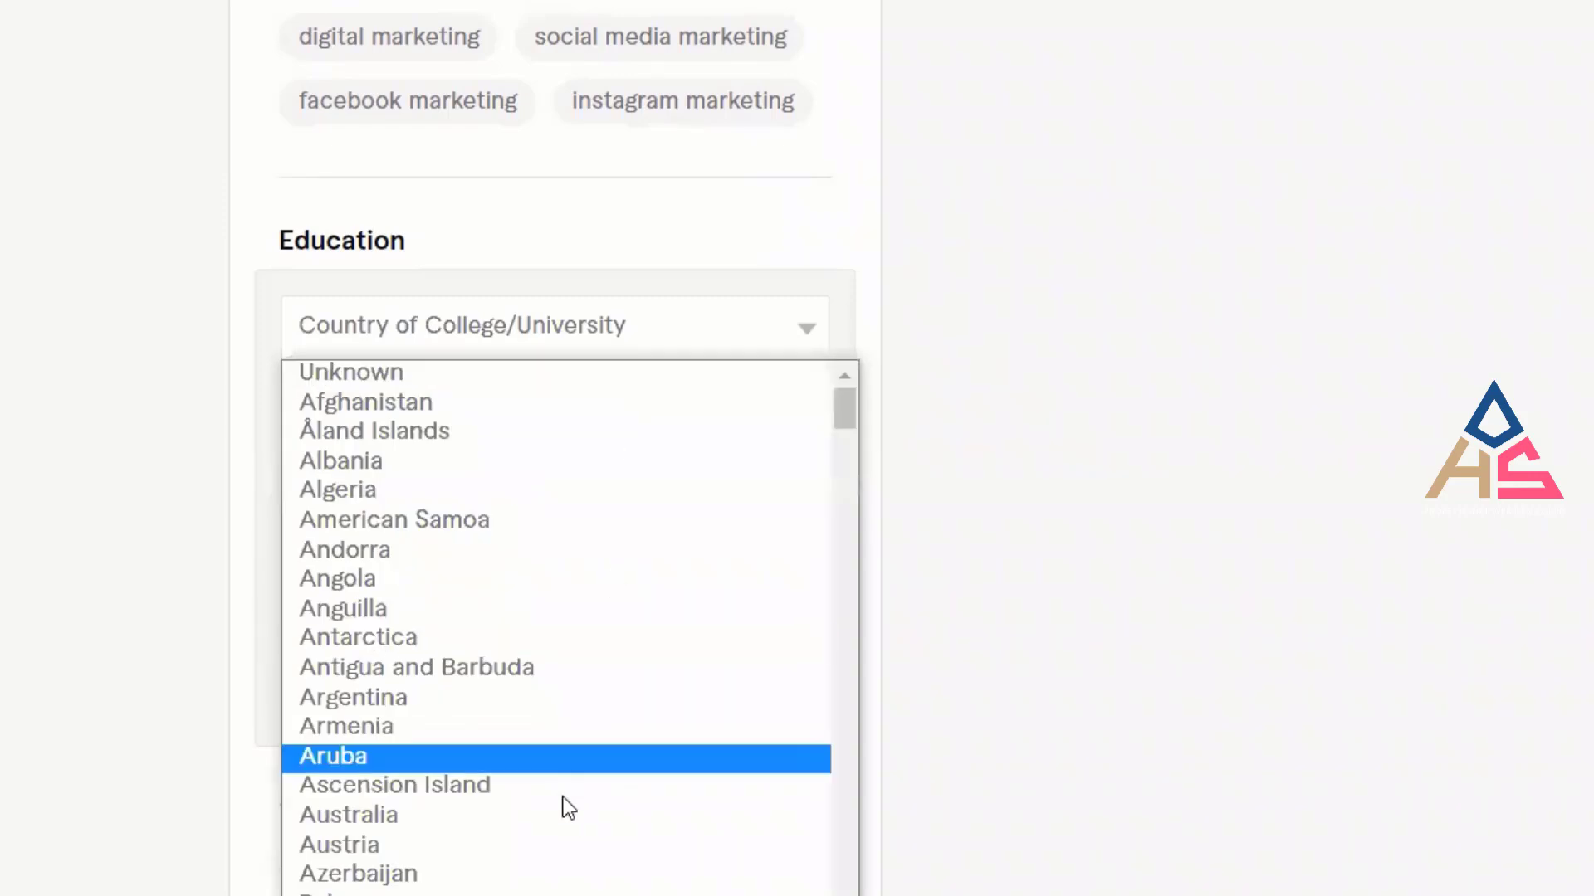
pyautogui.scroll(-6, 557, 878)
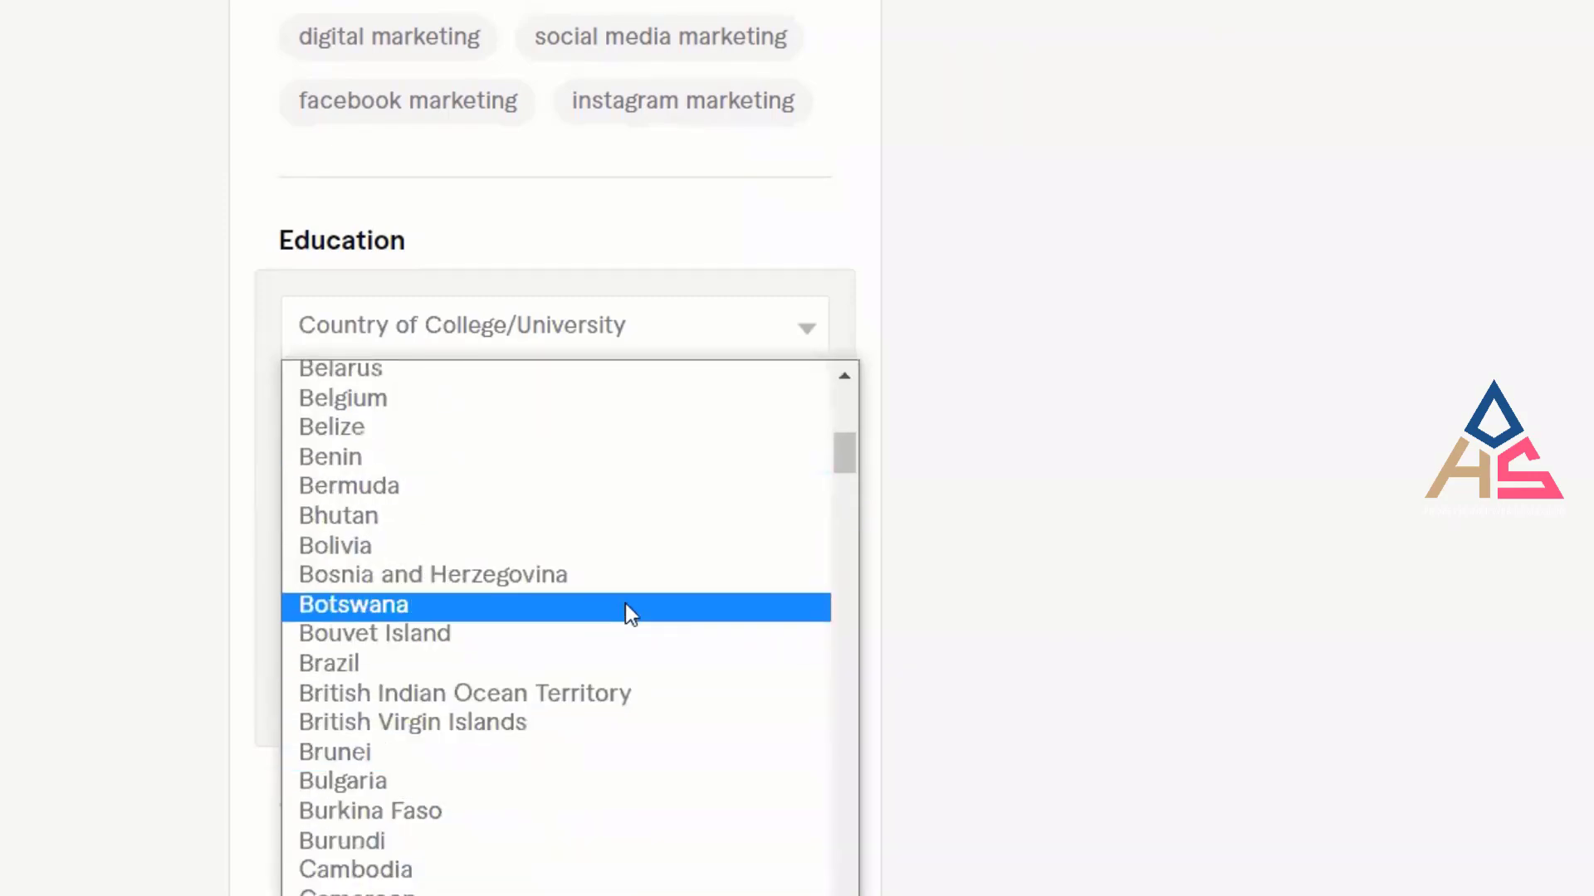
pyautogui.scroll(3, 480, 621)
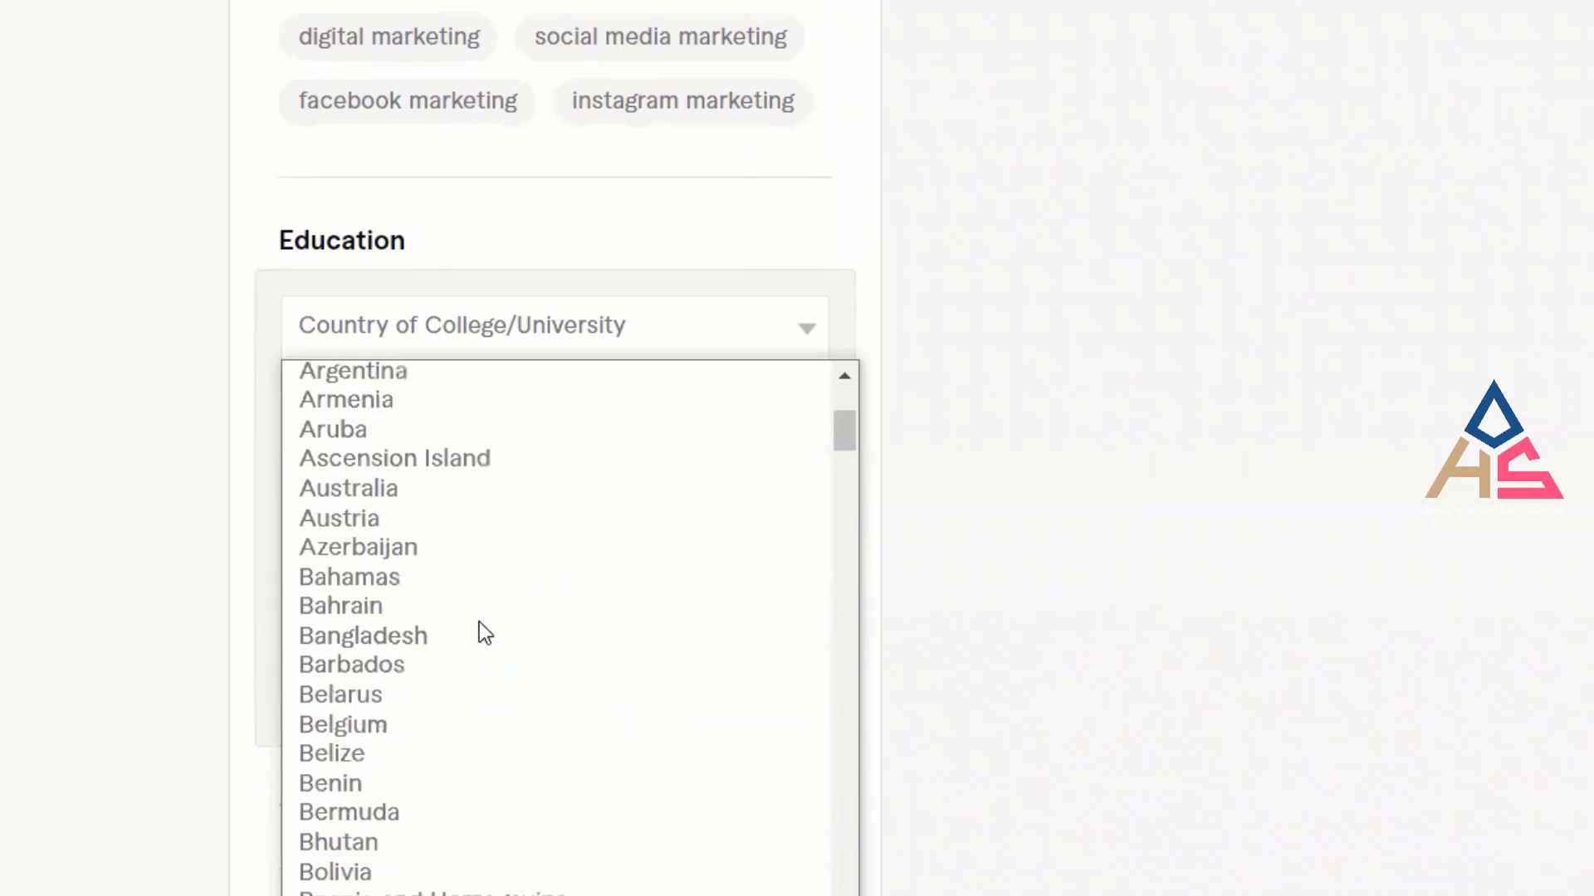
pyautogui.click(453, 643)
pyautogui.click(514, 417)
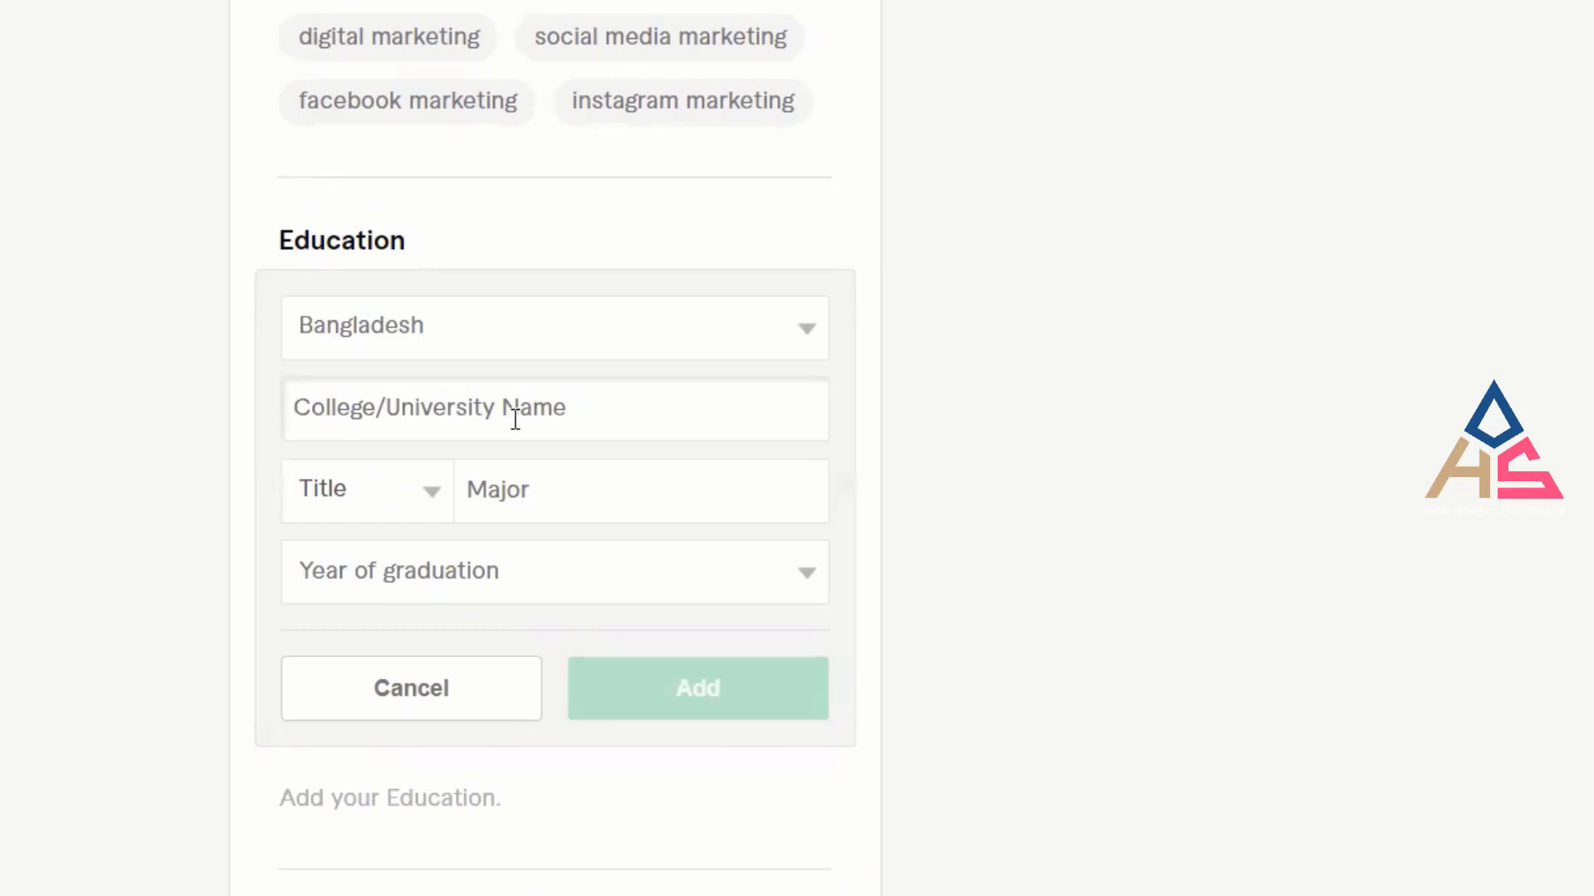
pyautogui.write('C')
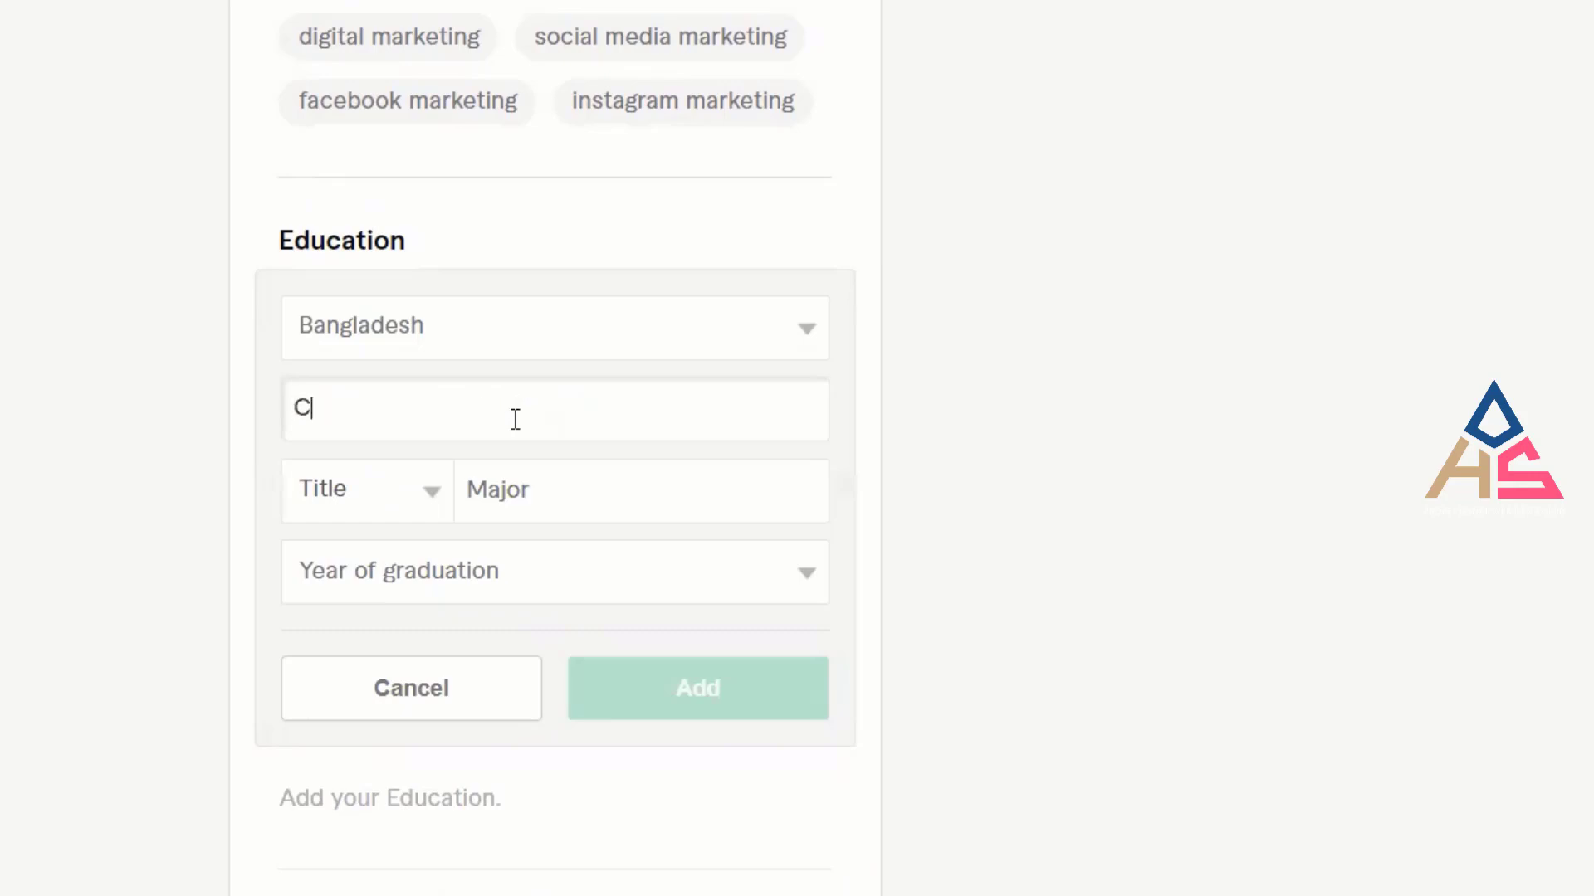
pyautogui.write('Ran')
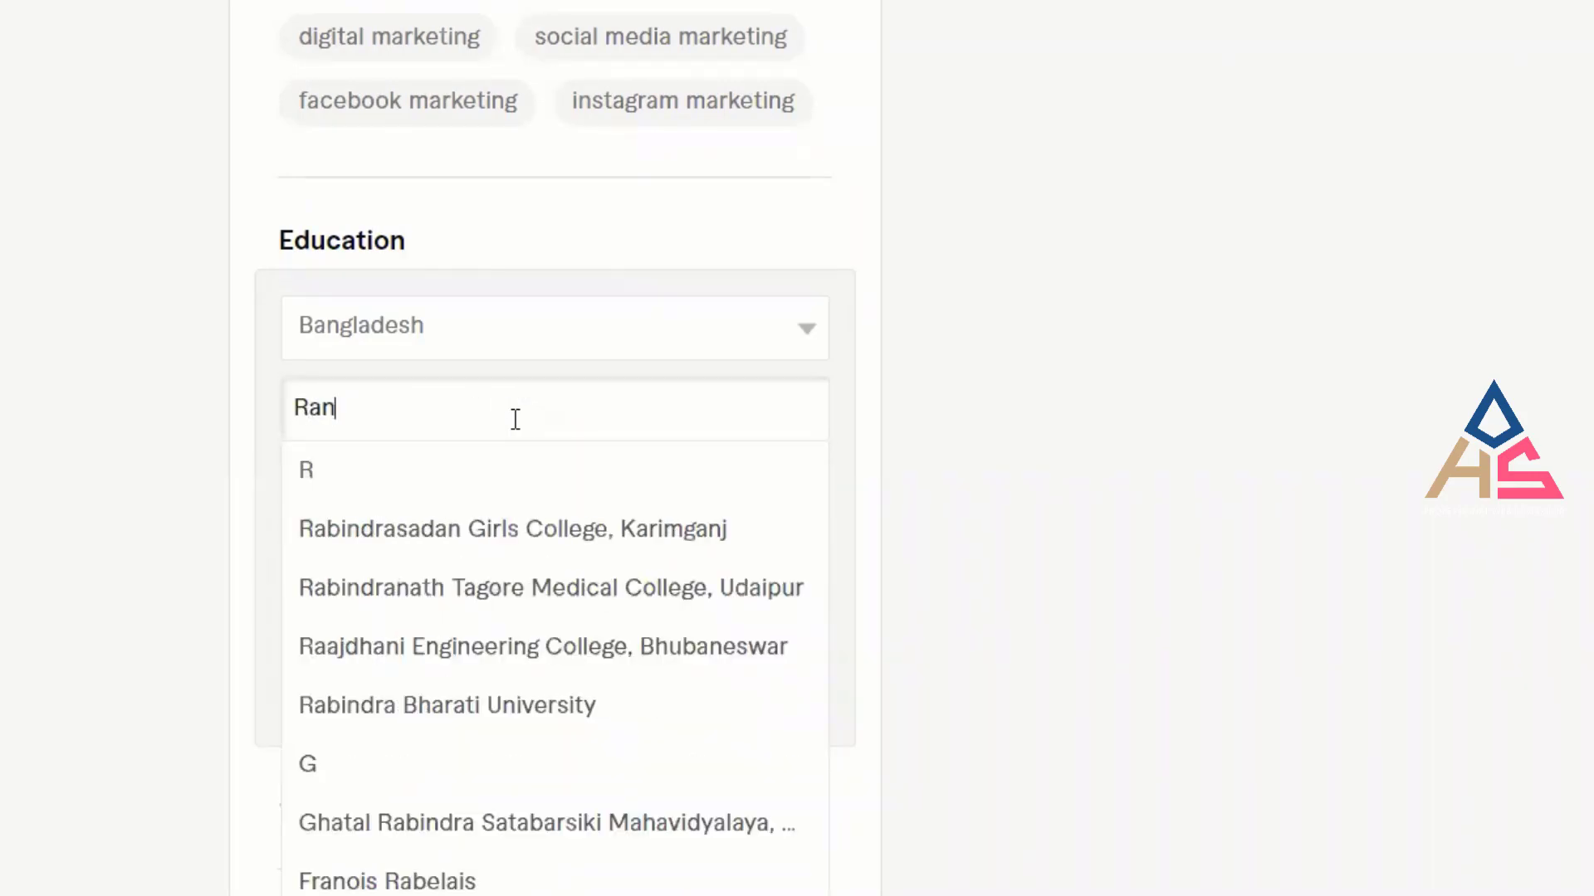
pyautogui.write('gpur')
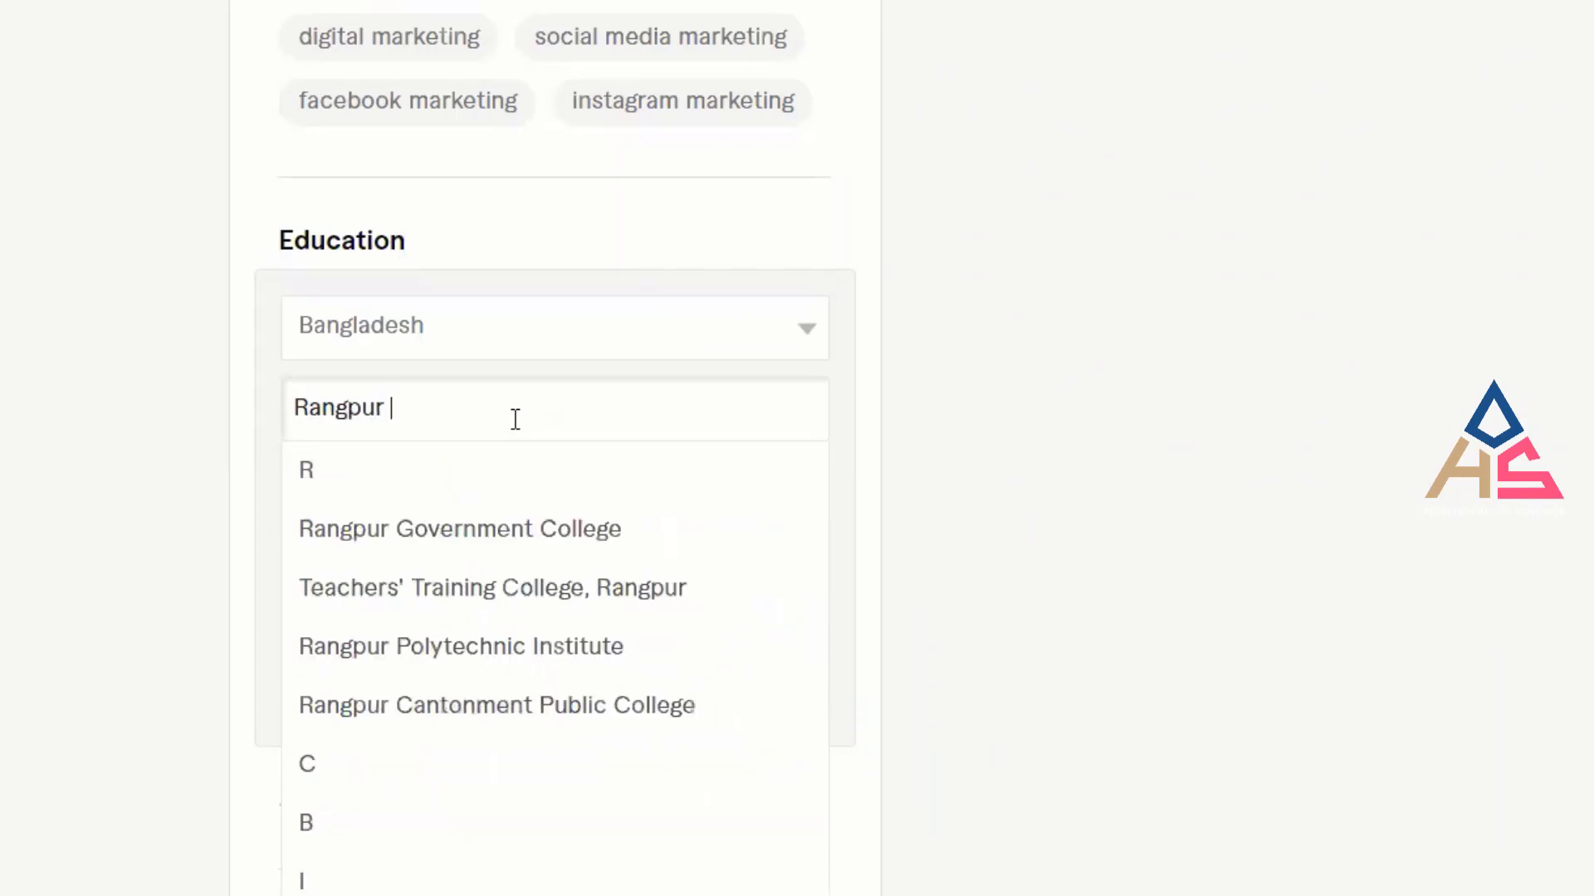
pyautogui.write(' Cant')
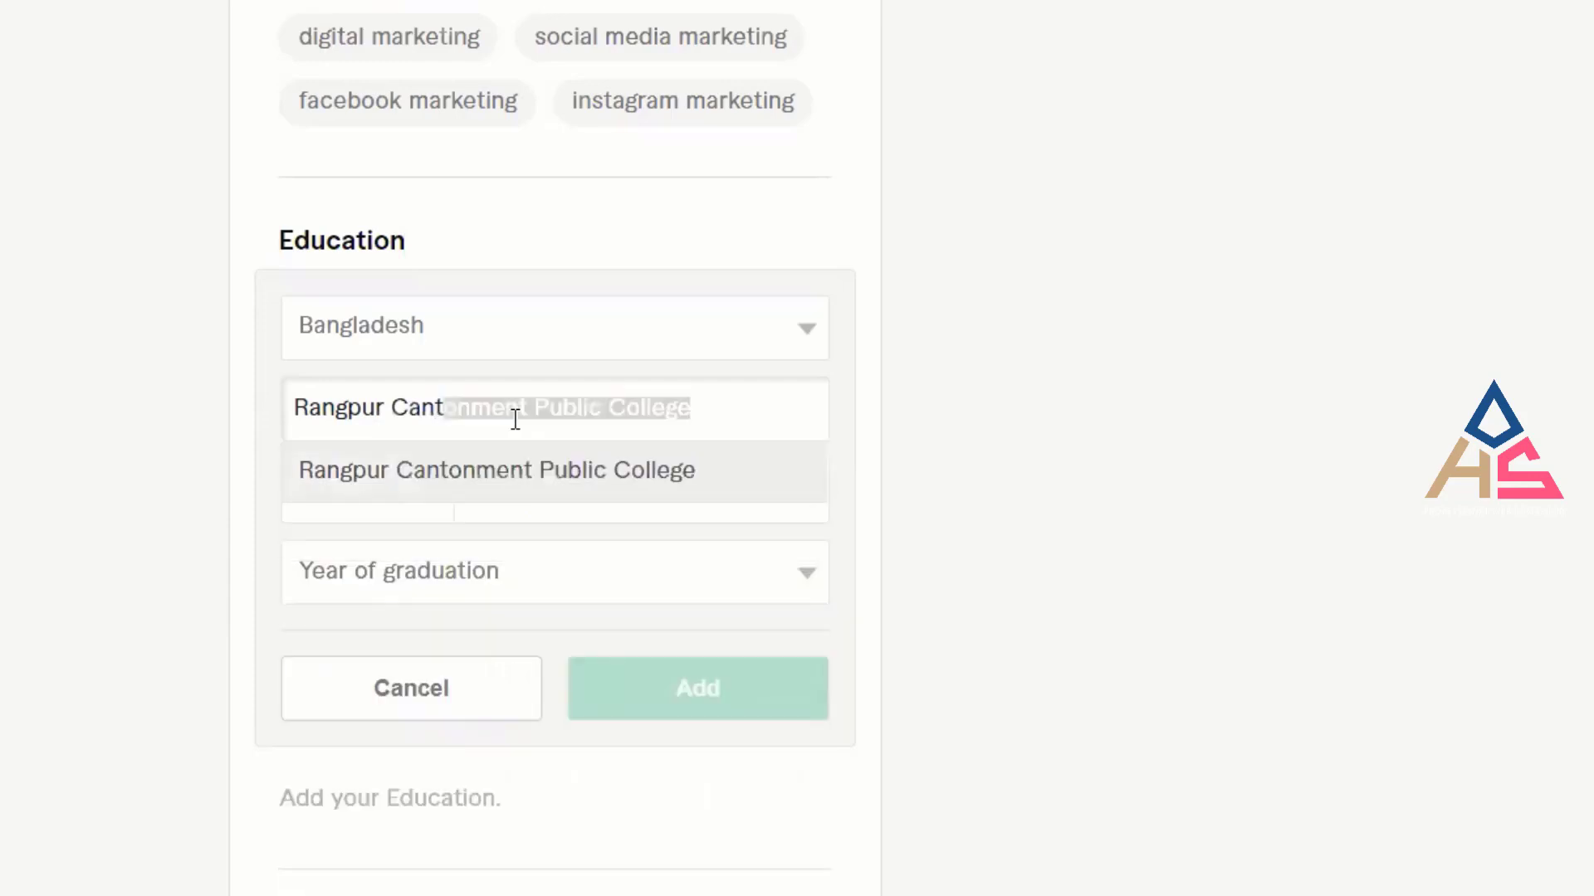
pyautogui.click(570, 484)
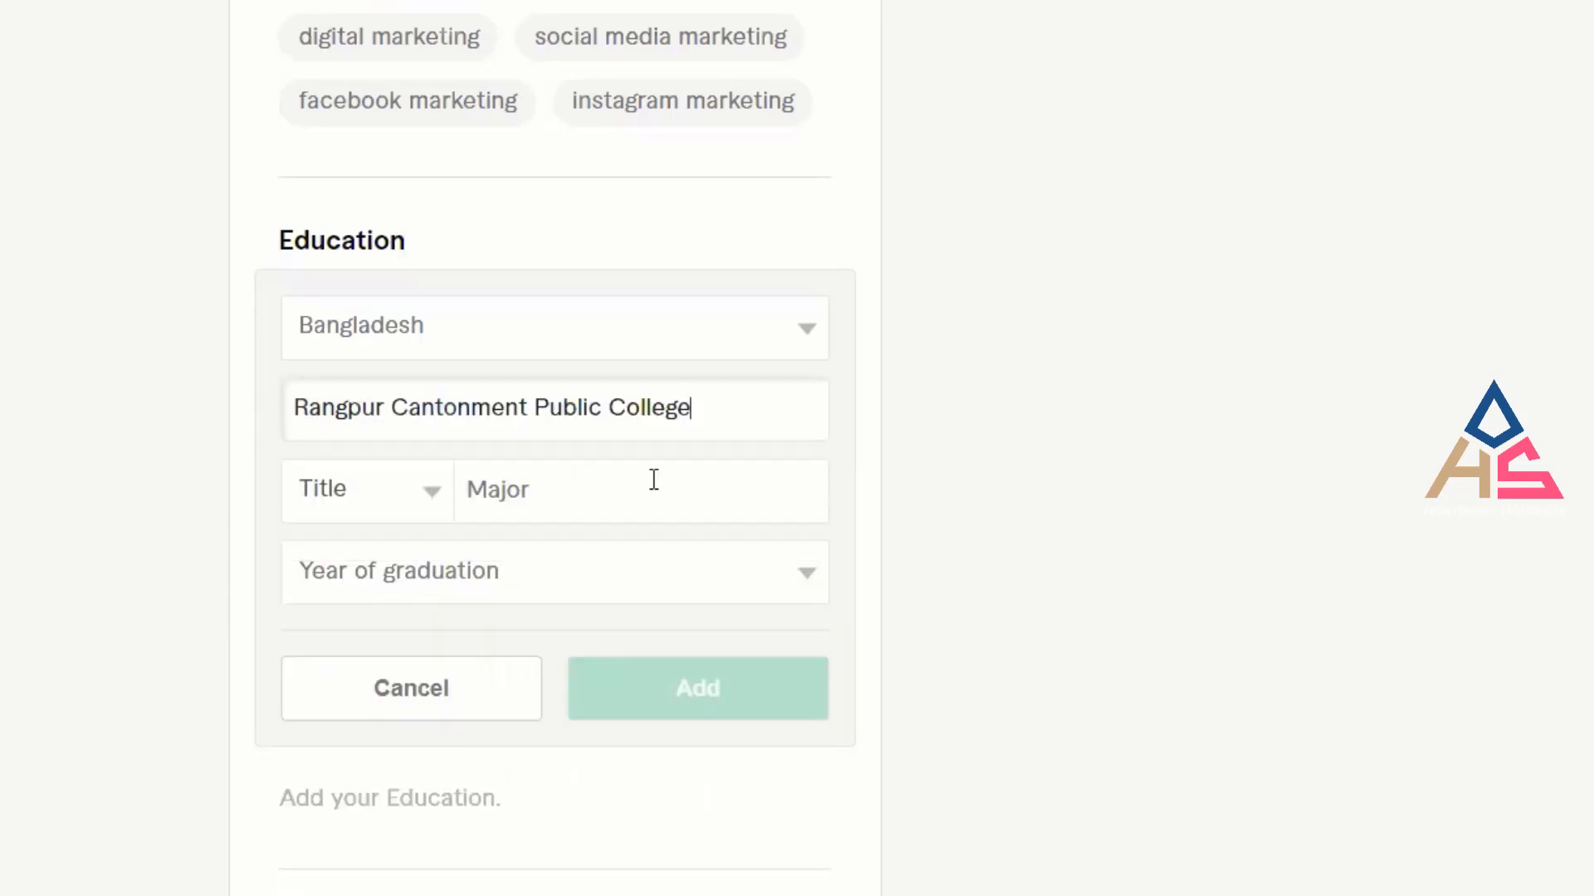
# Set the degree title to Other and the major to Bachelors Of Science In Computer Science.
pyautogui.click(996, 489)
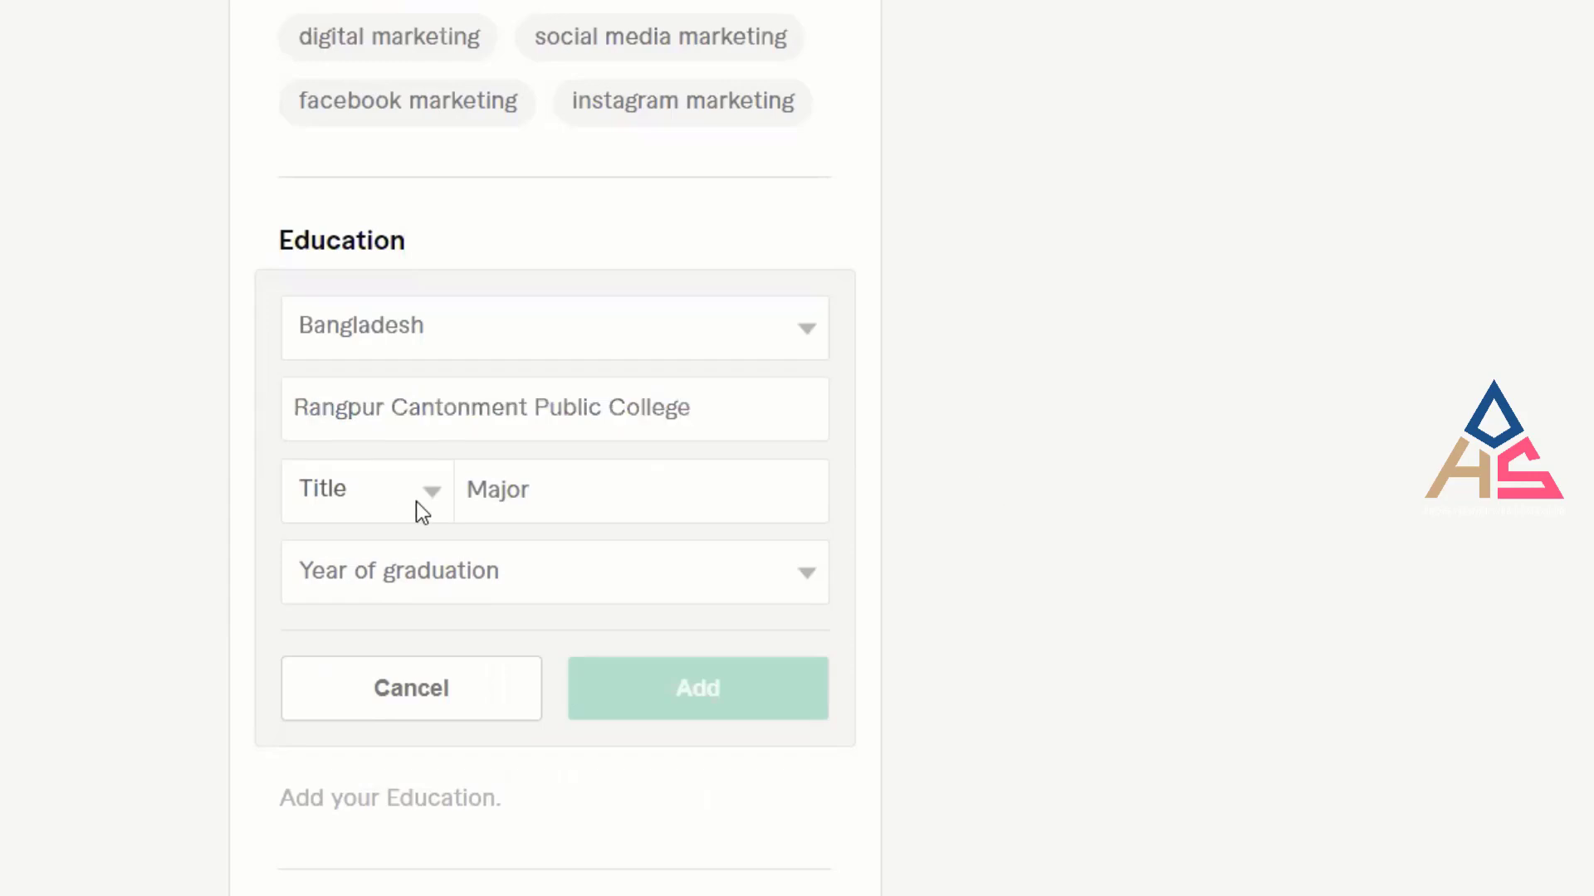
pyautogui.click(422, 511)
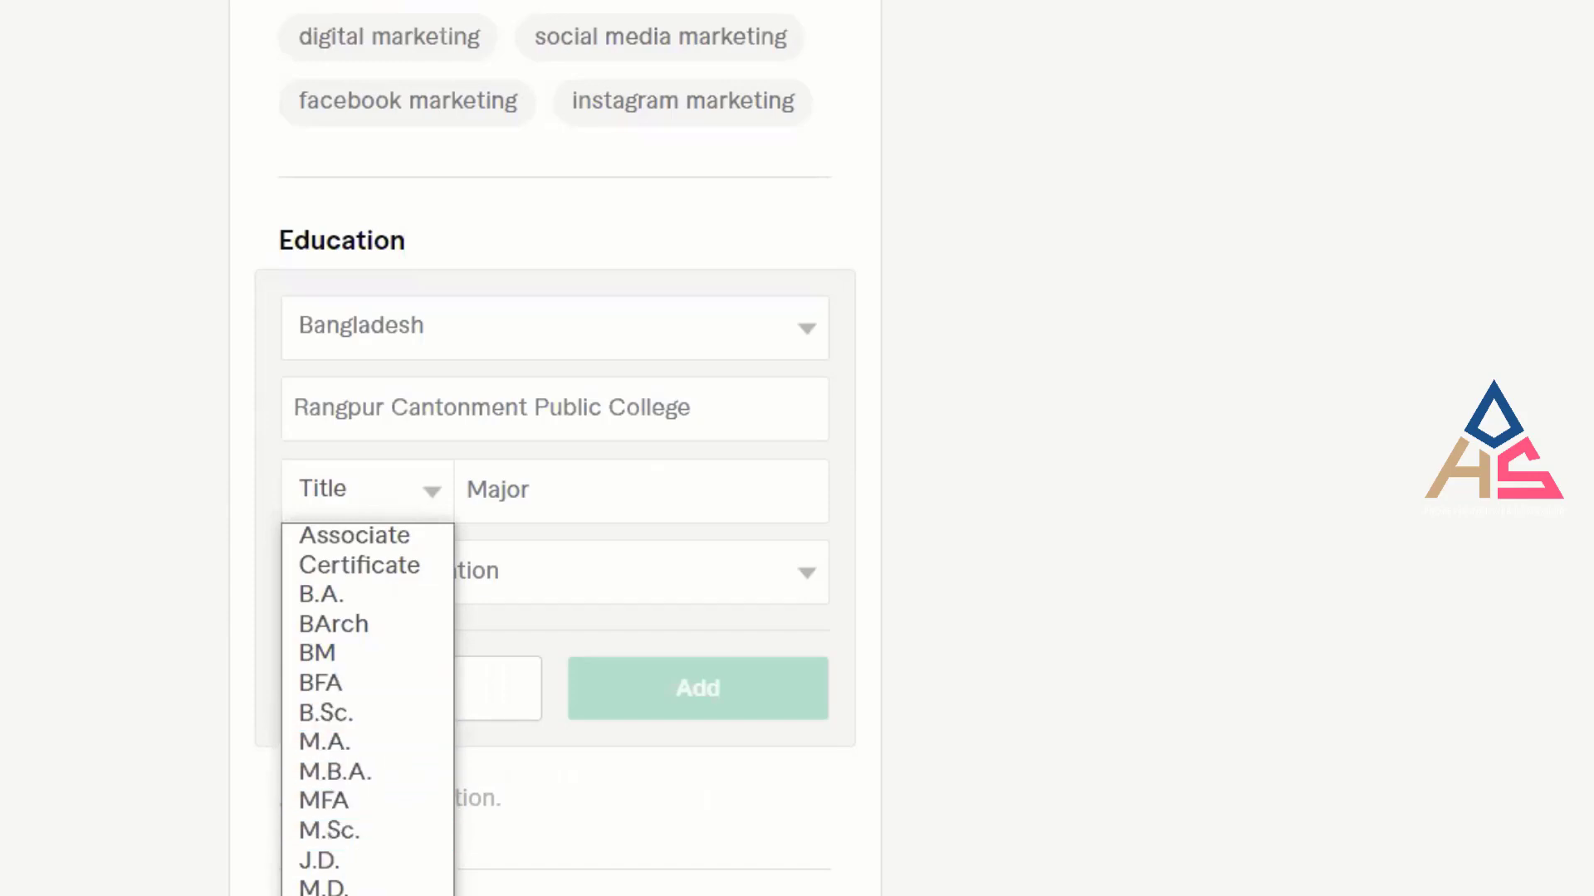
pyautogui.click(369, 895)
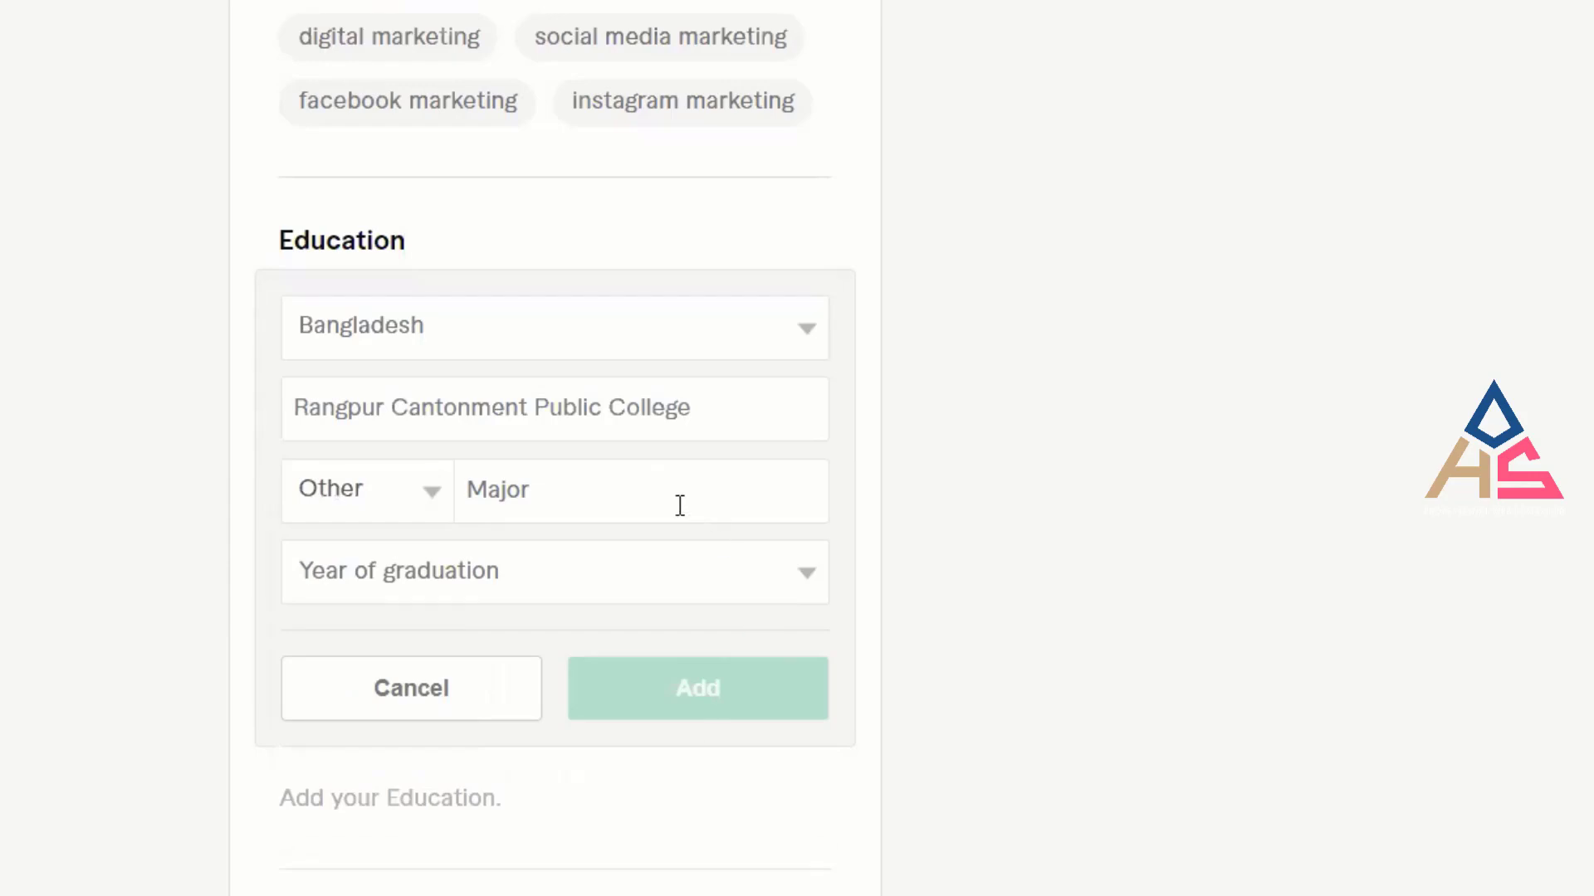
pyautogui.click(654, 493)
pyautogui.write('Sci')
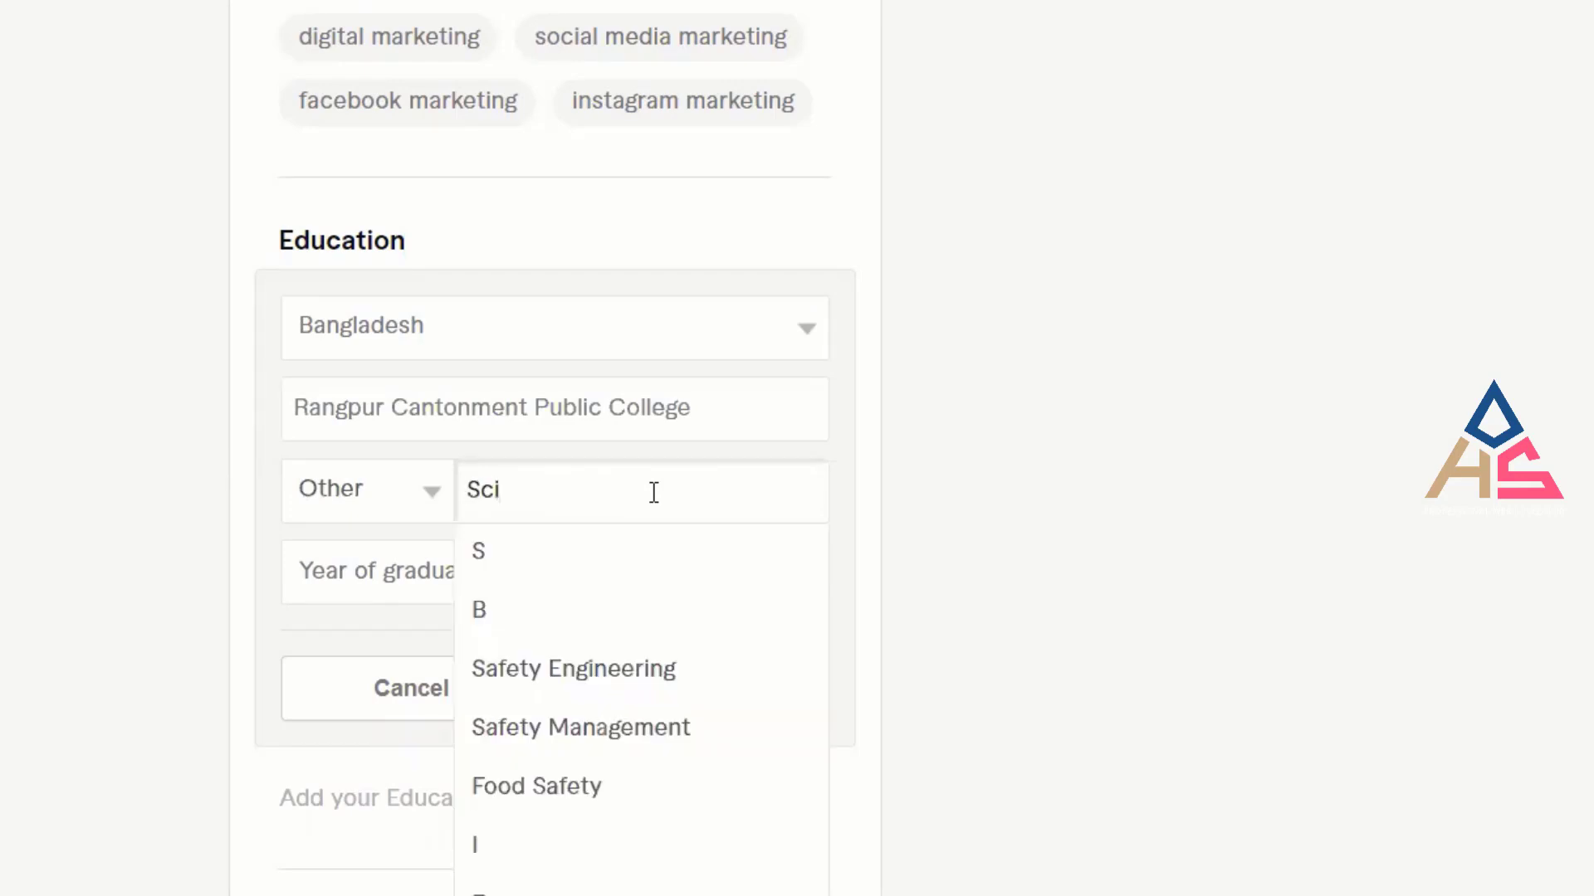
pyautogui.write('ence')
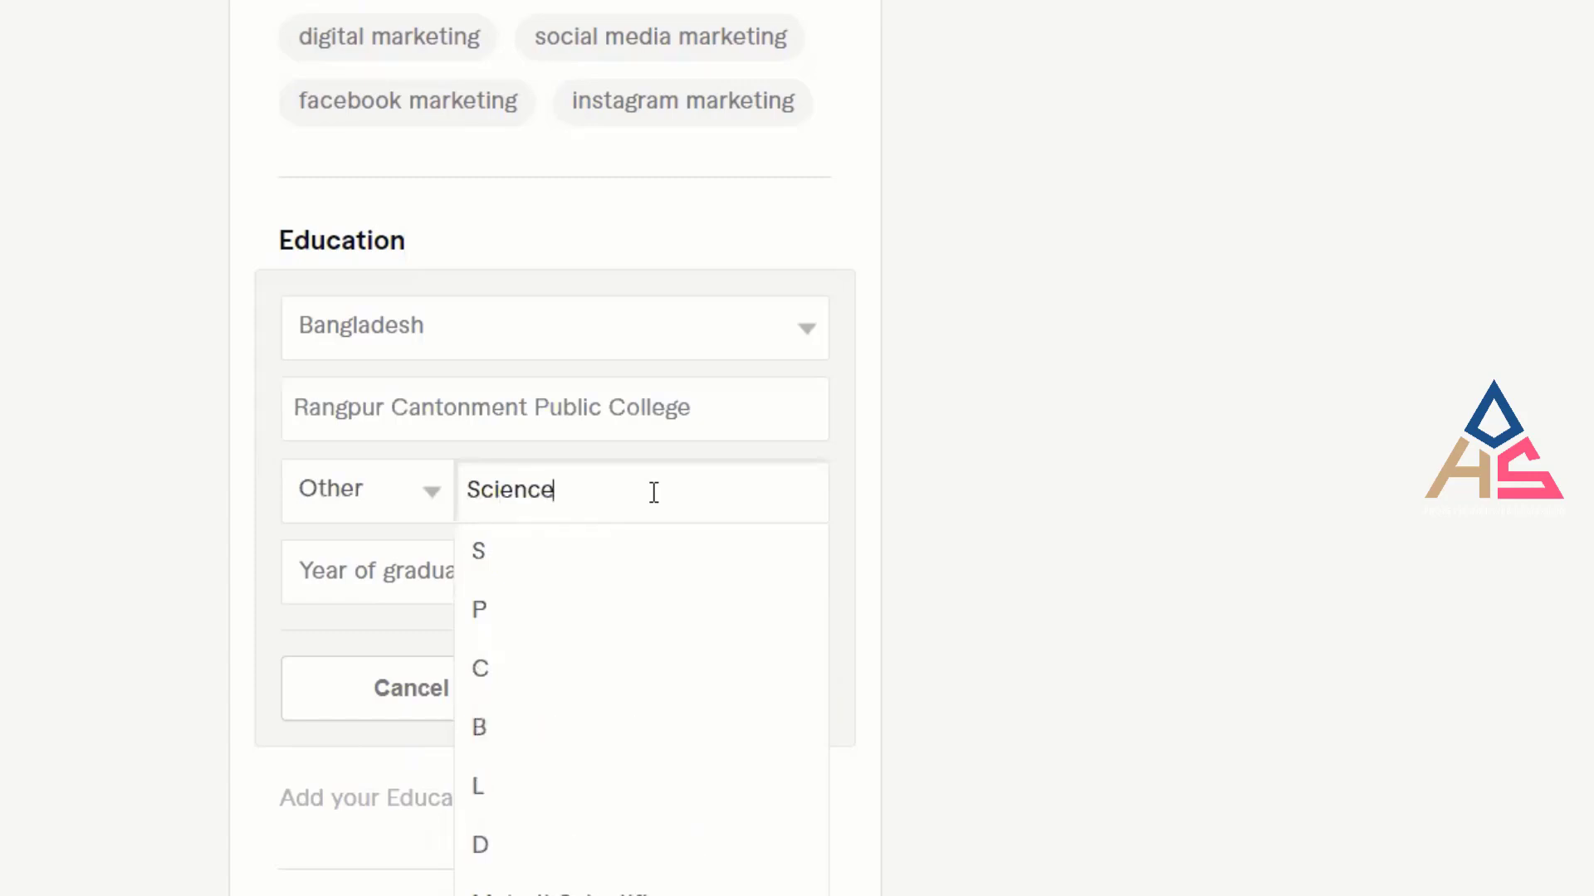
pyautogui.click(992, 497)
pyautogui.click(727, 501)
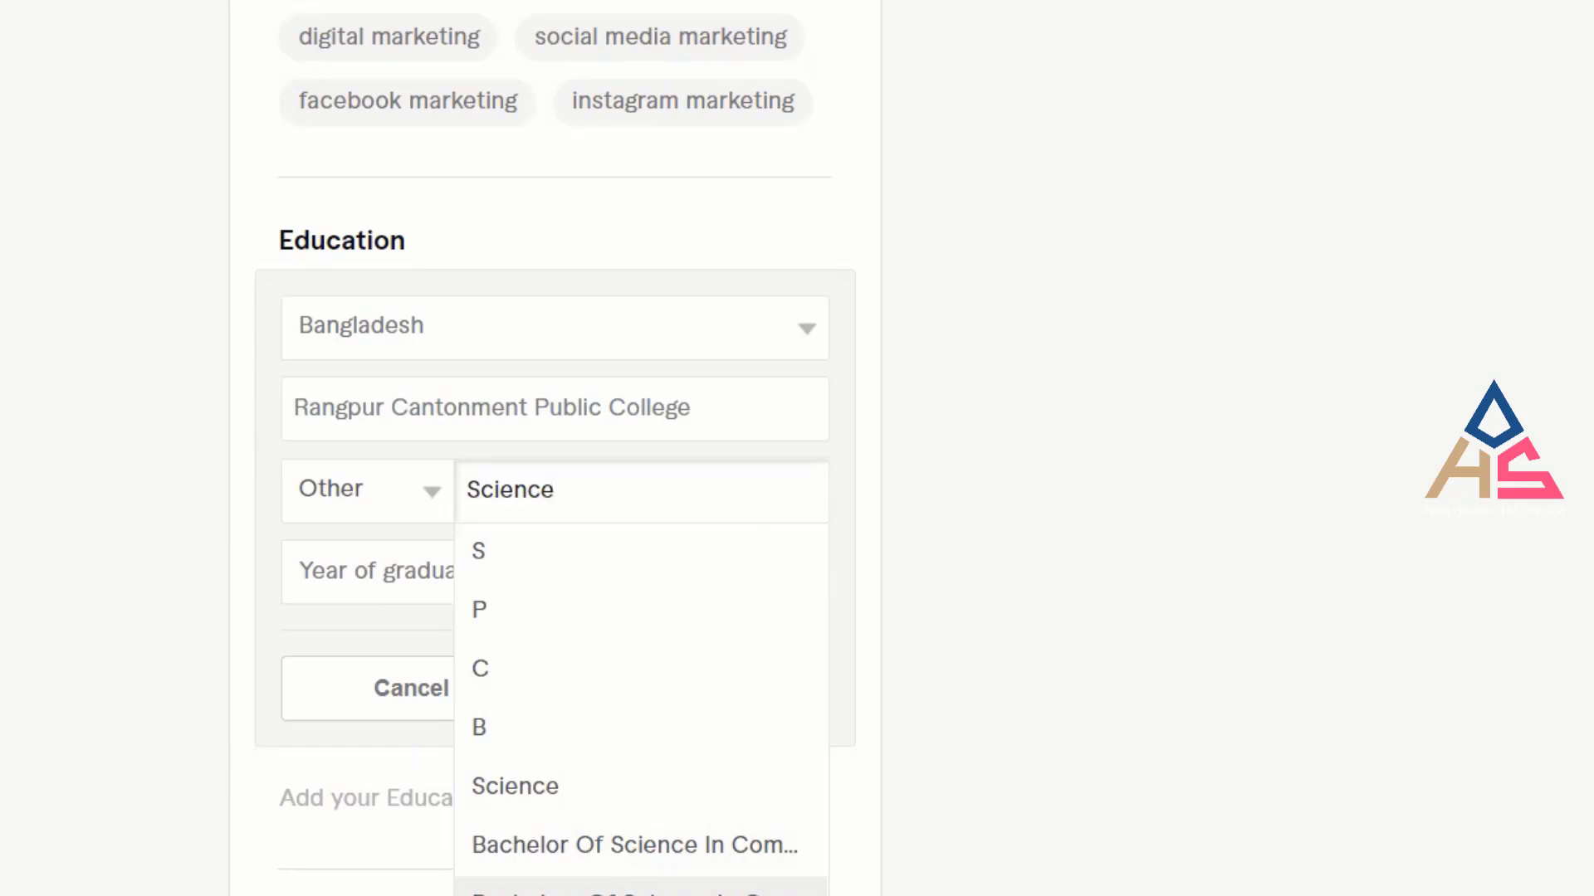
pyautogui.press('Return')
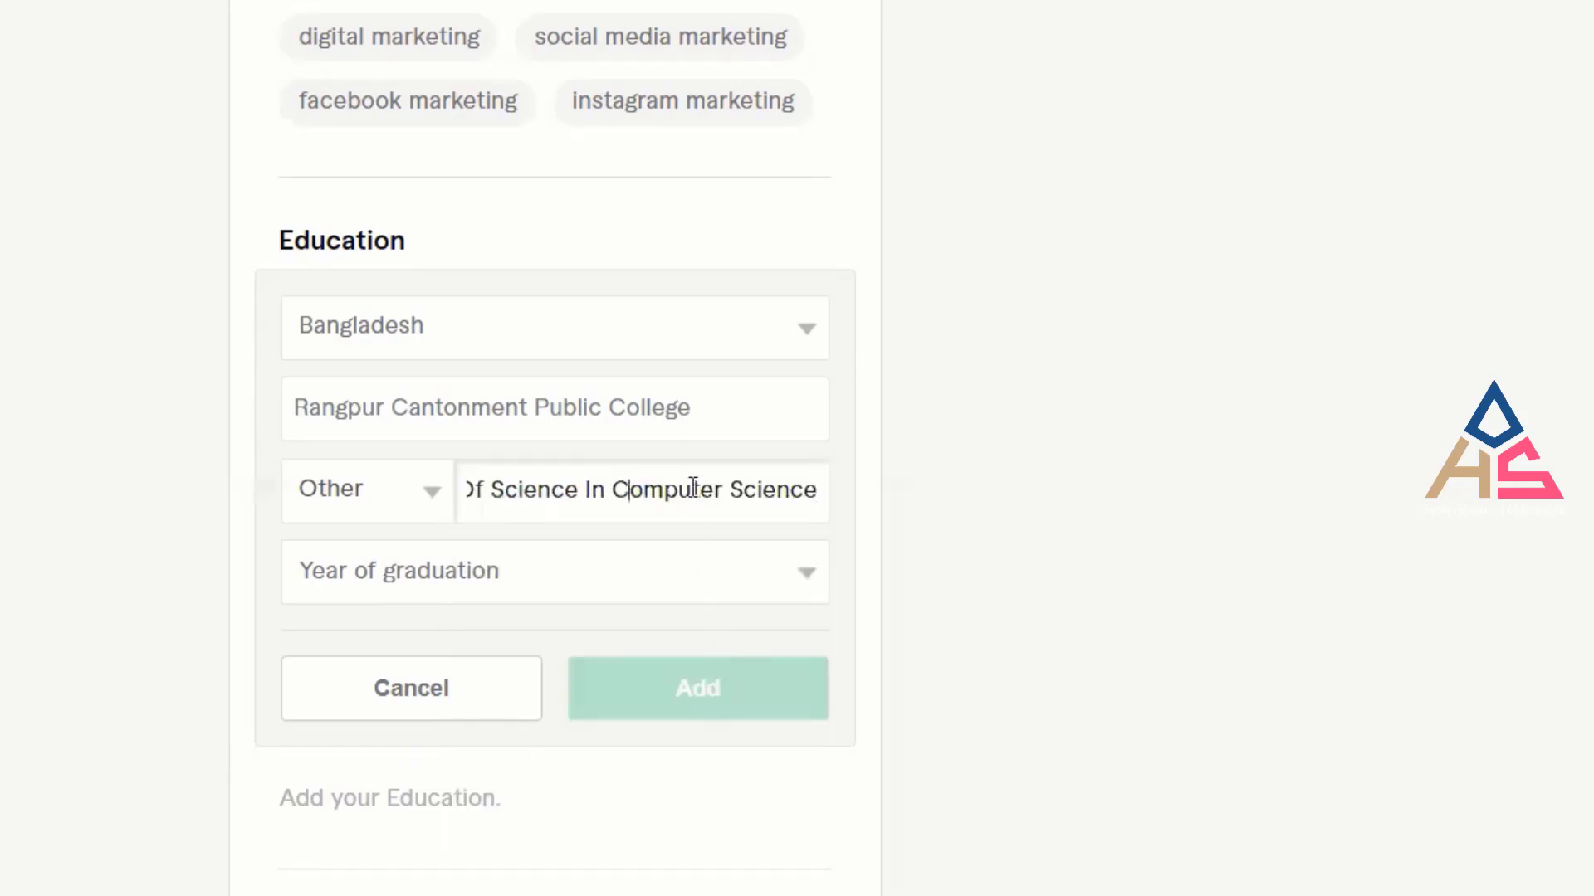
pyautogui.moveTo(628, 491); pyautogui.dragTo(278, 496)
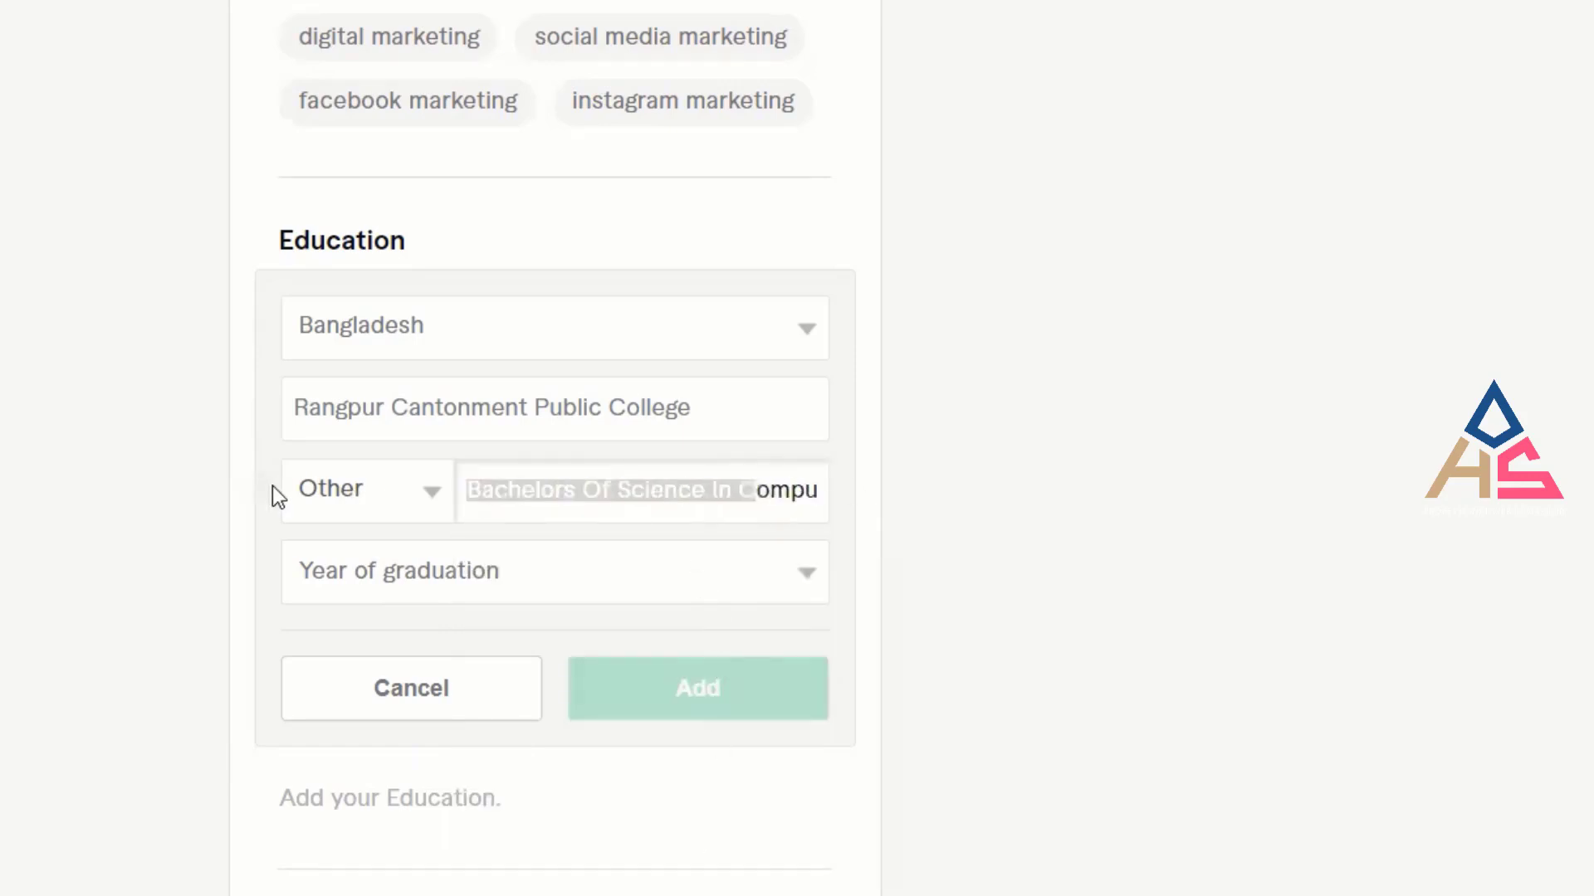
pyautogui.moveTo(537, 490); pyautogui.dragTo(855, 501)
pyautogui.click(1053, 530)
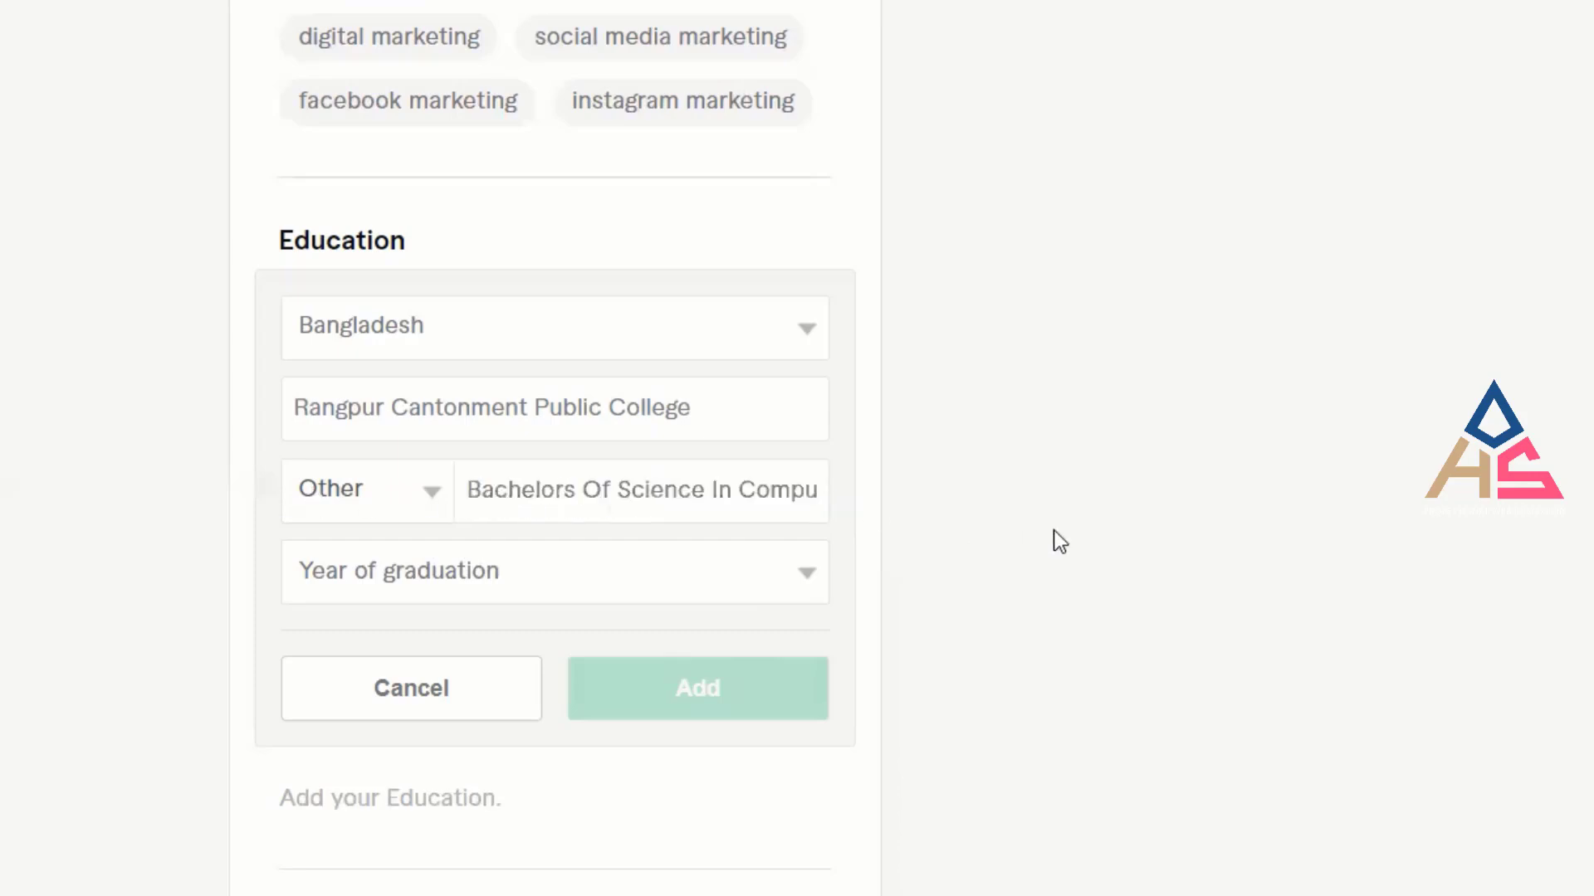
# Keep 2020 as the graduation year and add the education entry.
pyautogui.click(630, 582)
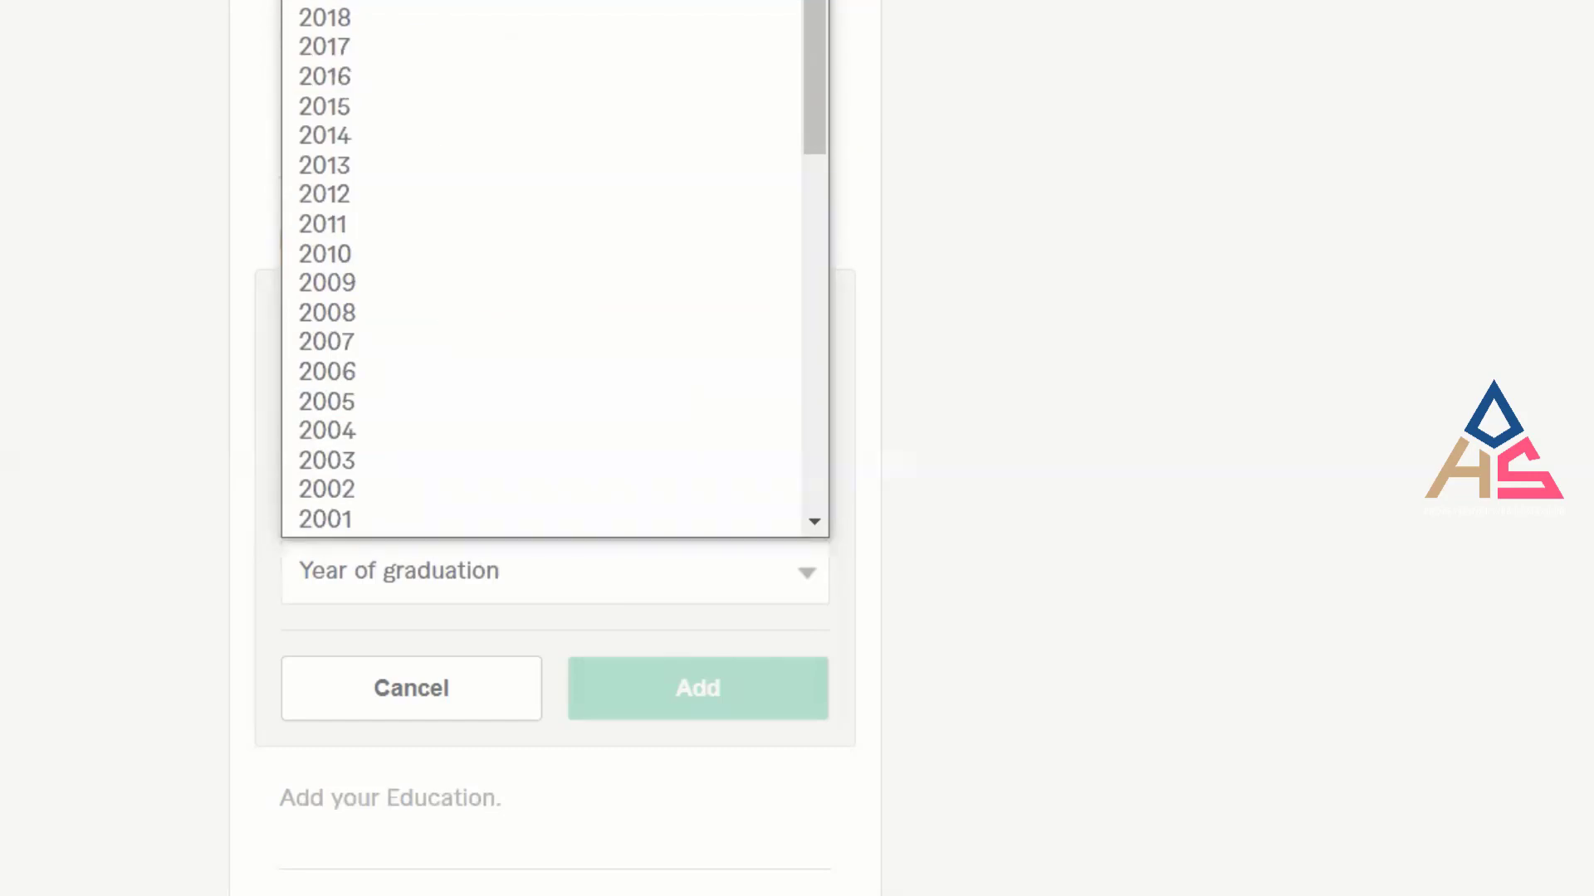
pyautogui.press('Return')
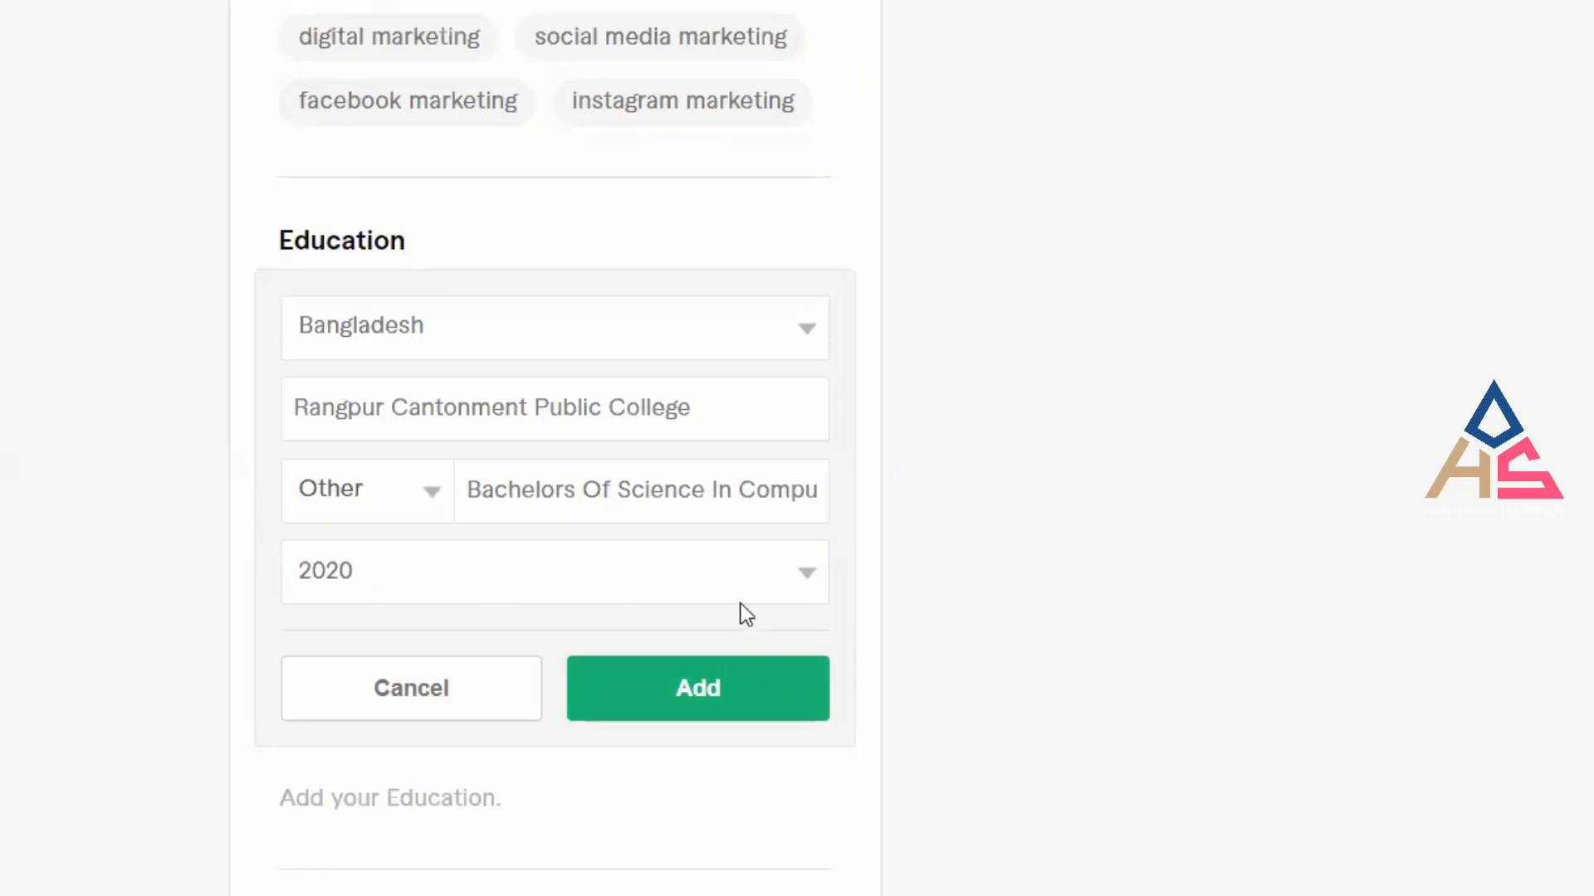
pyautogui.click(740, 577)
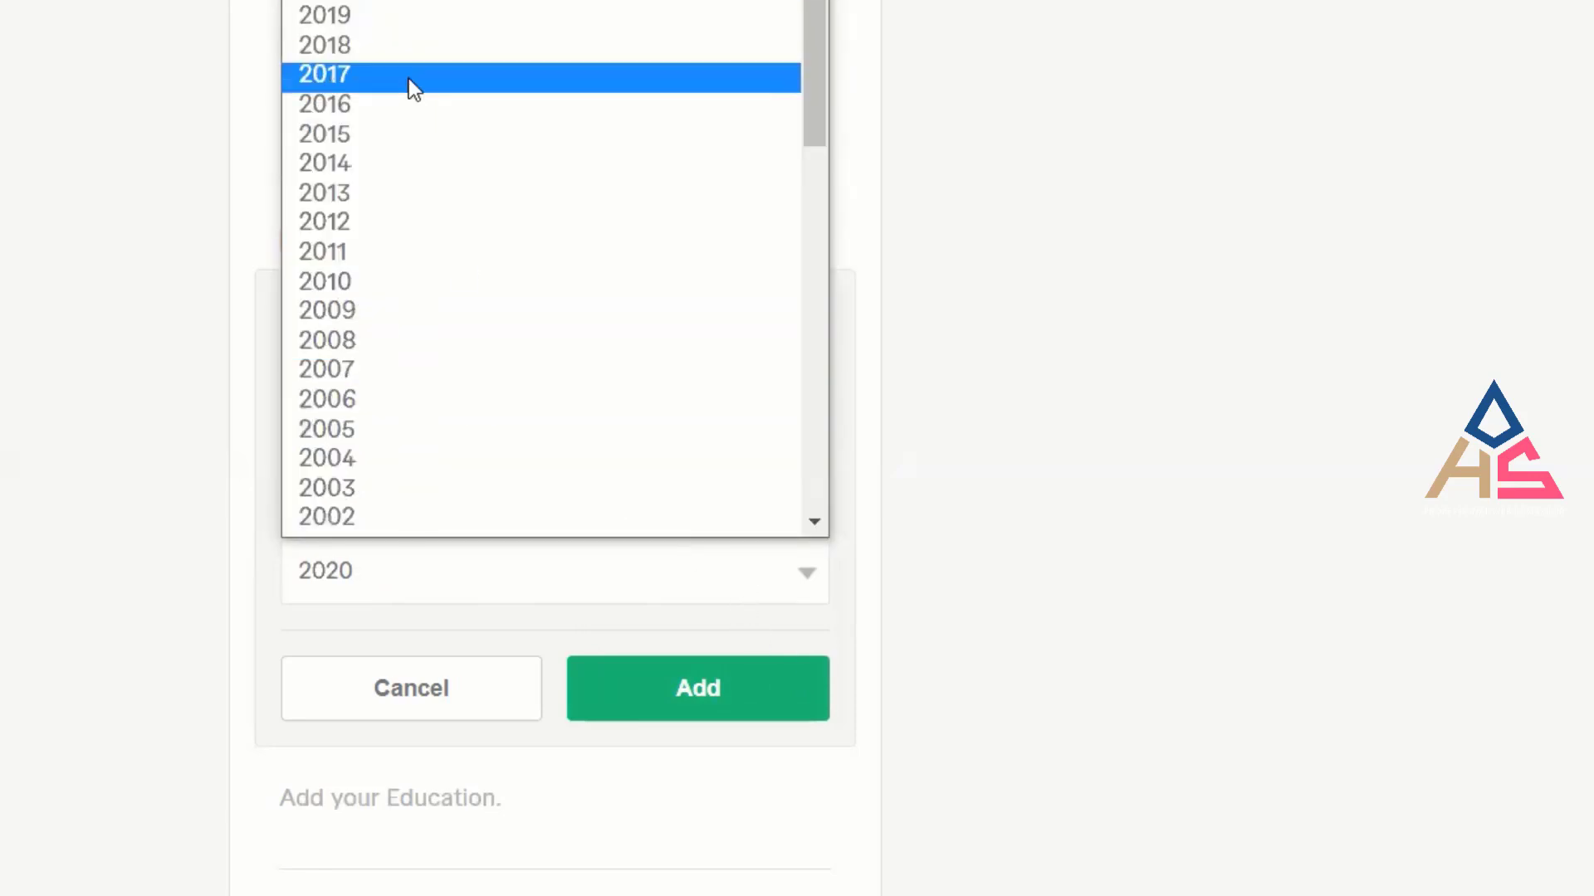
pyautogui.click(4, 196)
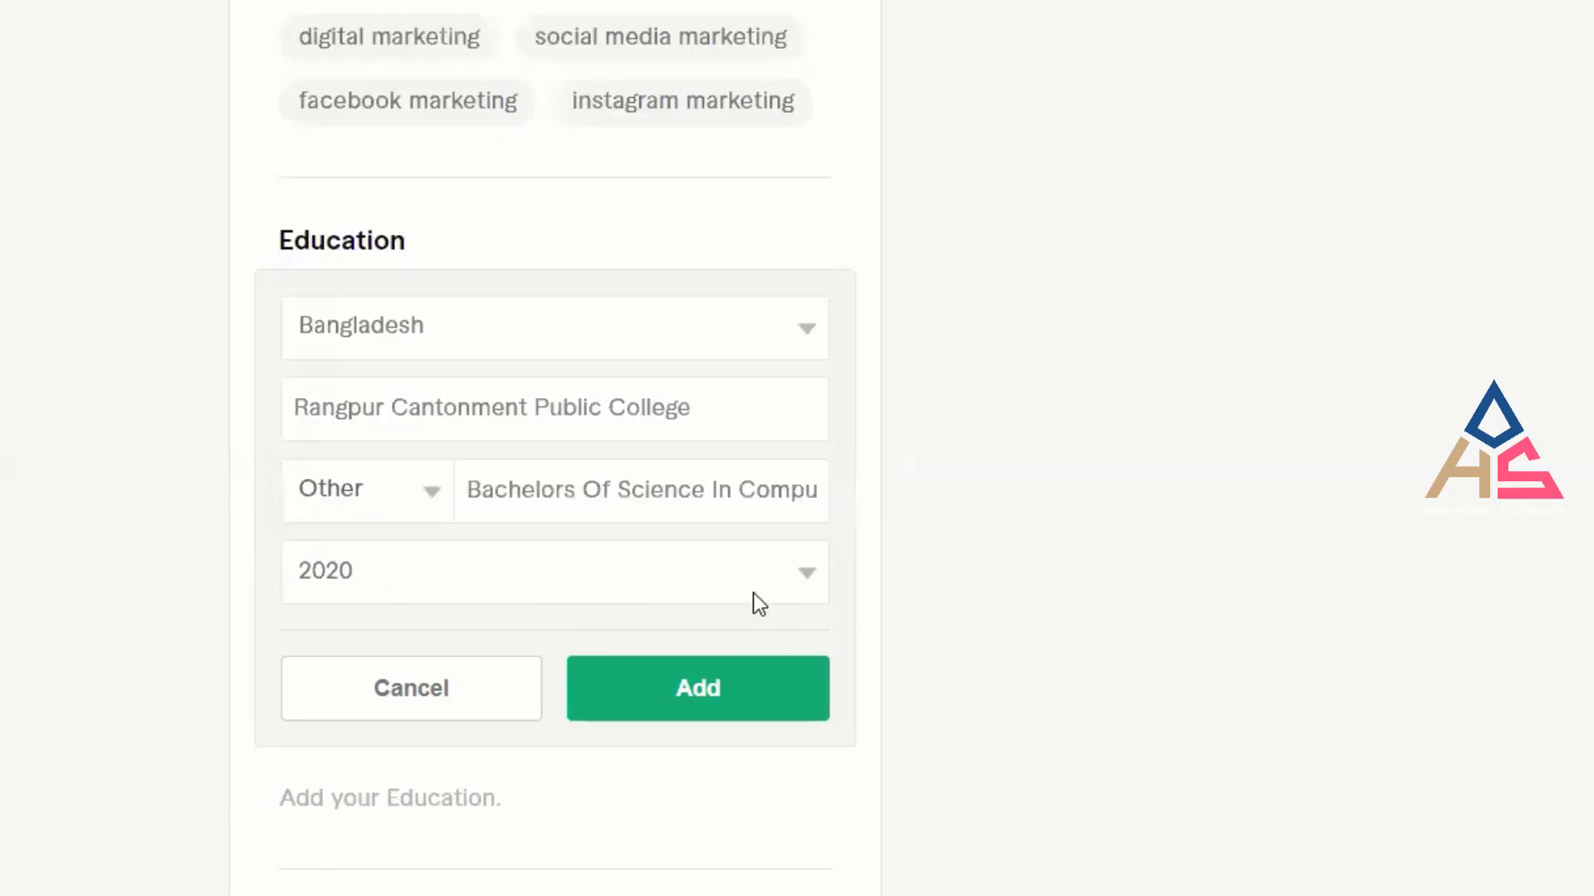
pyautogui.click(759, 590)
pyautogui.click(724, 704)
pyautogui.click(723, 704)
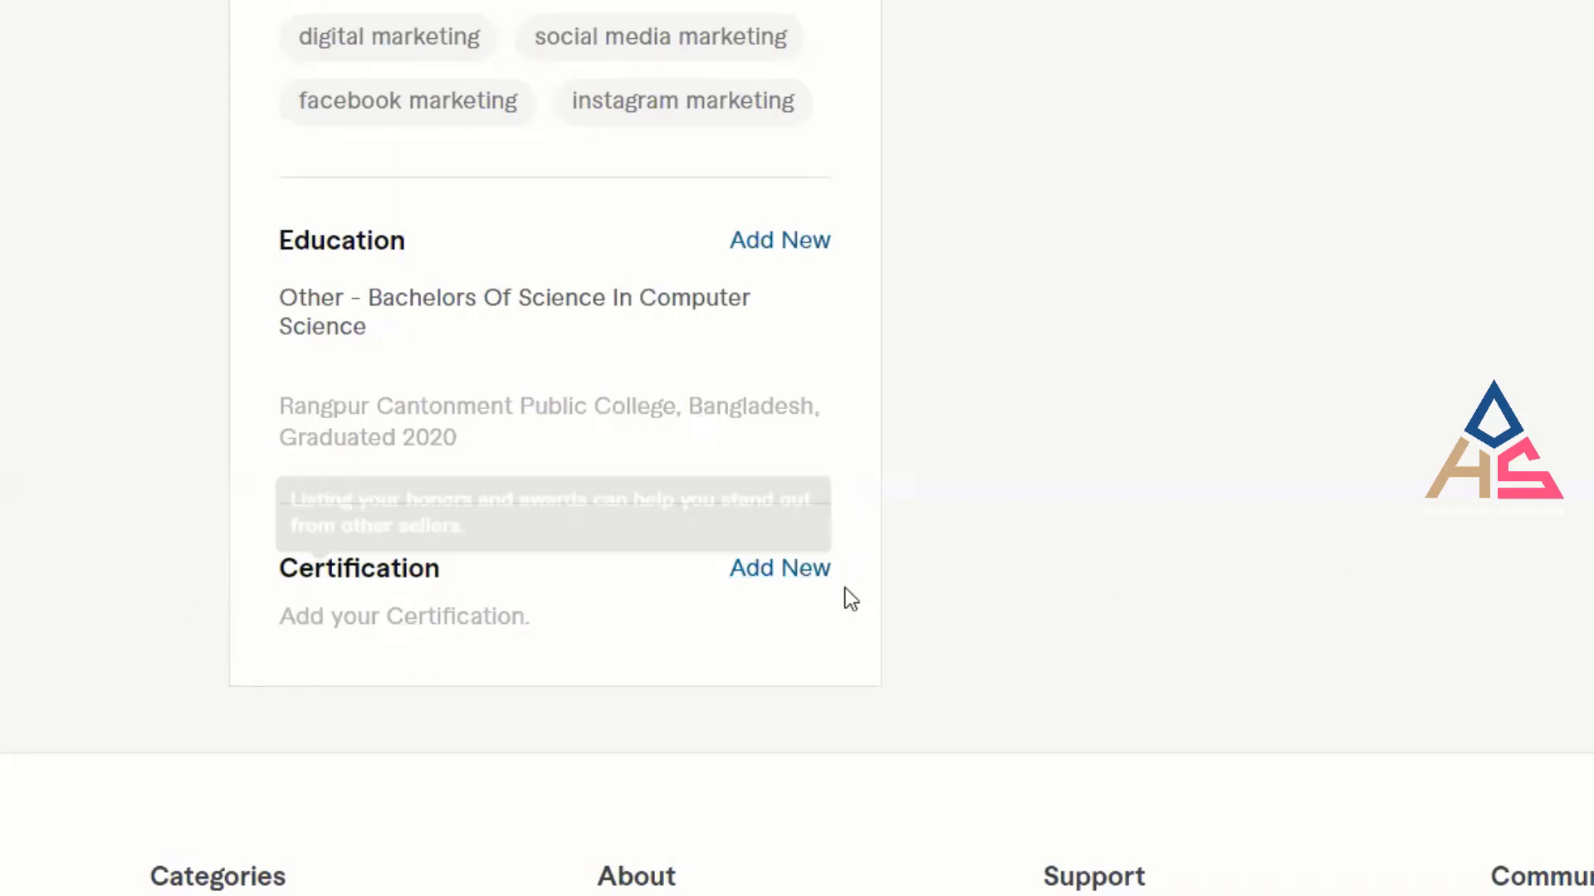
pyautogui.click(798, 586)
# Enter SEO Expert as the certificate name, replacing the first-typed Search Engine Optimization.
pyautogui.scroll(-2, 1114, 658)
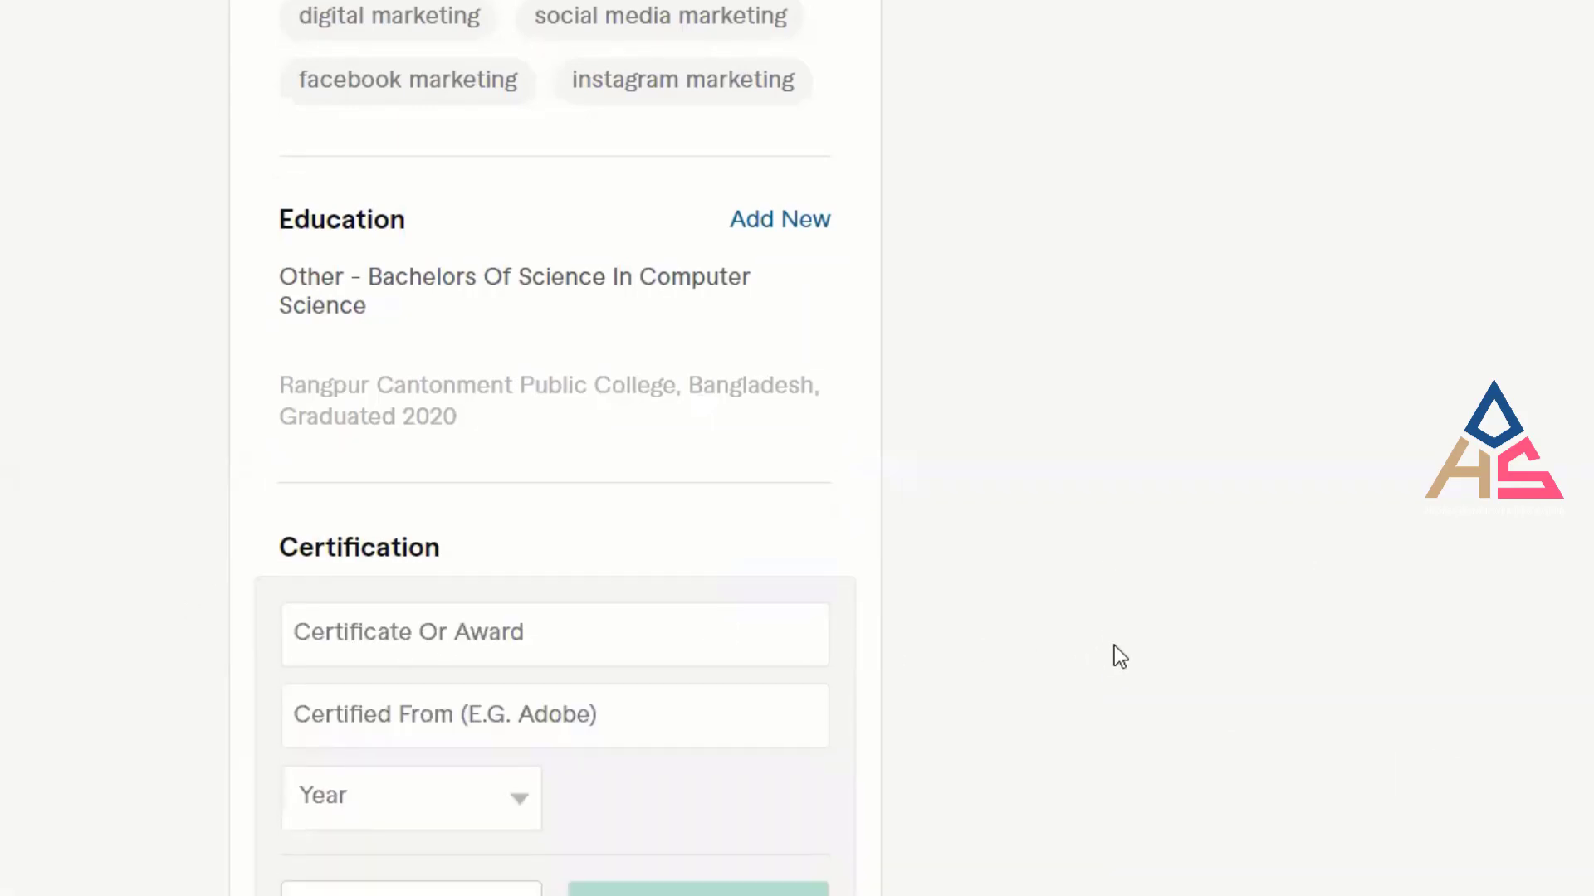
pyautogui.click(623, 489)
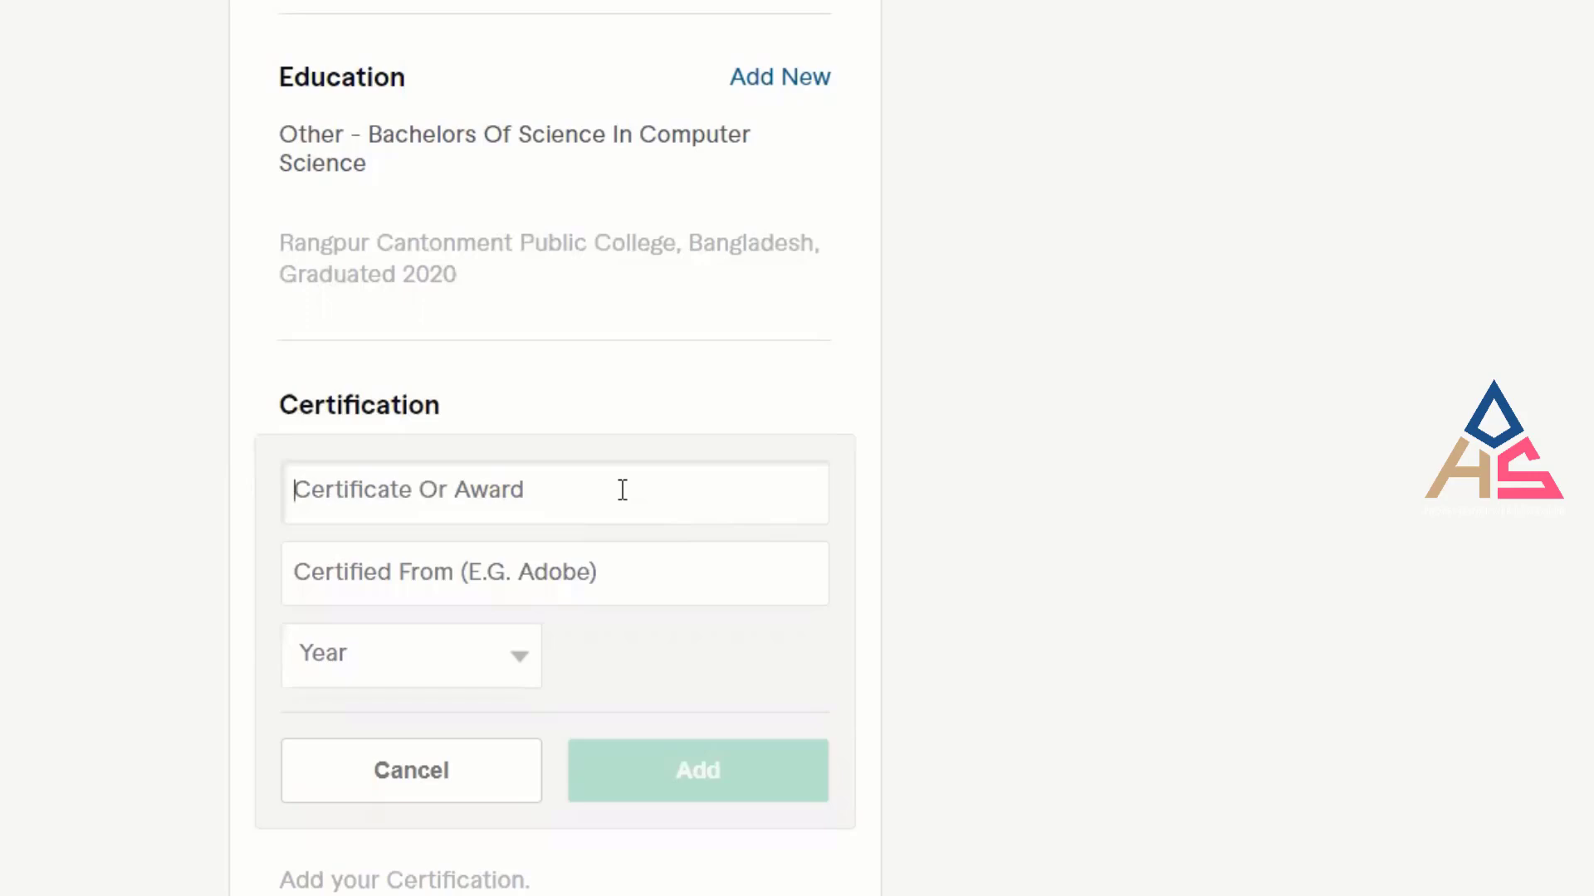
pyautogui.write('Se')
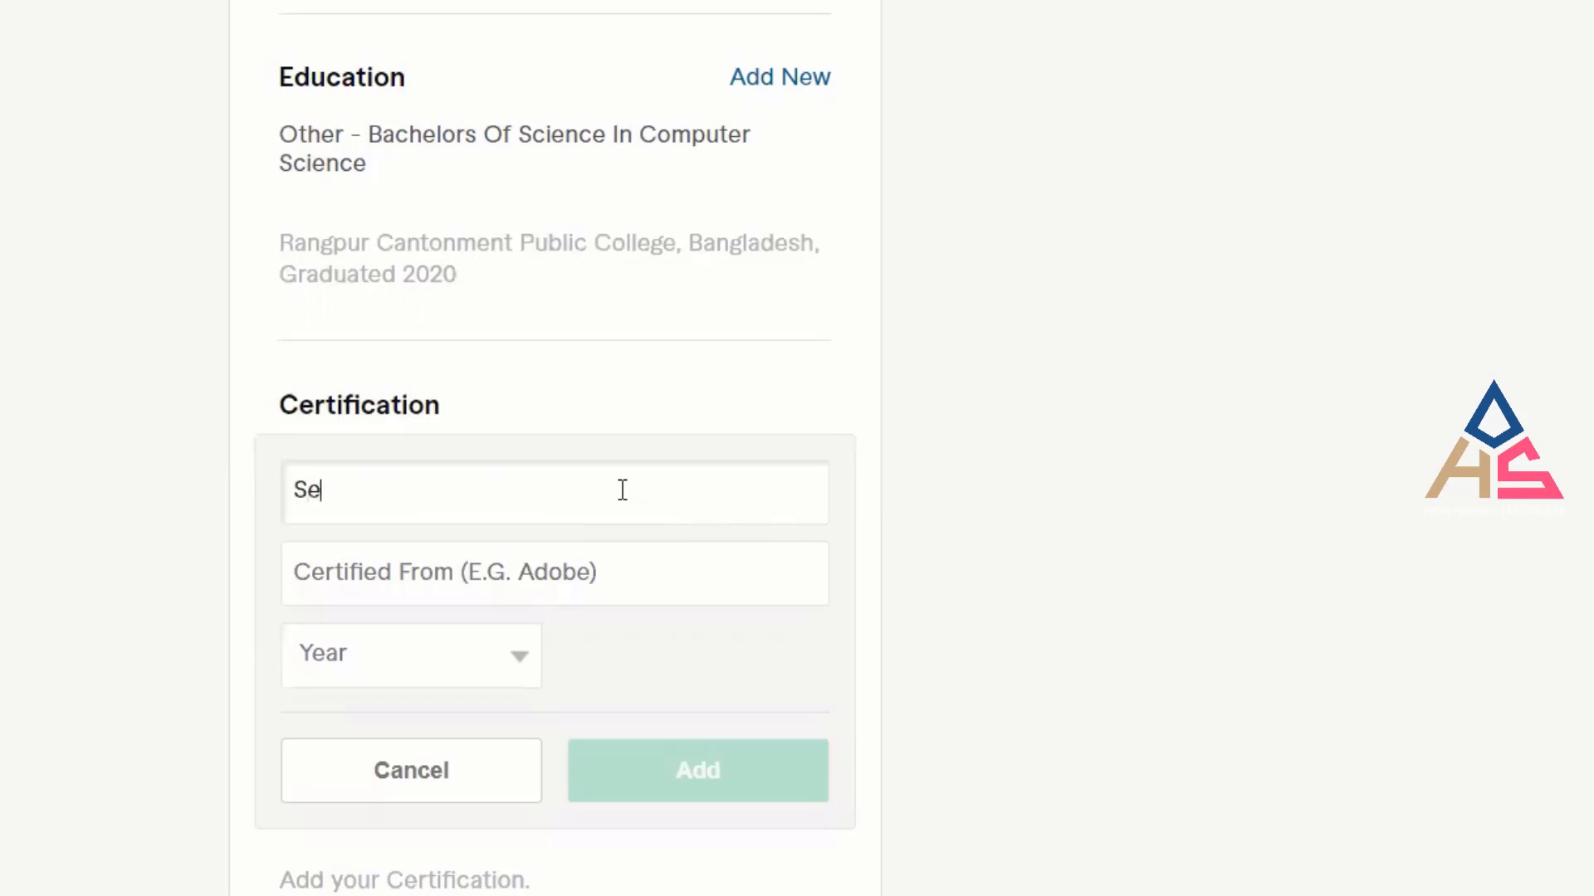
pyautogui.write('arch Engi')
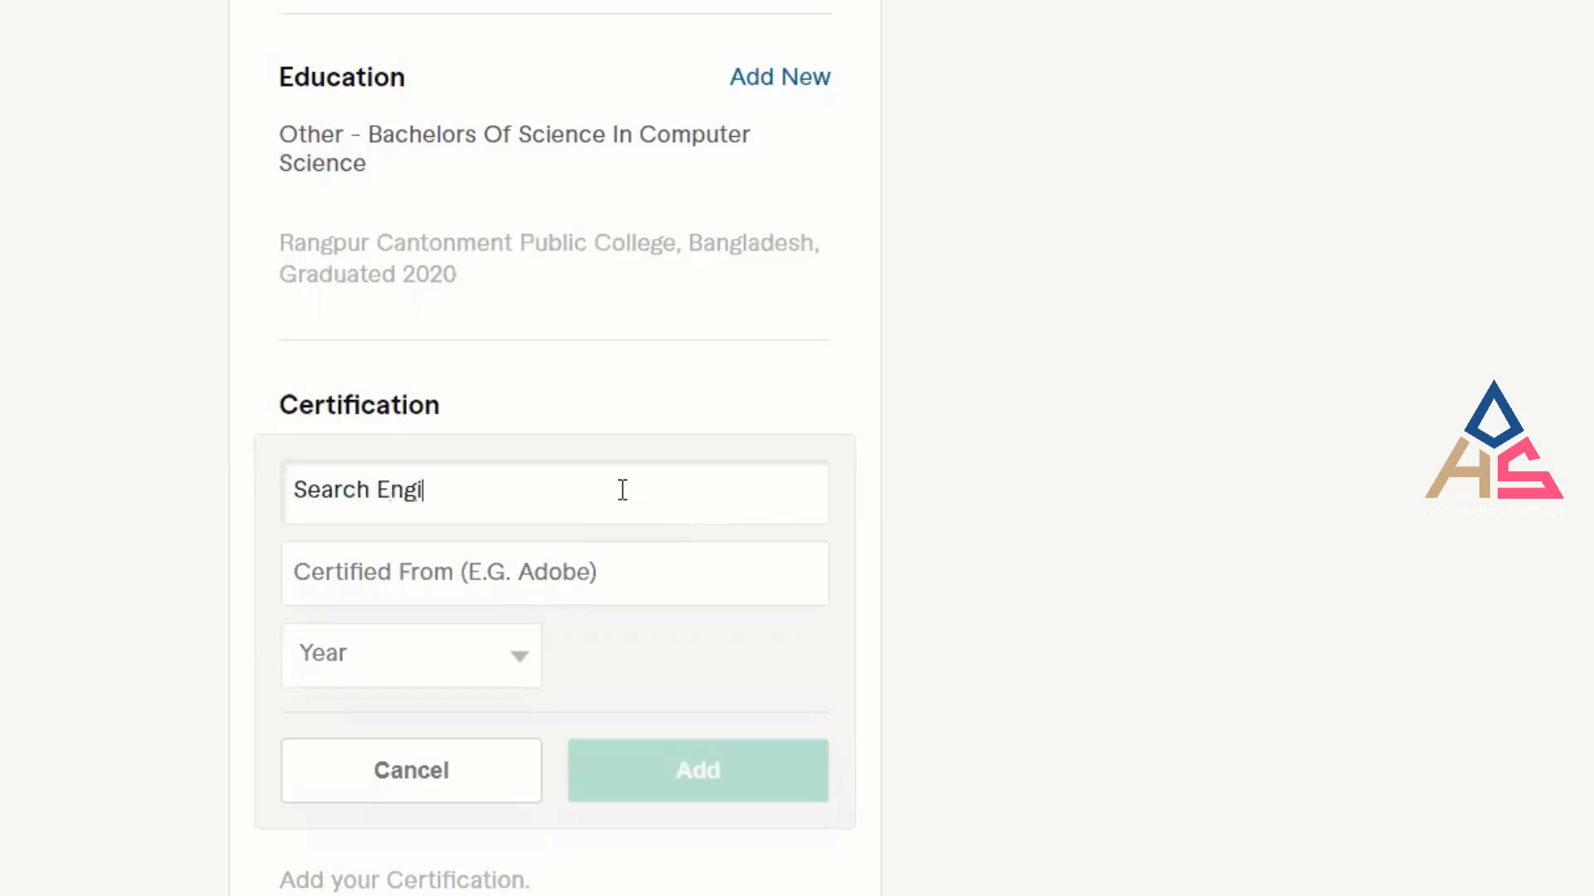
pyautogui.write('ne Optim')
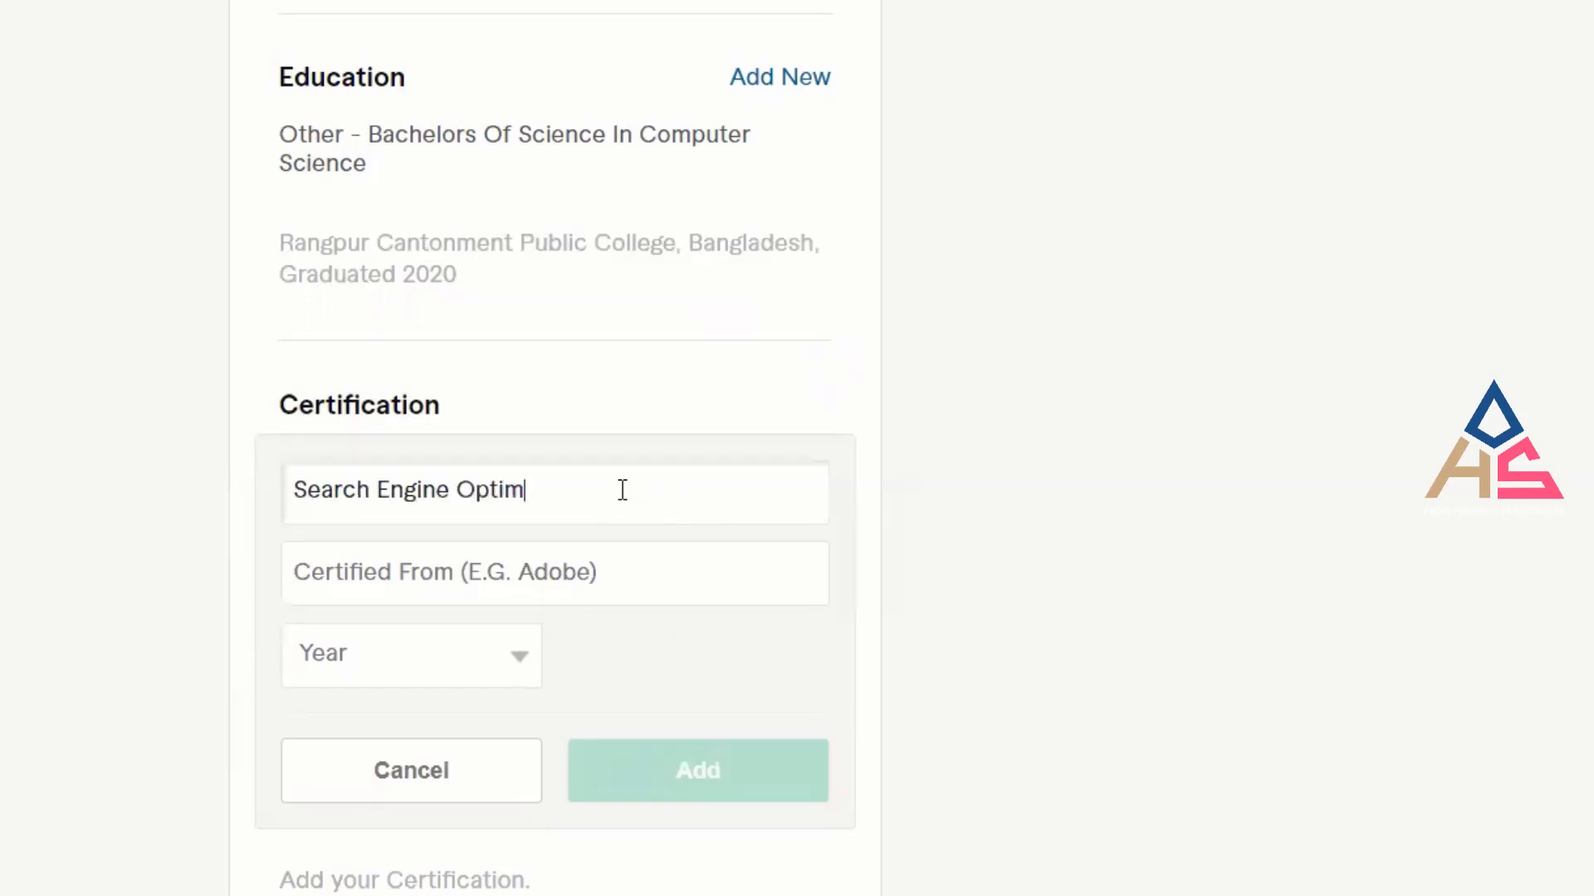
pyautogui.write('ization')
pyautogui.hotkey('ctrl', 'a')
pyautogui.hotkey('ctrl', 'c')
pyautogui.press('BackSpace')
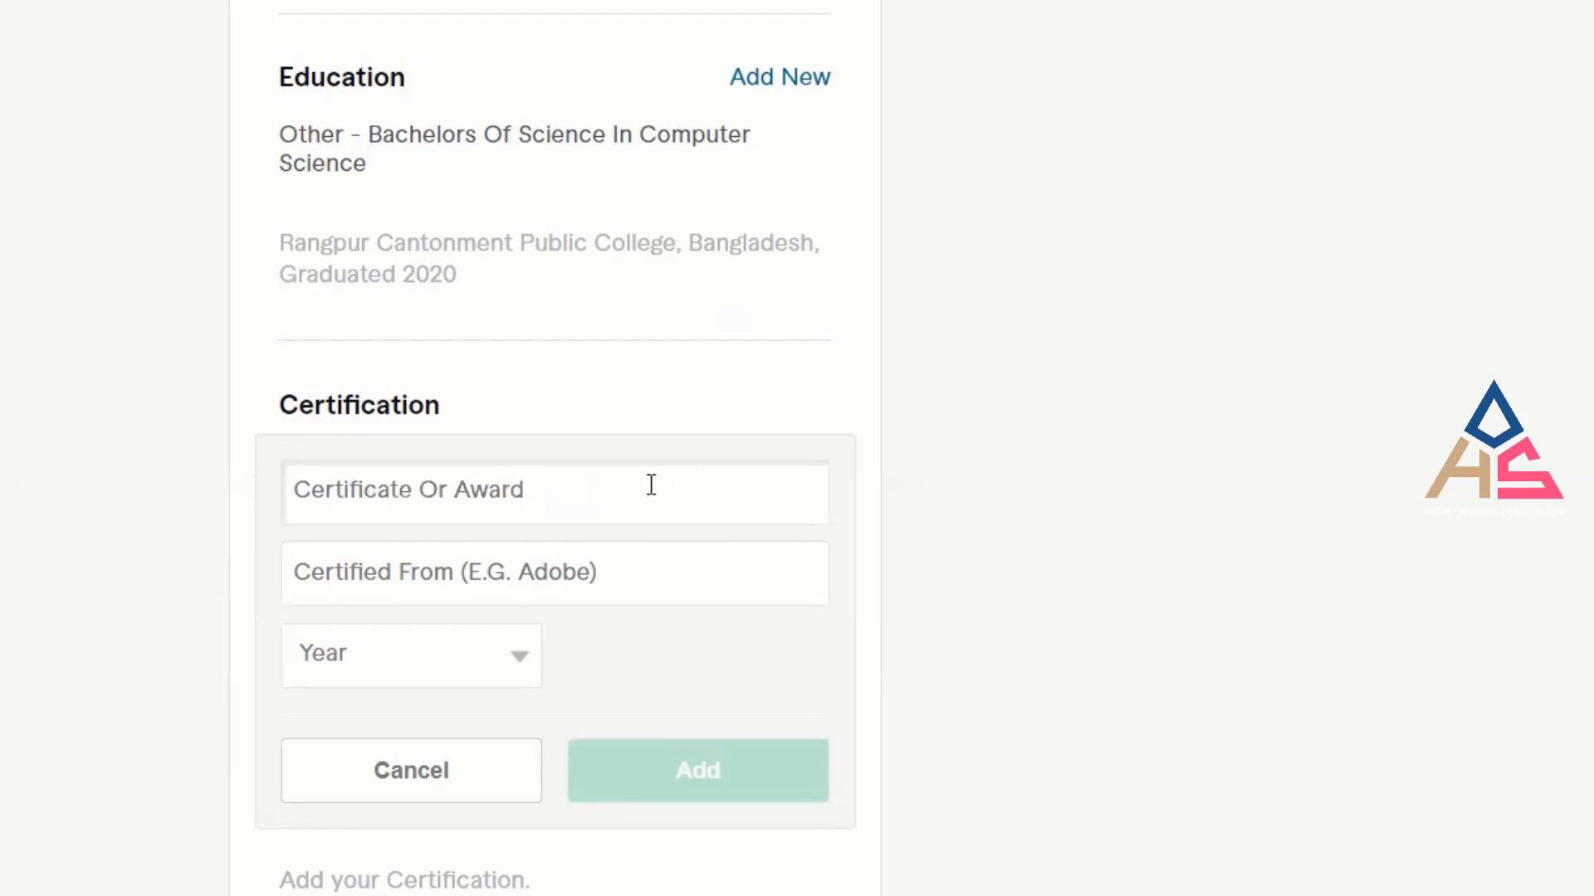
pyautogui.hotkey('ctrl', 'v')
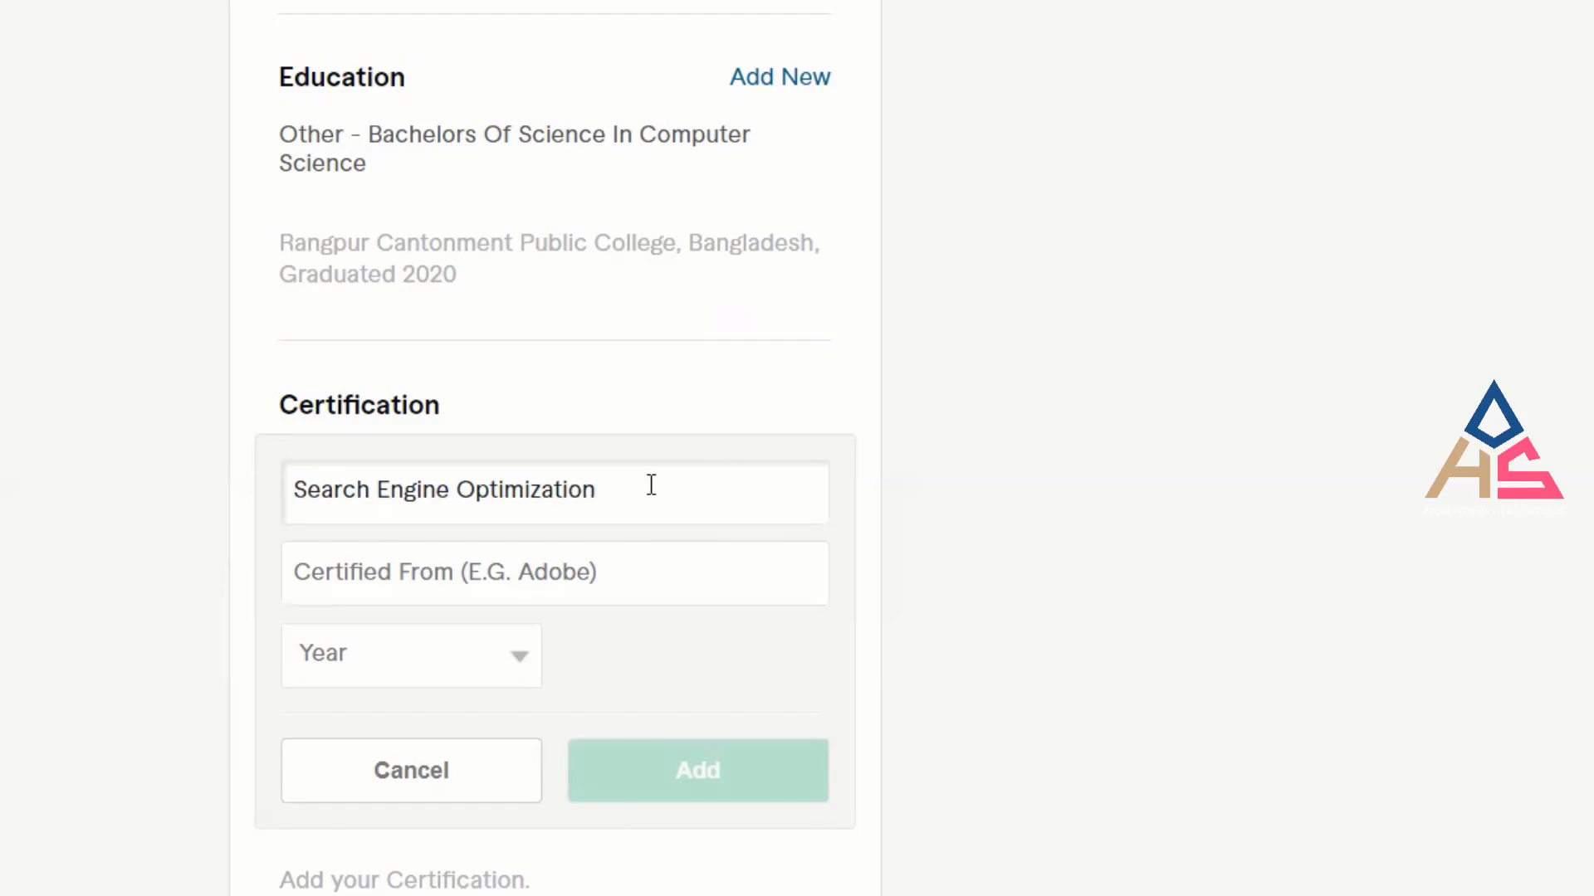
pyautogui.click(468, 560)
pyautogui.moveTo(605, 495); pyautogui.dragTo(257, 463)
pyautogui.hotkey('ctrl', 'c')
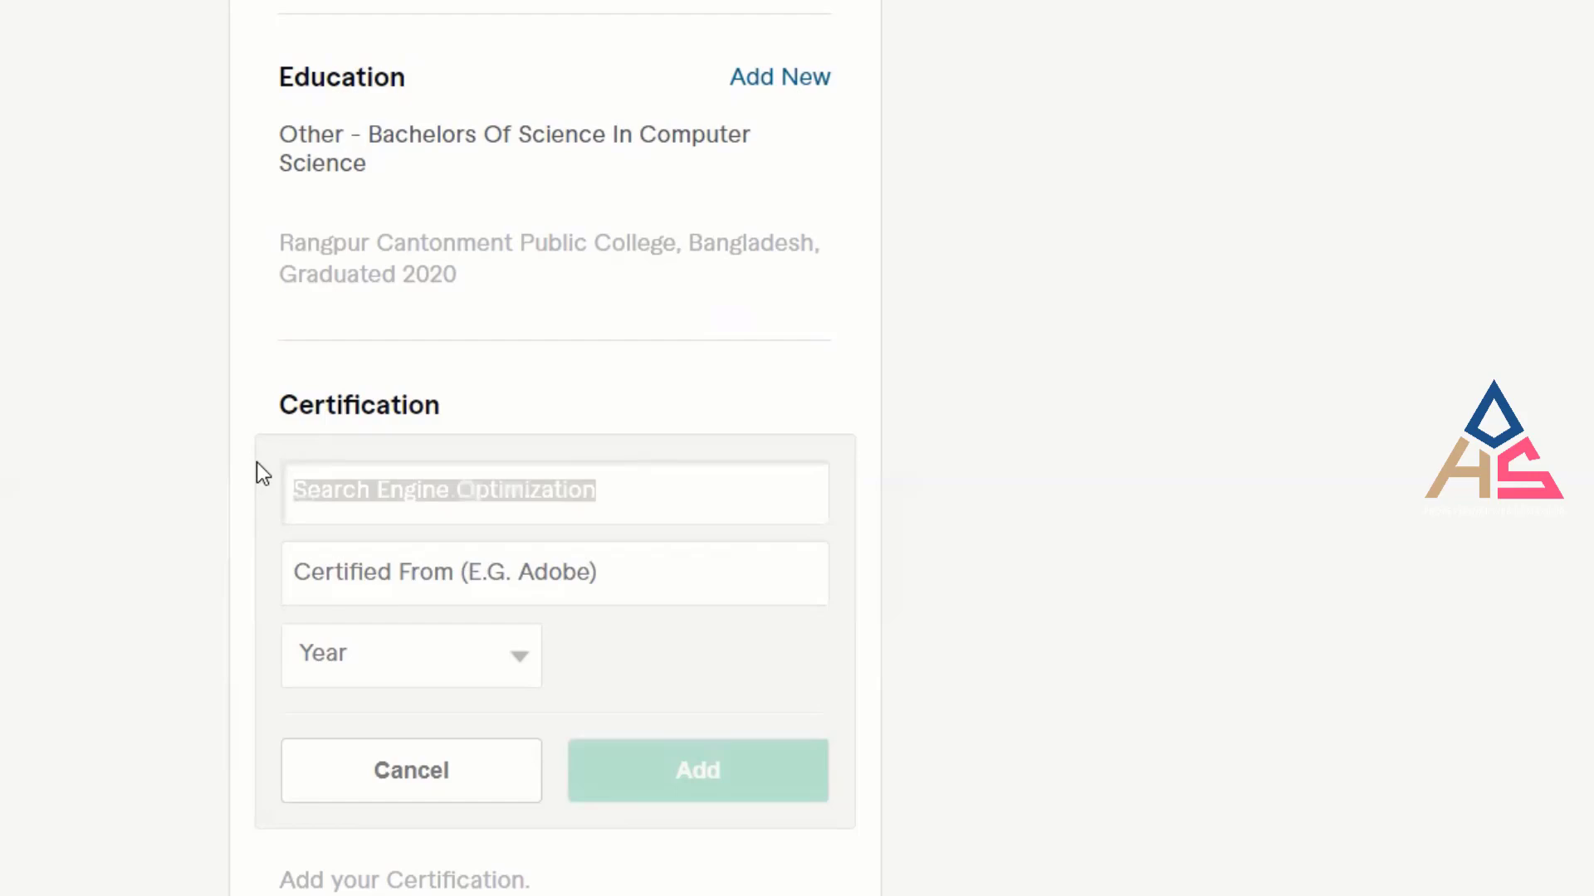
pyautogui.press('BackSpace')
pyautogui.click(382, 569)
pyautogui.hotkey('ctrl', 'v')
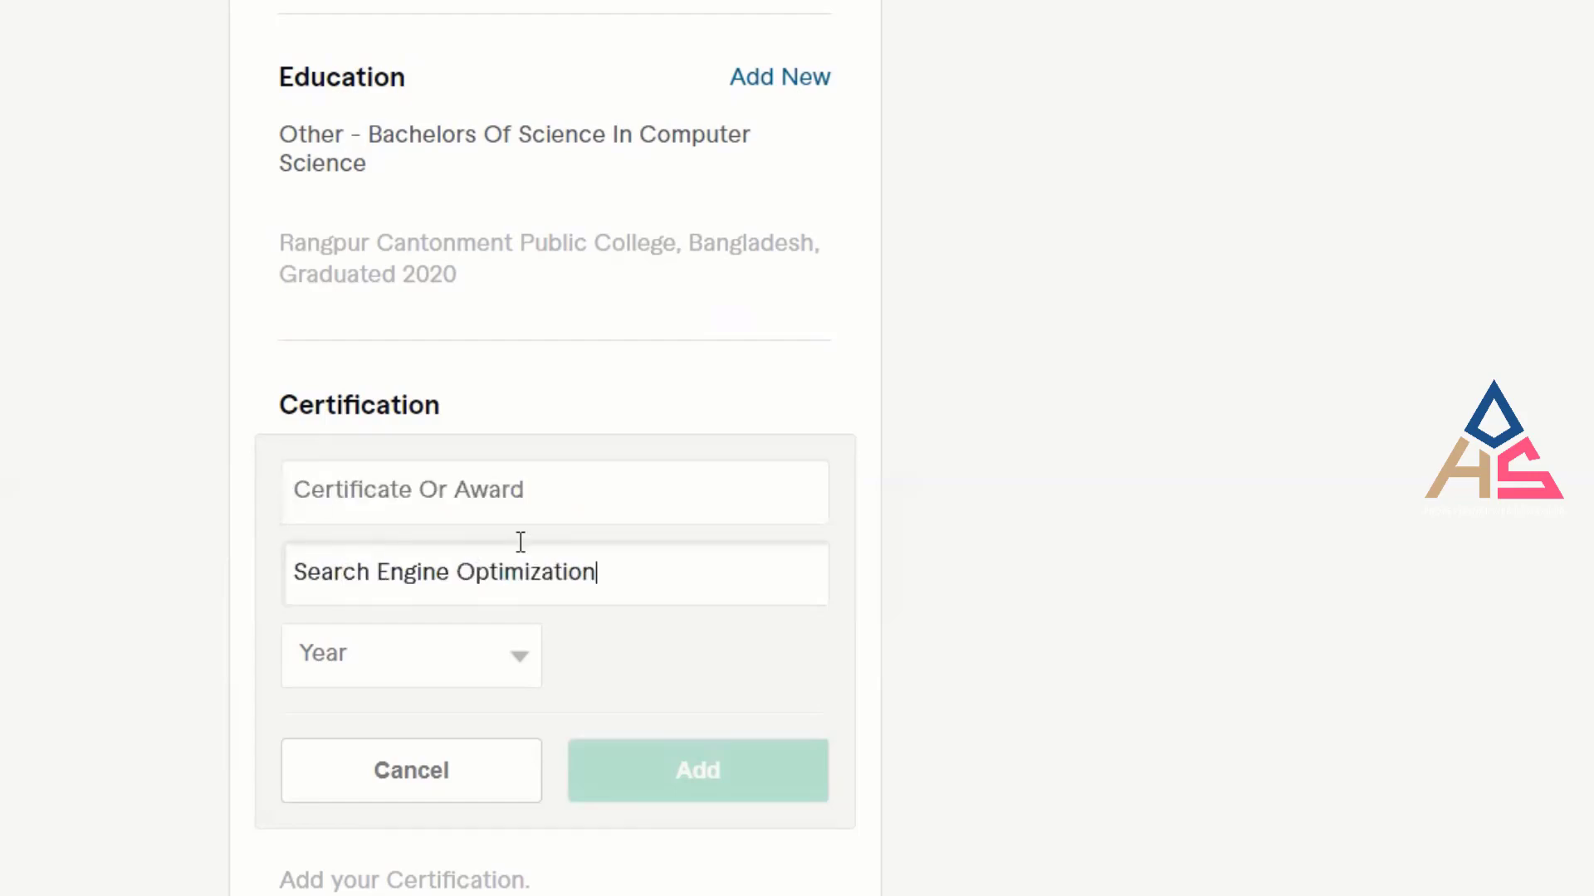
pyautogui.click(549, 499)
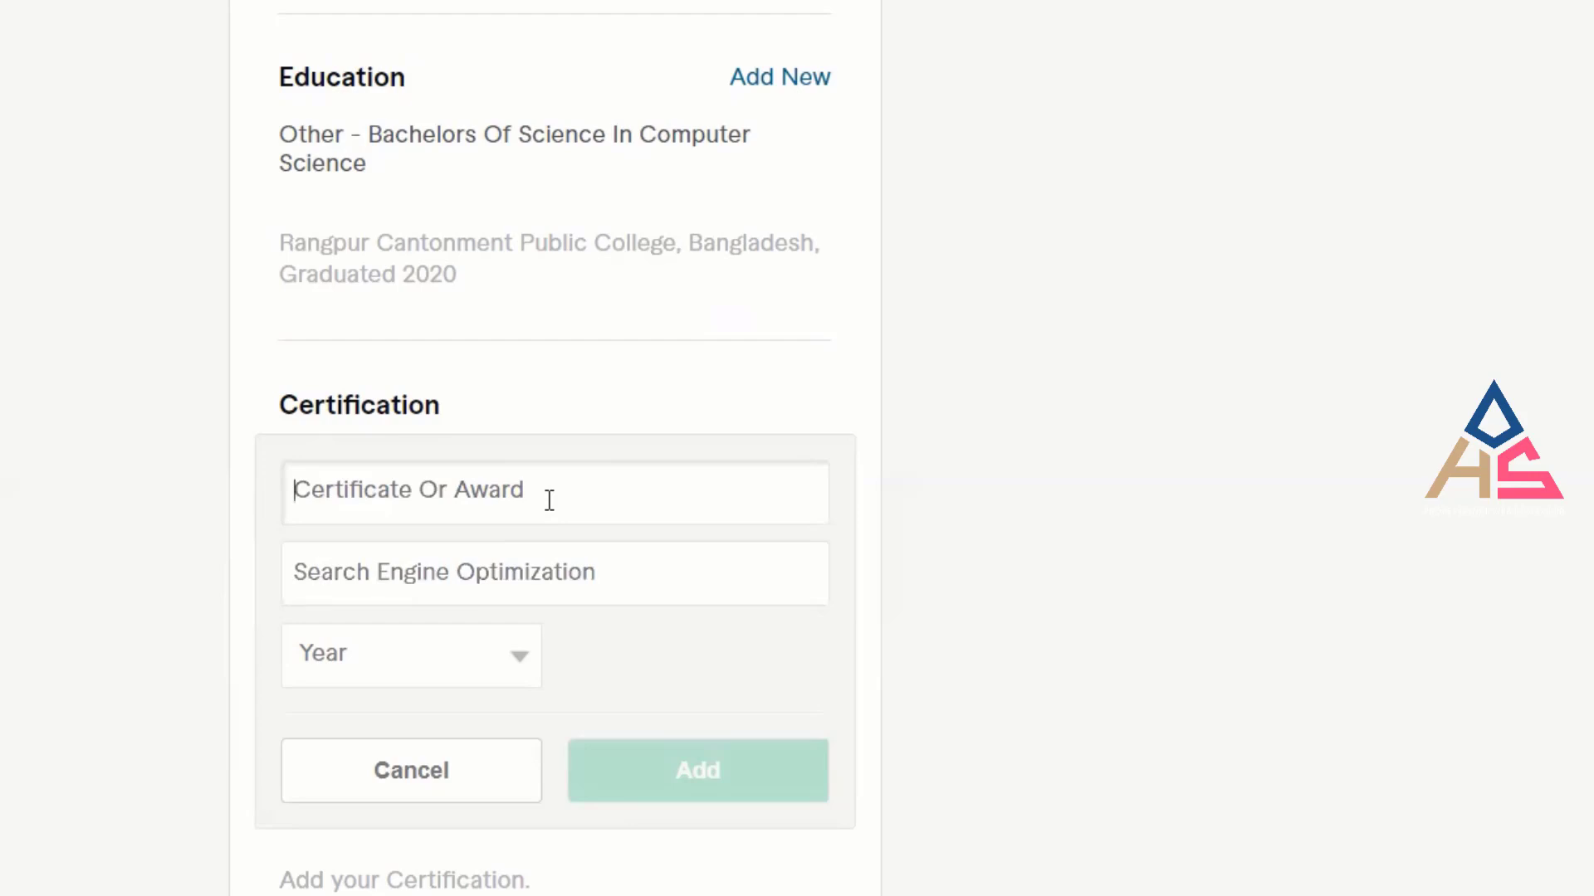
pyautogui.write('SE')
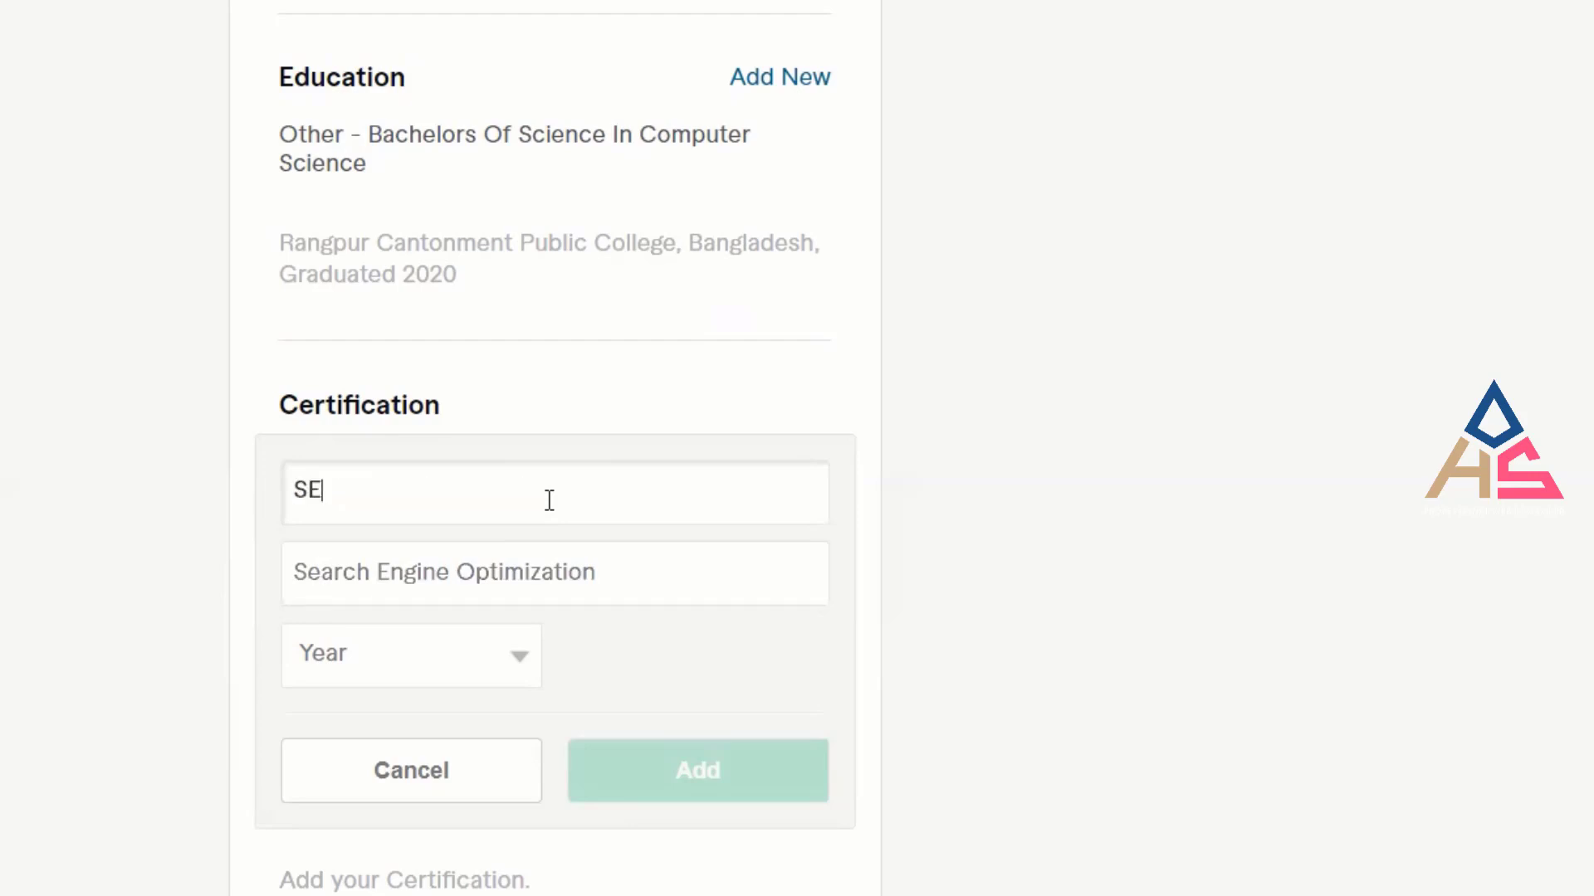
pyautogui.write('O EX')
pyautogui.press('BackSpace')
pyautogui.write('pert')
pyautogui.press('Left')
pyautogui.press('Left')
pyautogui.press('Left')
pyautogui.press('Left')
pyautogui.write('x')
# Replace the Certified From text with IT Bhubon, Rangpur.
pyautogui.click(652, 577)
pyautogui.moveTo(652, 576); pyautogui.dragTo(181, 538)
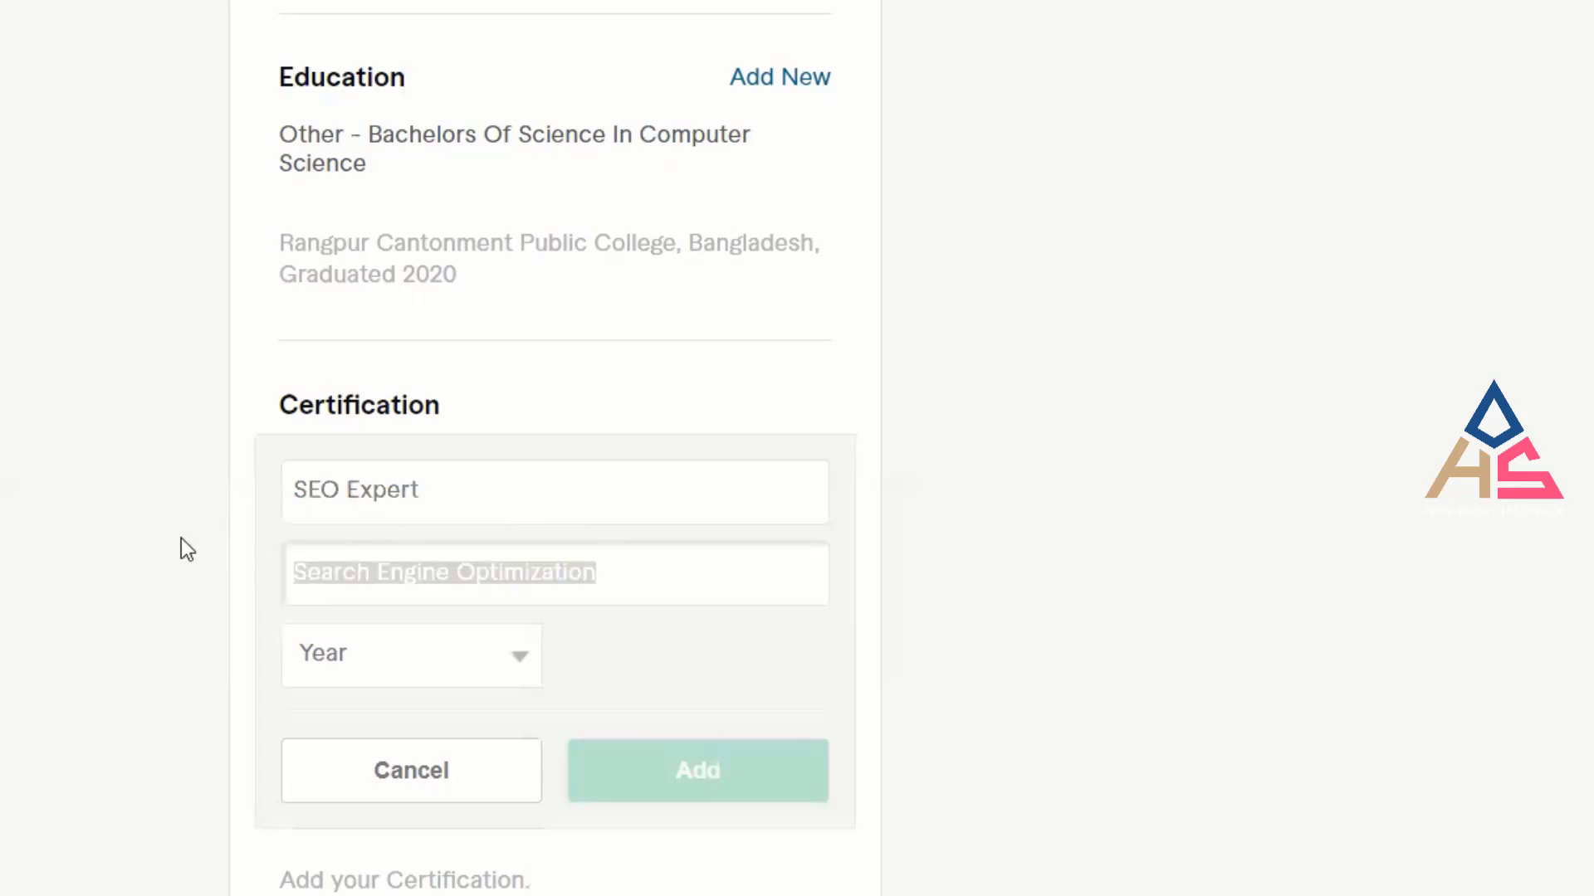
pyautogui.press('BackSpace')
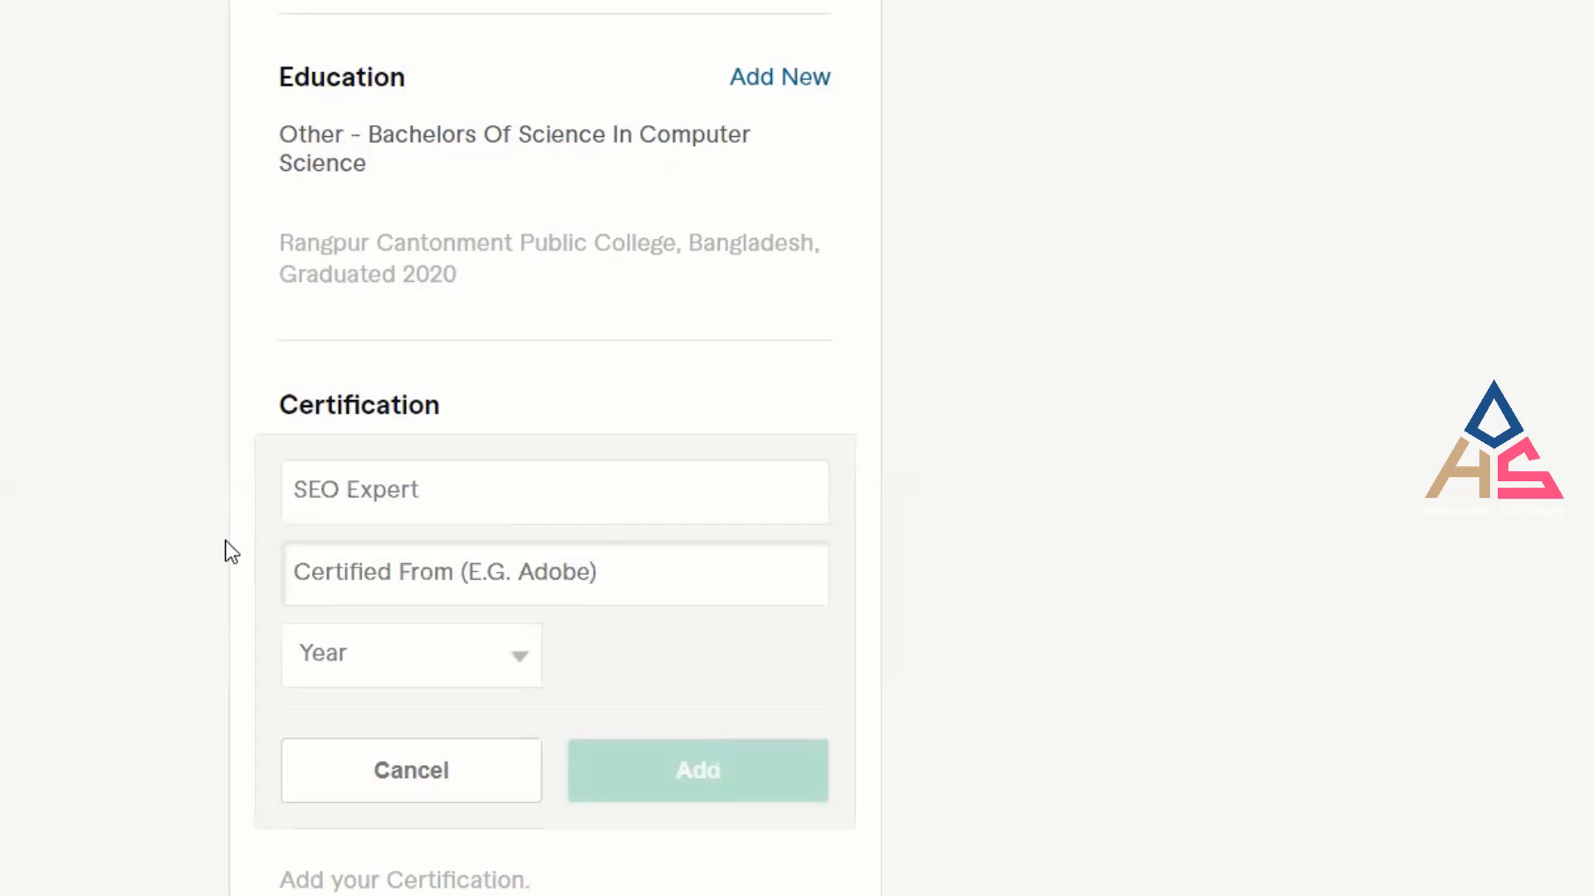
pyautogui.write('Ii')
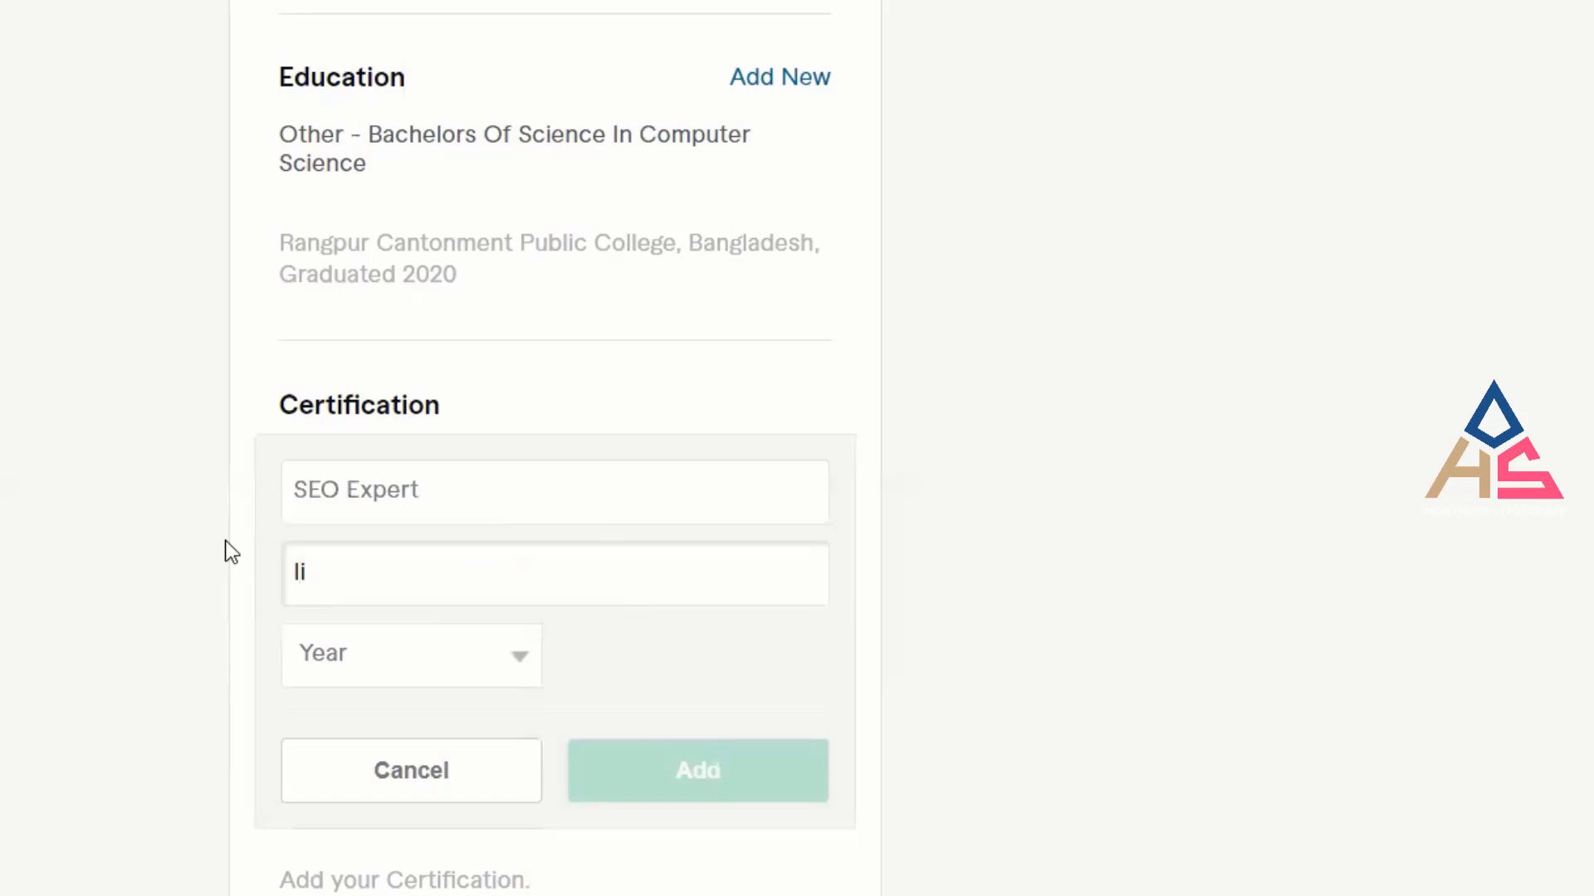
pyautogui.press('BackSpace')
pyautogui.write('T Bhubon')
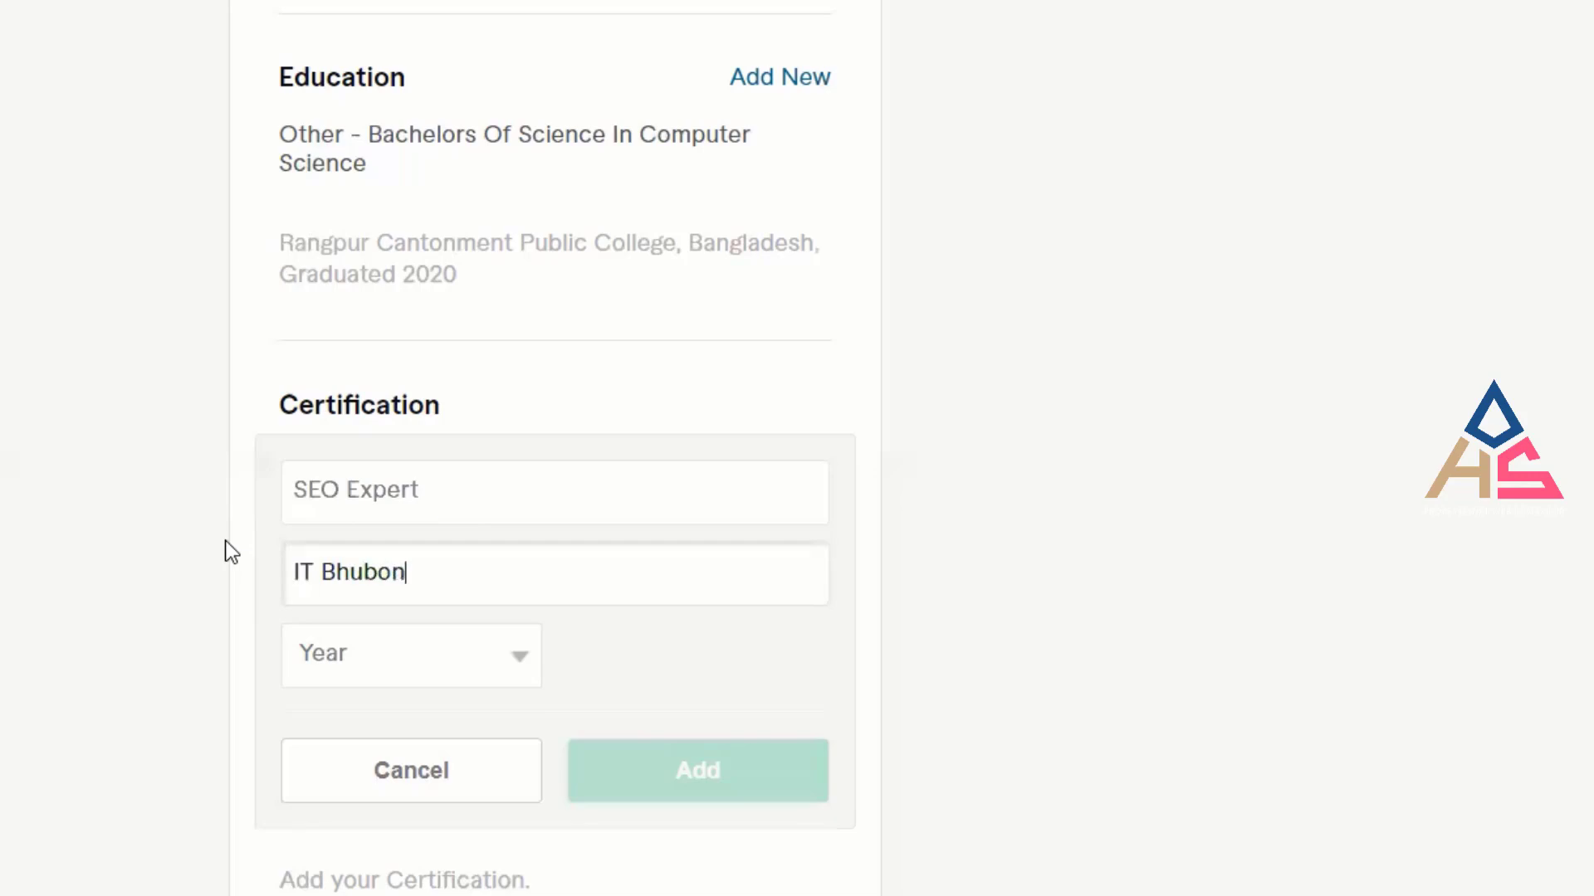
pyautogui.write(', Rangpur')
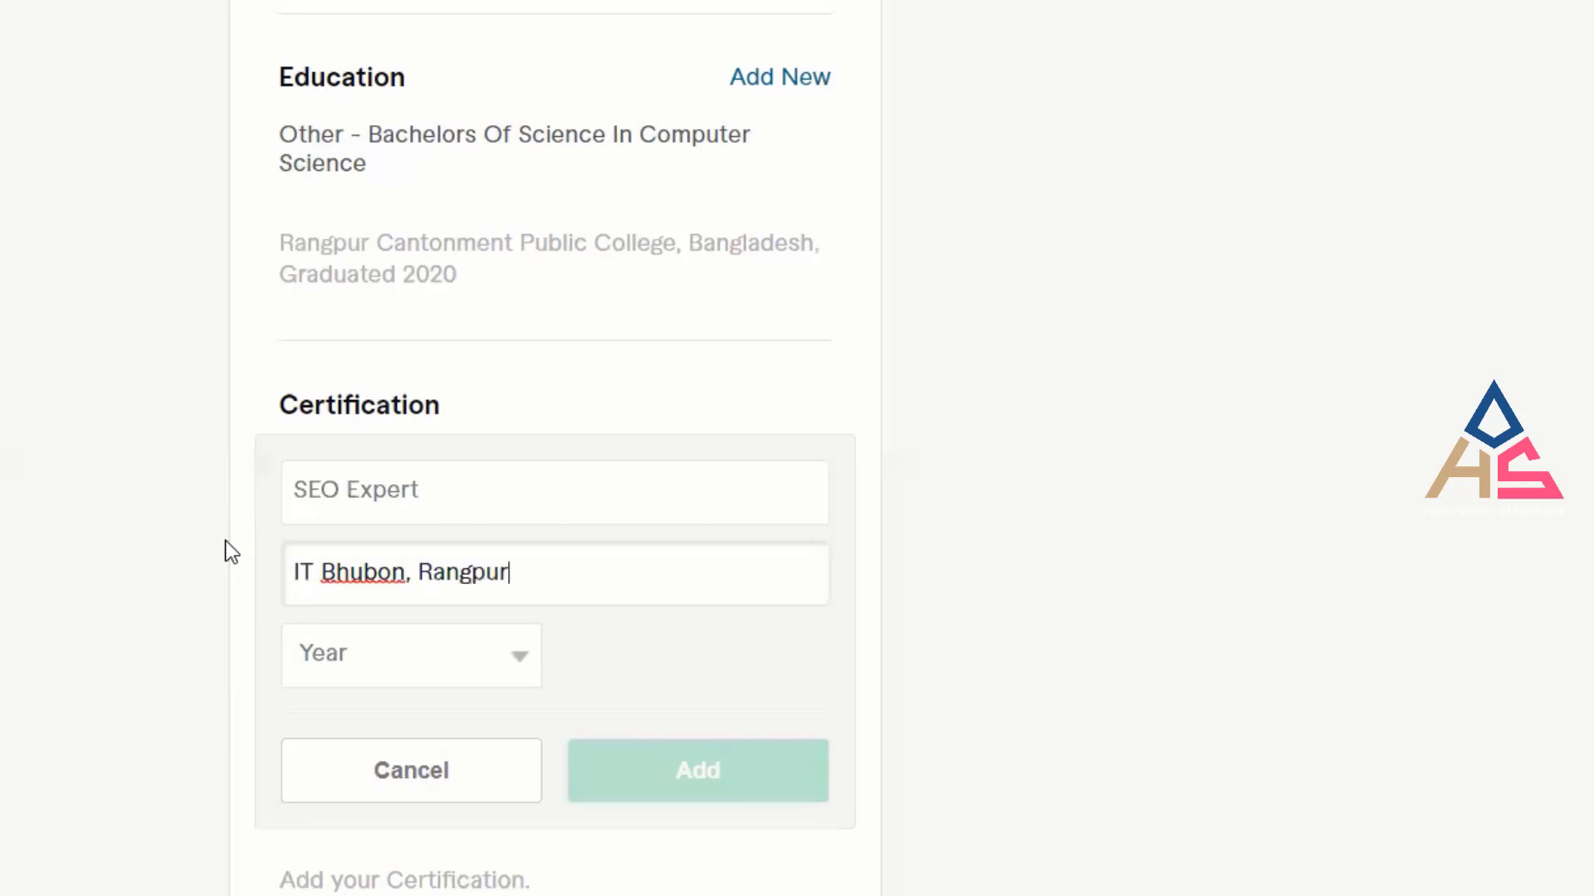
pyautogui.write(',')
pyautogui.press('BackSpace')
pyautogui.press('BackSpace')
pyautogui.click(690, 628)
# Choose 2019 as the certification year and add the SEO Expert certification.
pyautogui.click(505, 664)
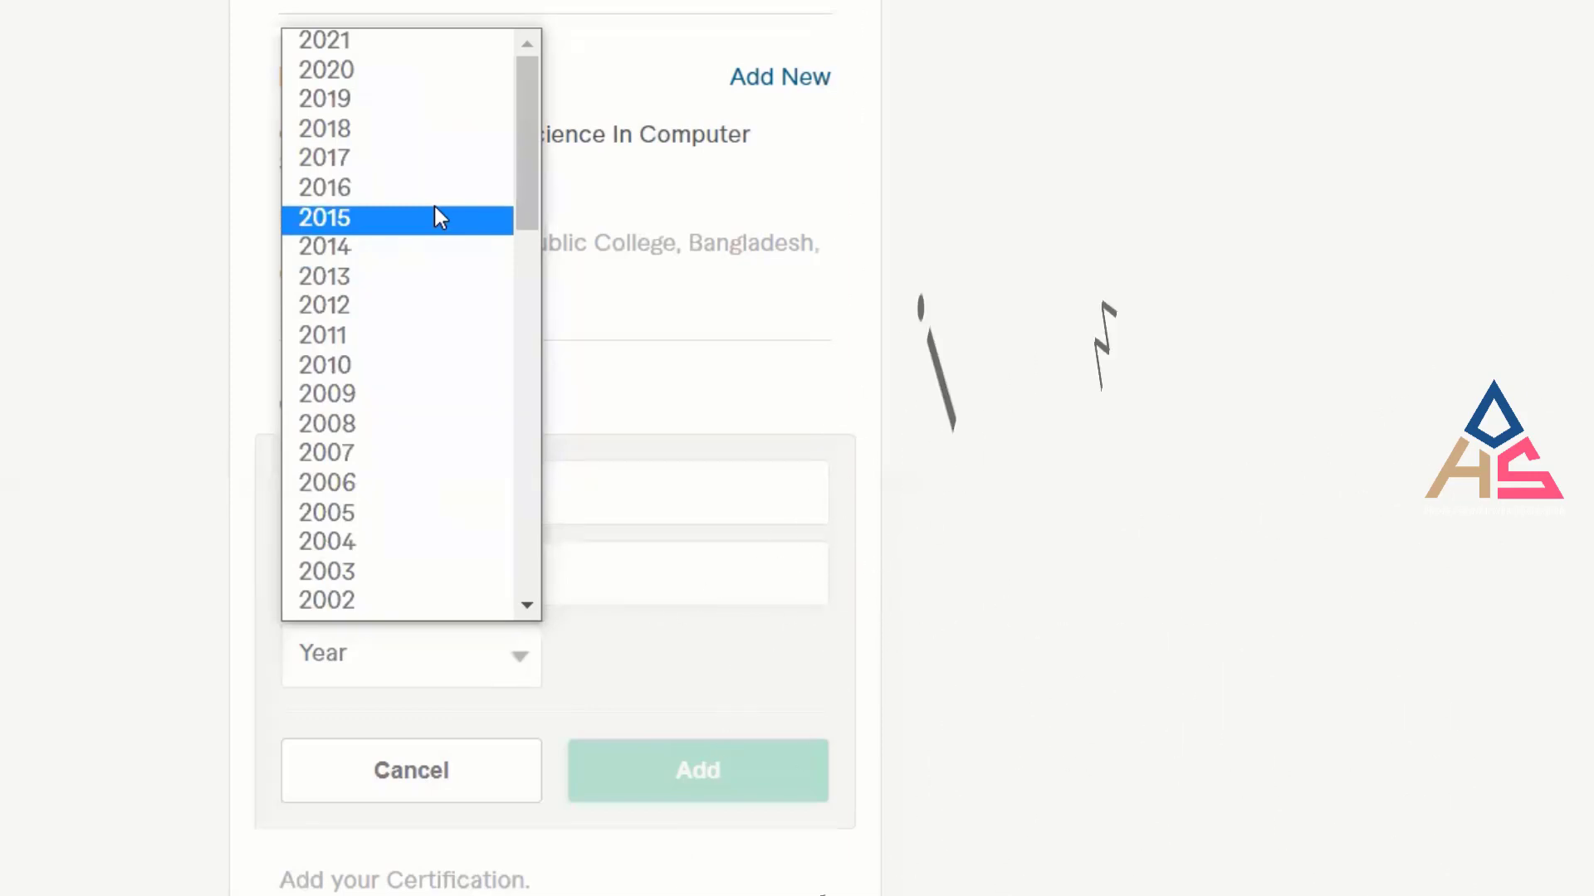
pyautogui.click(370, 128)
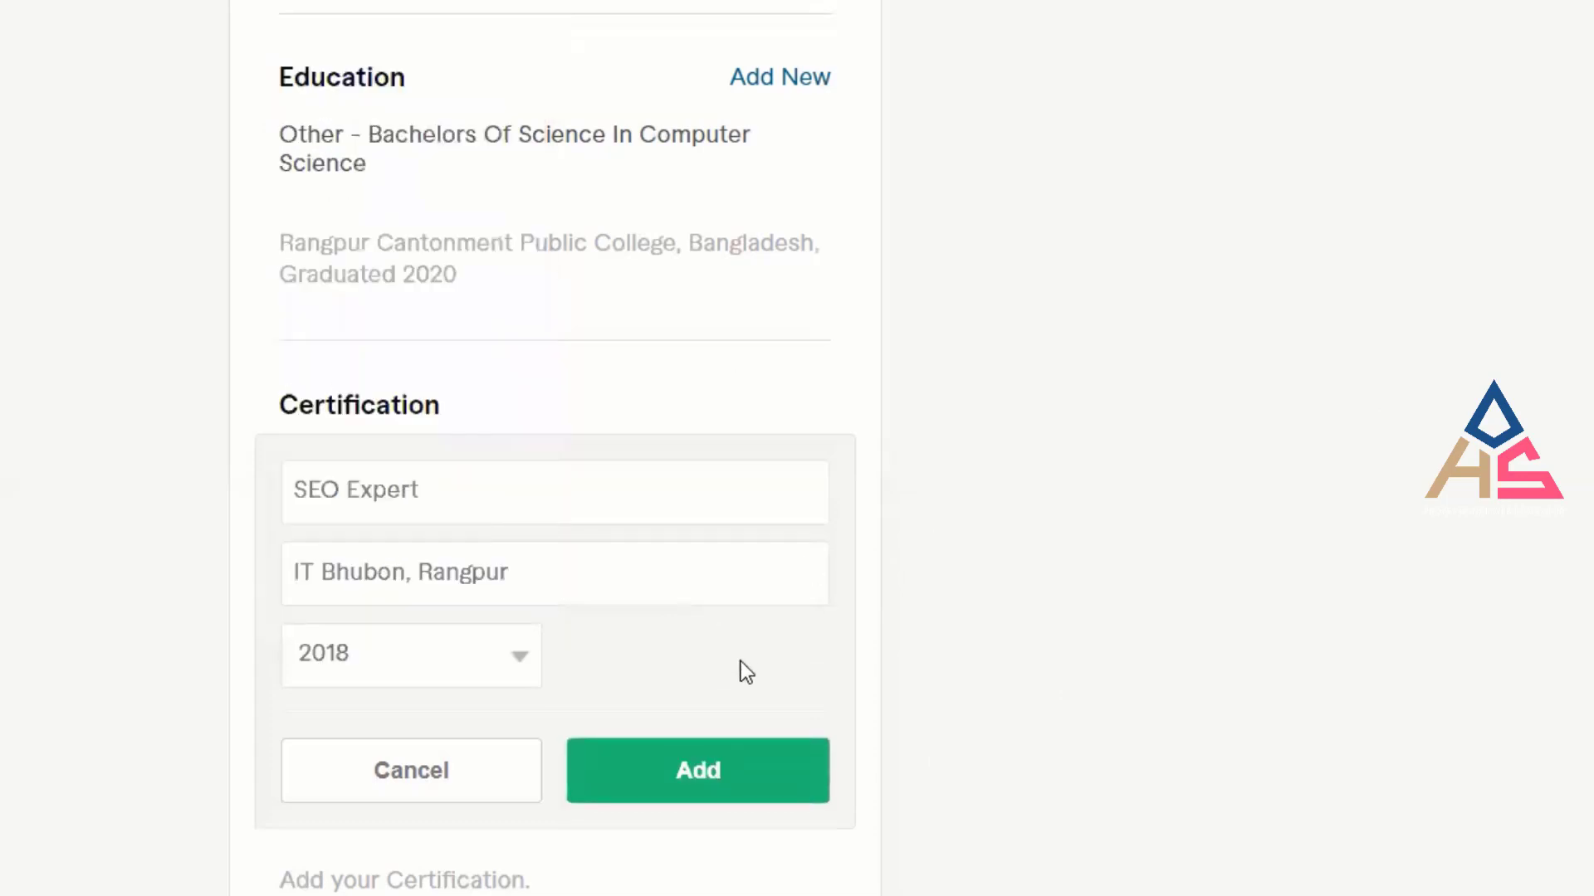
pyautogui.click(532, 655)
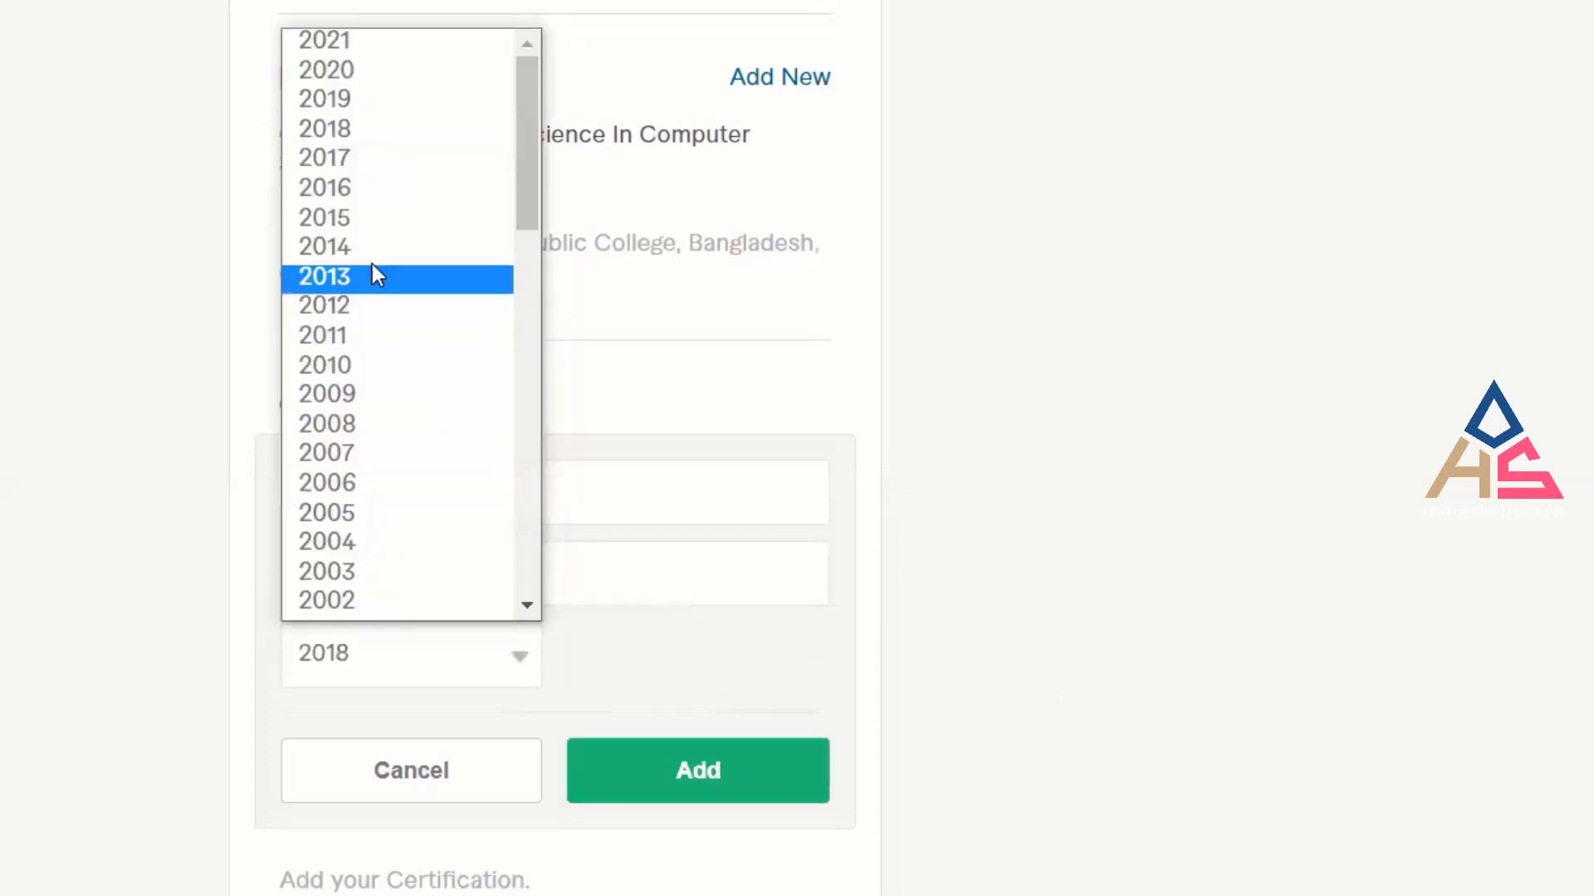
pyautogui.click(340, 101)
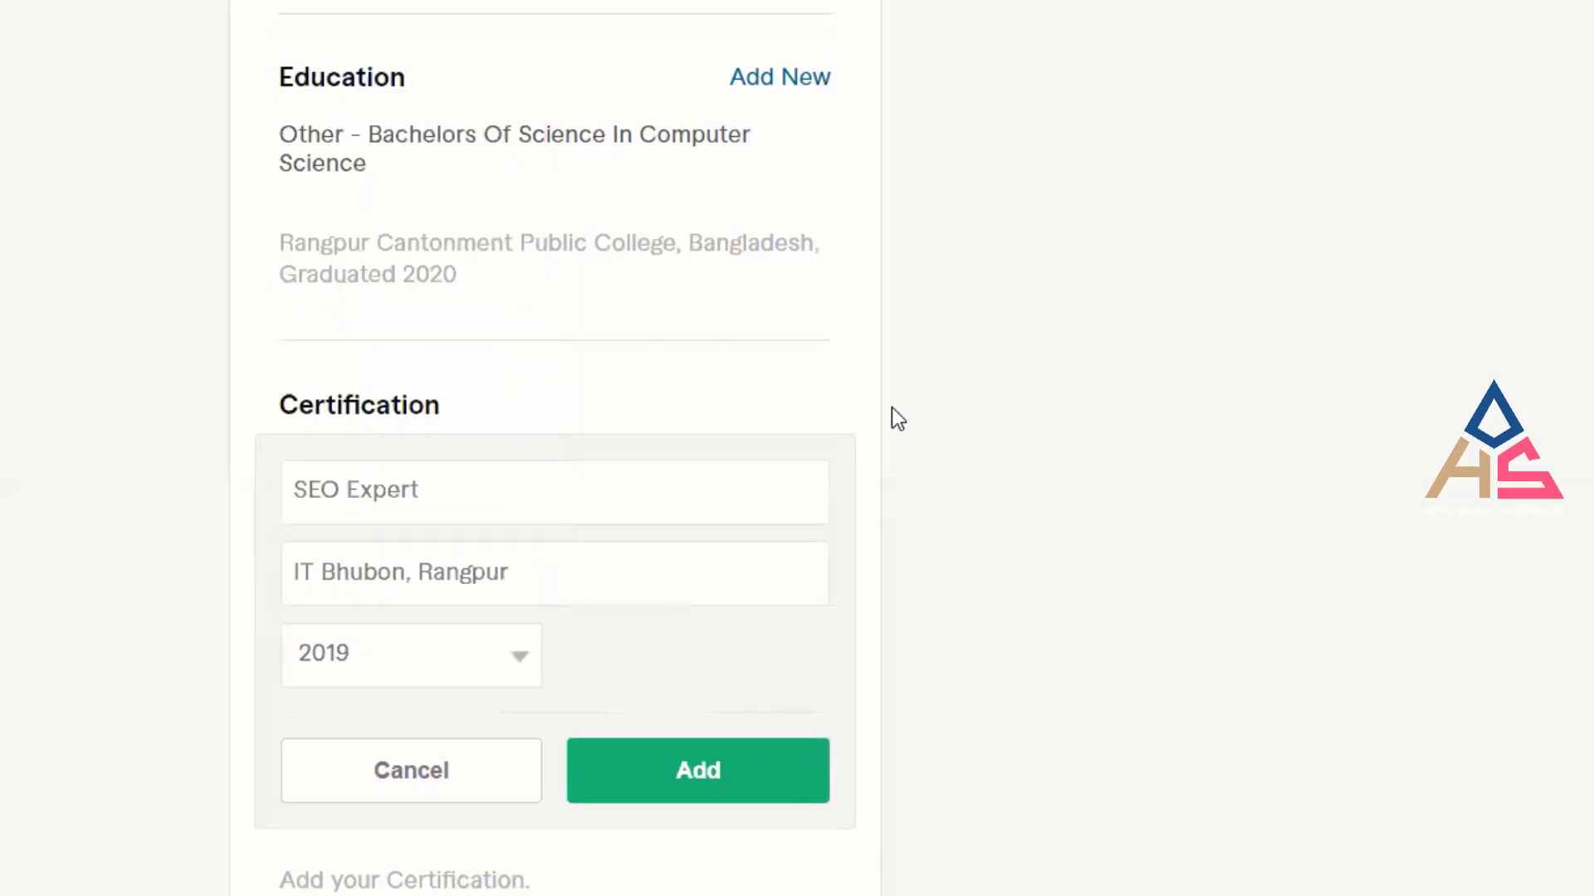
pyautogui.scroll(4, 891, 407)
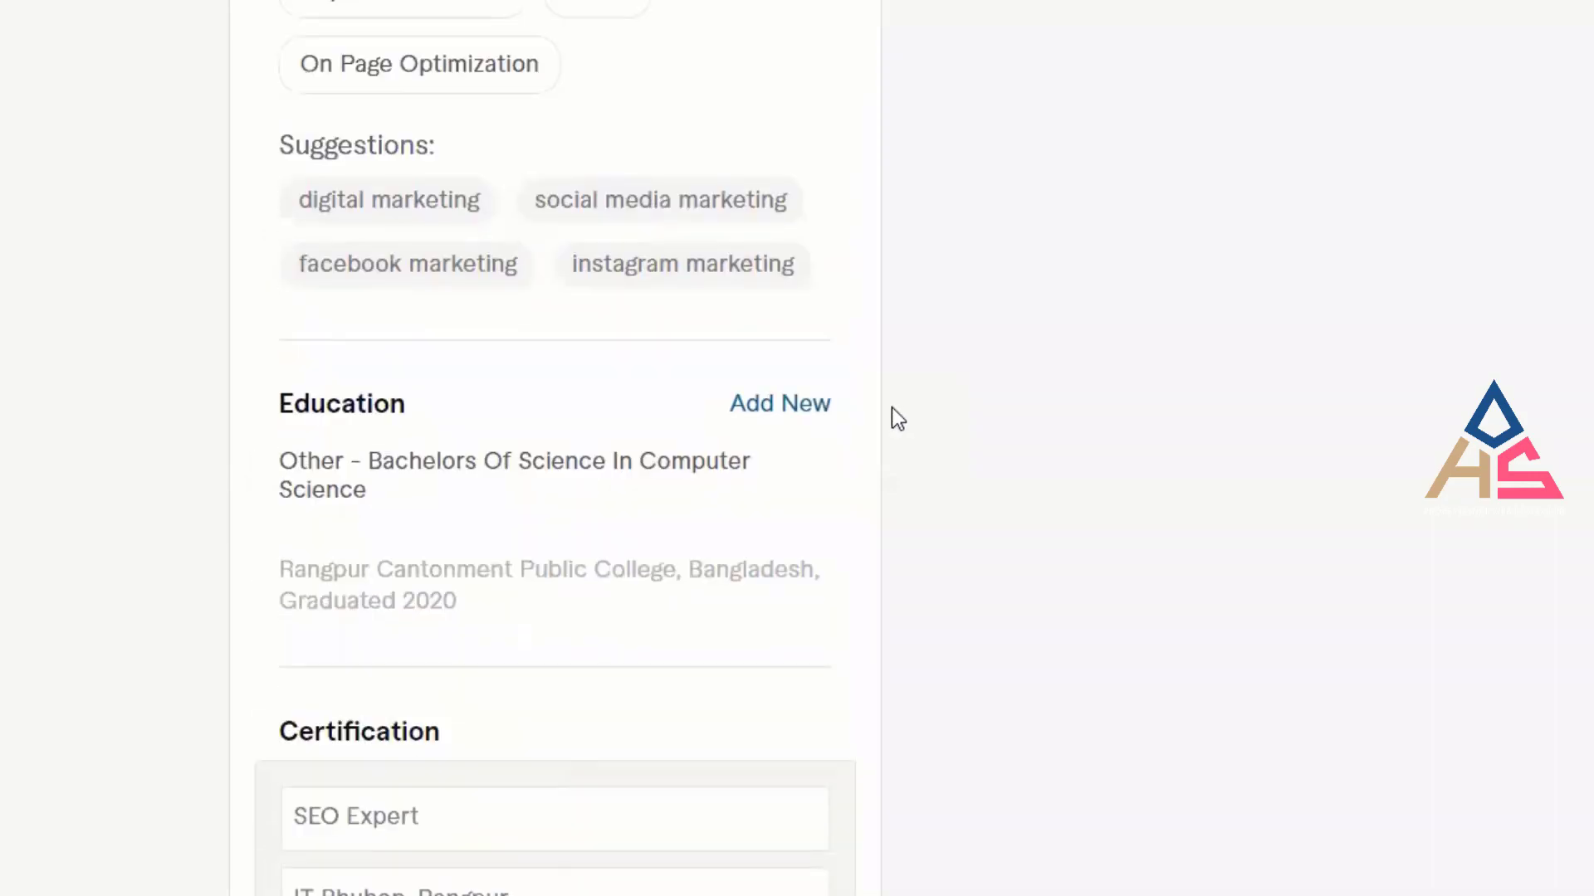
pyautogui.scroll(-4, 891, 406)
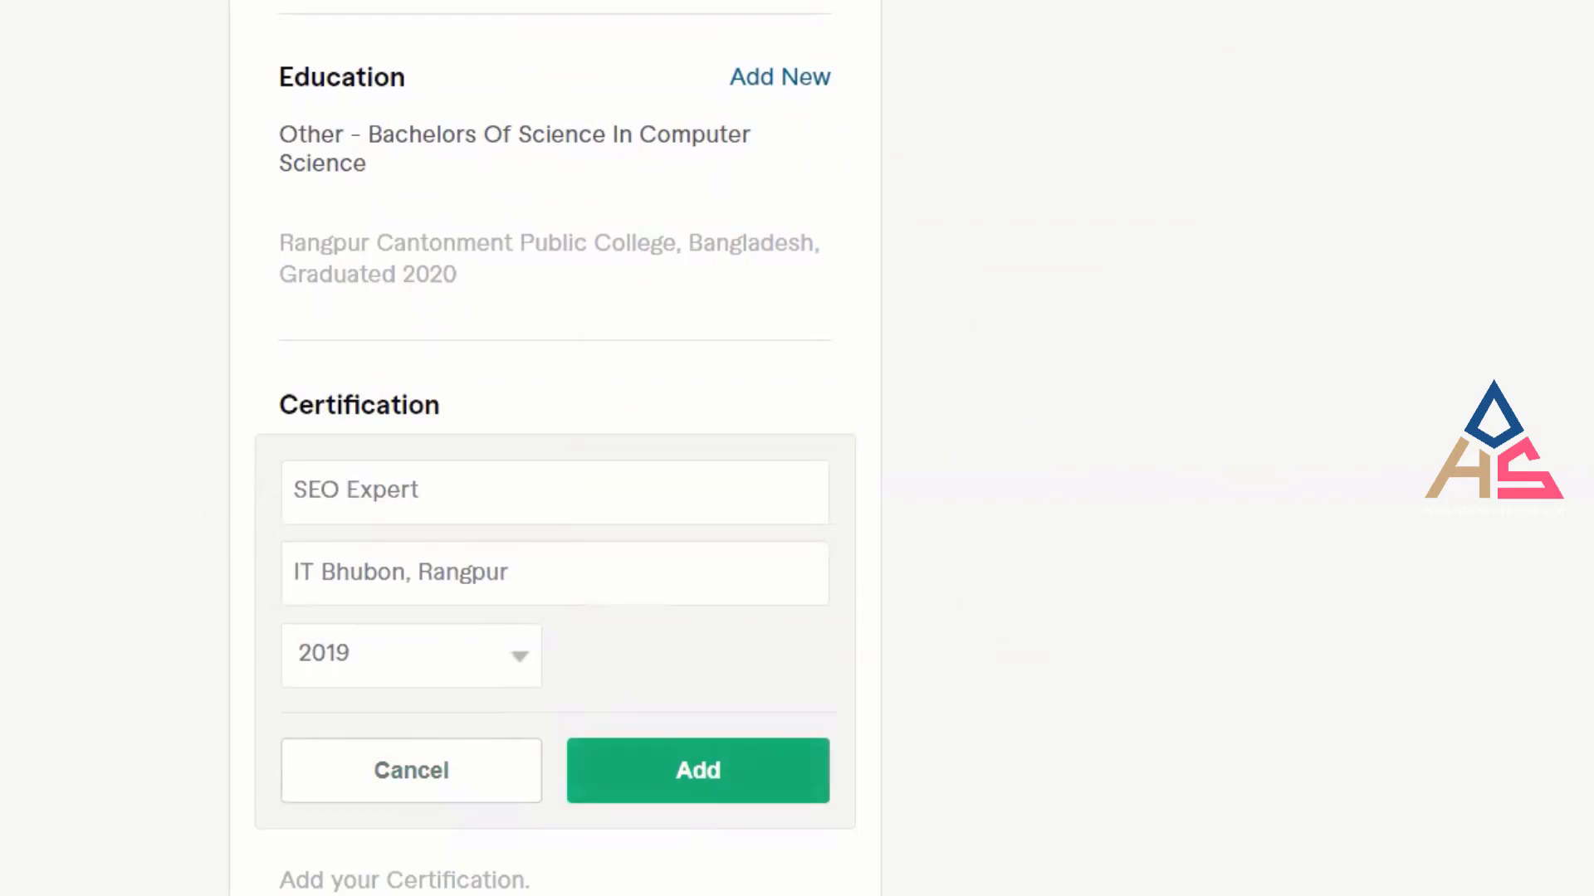
pyautogui.click(741, 802)
pyautogui.click(723, 784)
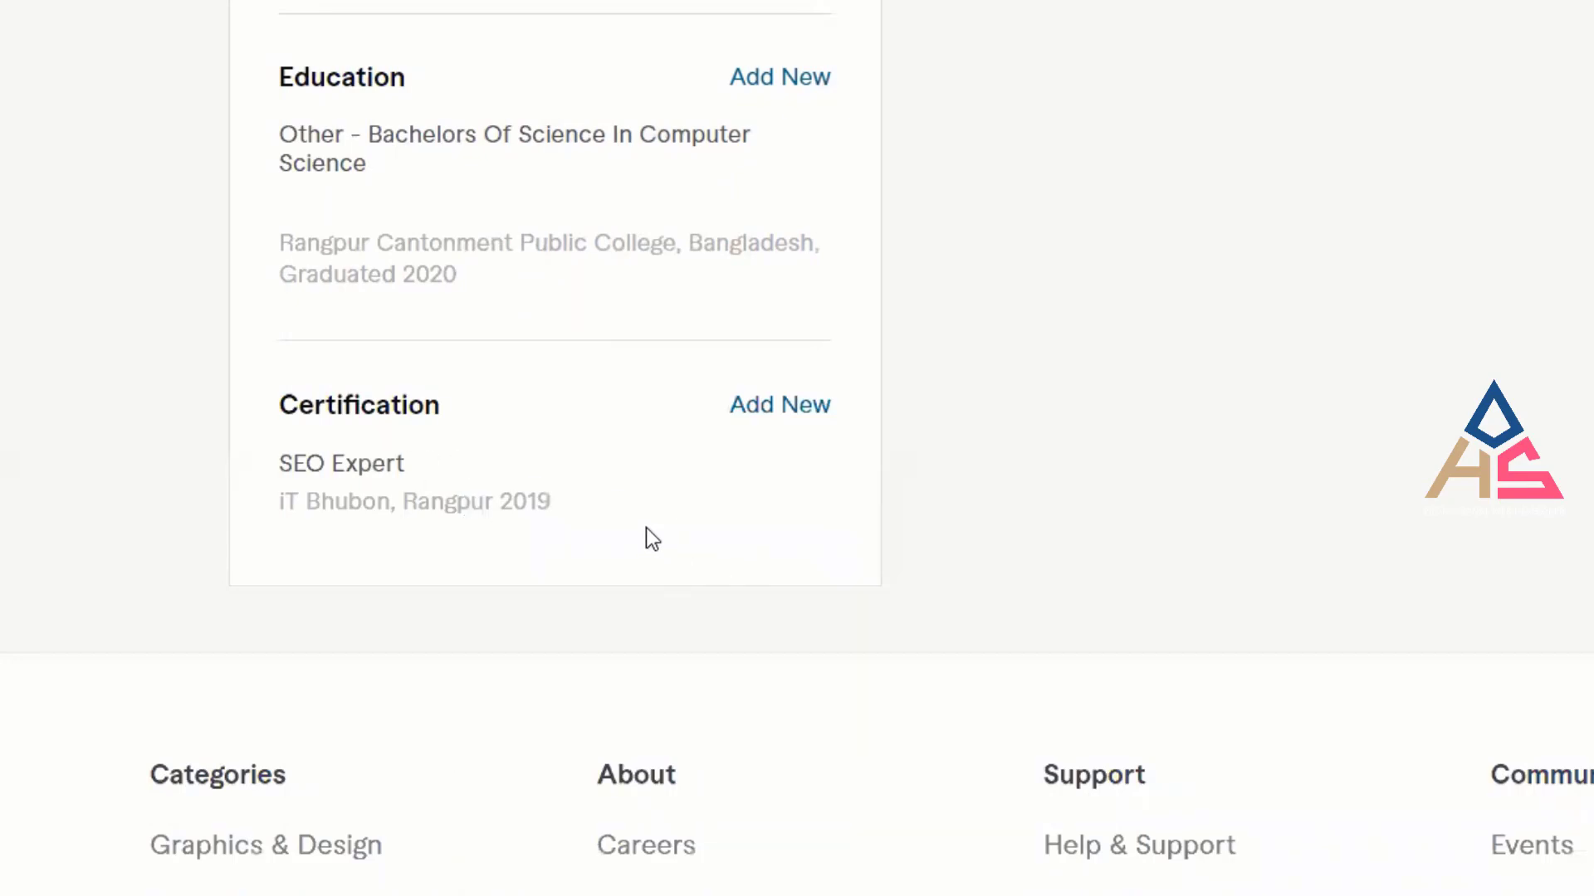
pyautogui.moveTo(601, 516)
pyautogui.scroll(8, 854, 581)
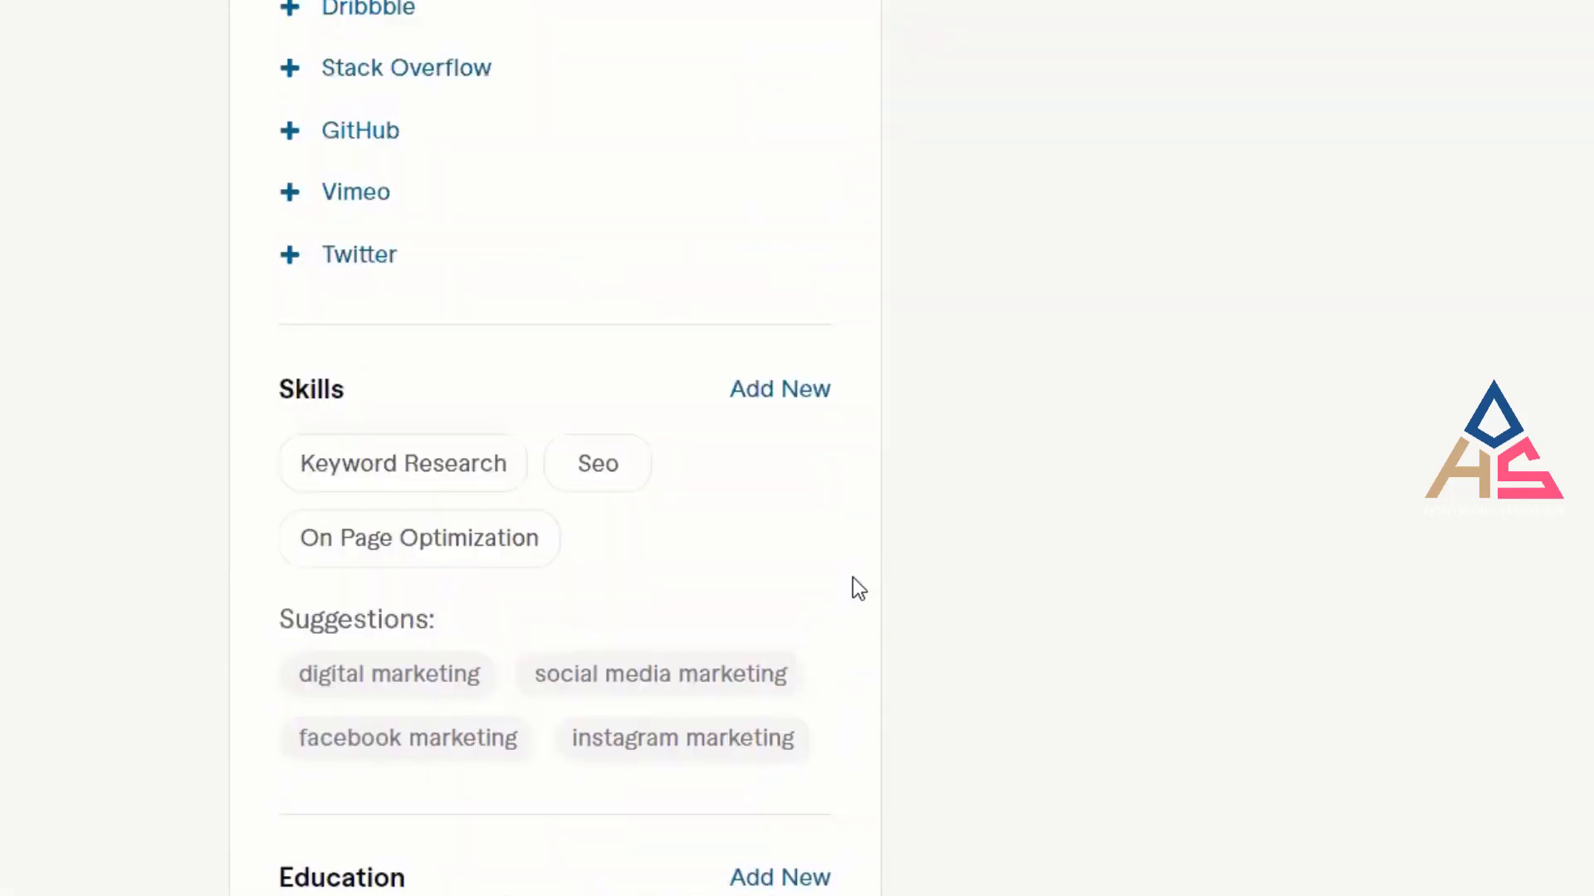
pyautogui.scroll(8, 853, 581)
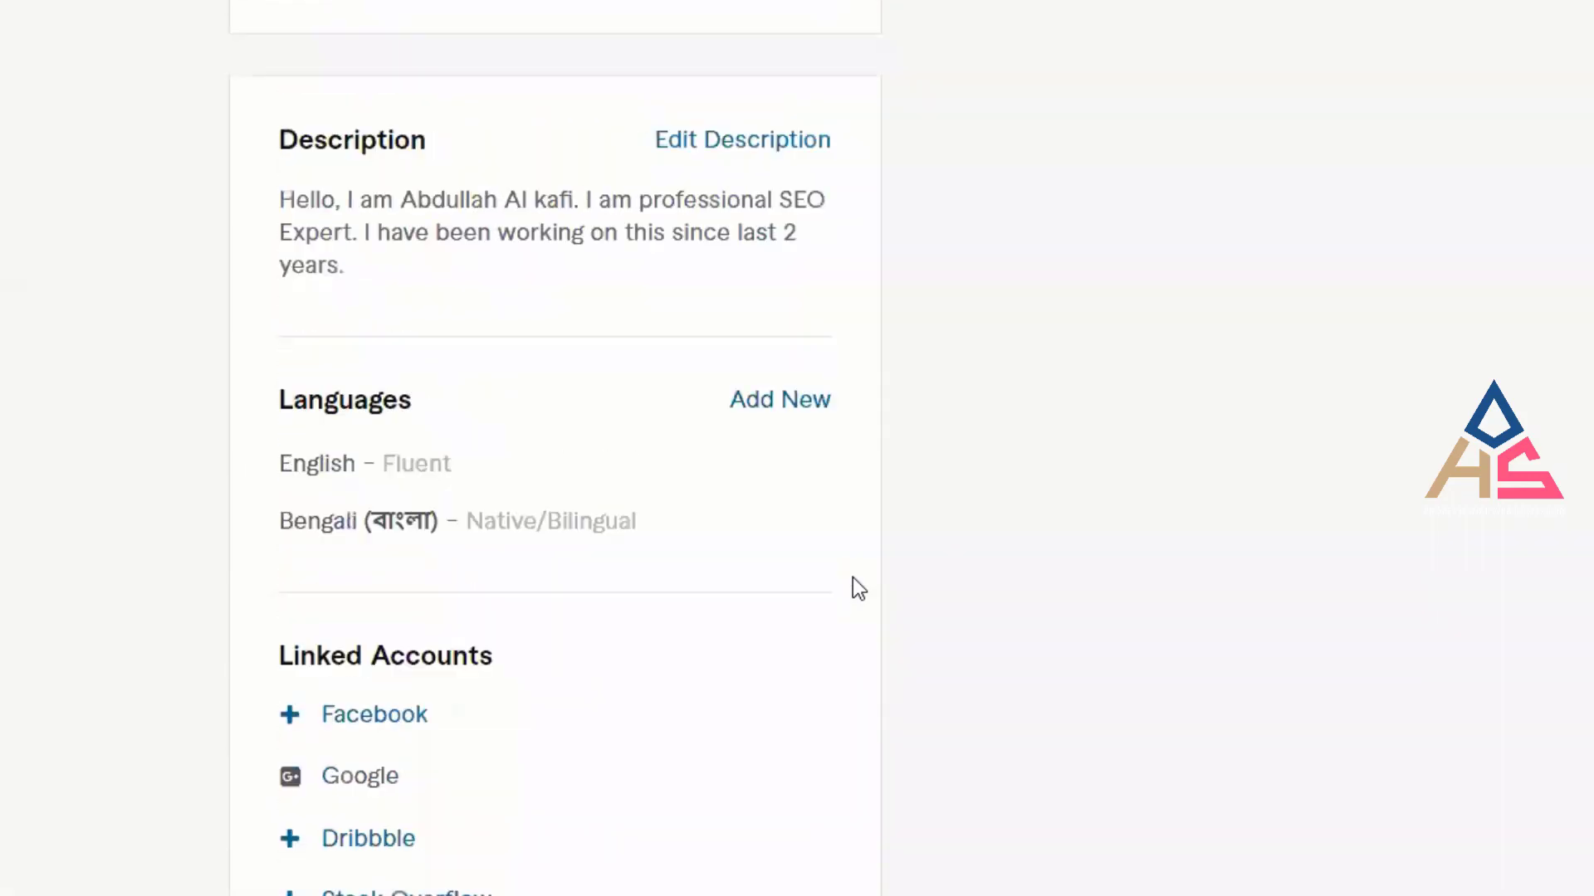
pyautogui.scroll(4, 854, 578)
pyautogui.scroll(7, 854, 581)
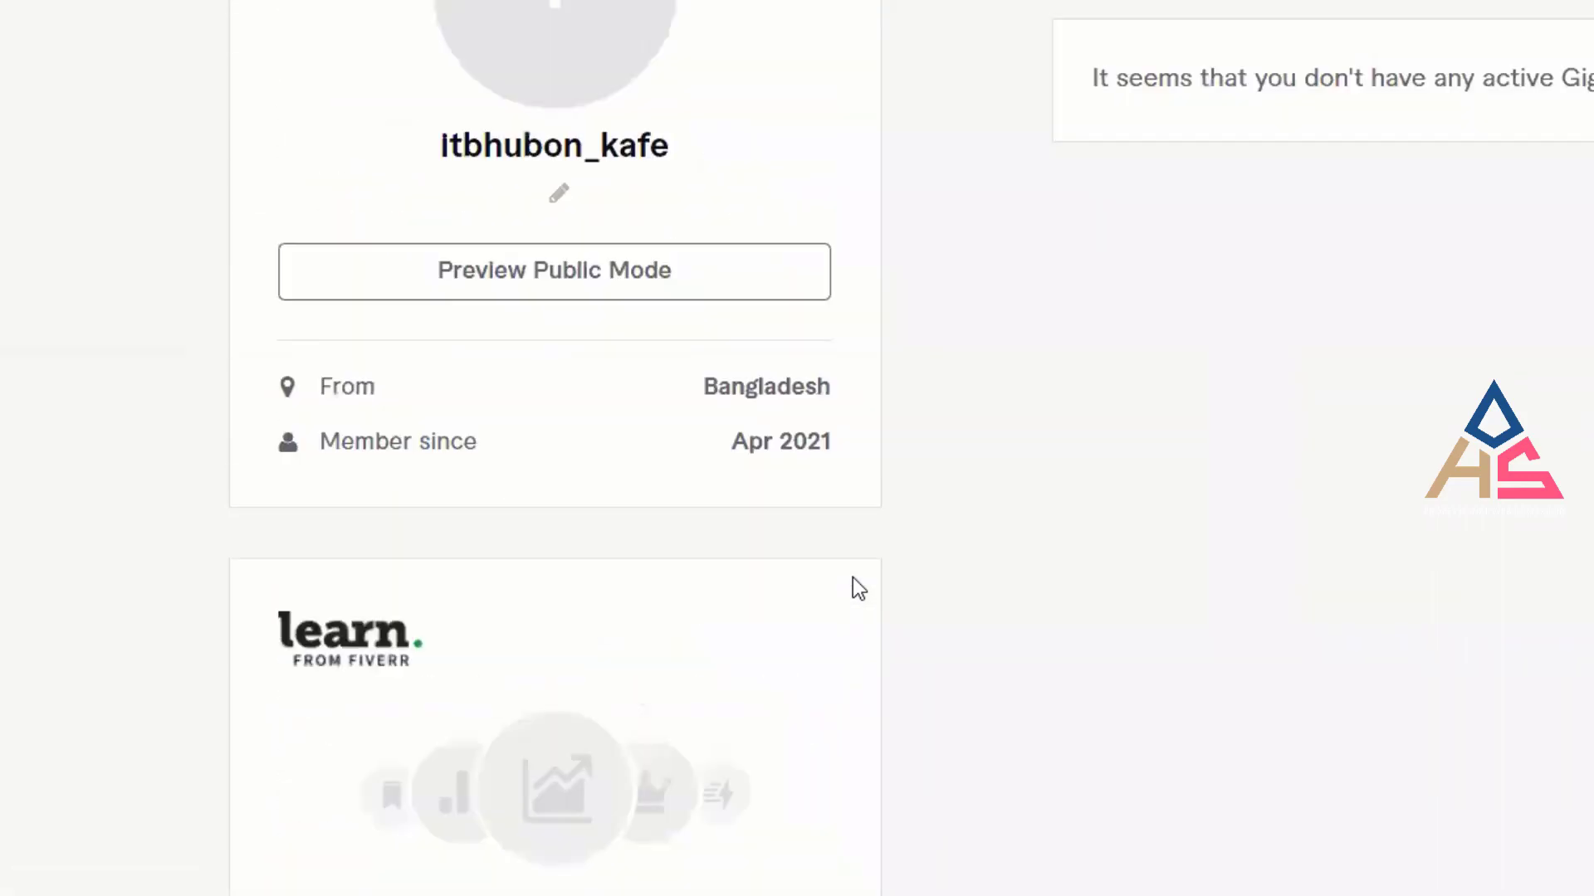
pyautogui.scroll(-6, 854, 581)
pyautogui.scroll(9, 1188, 672)
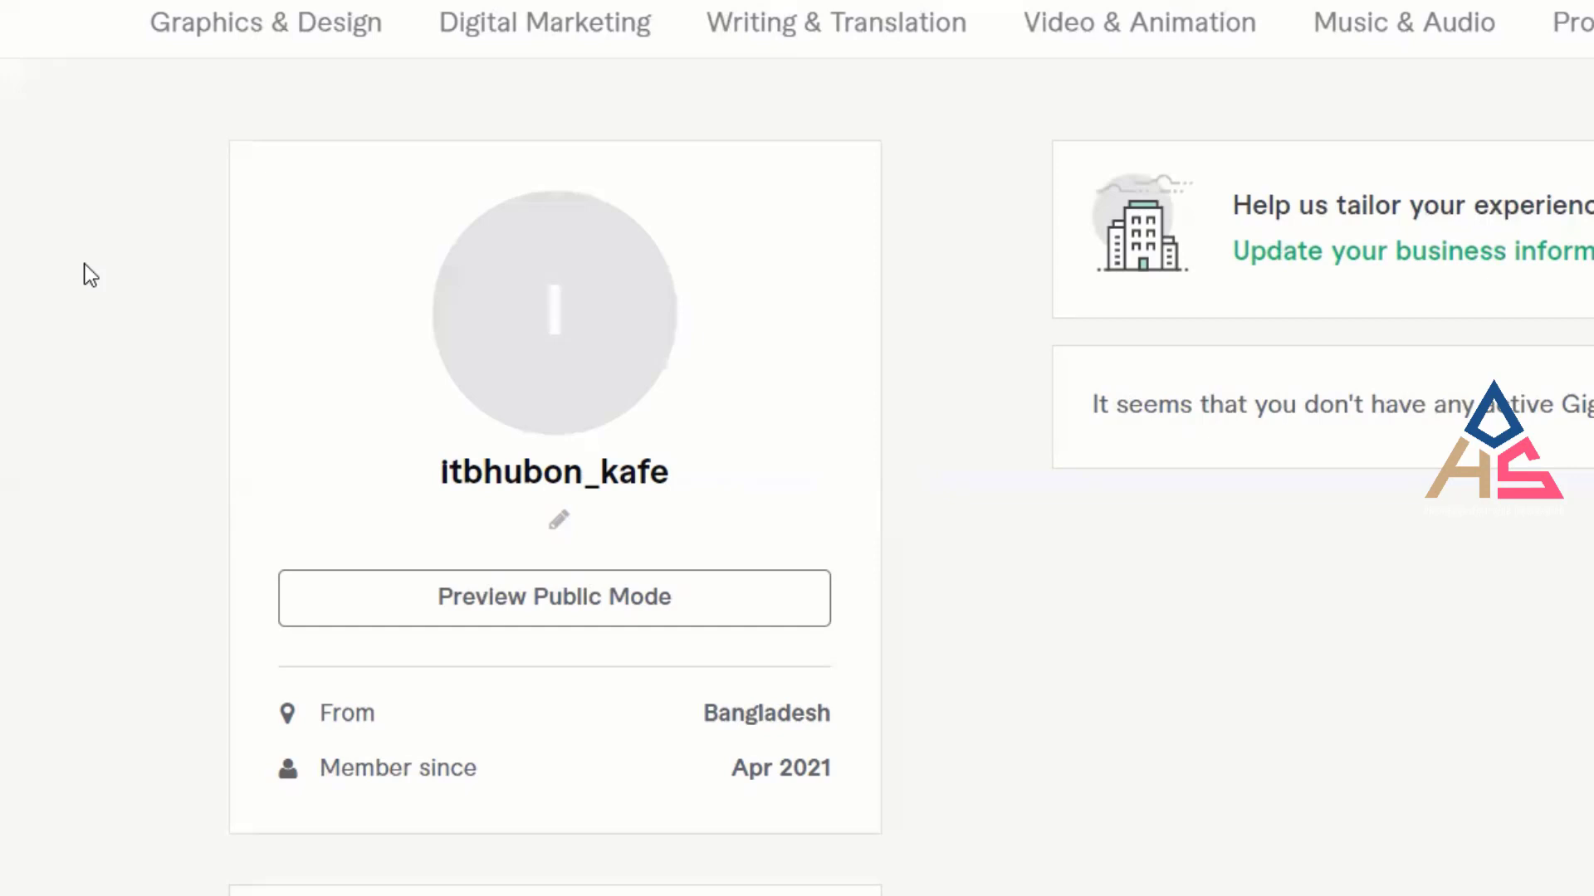
# Open the profile-picture file picker and browse from Pictures to the This PC folders.
pyautogui.moveTo(554, 333)
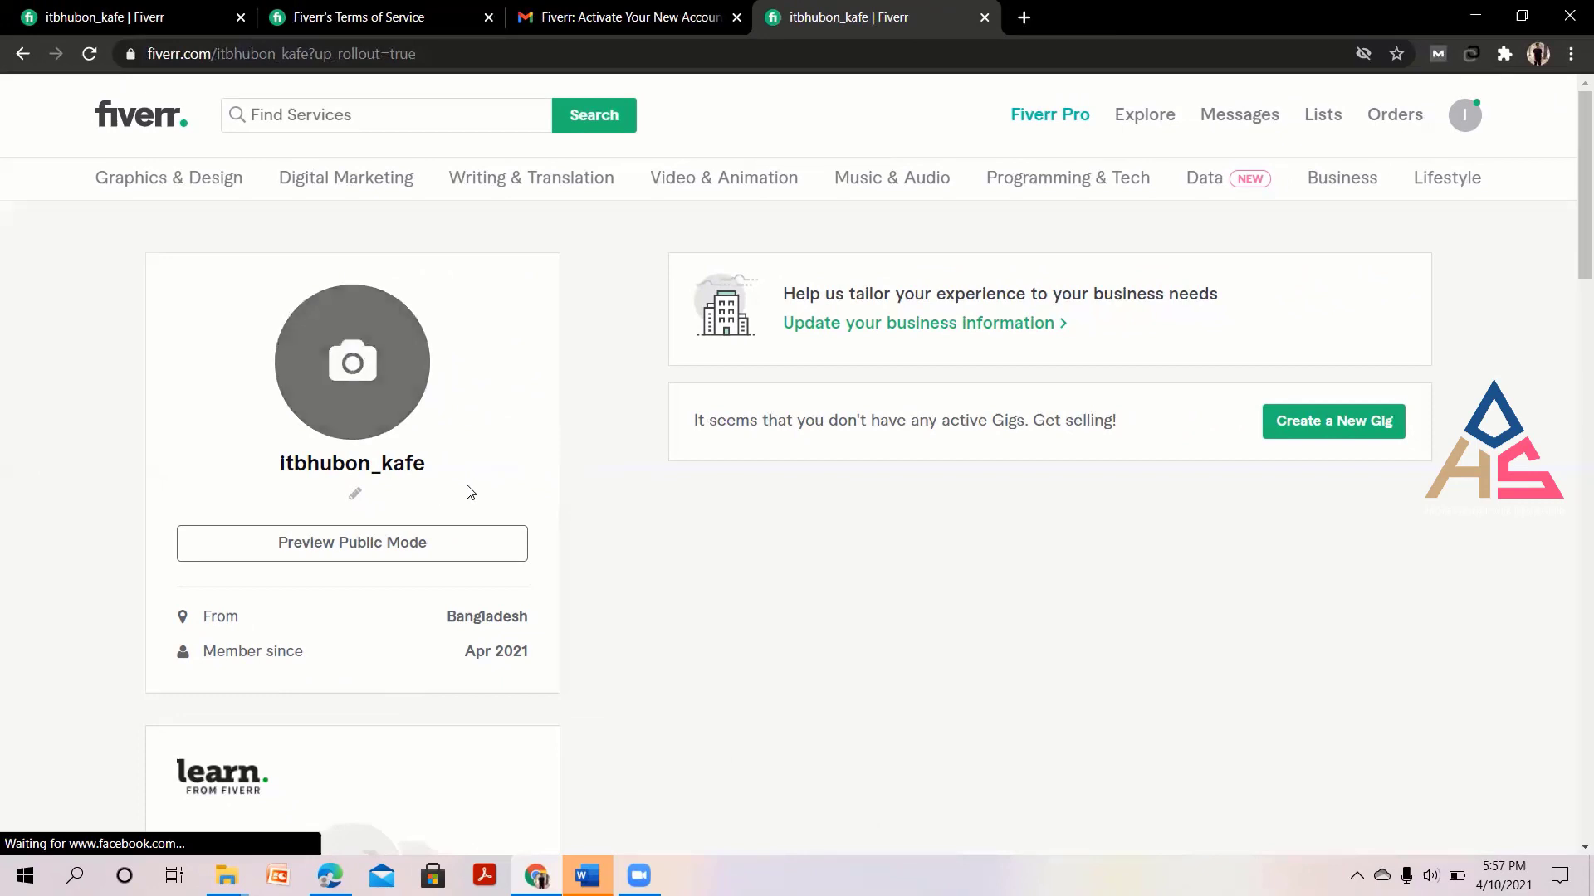
pyautogui.click(361, 398)
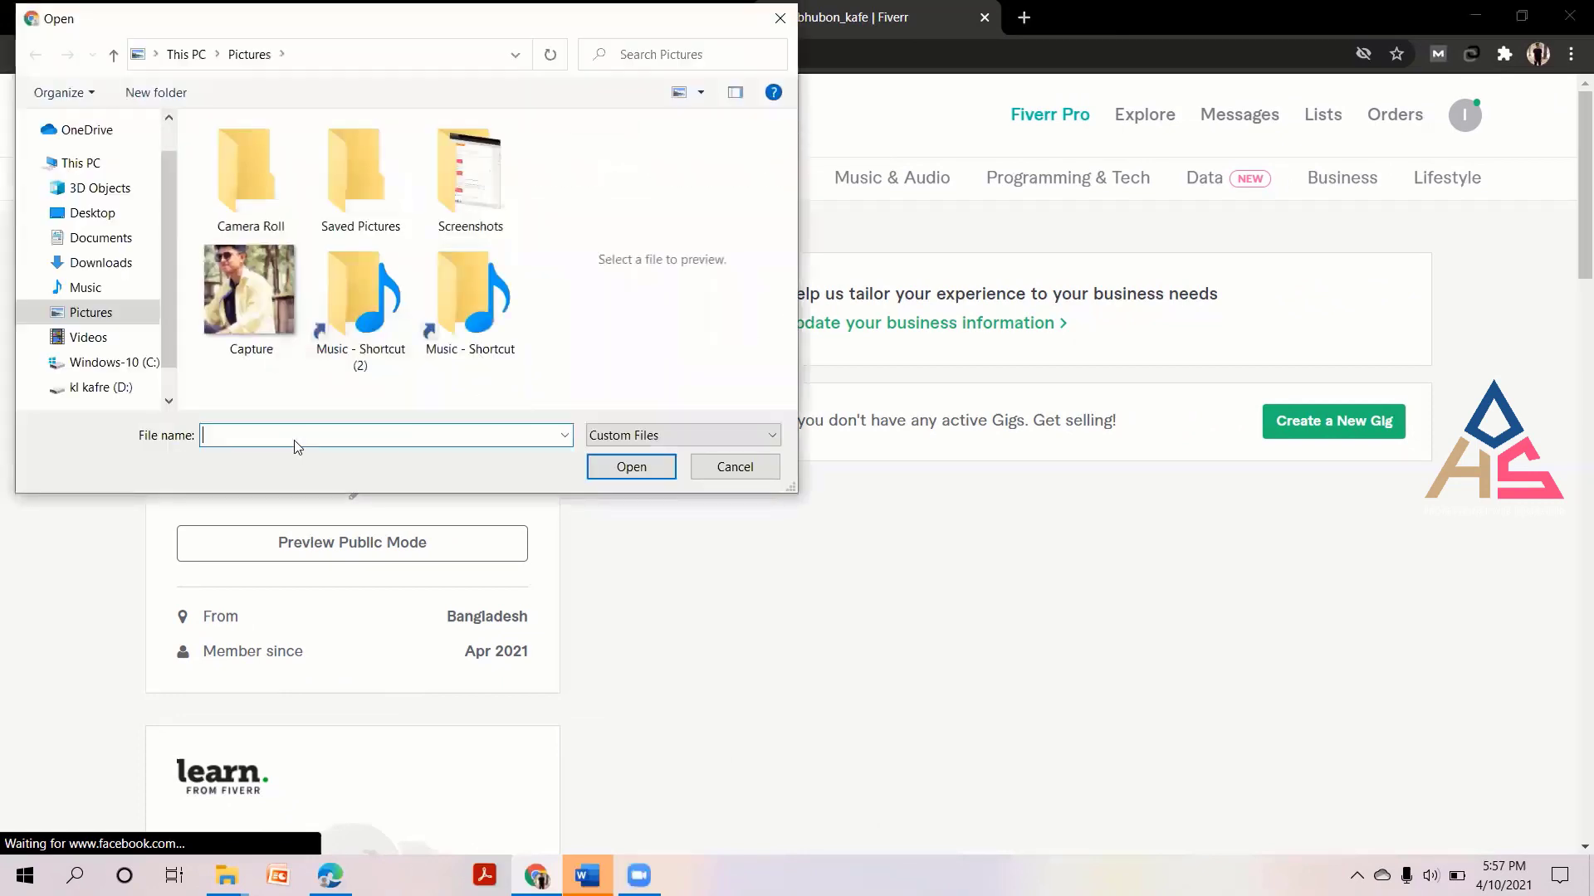
pyautogui.click(247, 289)
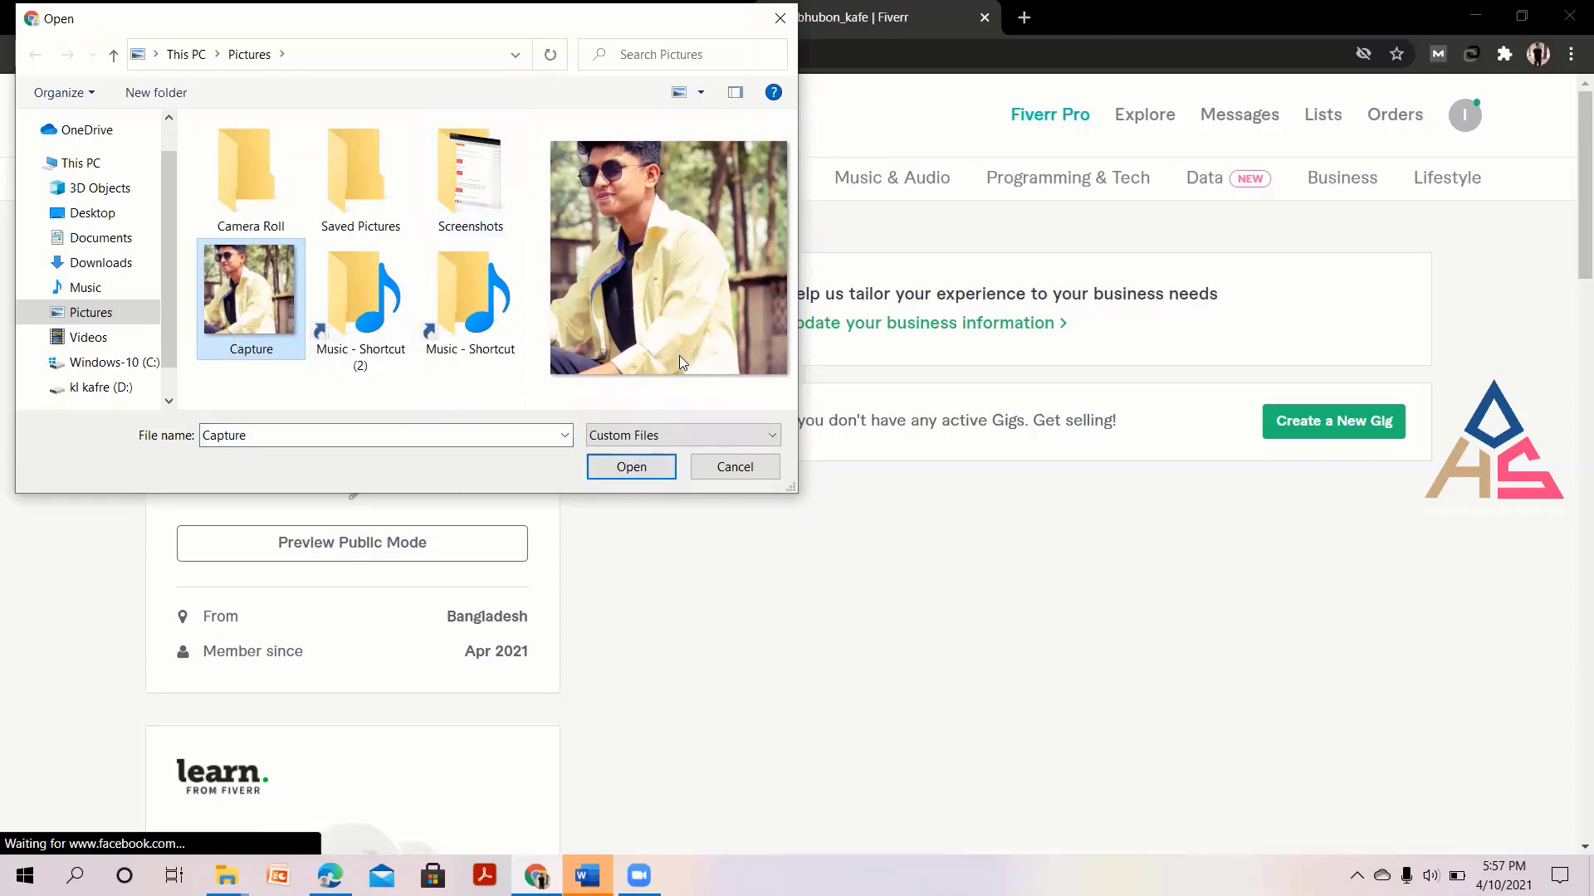
pyautogui.click(247, 195)
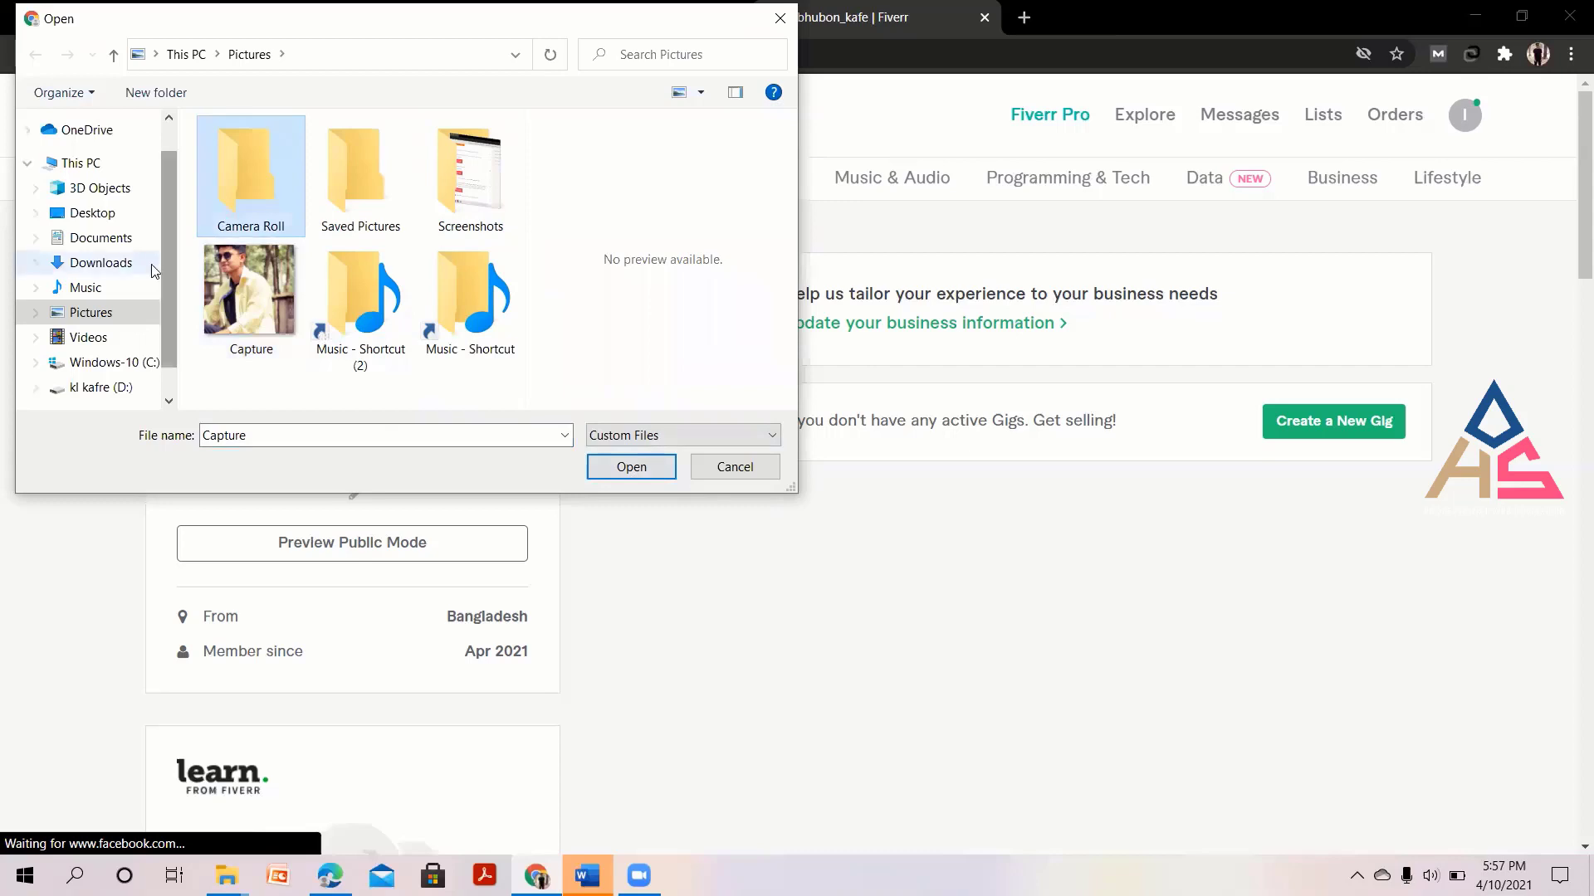
pyautogui.click(93, 163)
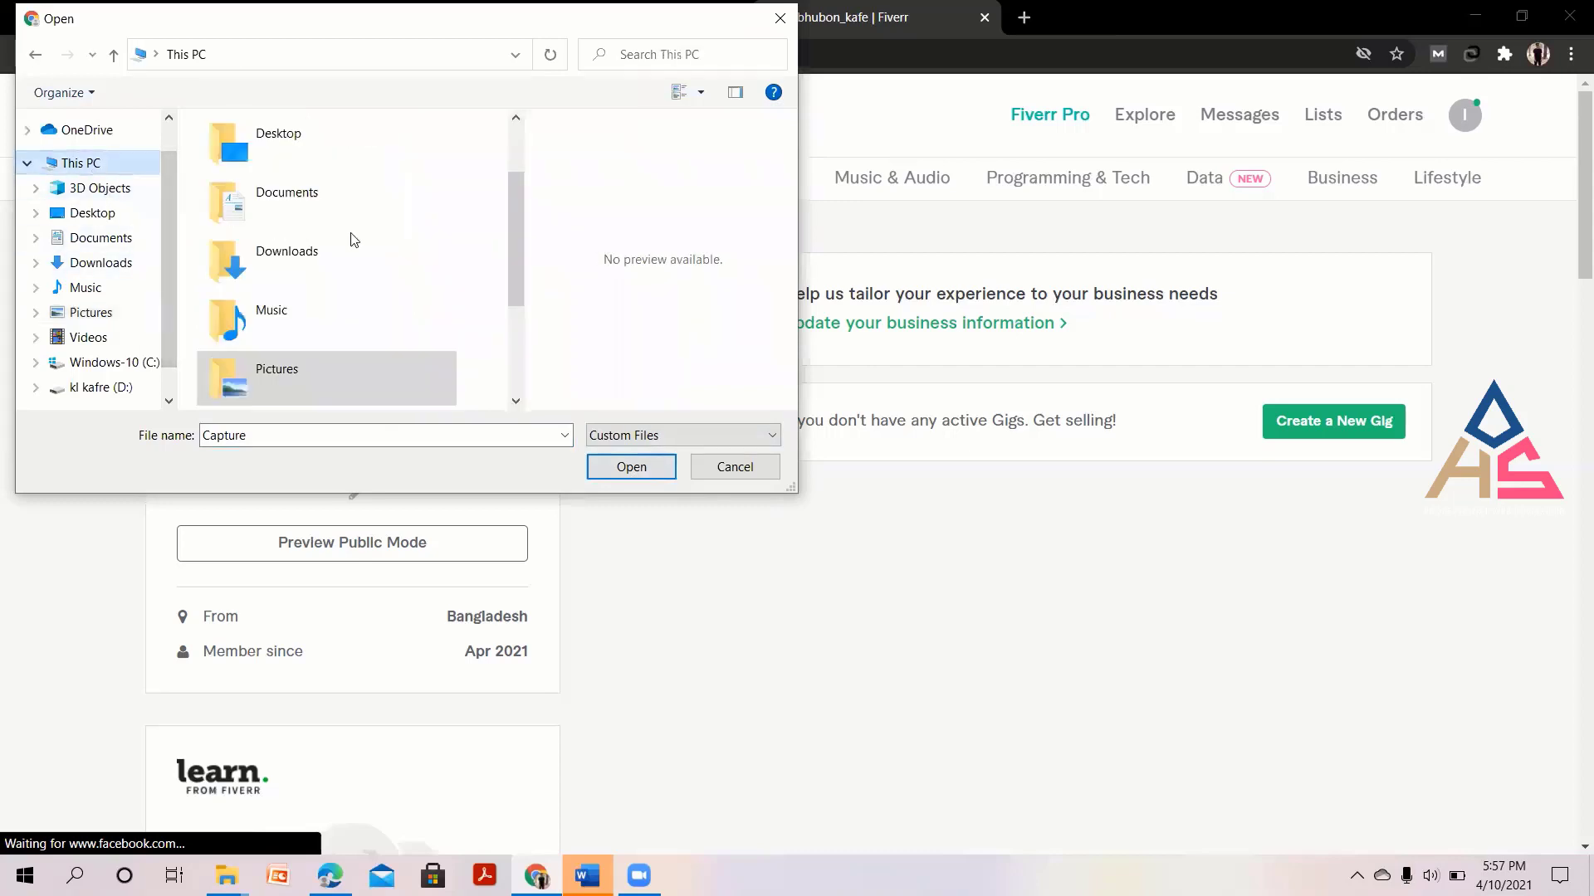
# Select PicsArt_03-08-05.18.05 from the Photo folder on drive D: and upload it as the profile picture.
pyautogui.doubleClick(498, 25)
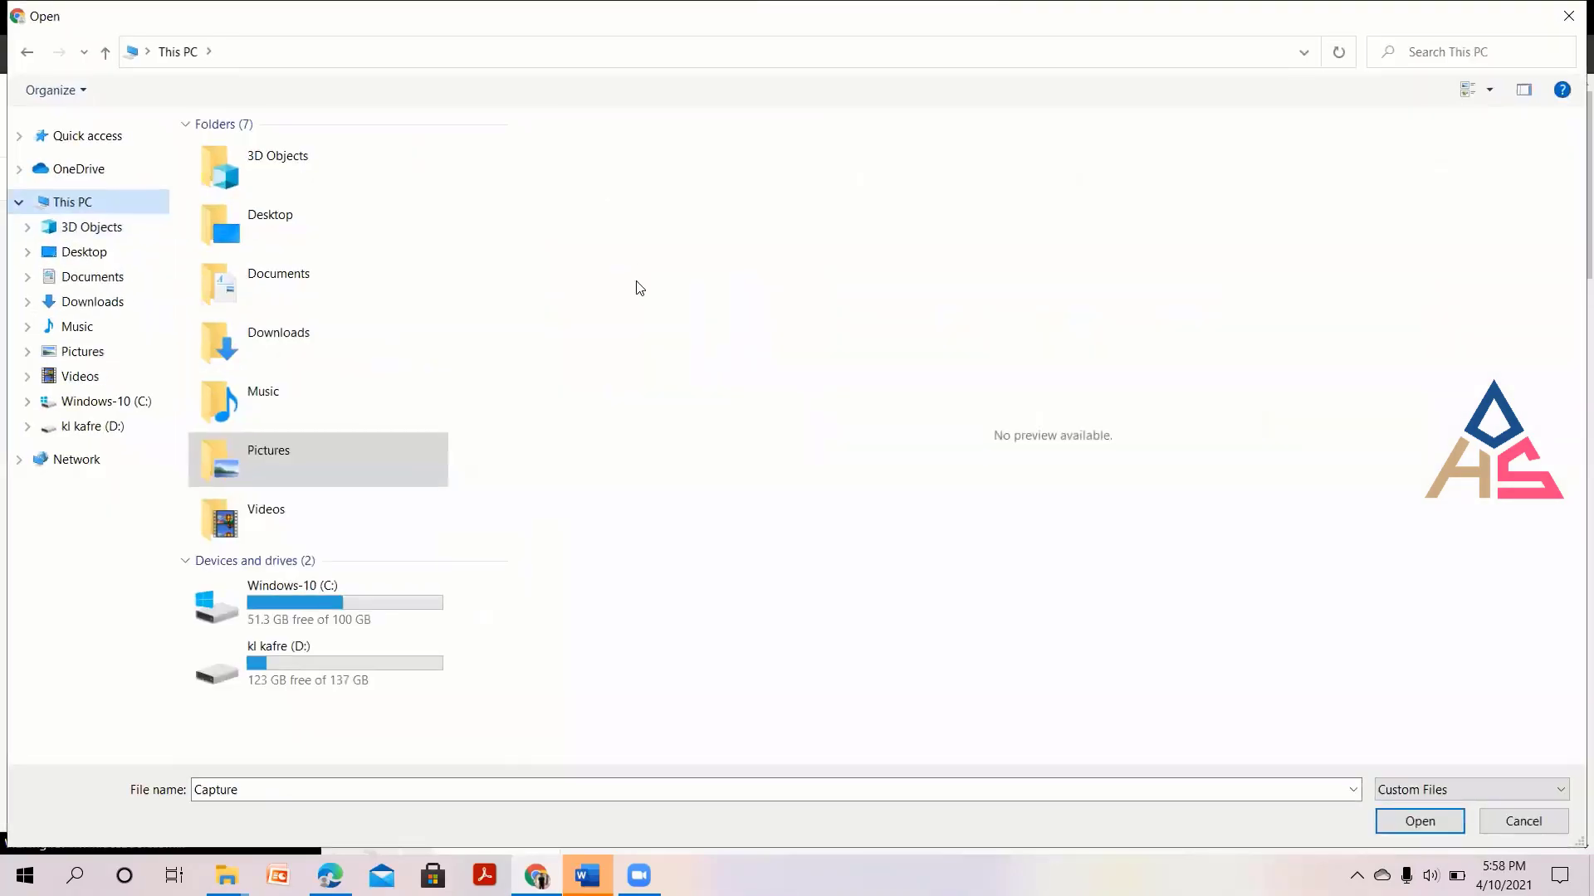
pyautogui.doubleClick(370, 671)
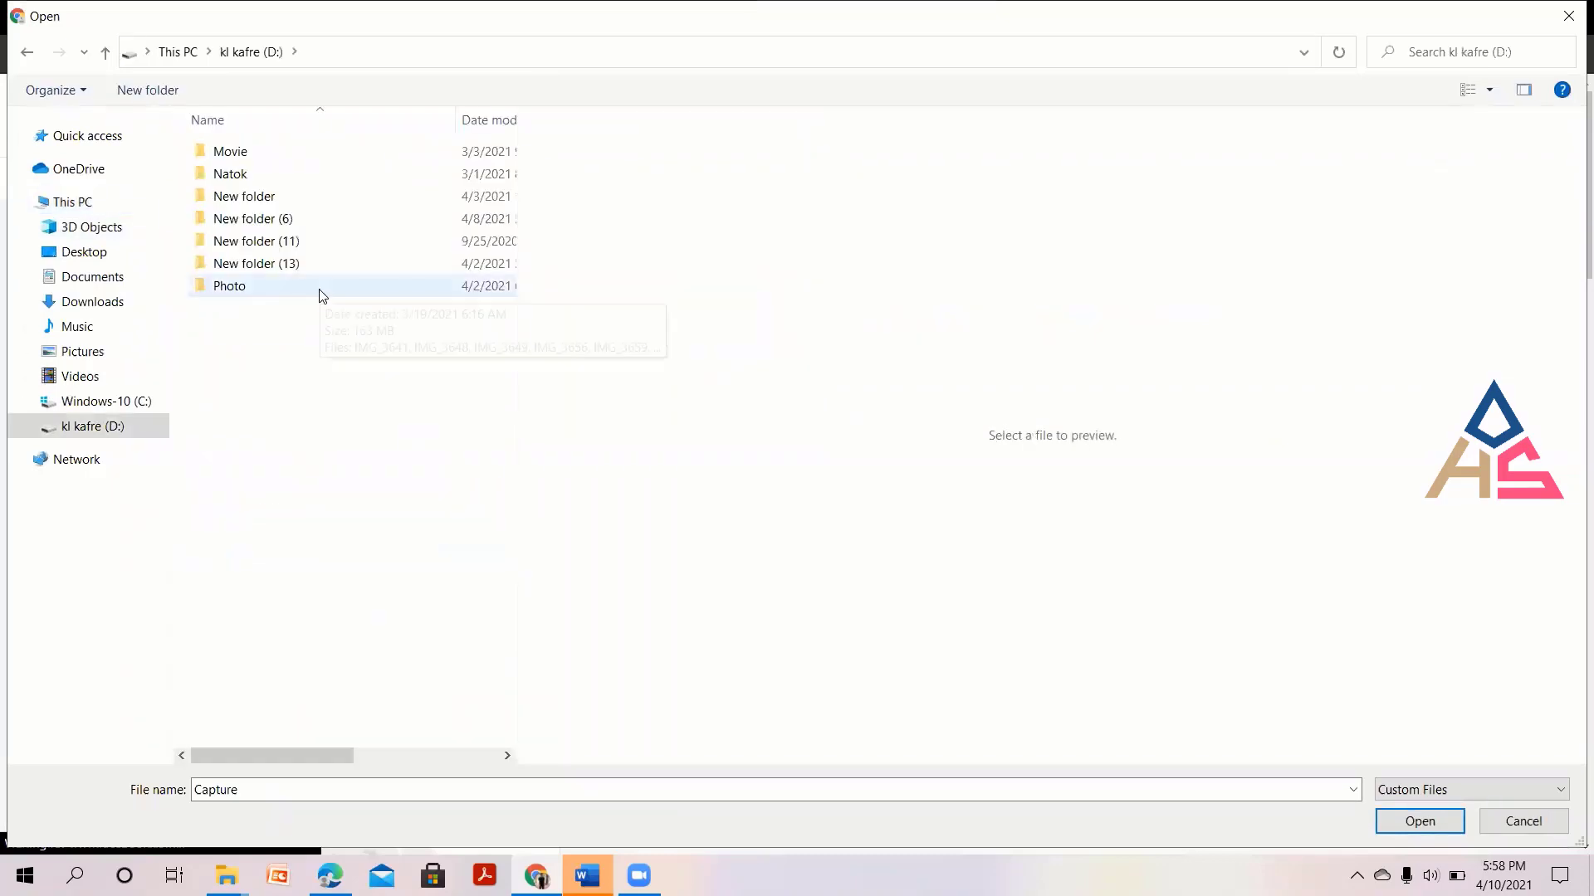
pyautogui.click(132, 402)
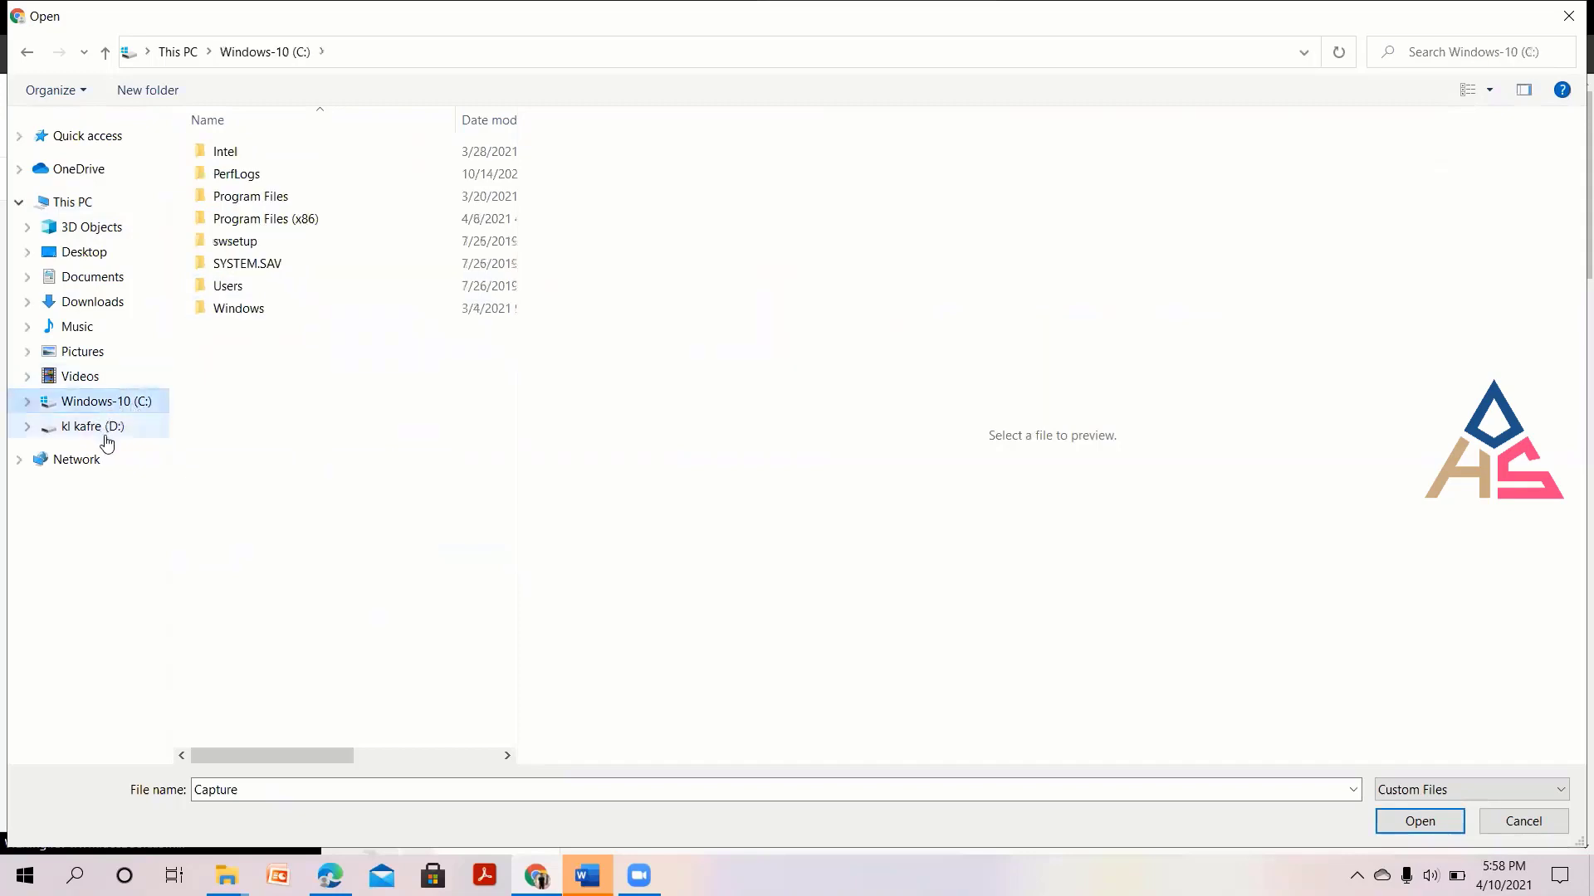
pyautogui.click(106, 431)
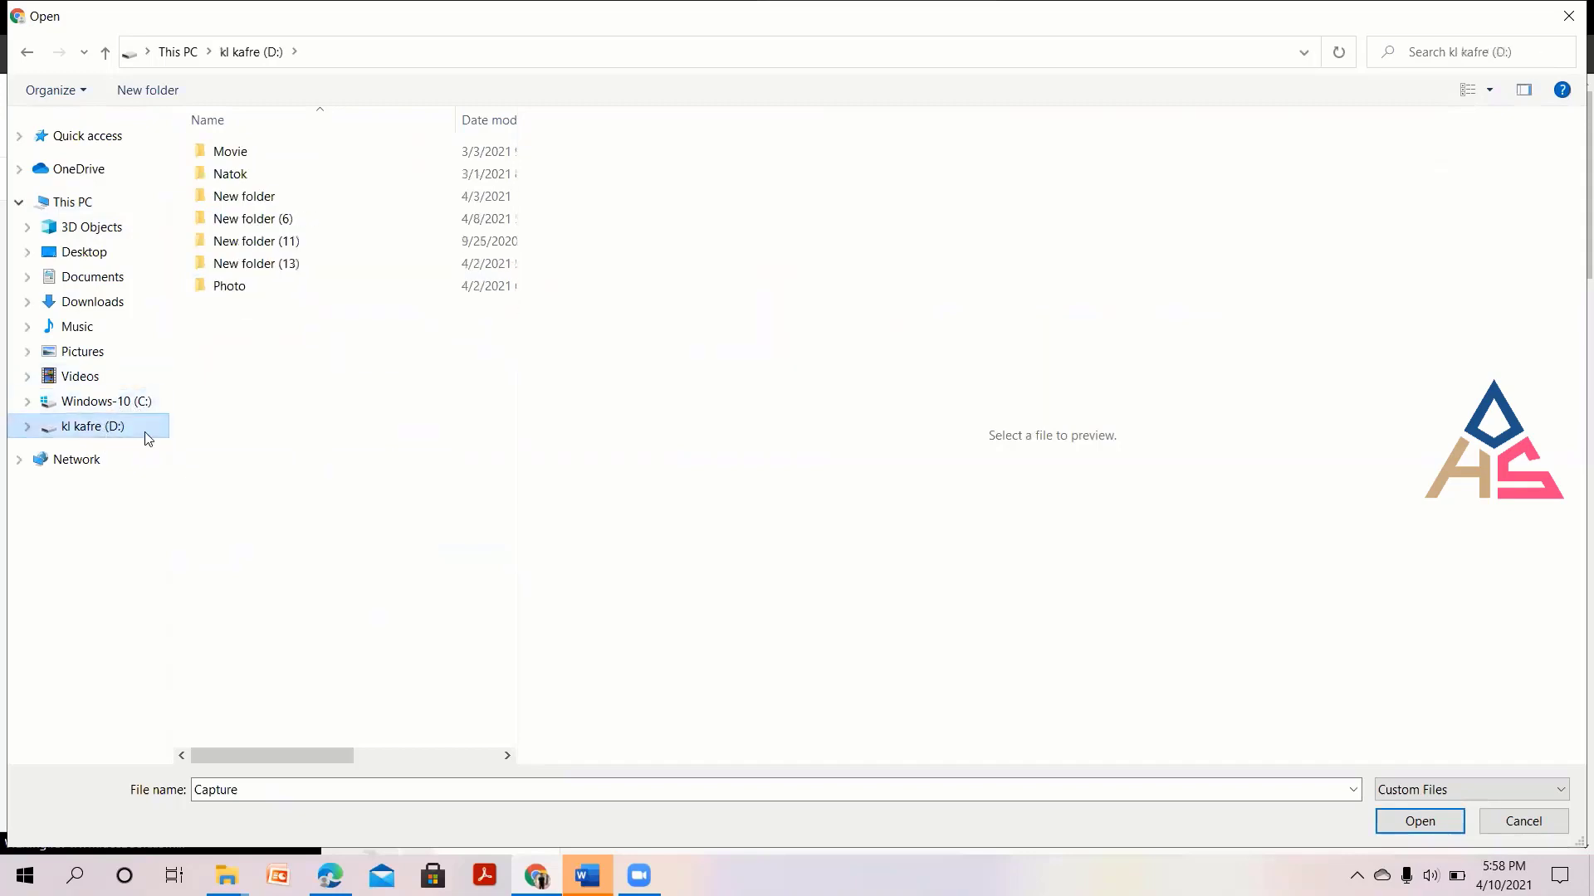
pyautogui.doubleClick(241, 285)
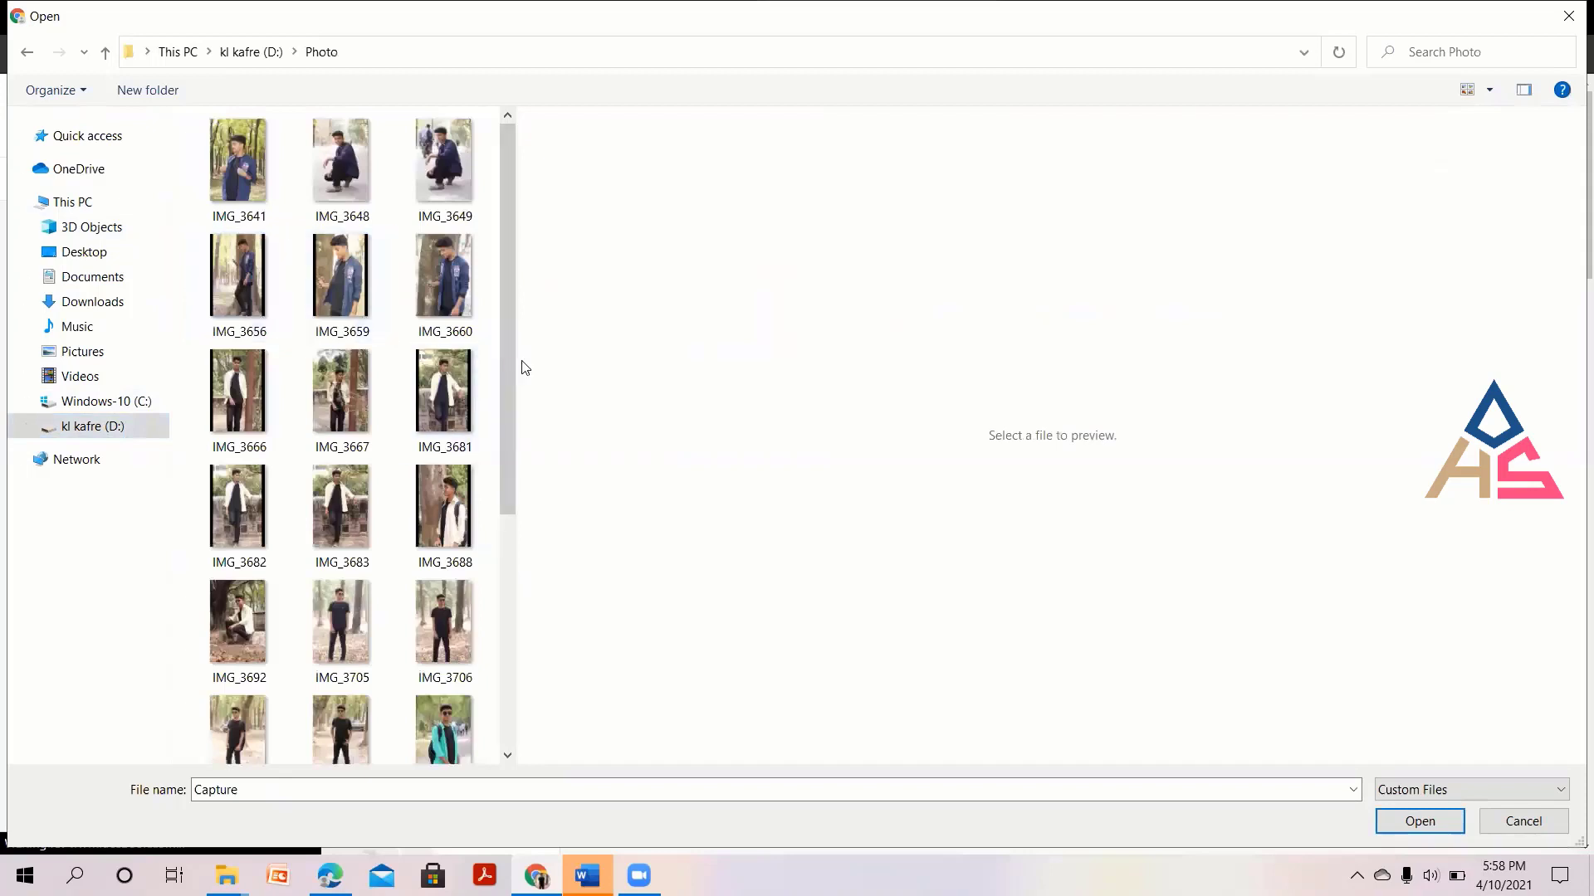
pyautogui.moveTo(510, 325); pyautogui.dragTo(515, 606)
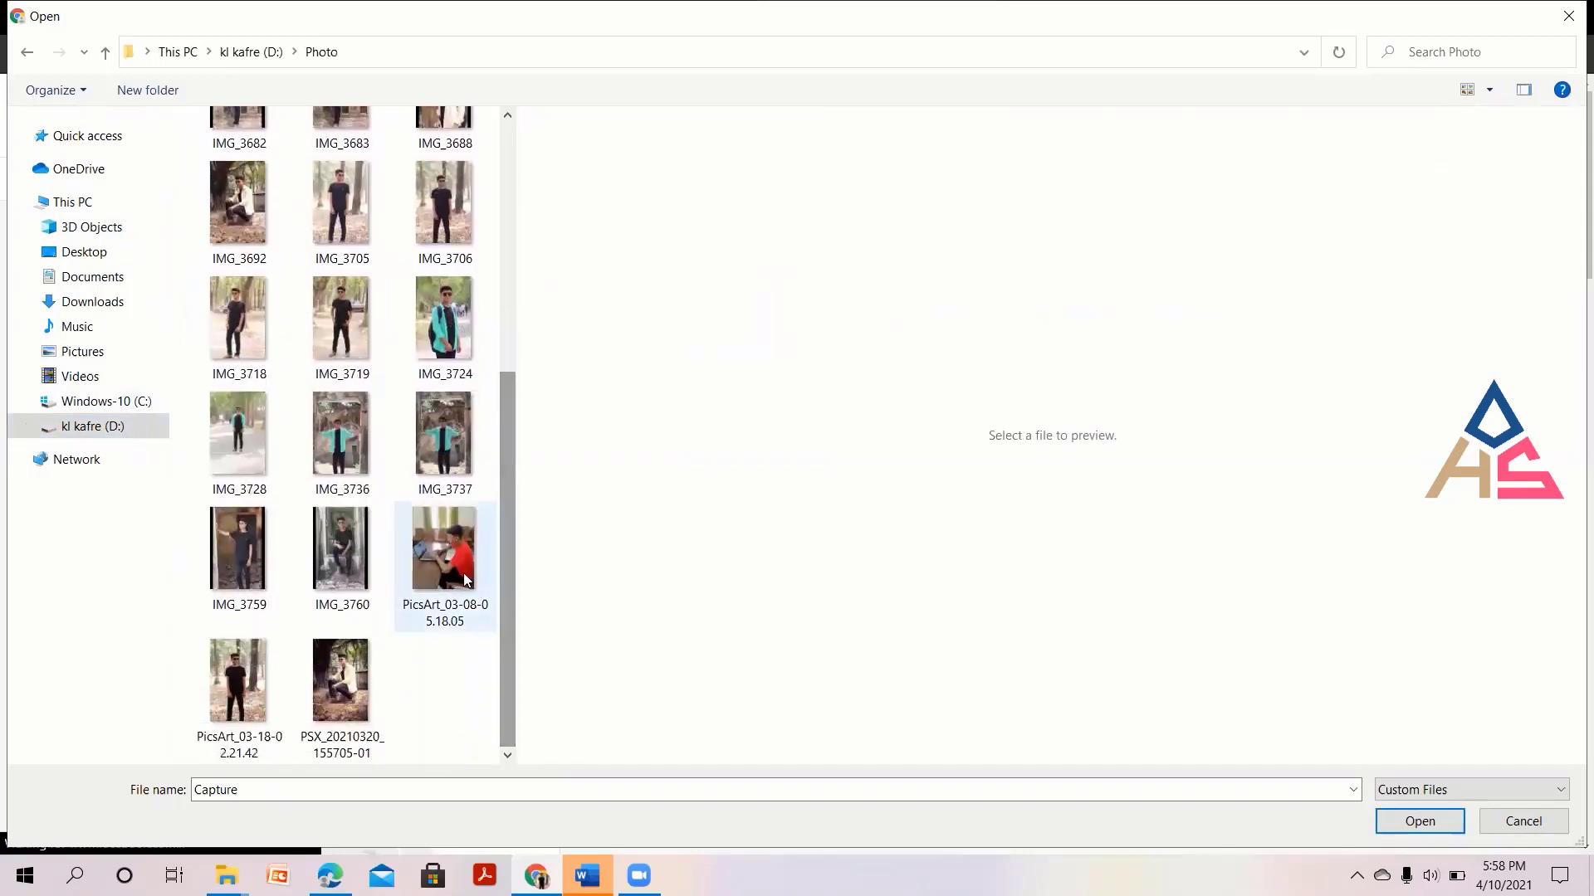
pyautogui.click(435, 551)
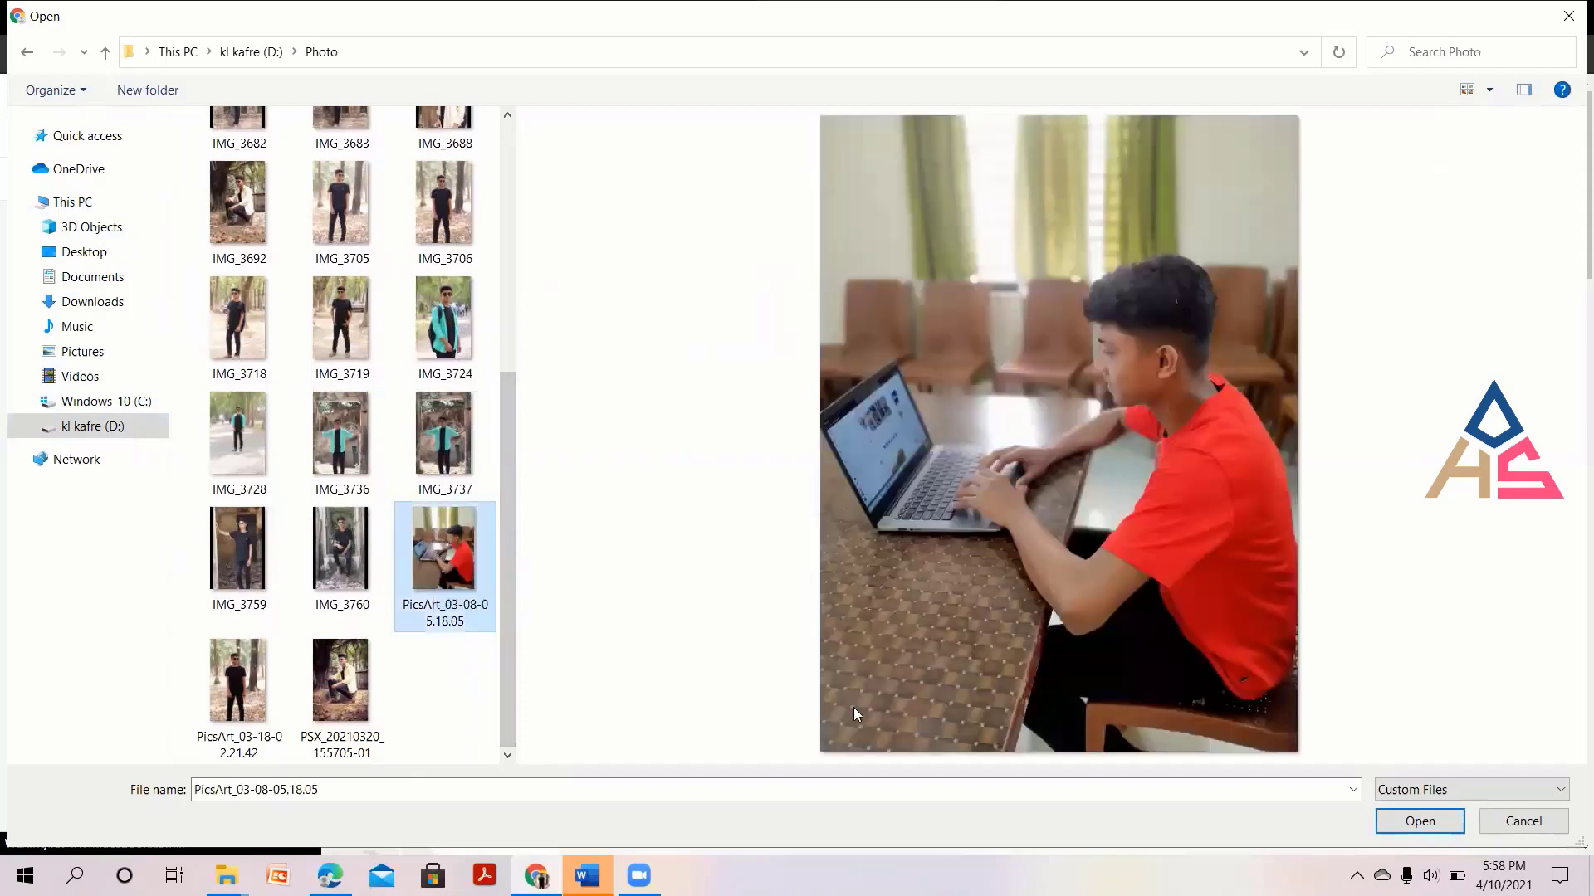
pyautogui.click(1411, 824)
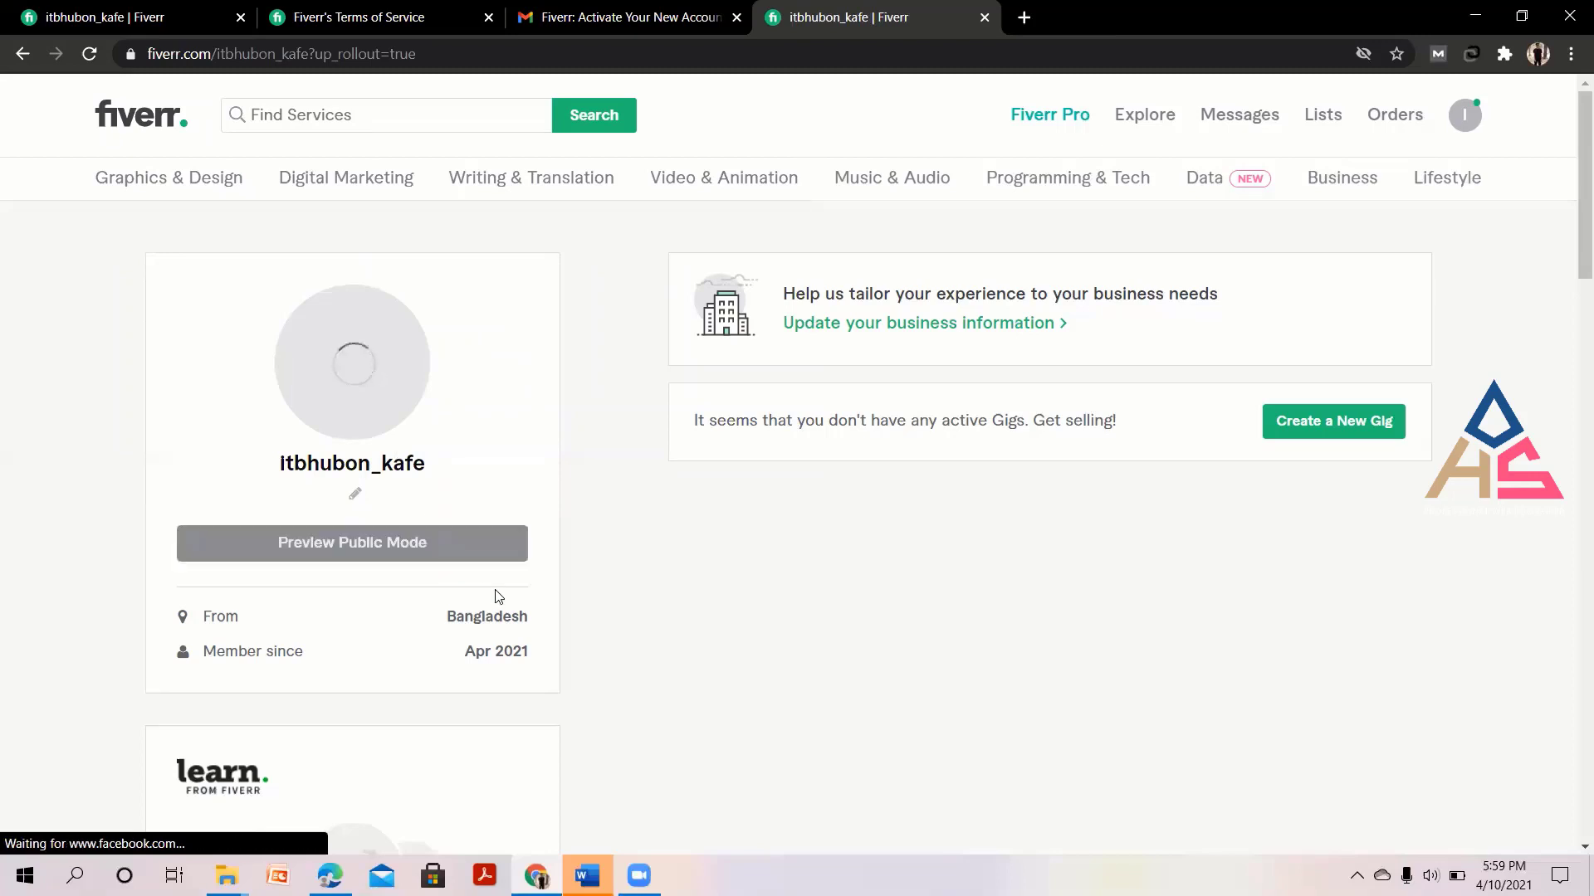
# Scroll down the seller profile and back up while the new photo uploads.
pyautogui.scroll(-5, 738, 704)
pyautogui.scroll(-10, 739, 704)
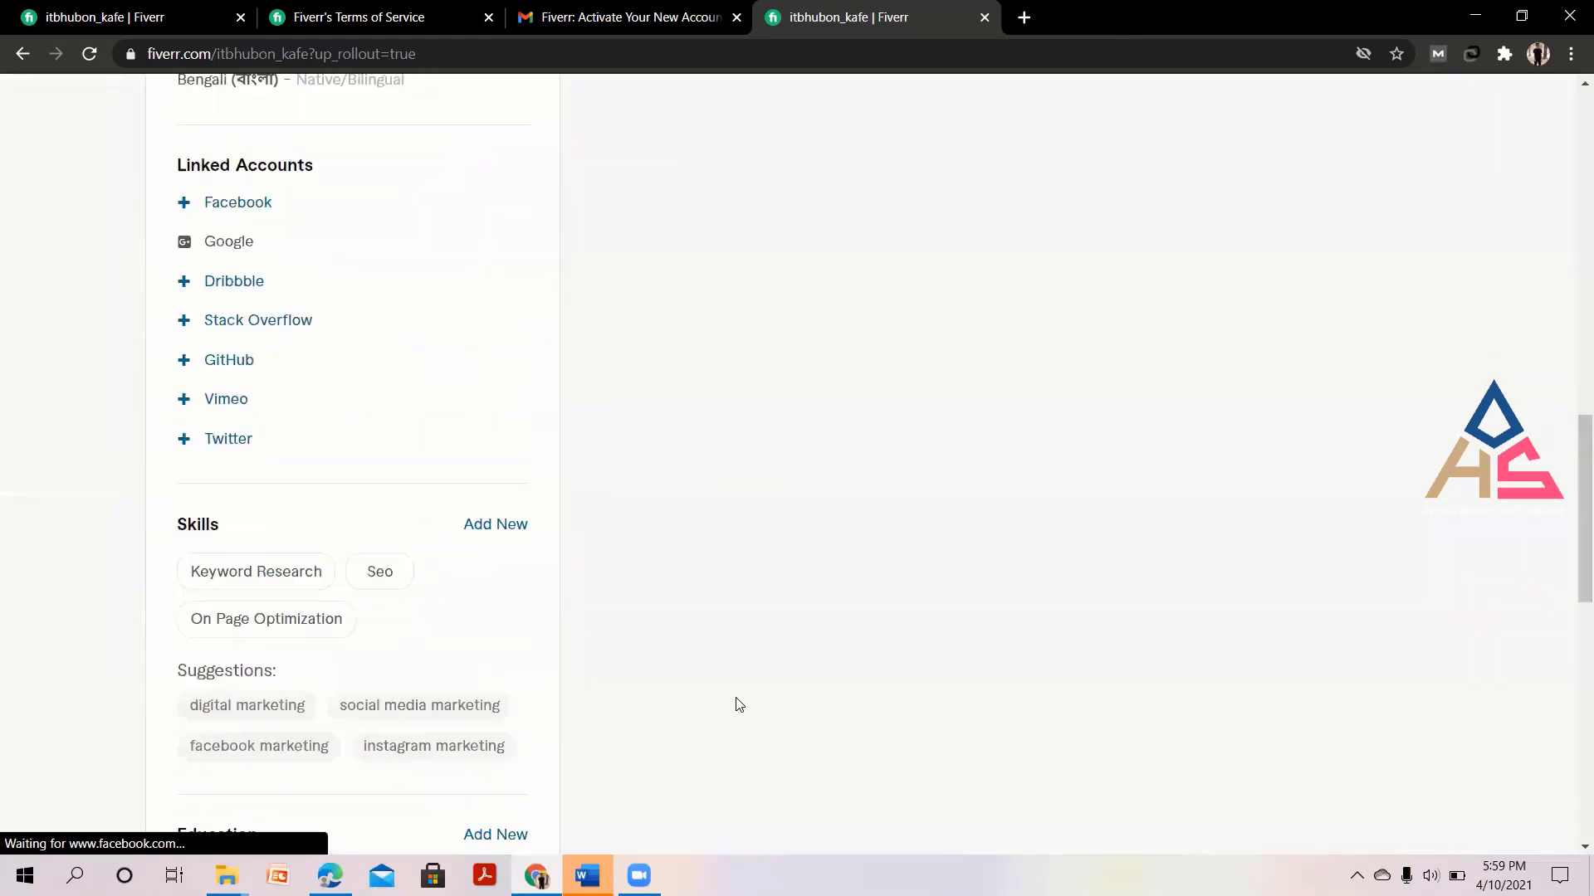
pyautogui.scroll(15, 738, 705)
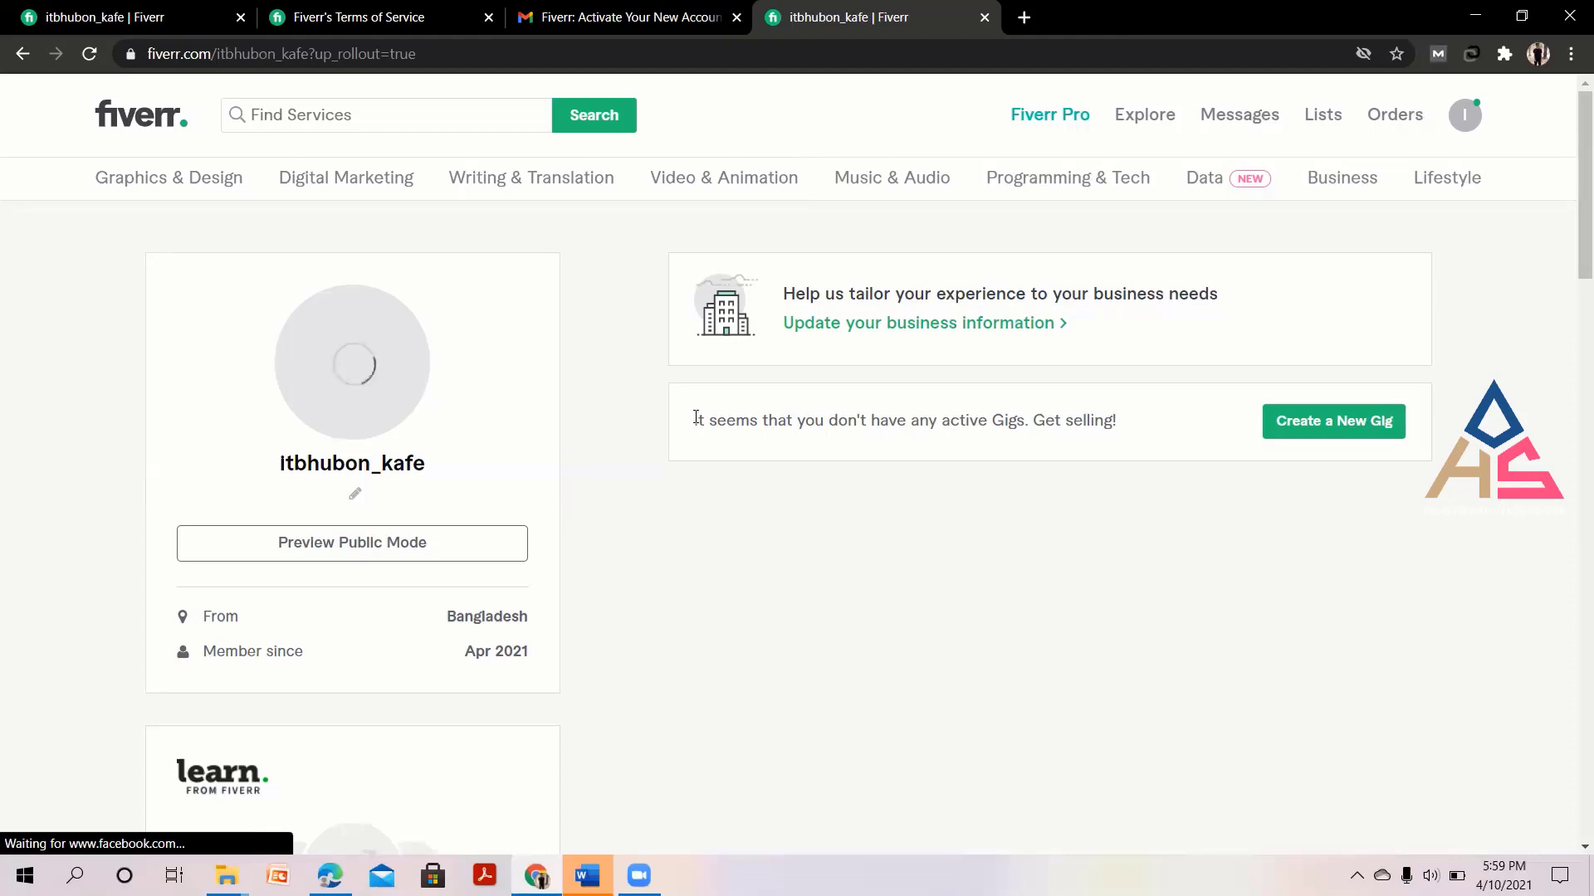
# Highlight the no-active-Gigs notice, then clear the selection while the photo loads.
pyautogui.moveTo(695, 418); pyautogui.dragTo(1158, 421)
pyautogui.click(1164, 448)
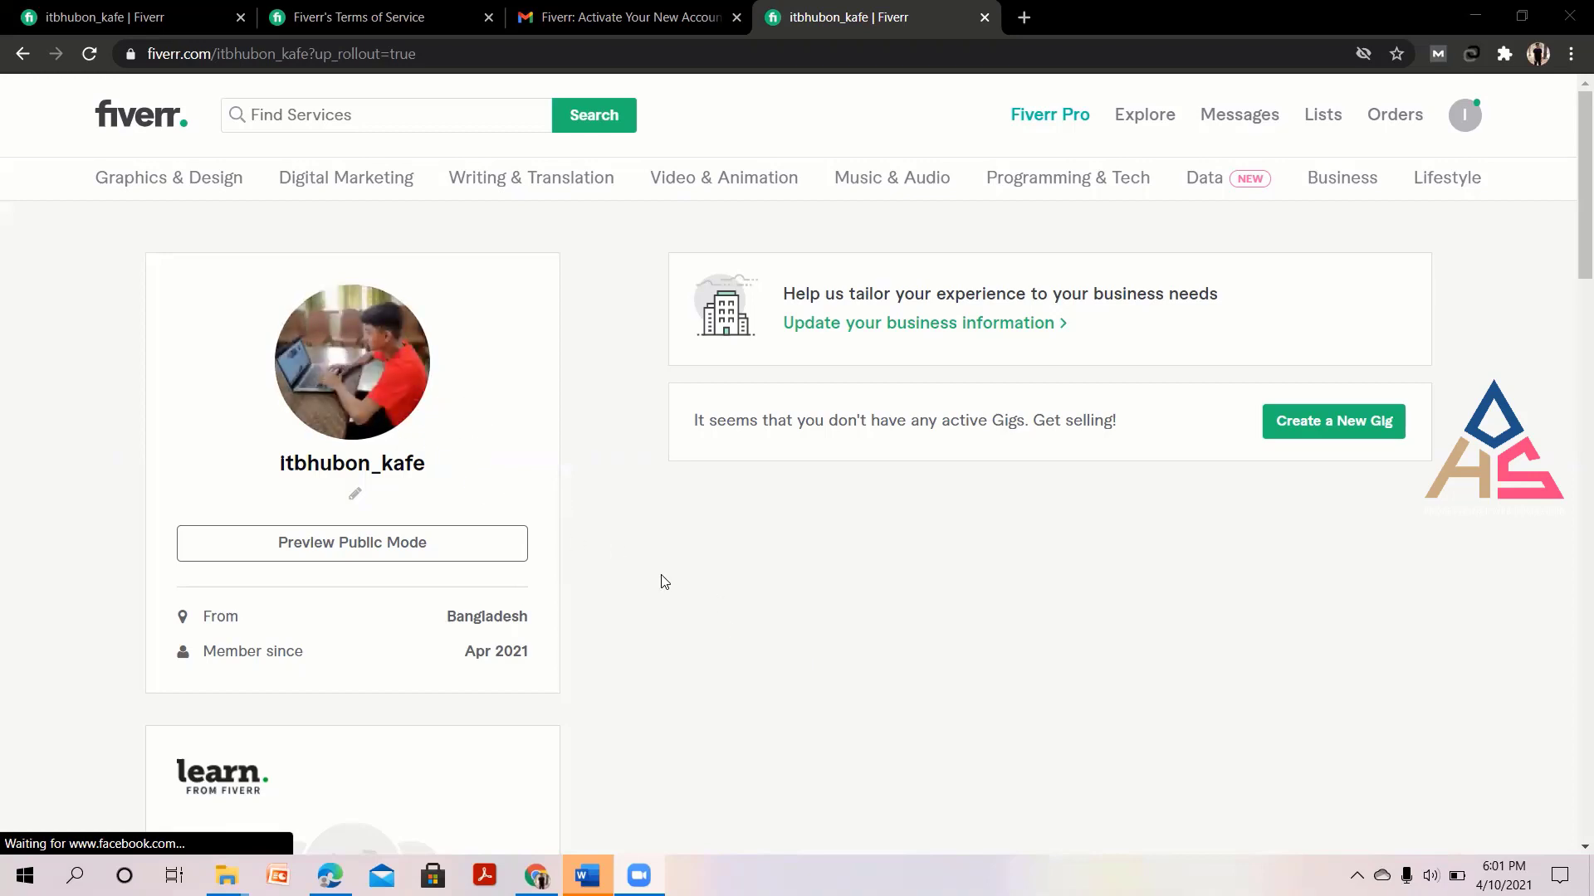
# Scroll through the seller profile, then start a new Gig with Create a New Gig.
pyautogui.scroll(-1, 707, 598)
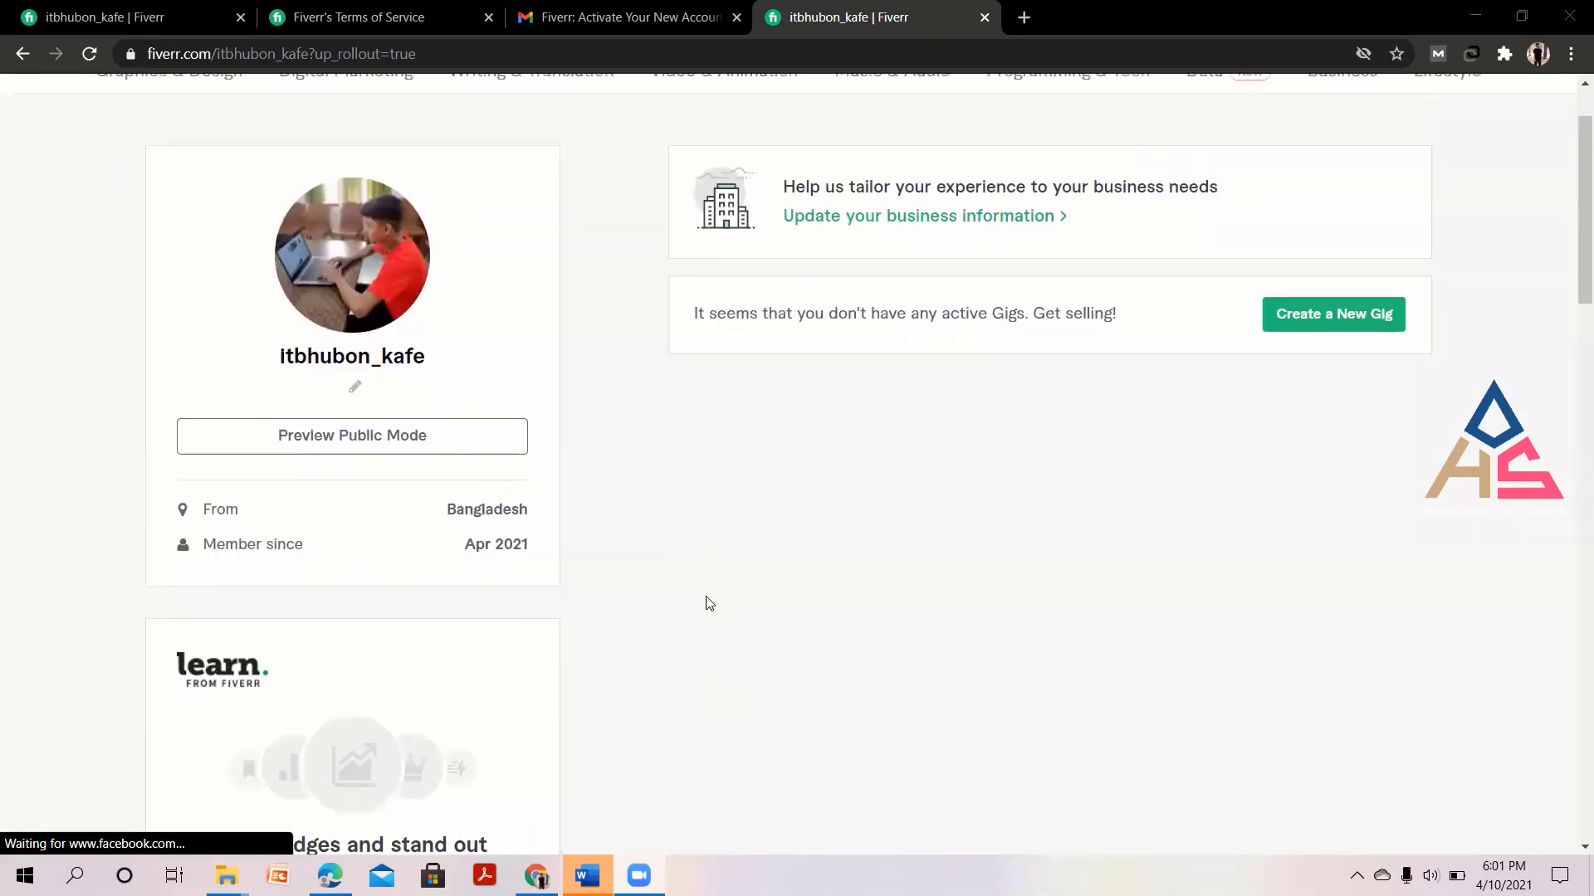
pyautogui.scroll(1, 708, 603)
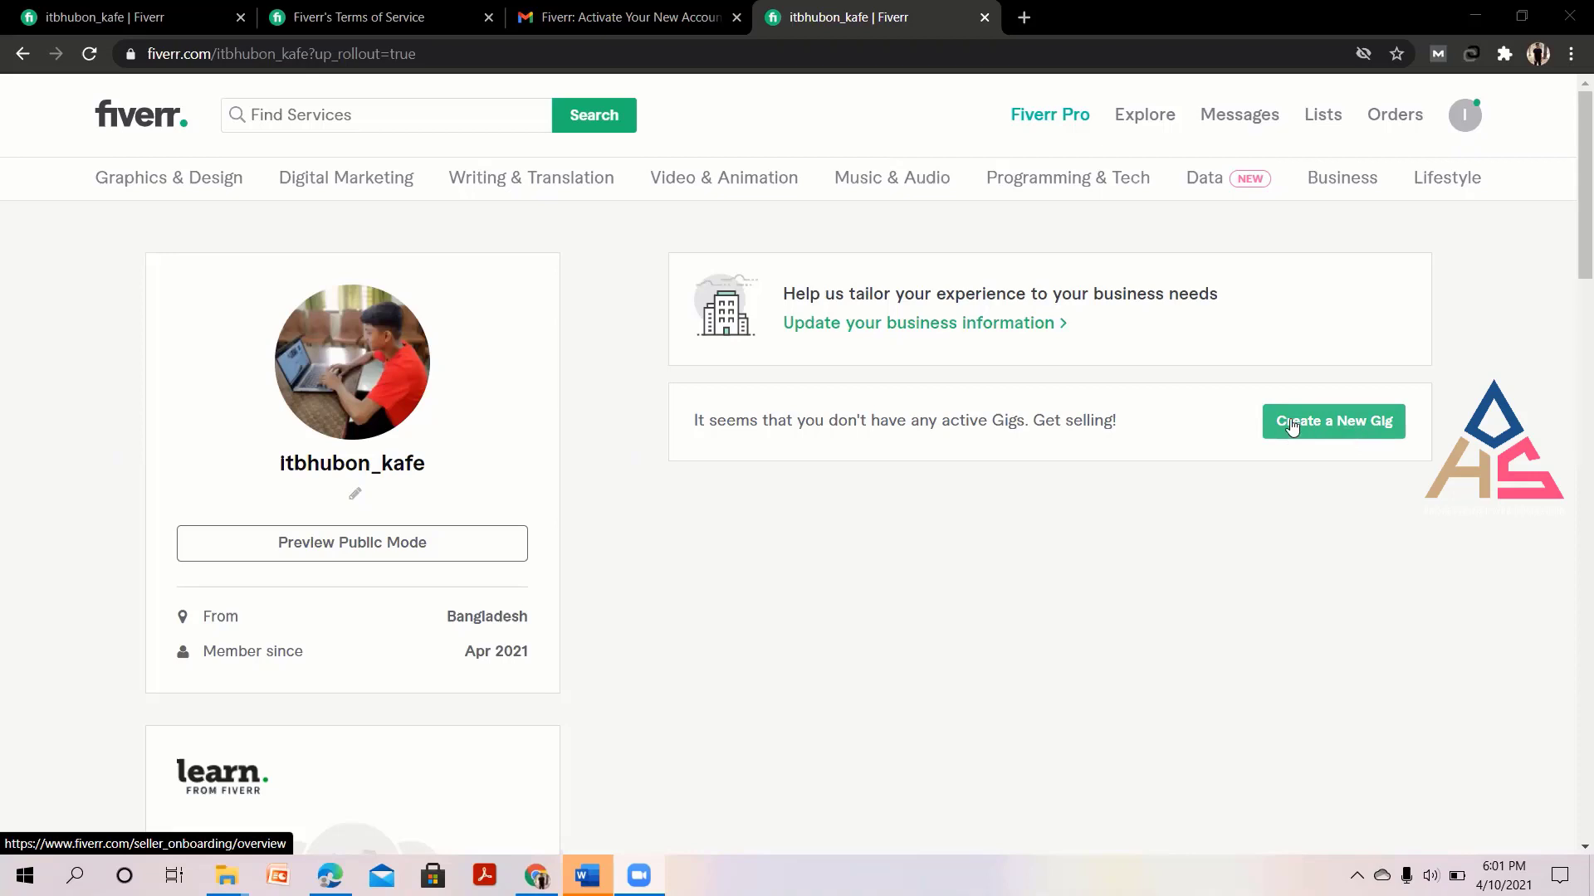
pyautogui.scroll(-3, 463, 586)
pyautogui.scroll(-11, 473, 604)
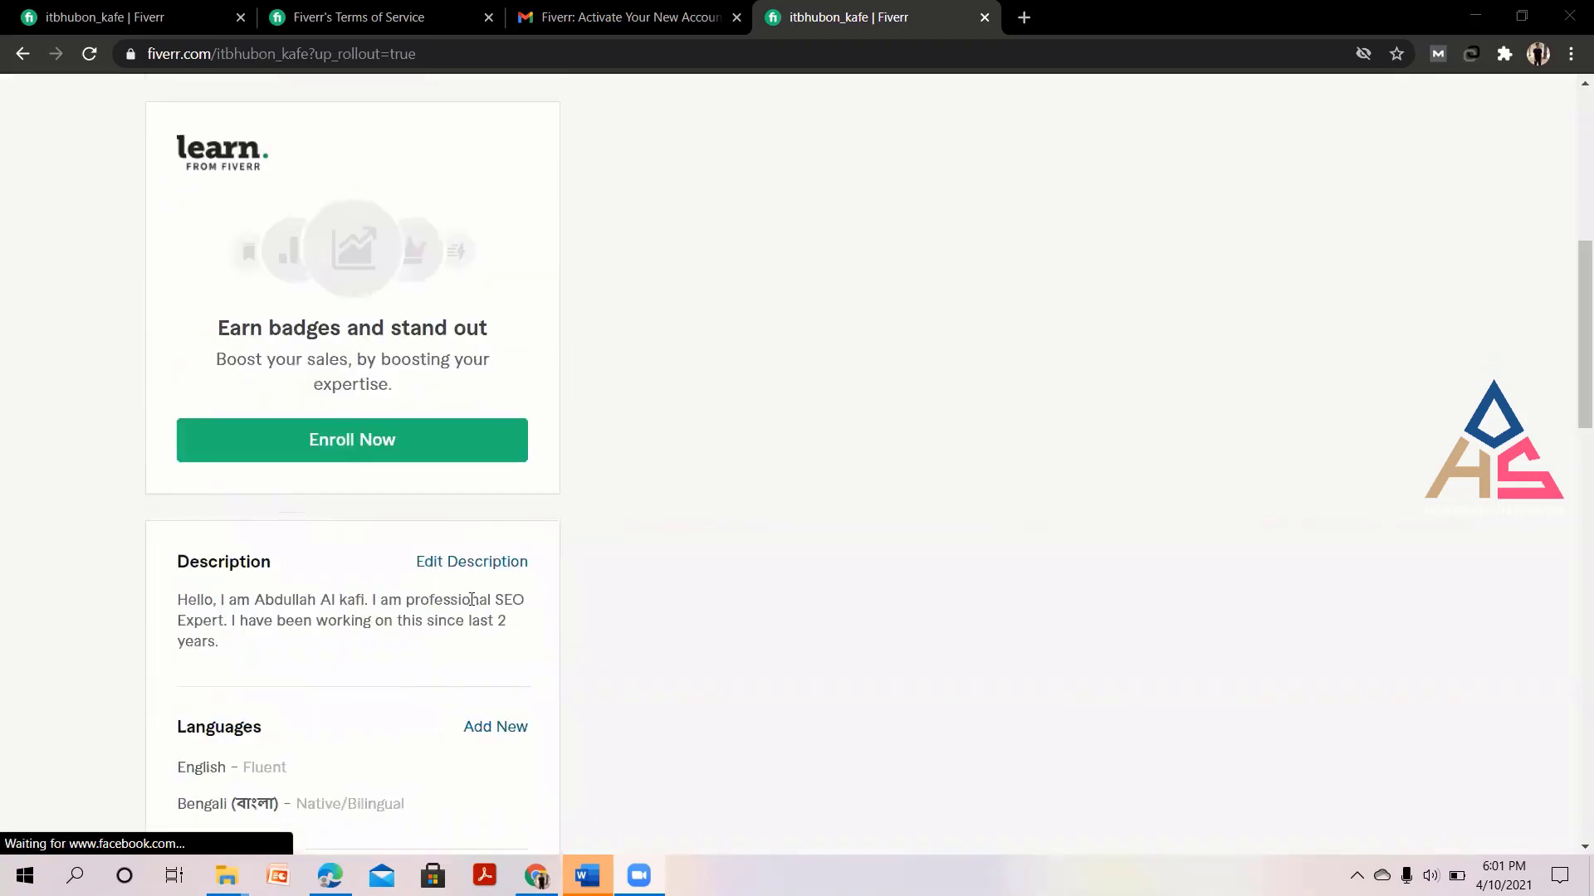
pyautogui.scroll(-6, 647, 660)
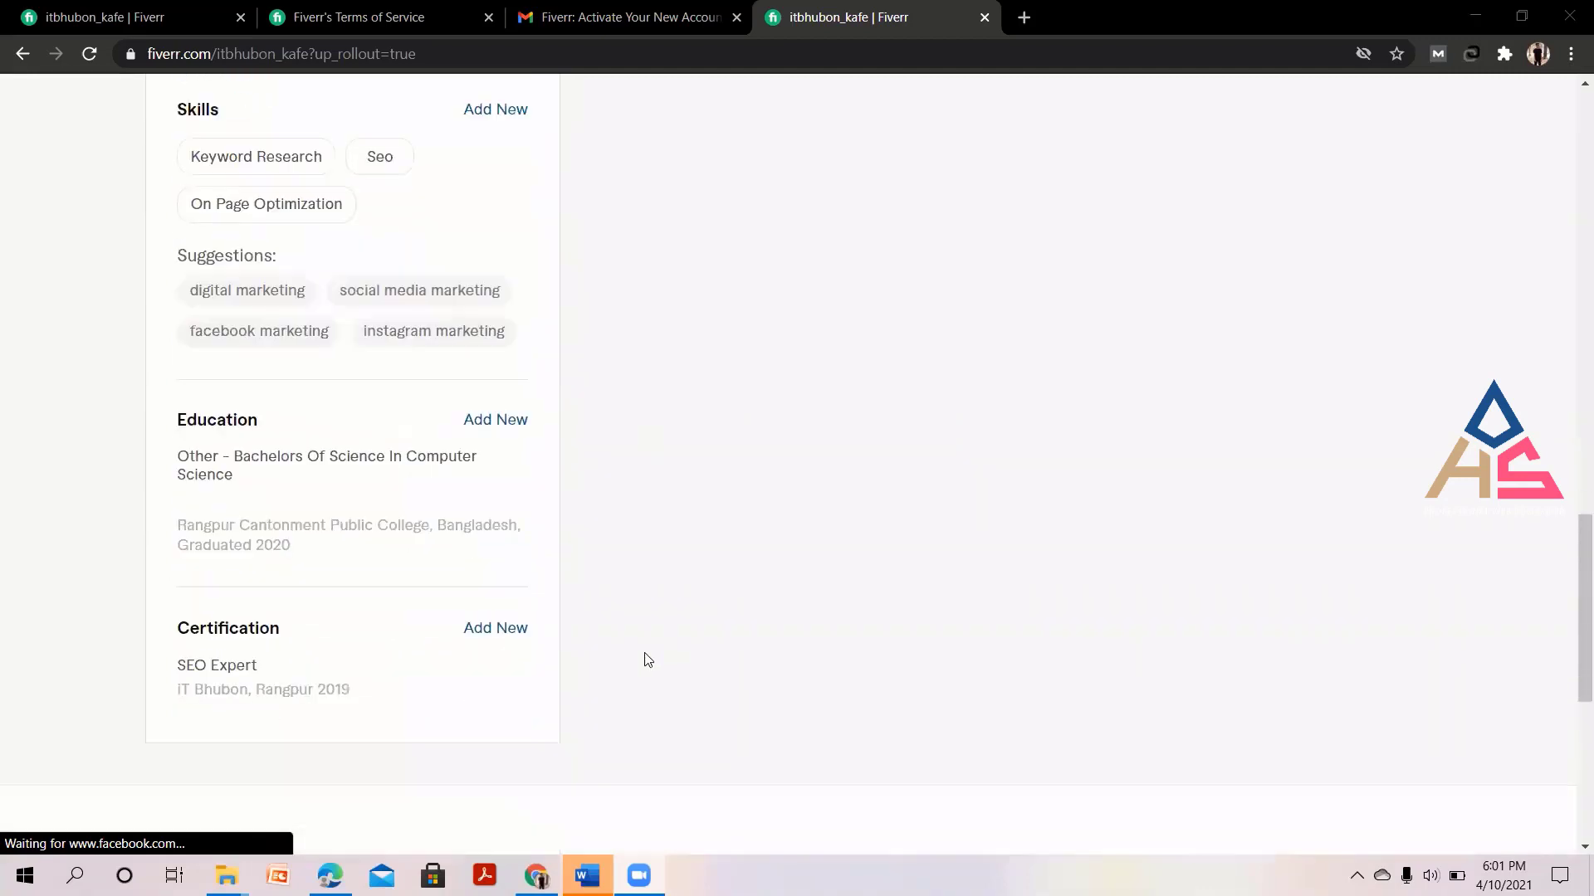
pyautogui.scroll(17, 648, 659)
pyautogui.scroll(5, 647, 660)
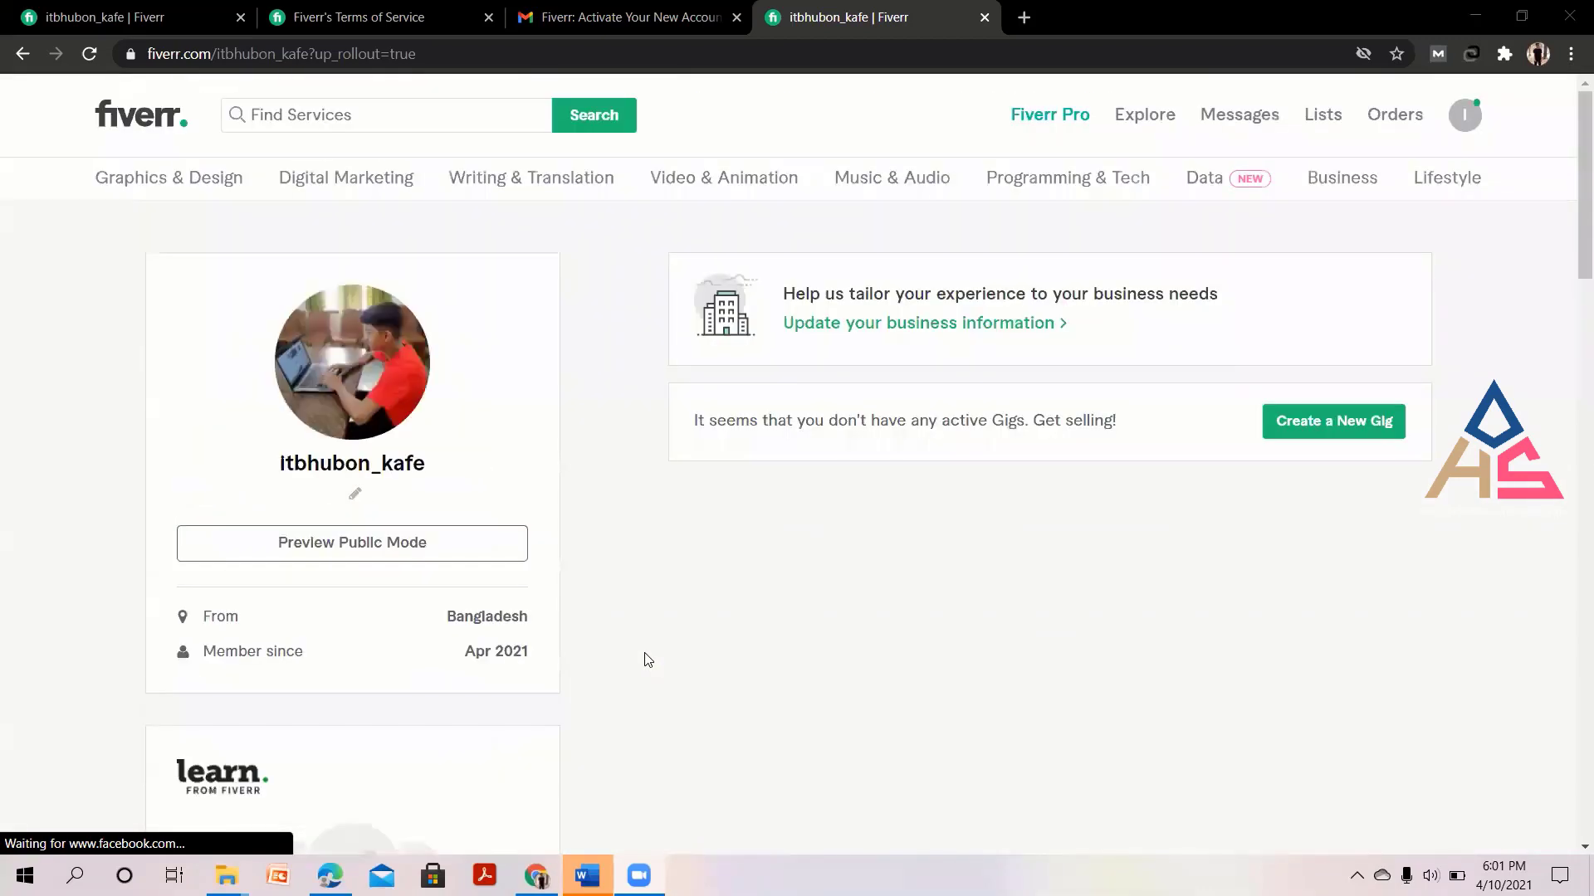
pyautogui.click(1318, 428)
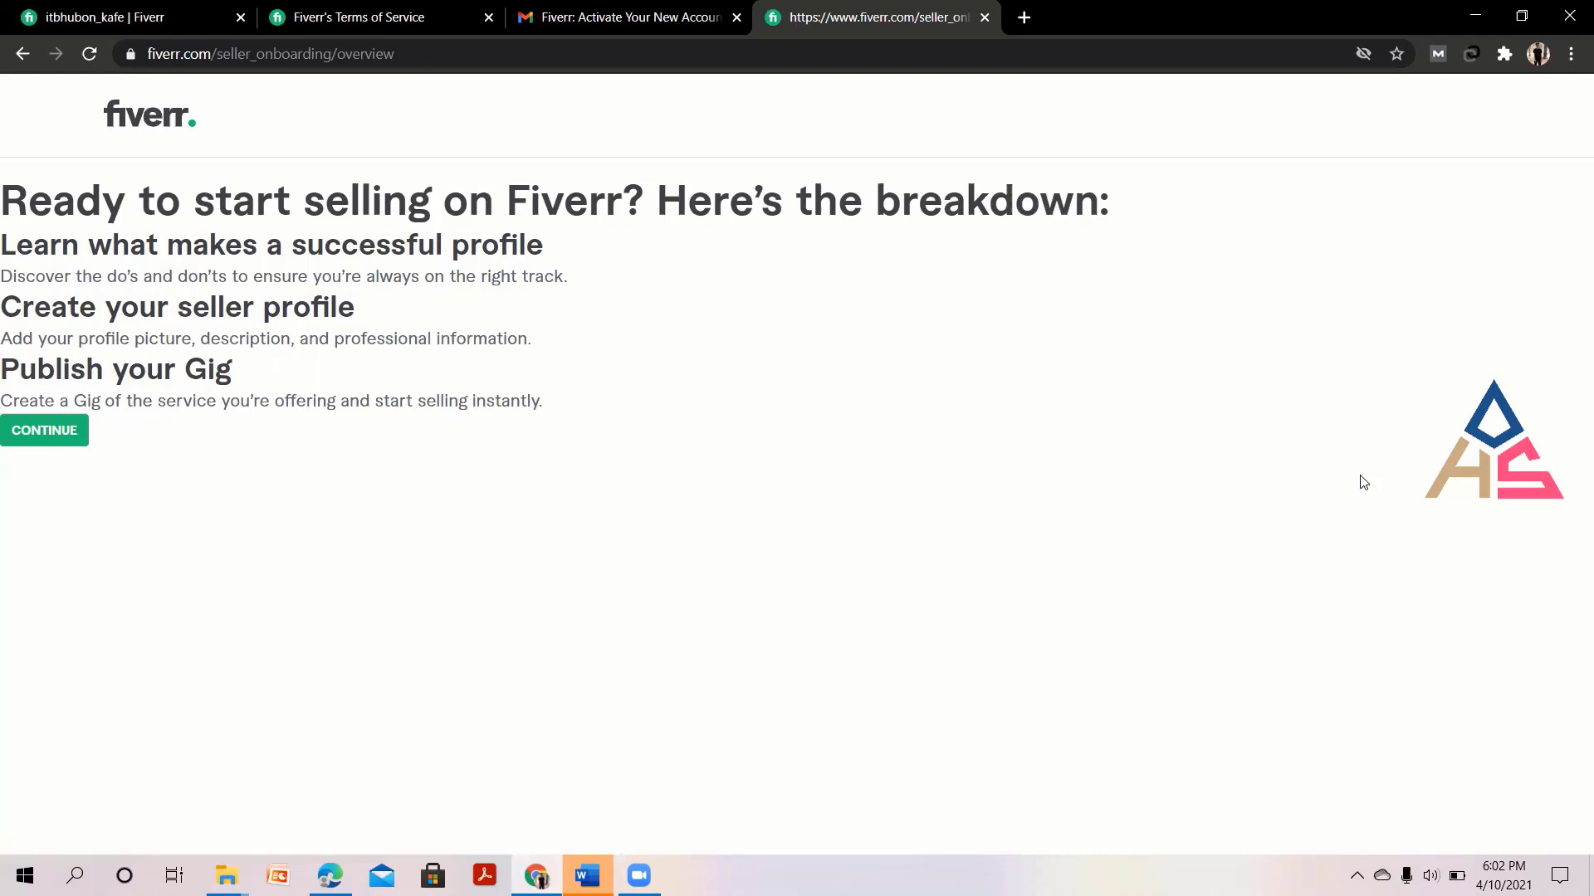
# Reload the onboarding overview page and play its introductory video about selling on Fiverr.
pyautogui.rightClick(1212, 366)
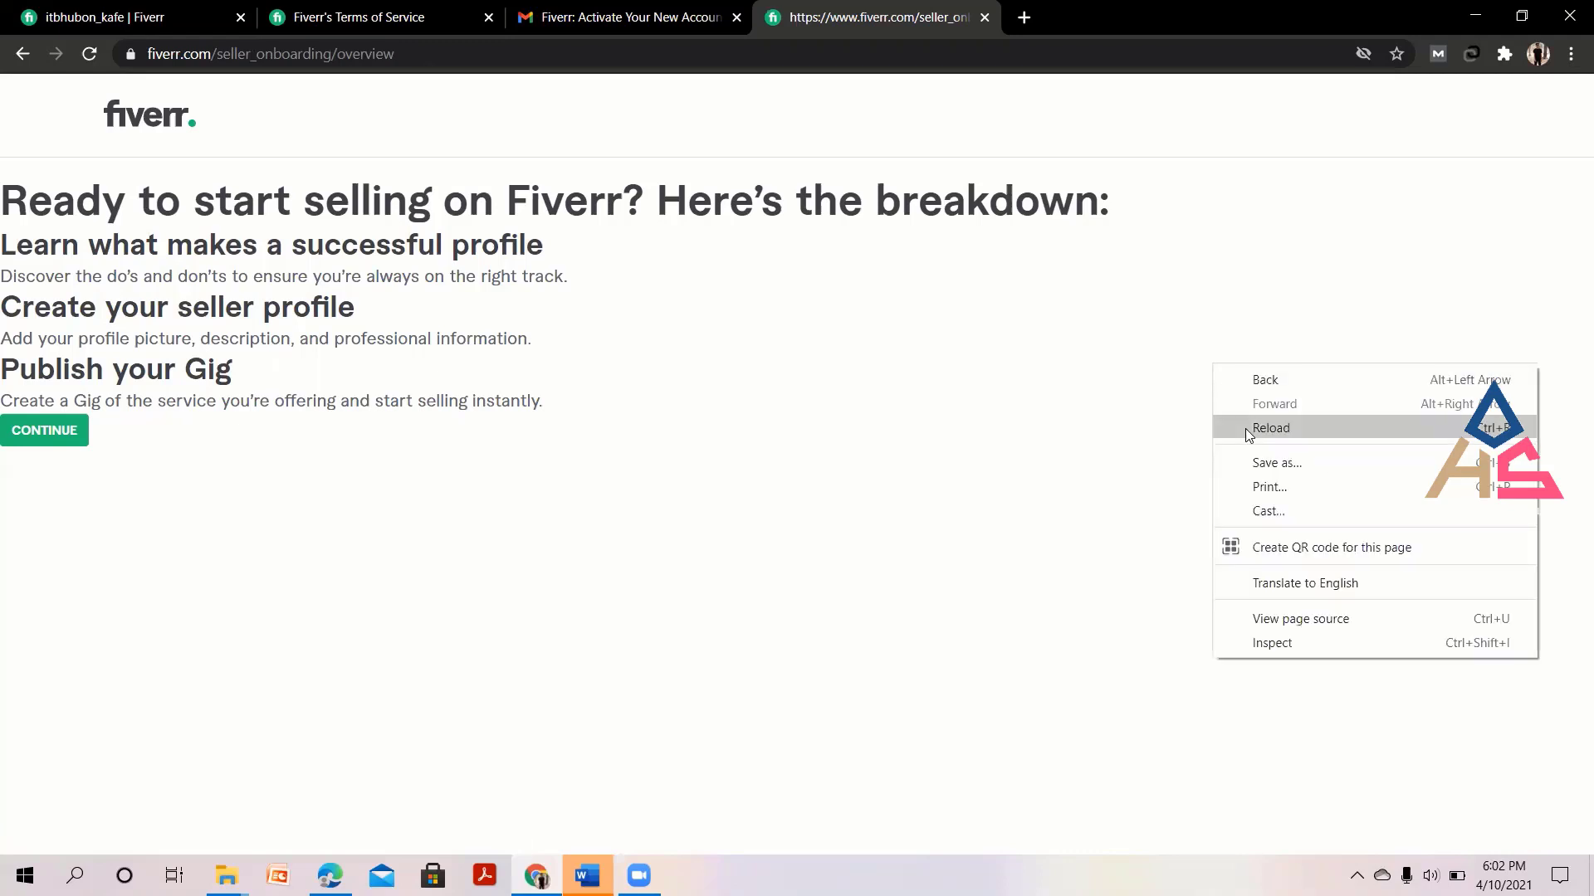
pyautogui.click(1247, 430)
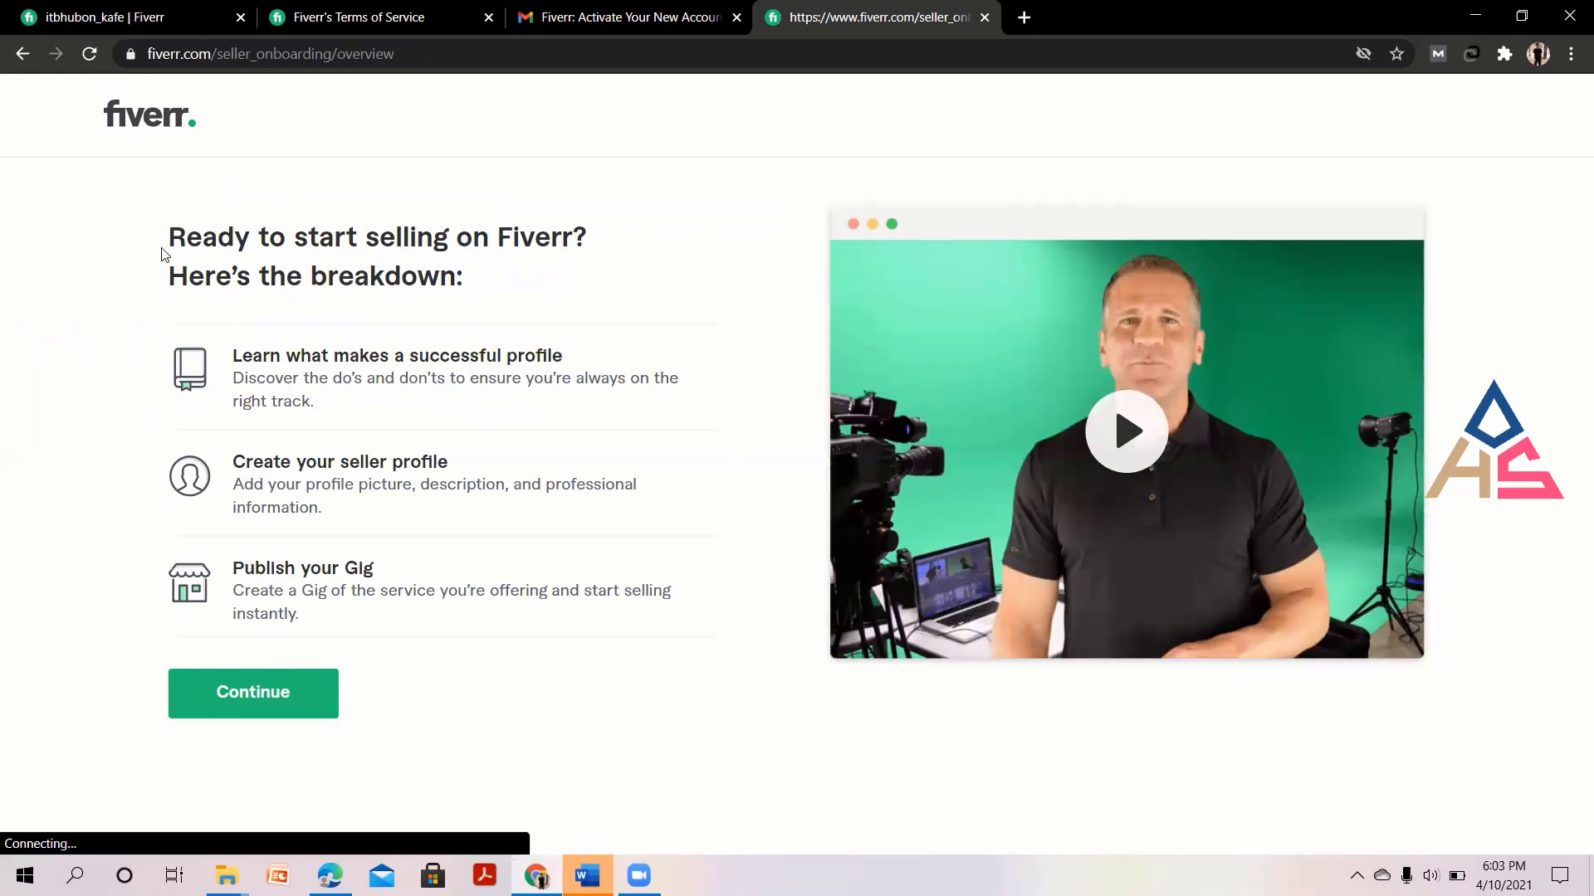
pyautogui.moveTo(164, 249); pyautogui.dragTo(590, 299)
pyautogui.click(590, 299)
pyautogui.moveTo(265, 356); pyautogui.dragTo(626, 366)
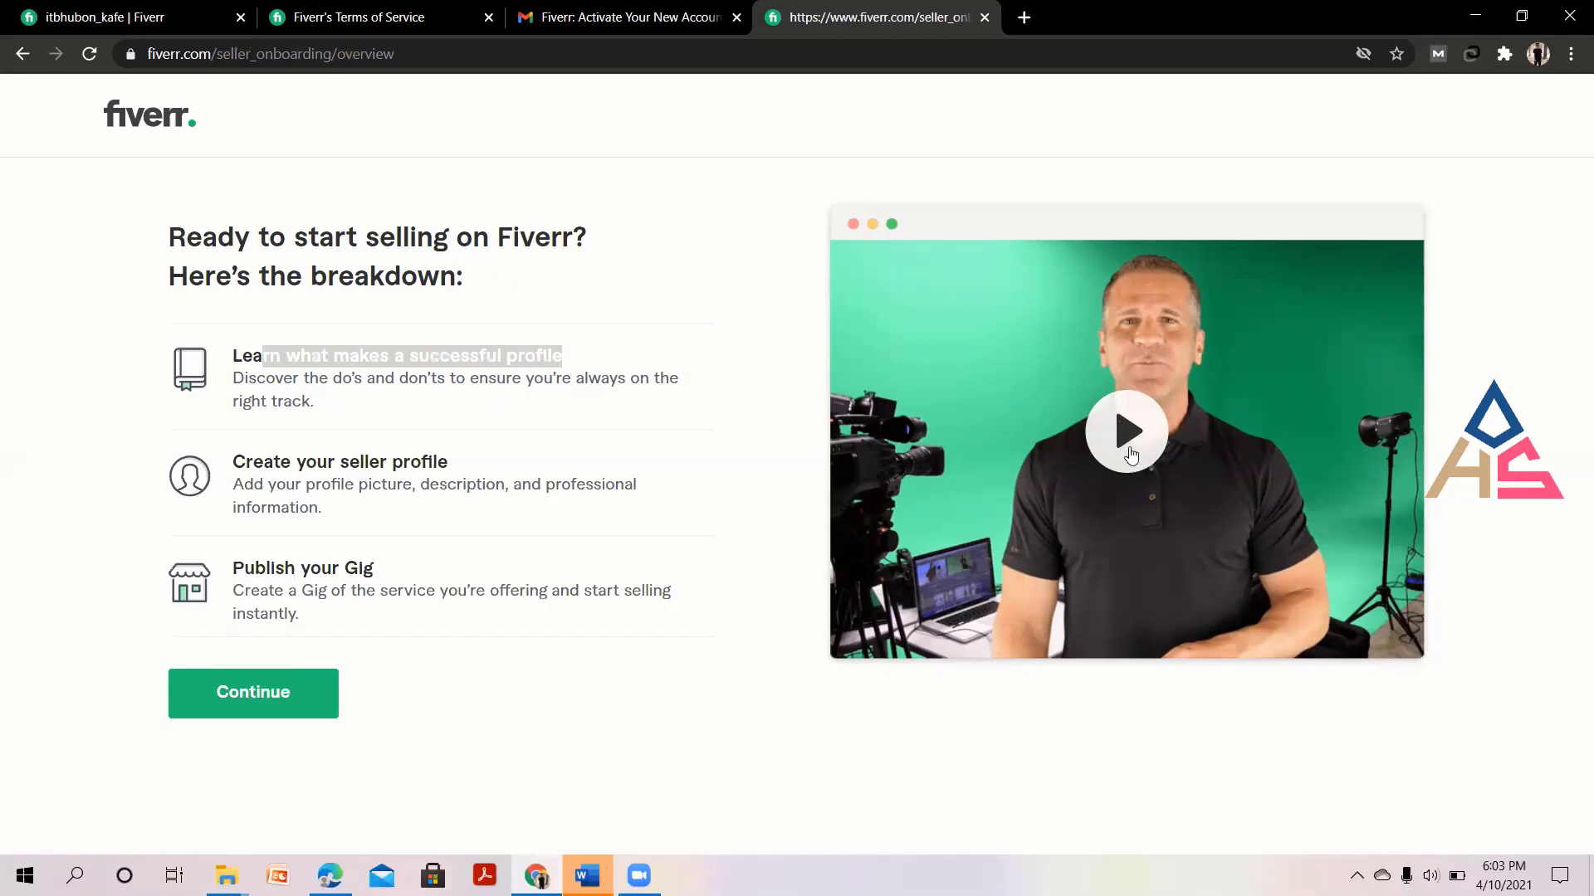
pyautogui.click(1123, 437)
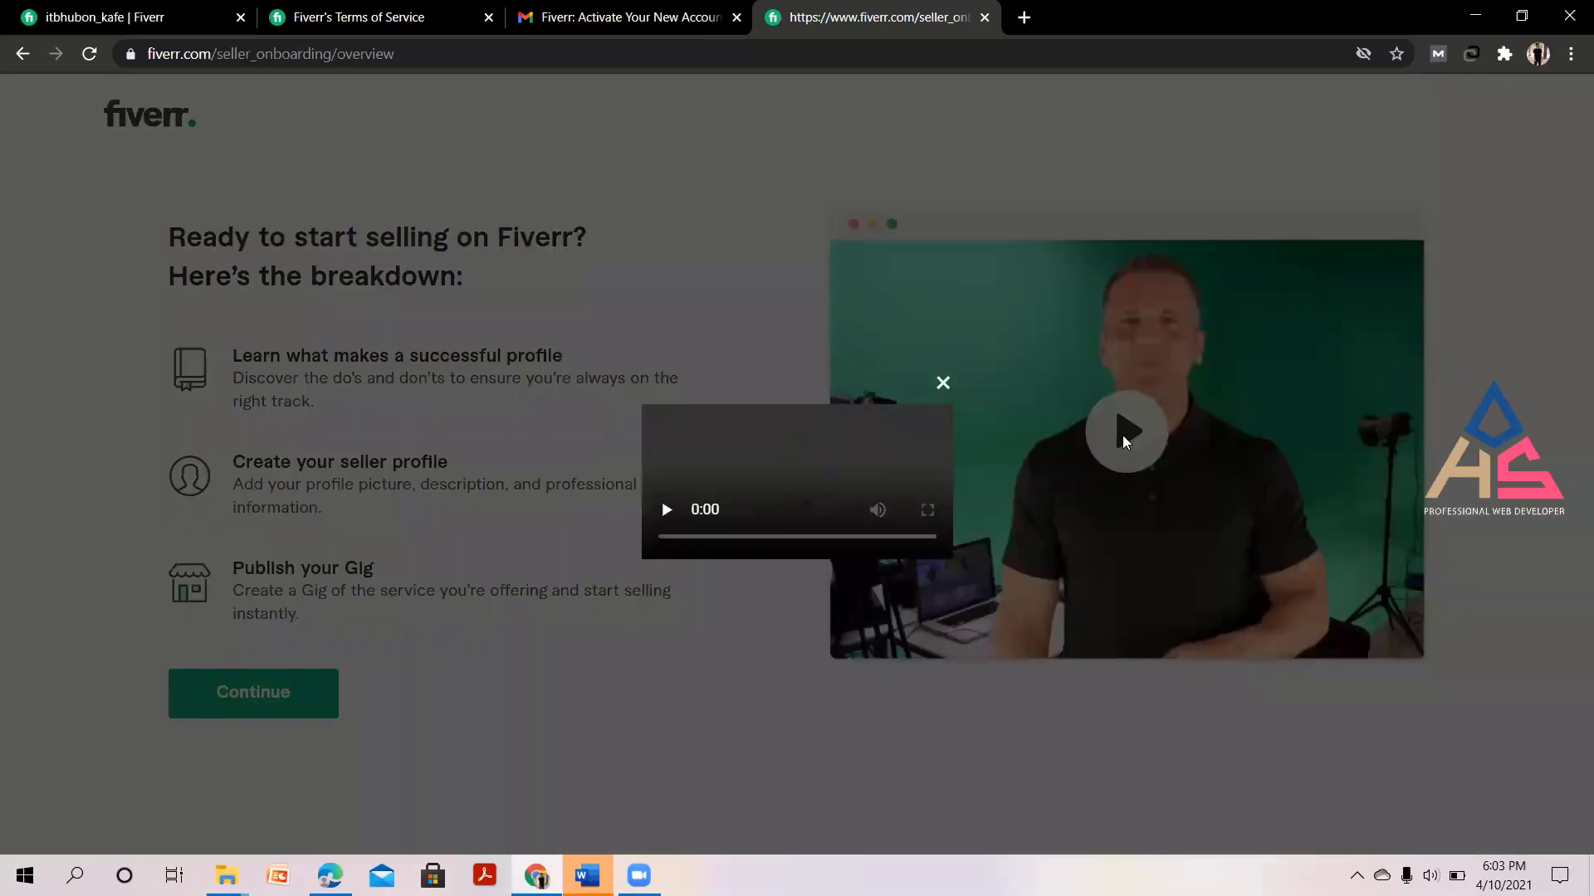
# Close the intro video and continue to the successful-profile tips page.
pyautogui.click(944, 385)
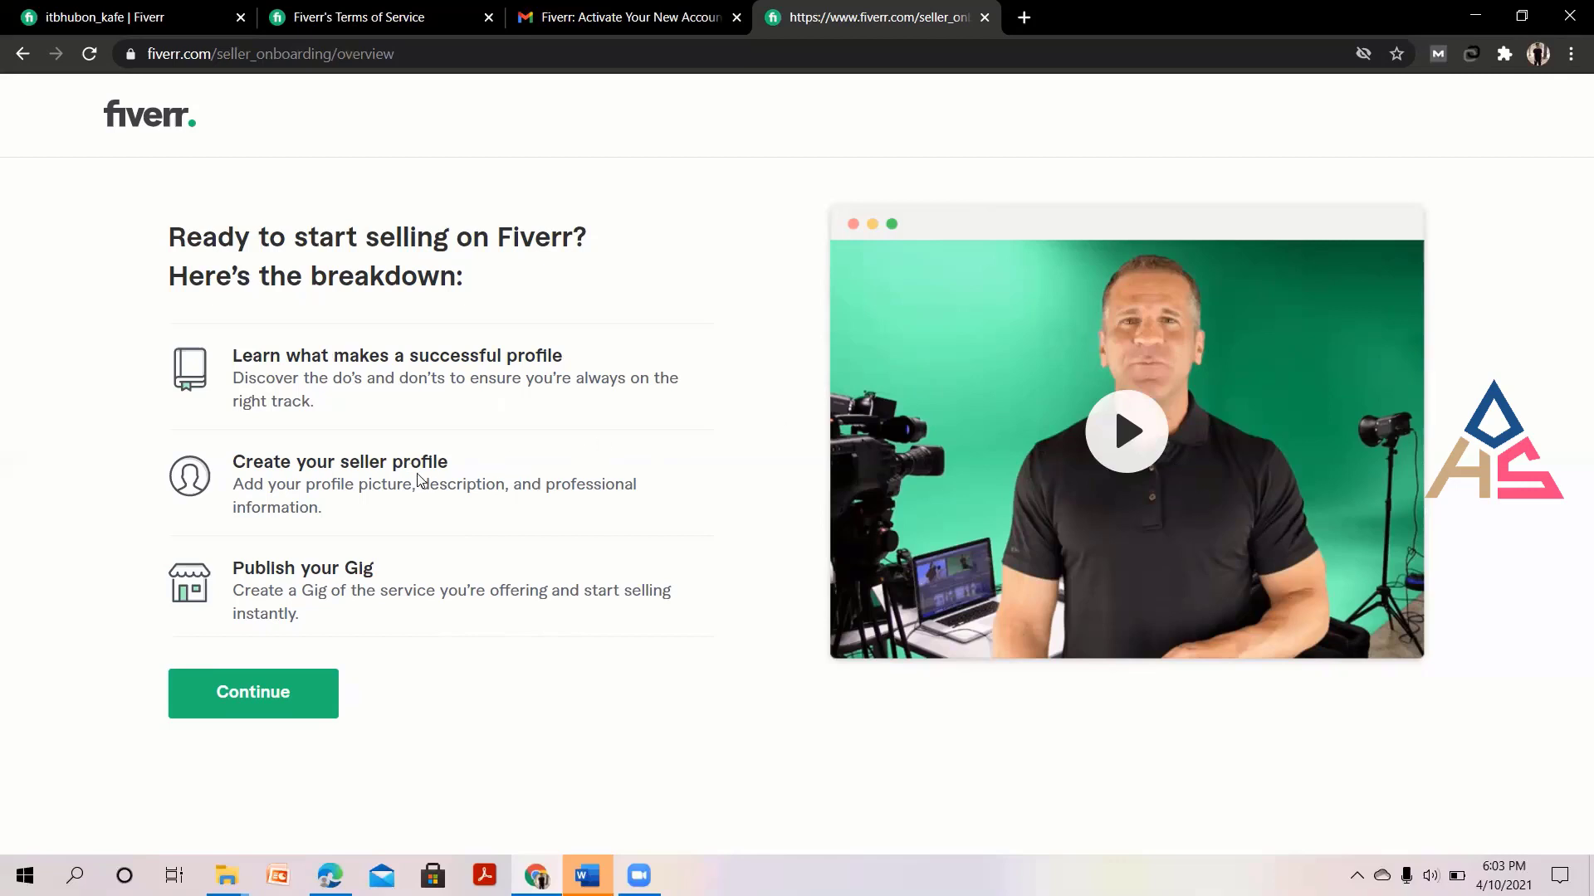
pyautogui.click(265, 706)
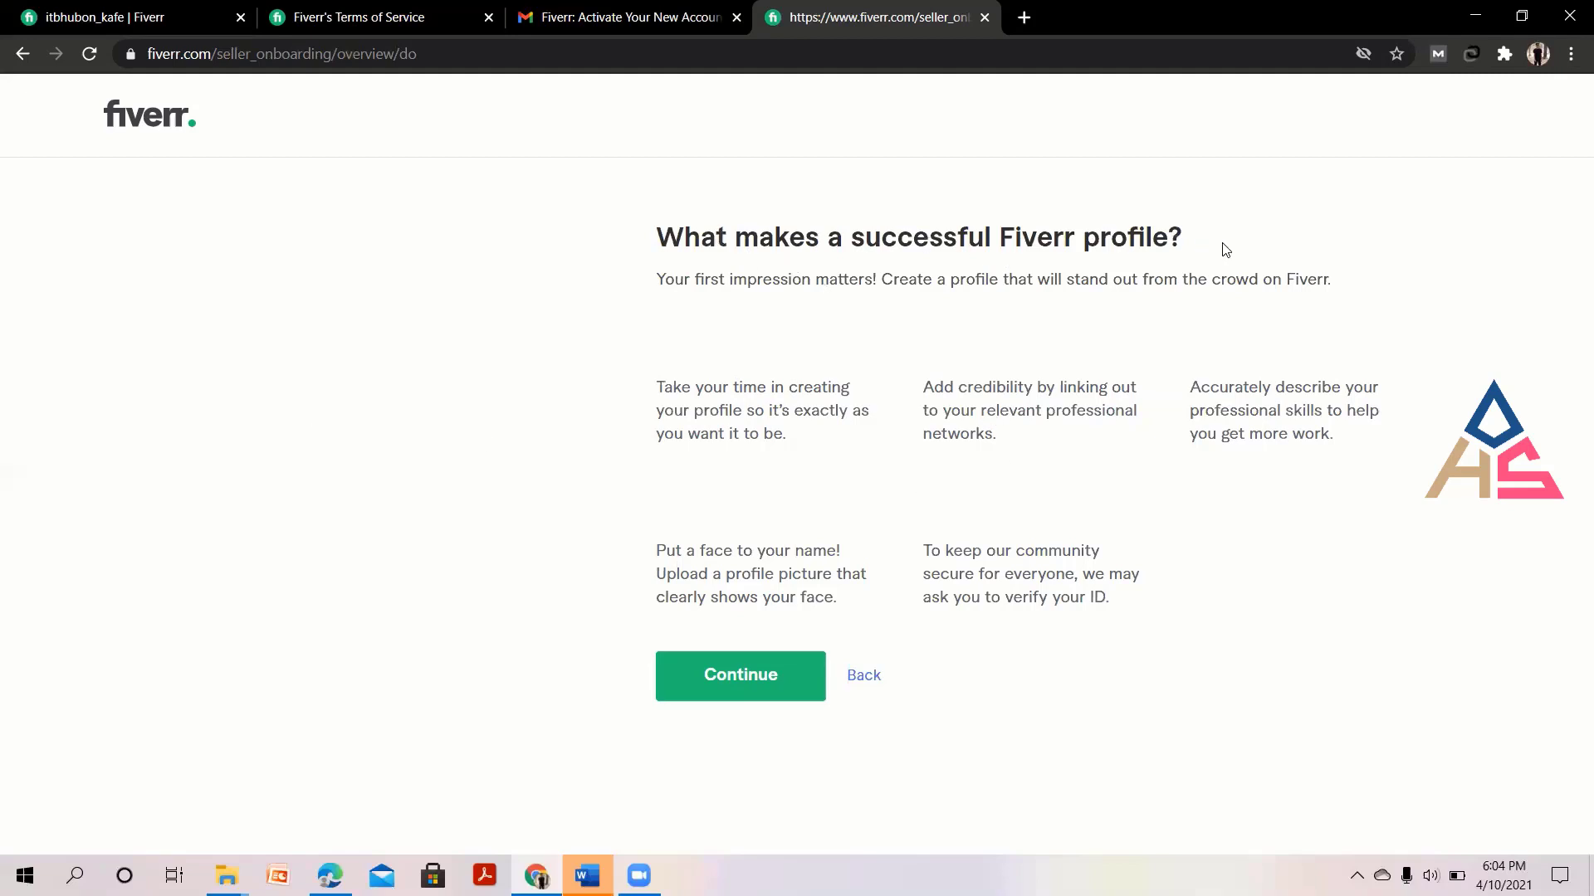
pyautogui.moveTo(664, 388); pyautogui.dragTo(850, 392)
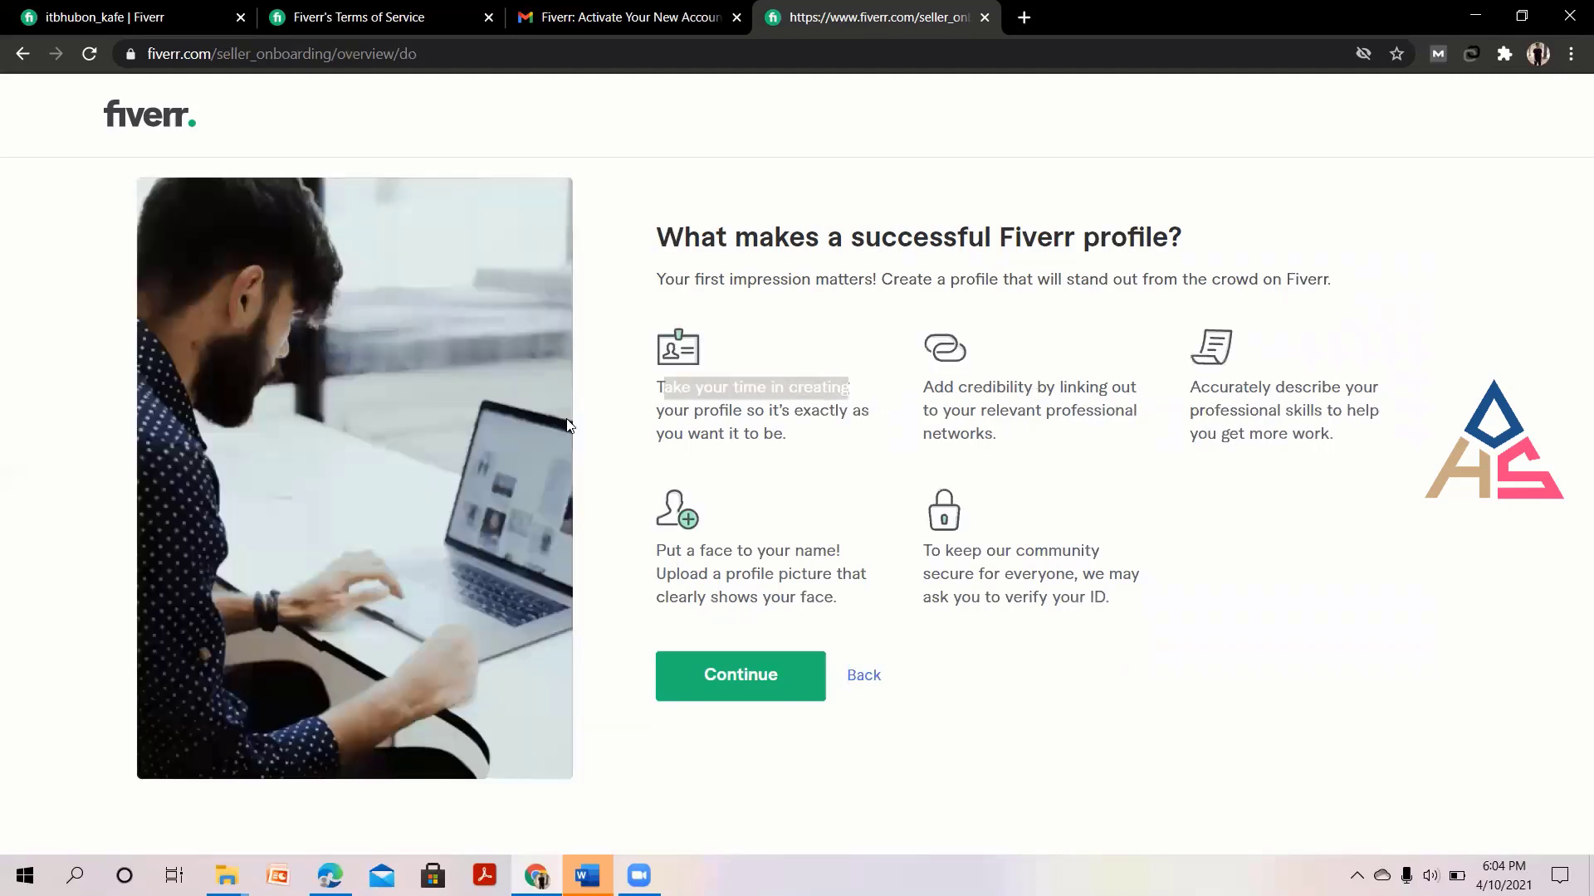
pyautogui.click(829, 431)
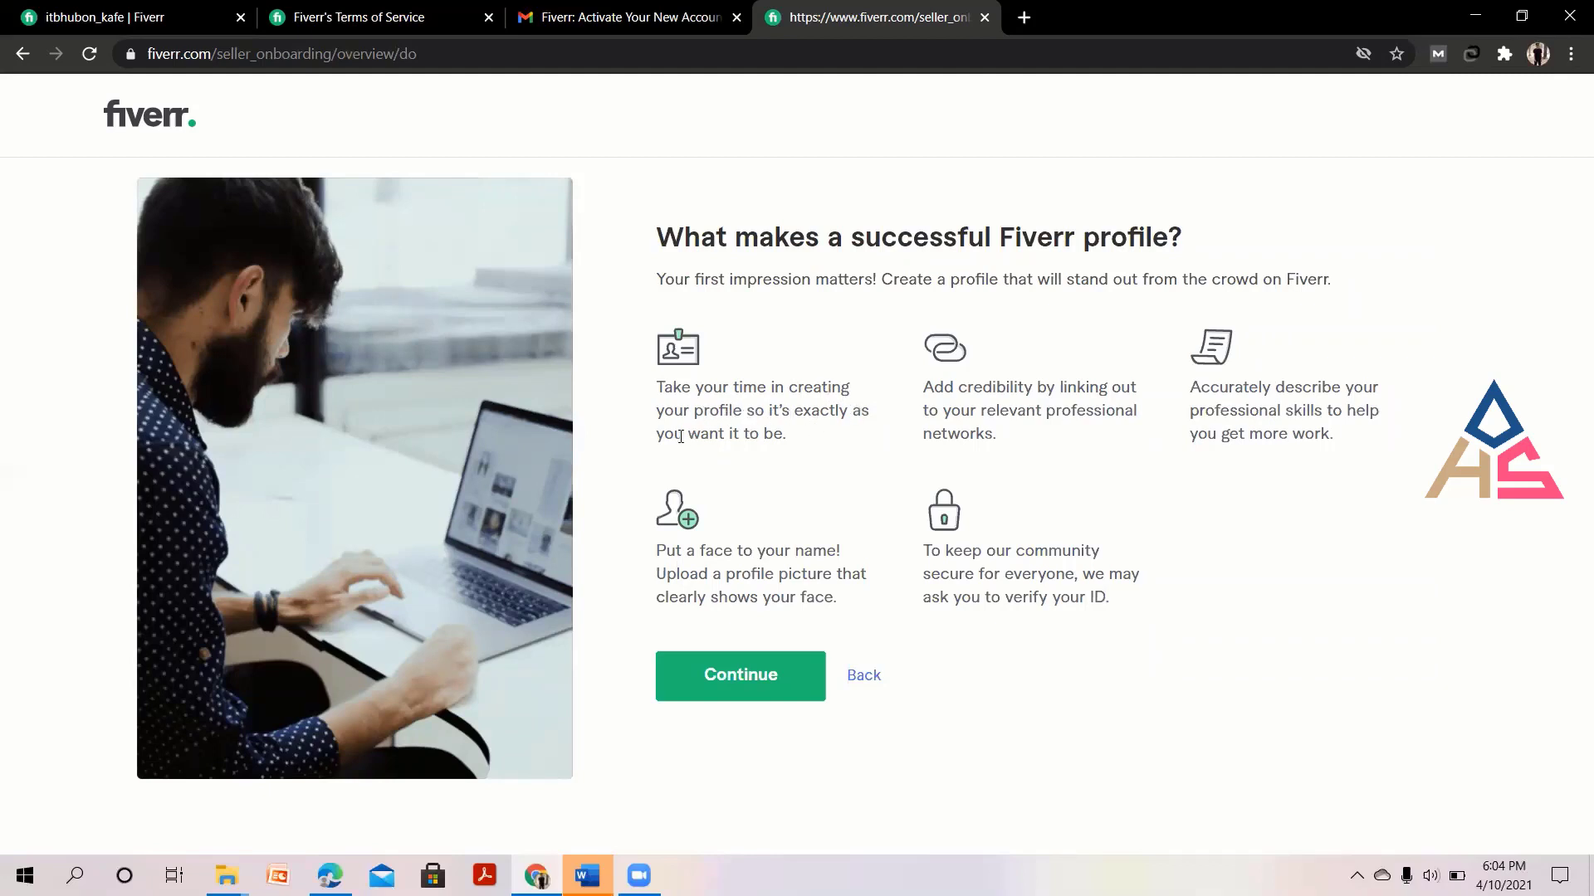
pyautogui.moveTo(798, 447); pyautogui.dragTo(660, 383)
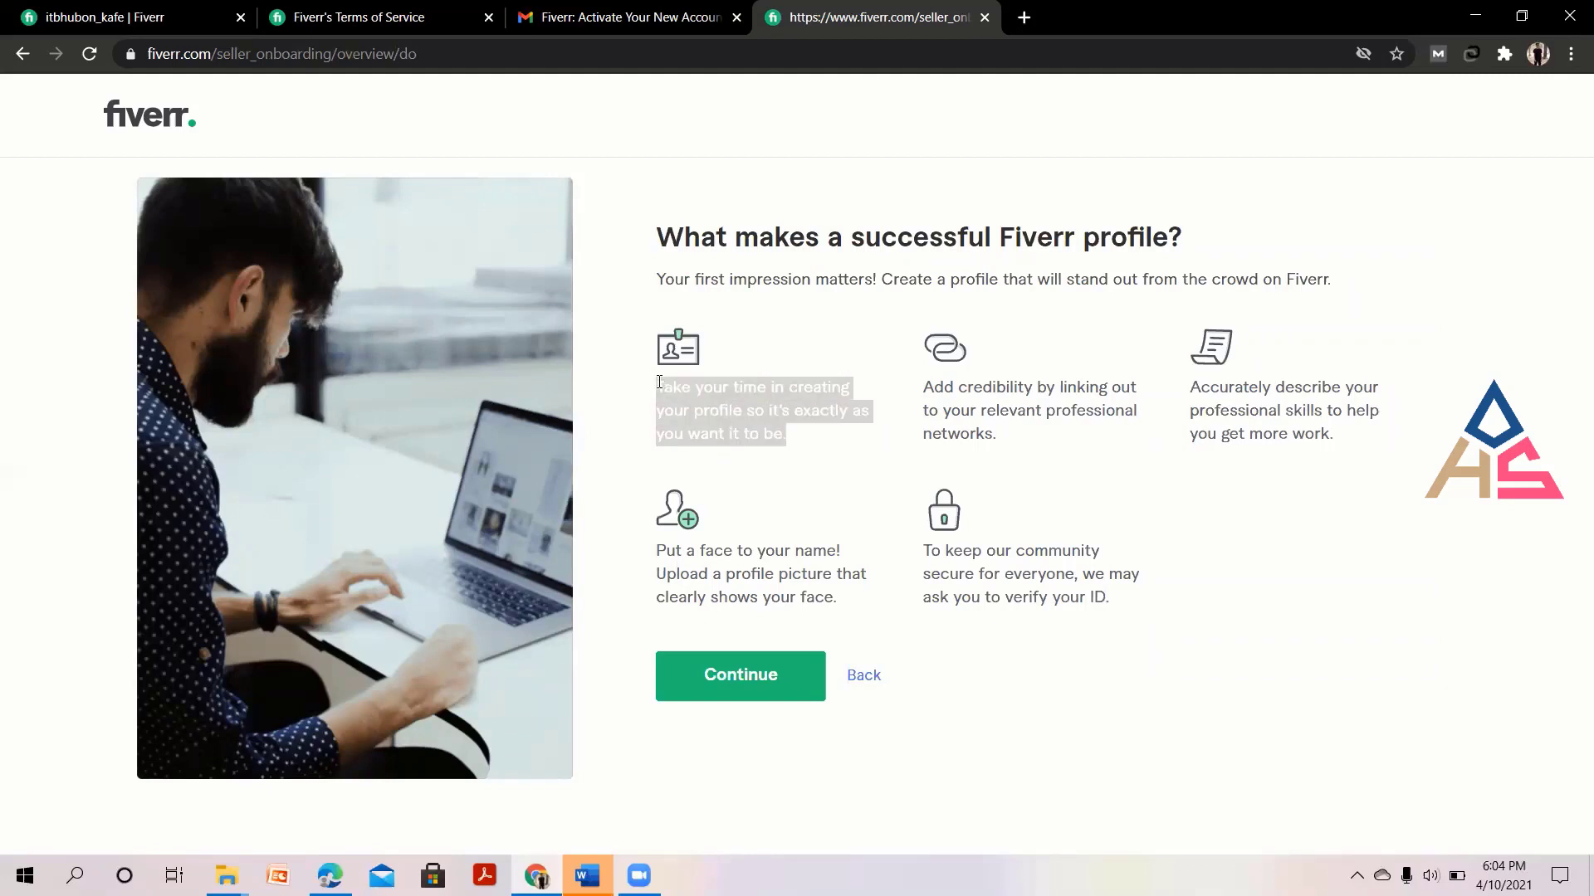
pyautogui.click(779, 430)
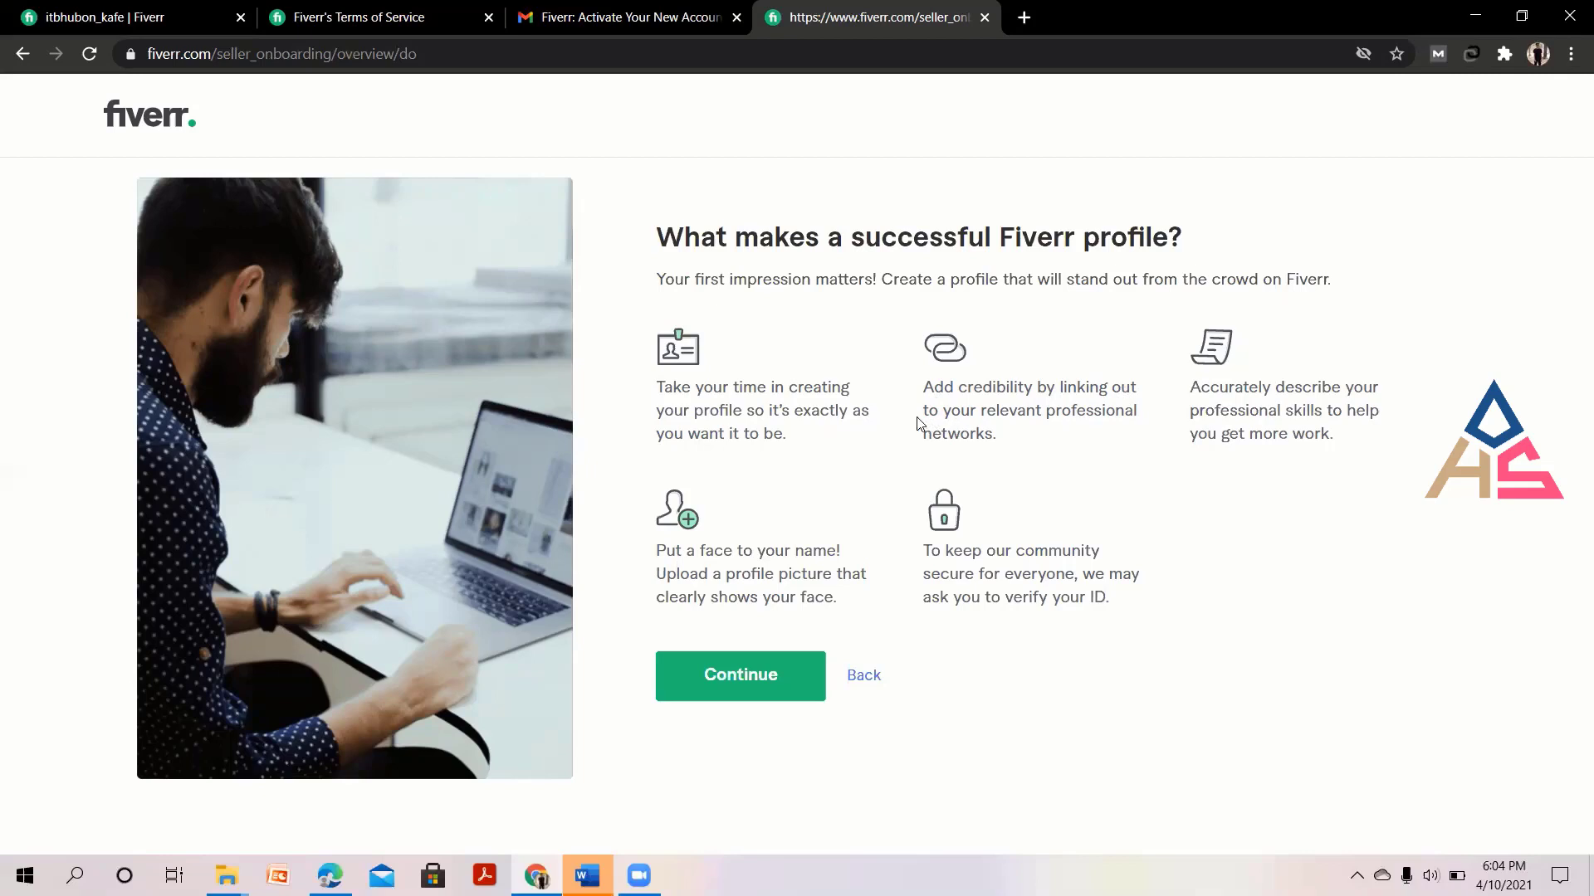
pyautogui.moveTo(950, 410)
pyautogui.mouseDown()
pyautogui.moveTo(1054, 411)
pyautogui.moveTo(1022, 444)
pyautogui.moveTo(934, 389)
pyautogui.moveTo(943, 399)
pyautogui.mouseUp()
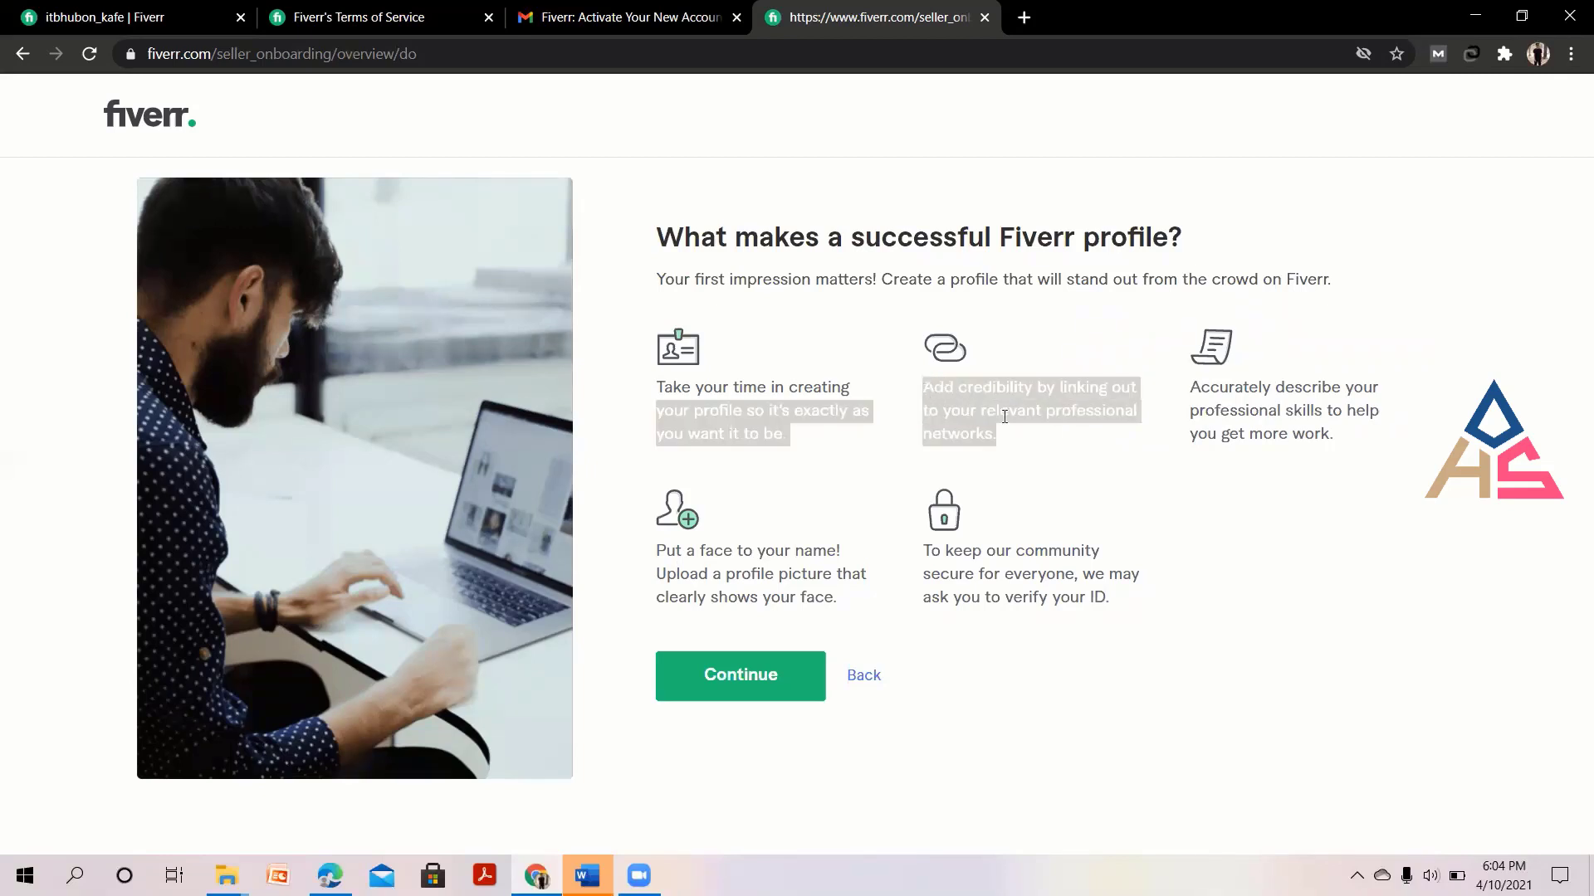
pyautogui.click(1036, 446)
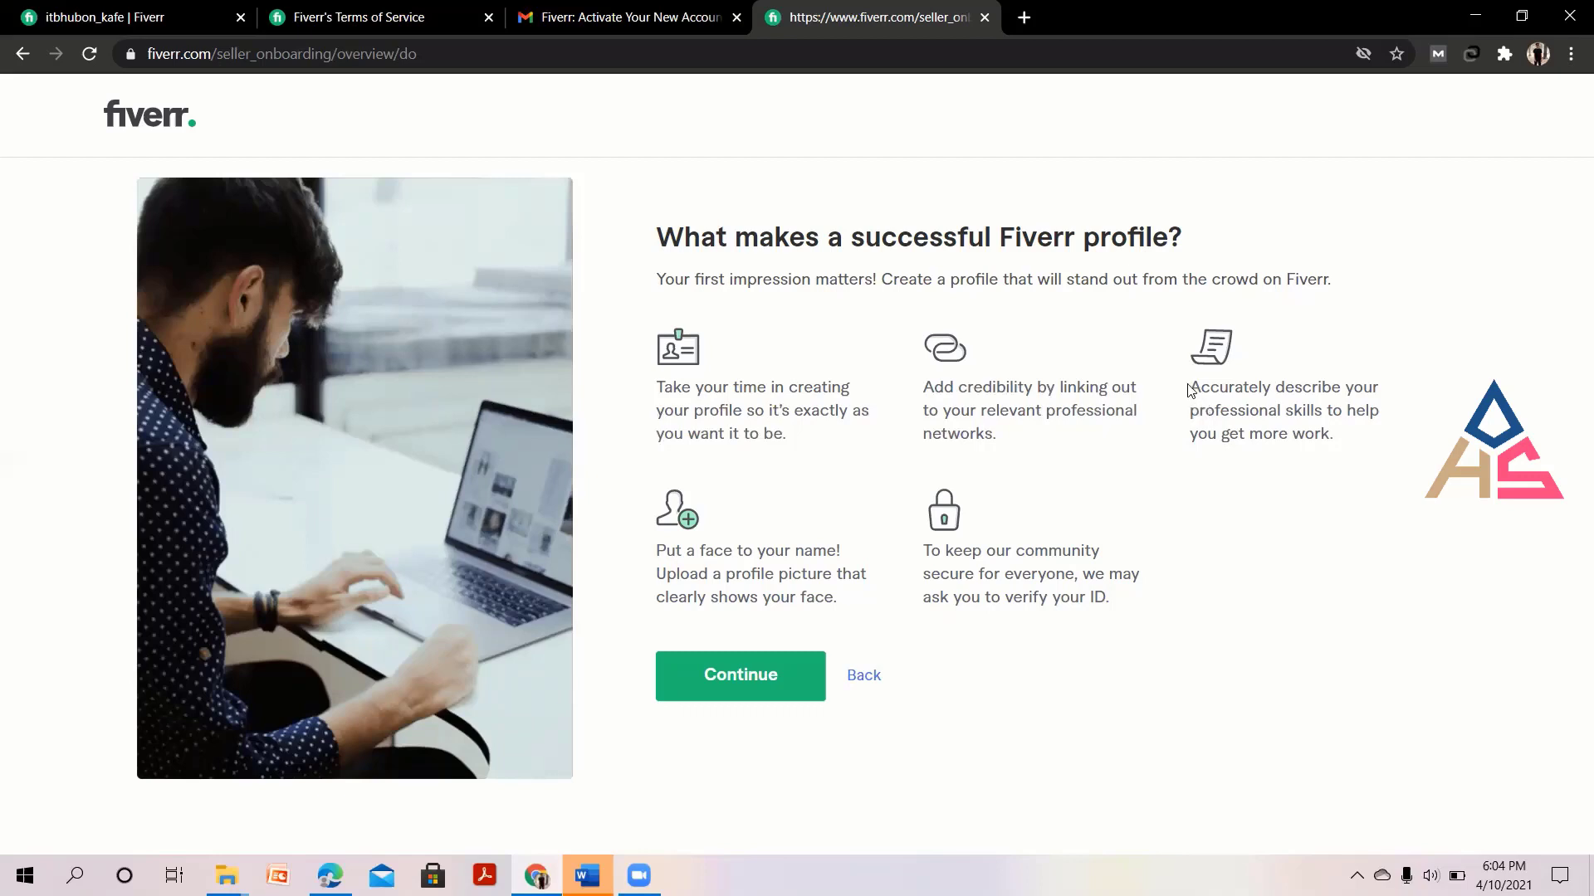
pyautogui.moveTo(1185, 391); pyautogui.dragTo(1192, 384)
pyautogui.click(1266, 390)
pyautogui.moveTo(842, 604); pyautogui.dragTo(795, 590)
pyautogui.click(104, 17)
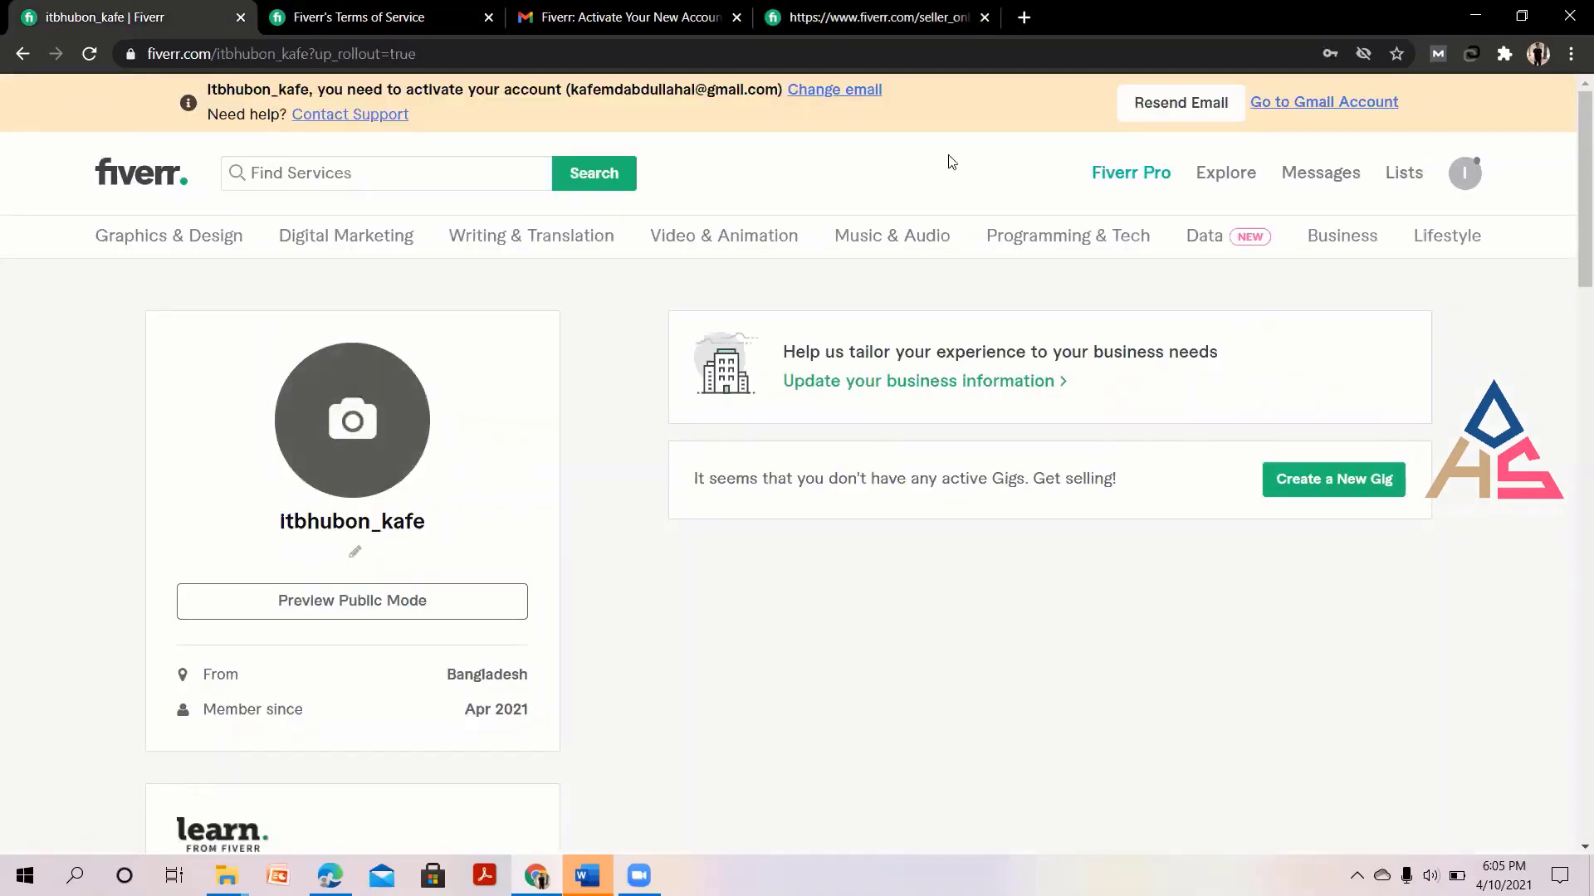
pyautogui.click(880, 15)
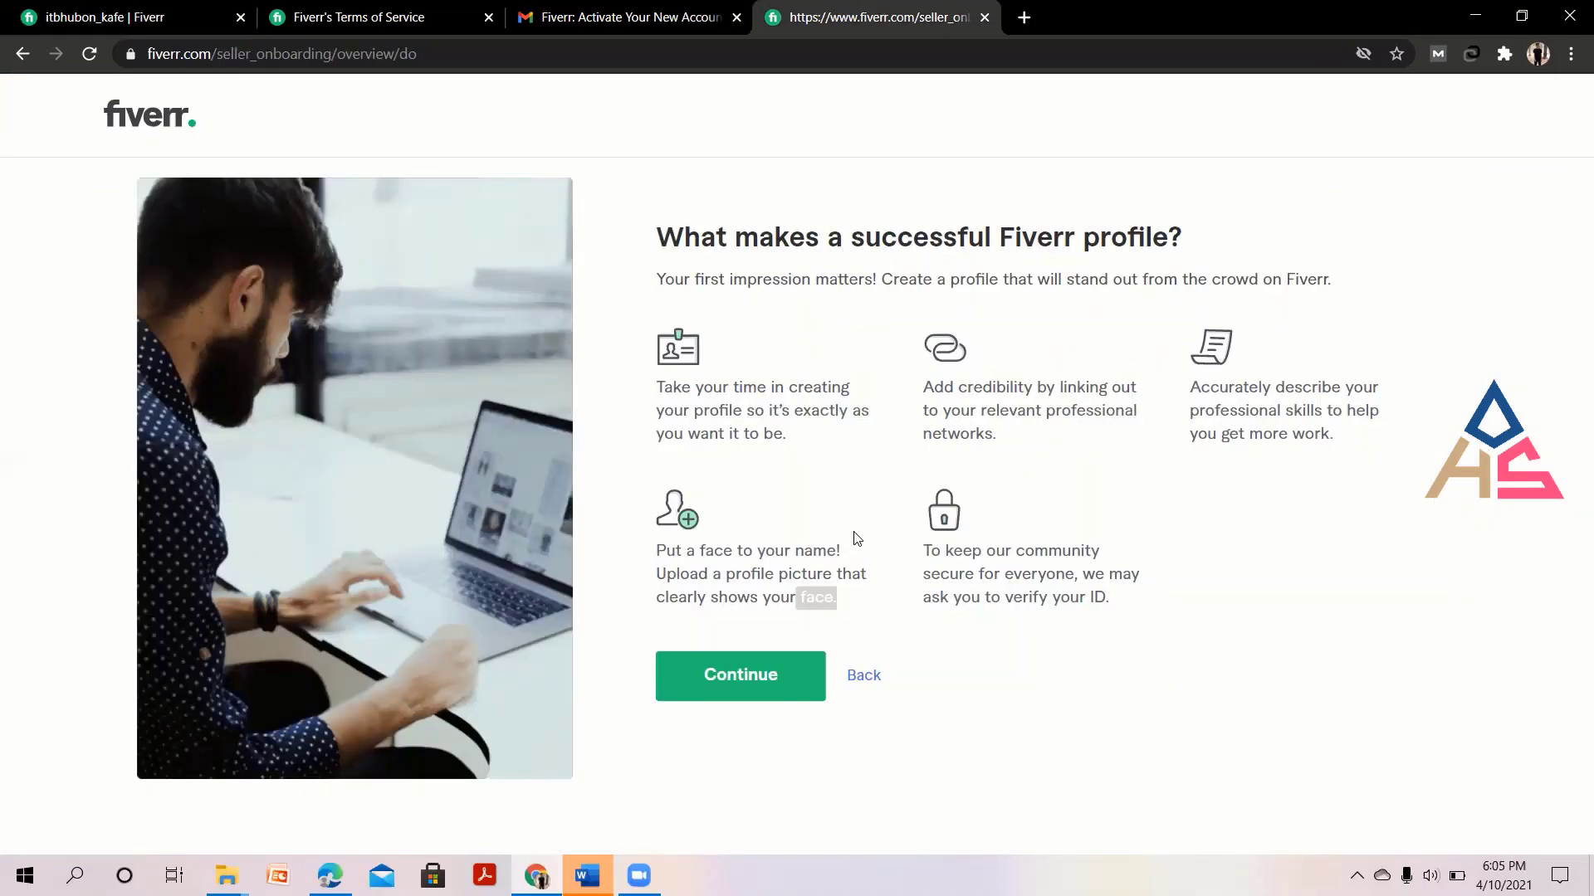
pyautogui.click(856, 533)
pyautogui.moveTo(690, 573); pyautogui.dragTo(857, 576)
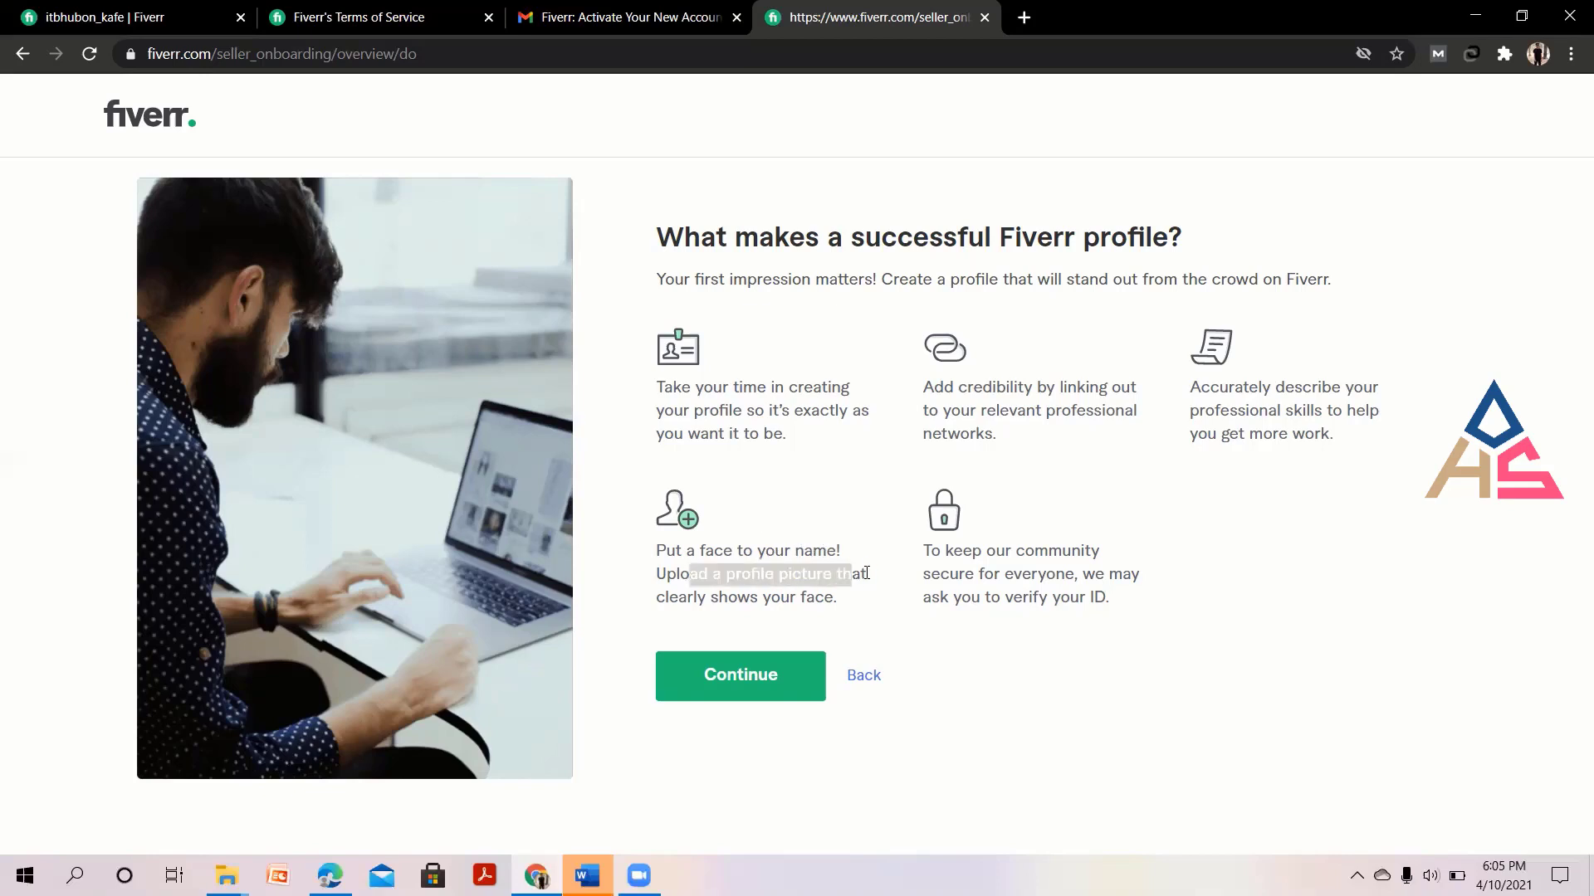
pyautogui.click(870, 577)
pyautogui.moveTo(727, 600); pyautogui.dragTo(844, 601)
pyautogui.click(855, 610)
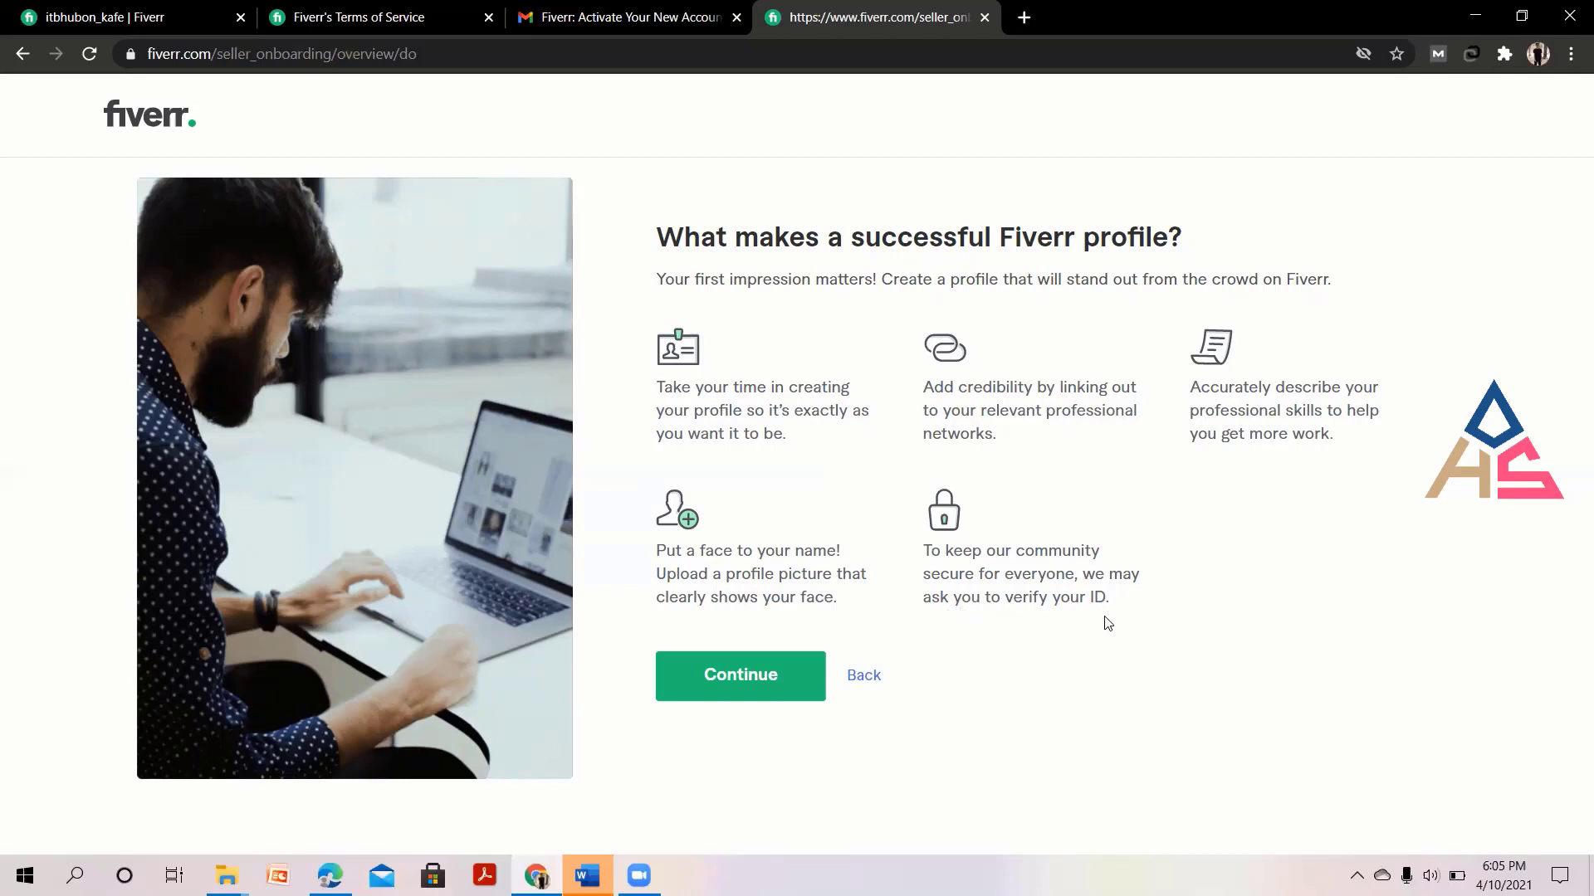
pyautogui.moveTo(941, 598); pyautogui.dragTo(917, 546)
pyautogui.click(1159, 605)
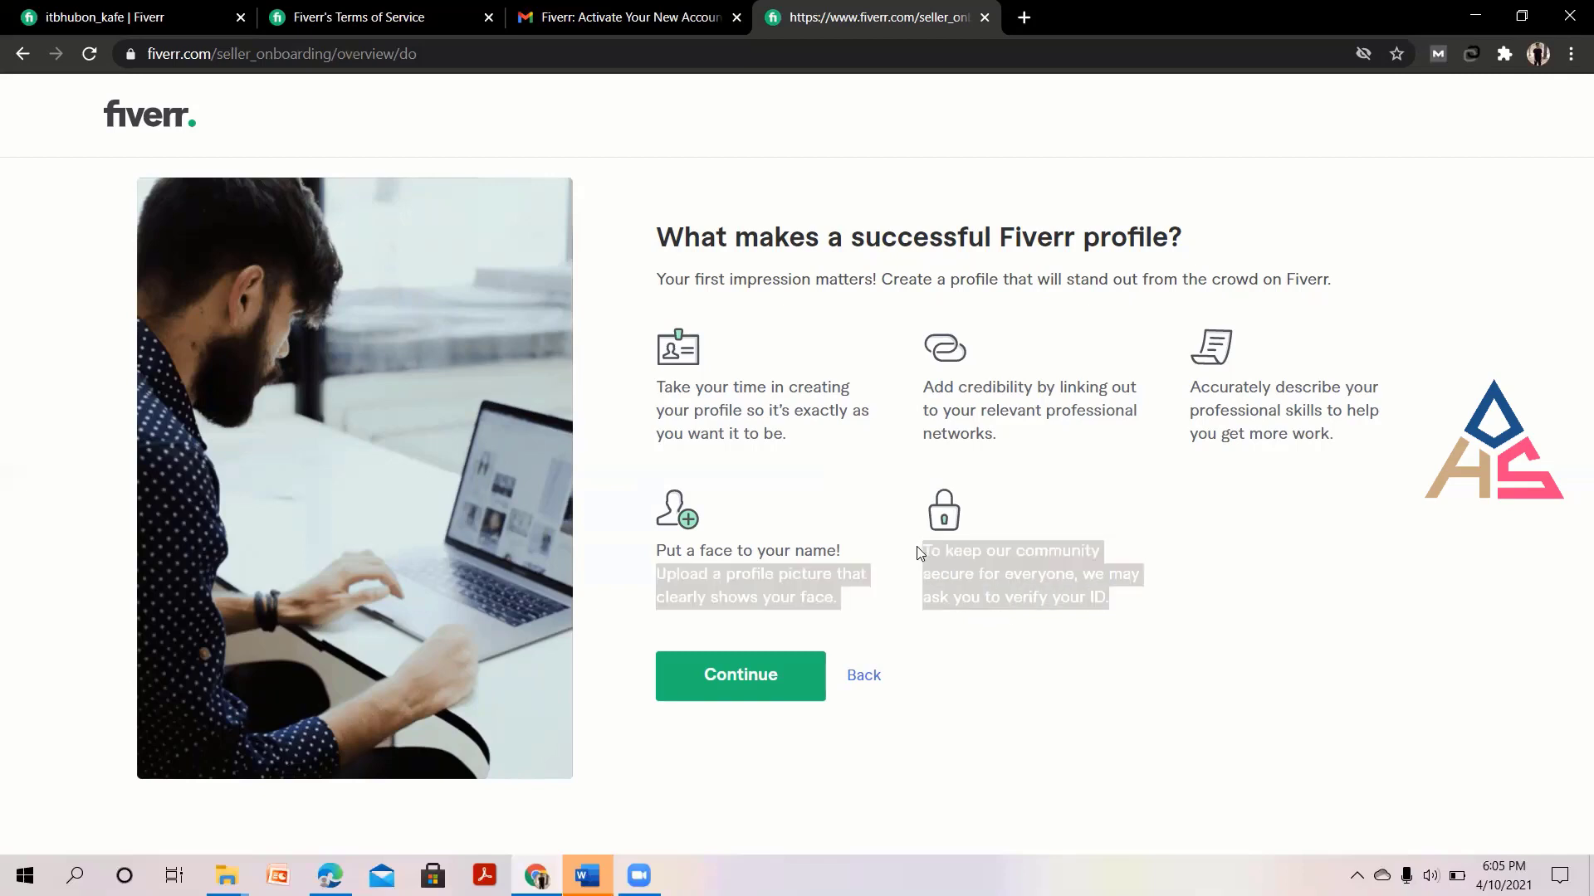
pyautogui.click(1087, 635)
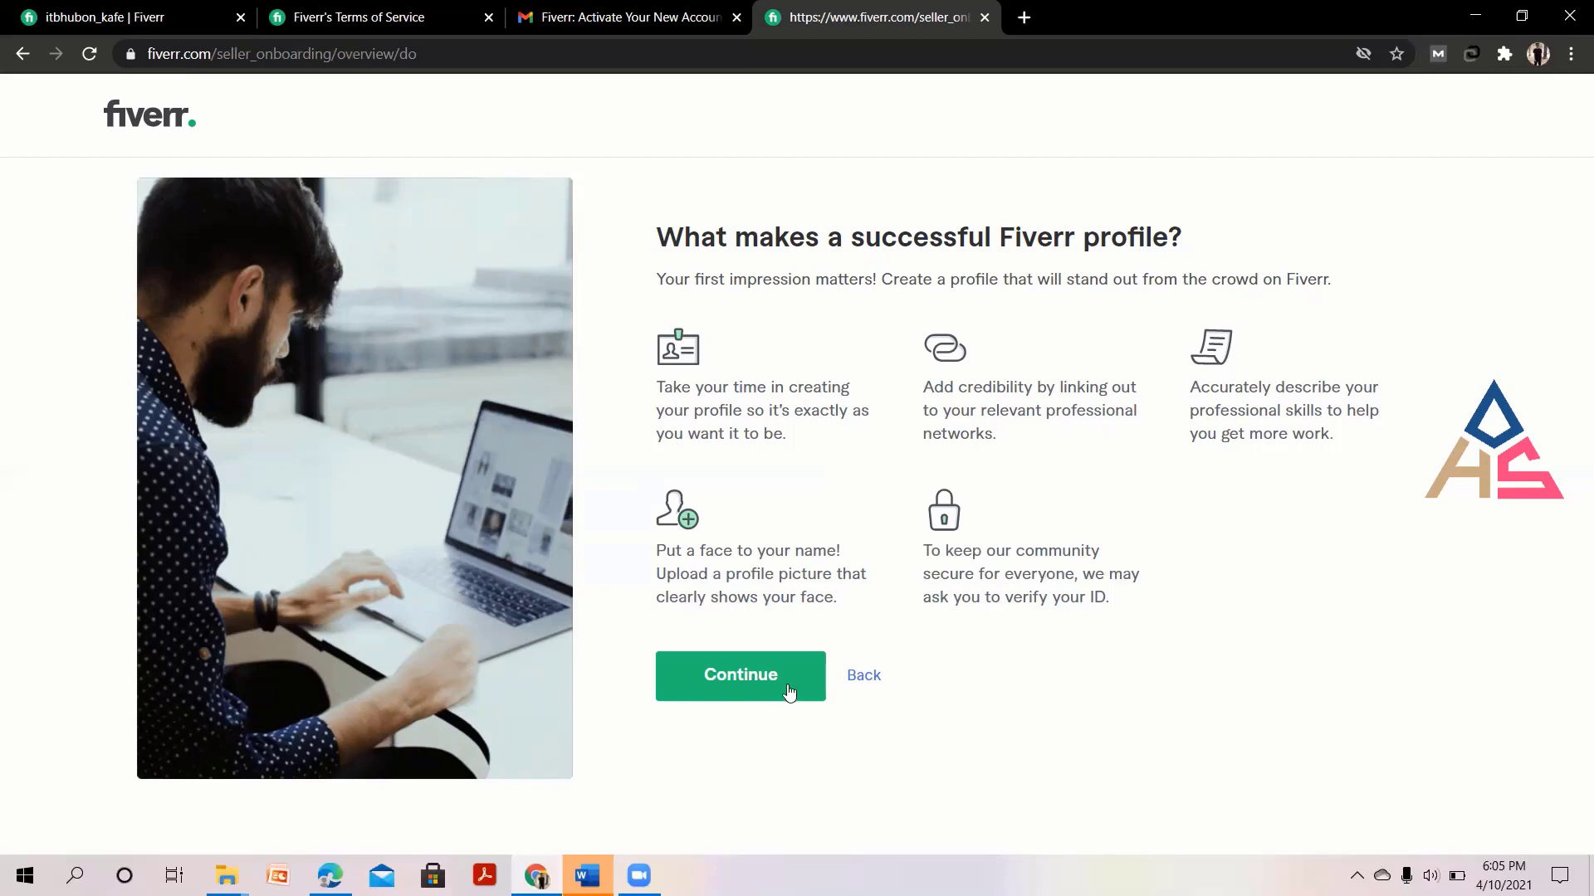
# Continue through the things-to-avoid guidelines, reading the duplicate-accounts warning, to the Personal Info form.
pyautogui.click(730, 693)
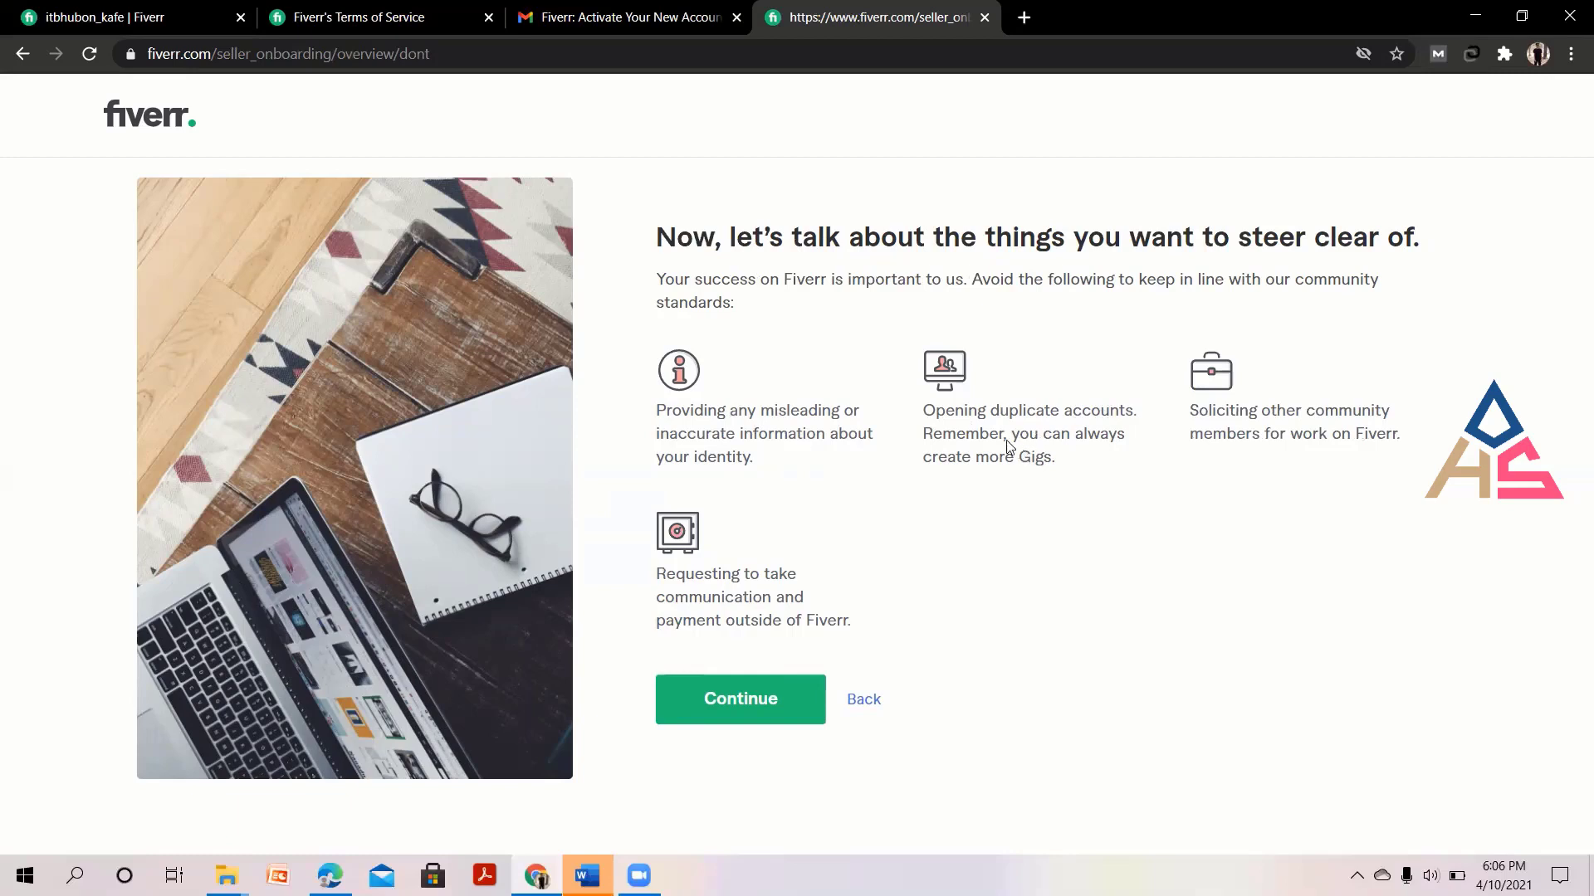
pyautogui.moveTo(990, 435); pyautogui.dragTo(1115, 441)
pyautogui.moveTo(977, 459); pyautogui.dragTo(1075, 475)
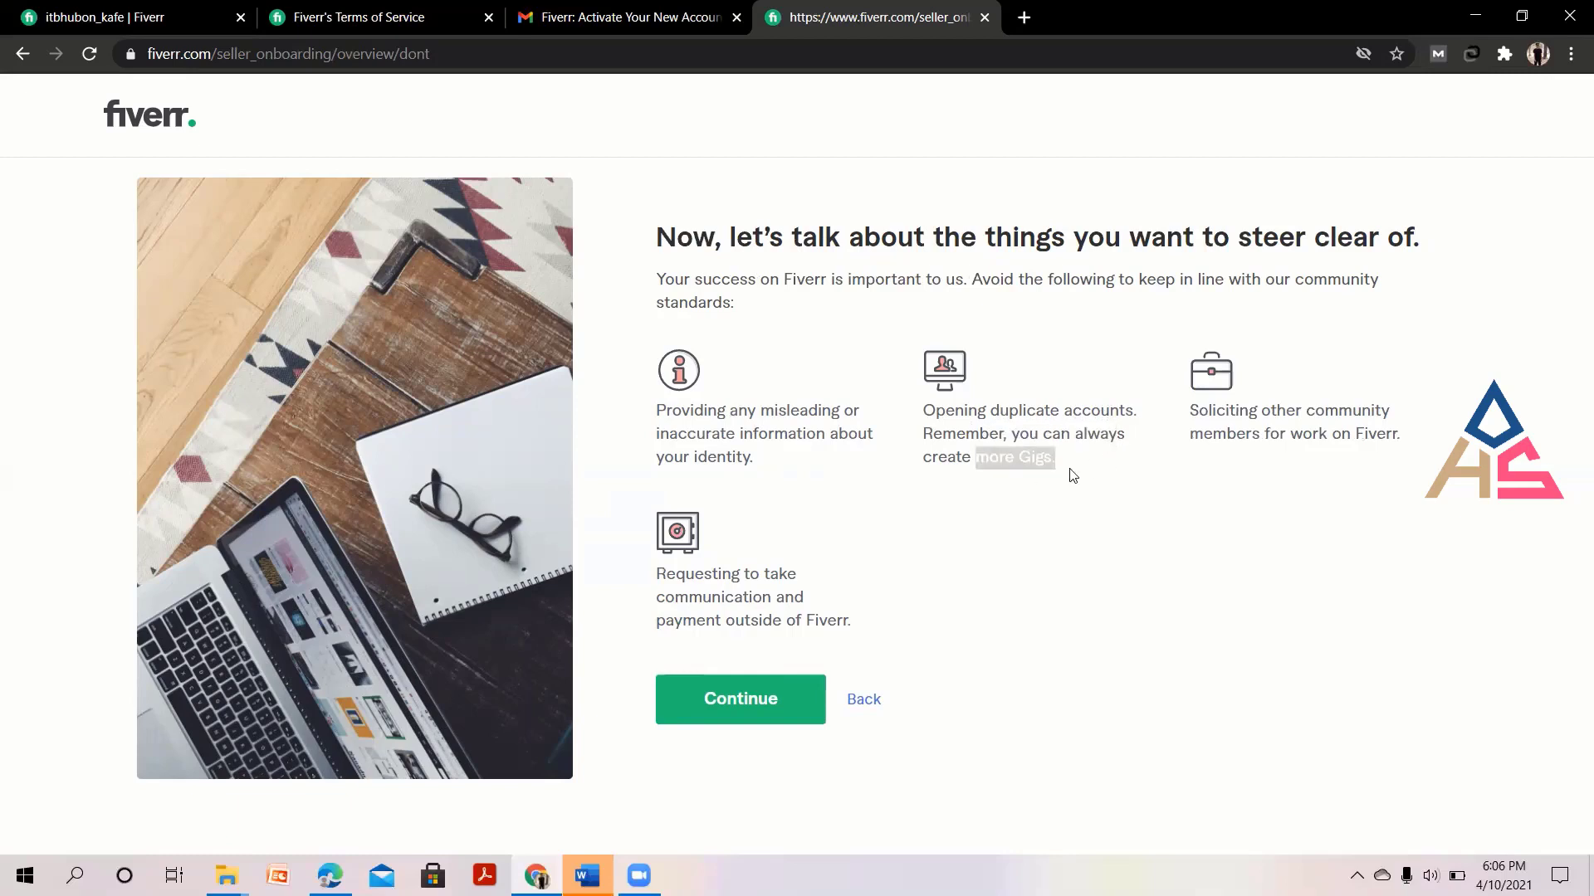
pyautogui.click(1156, 474)
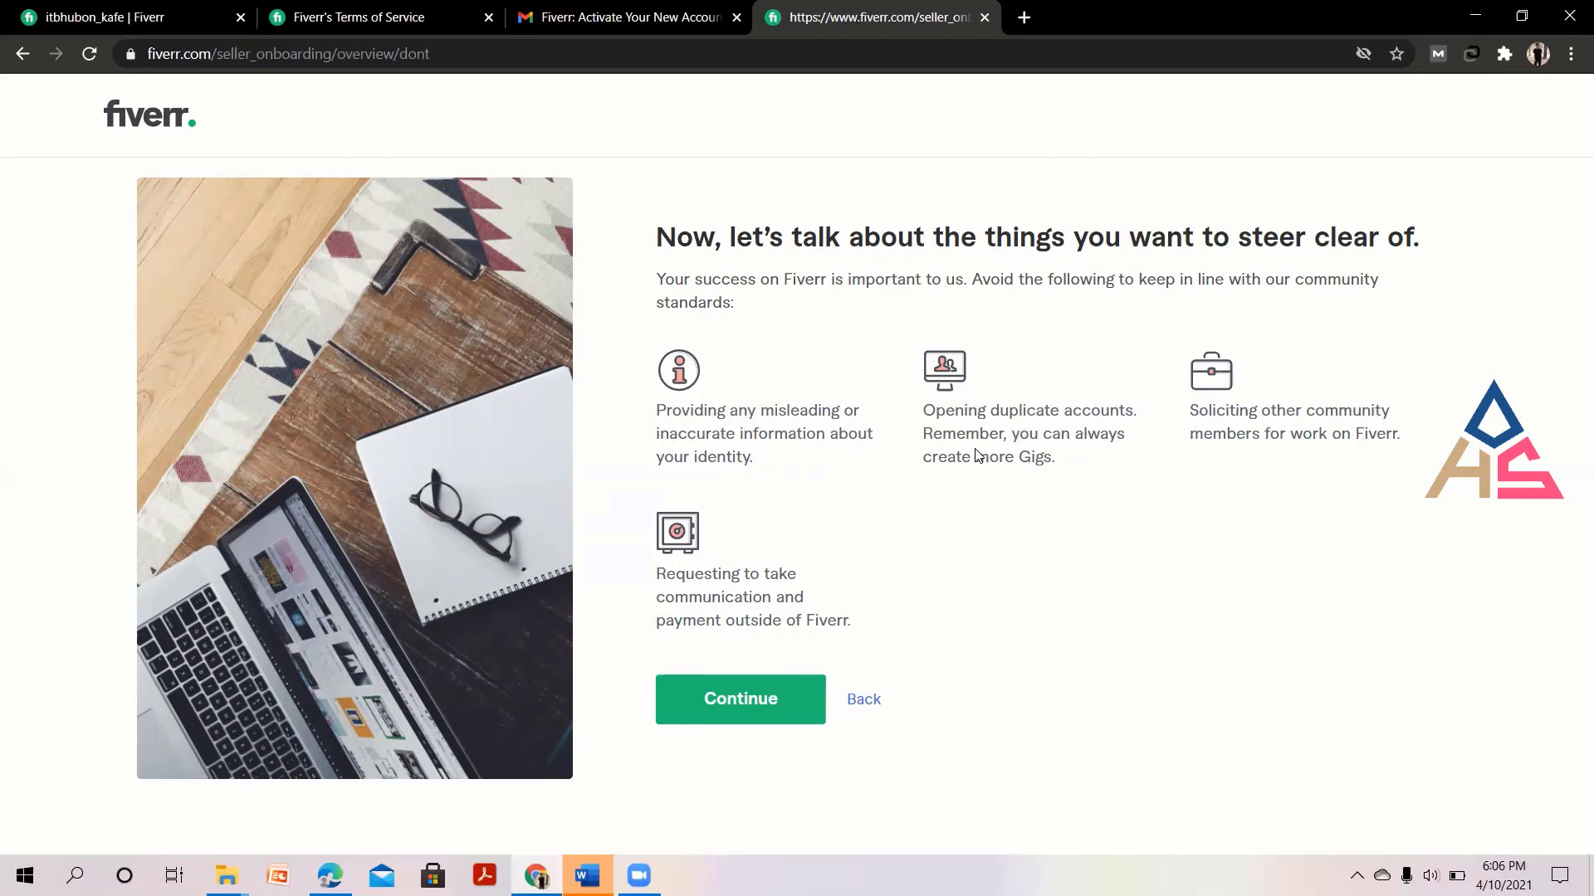
pyautogui.moveTo(976, 458); pyautogui.dragTo(1047, 461)
pyautogui.click(1083, 468)
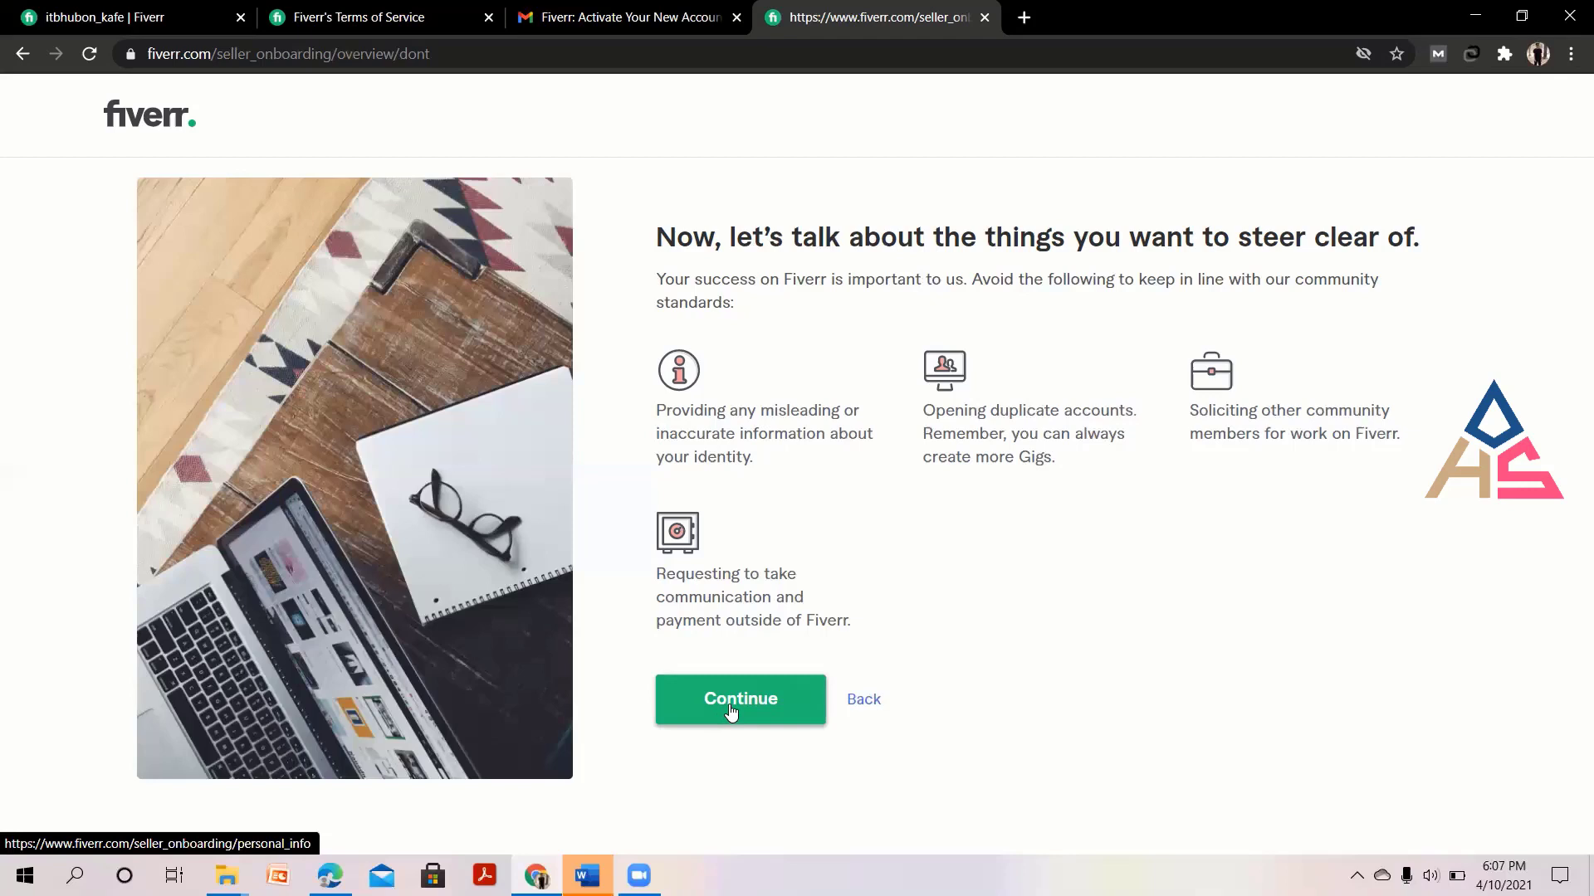
pyautogui.click(731, 712)
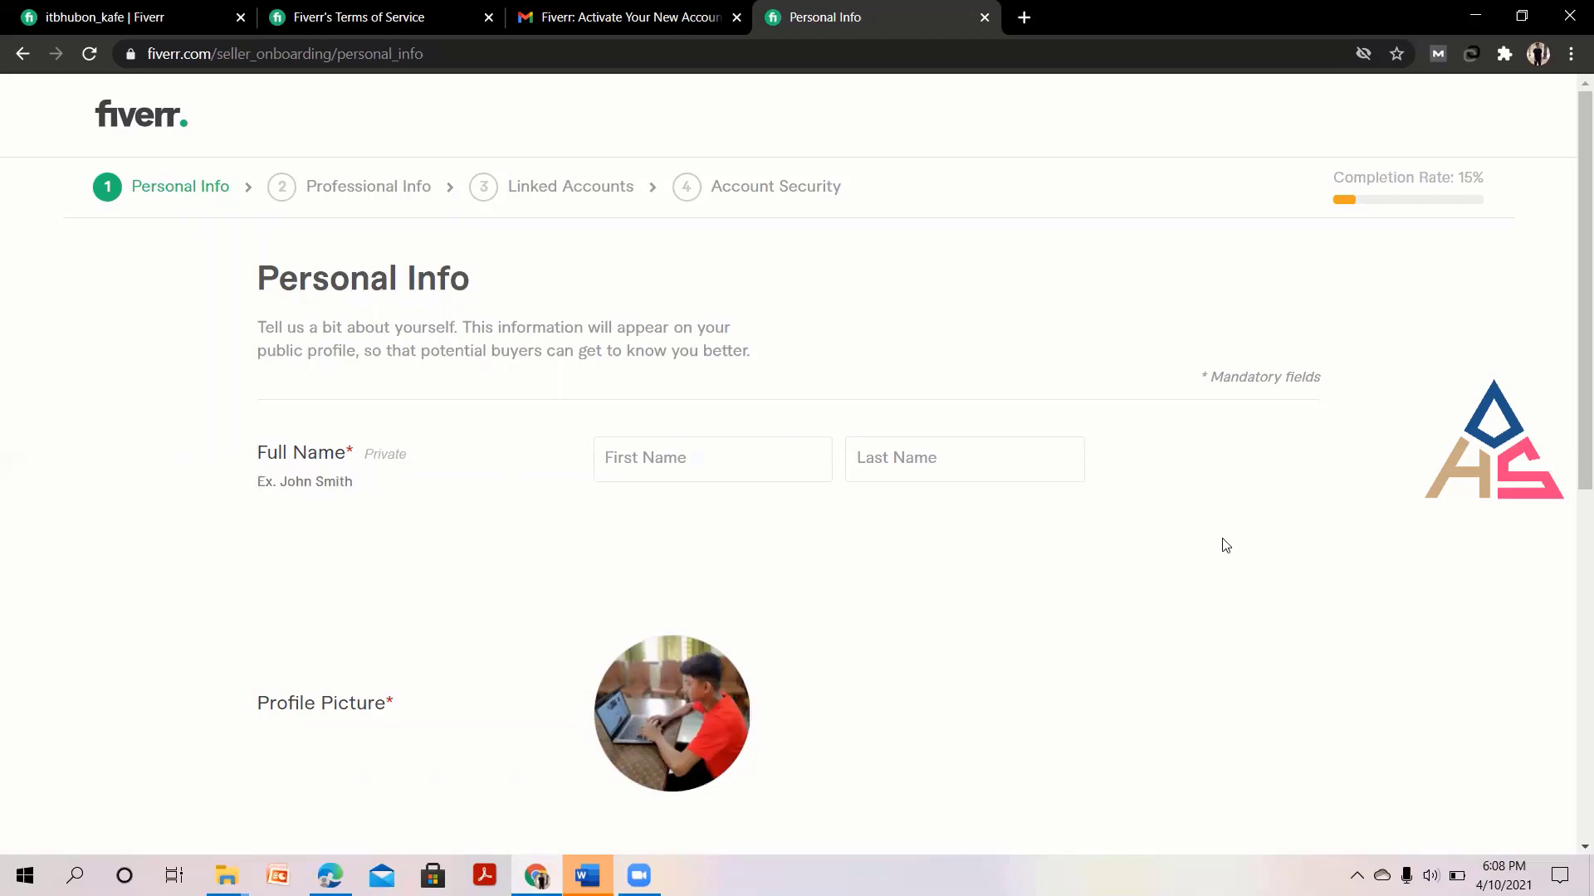
pyautogui.scroll(-2, 1059, 552)
pyautogui.scroll(-3, 1059, 552)
pyautogui.scroll(5, 1056, 551)
pyautogui.click(1012, 463)
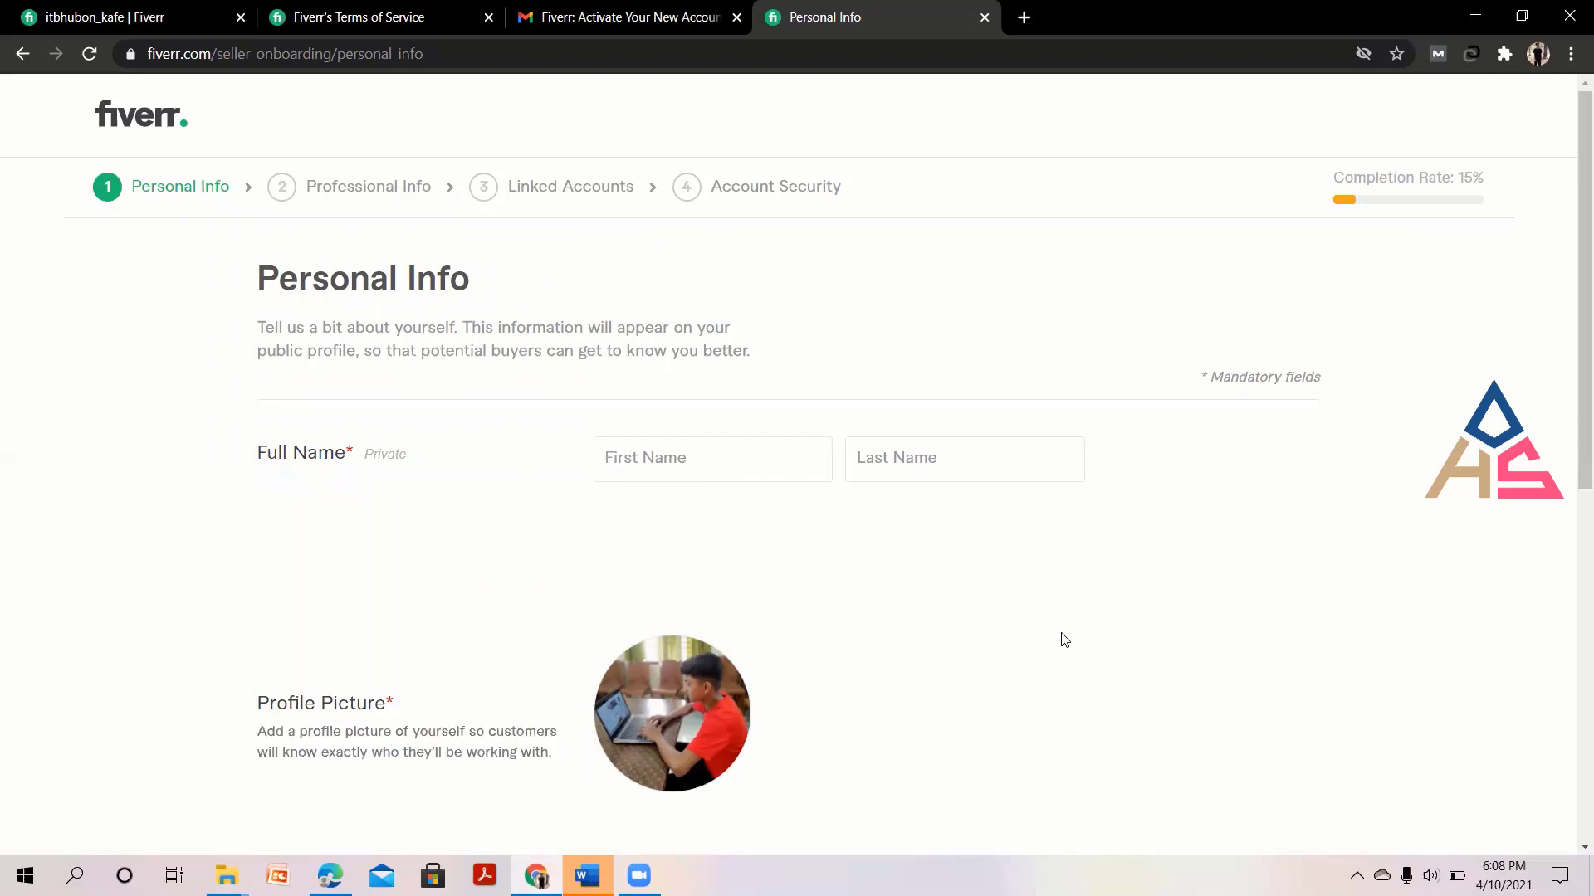
pyautogui.scroll(-3, 1060, 641)
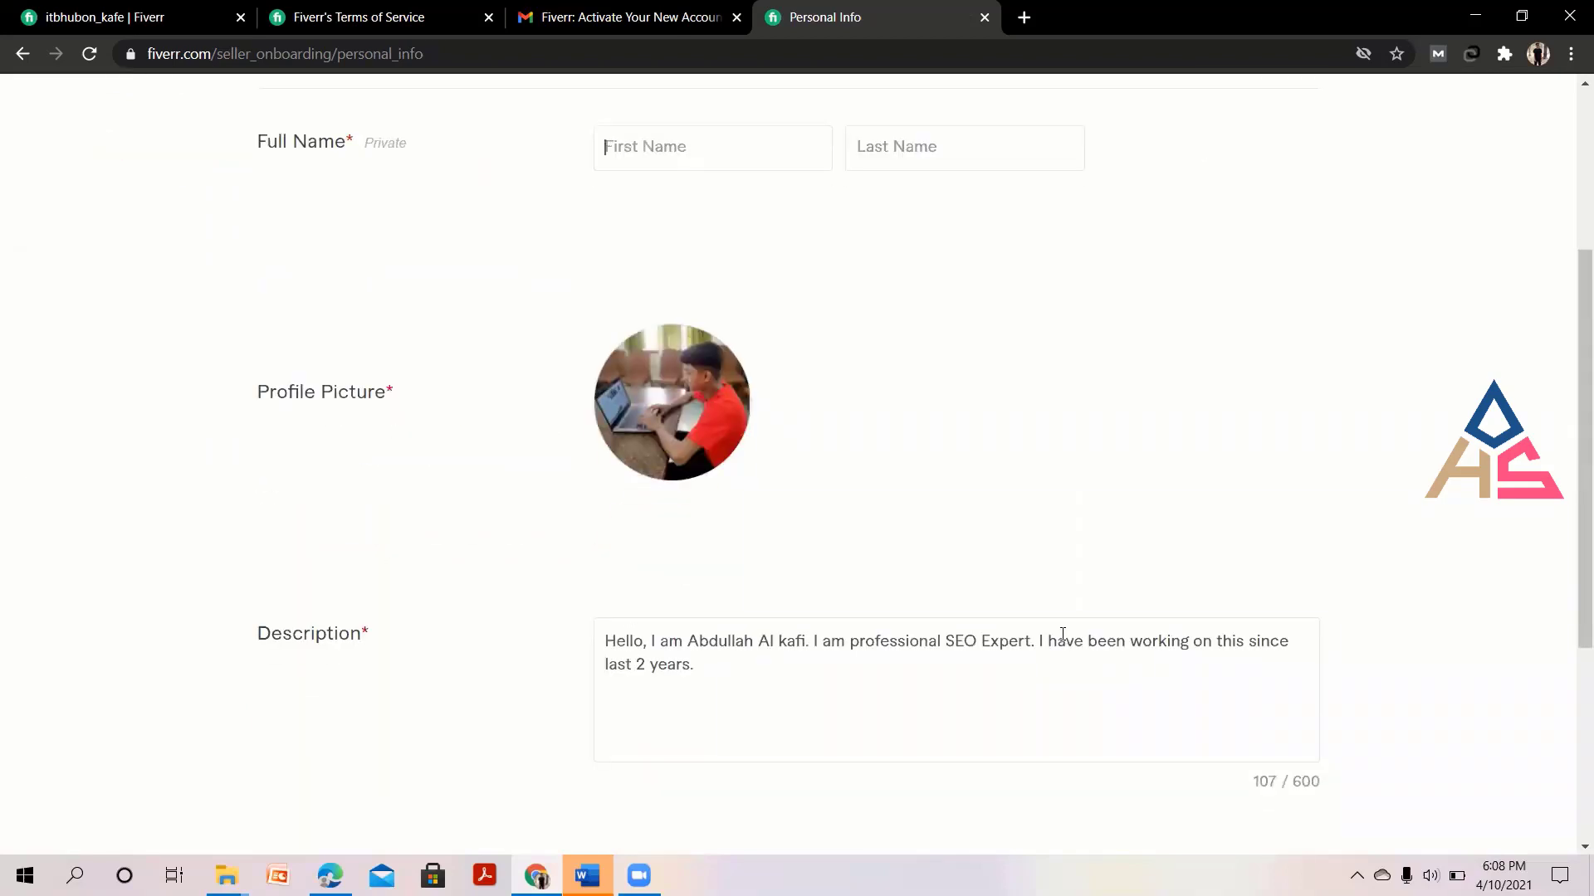
pyautogui.scroll(3, 1062, 635)
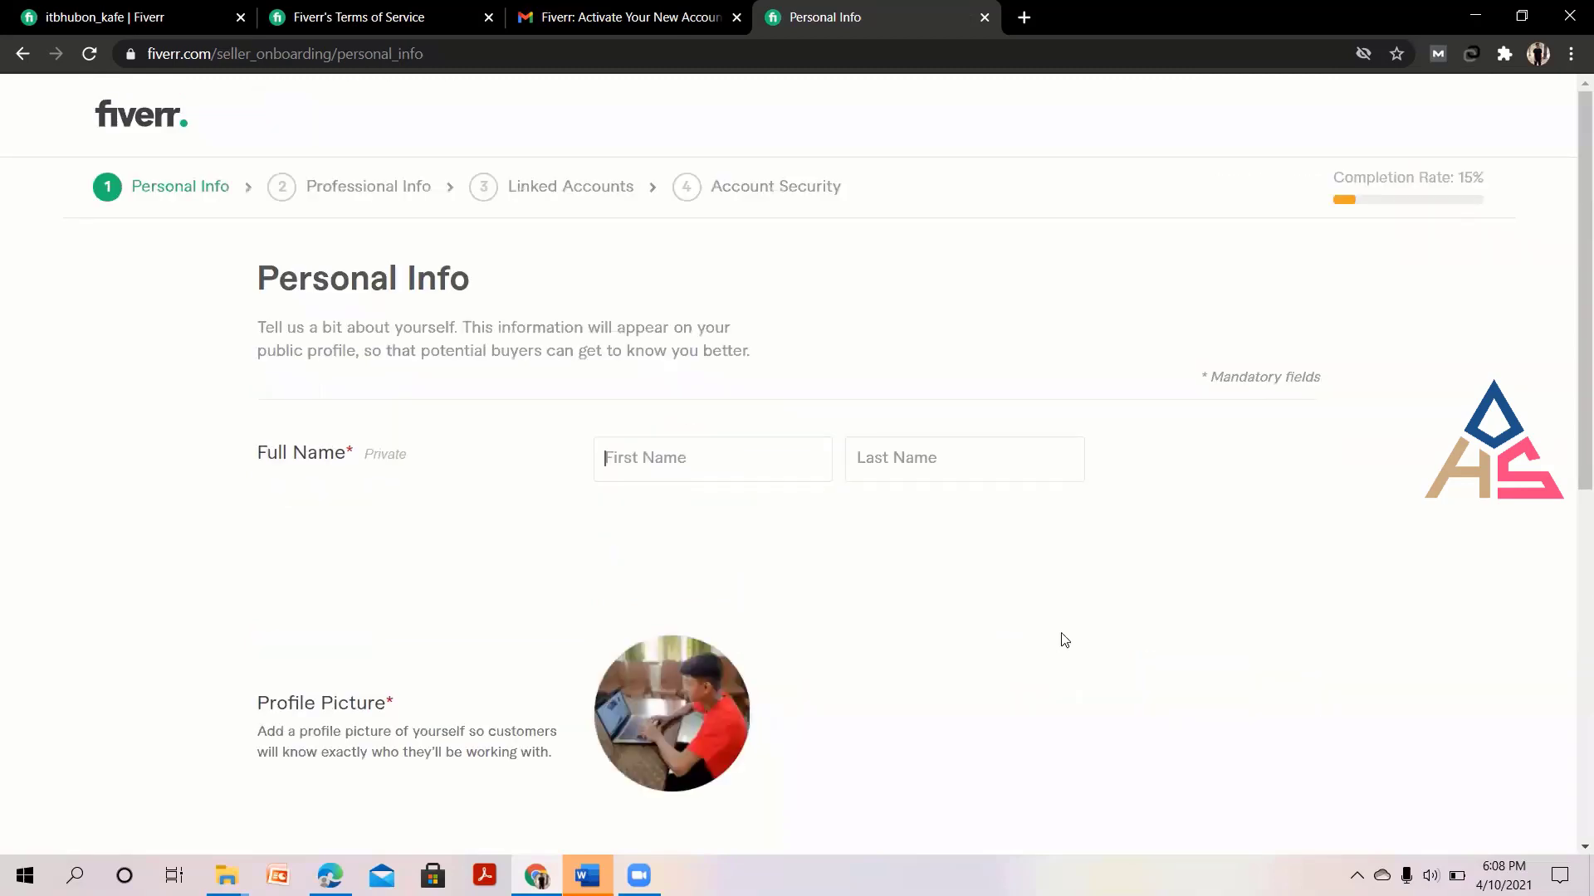
pyautogui.scroll(-6, 1065, 640)
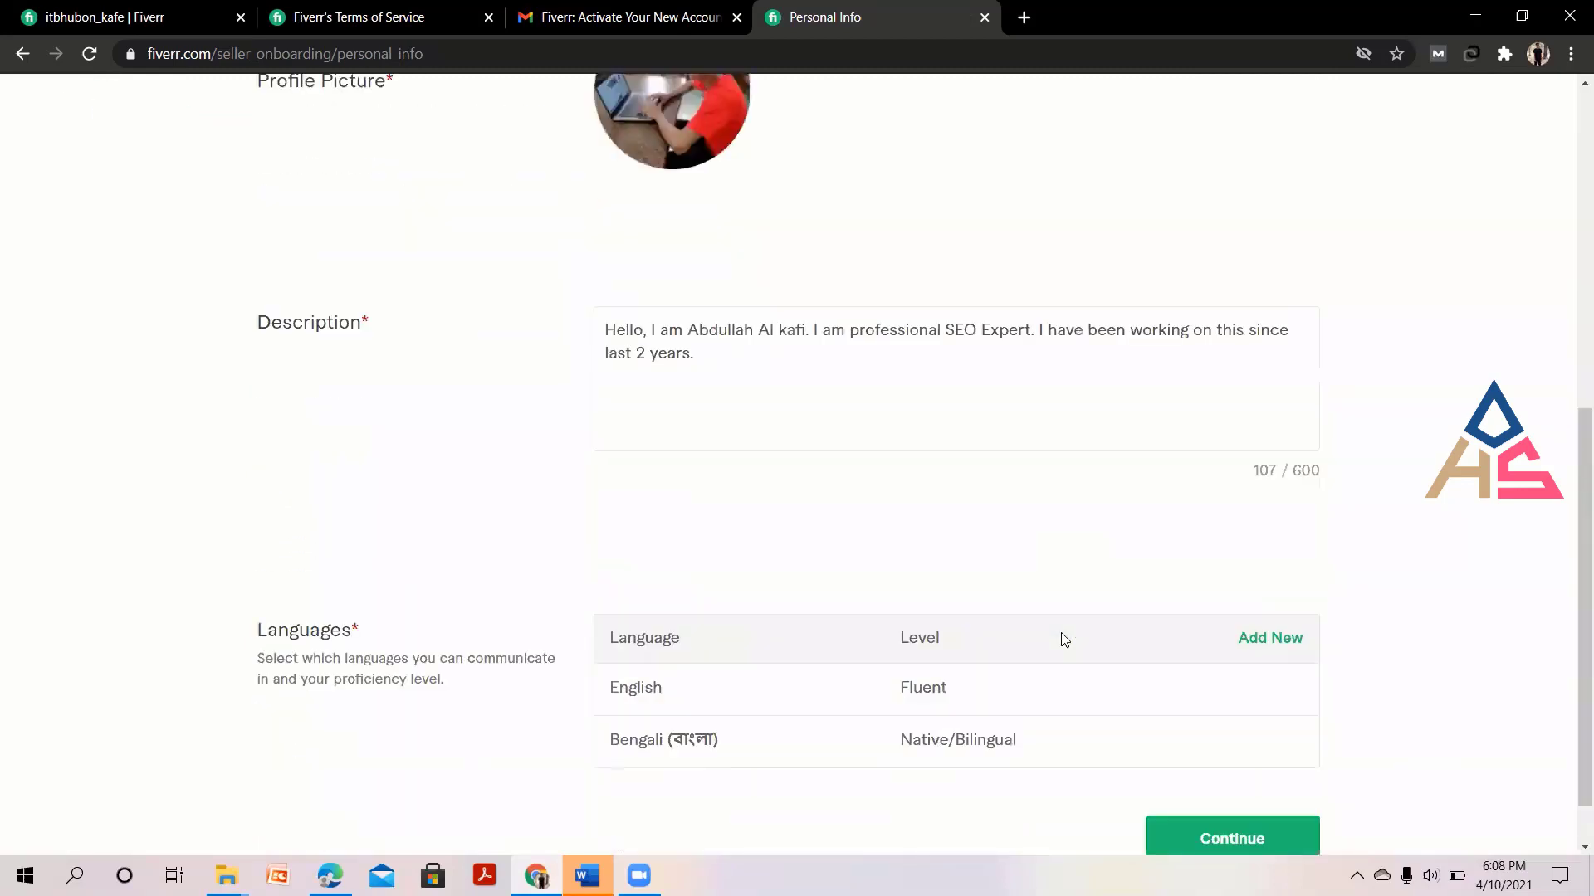
pyautogui.scroll(-1, 1064, 640)
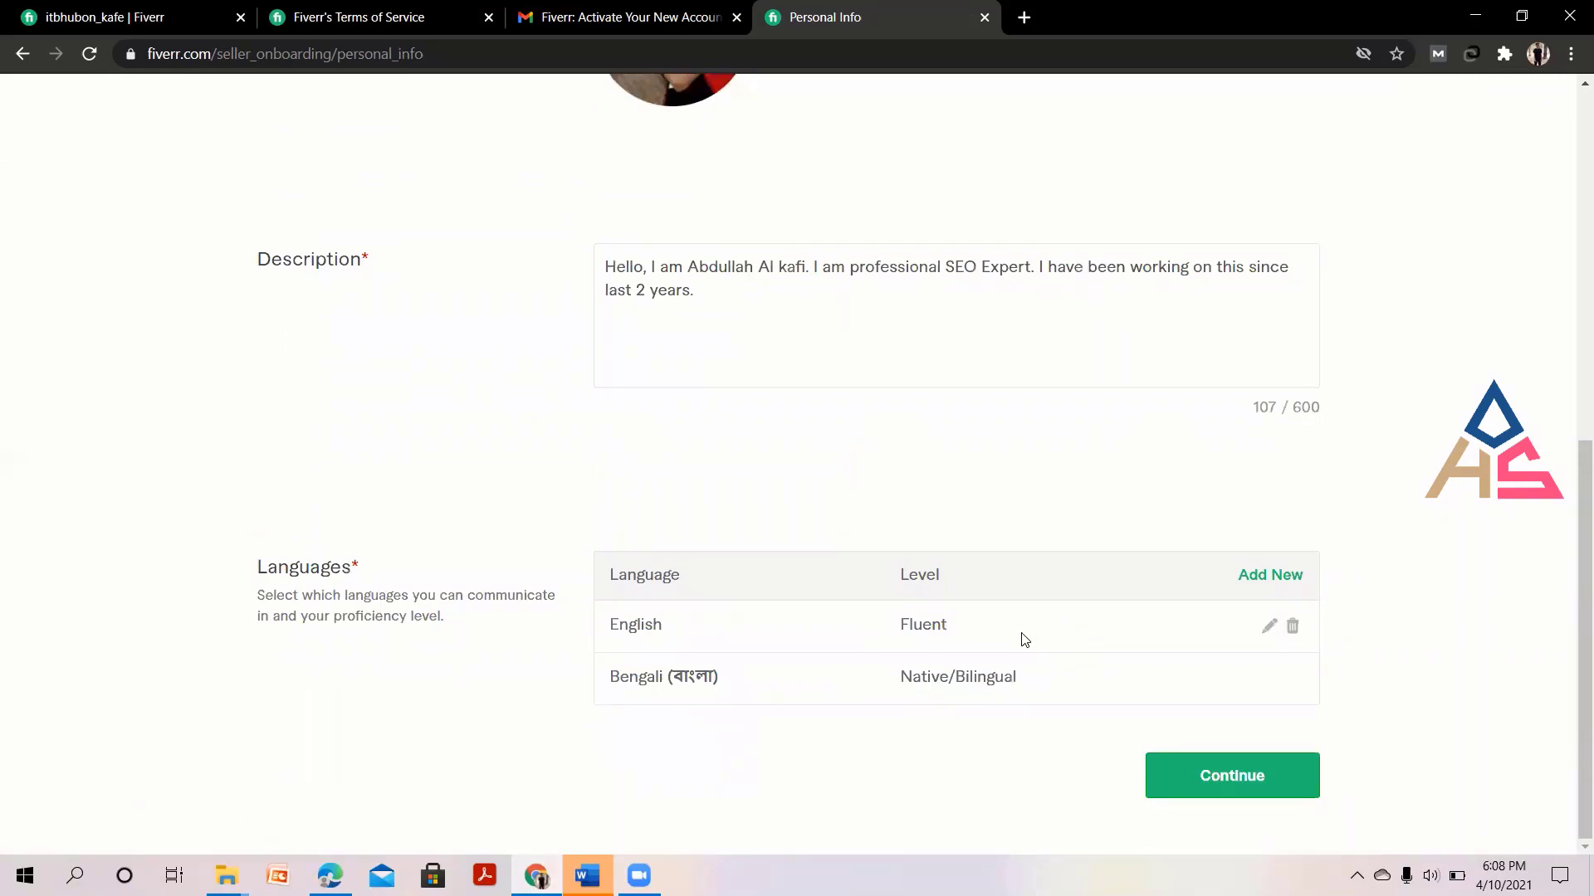
pyautogui.scroll(1, 930, 642)
pyautogui.scroll(6, 929, 642)
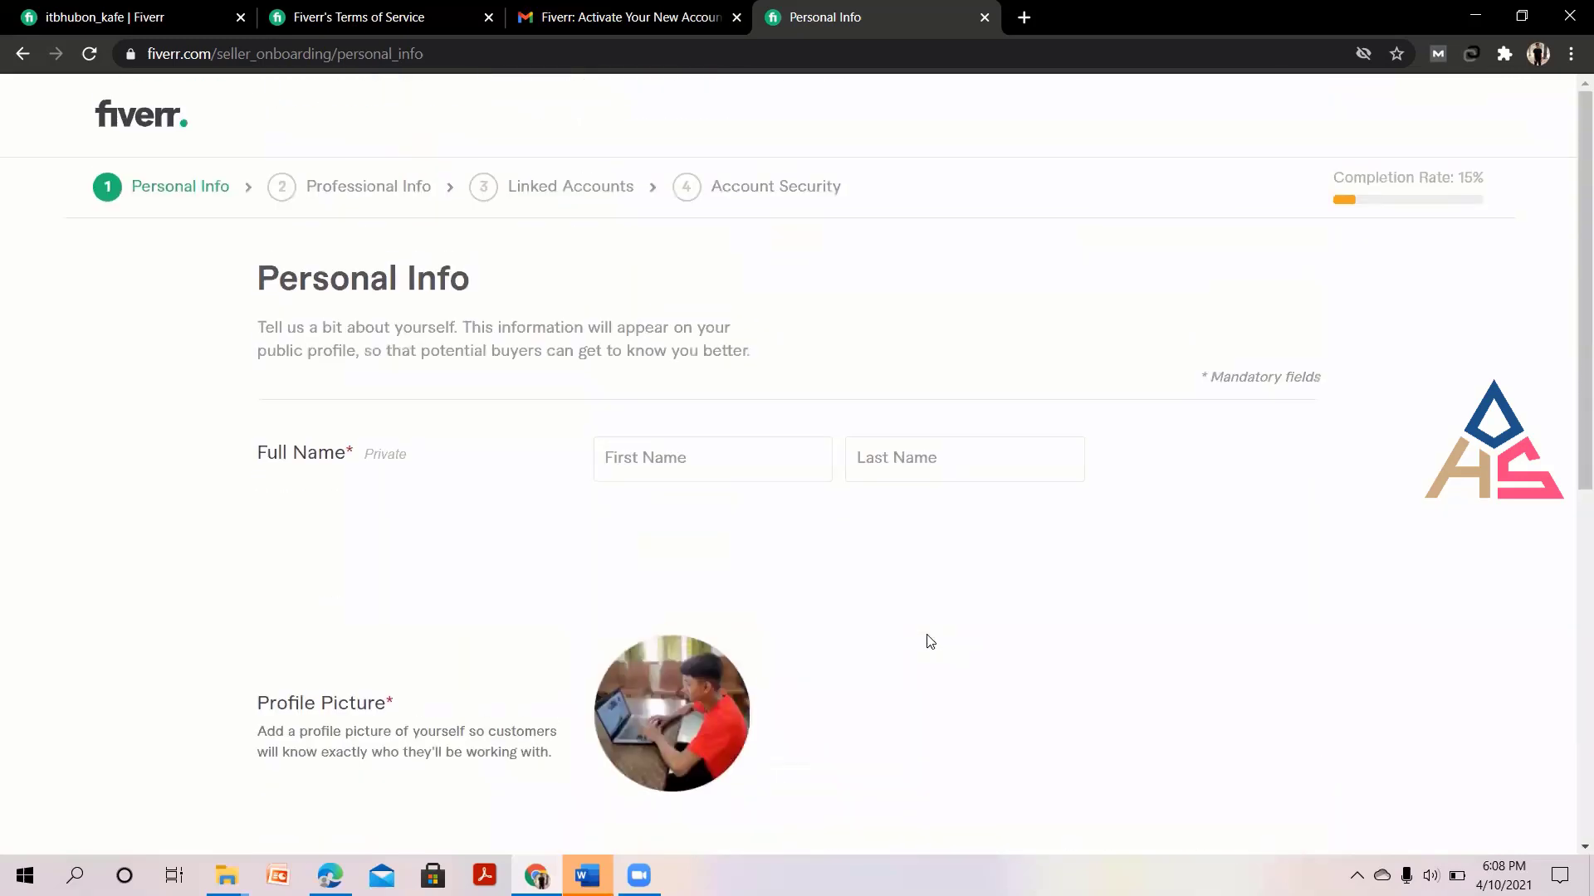
pyautogui.click(689, 464)
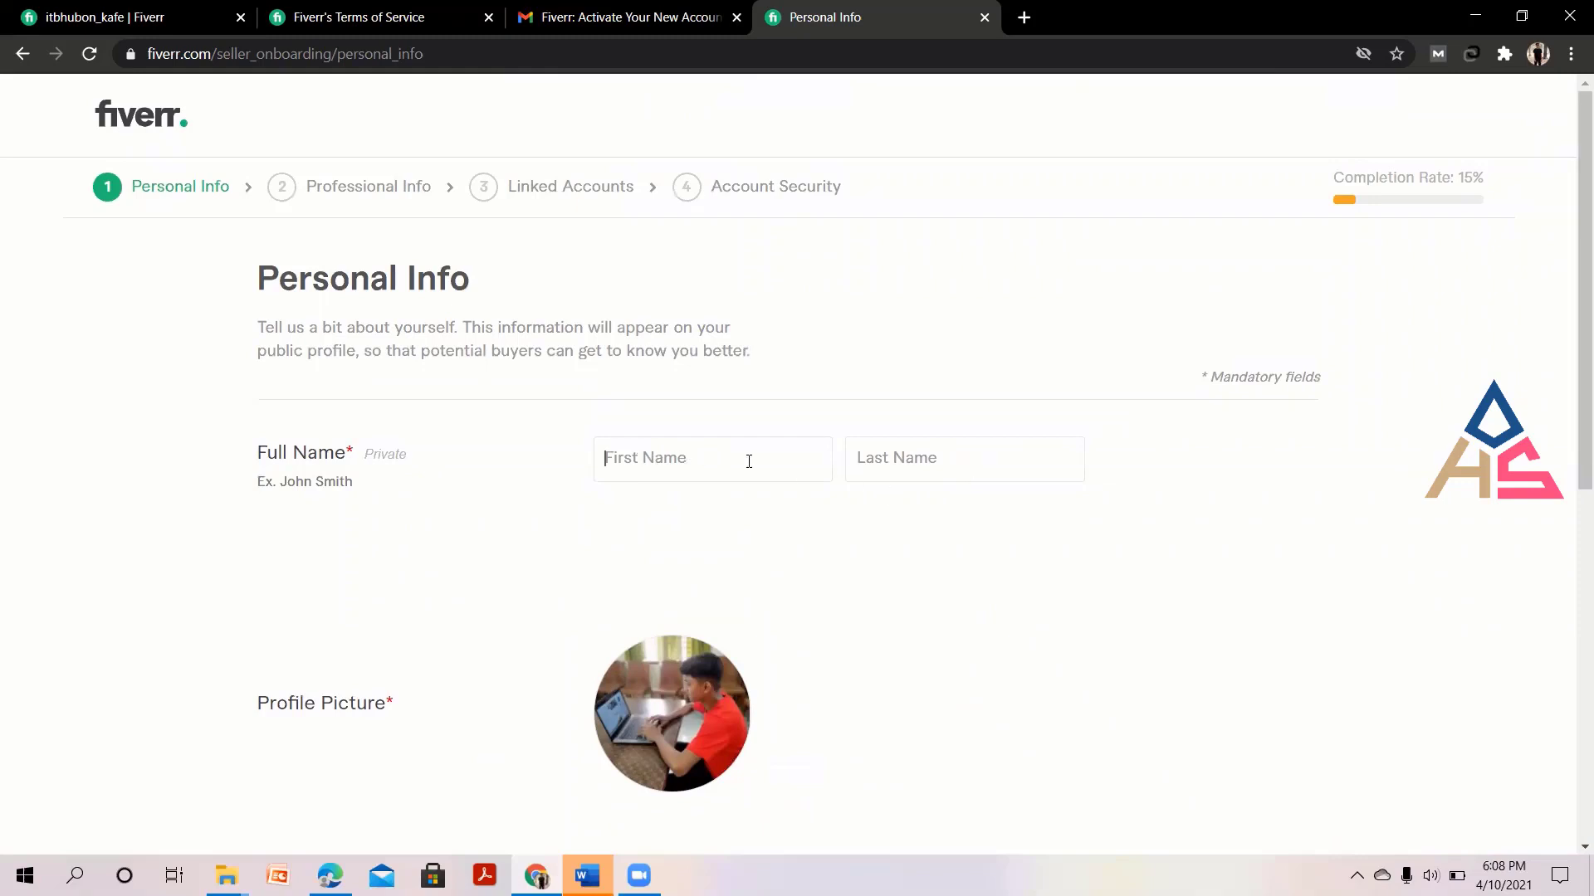
pyautogui.click(674, 464)
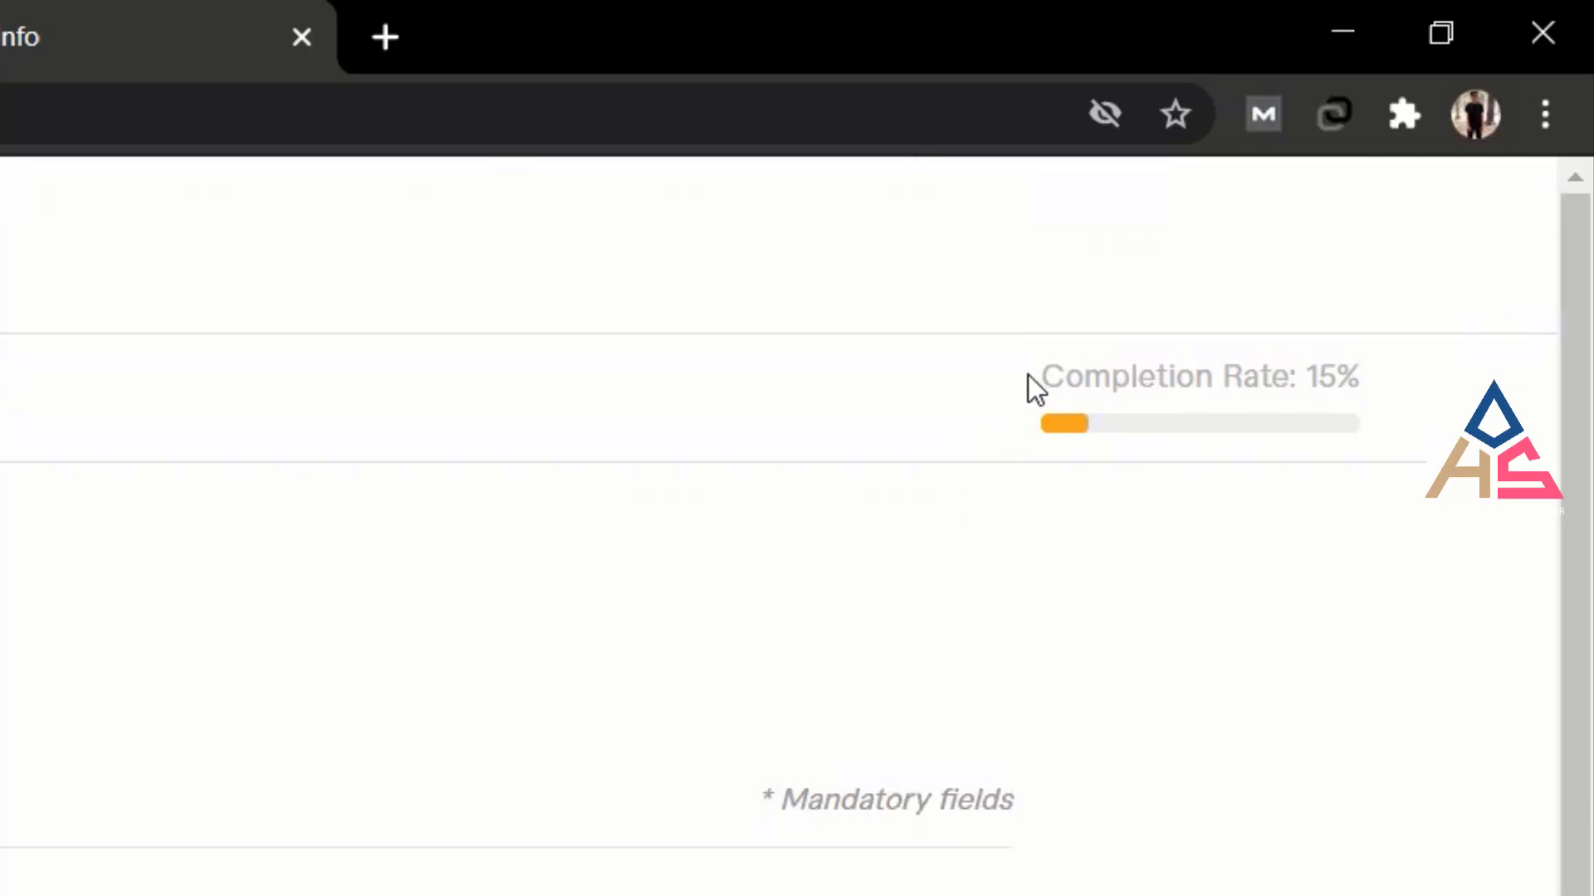
pyautogui.moveTo(1027, 376); pyautogui.dragTo(1429, 350)
pyautogui.click(1328, 559)
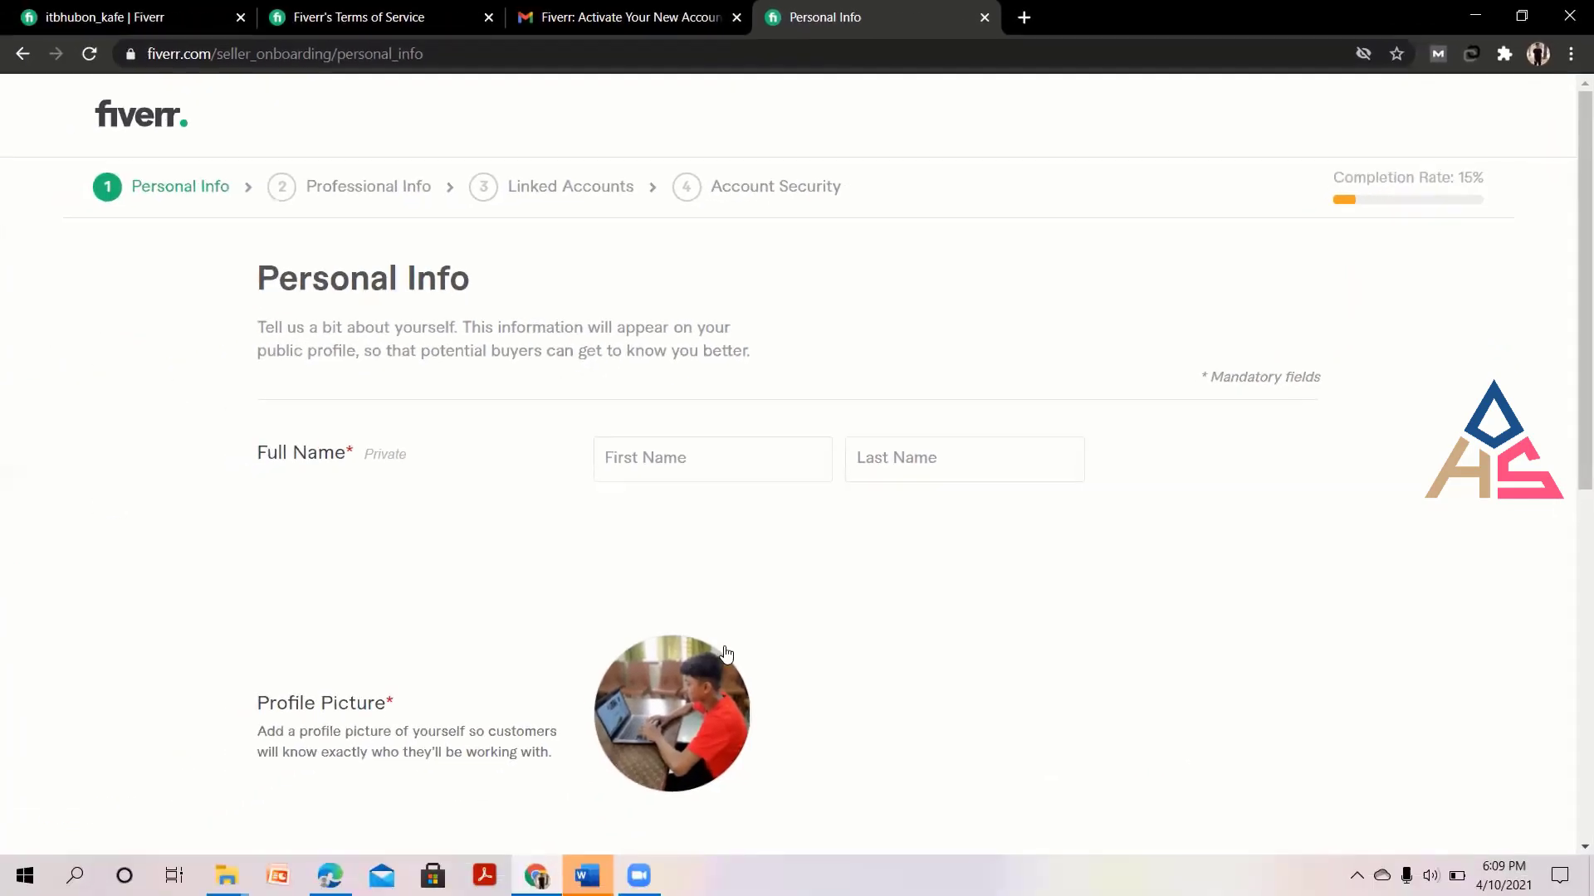
pyautogui.scroll(-8, 1187, 702)
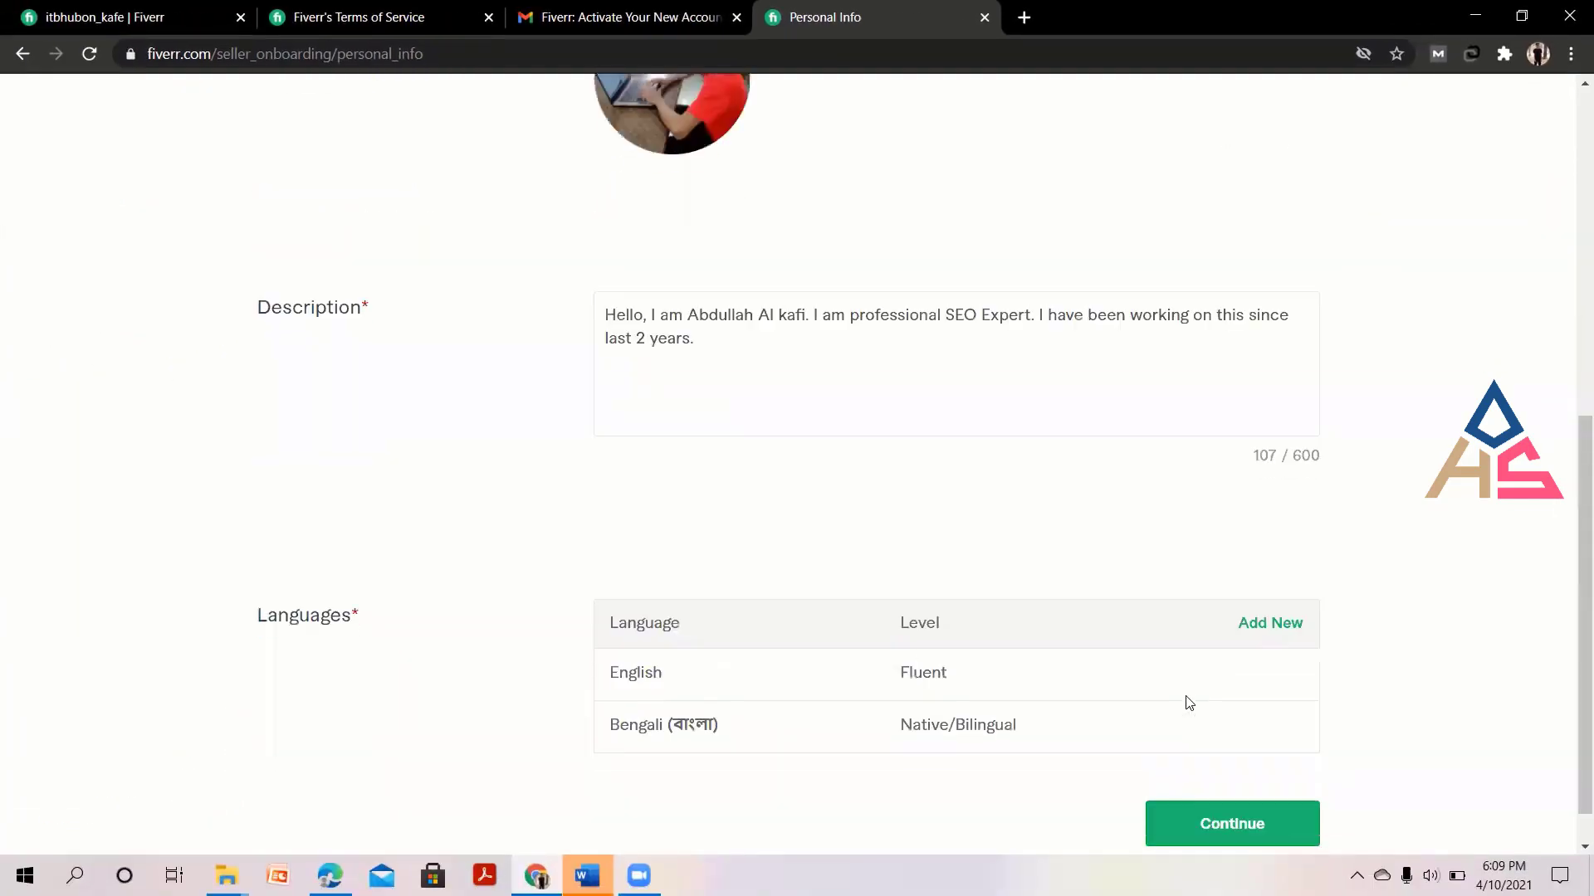
pyautogui.scroll(10, 1188, 702)
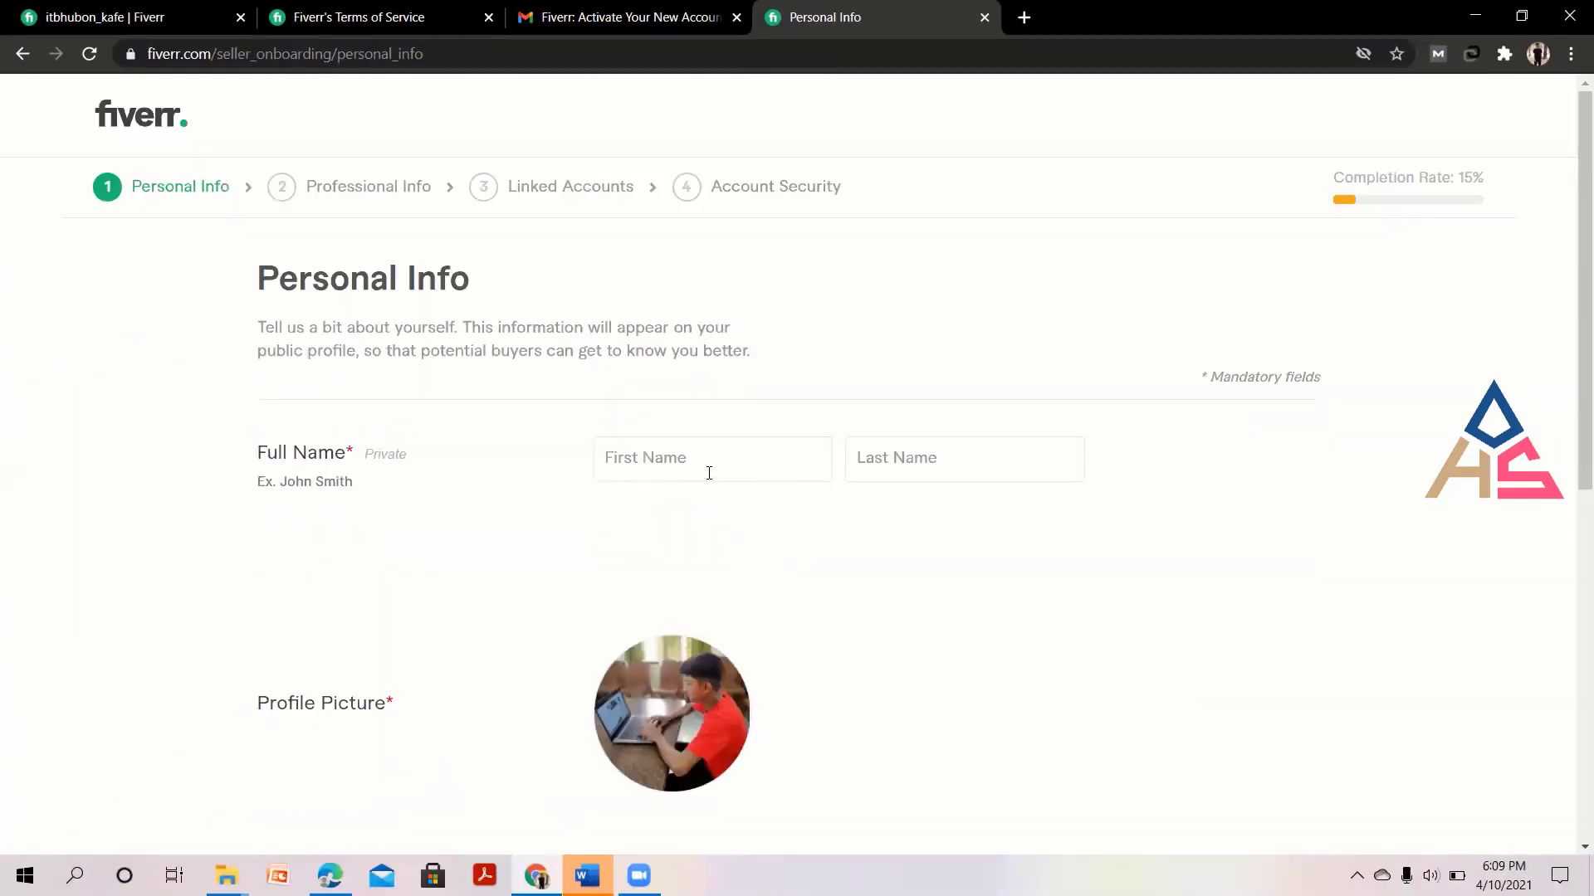
pyautogui.click(700, 458)
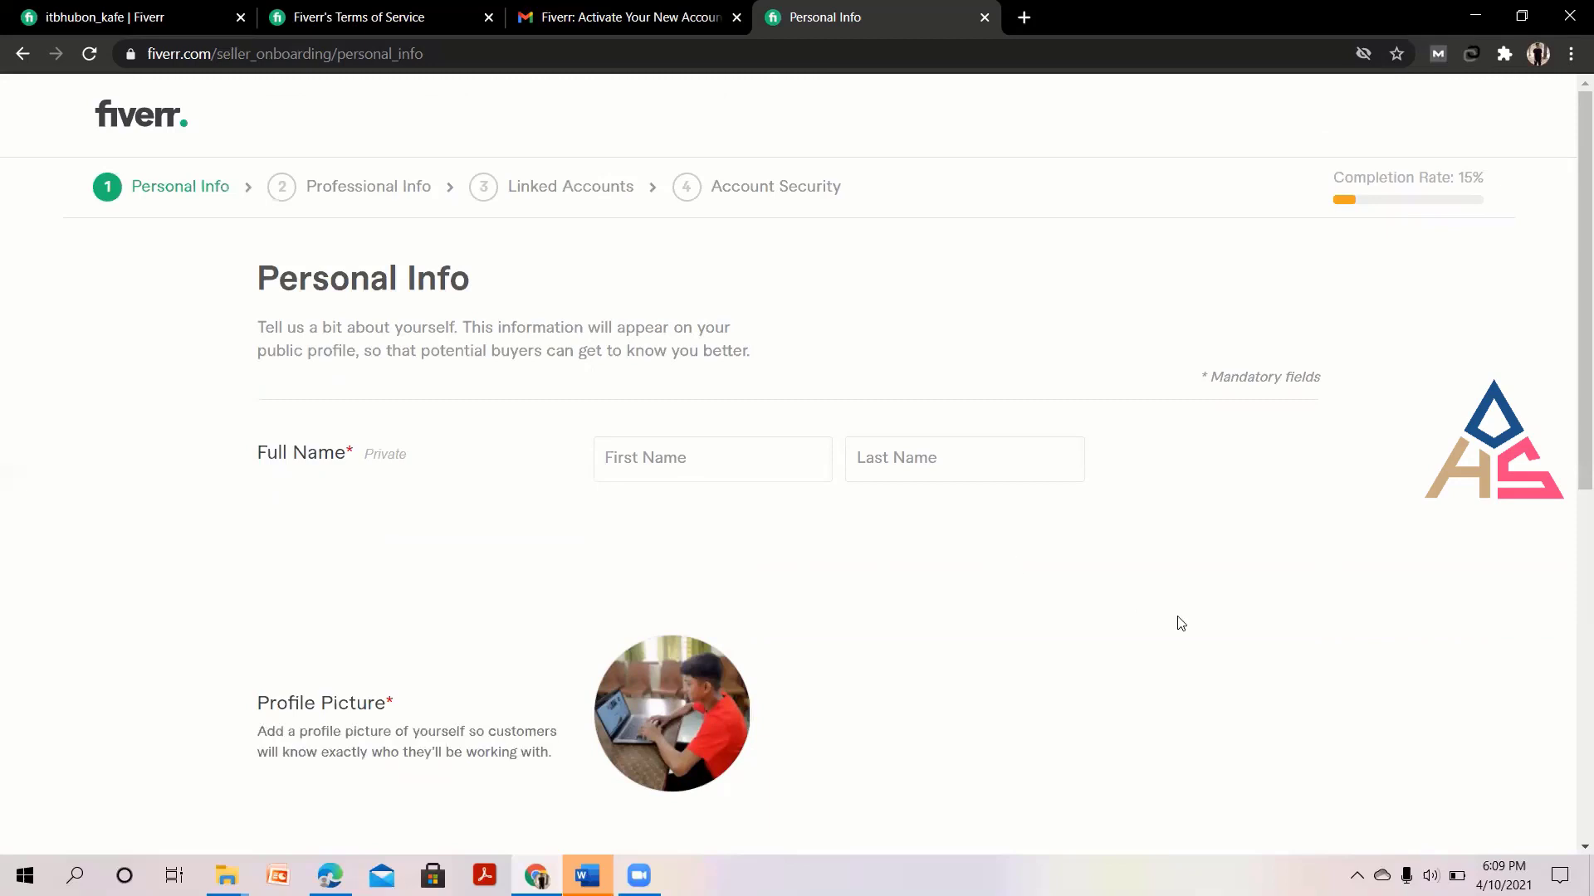
pyautogui.scroll(-5, 1180, 622)
pyautogui.scroll(-3, 1179, 623)
pyautogui.scroll(8, 1179, 623)
pyautogui.scroll(-5, 1147, 693)
pyautogui.scroll(-3, 1195, 731)
pyautogui.scroll(4, 1242, 775)
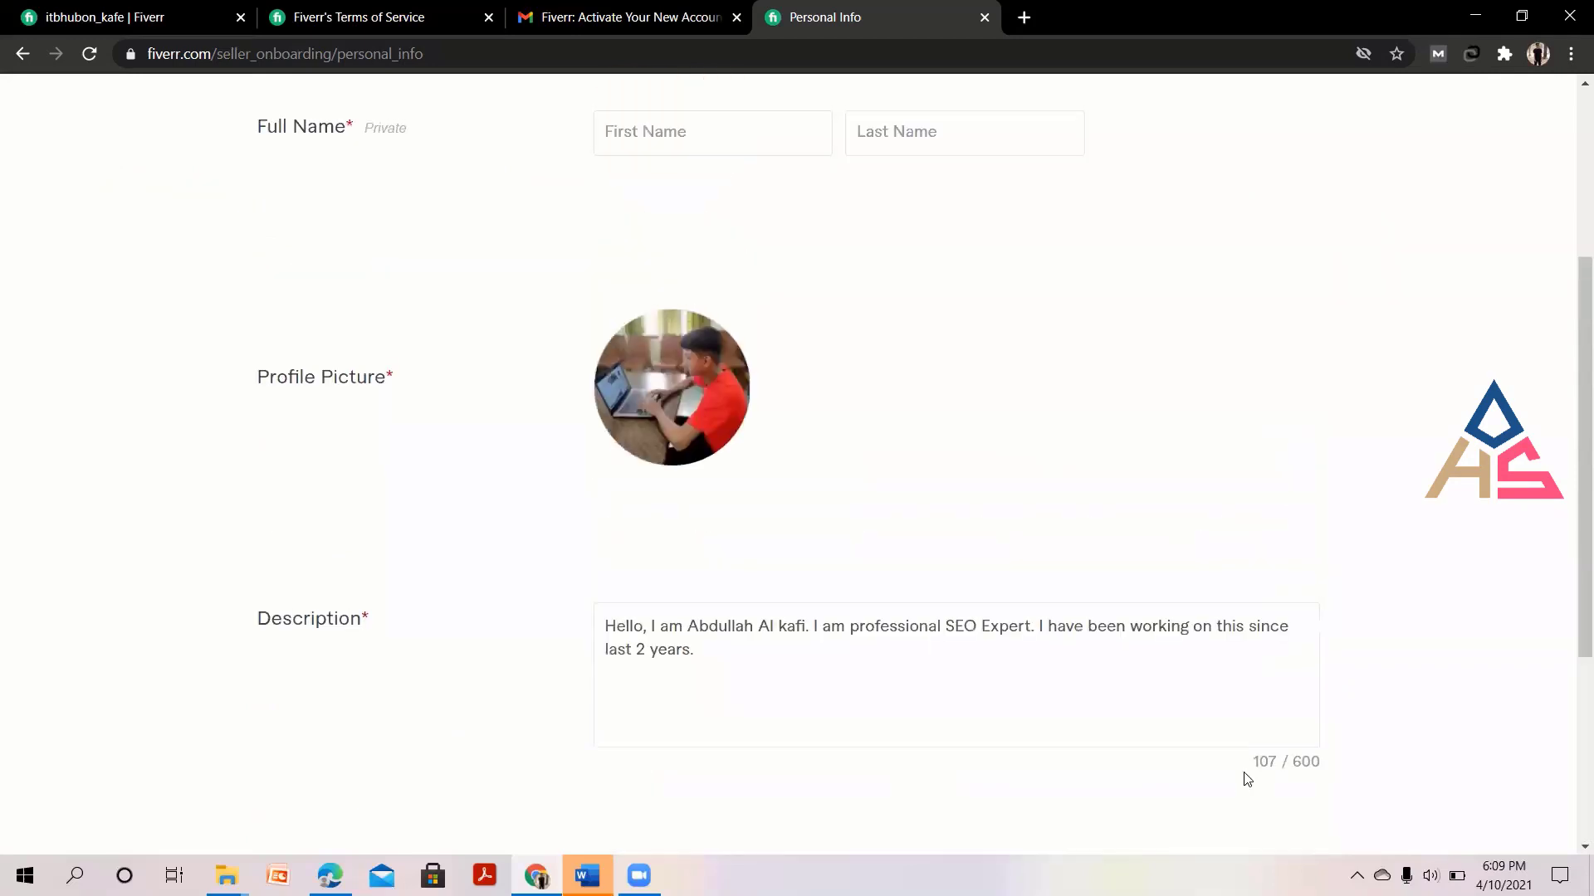
pyautogui.scroll(4, 990, 460)
pyautogui.scroll(-1, 991, 461)
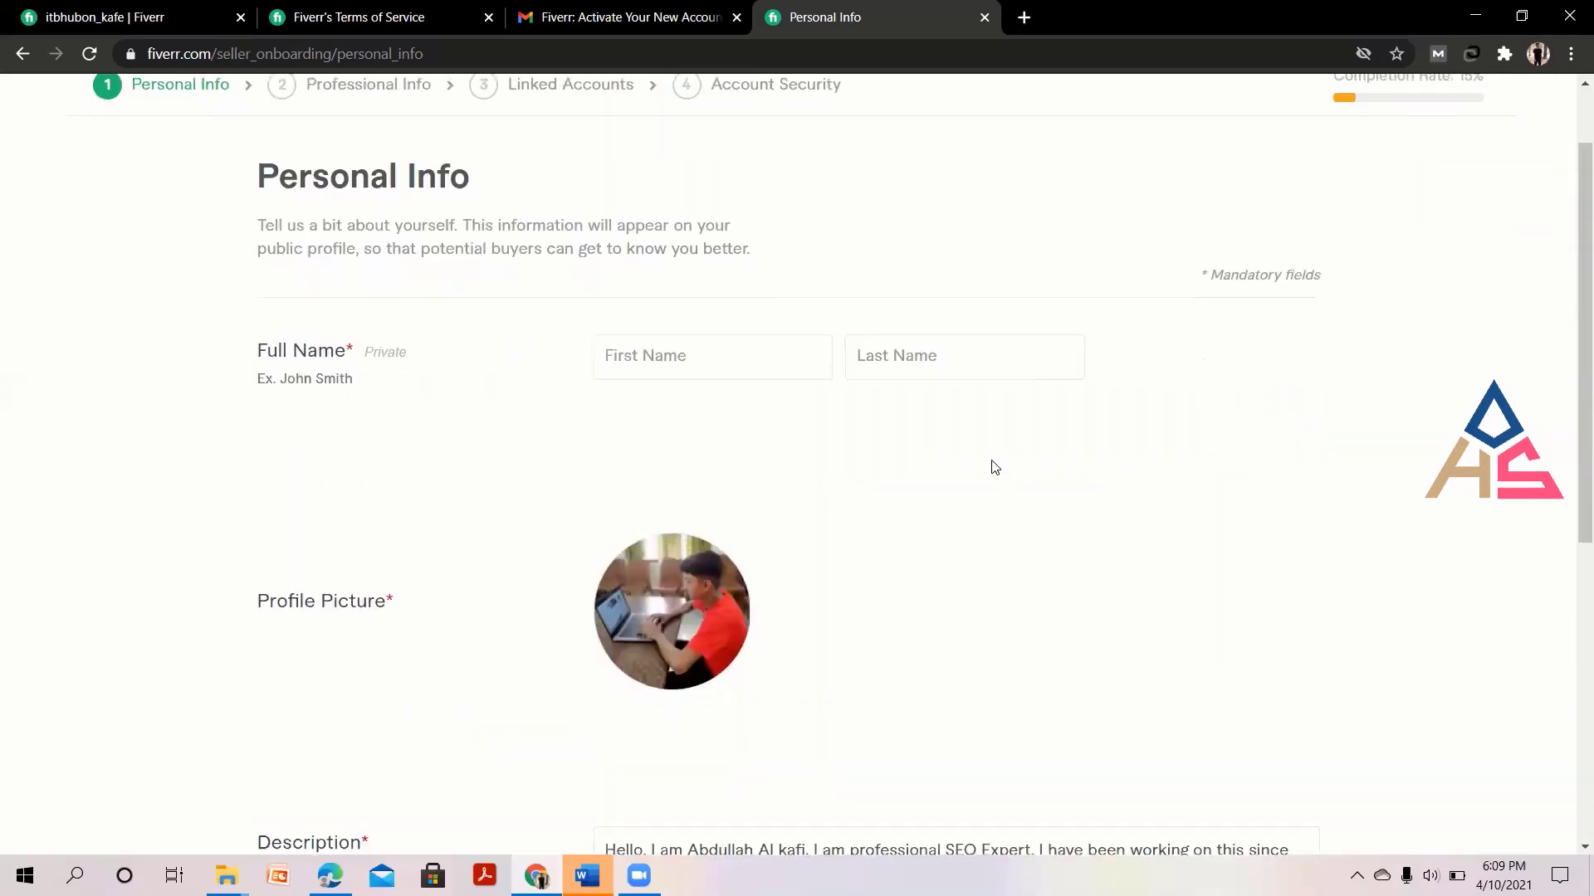
pyautogui.scroll(1, 993, 462)
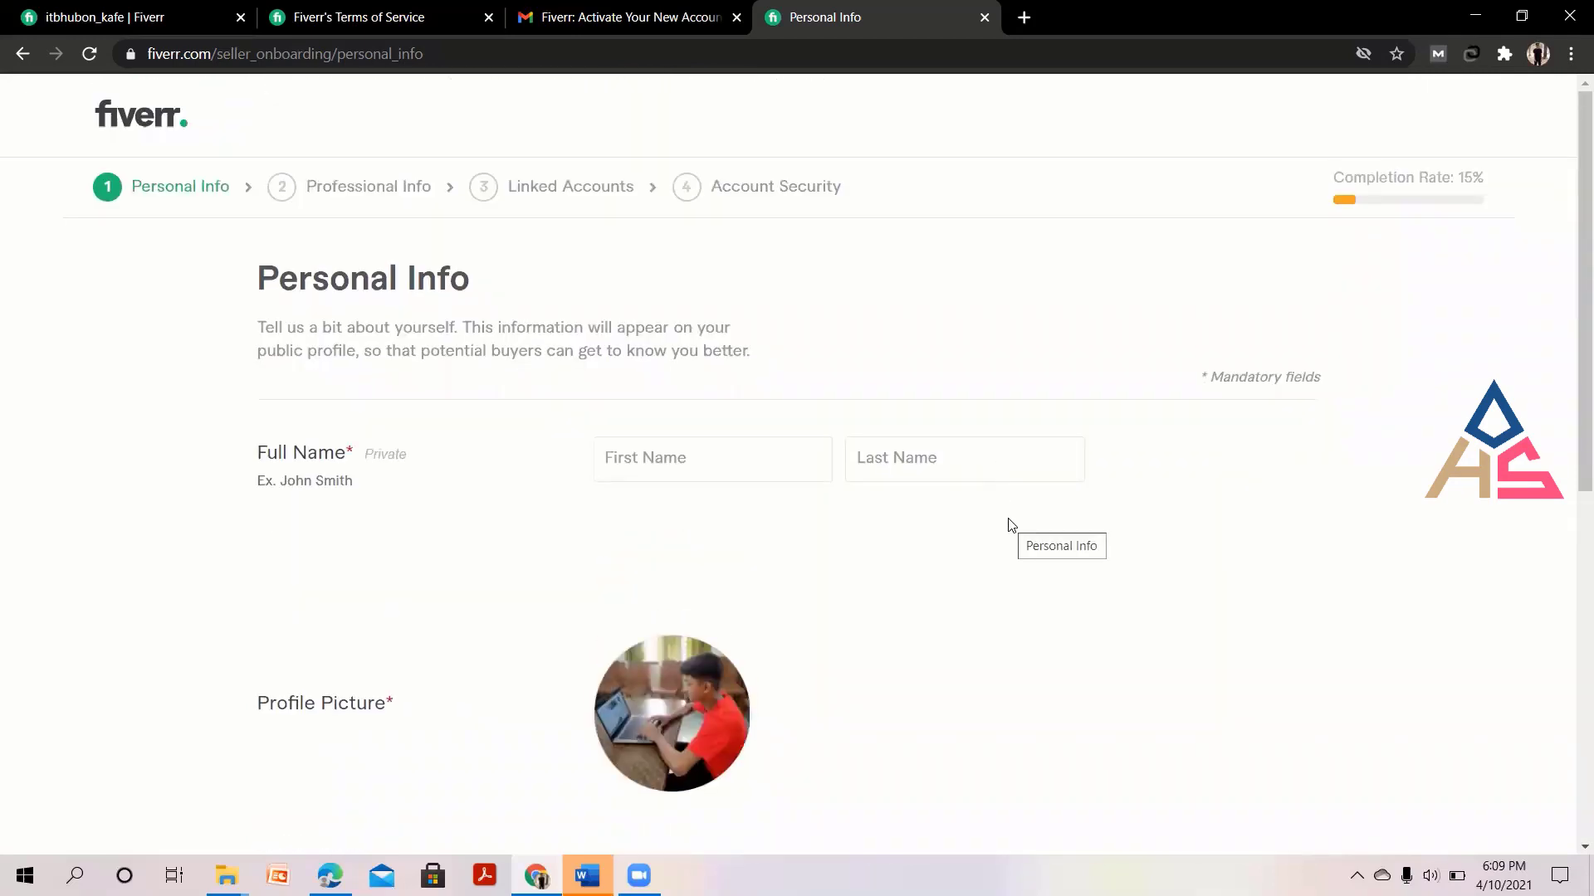
pyautogui.scroll(-7, 1008, 524)
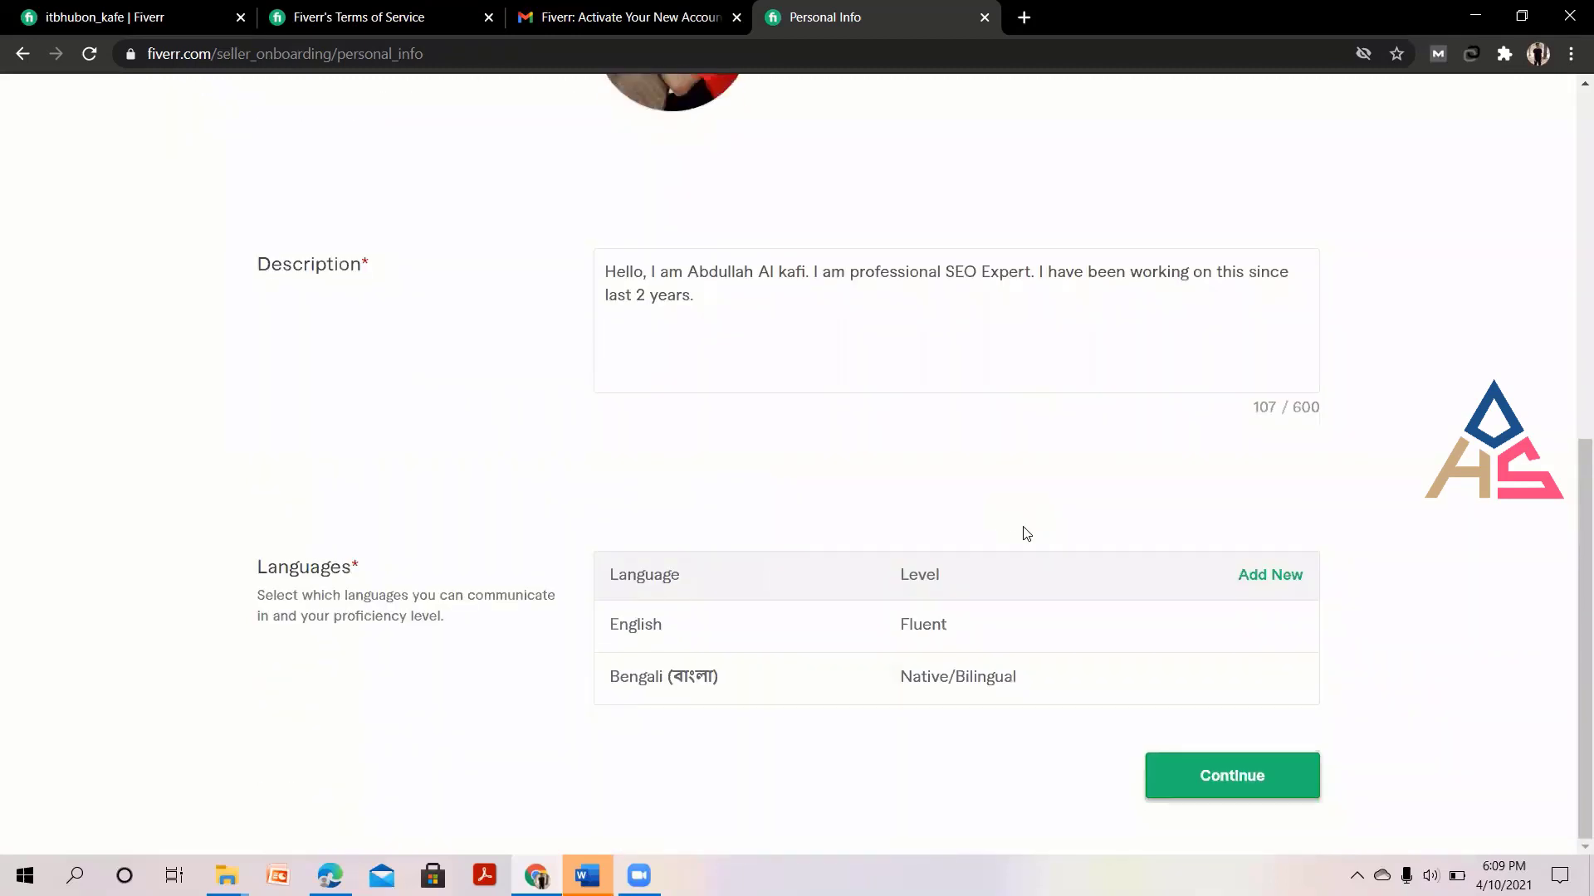
pyautogui.scroll(6, 1026, 534)
pyautogui.scroll(2, 1028, 533)
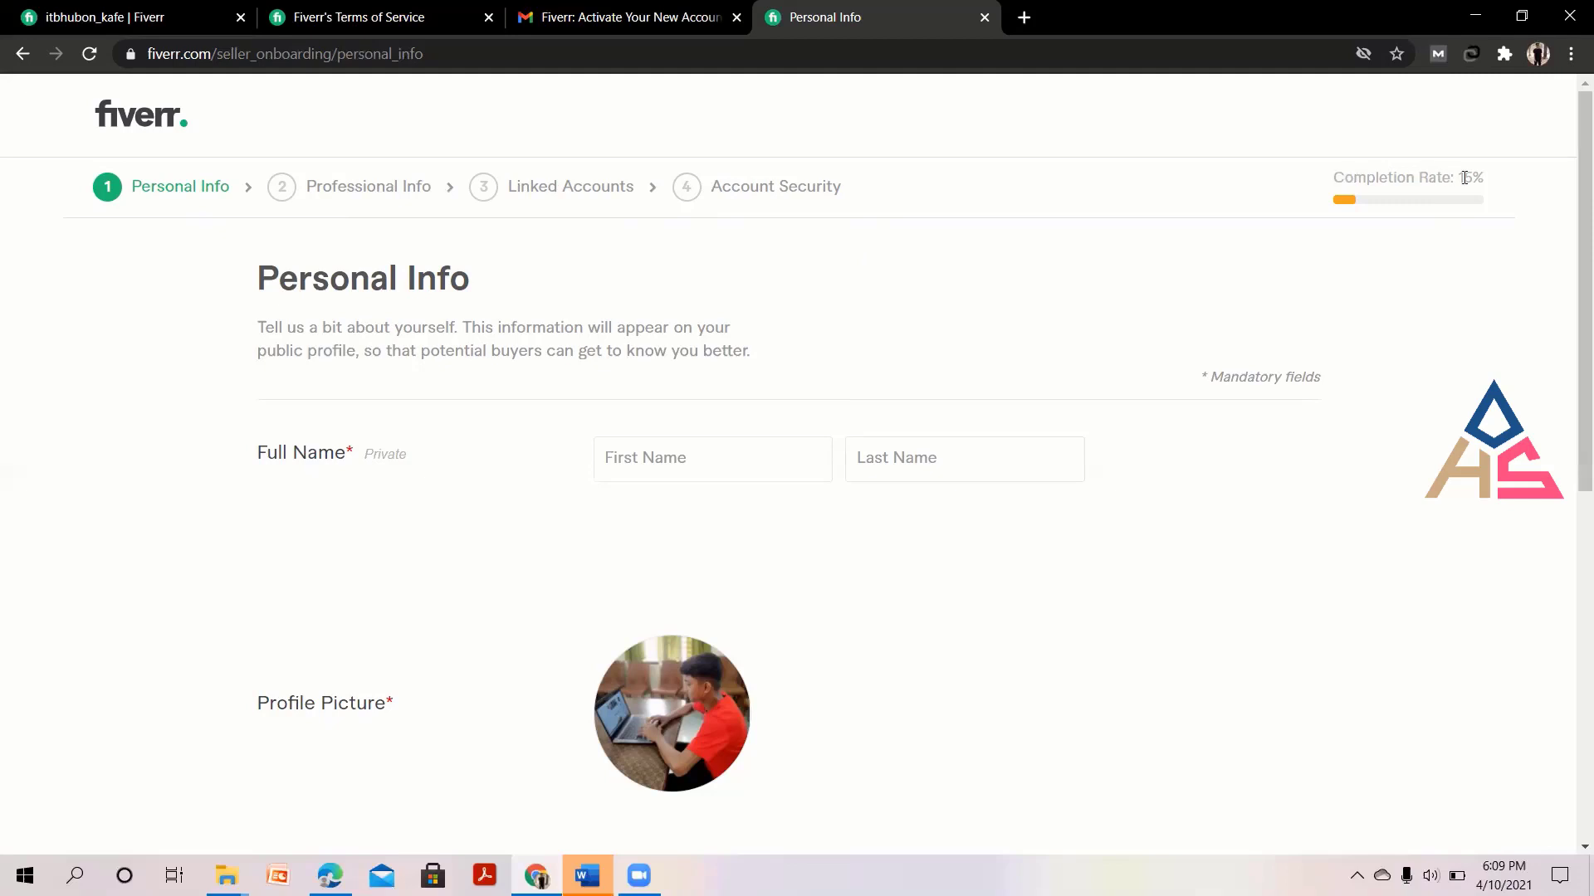
pyautogui.moveTo(1508, 178)
pyautogui.mouseDown()
pyautogui.moveTo(1299, 174)
pyautogui.moveTo(1505, 185)
pyautogui.mouseUp()
pyautogui.click(1522, 188)
pyautogui.click(1315, 182)
pyautogui.click(1506, 192)
pyautogui.moveTo(1216, 267); pyautogui.dragTo(1457, 273)
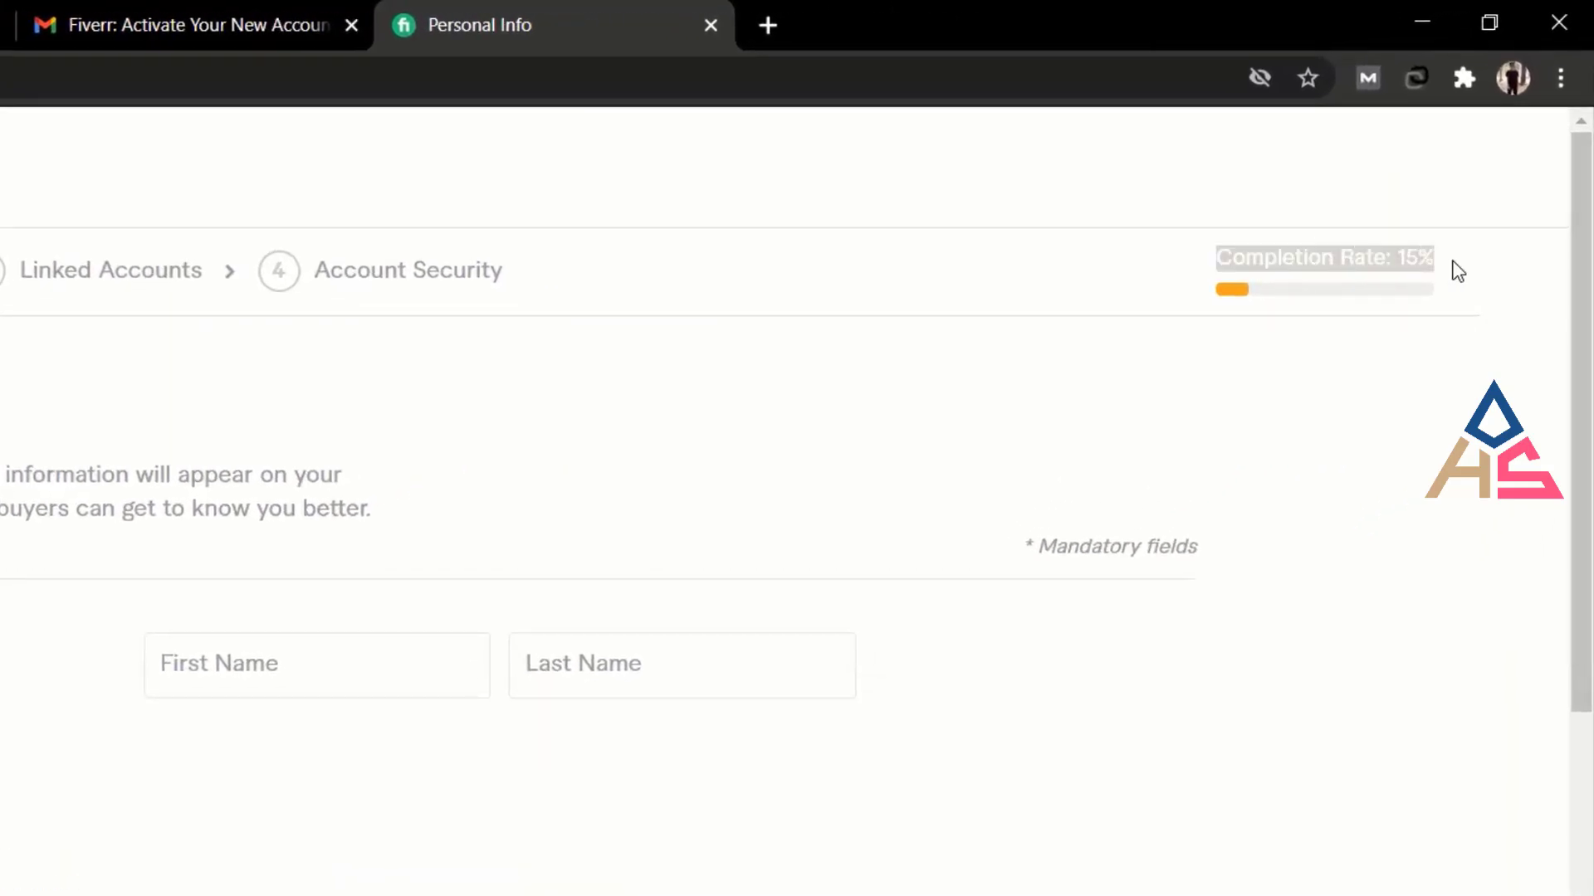
pyautogui.click(1457, 272)
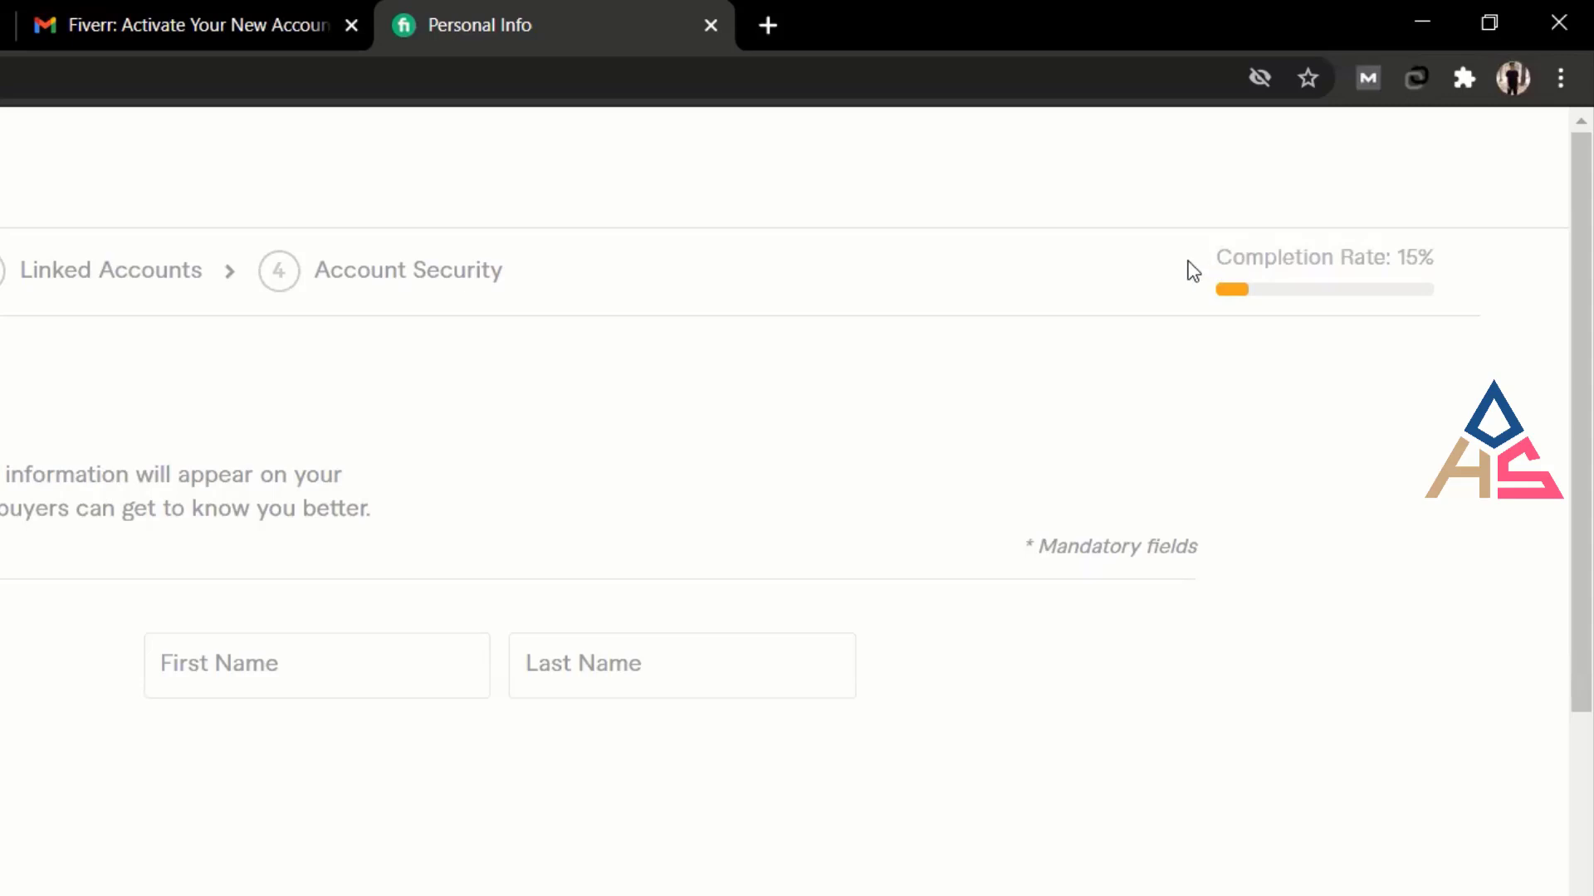
pyautogui.moveTo(1192, 271); pyautogui.dragTo(1492, 251)
pyautogui.click(1481, 299)
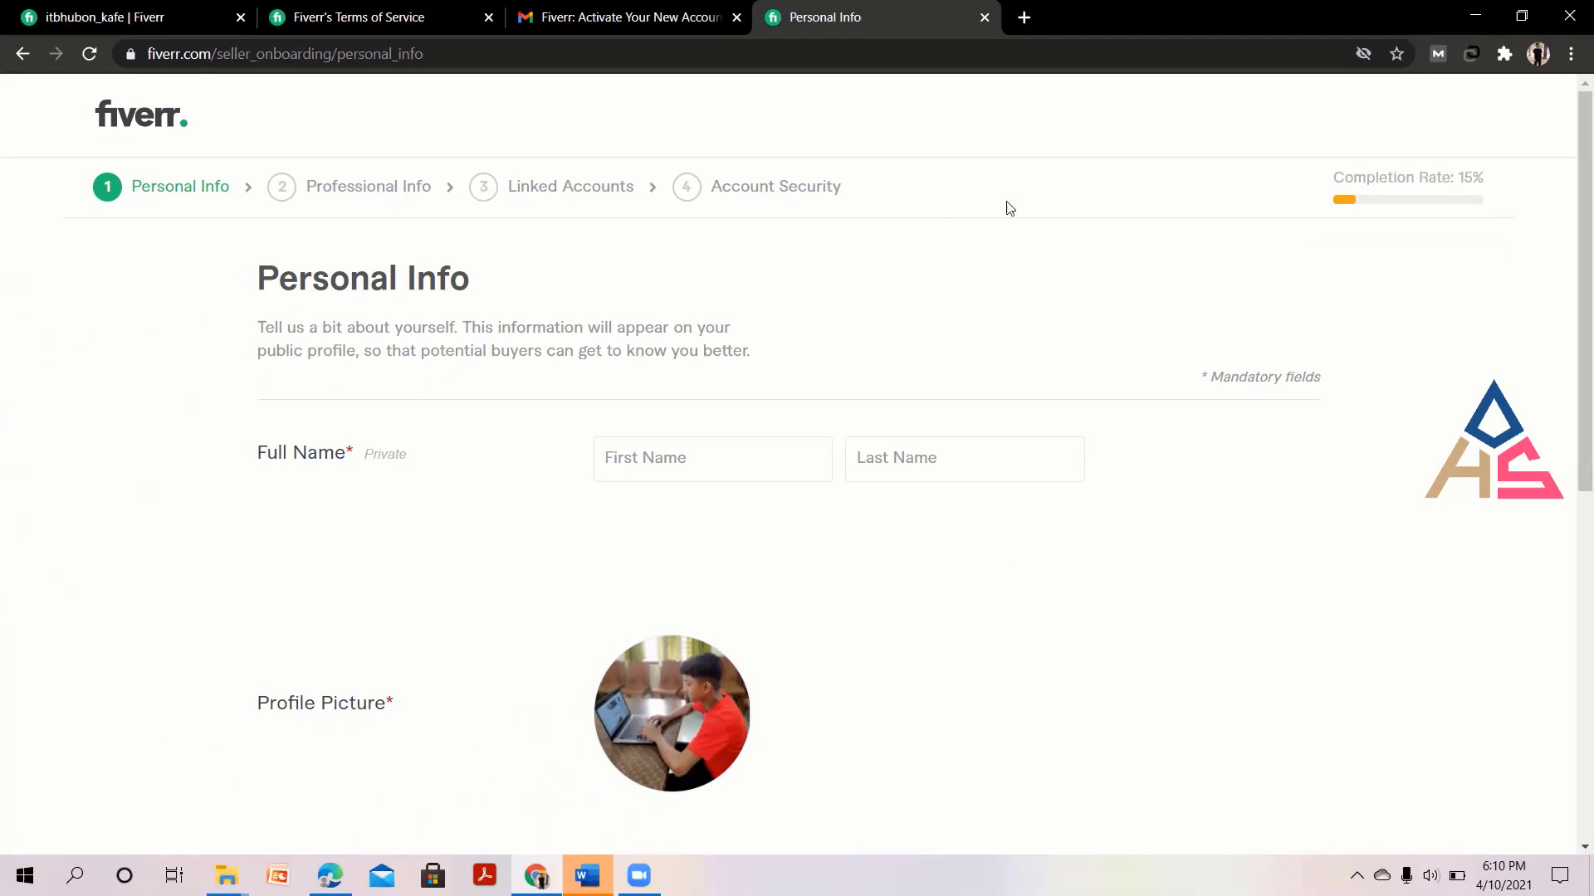
pyautogui.tripleClick(1325, 176)
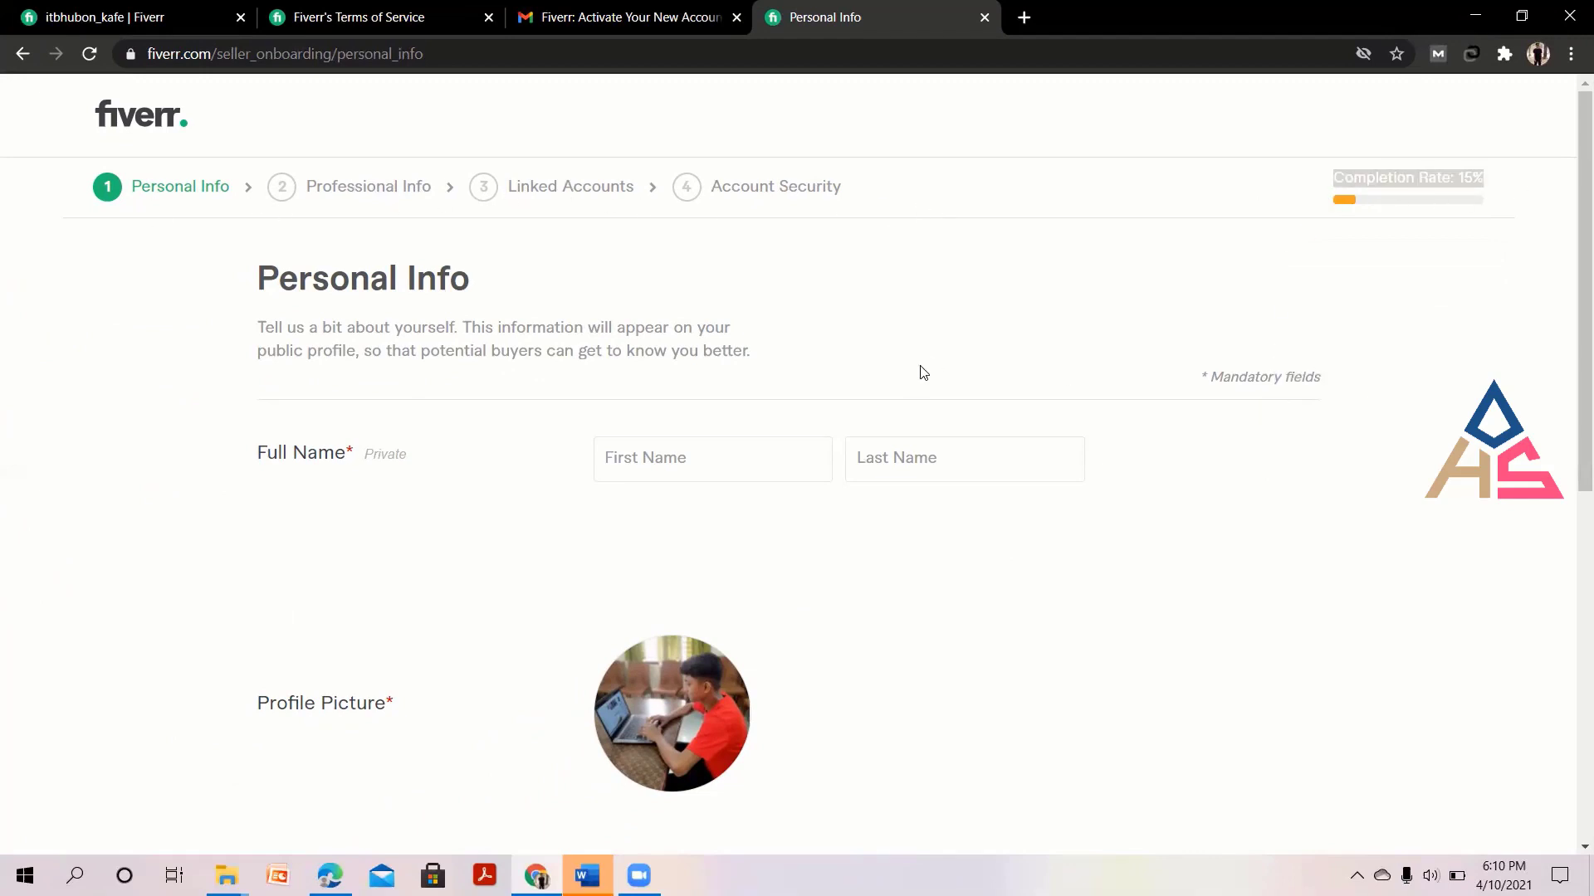
pyautogui.scroll(-8, 919, 371)
pyautogui.scroll(8, 1075, 404)
pyautogui.click(1449, 280)
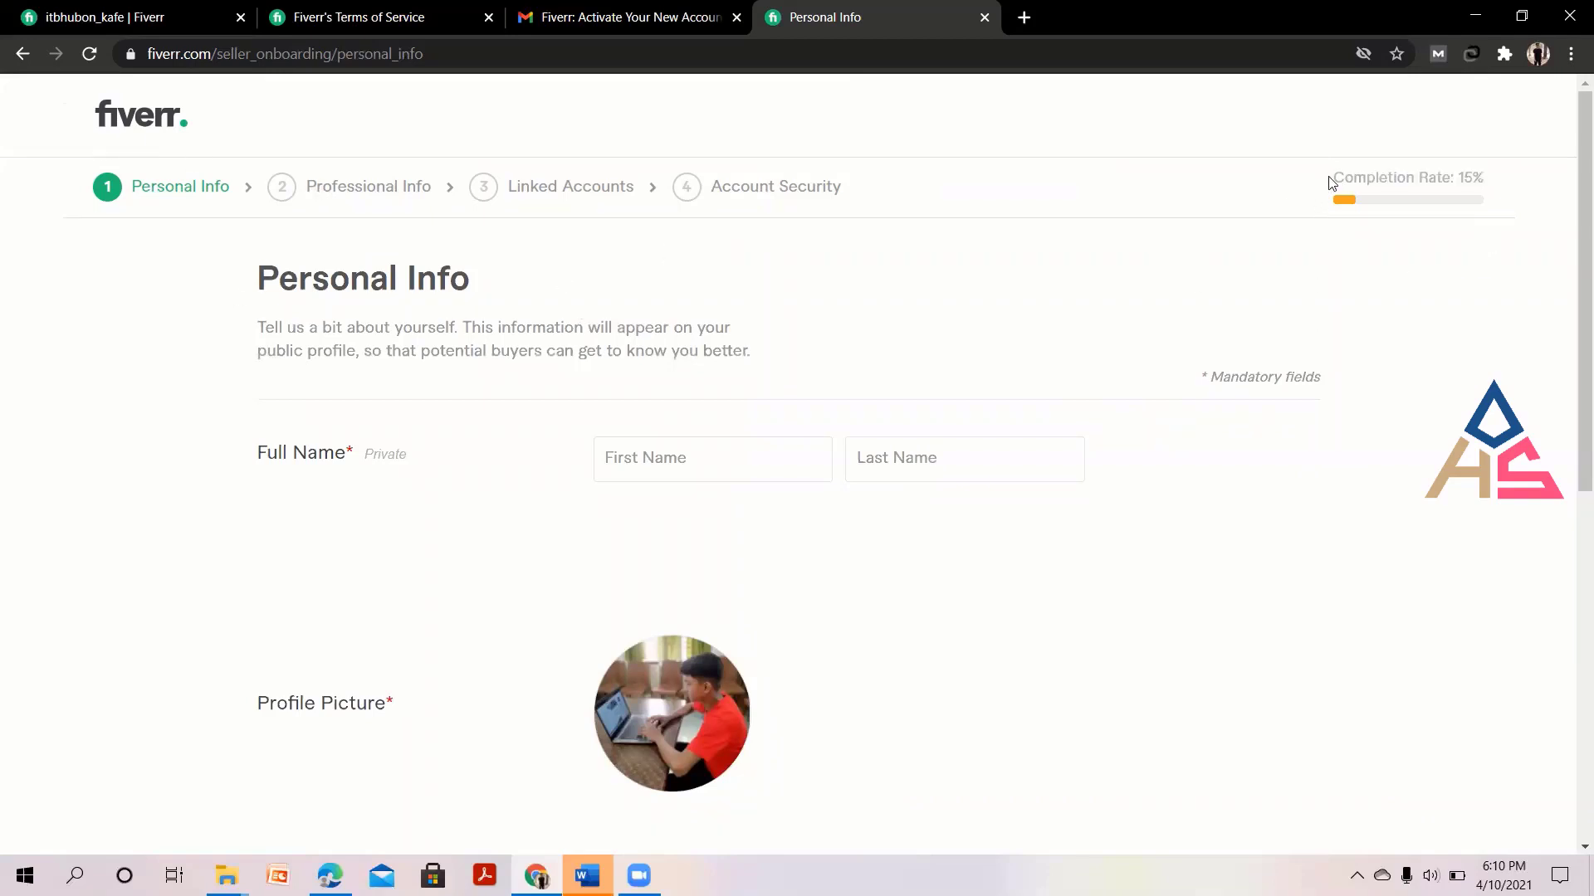
pyautogui.moveTo(1329, 181)
pyautogui.mouseDown()
pyautogui.moveTo(1499, 184)
pyautogui.moveTo(1328, 182)
pyautogui.mouseUp()
pyautogui.click(1509, 183)
pyautogui.click(1416, 267)
pyautogui.click(647, 456)
pyautogui.click(949, 466)
pyautogui.scroll(-8, 837, 651)
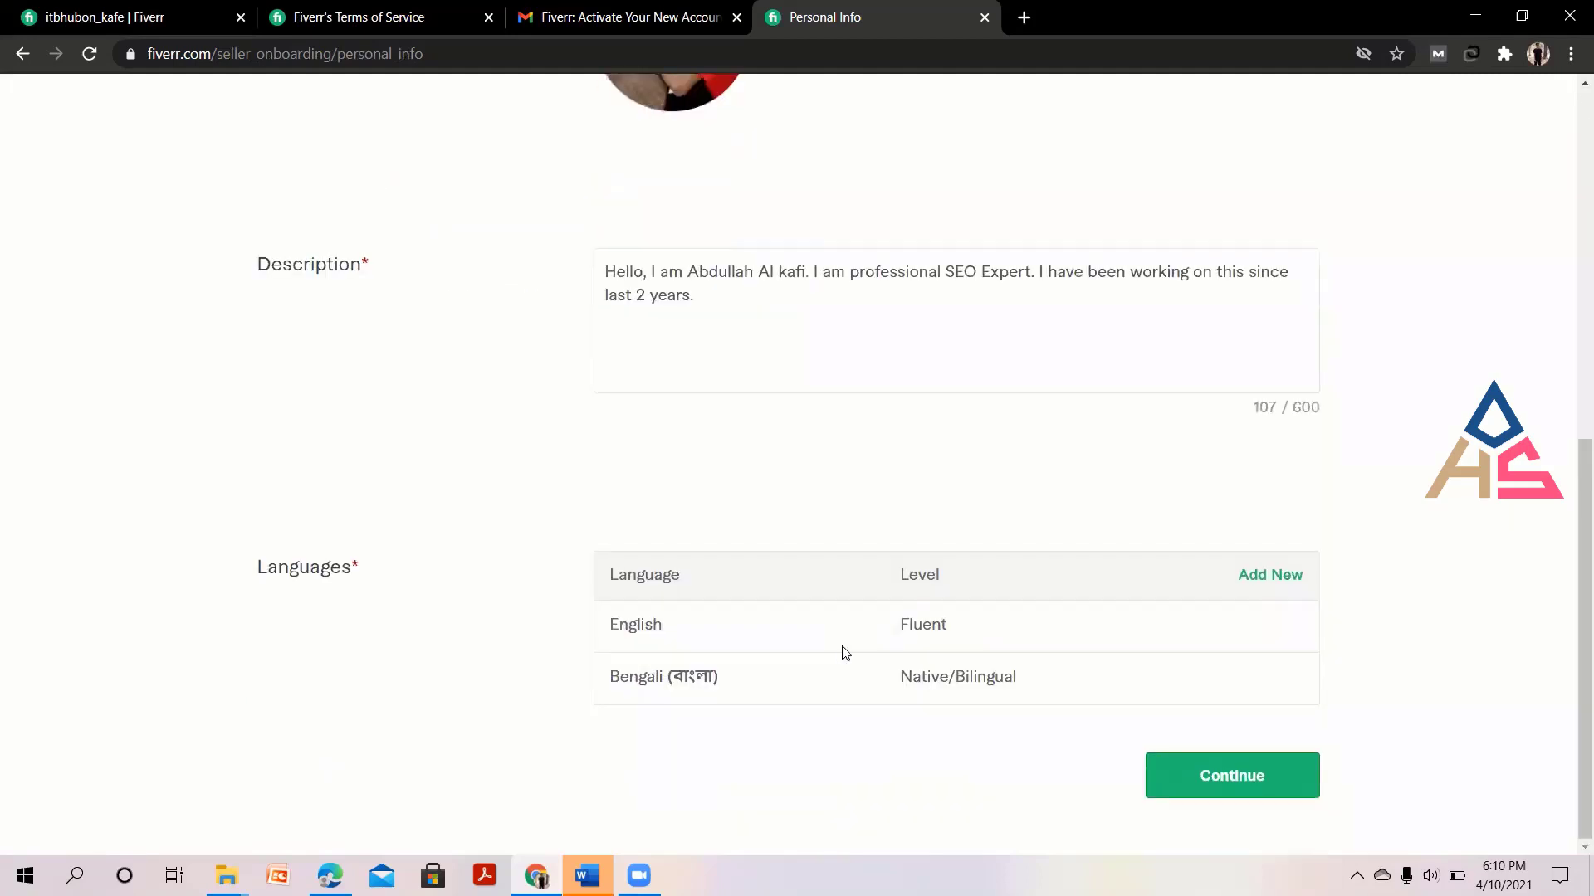
pyautogui.scroll(2, 1237, 688)
pyautogui.scroll(6, 1237, 688)
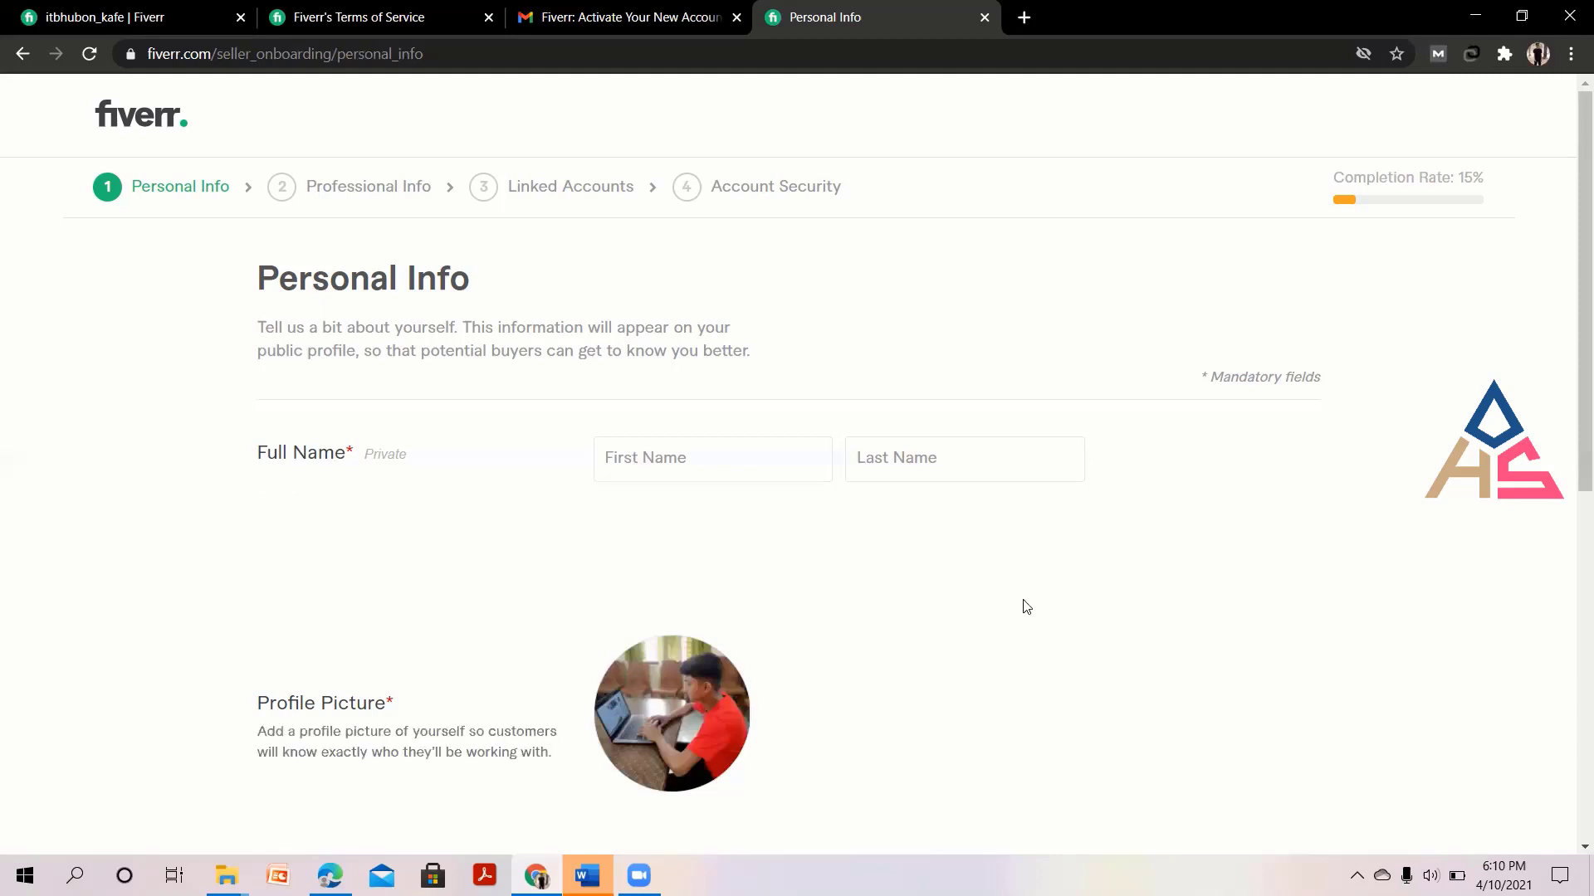
pyautogui.scroll(-3, 1024, 605)
pyautogui.scroll(3, 1026, 607)
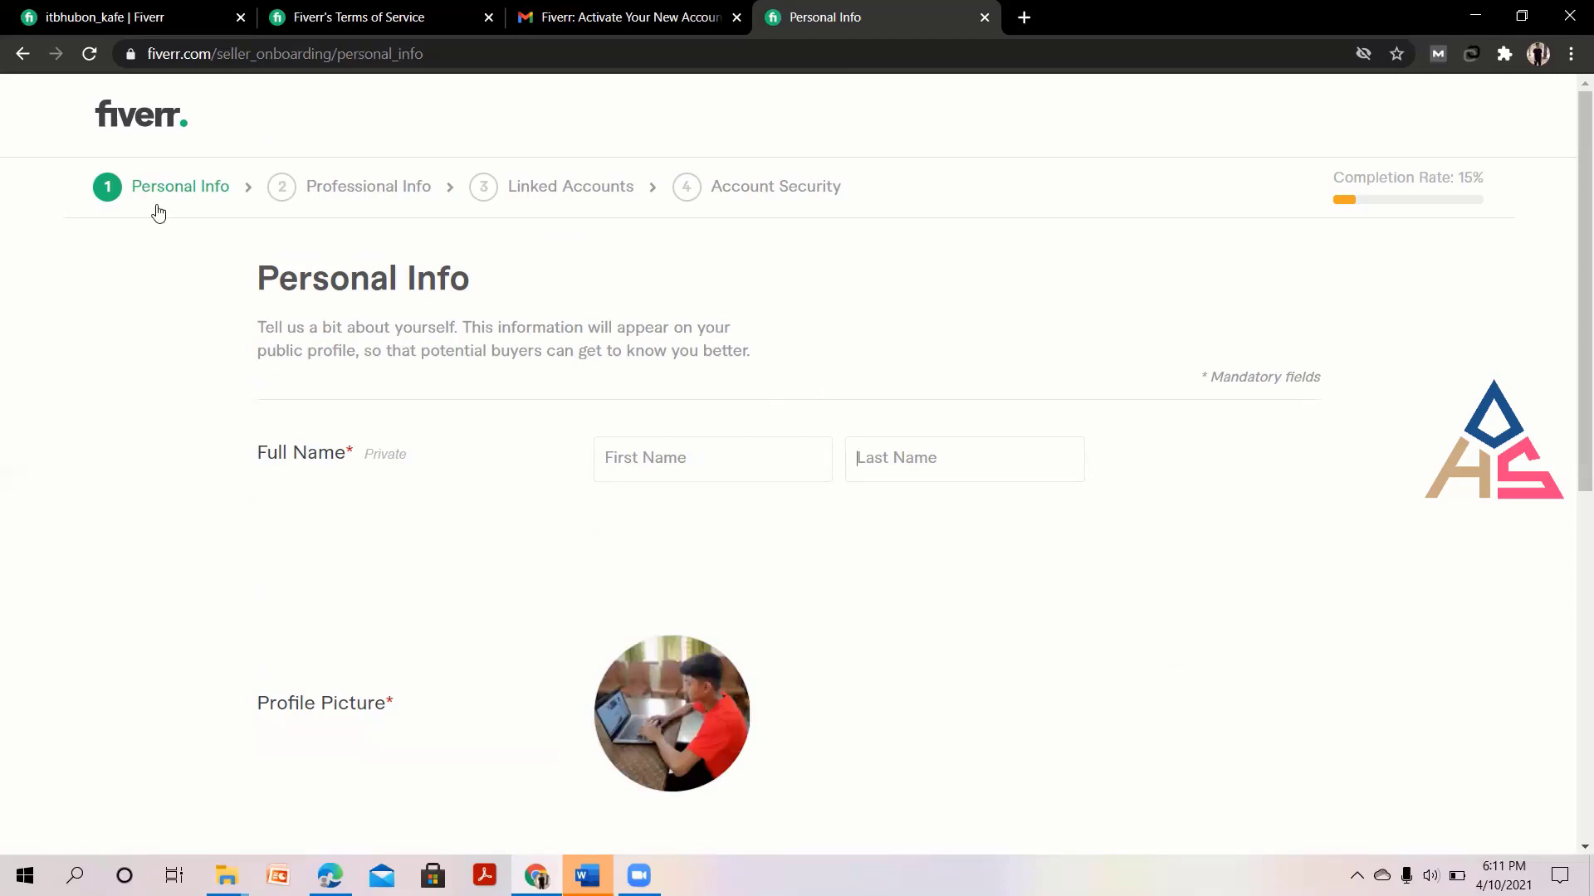
# Leave Personal Info via the Fiverr logo, confirming 'Yes, Leave Anyway' in the Leave This Page? dialog.
pyautogui.click(150, 123)
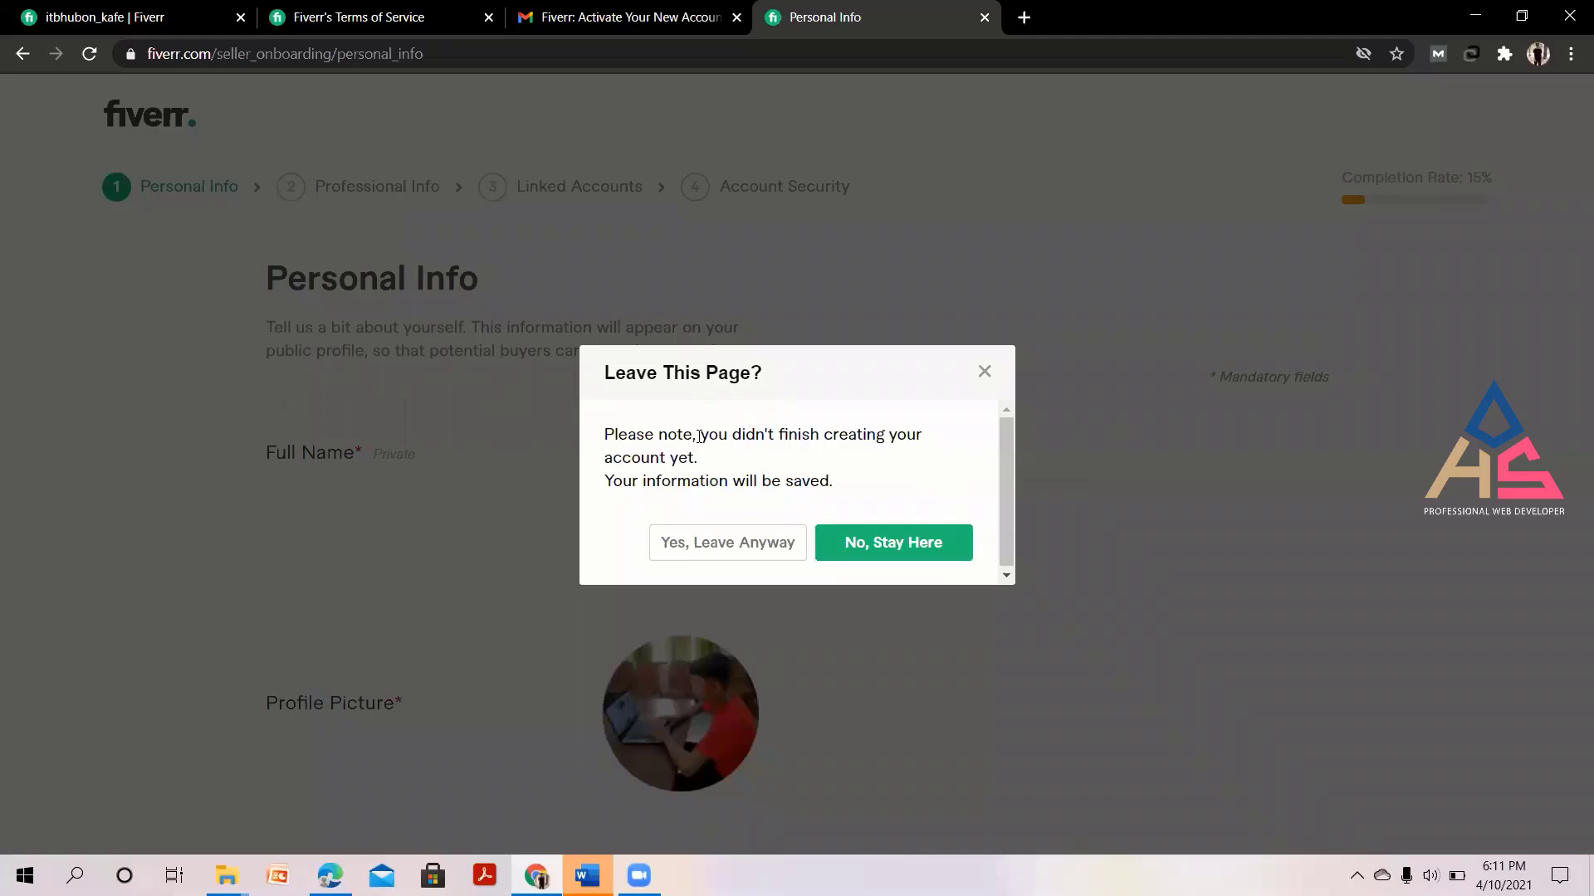
pyautogui.click(737, 544)
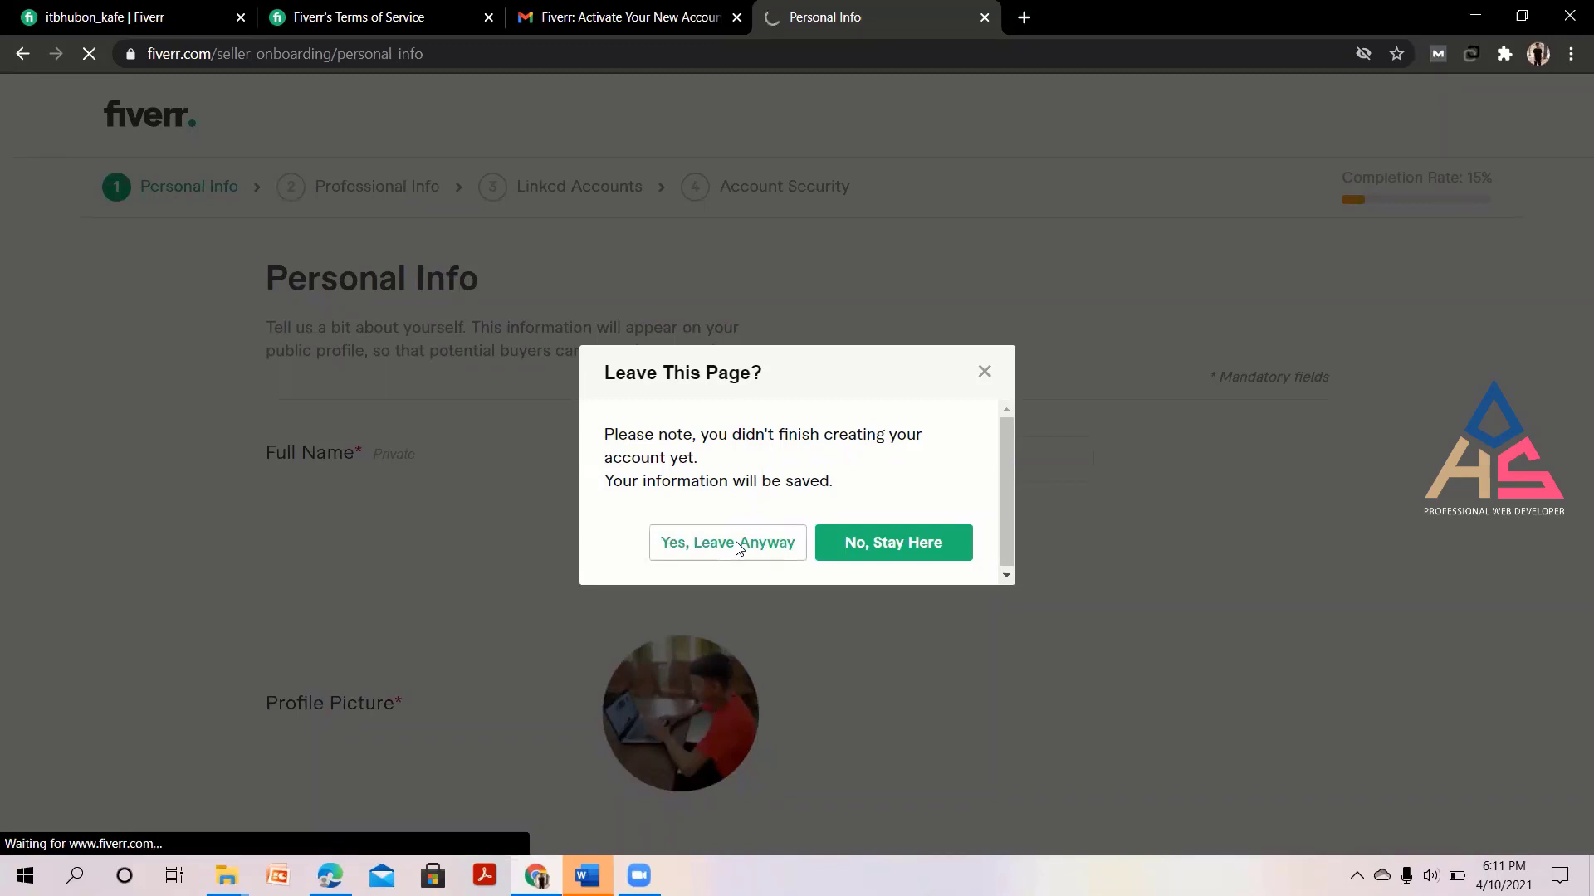
pyautogui.click(738, 544)
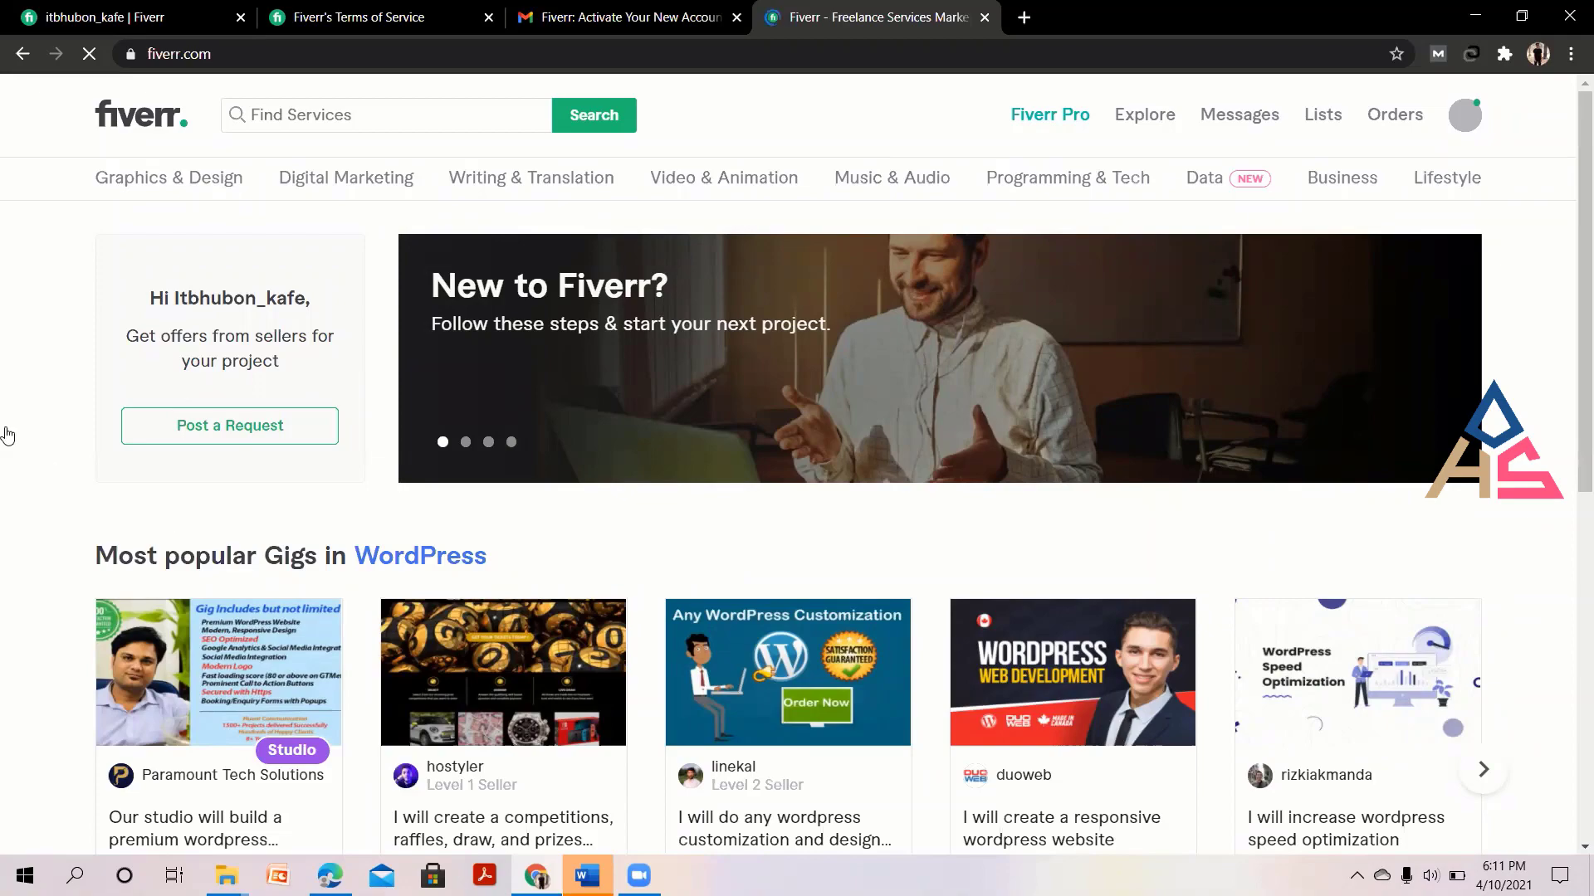
# Browse the home page, then step the banner carousel back to the 'Start your dropshipping business' slide.
pyautogui.scroll(-5, 15, 487)
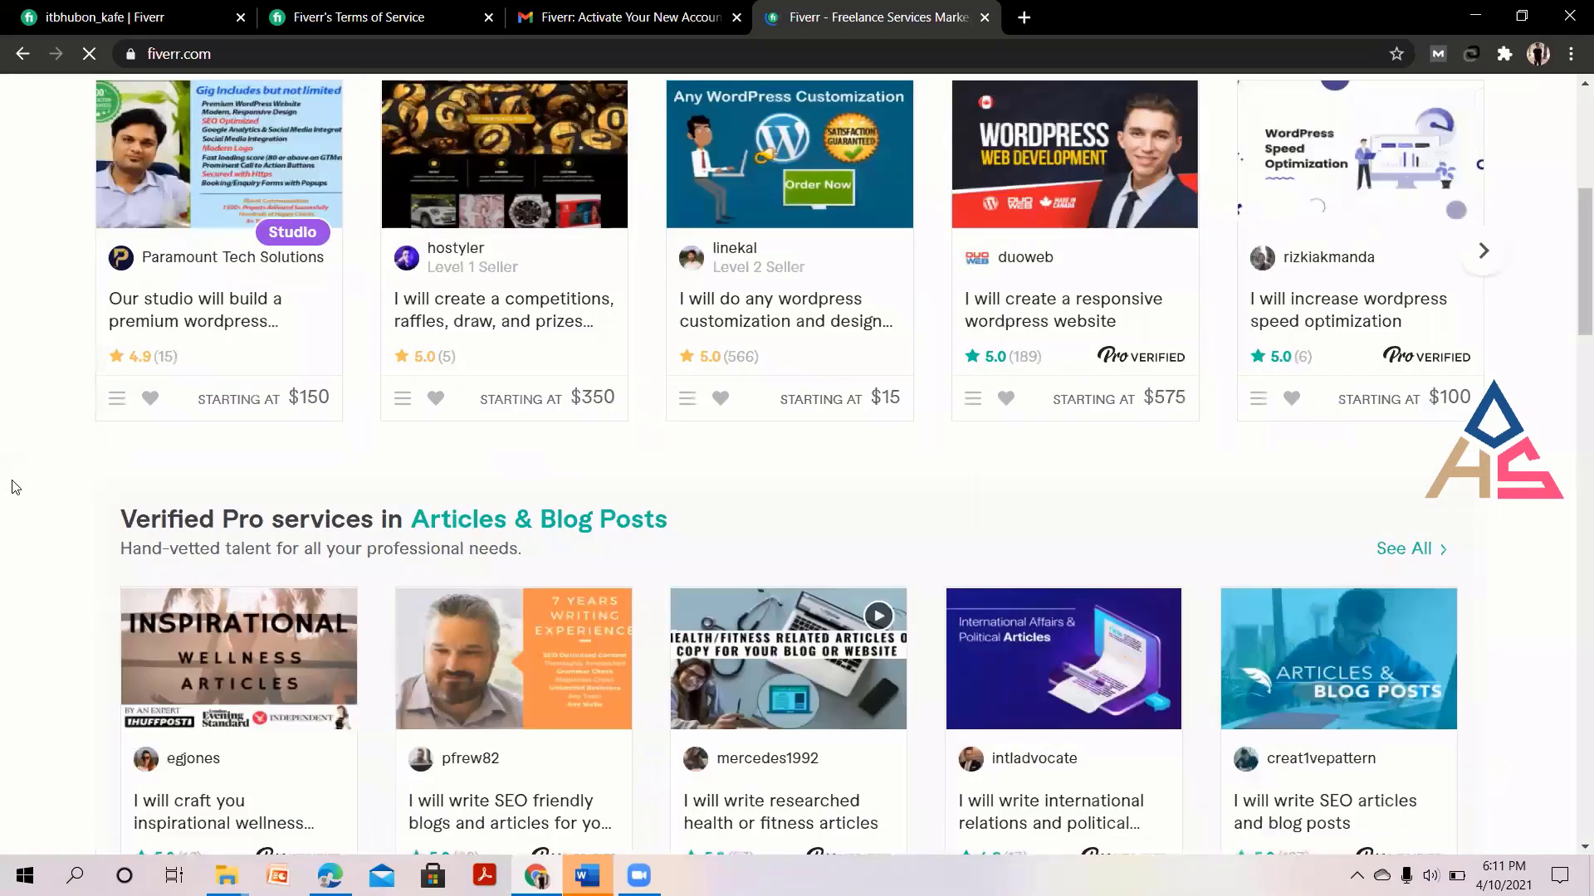
pyautogui.scroll(-7, 15, 488)
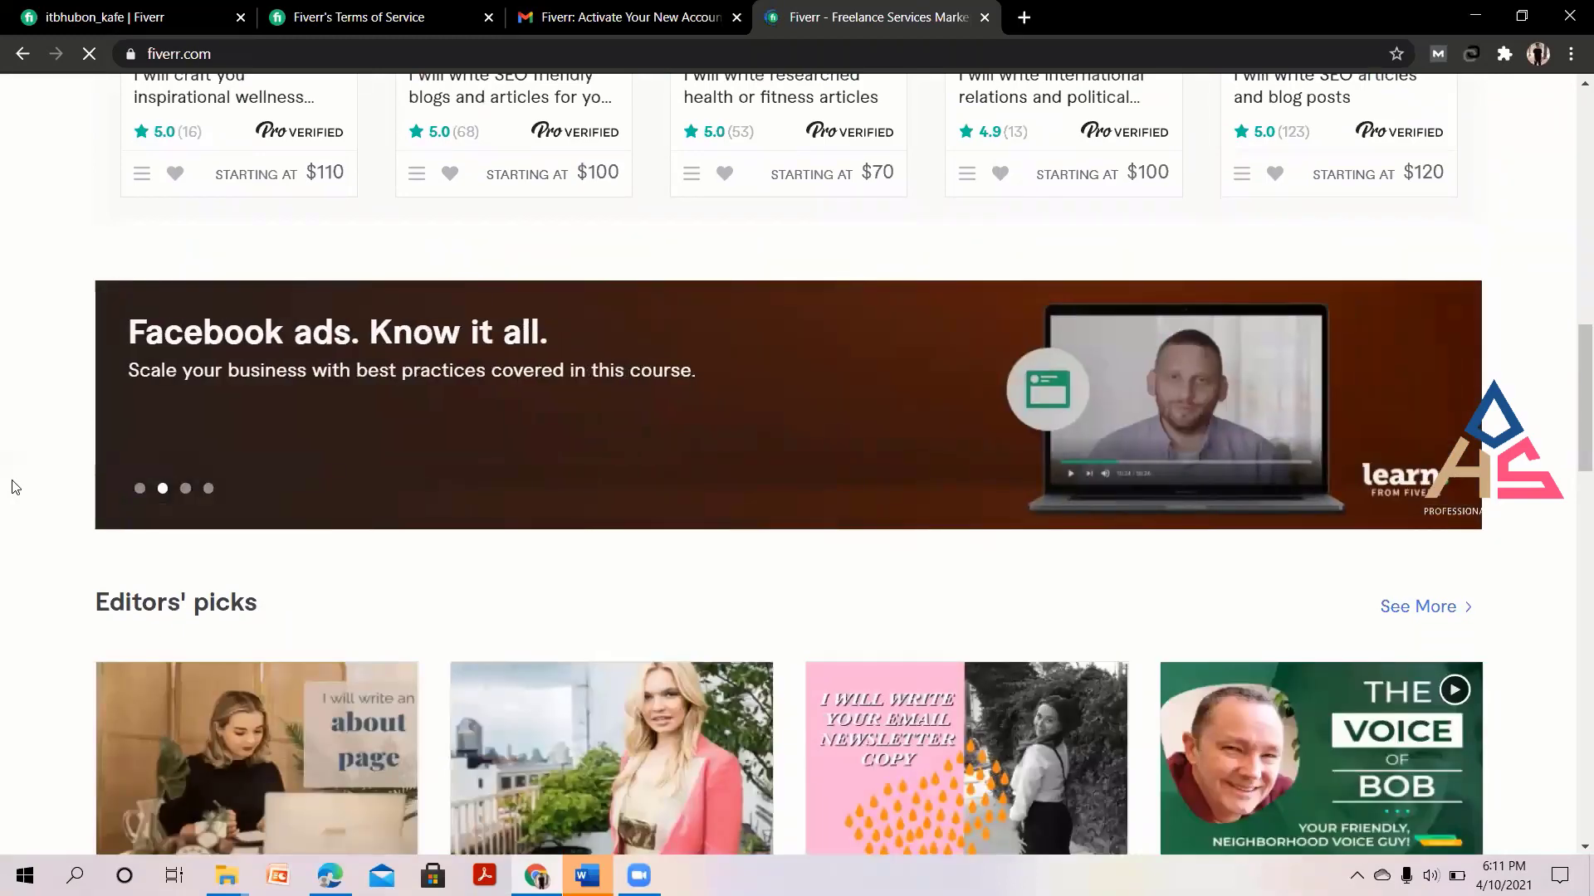
pyautogui.scroll(10, 13, 488)
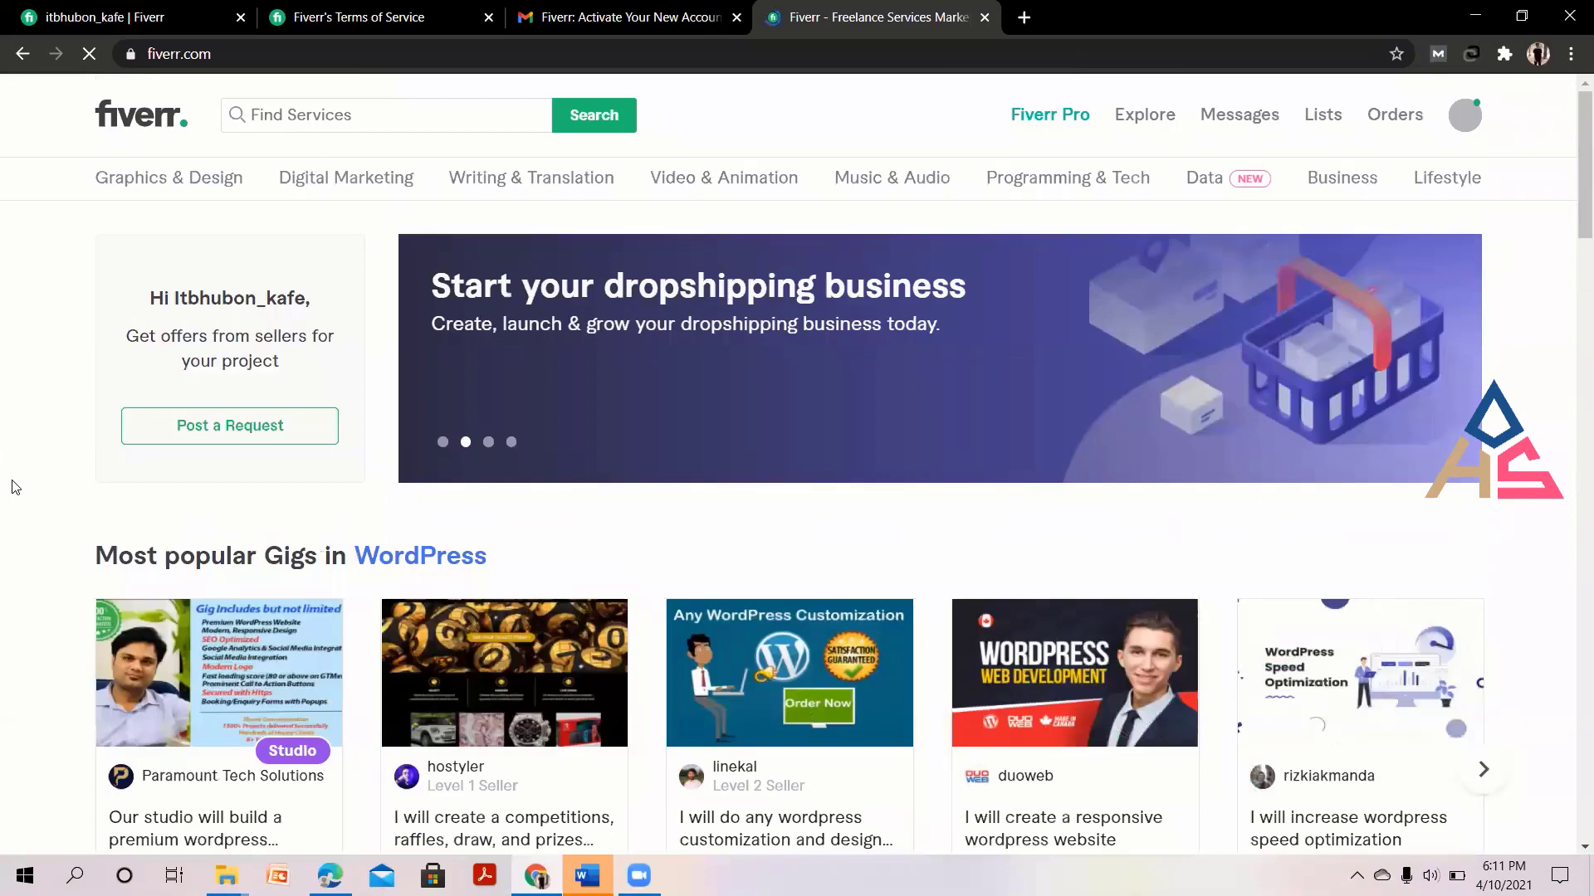
pyautogui.scroll(-5, 12, 487)
pyautogui.scroll(-8, 13, 487)
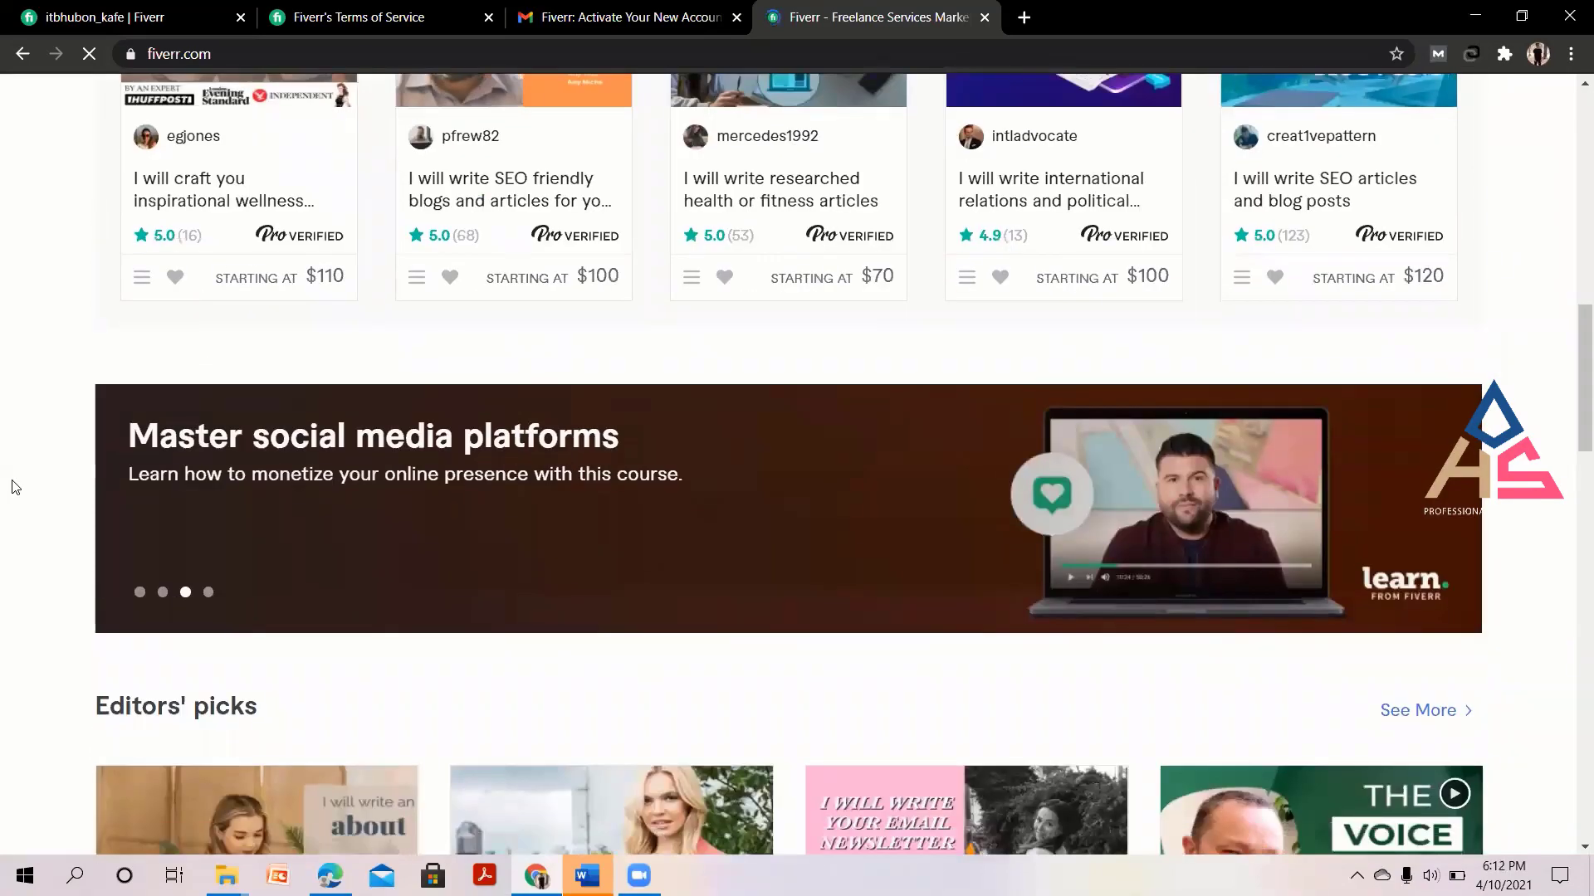
pyautogui.scroll(14, 12, 487)
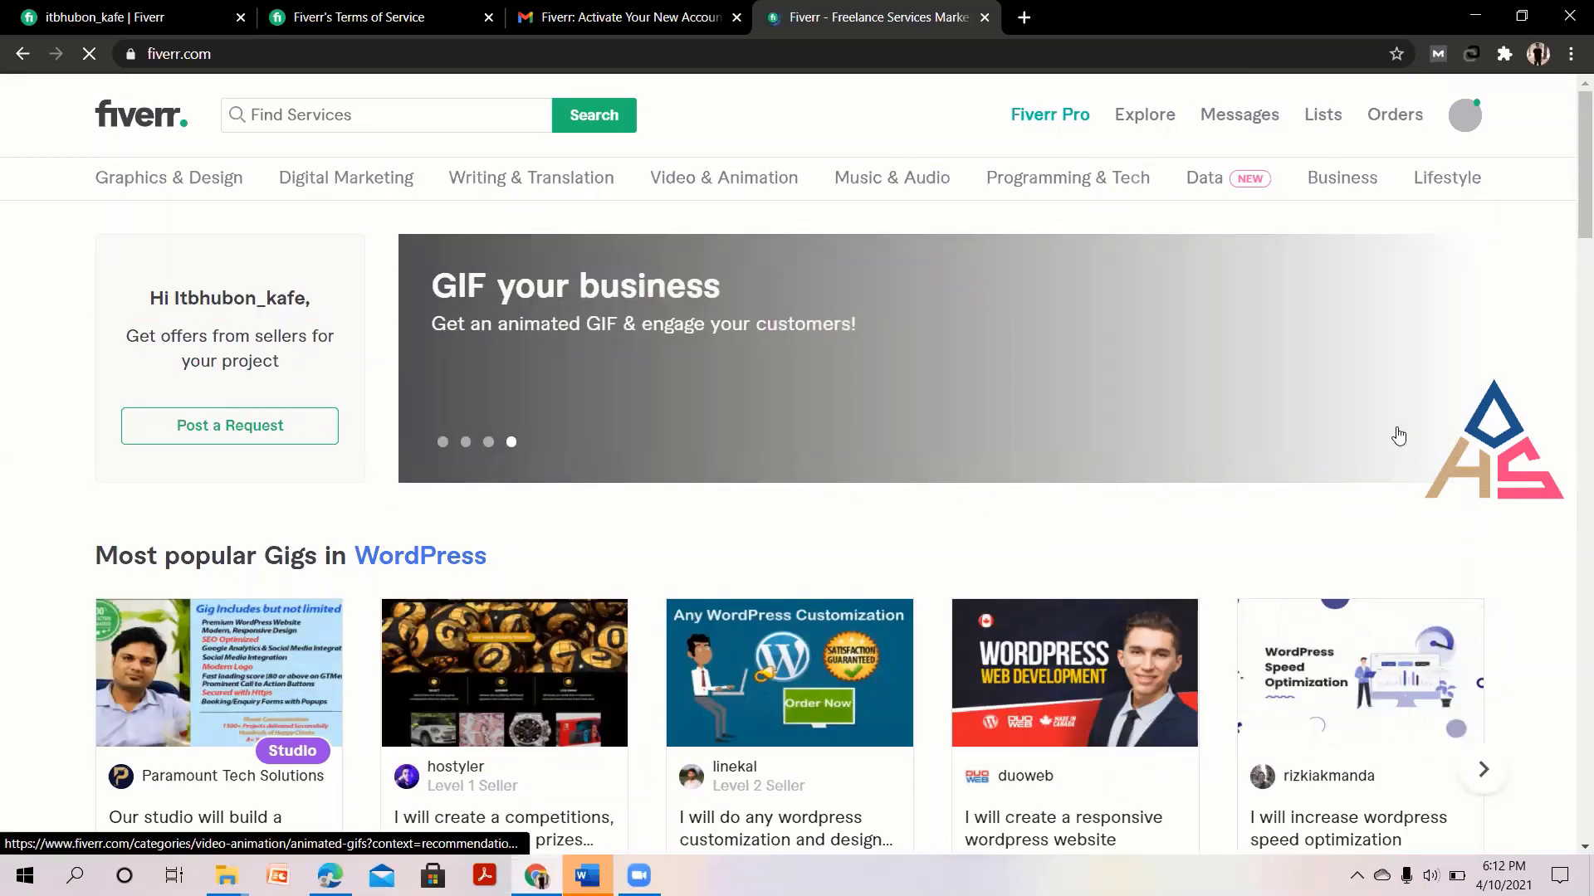
pyautogui.click(488, 441)
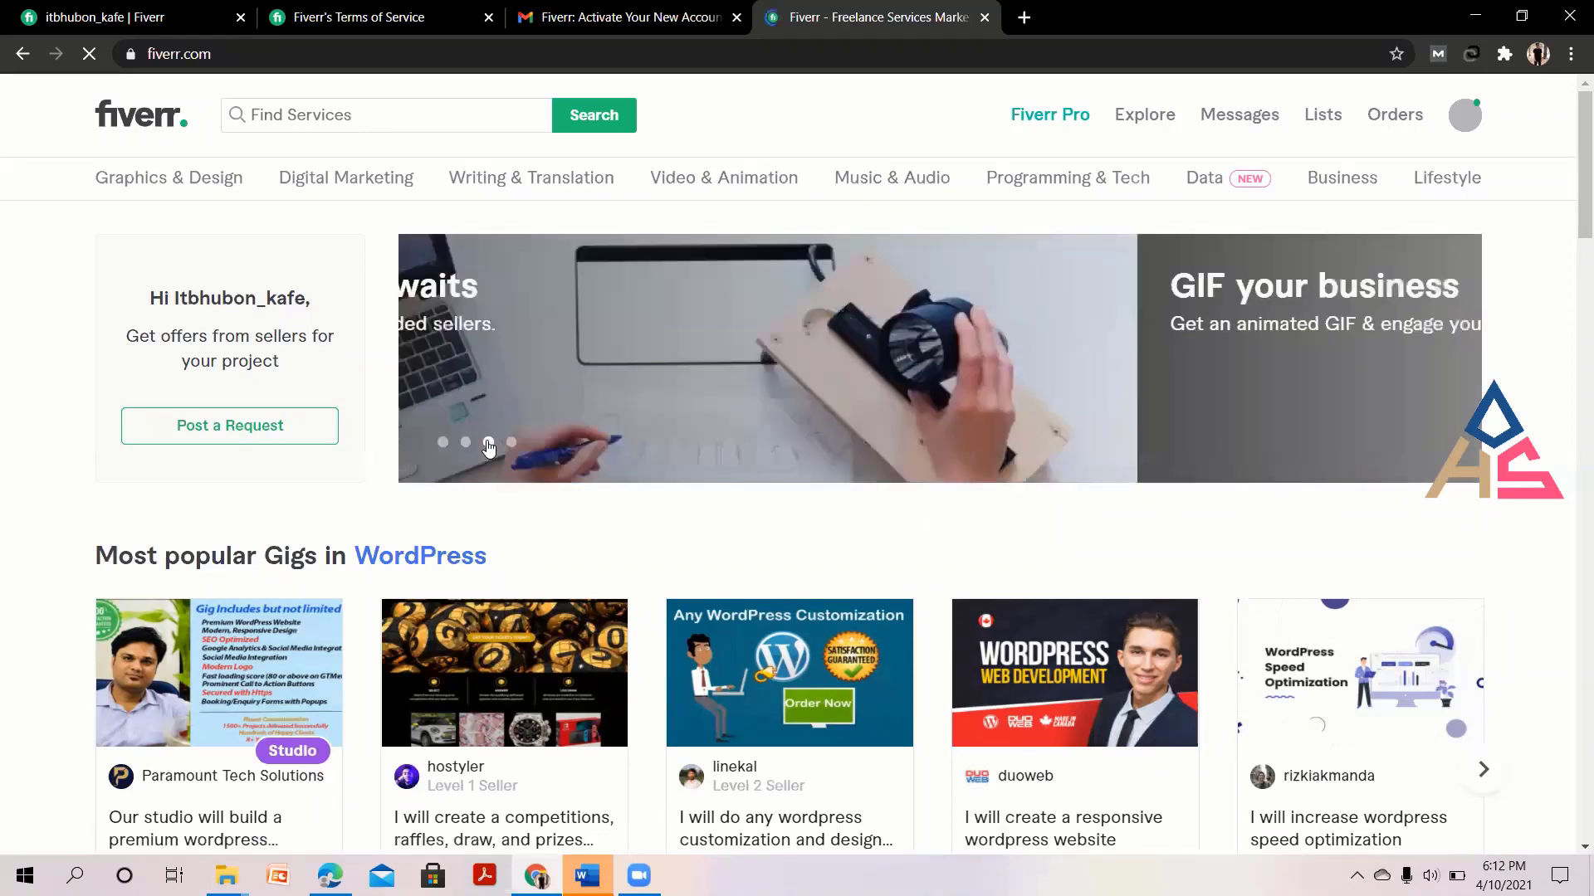
pyautogui.click(465, 443)
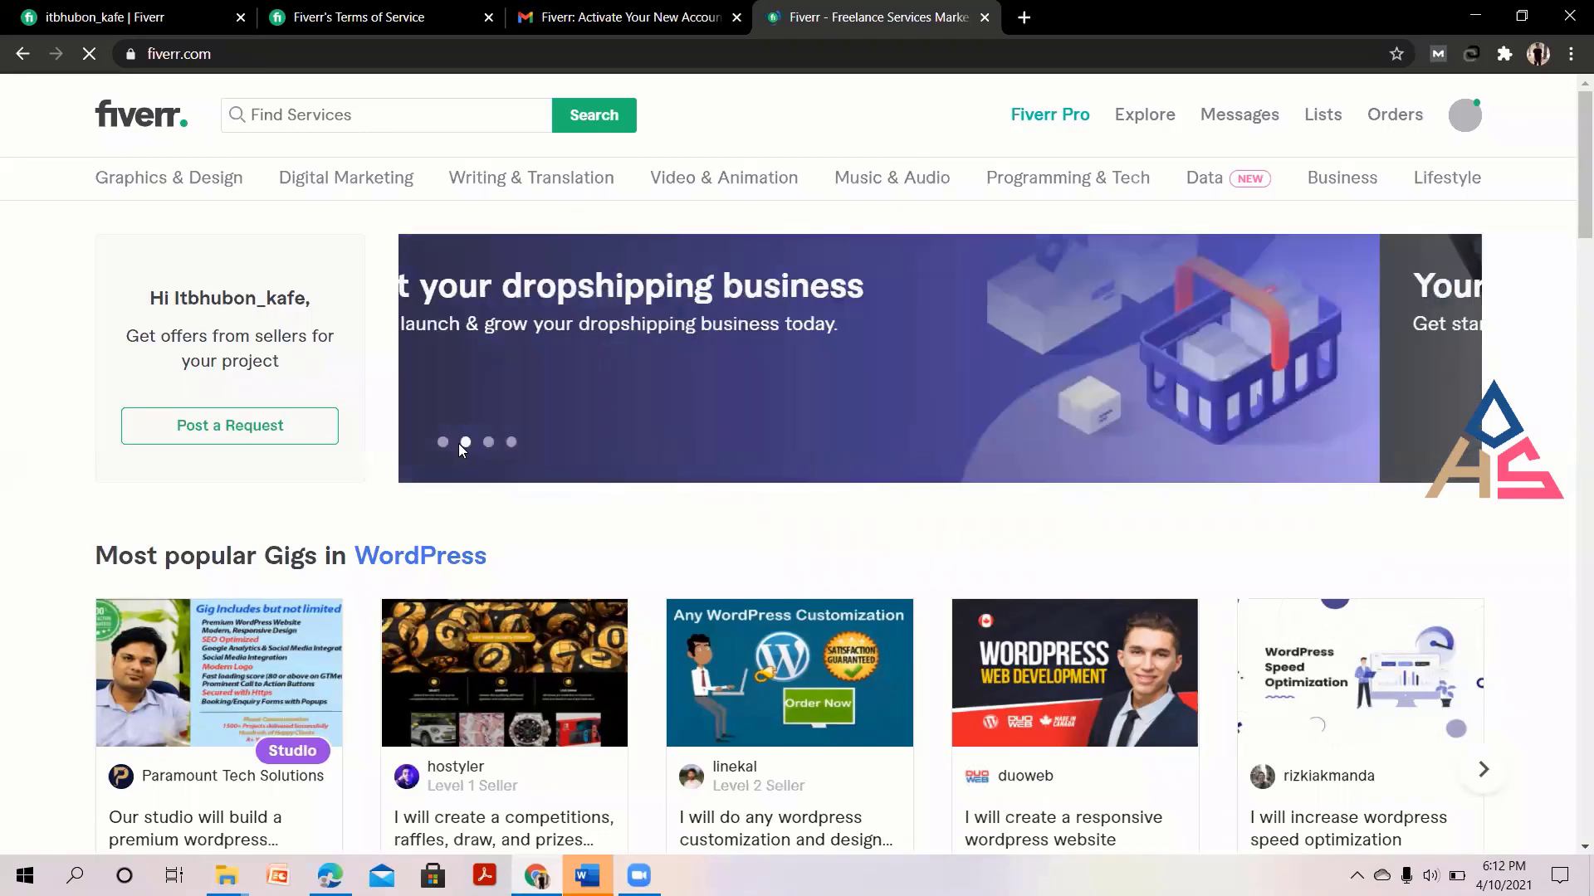